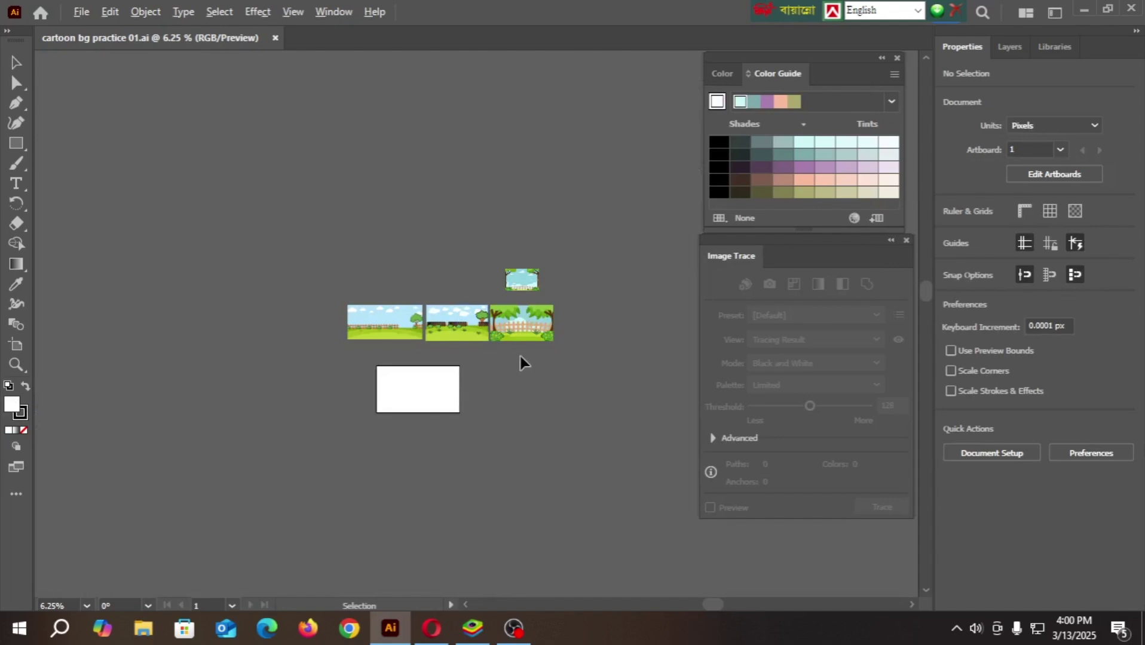
scroll(560, 319, up, 6)
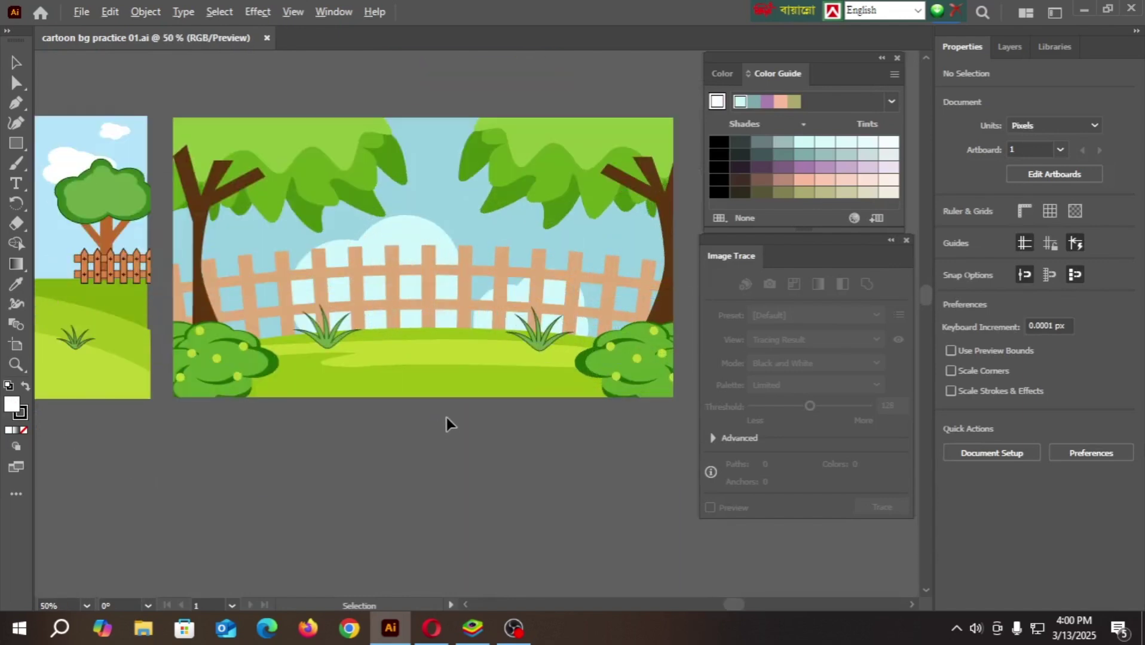
scroll(450, 416, down, 2)
scroll(463, 414, down, 4)
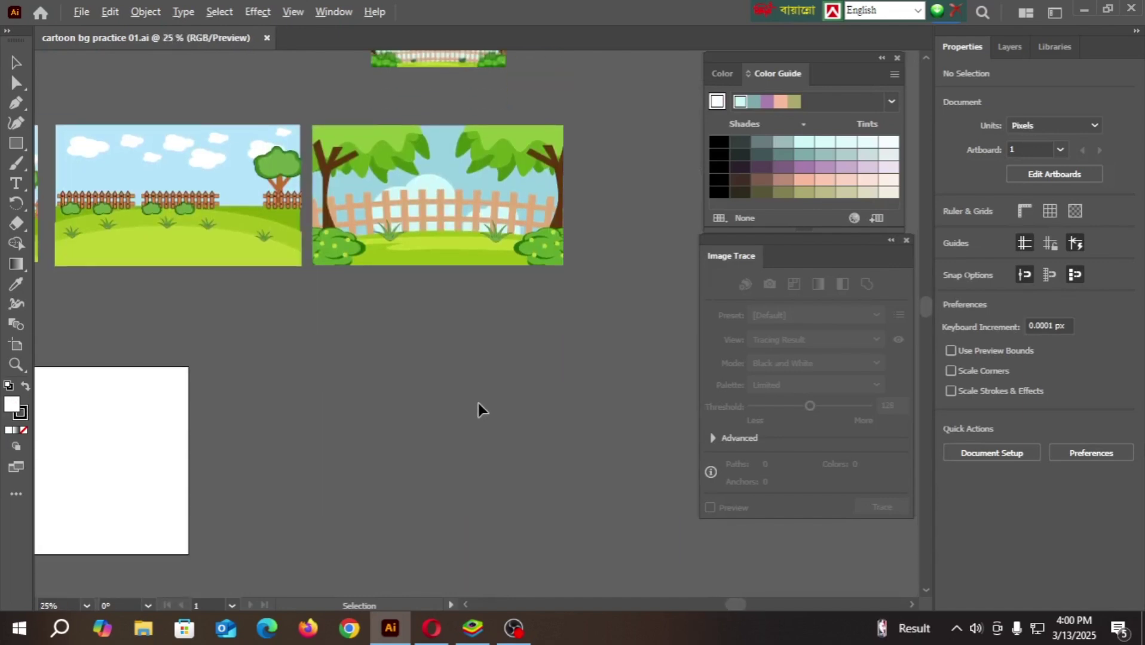
scroll(478, 403, down, 2)
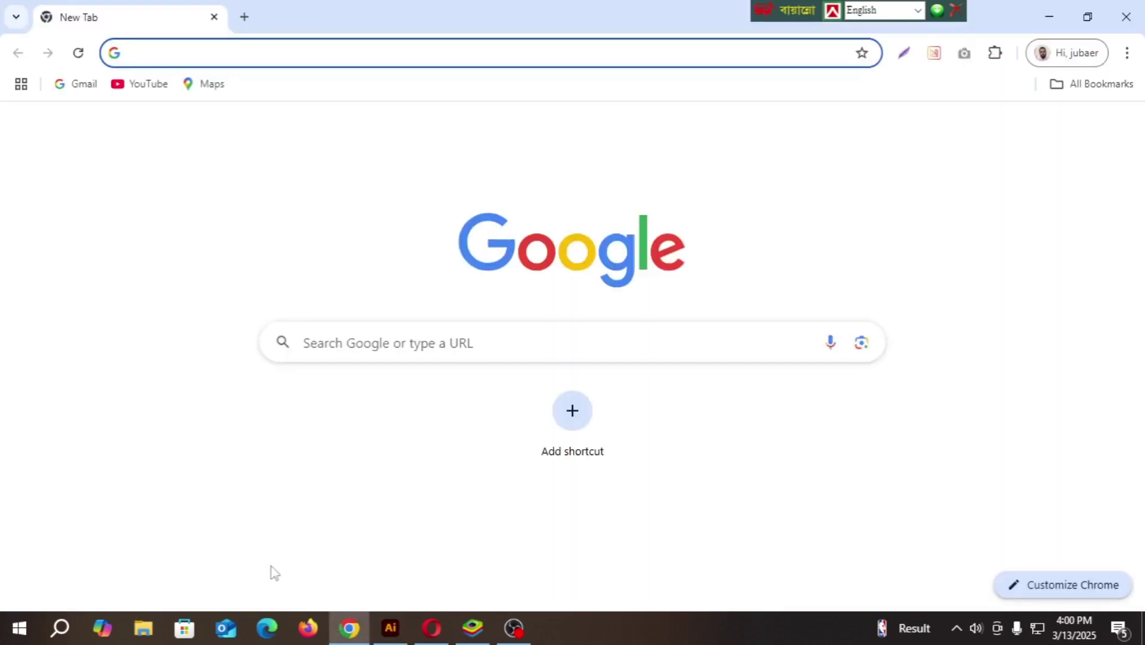
- Switch to File Explorer and select the cartoon fence-and-tree background image in the downloads folder of New Volume (E:)
click(145, 633)
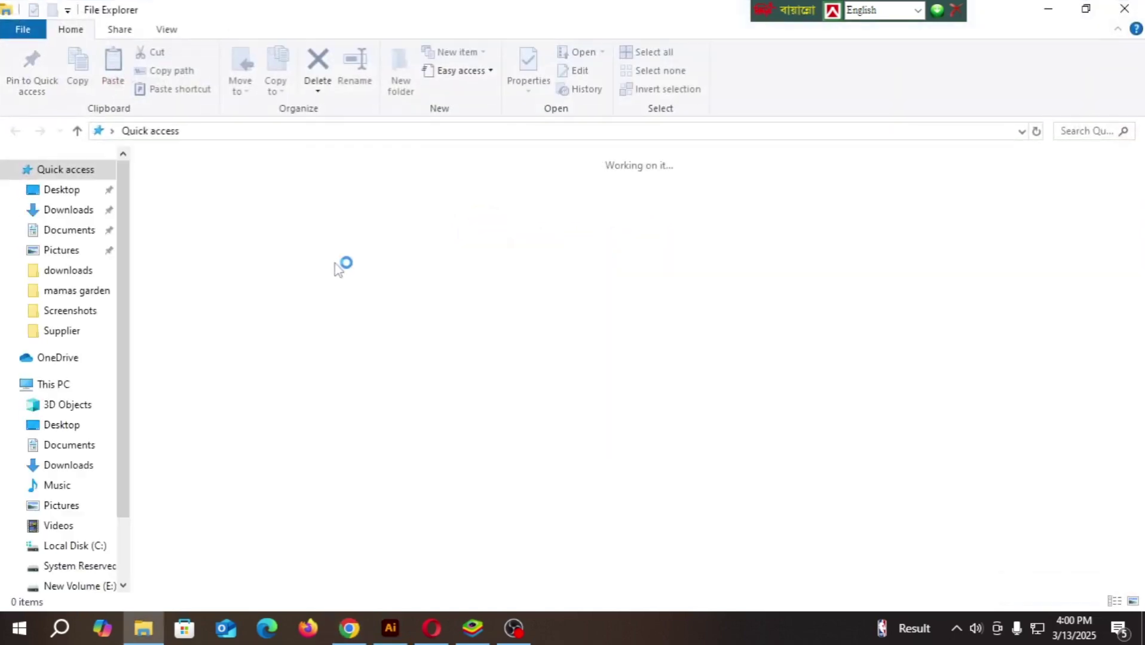
scroll(118, 451, down, 2)
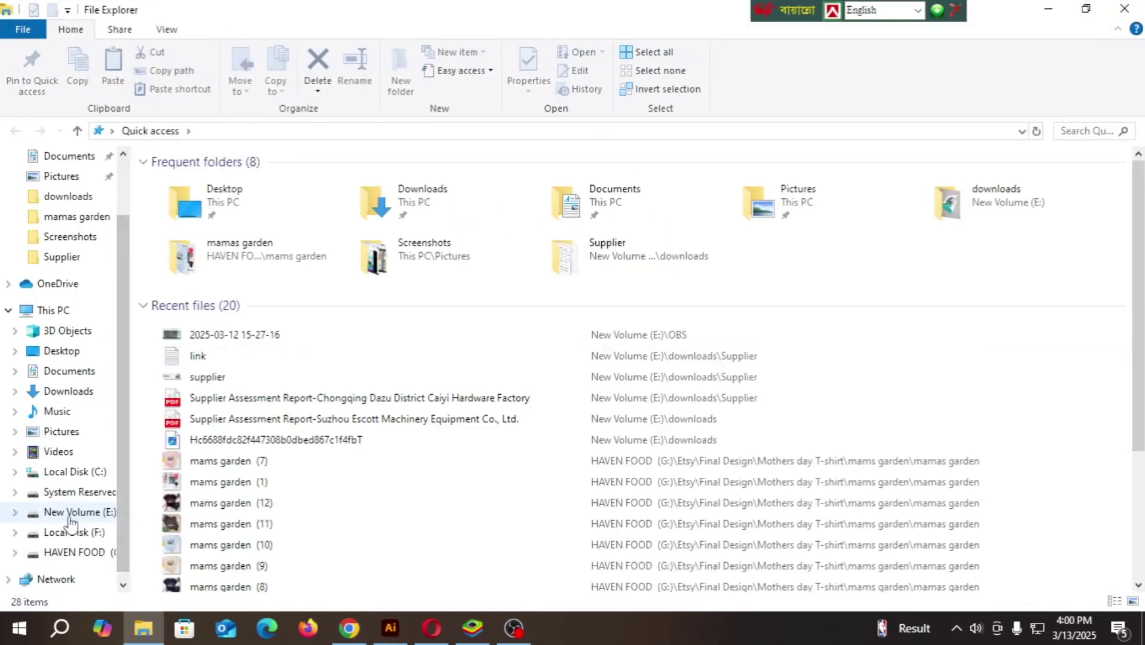
click(68, 517)
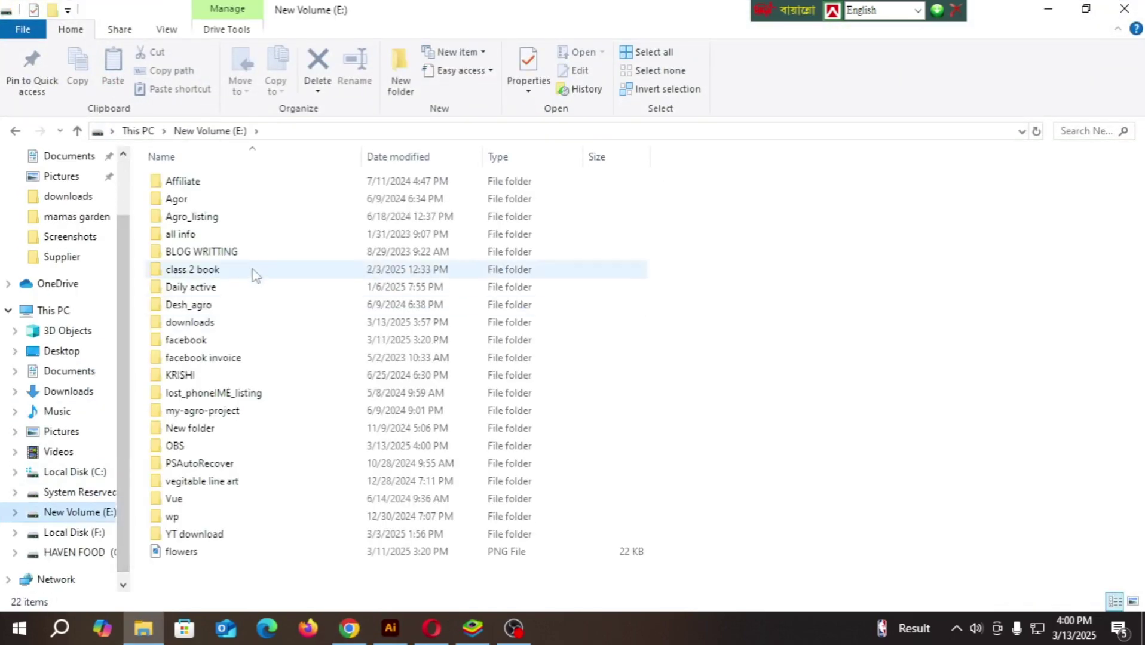
double_click(190, 323)
scroll(424, 307, down, 3)
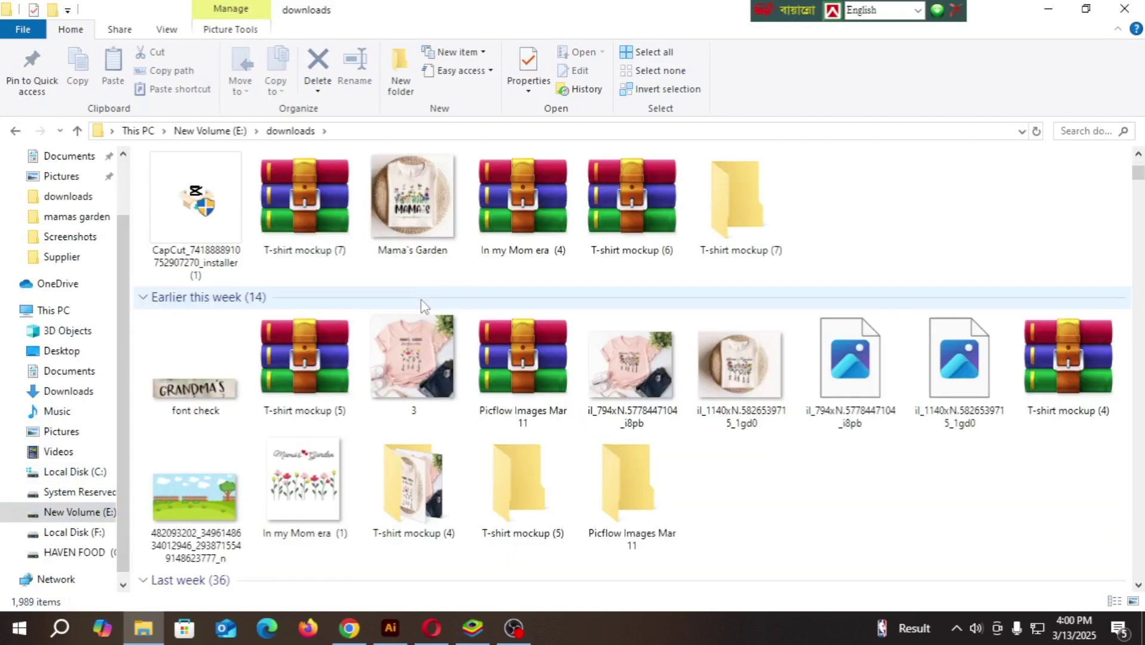
click(197, 519)
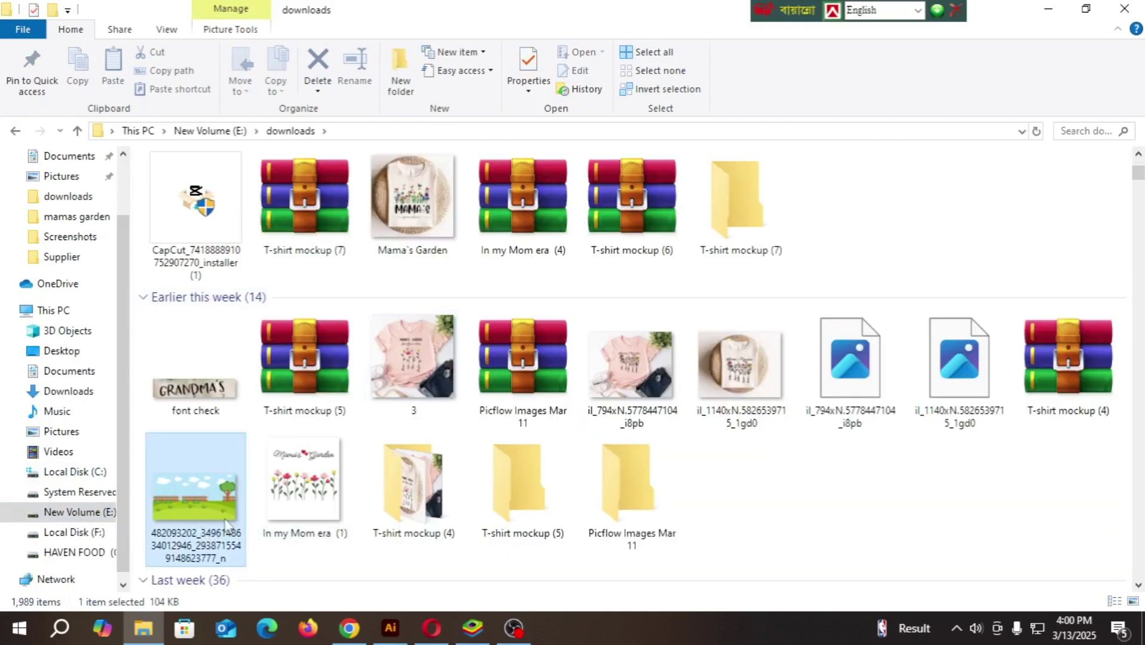
- Switch to Chrome and run a Google reverse image search with the cartoon background image from the downloads folder
click(350, 628)
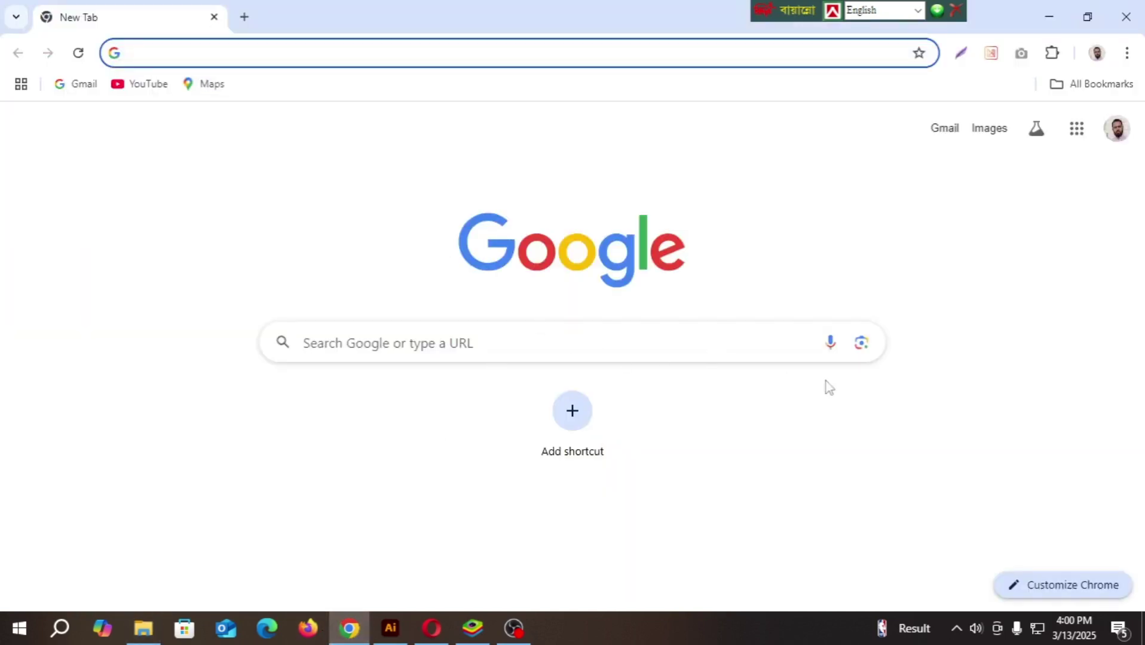
click(861, 343)
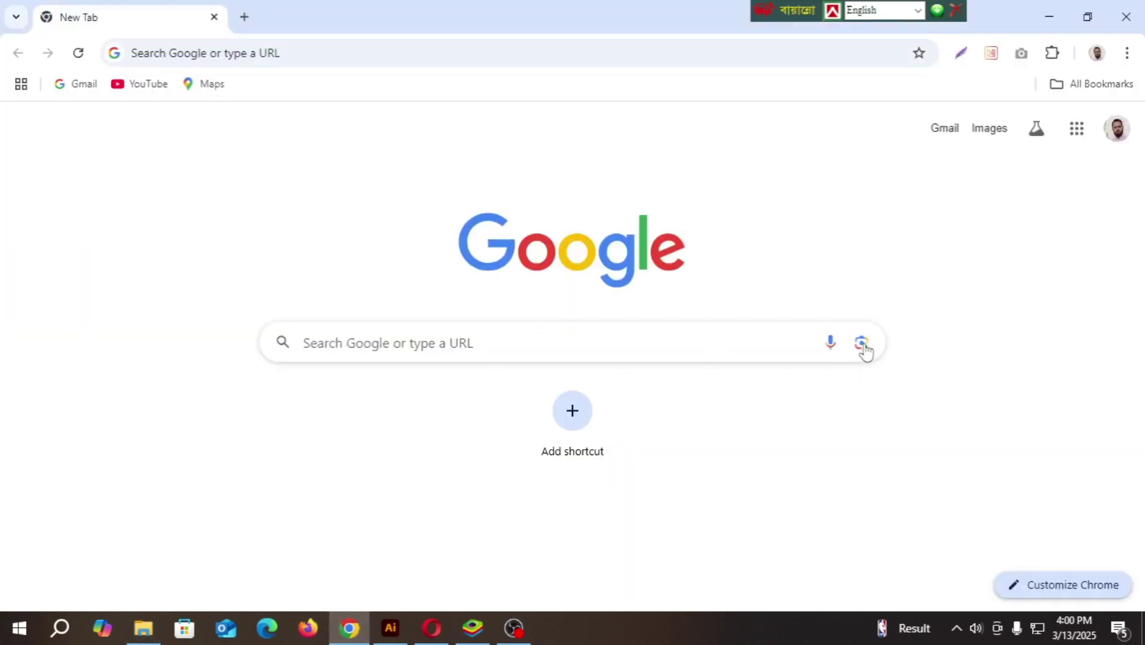
click(142, 632)
drag(186, 512, 478, 486)
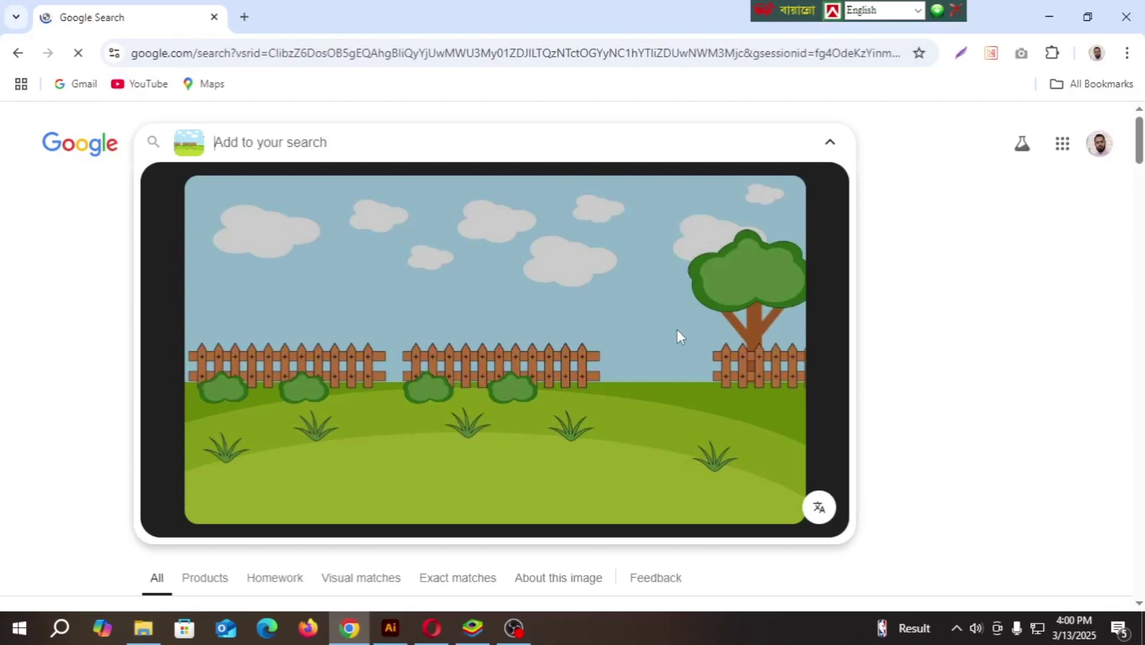
- Browse the visually similar garden and fence backgrounds and preview the Shutterstock flowers-and-fence illustration
scroll(677, 334, down, 10)
scroll(651, 359, up, 3)
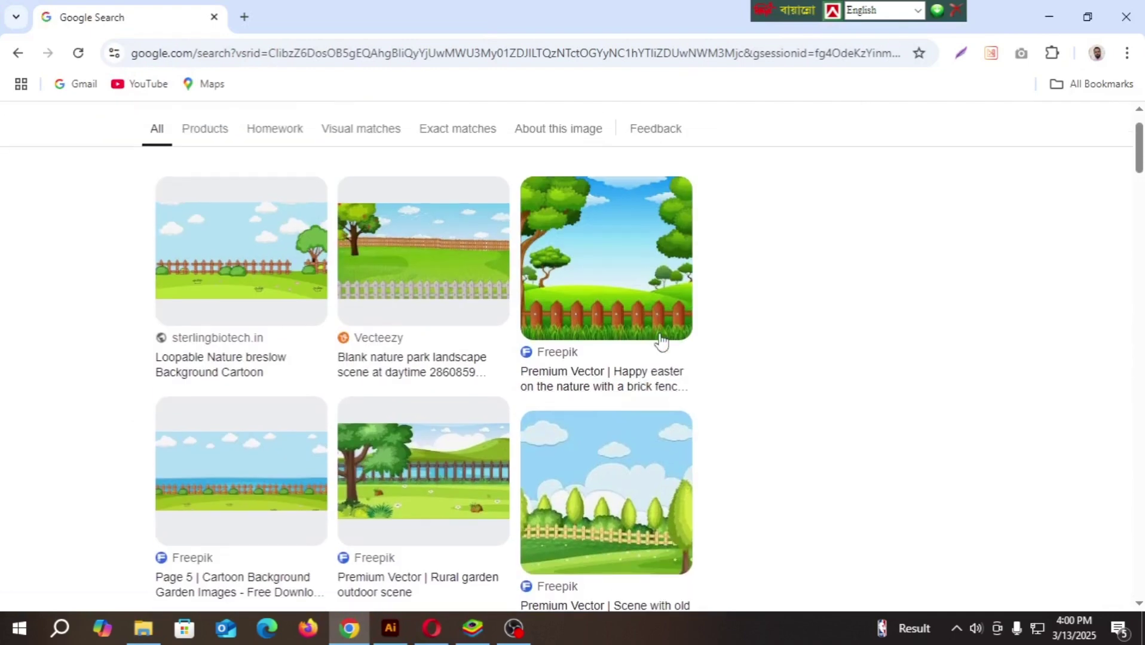
scroll(661, 342, down, 15)
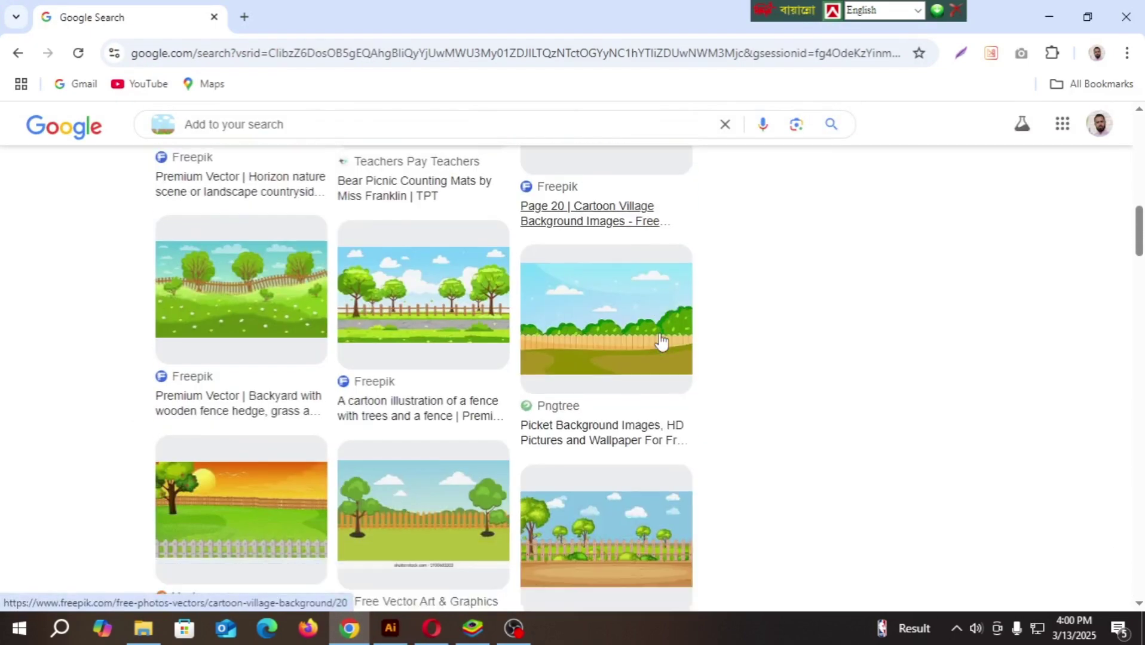
scroll(661, 342, down, 8)
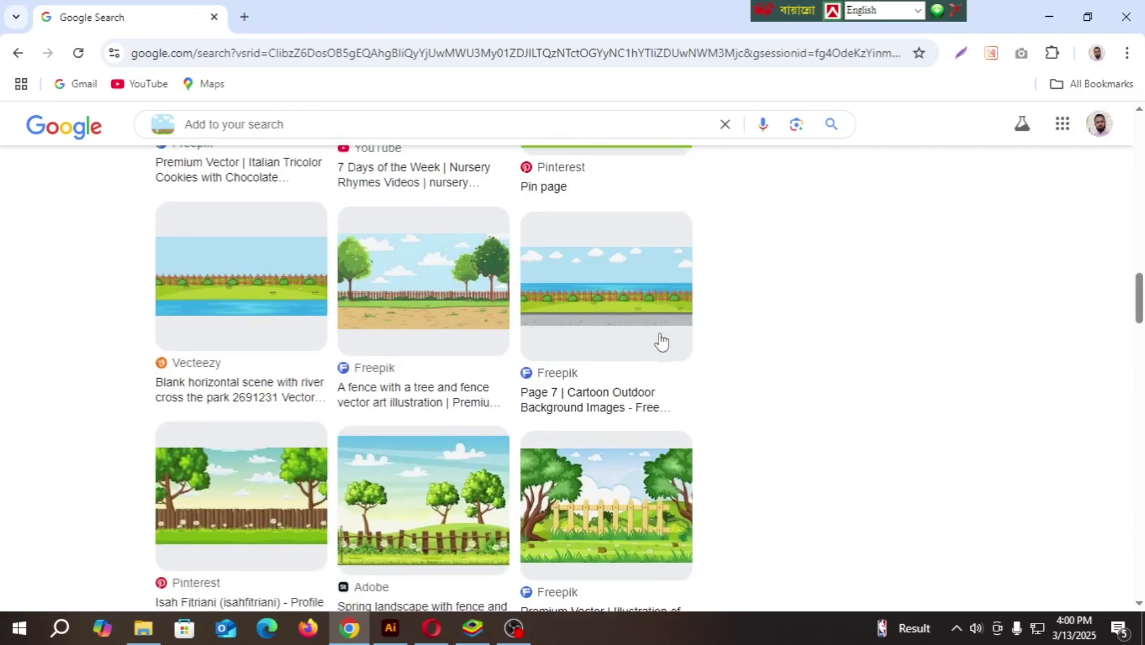
scroll(661, 341, down, 3)
scroll(660, 341, down, 9)
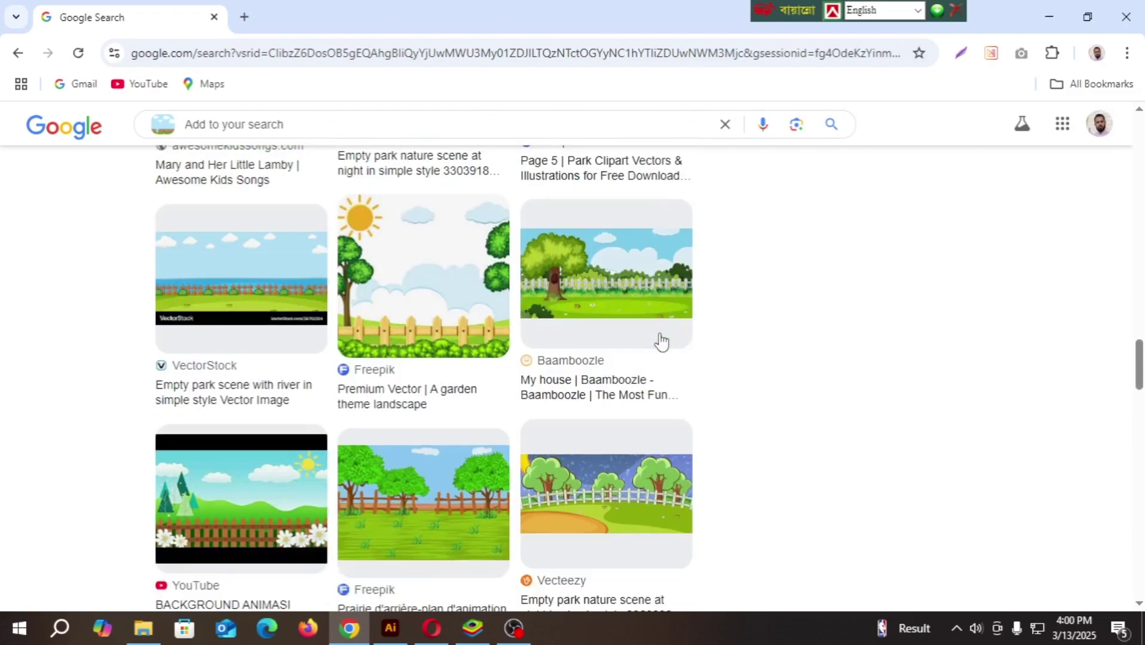
scroll(660, 342, down, 12)
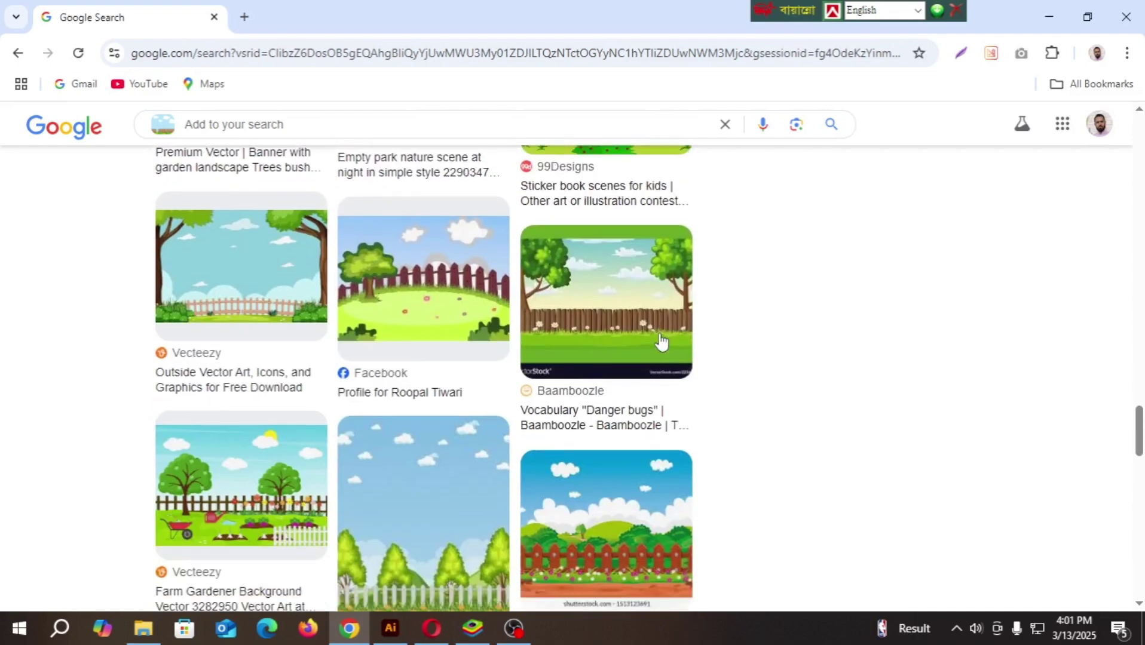
scroll(660, 341, down, 12)
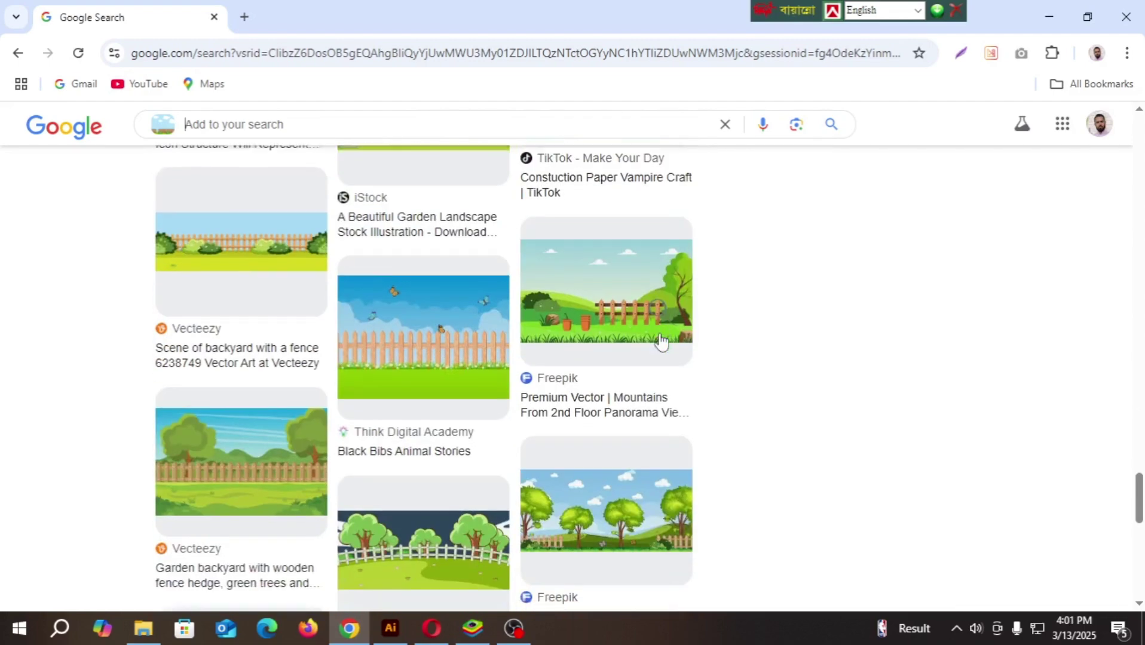
scroll(660, 342, down, 8)
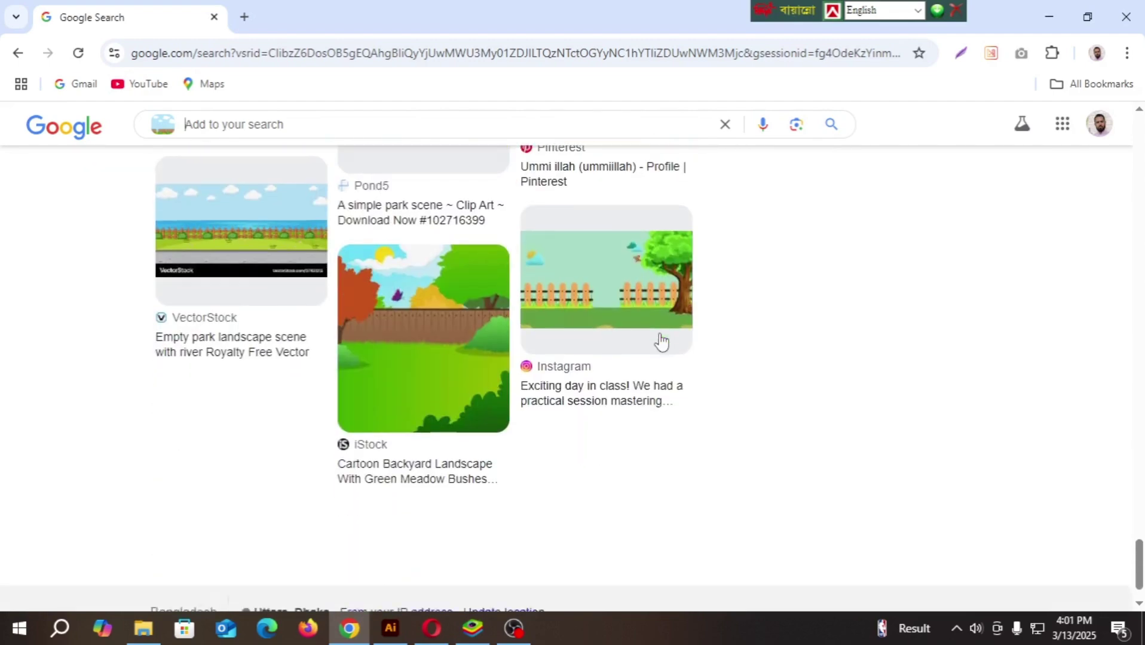
scroll(626, 373, up, 12)
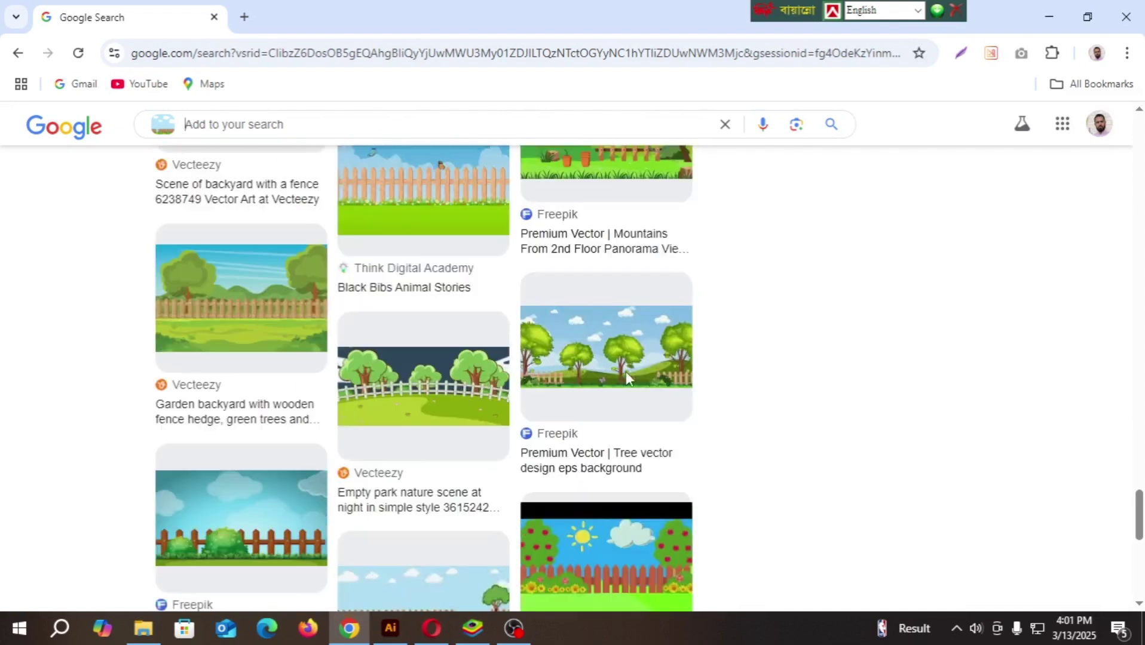
scroll(625, 372, up, 10)
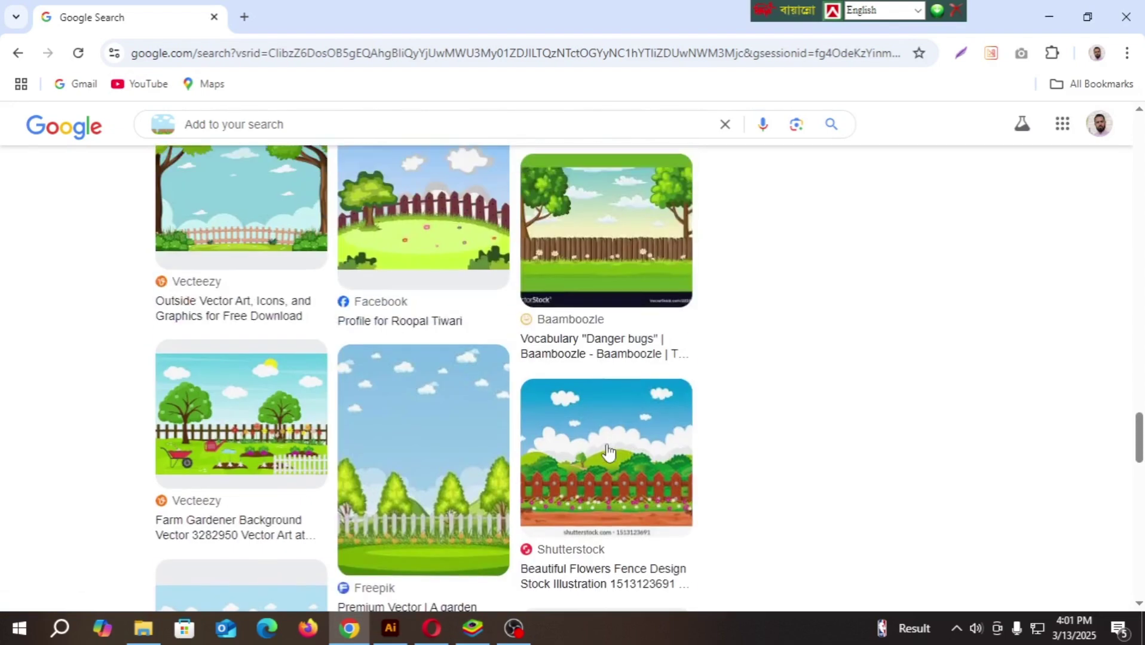
click(608, 452)
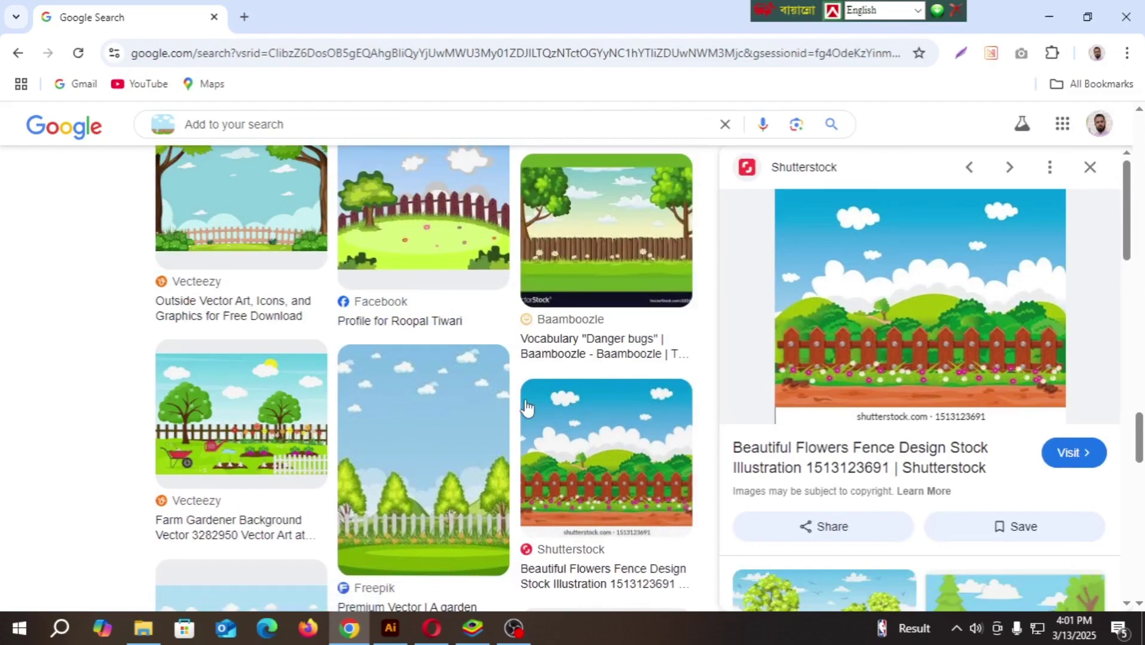
- Look back through the earlier image results and preview the Freepik vector "Scene with old couple in the park"
scroll(402, 408, up, 3)
scroll(402, 408, up, 8)
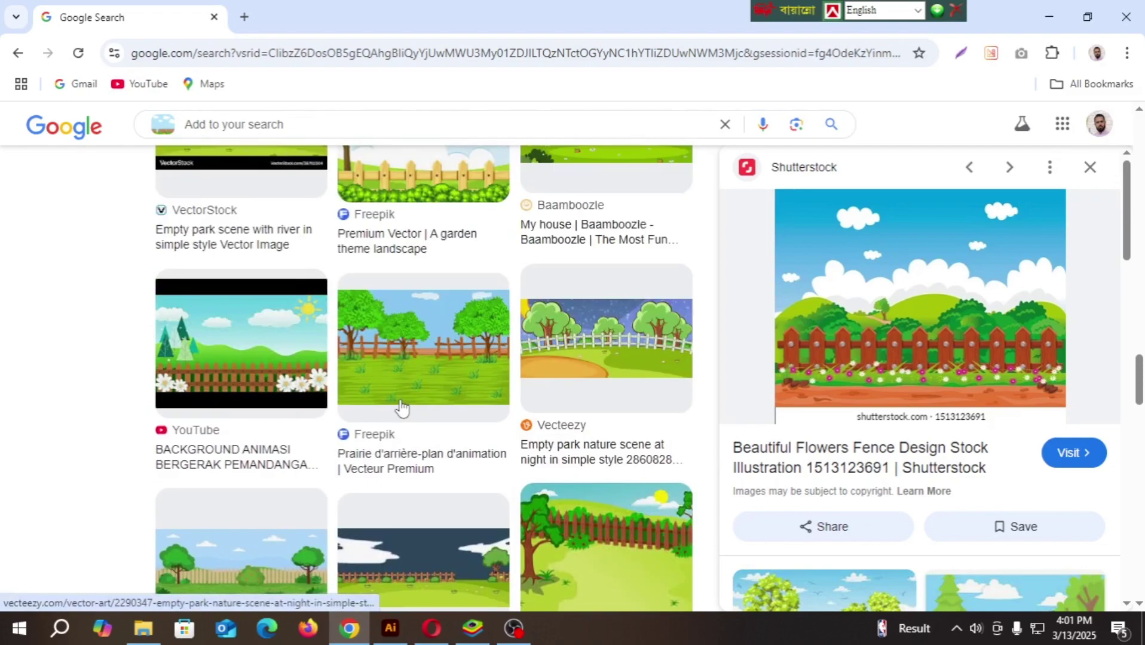
scroll(401, 408, up, 4)
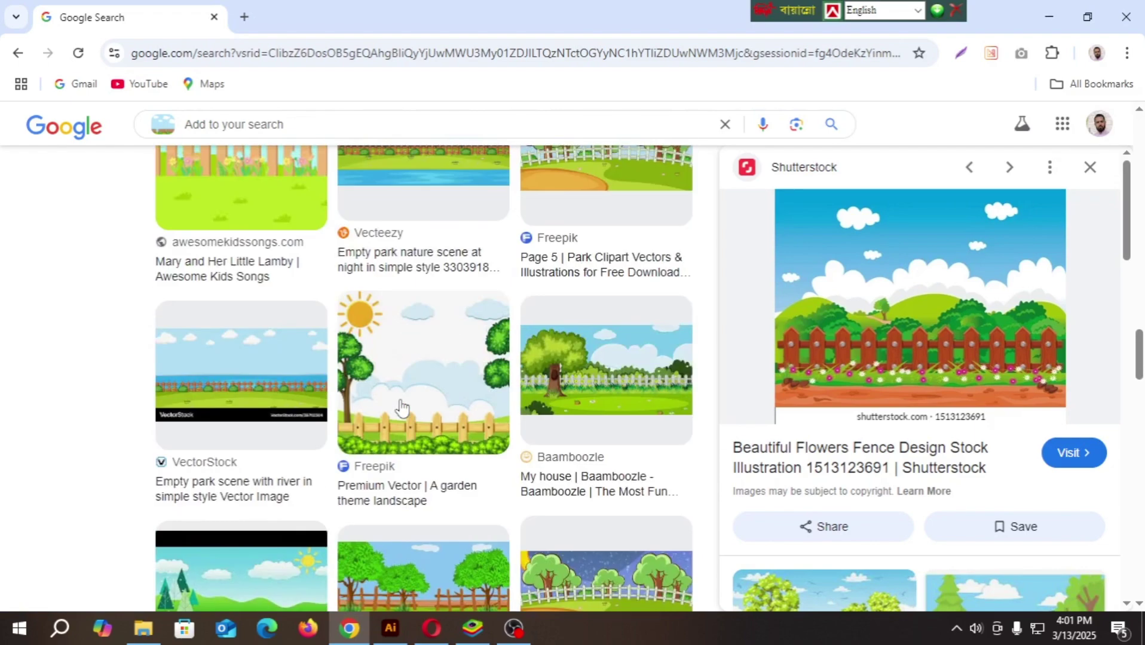
scroll(402, 408, up, 6)
scroll(402, 408, up, 10)
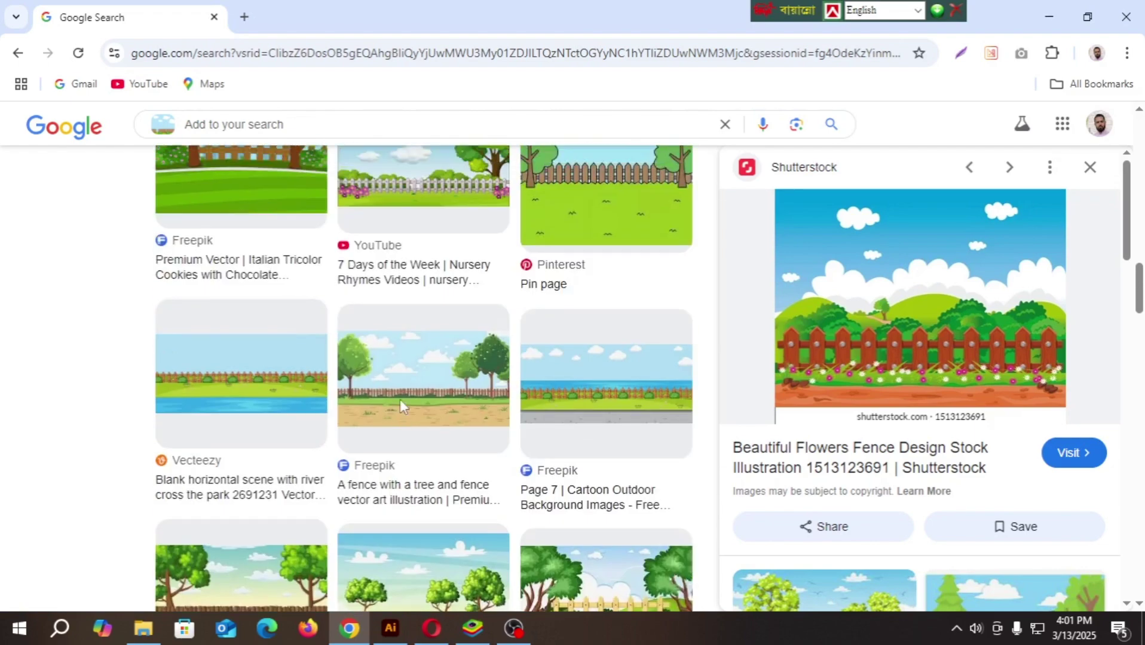
scroll(560, 449, up, 14)
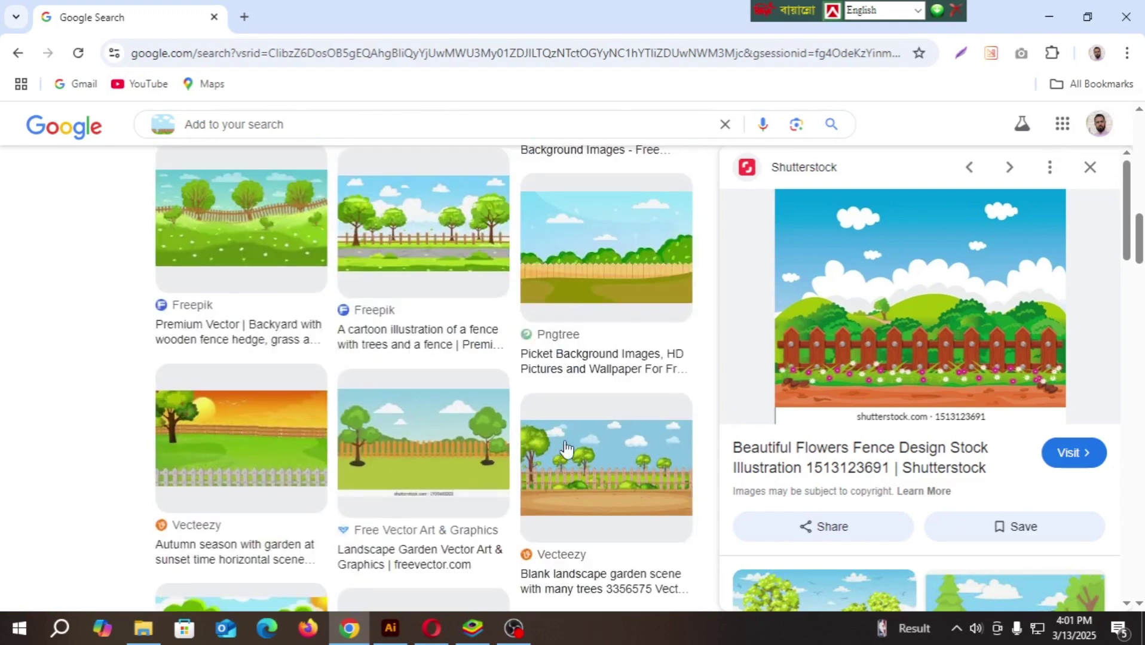
scroll(467, 361, up, 8)
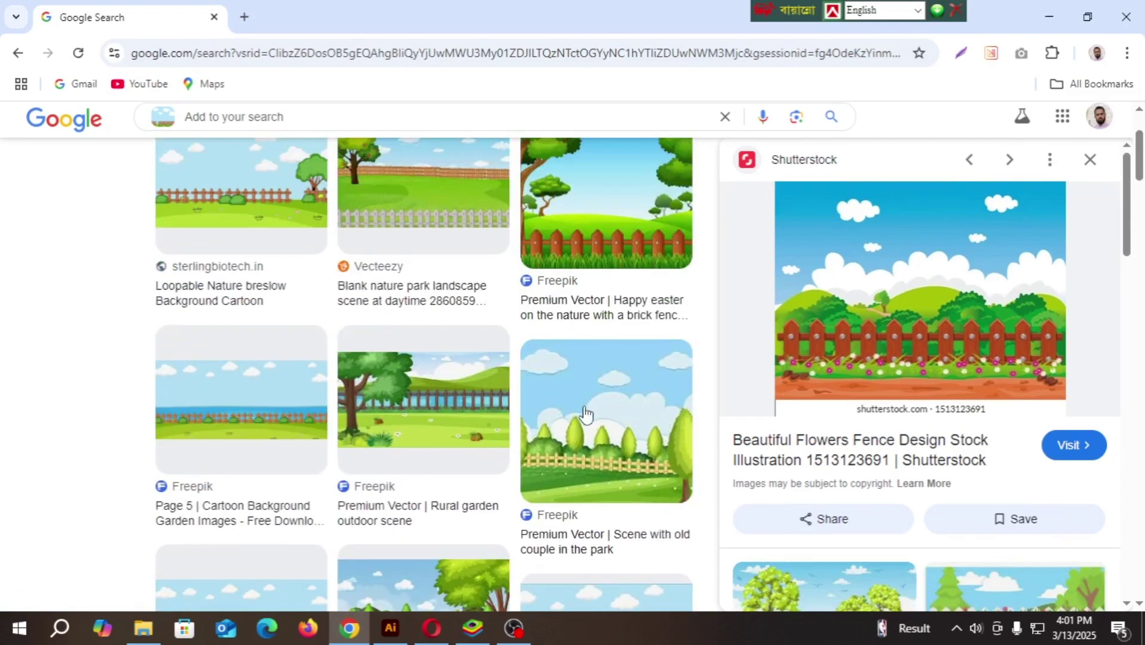
click(585, 413)
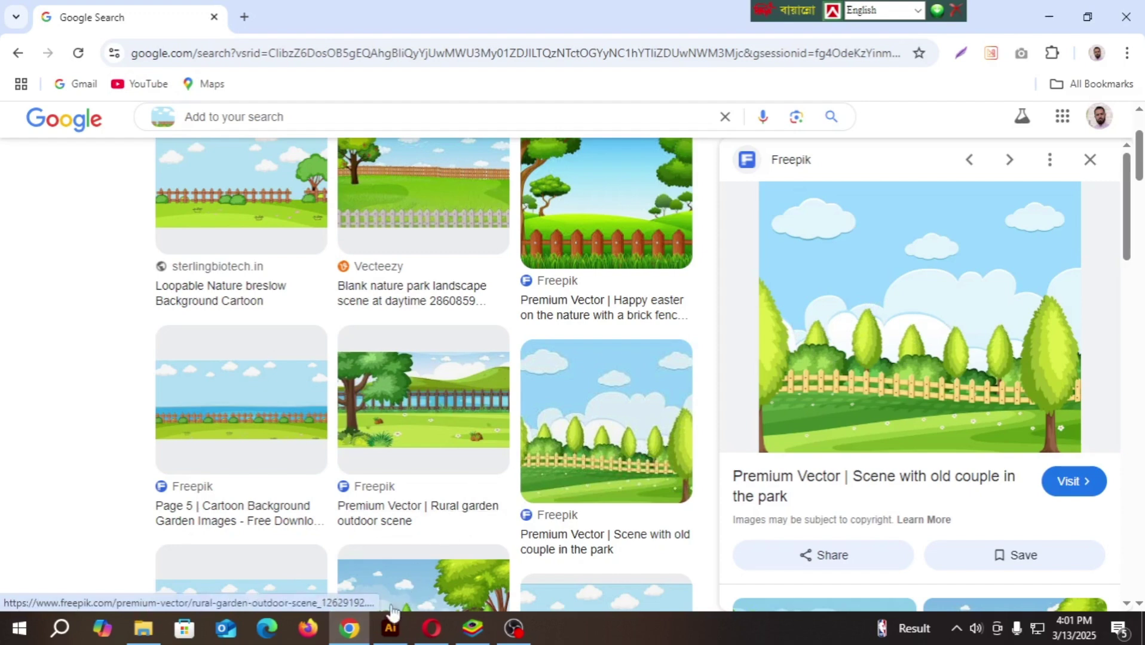
- Check the Illustrator document, then return to Chrome and copy the previewed Freepik park image
click(390, 628)
scroll(412, 358, down, 2)
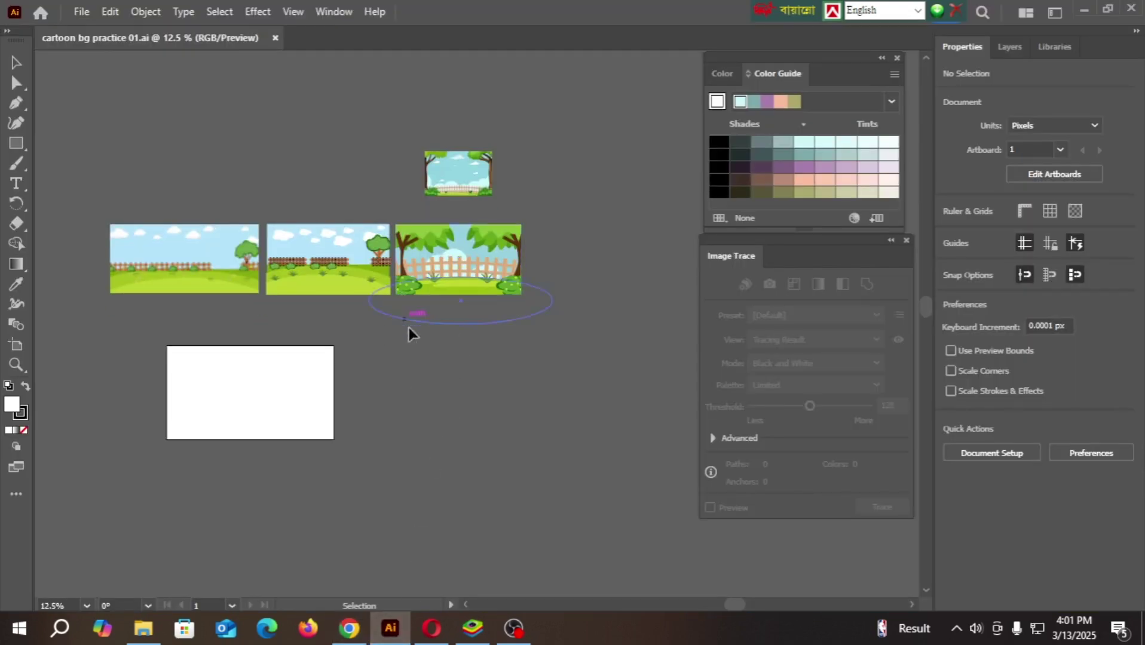
click(350, 628)
right_click(862, 246)
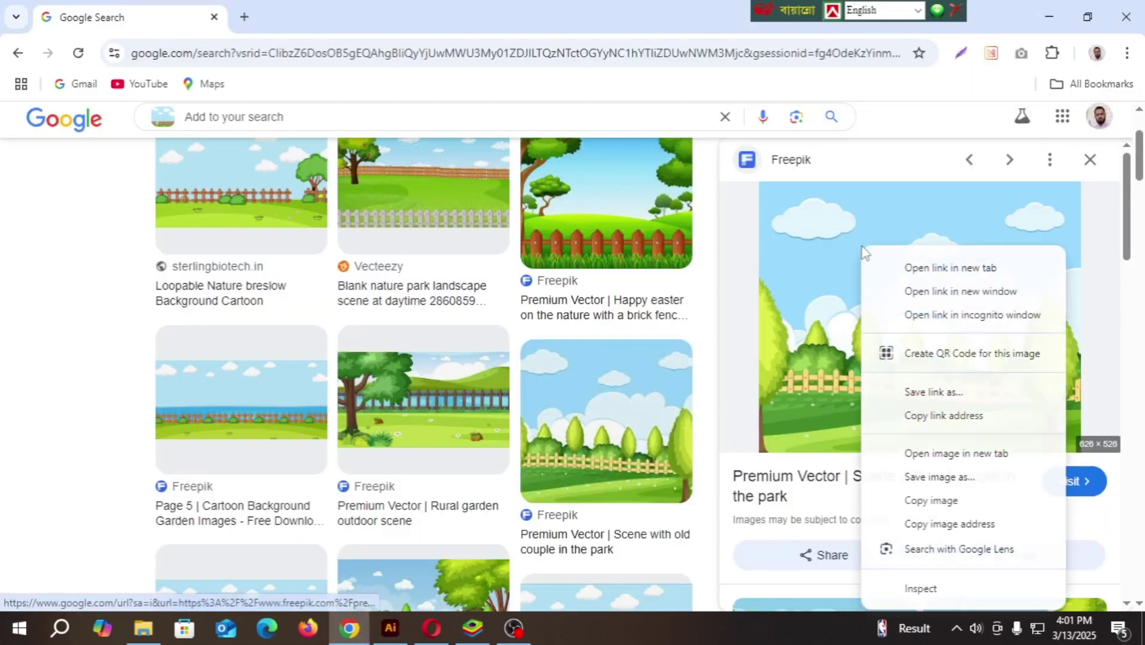
click(925, 502)
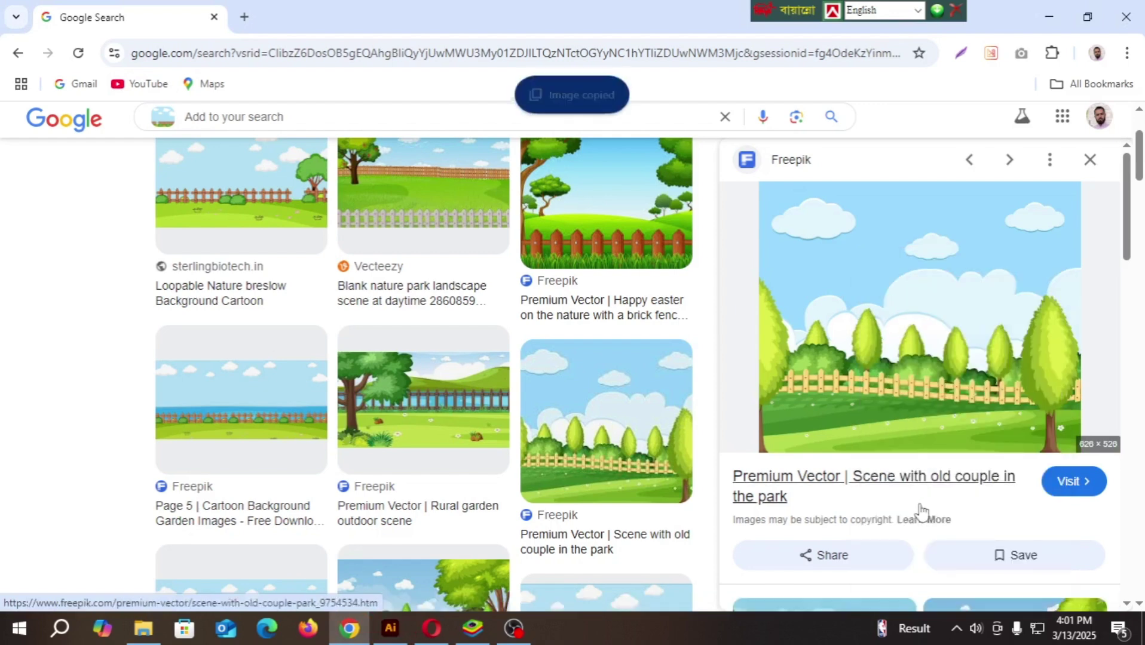
- Switch to Illustrator, paste the copied park image and place it beside the blank artboard at about X -644 px, Y 62 px
click(389, 628)
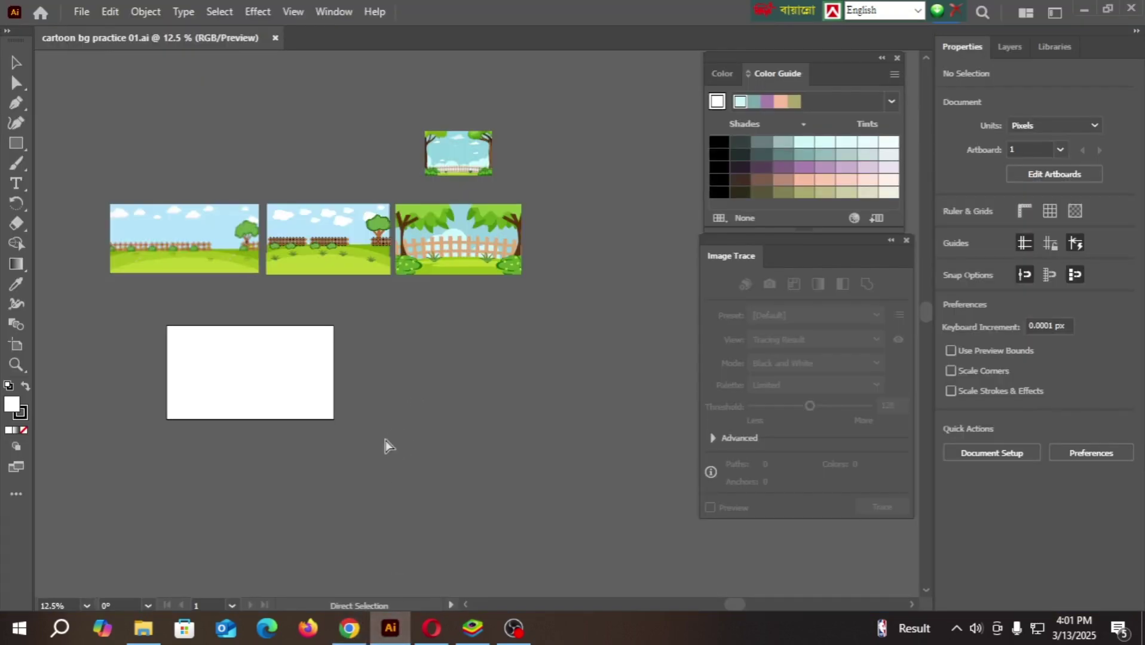
key(ctrl+v)
drag(225, 471, 387, 414)
drag(619, 275, 228, 283)
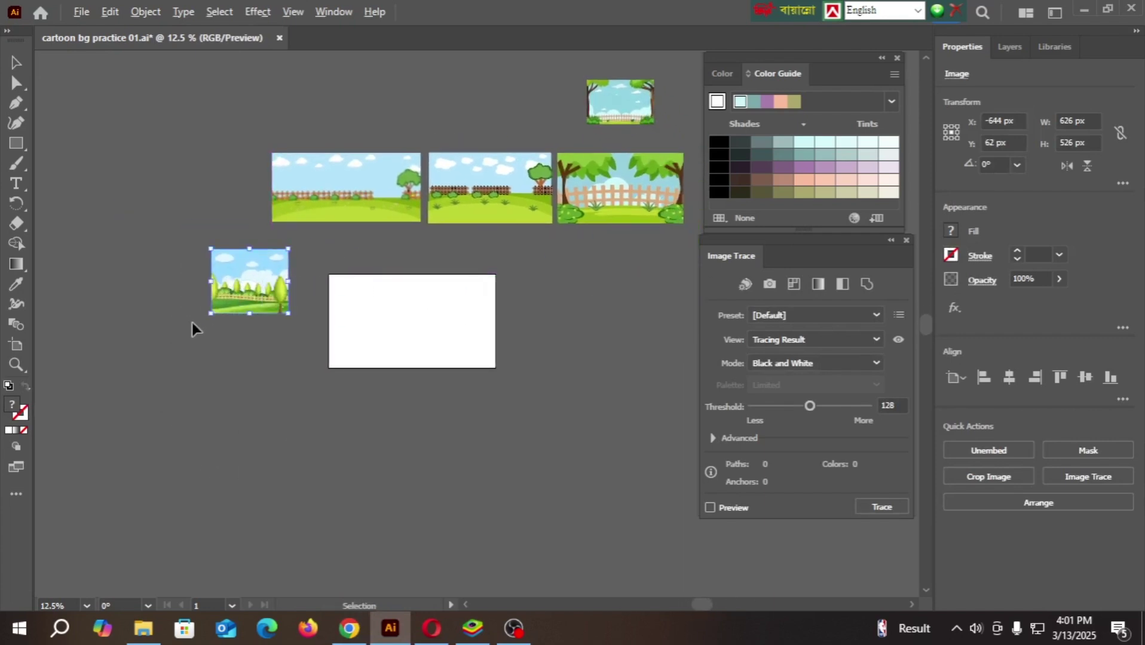
- Move the pasted image flush against the artboard's left edge with their tops aligned, at X -313 px, Y 263 px
scroll(227, 305, up, 4)
scroll(227, 304, down, 4)
scroll(237, 303, up, 2)
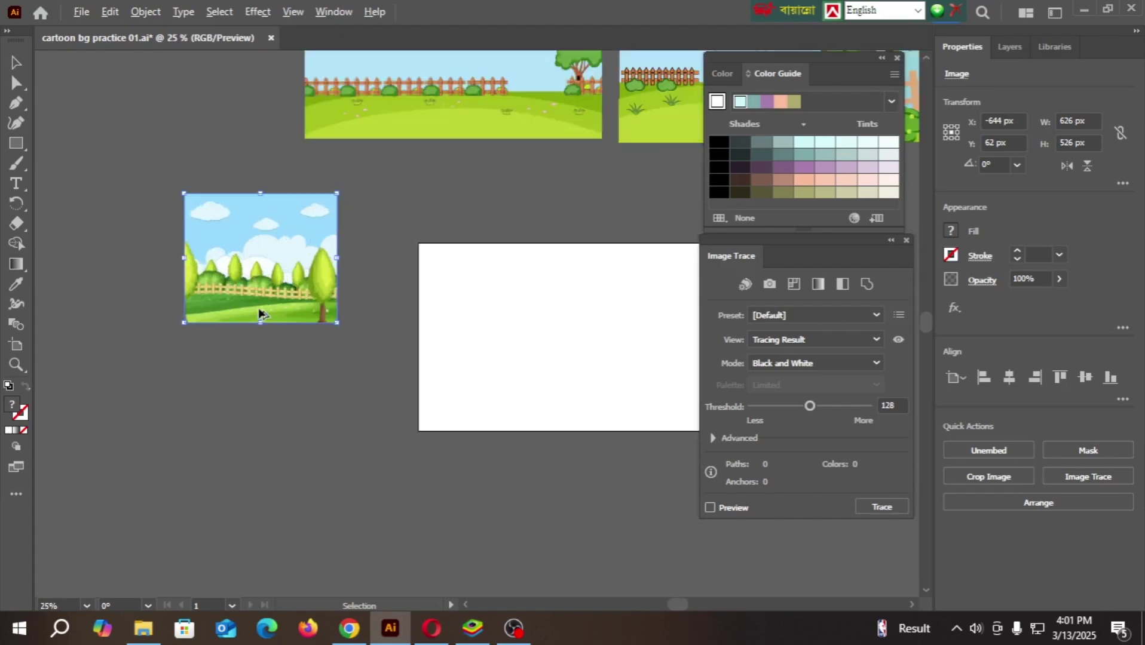
scroll(259, 313, up, 1)
drag(257, 239, 367, 305)
scroll(355, 370, right, 4)
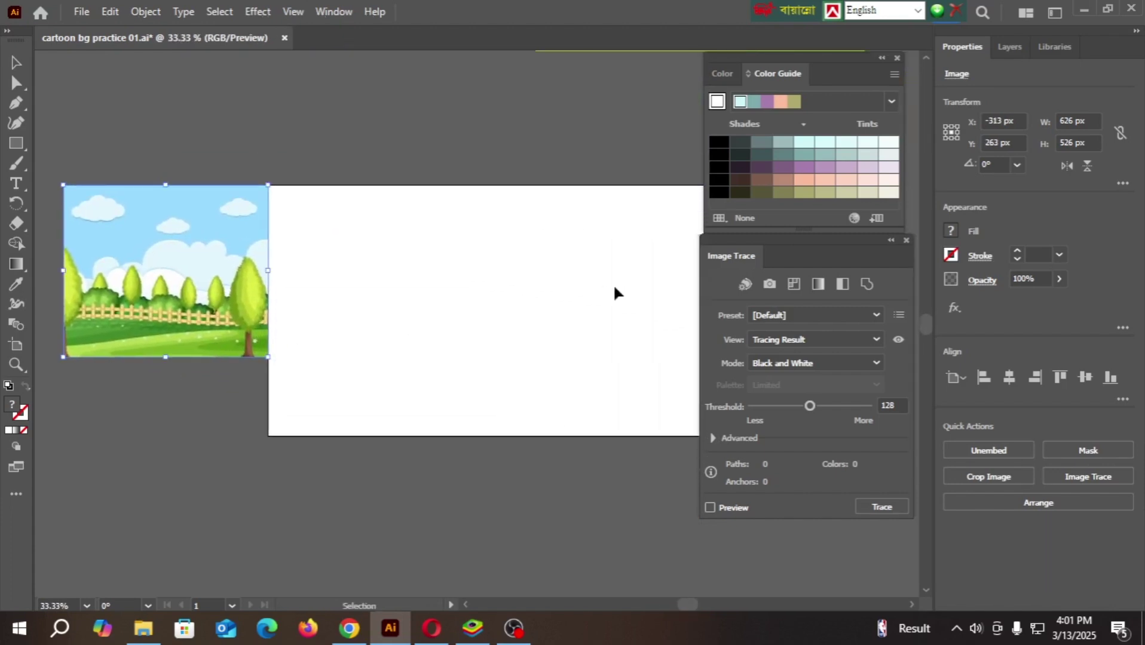
scroll(490, 312, down, 1)
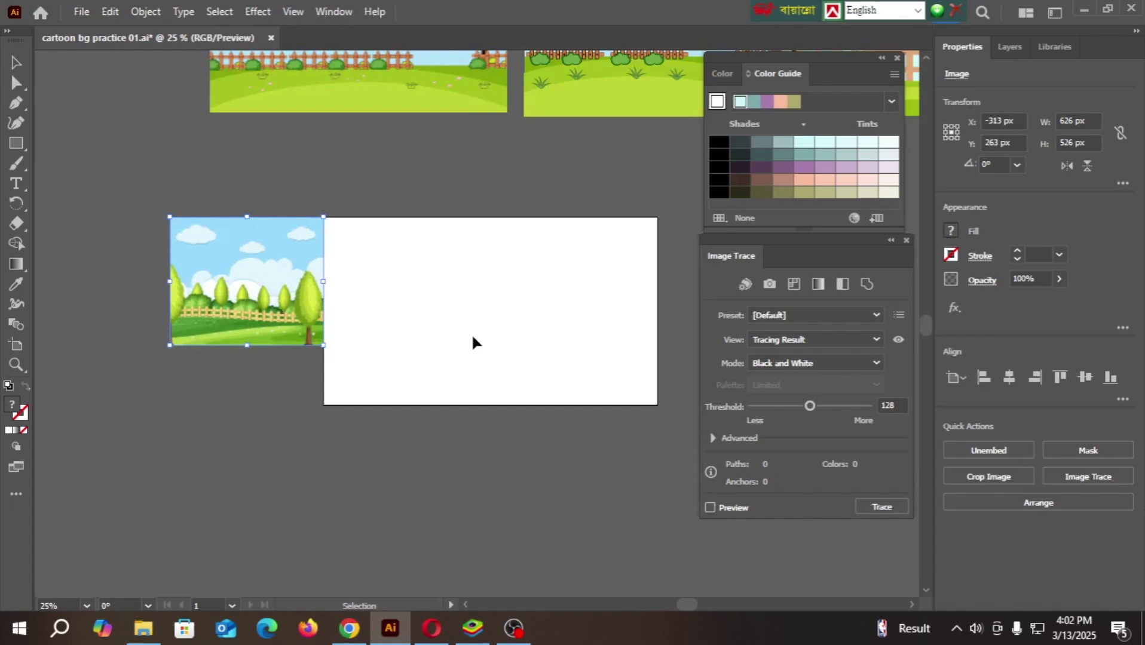
- Narrow the artboard to about 823 px wide by pulling in its right edge, keeping the 768 px height
click(18, 345)
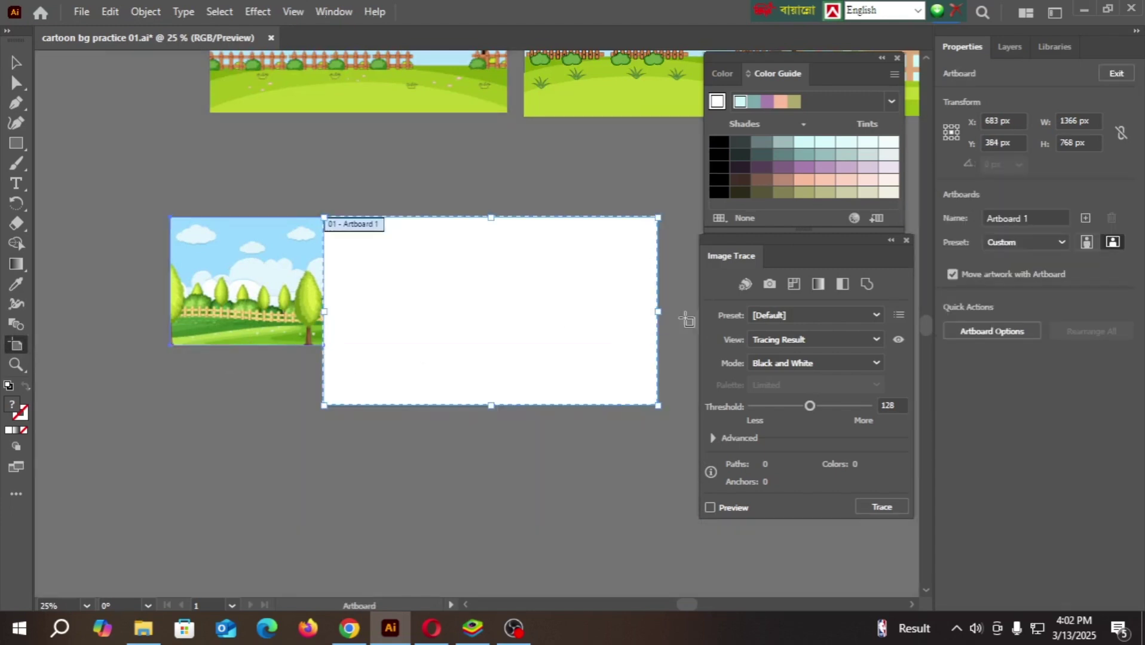
drag(658, 310, 524, 312)
click(14, 67)
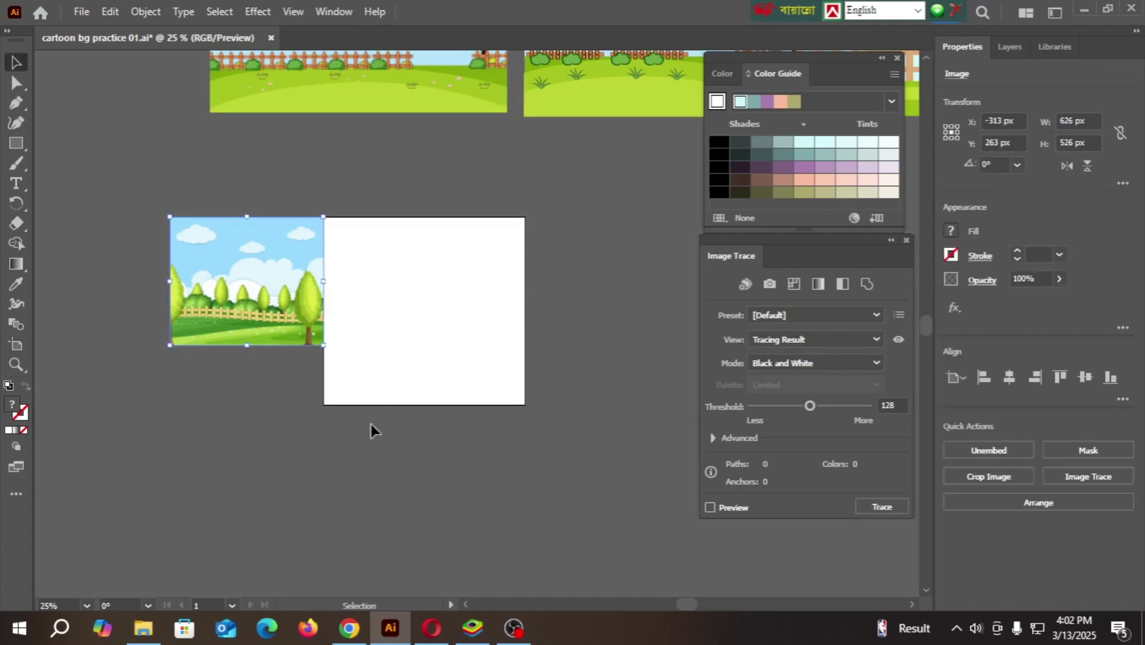
click(252, 422)
- Move the park reference image away from the artboard to about X -390 px, Y 263 px, leaving a gap
scroll(230, 287, up, 1)
scroll(230, 288, up, 2)
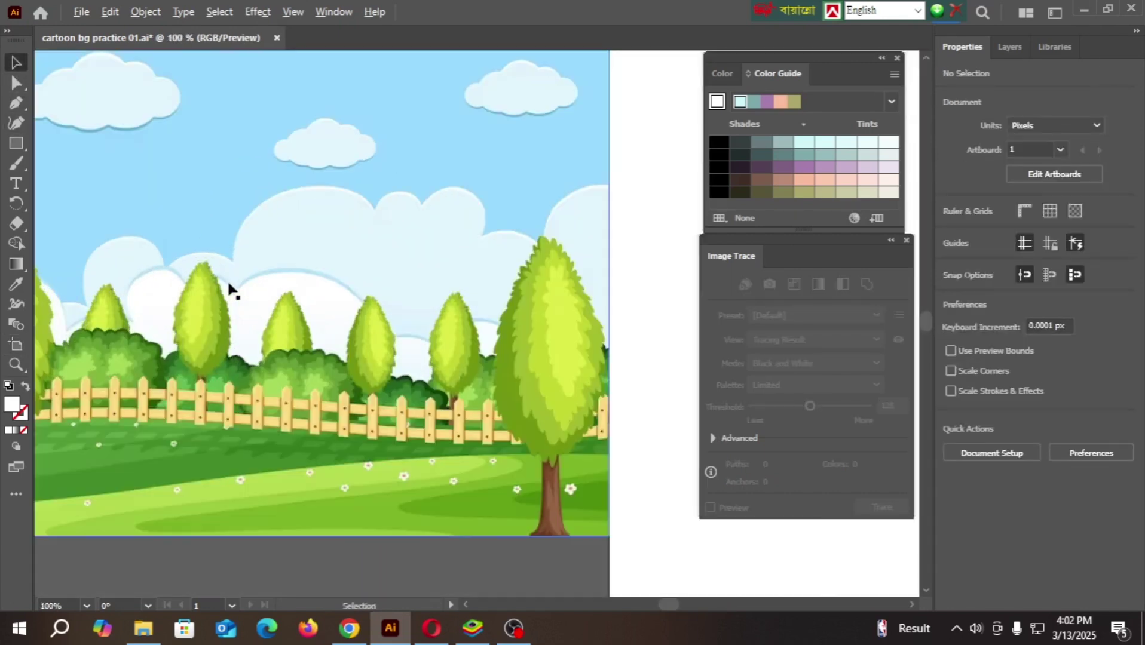
scroll(235, 299, down, 2)
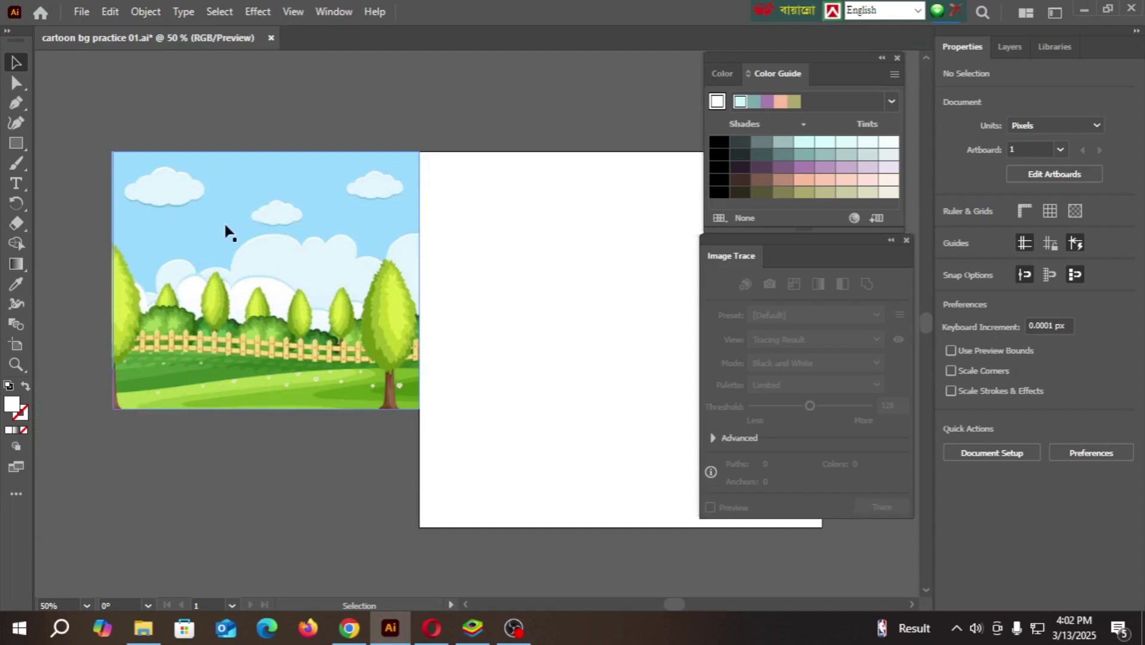
scroll(226, 231, down, 1)
drag(287, 264, 269, 263)
- Cover the whole artboard with an 823 by 768 px rectangle filled with the sky blue sampled from the reference image
click(25, 143)
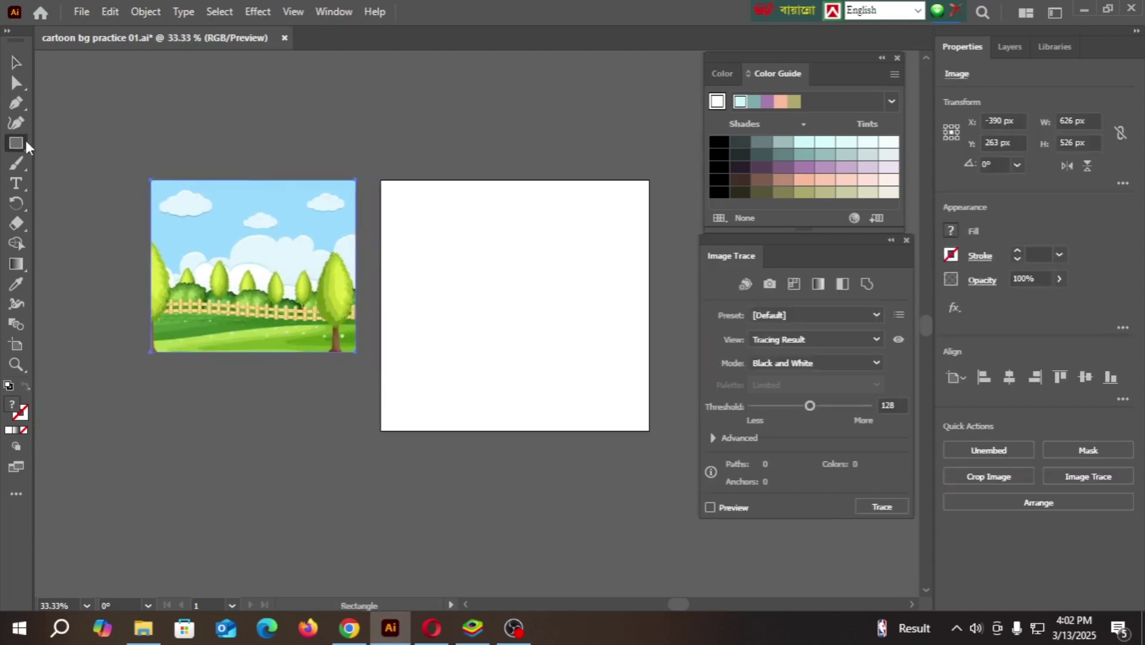
drag(378, 180, 653, 429)
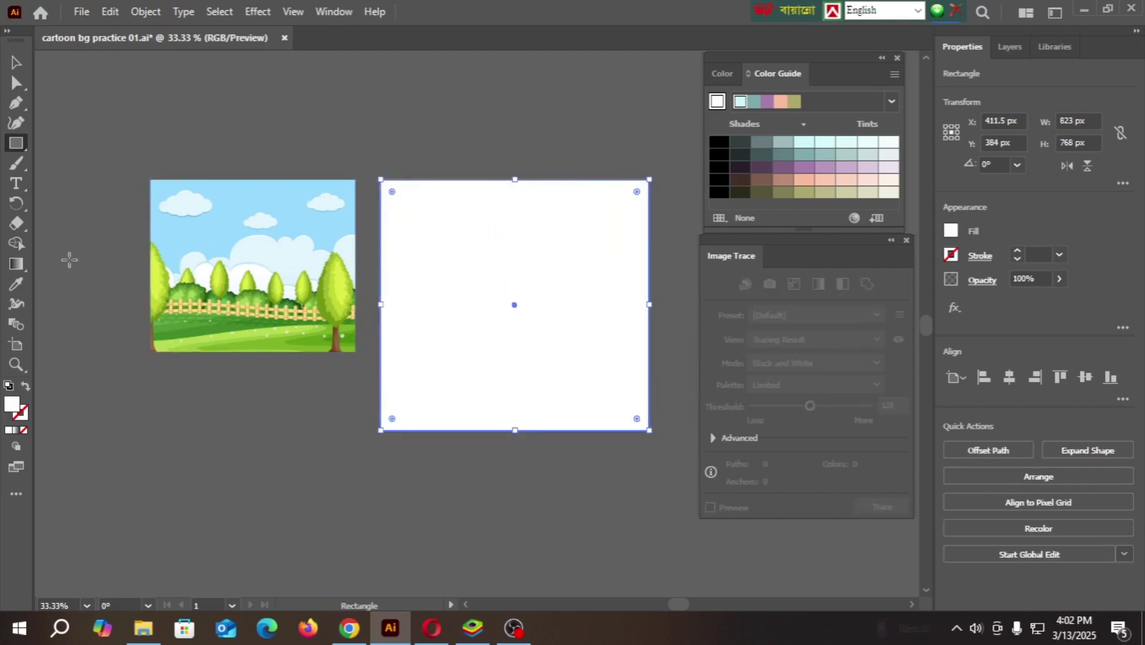
click(14, 289)
click(275, 186)
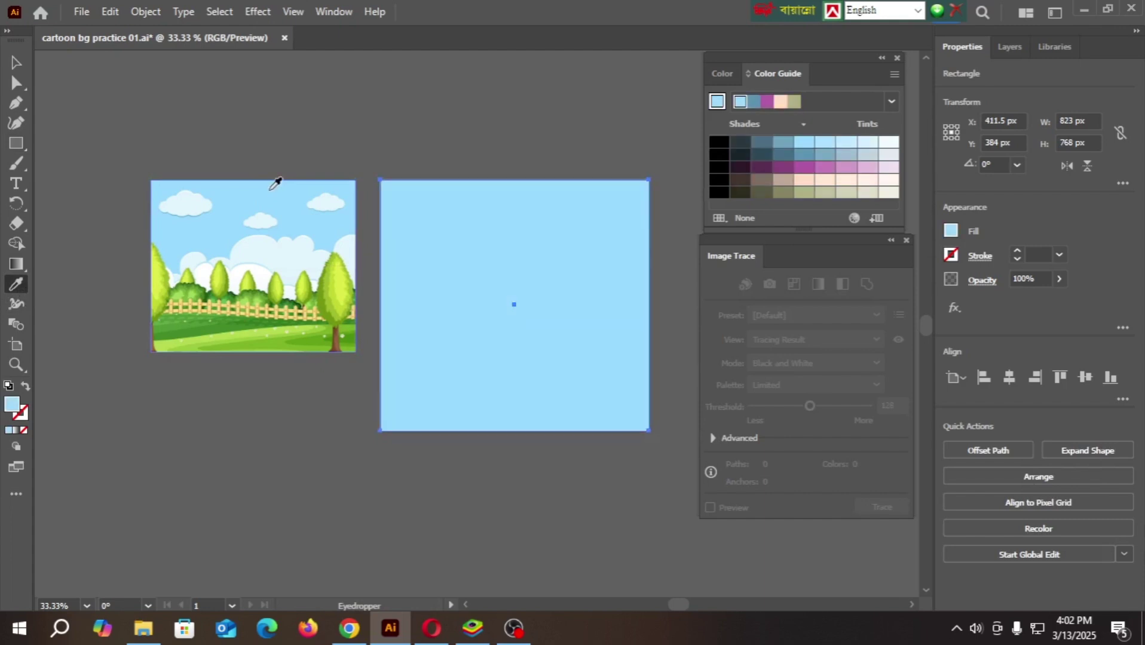
click(16, 61)
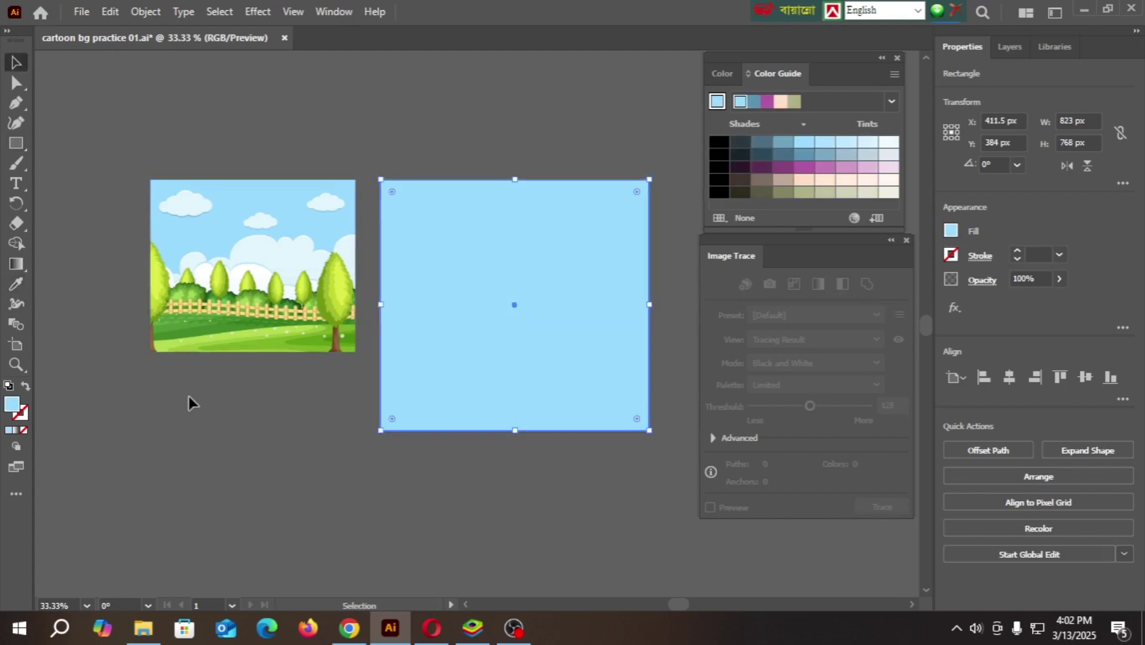
click(251, 399)
- Draw an ellipse about 222 by 121 px in the sky's upper left and fill it with the reference cloud's pale colour
scroll(204, 212, up, 3)
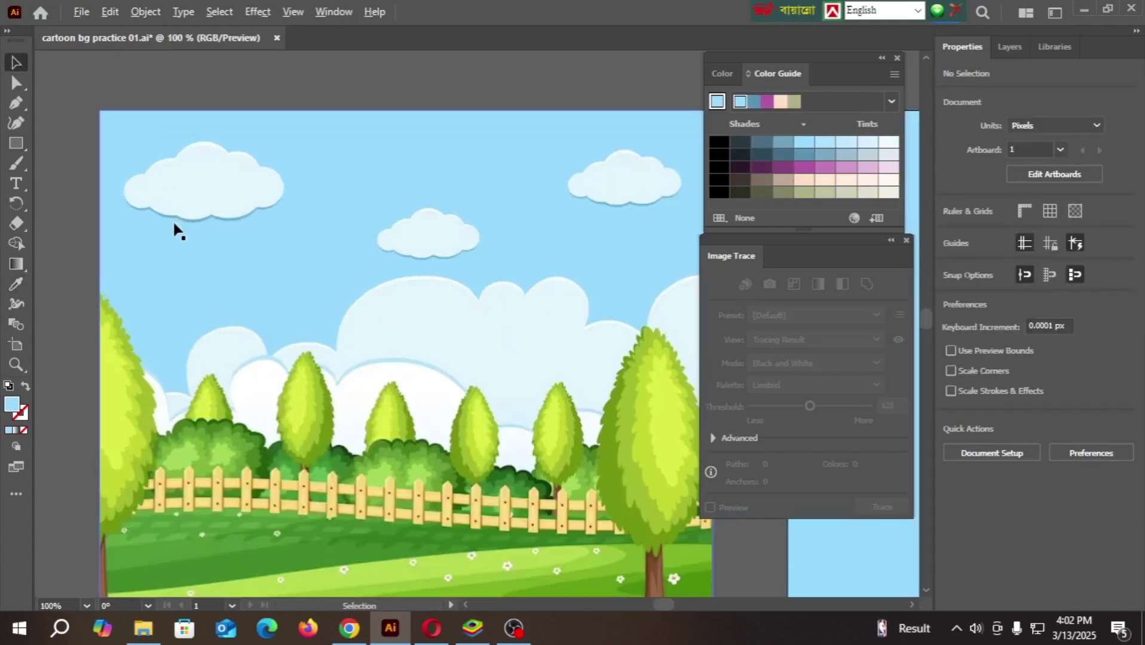
scroll(137, 230, down, 3)
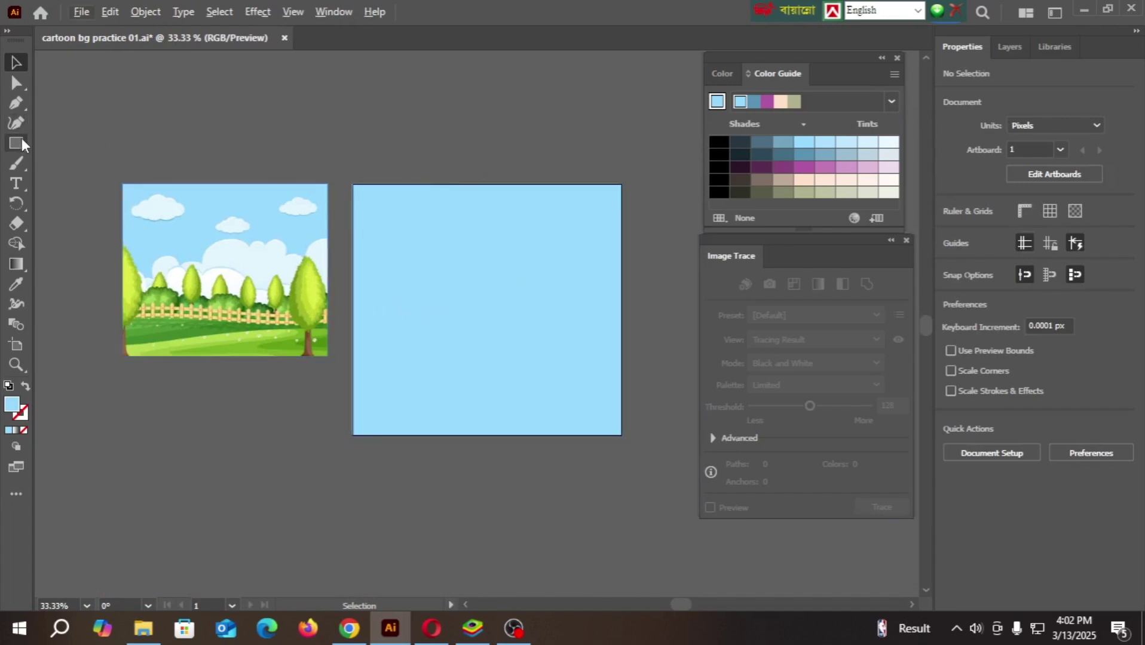
drag(17, 145, 67, 164)
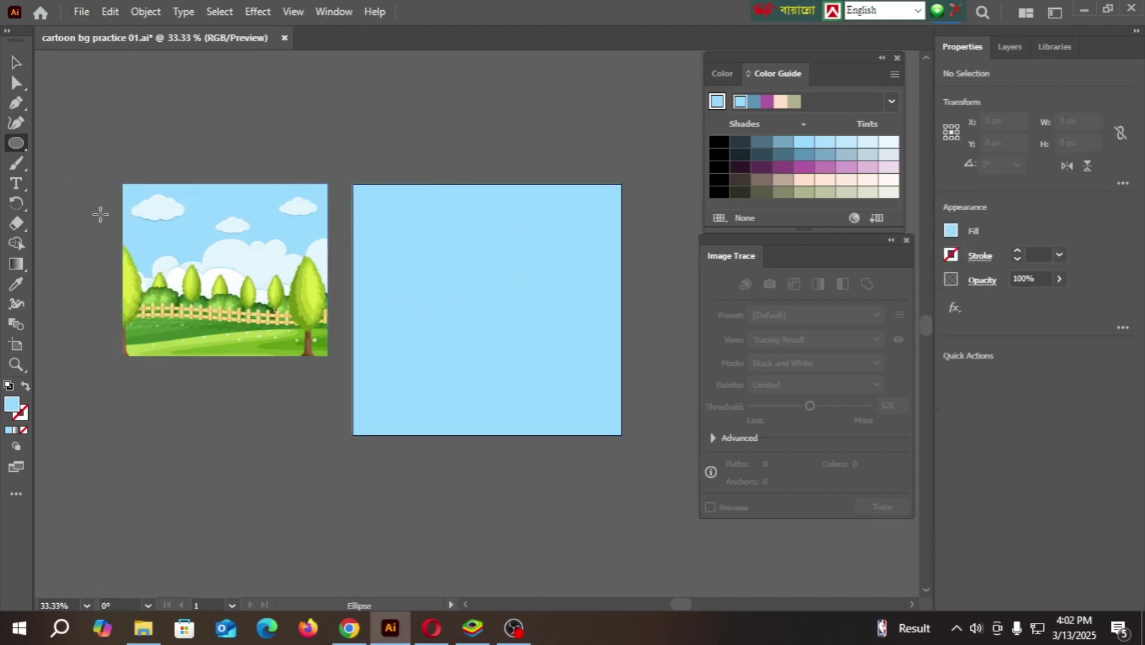
scroll(118, 224, up, 3)
scroll(117, 223, down, 3)
scroll(486, 230, up, 1)
drag(322, 200, 469, 276)
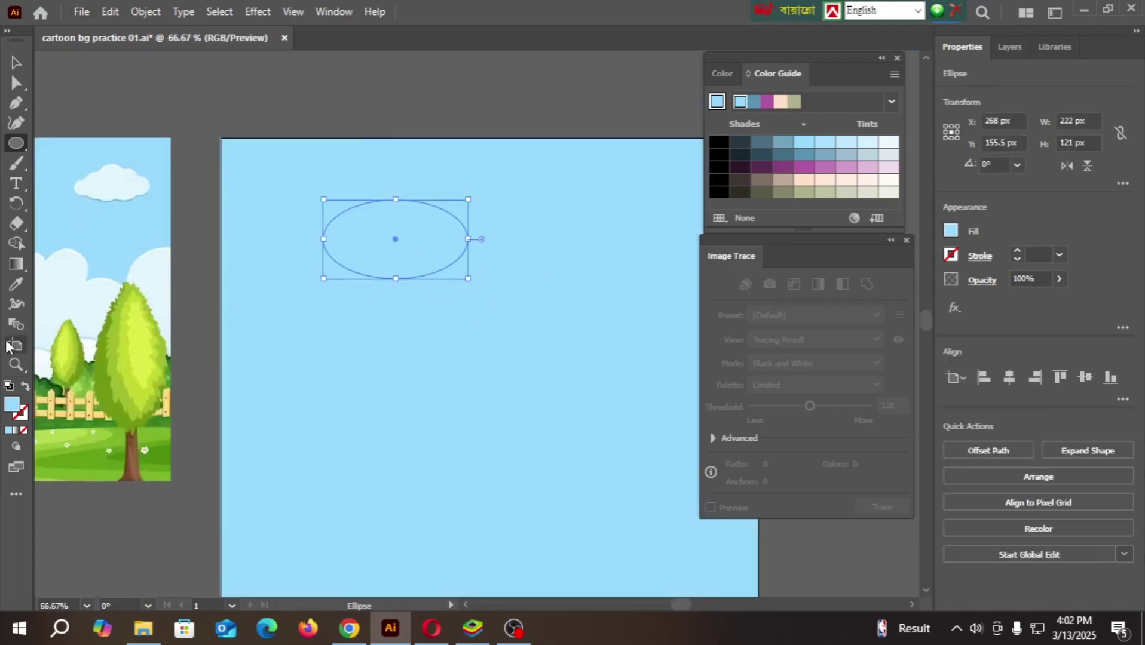
click(16, 284)
click(117, 180)
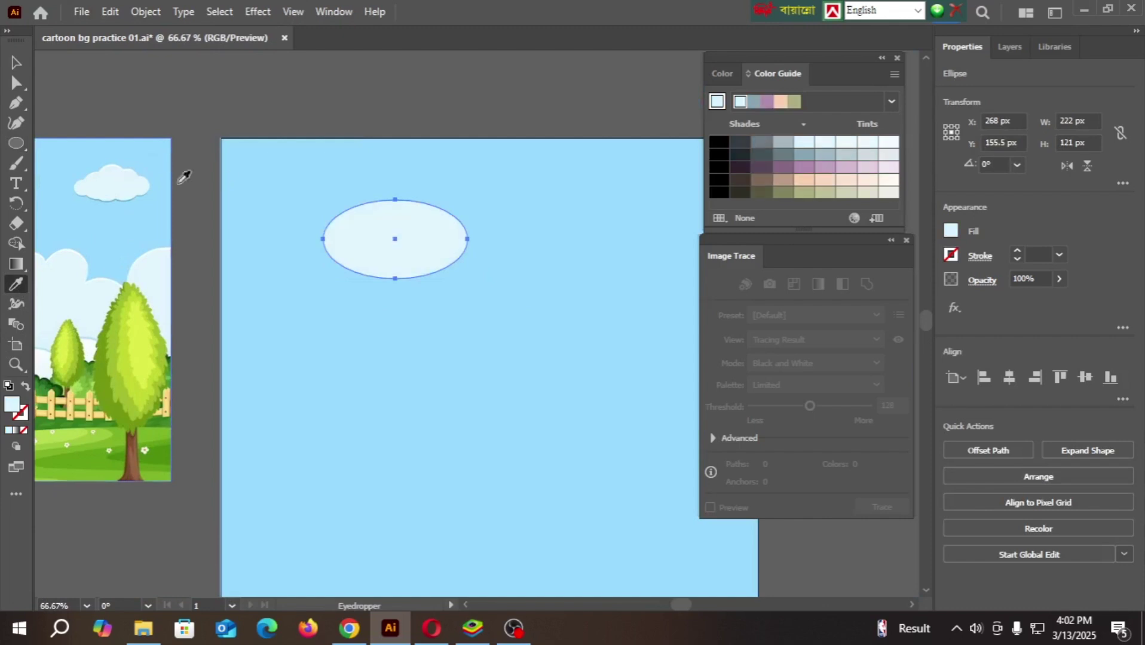
click(17, 62)
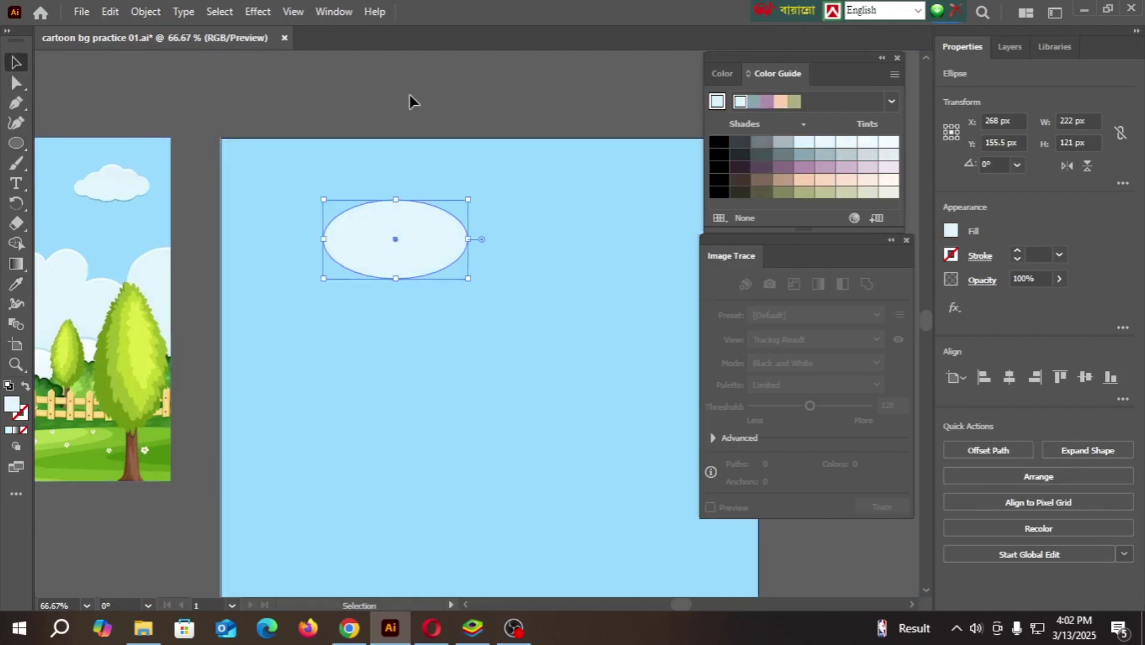
click(422, 113)
- Duplicate and resize the pale ellipse into an overlapping cluster that forms a puffy cloud about 315 by 169 px
drag(413, 250, 444, 236)
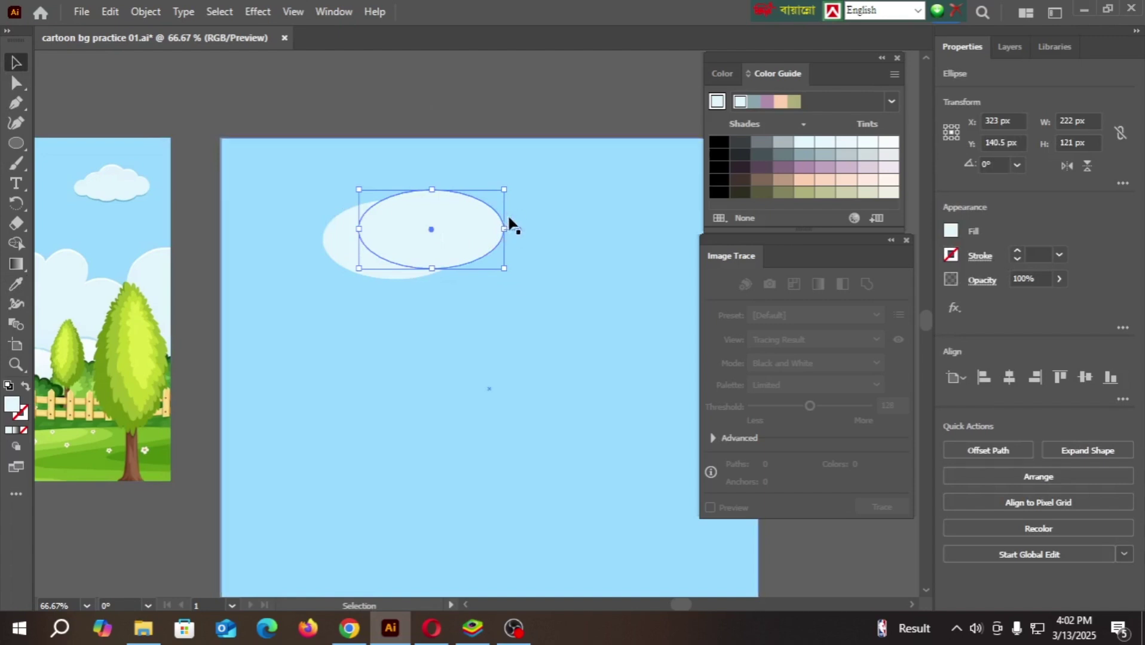
drag(505, 190, 454, 232)
drag(494, 275, 395, 218)
click(461, 62)
scroll(495, 90, down, 1)
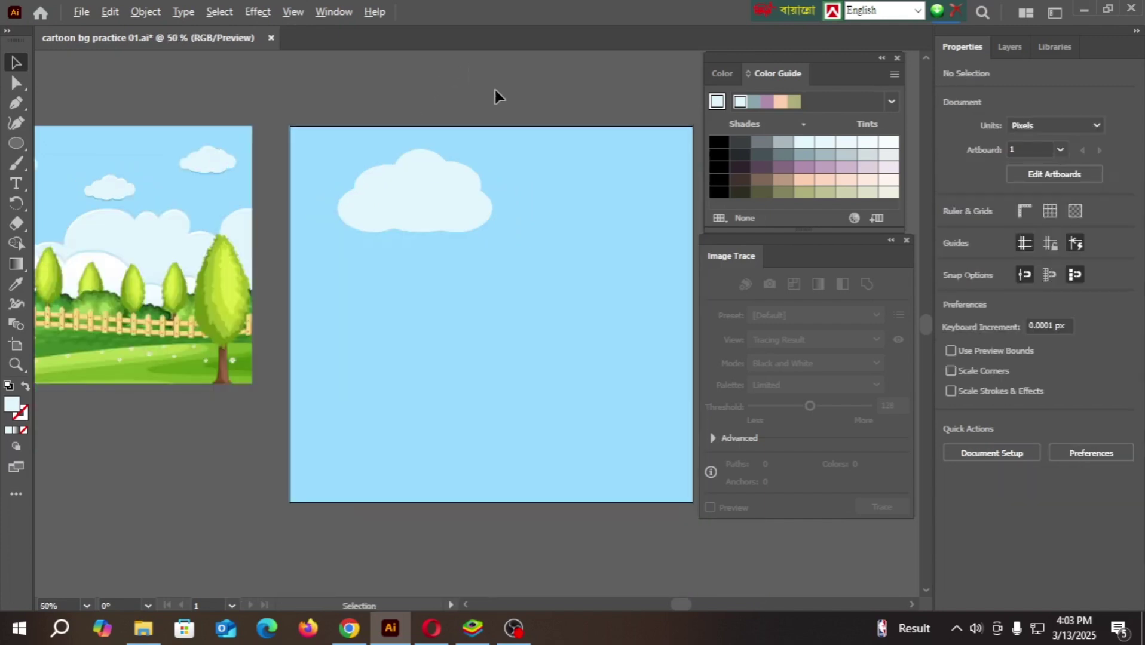
scroll(495, 89, down, 1)
scroll(518, 288, up, 1)
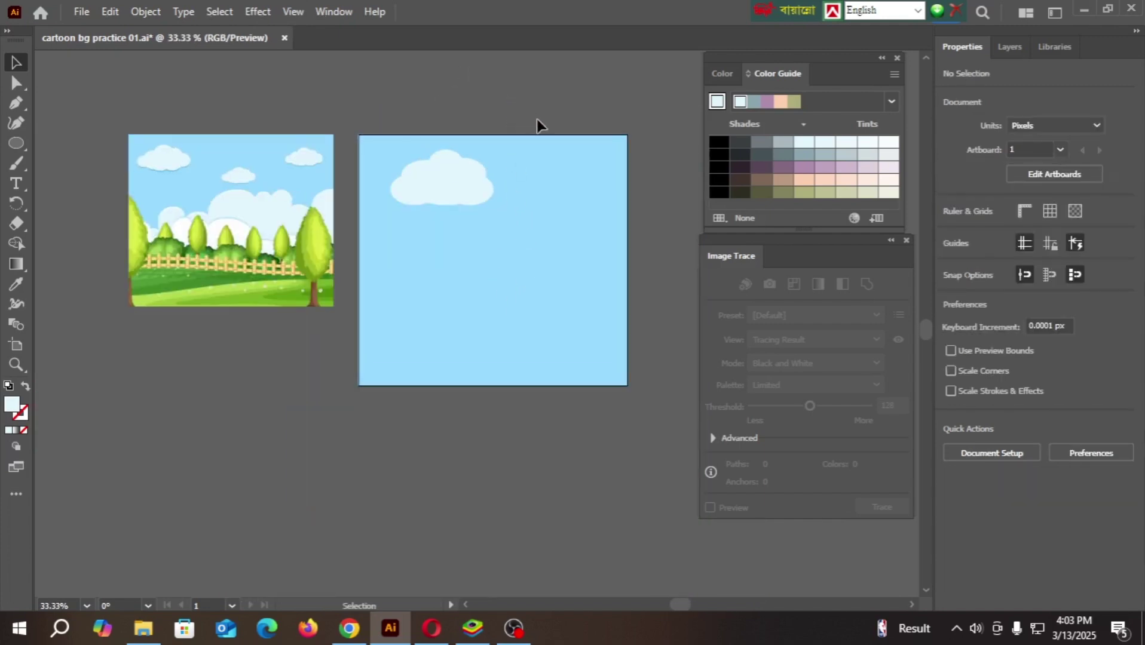
scroll(537, 119, up, 1)
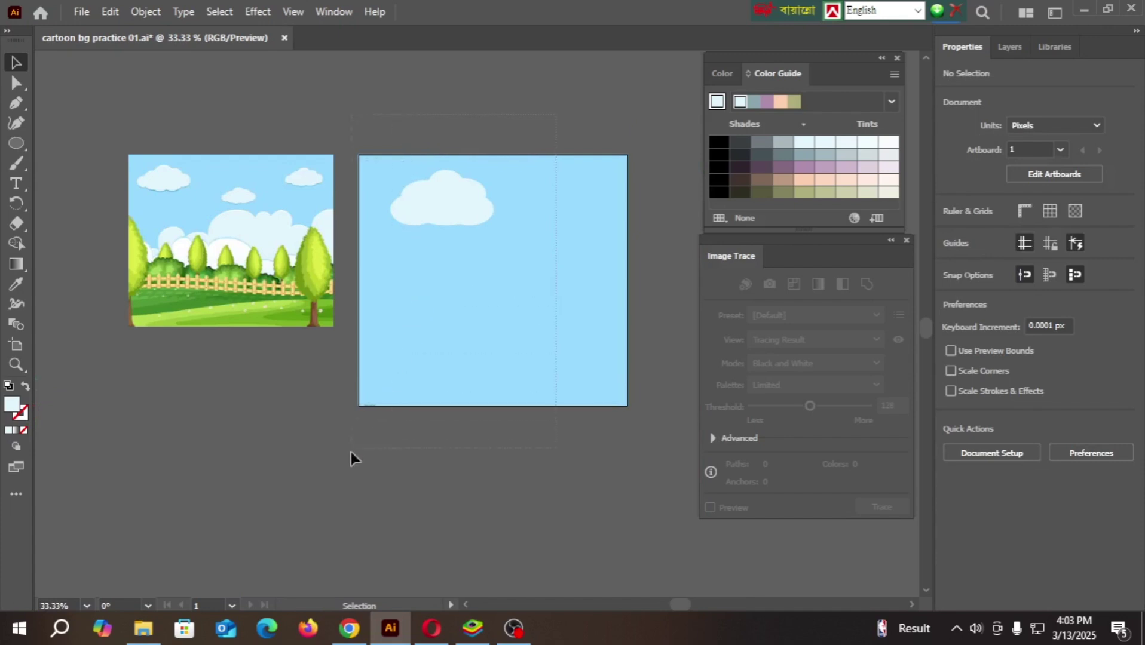
key(ctrl+a)
drag(525, 253, 487, 470)
key(ctrl+z)
click(505, 420)
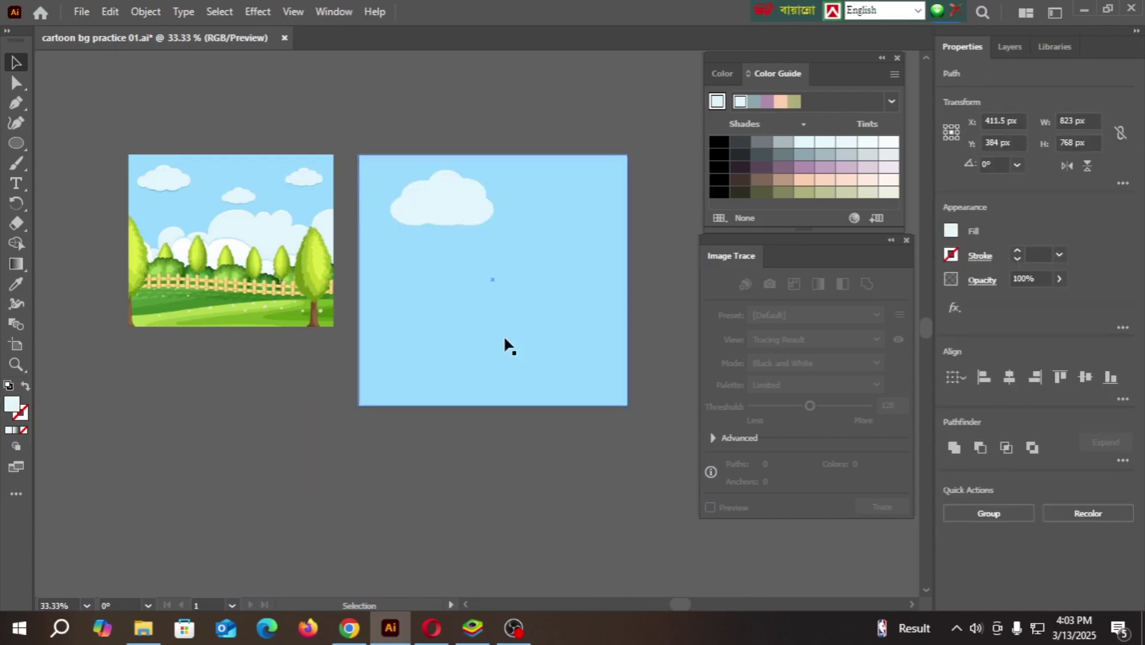
- Lock the sky-blue background rectangle so that only the cloud's ellipses can be selected
click(506, 321)
click(384, 458)
click(504, 323)
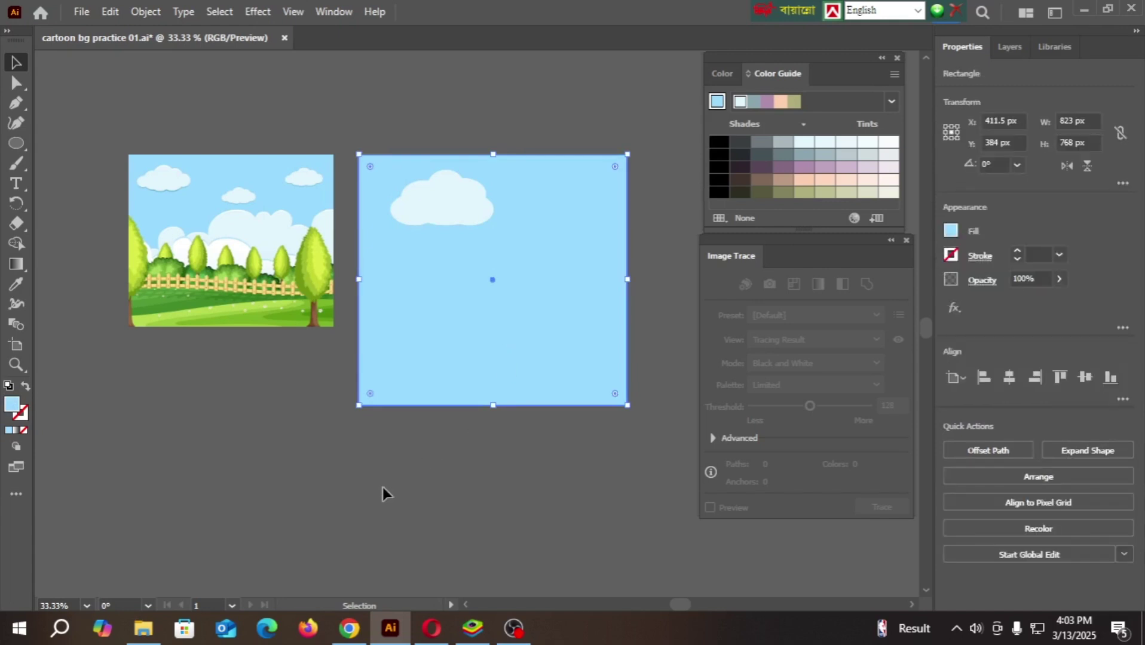
key(a)
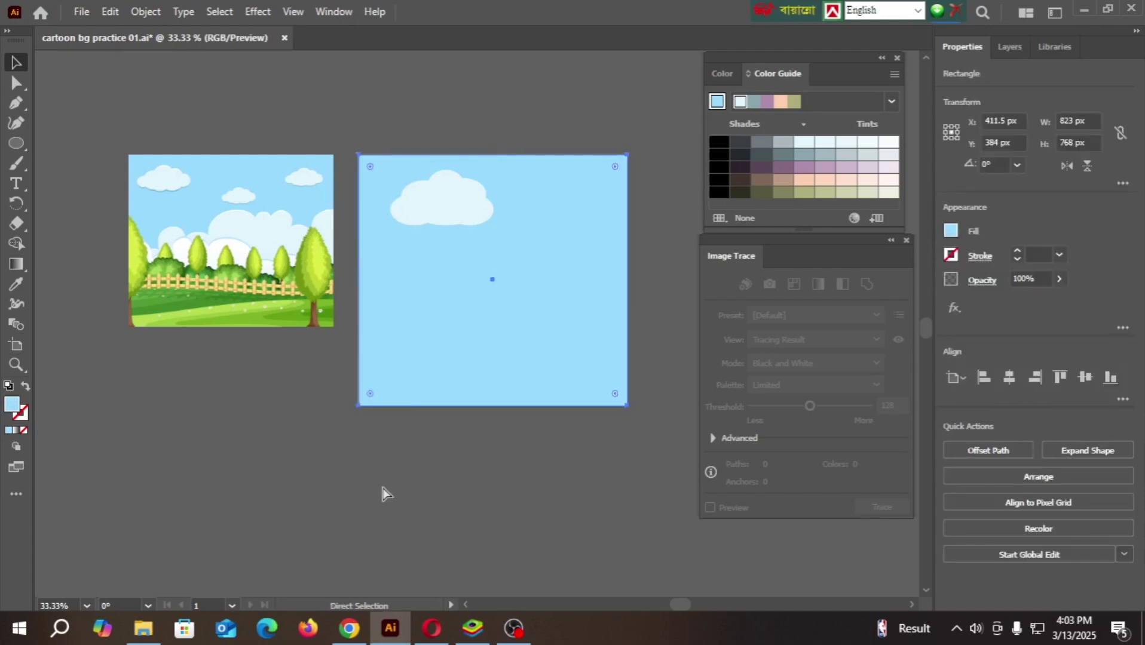
key(v)
click(383, 487)
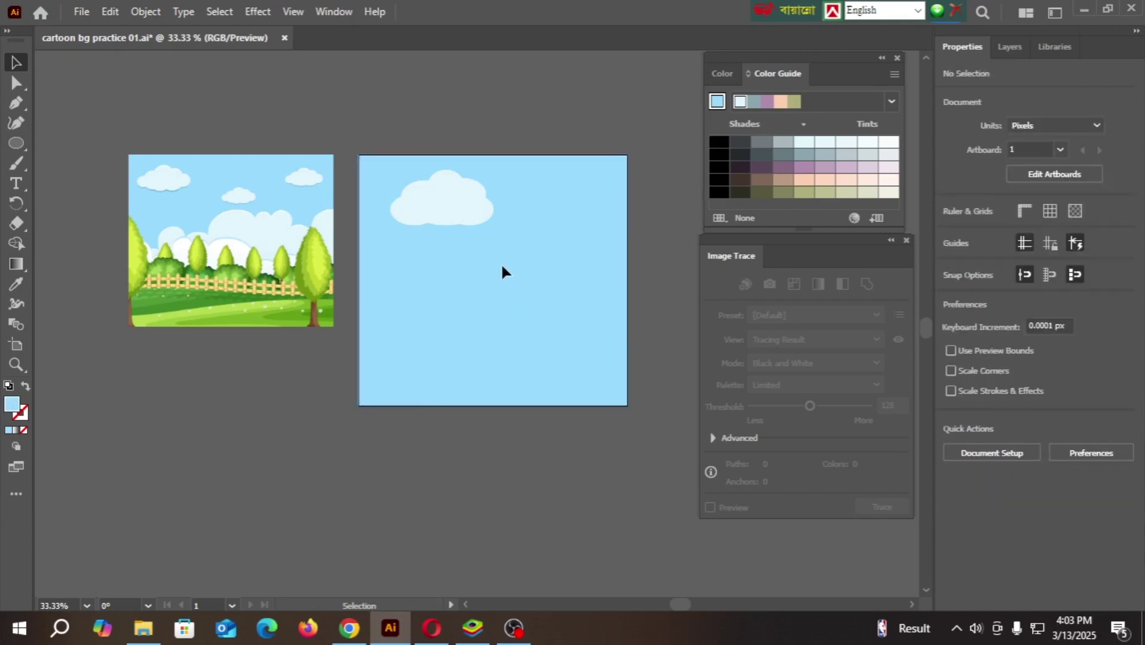
- Select all the overlapping cloud ellipses and unite them into a single shape
scroll(403, 186, up, 1)
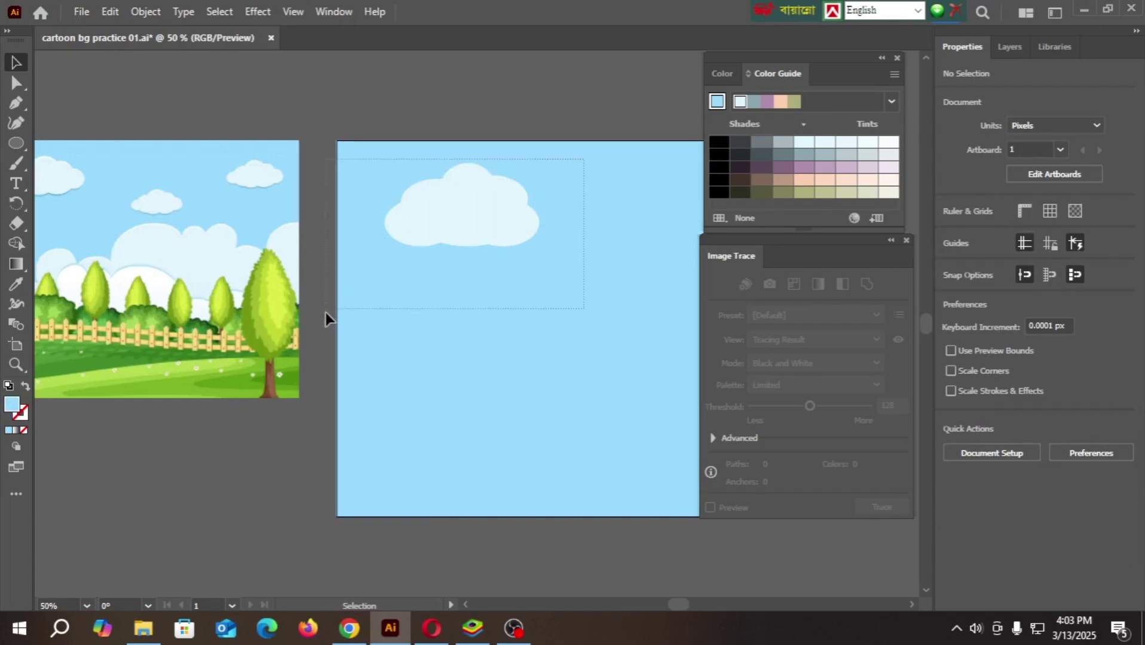
drag(325, 314, 325, 318)
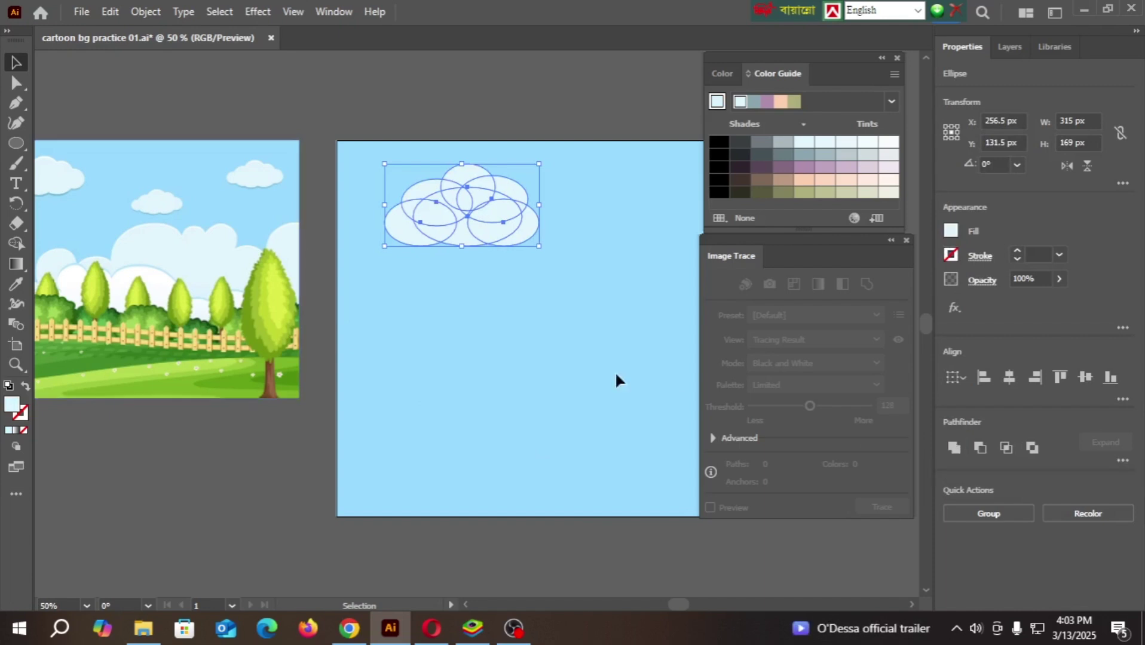
click(505, 317)
click(954, 450)
click(495, 334)
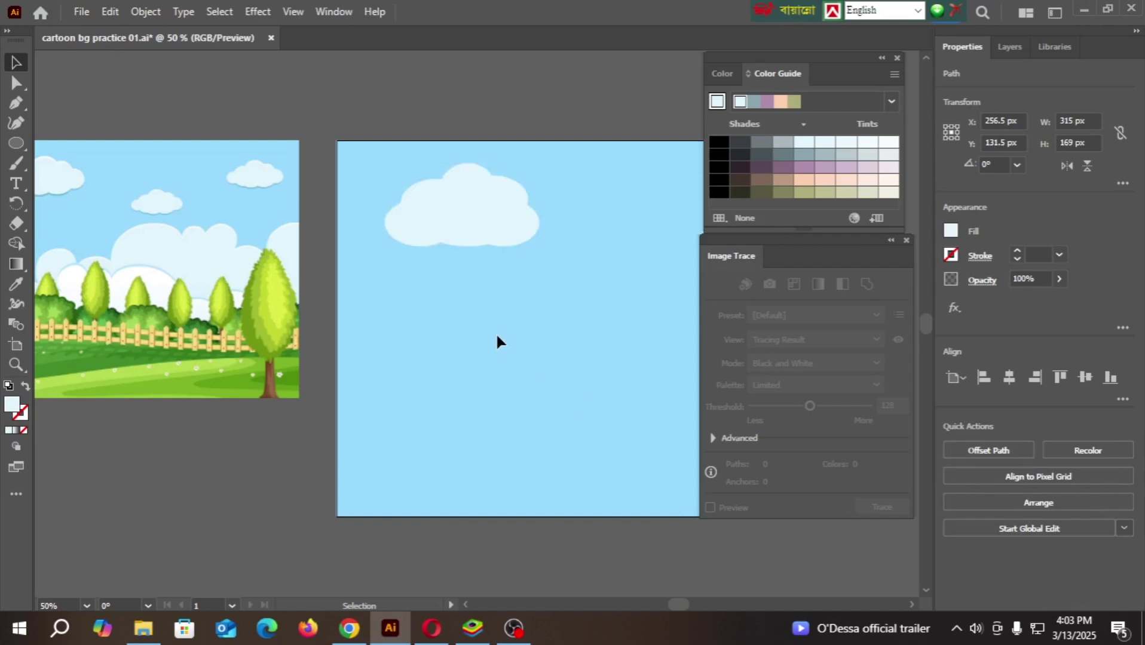
- Duplicate the united cloud straight down over the original, placing the copy at about X 256.5 px, Y 195.5 px
scroll(164, 238, up, 7)
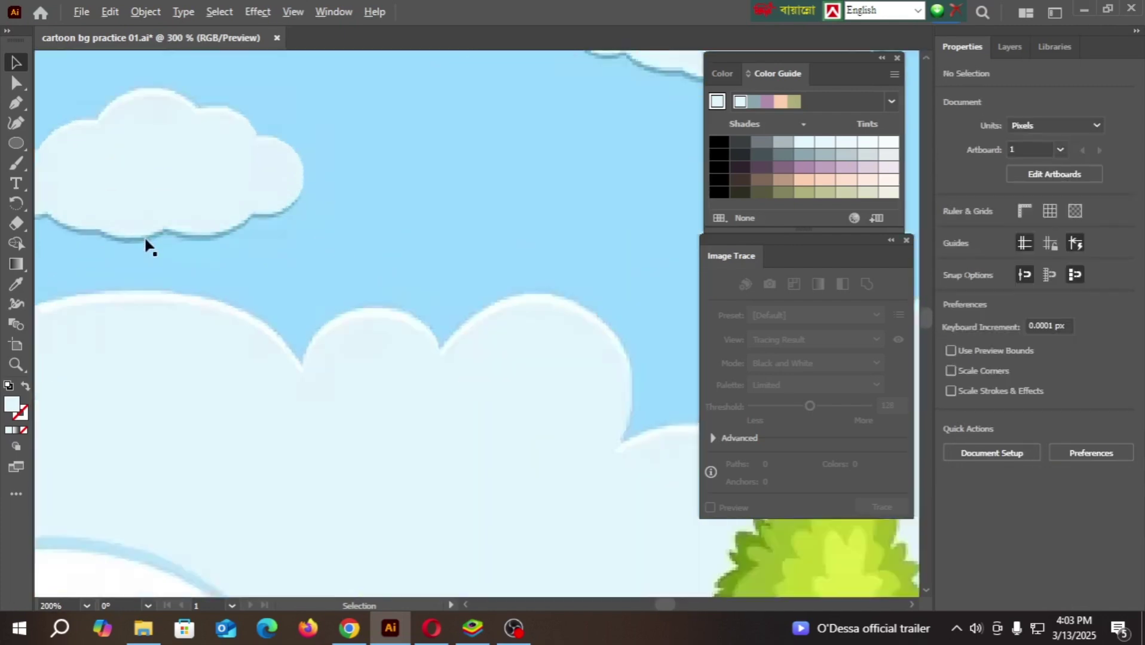
scroll(242, 248, down, 6)
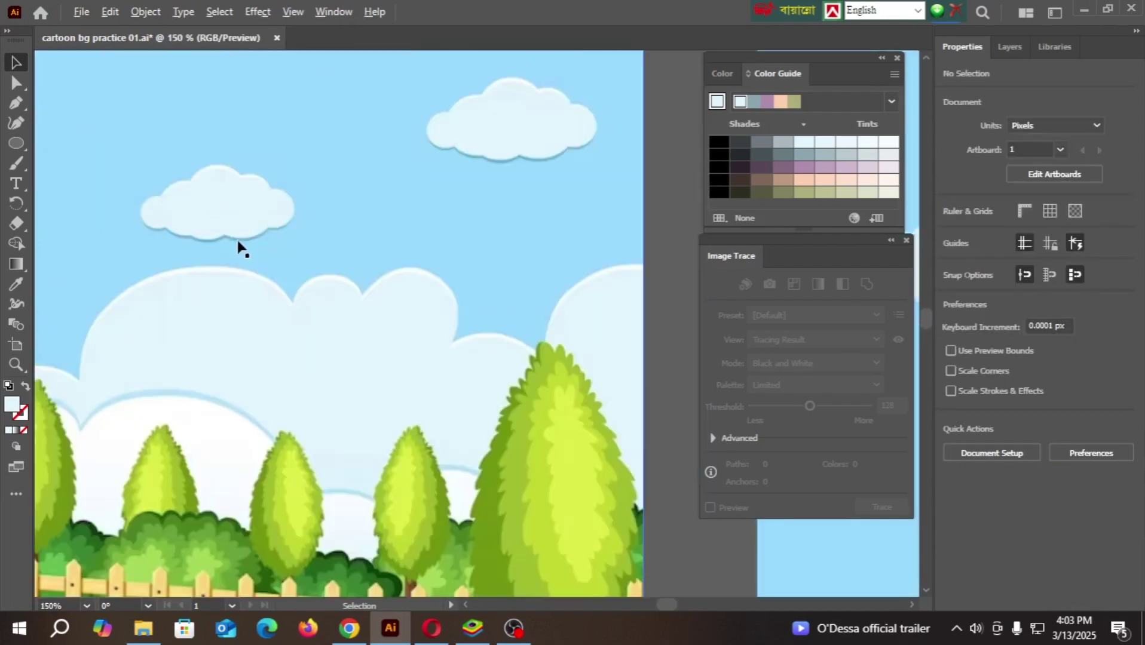
scroll(508, 282, down, 2)
scroll(554, 278, up, 3)
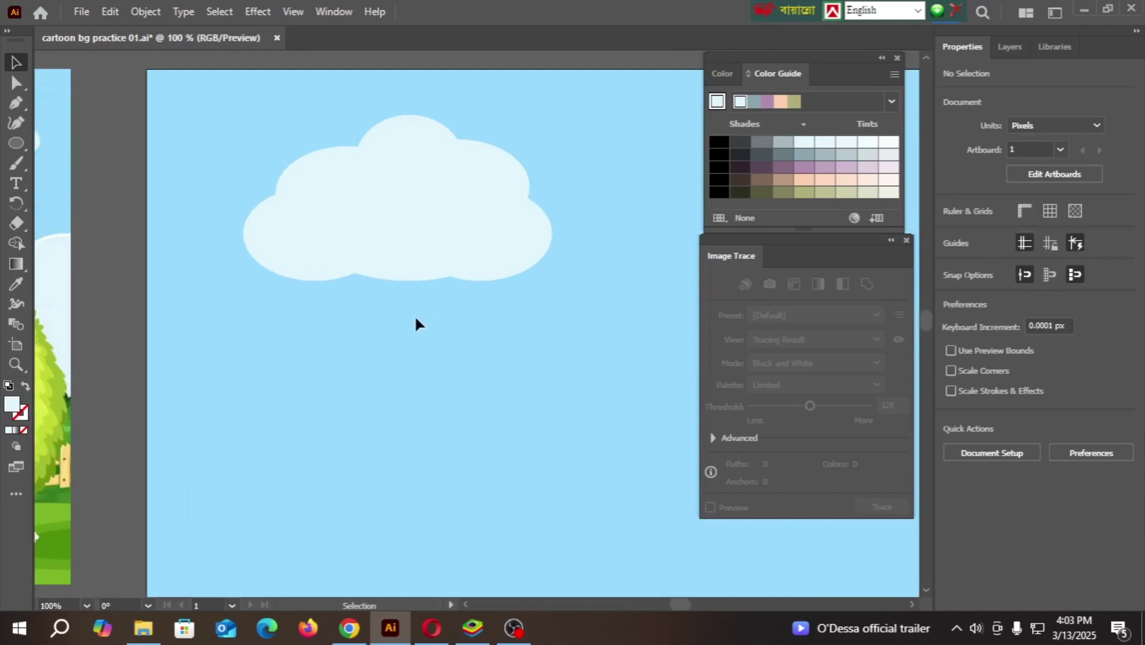
drag(391, 242, 395, 306)
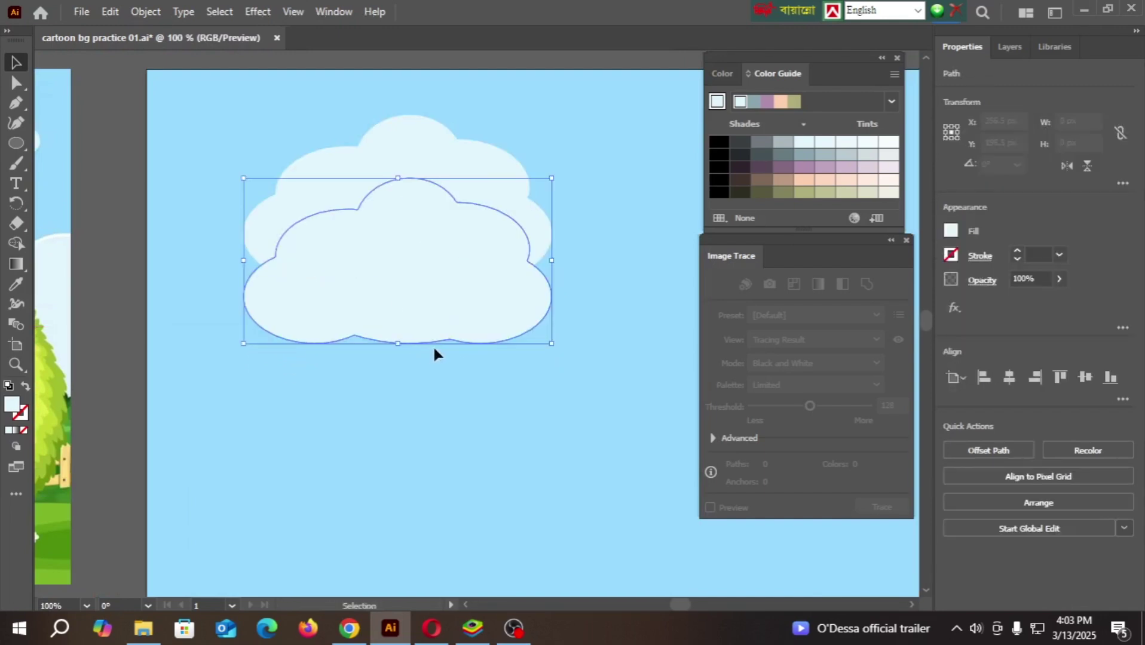
- Fill the lower cloud copy with the darker blue sampled from the shadow along the reference cloud's bottom edge, and leave that copy selected
scroll(434, 349, down, 2)
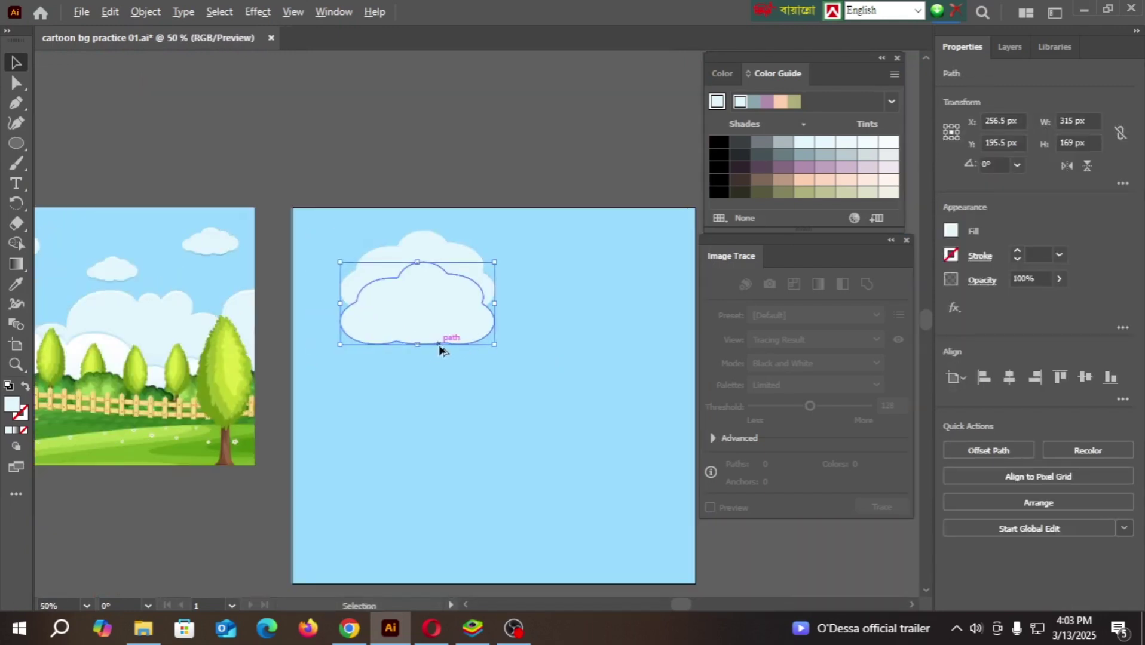
click(16, 284)
click(72, 298)
scroll(95, 276, up, 6)
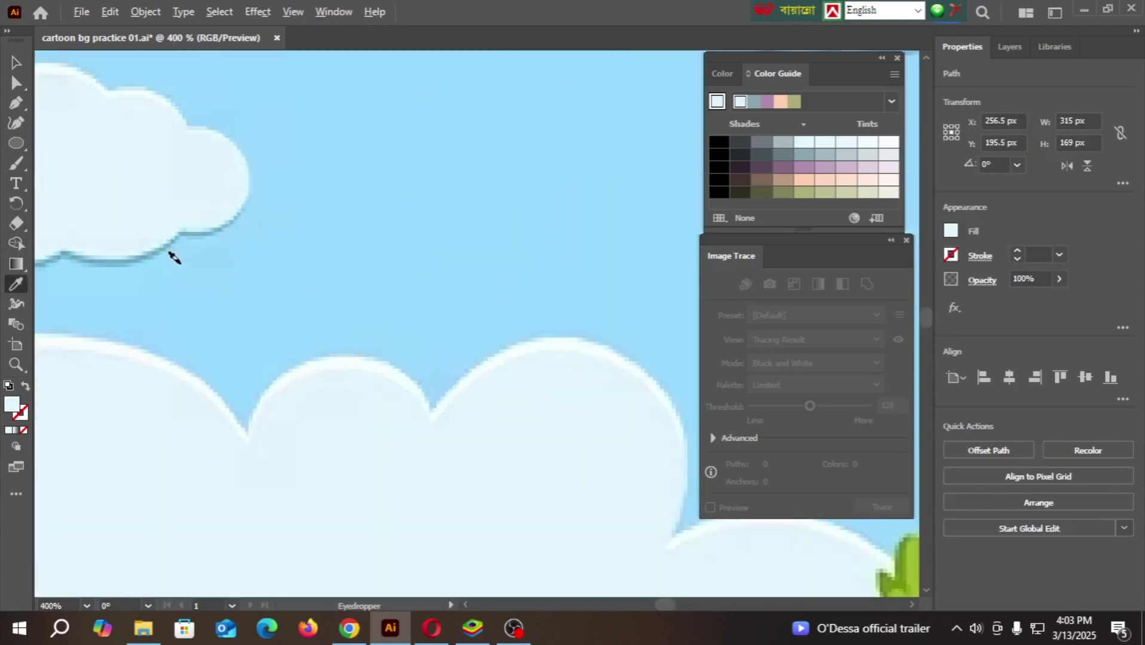
scroll(173, 257, up, 2)
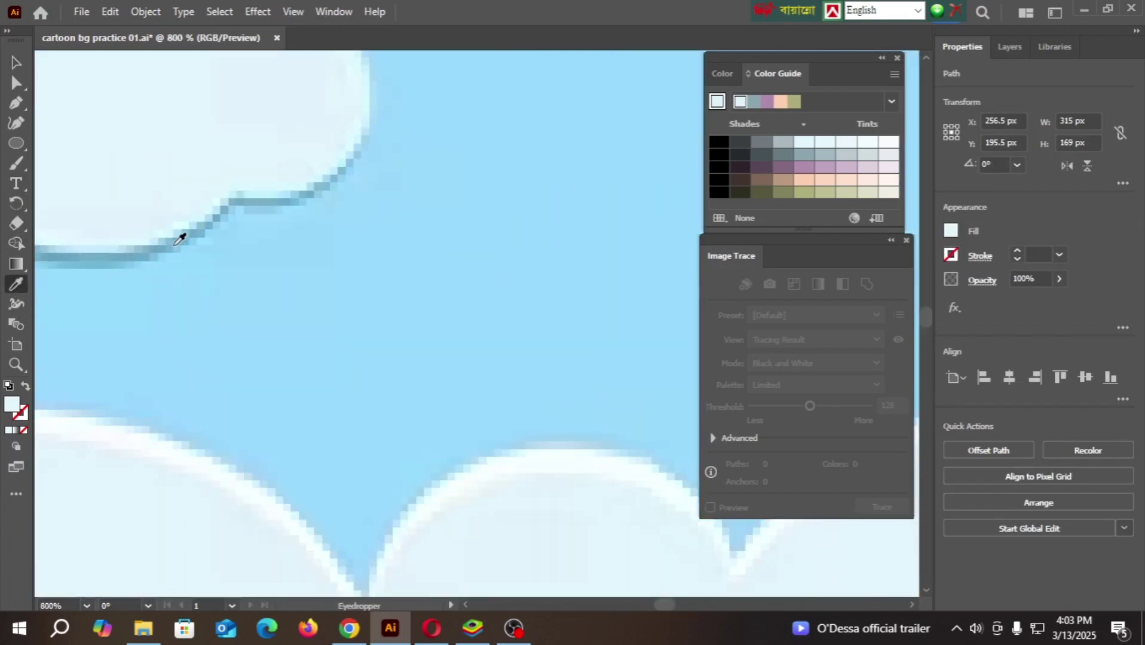
click(176, 244)
scroll(138, 261, down, 10)
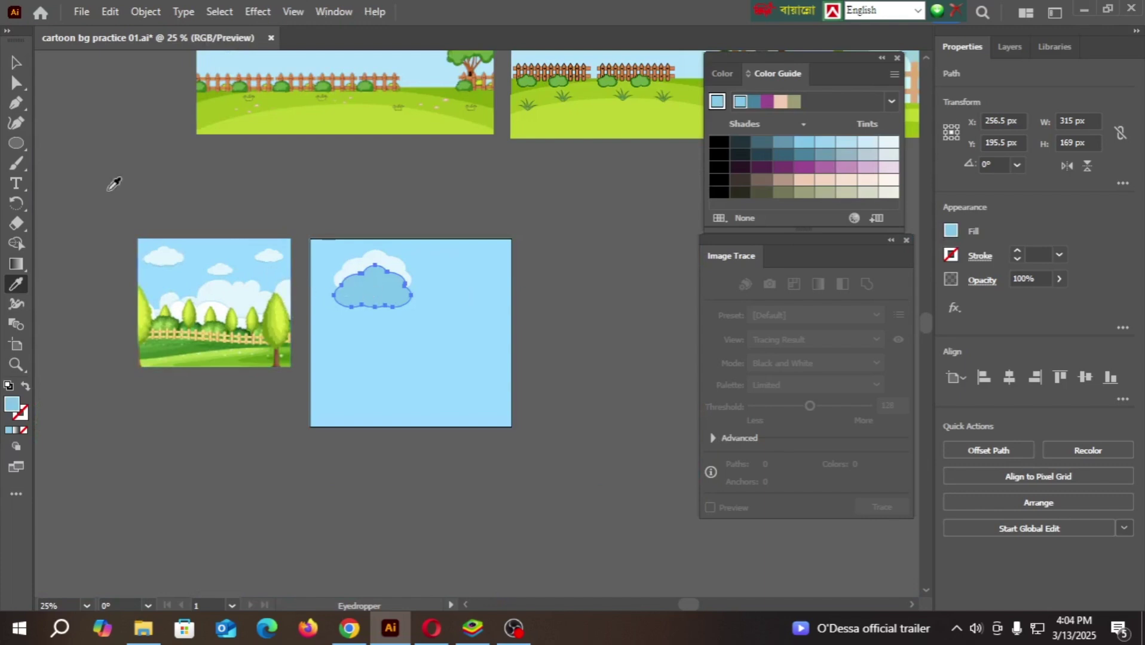
click(12, 65)
click(570, 304)
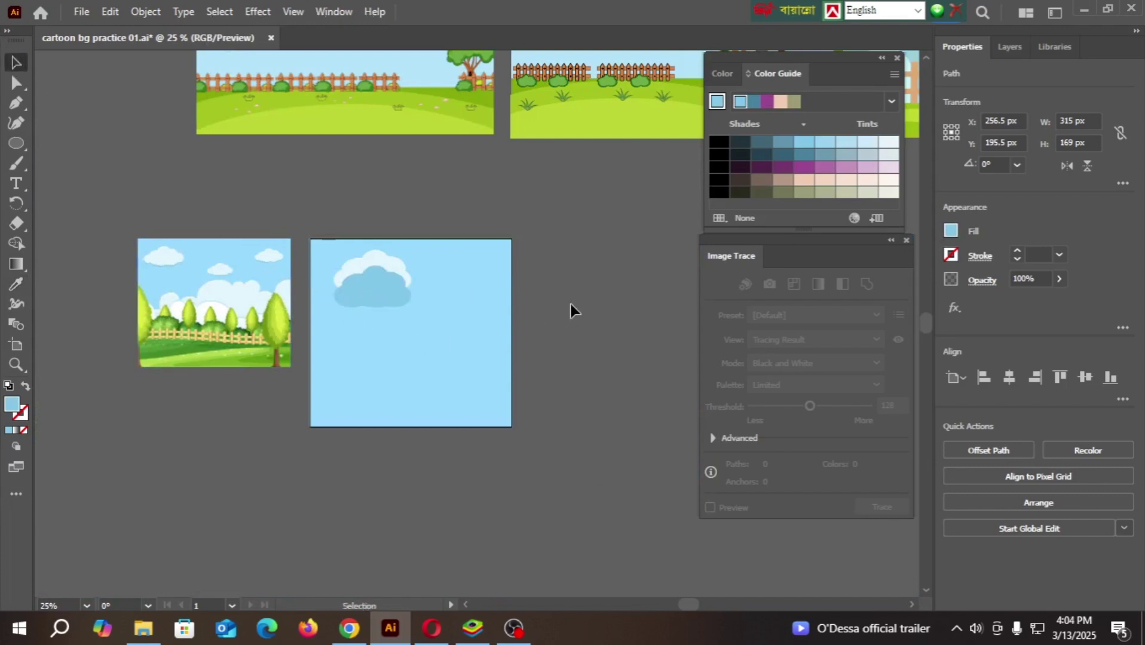
scroll(344, 325, up, 3)
click(408, 230)
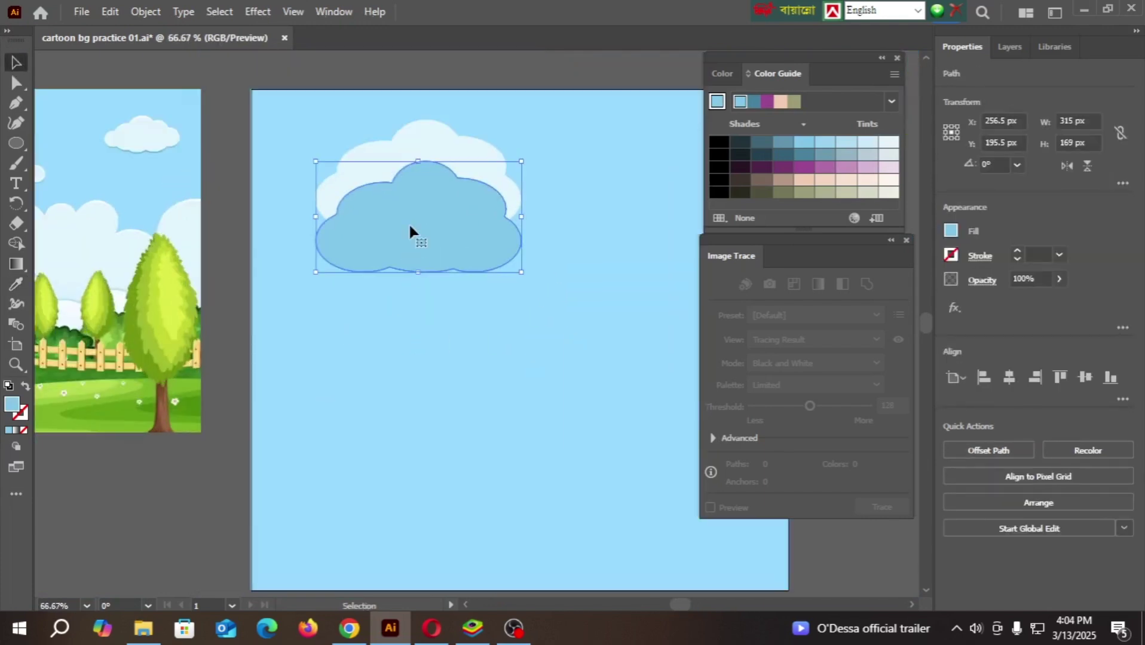
- Try sending the darker cloud copy one level backward, behind the light cloud
right_click(410, 230)
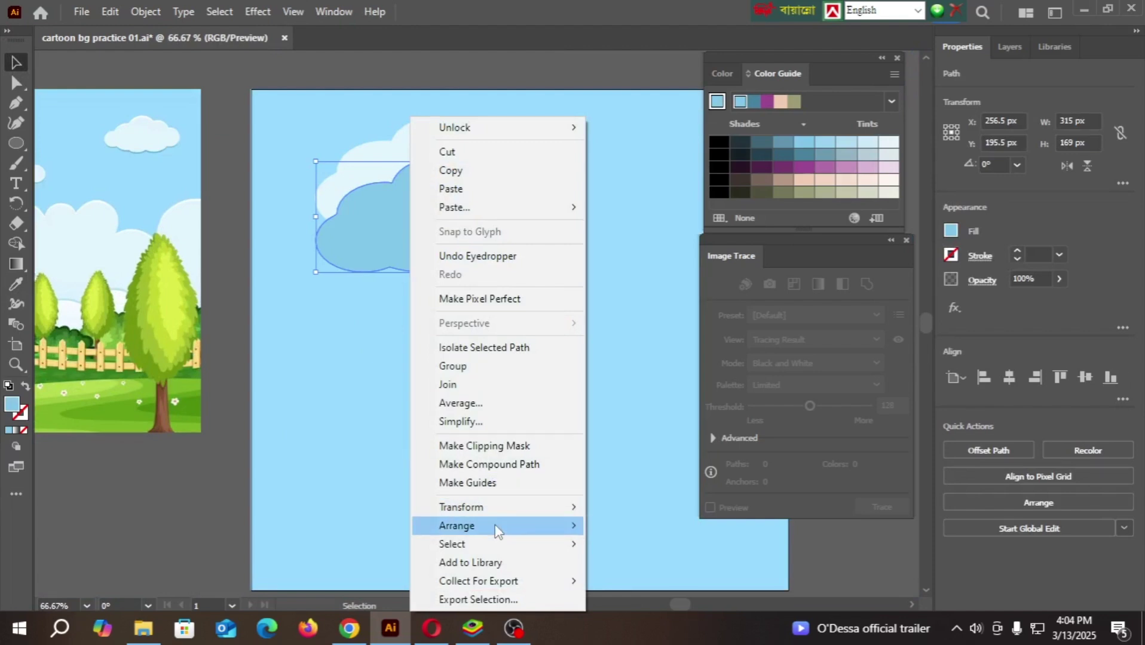
mouse_move(501, 526)
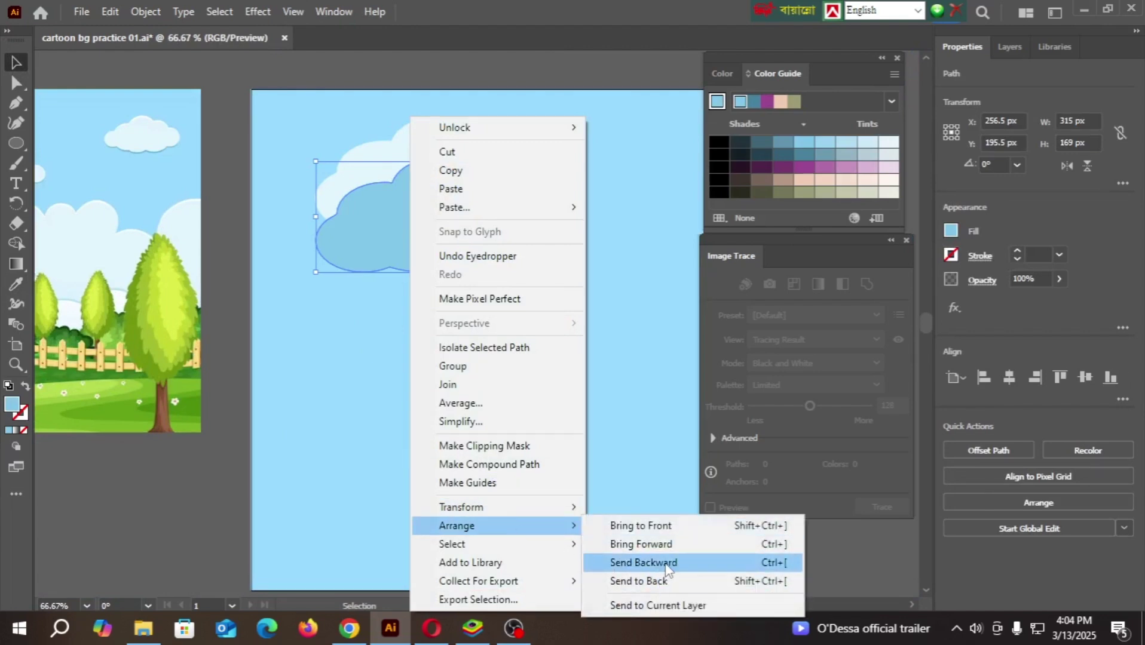
click(643, 563)
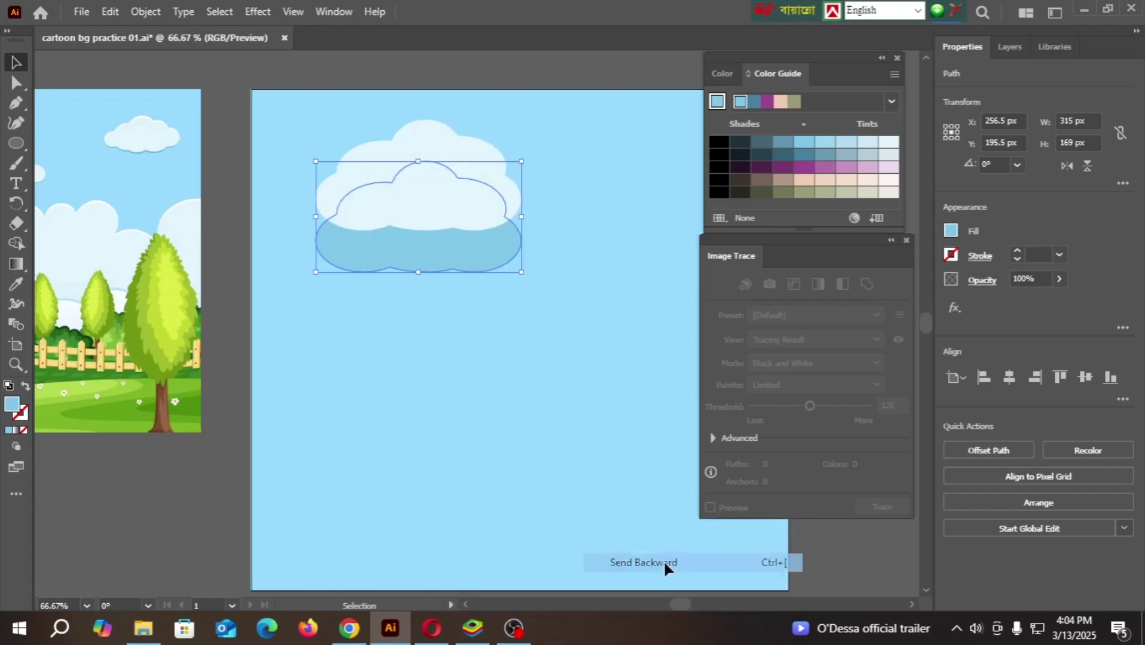
click(551, 352)
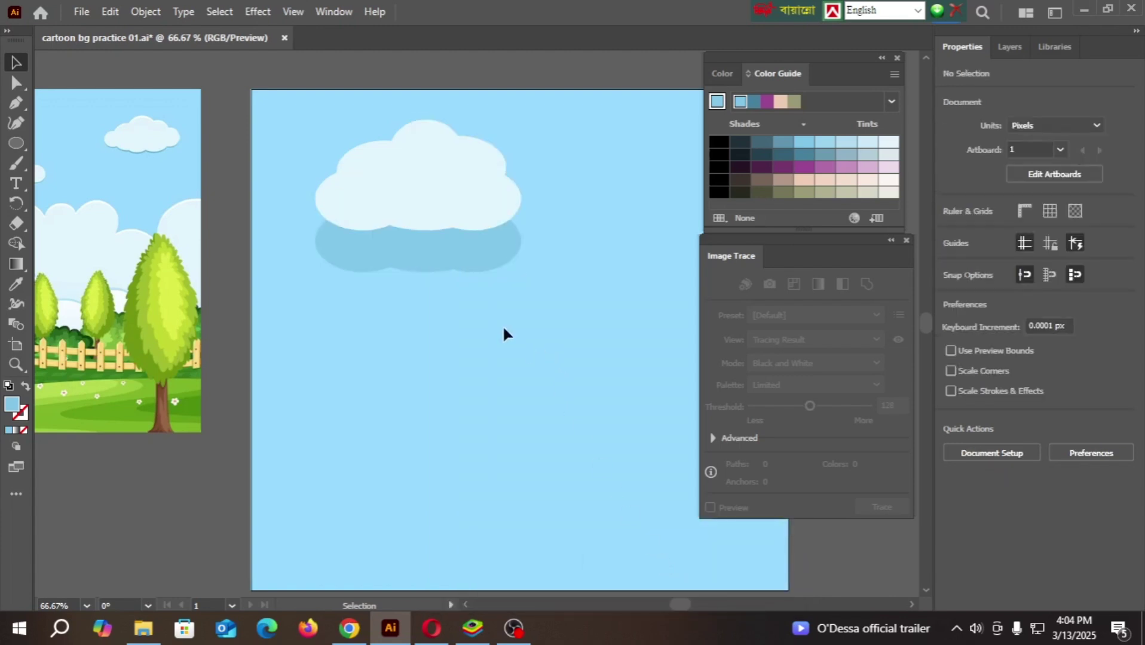
key(ctrl+z)
- Try sending the darker cloud copy to the very back of the stacking order
right_click(462, 265)
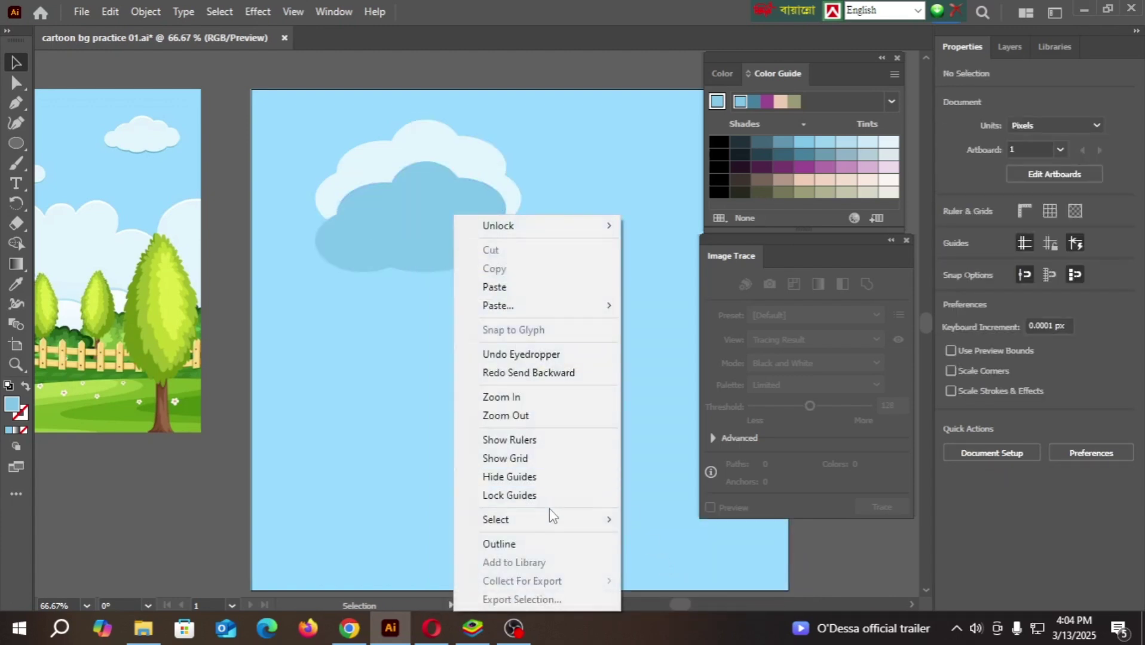
click(410, 216)
right_click(410, 217)
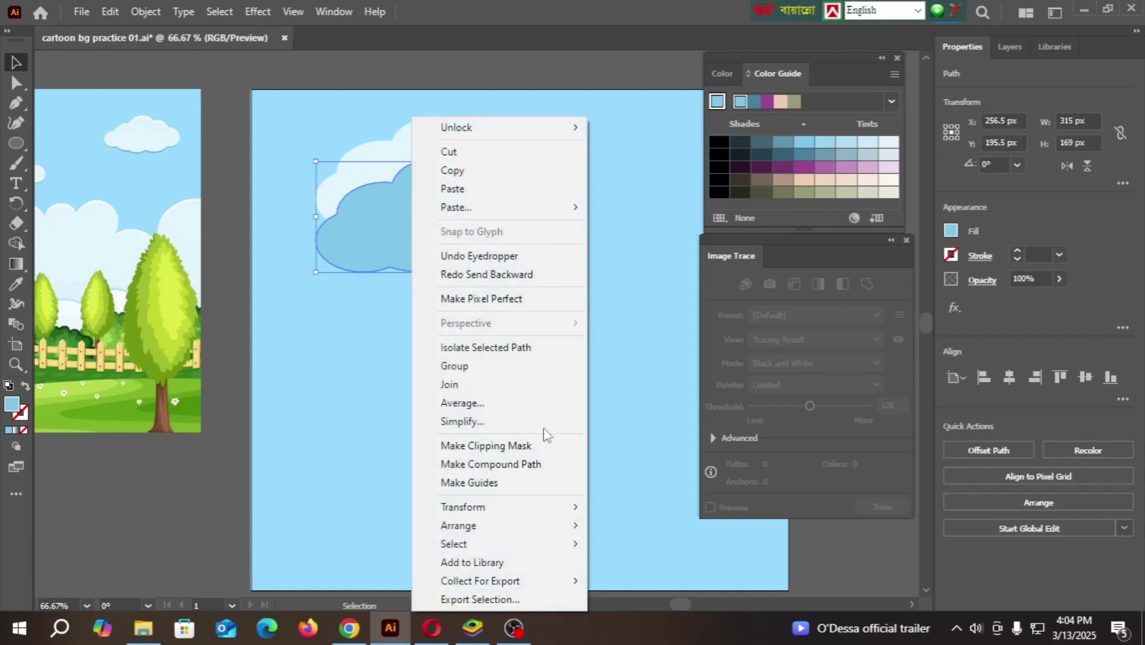
mouse_move(504, 527)
click(659, 579)
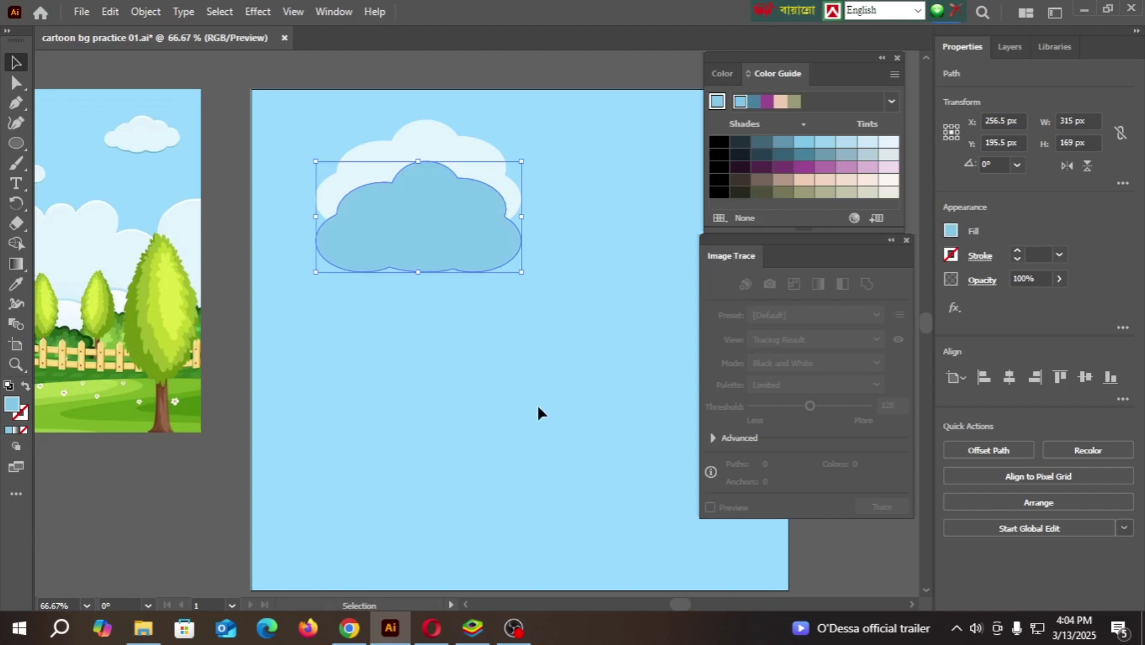
click(527, 383)
- Try the Send Backward arrangement on the darker cloud copy instead of sending it to the back
click(417, 234)
right_click(417, 234)
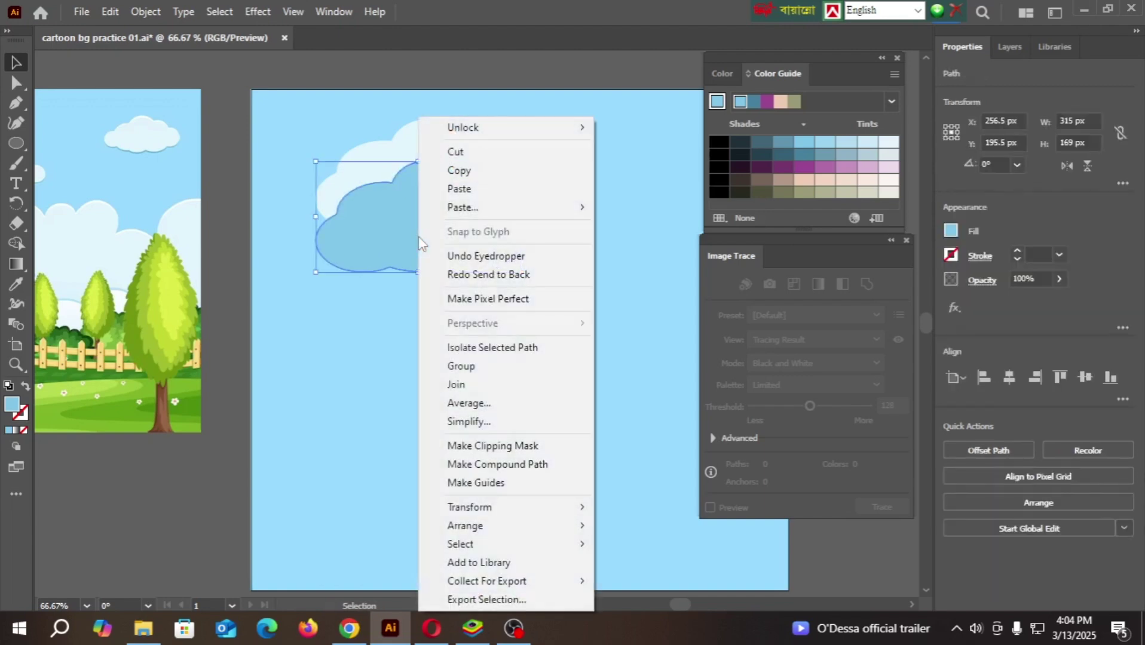
mouse_move(492, 525)
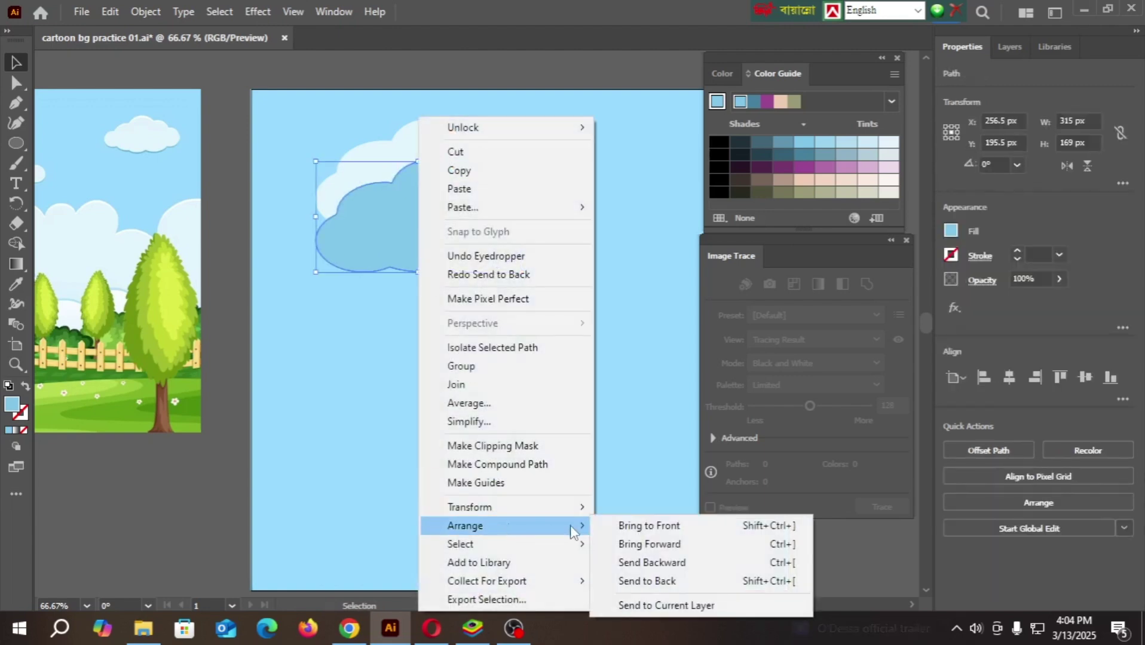
click(651, 562)
click(504, 379)
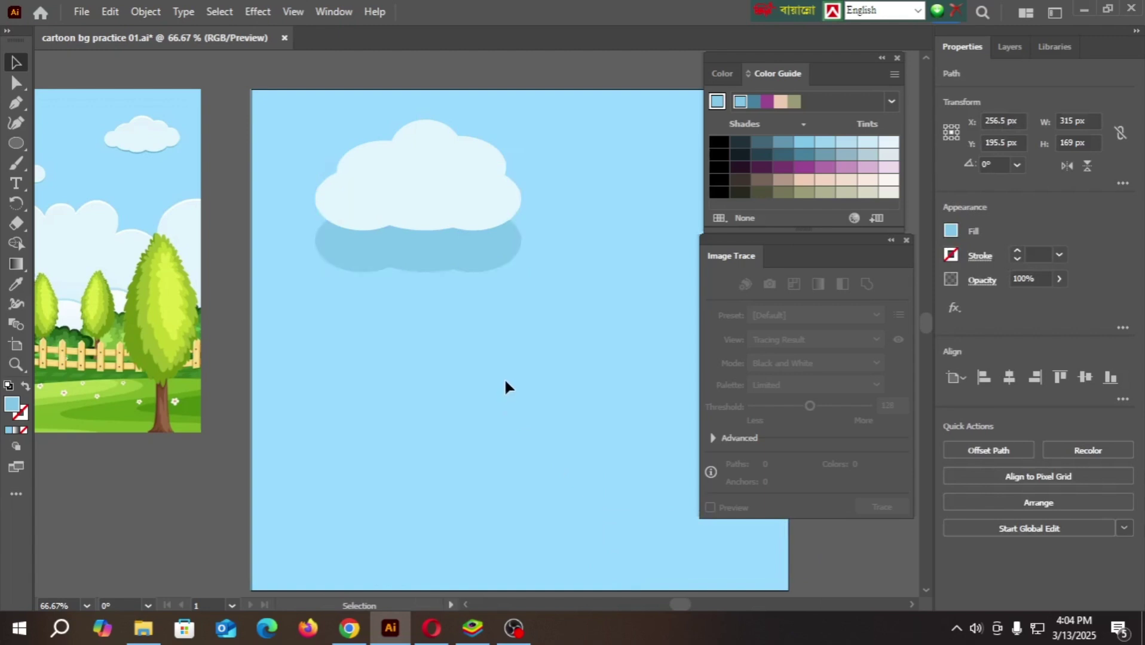
key(ctrl+z)
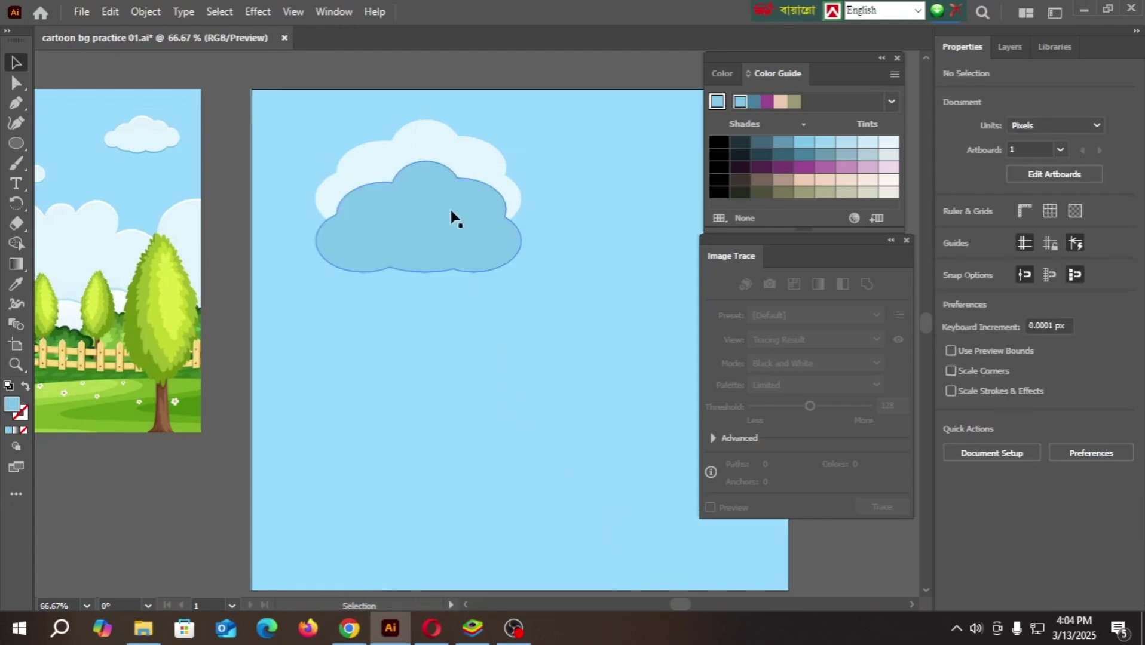
- Try moving the darker cloud copy one level back with Direct Selection active, and reselect it to check the stacking
click(444, 189)
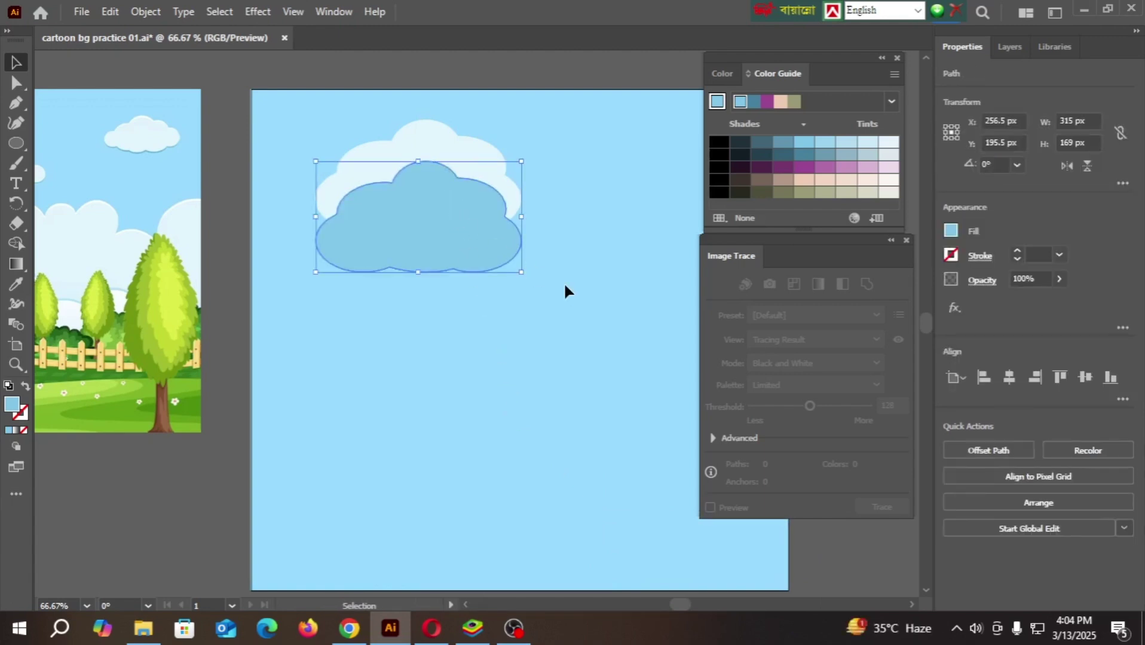
key(a)
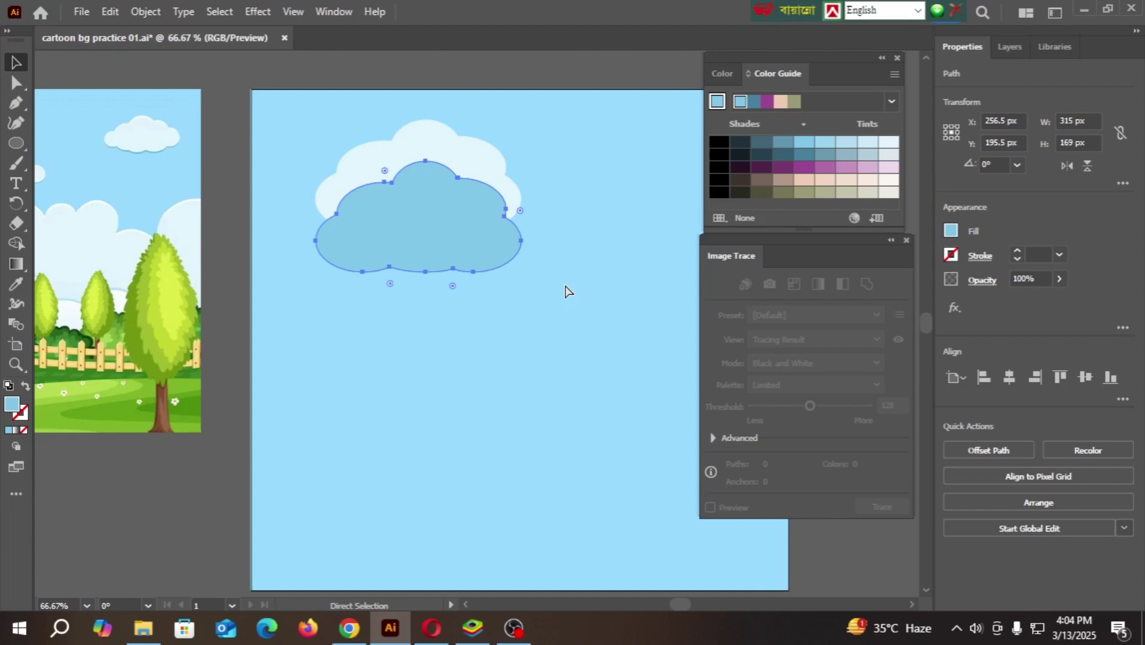
key(ctrl+bracketleft)
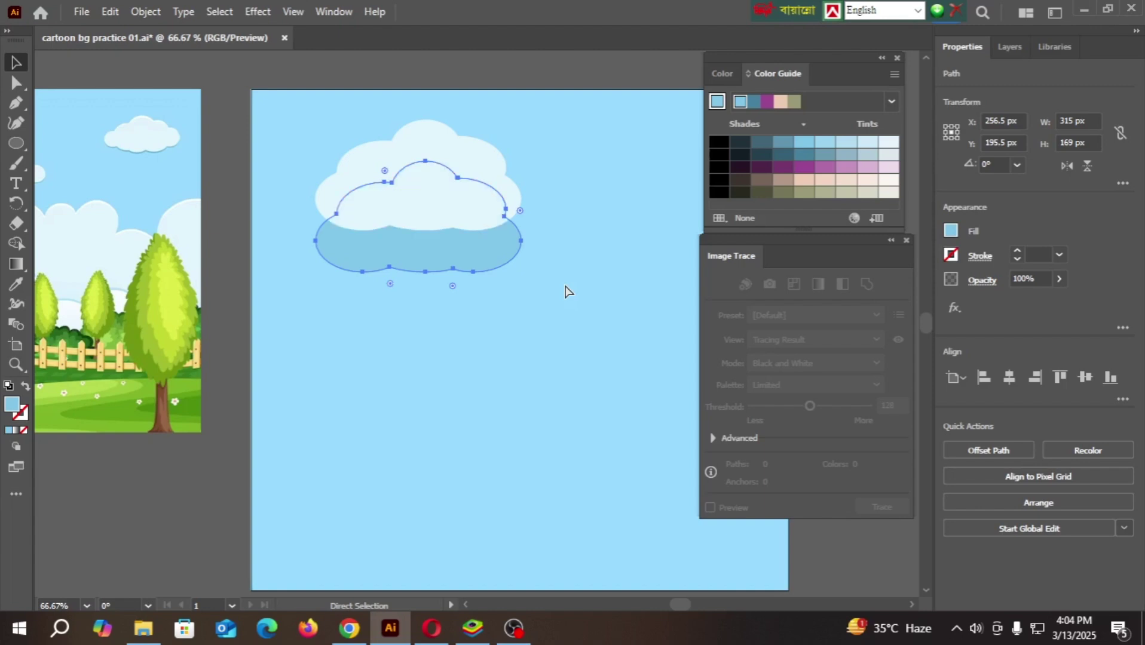
key(v)
click(510, 333)
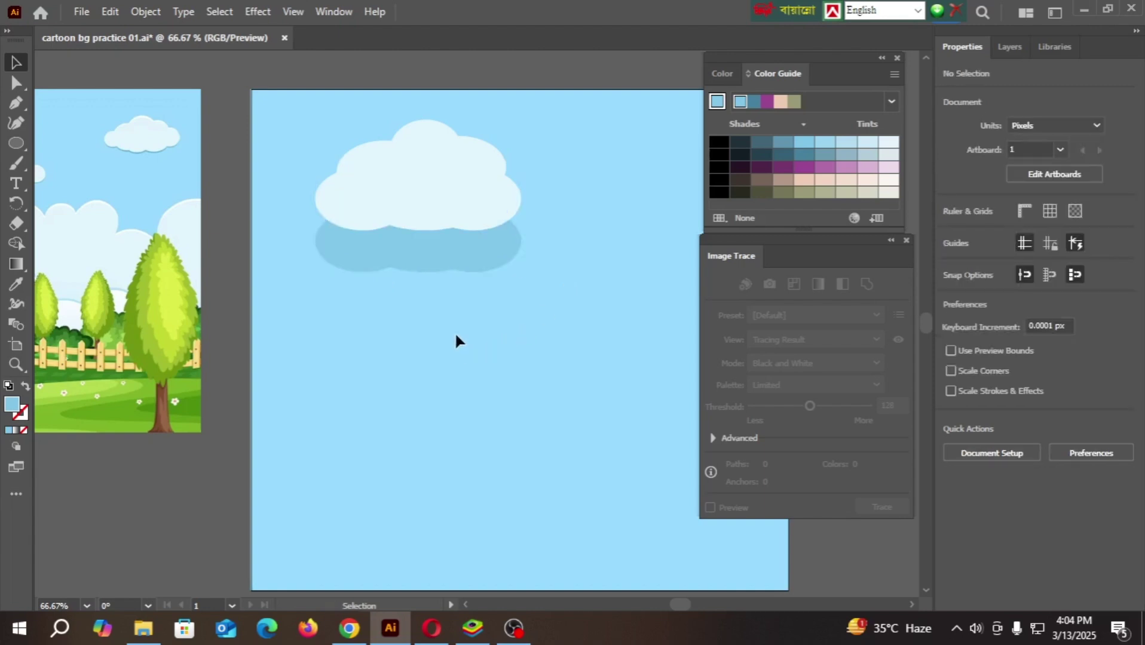
click(425, 266)
key(a)
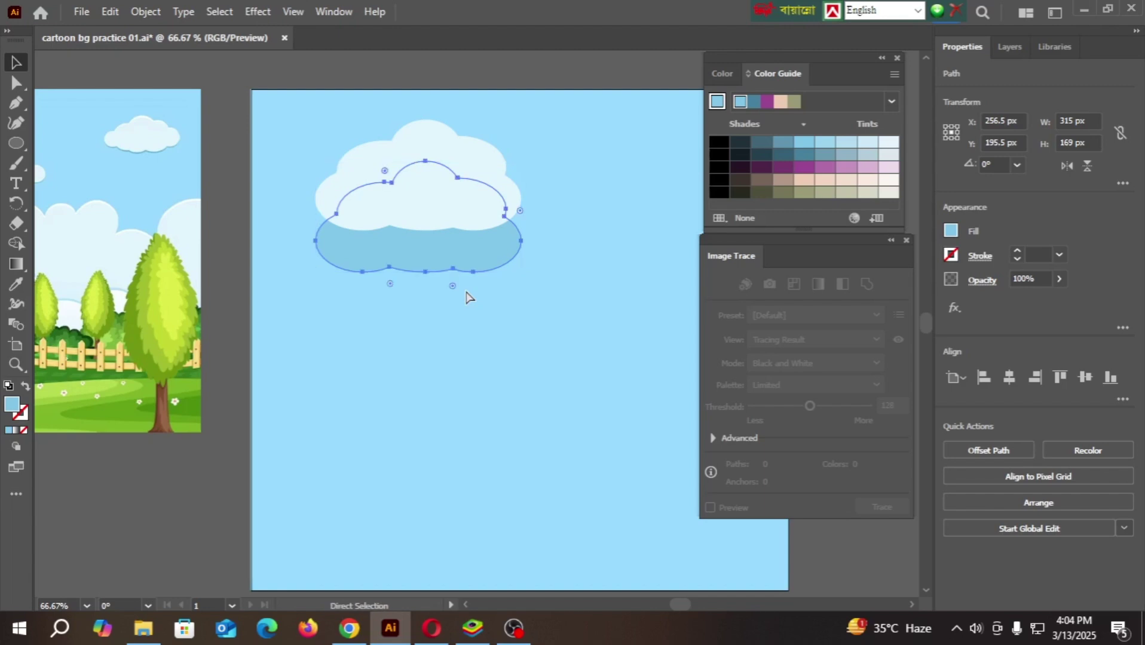
key(v)
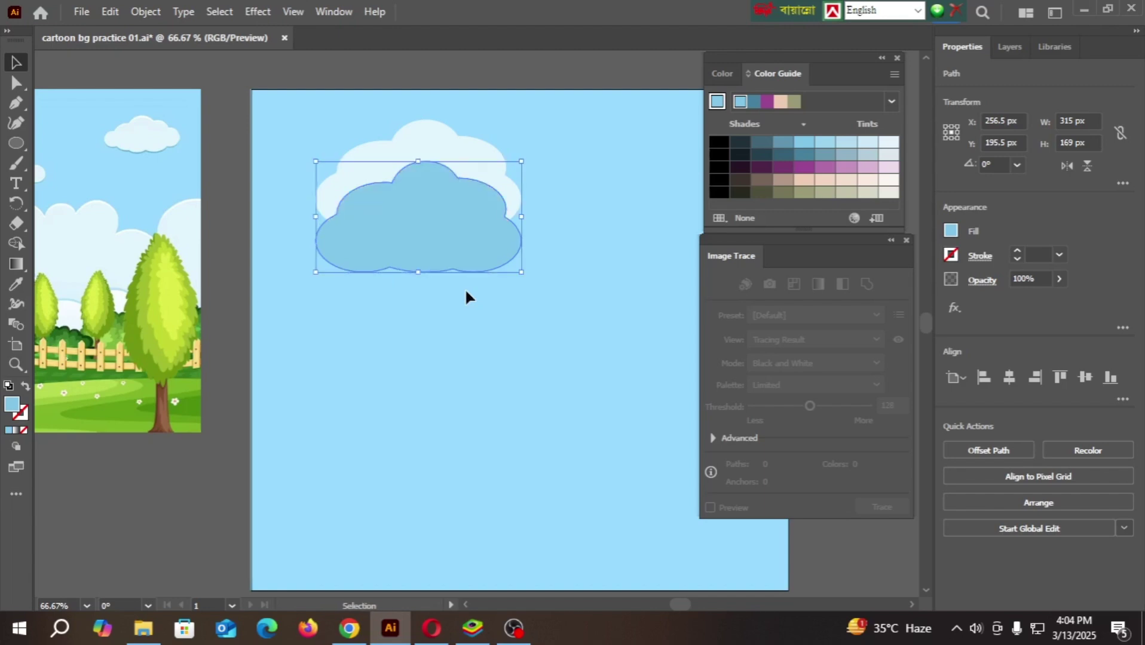
click(465, 288)
key(ctrl+z)
- Send the darker cloud copy one level backward so it sits behind the light cloud, and deselect it
key(a)
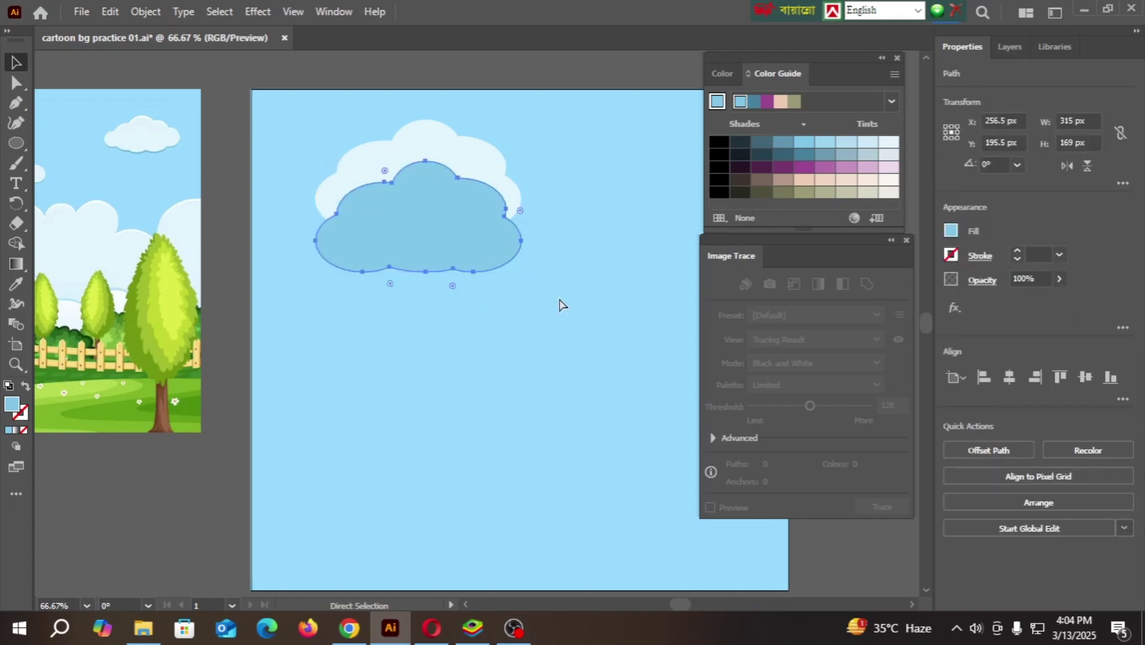
key(ctrl+bracketleft)
key(v)
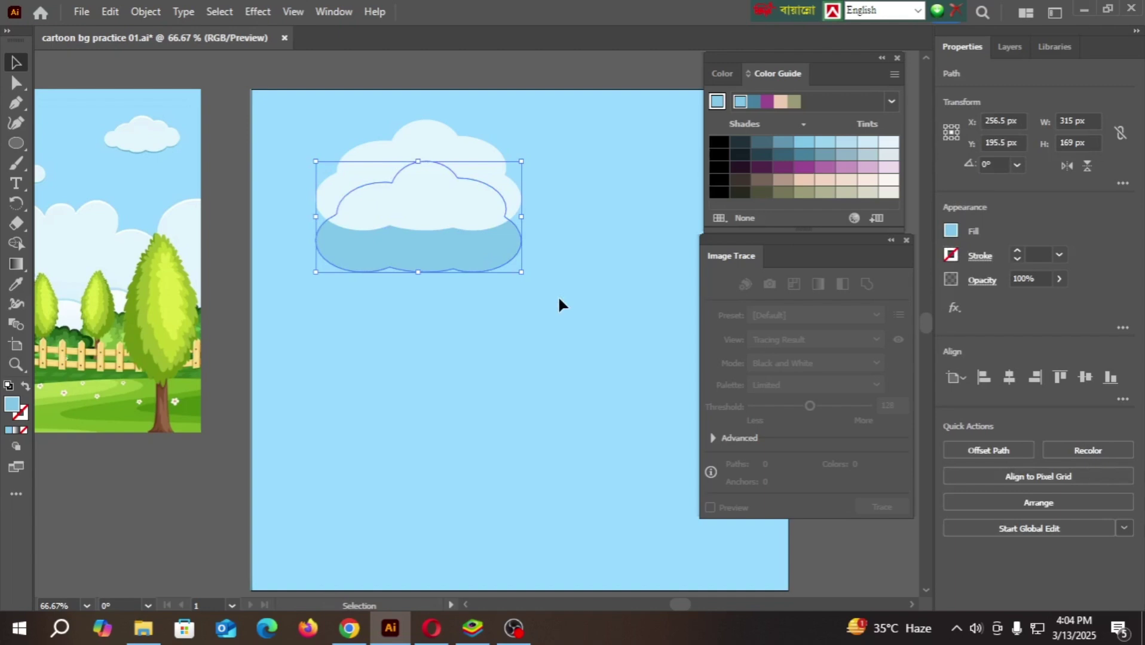
click(559, 305)
- Nudge the darker cloud up and slightly right to X 262.5 px, Y 136.5 px, leaving a thin shadow edge under the light cloud
click(439, 250)
key(Up)
key(Up)
key(Up)
key(Up)
key(Up)
key(Up)
key(Up)
key(Up)
key(Up)
key(Up)
key(Up)
key(Up)
key(Up)
key(Up)
key(Up)
key(Up)
key(Up)
key(Up)
key(Up)
key(Up)
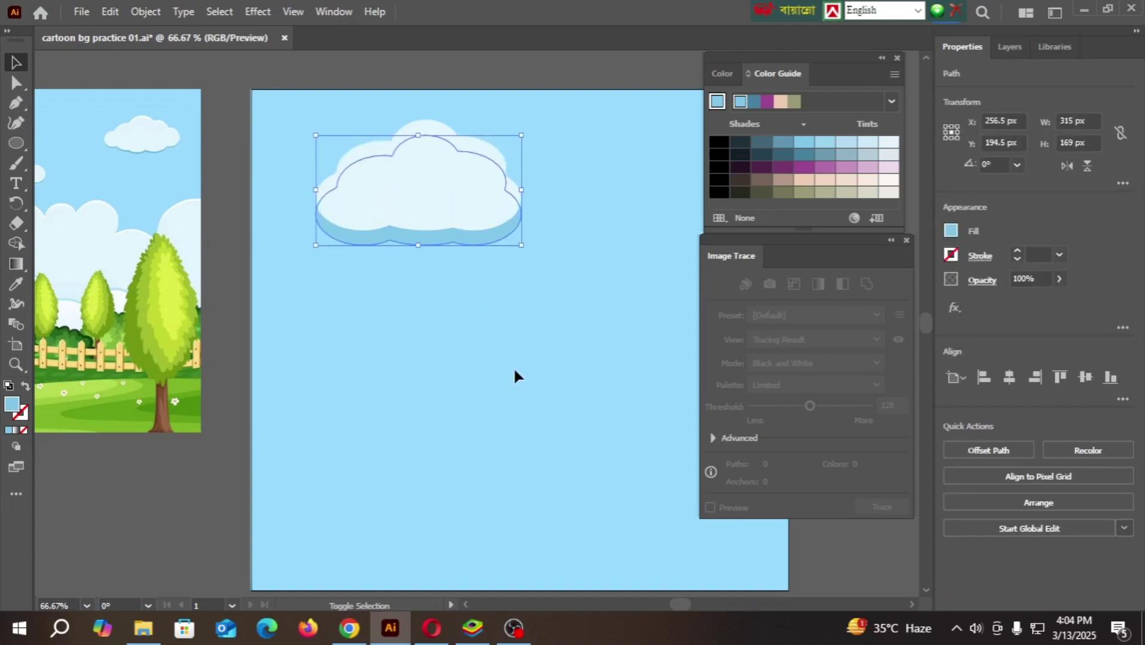
key(Up)
key(Up)
key(Up)
key(Up)
key(Up)
key(Up)
key(Up)
key(Up)
key(Up)
key(Up)
key(Up)
key(Up)
key(Up)
key(Up)
key(Up)
key(Up)
key(Up)
key(Up)
key(Up)
key(Up)
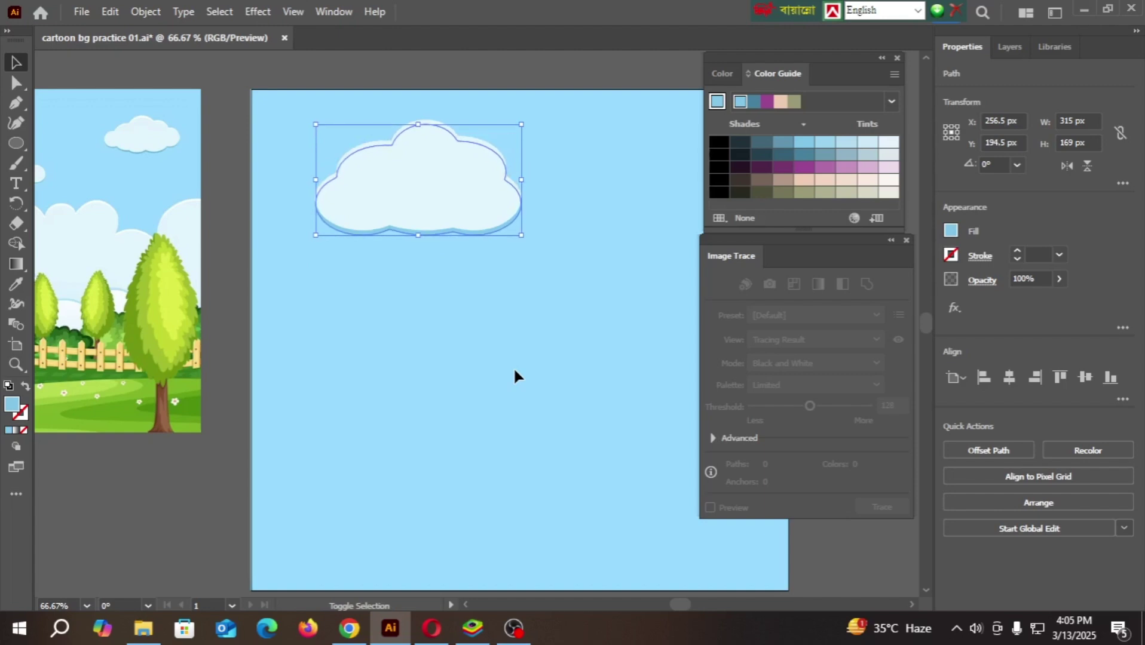
key(Right)
key(Right)
key(Right)
key(Right)
key(Right)
key(Right)
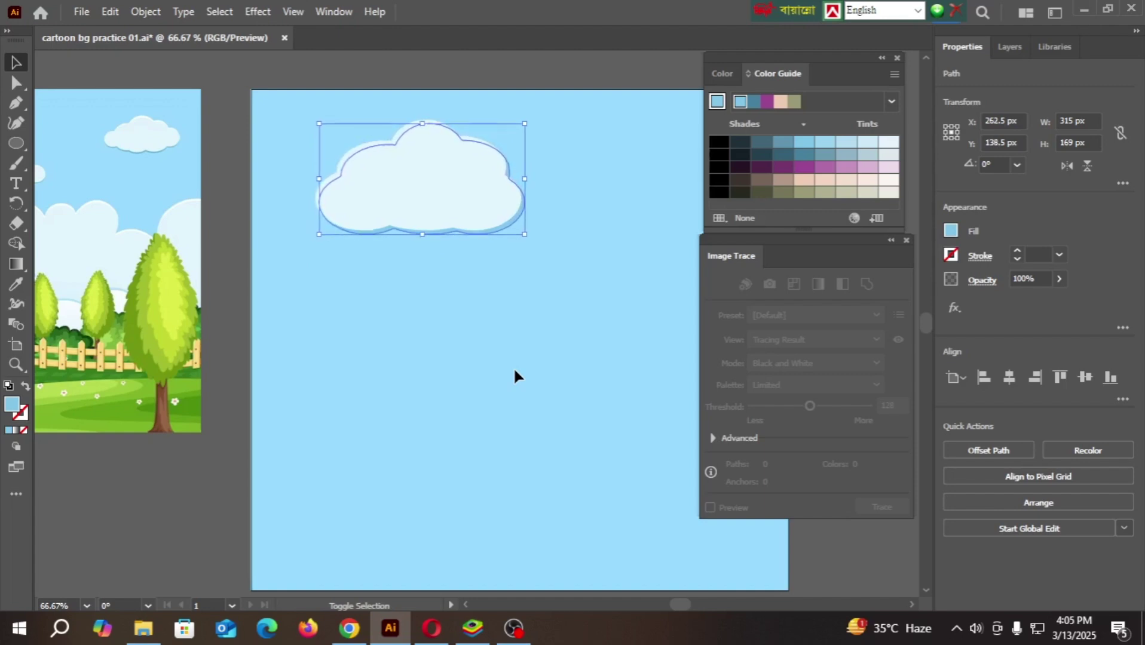
key(Up)
key(Up)
click(502, 340)
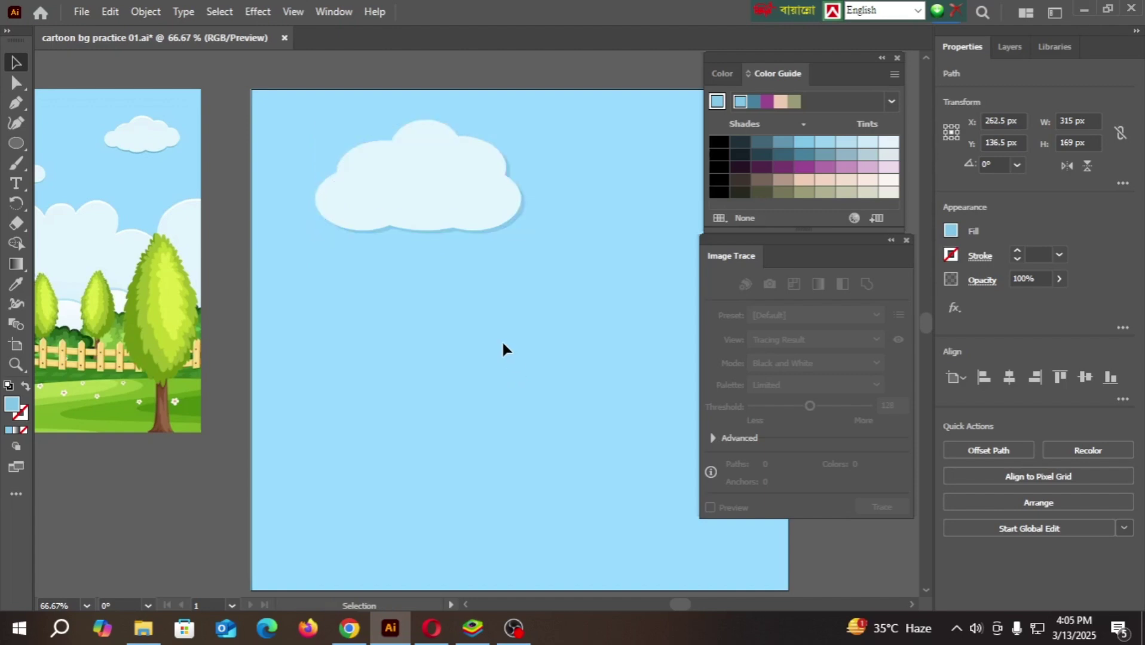
- Select both cloud shapes, shrink them together to about 213 by 102 px, and shift them slightly left to about X 174.5 px
scroll(502, 343, down, 1)
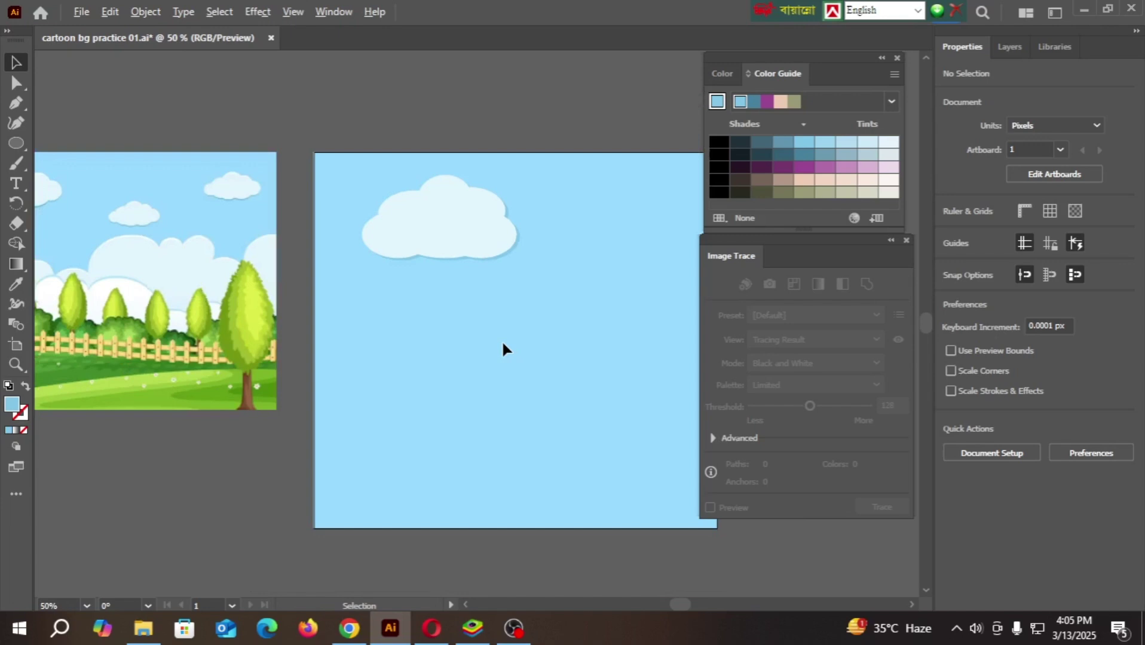
scroll(215, 197, up, 2)
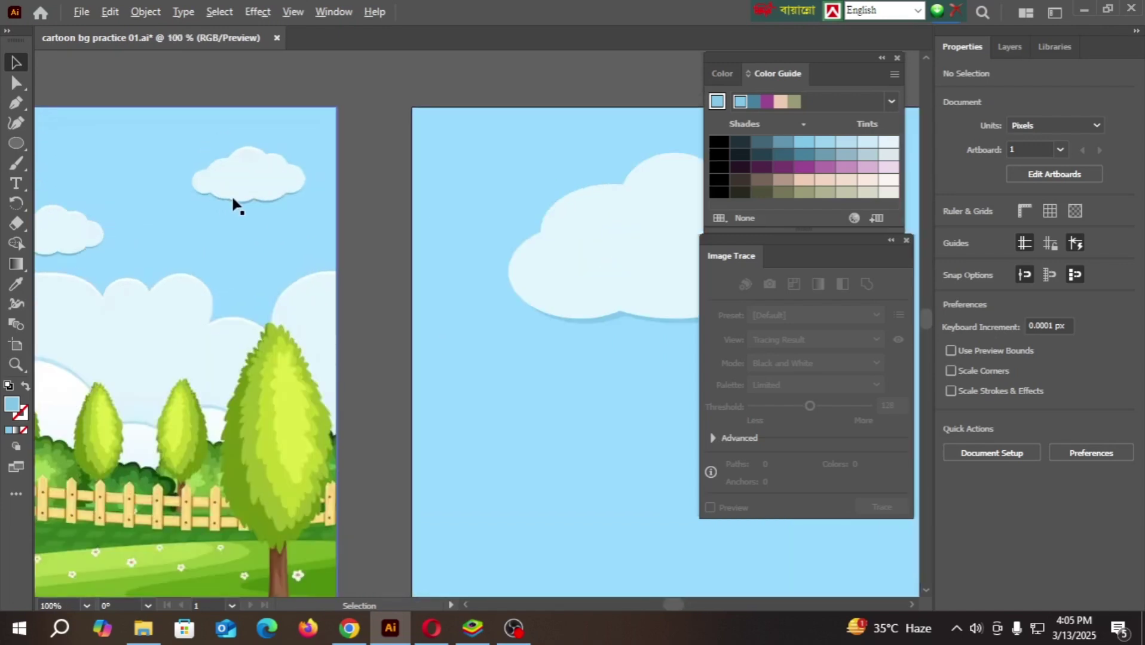
scroll(233, 205, down, 2)
scroll(424, 328, down, 2)
scroll(467, 299, up, 1)
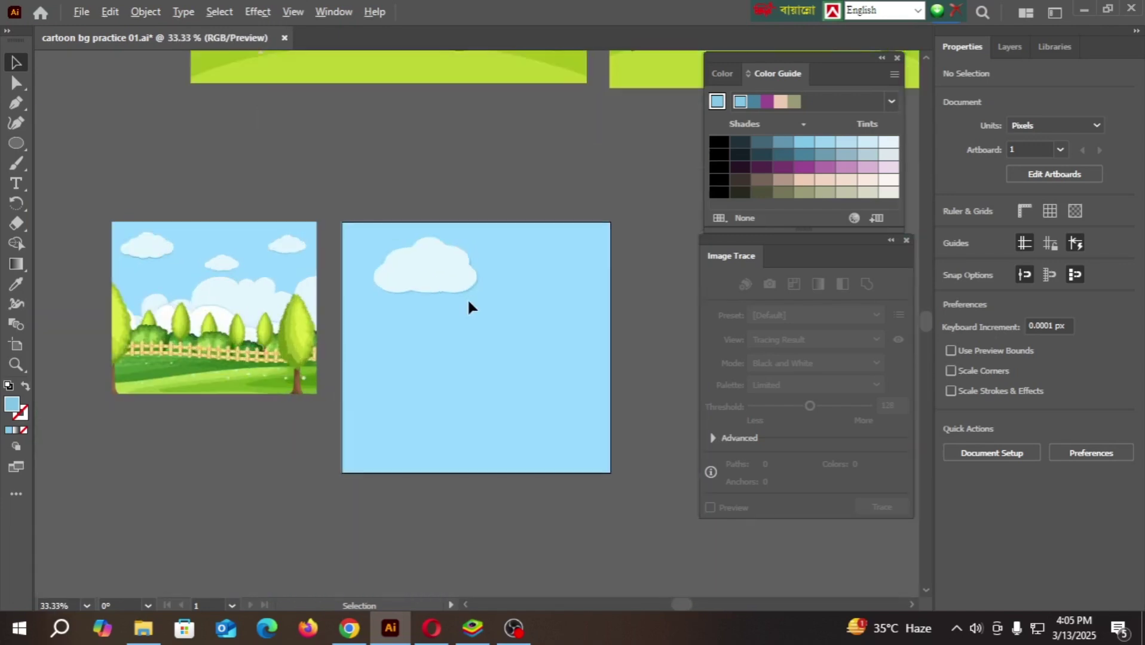
click(448, 278)
scroll(441, 286, up, 2)
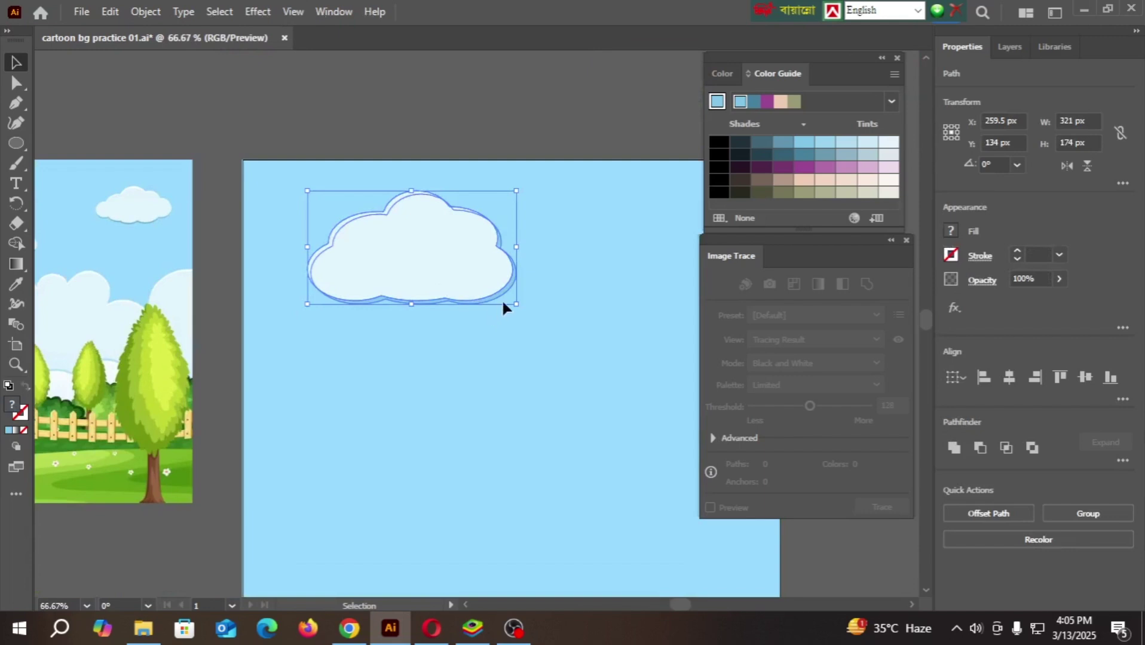
drag(519, 305, 445, 257)
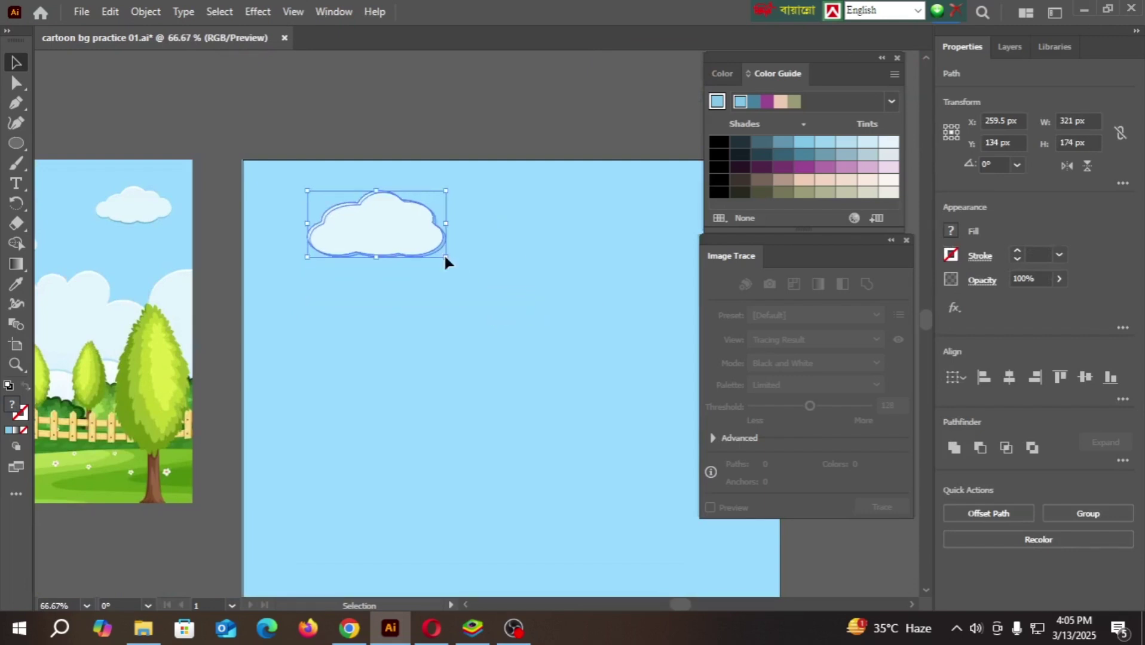
drag(387, 224, 364, 224)
scroll(351, 334, down, 2)
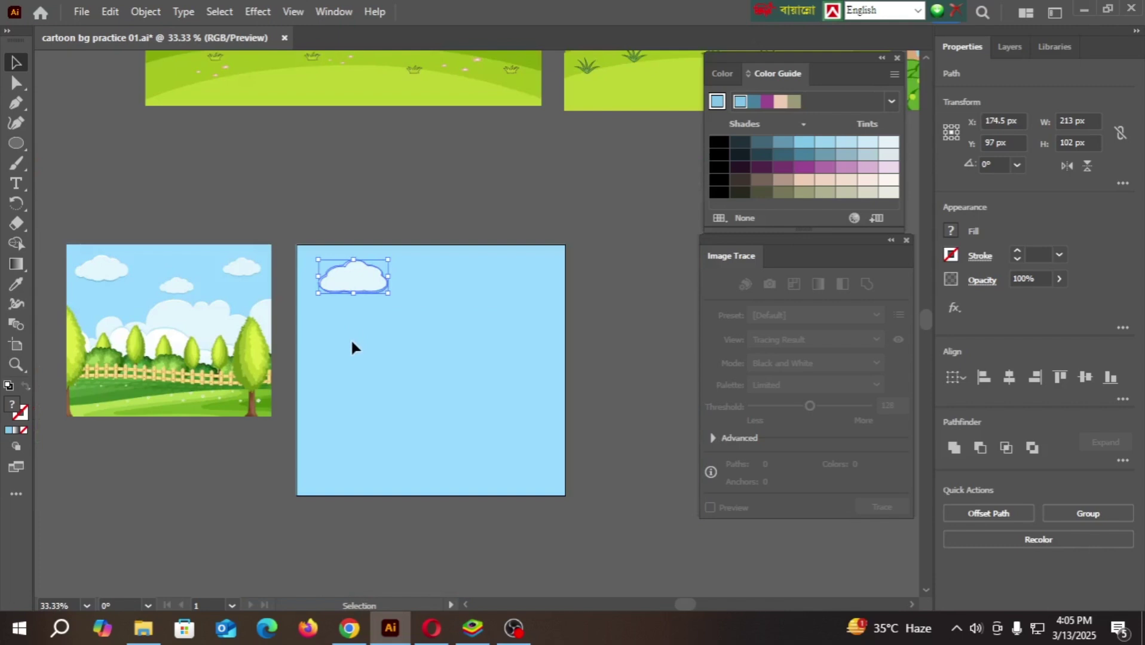
- Create two smaller copies of the shaded cloud, about 161 by 77 px, one near the sky's upper-right corner and one lower toward the middle
drag(369, 291, 502, 283)
click(457, 366)
click(463, 336)
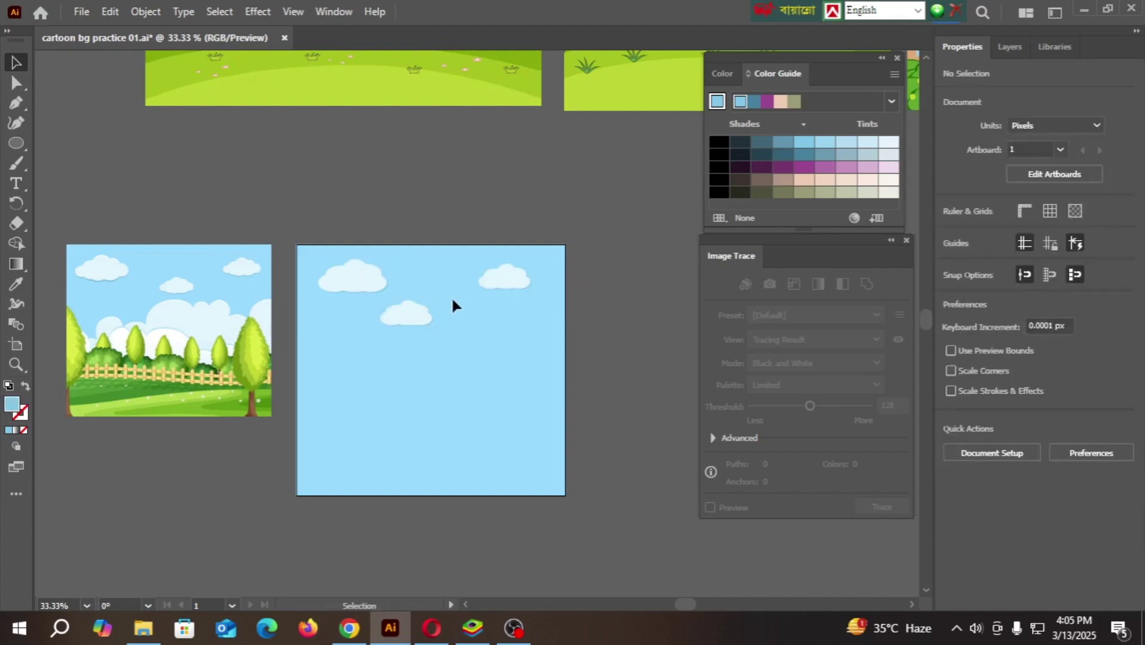
- Move the lower middle cloud about 74 px to the right, between the two upper clouds
click(403, 315)
drag(405, 319, 431, 316)
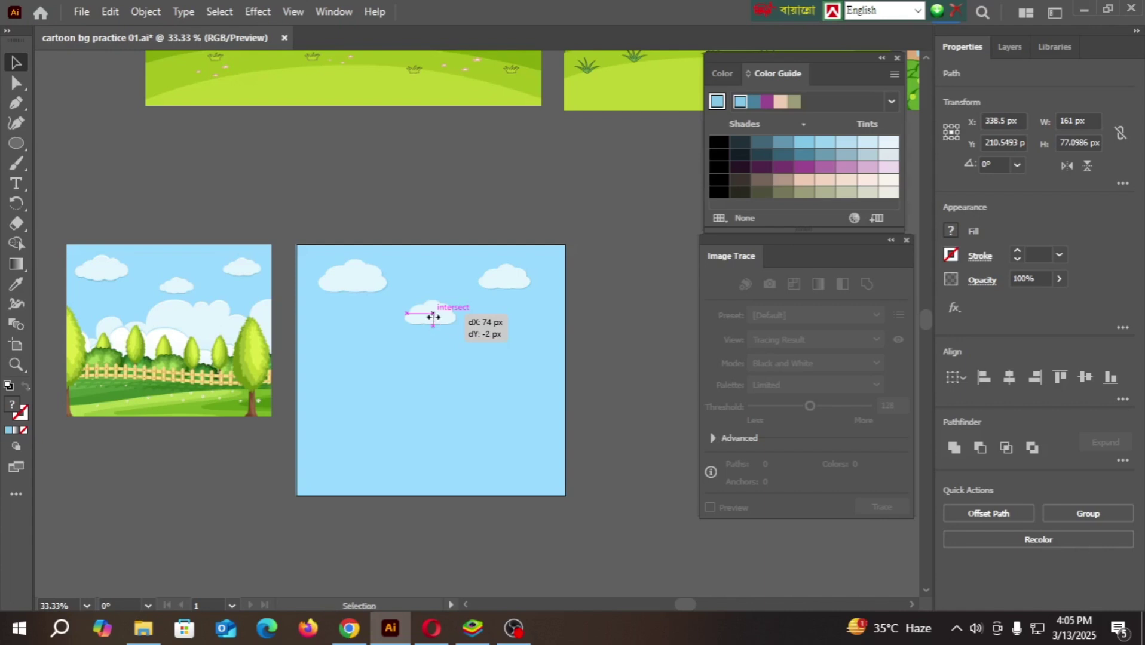
click(392, 347)
- Examine the large layered clouds behind the trees in the reference image
scroll(161, 312, up, 4)
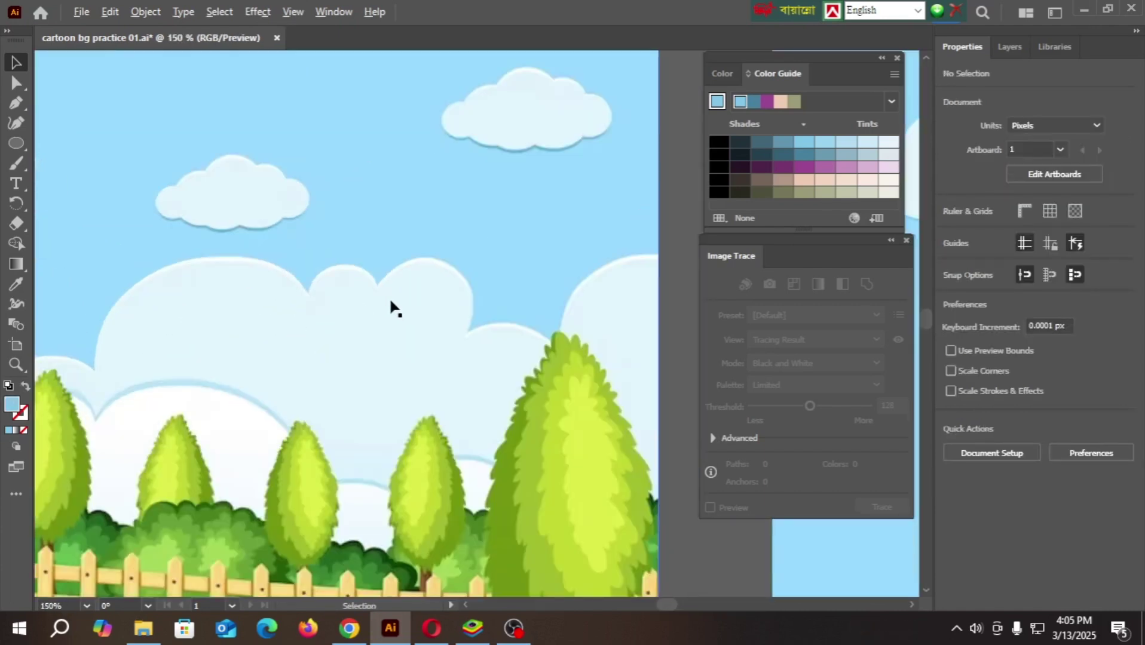
scroll(288, 325, down, 2)
scroll(312, 299, up, 1)
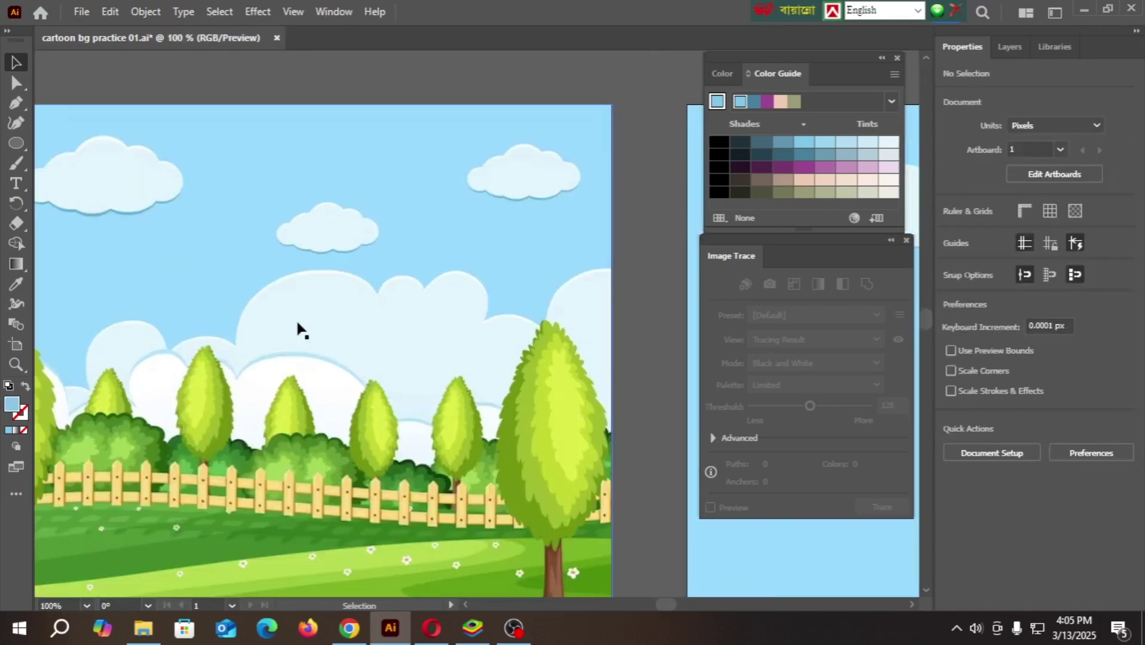
scroll(292, 319, down, 2)
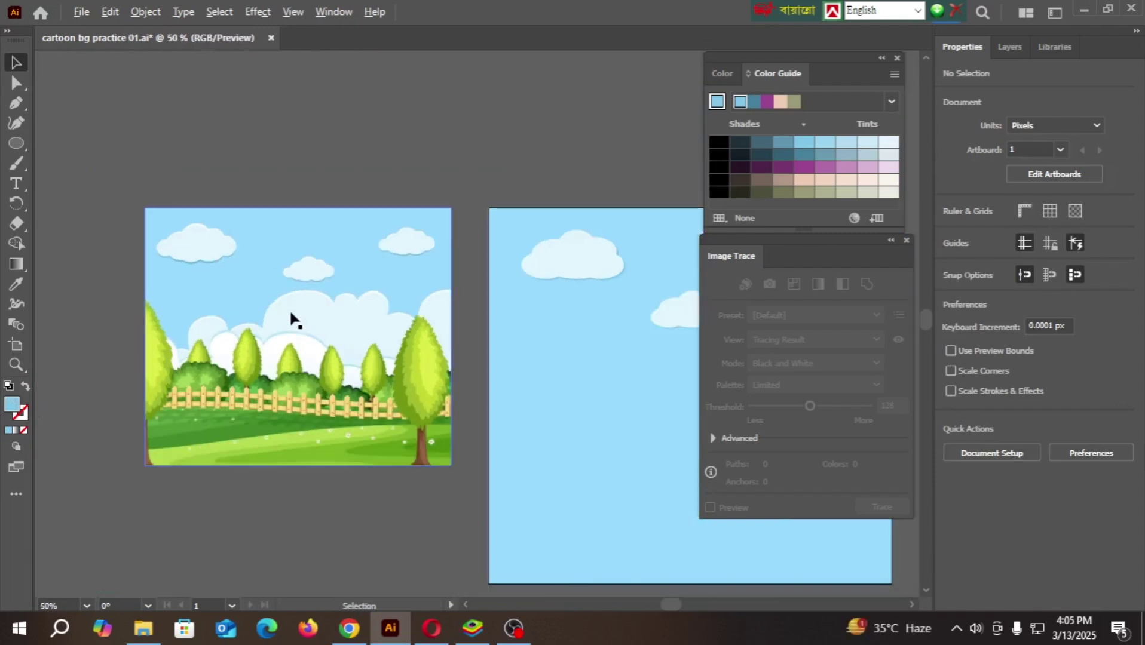
scroll(212, 339, up, 1)
scroll(263, 376, down, 1)
key(space)
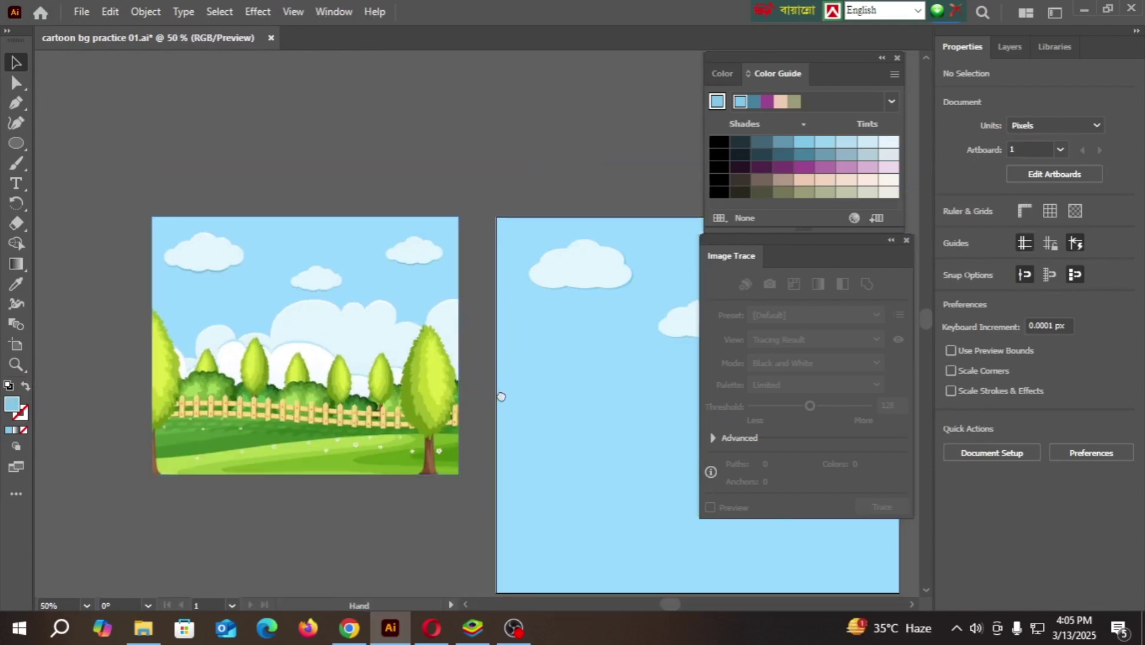
drag(498, 396, 344, 309)
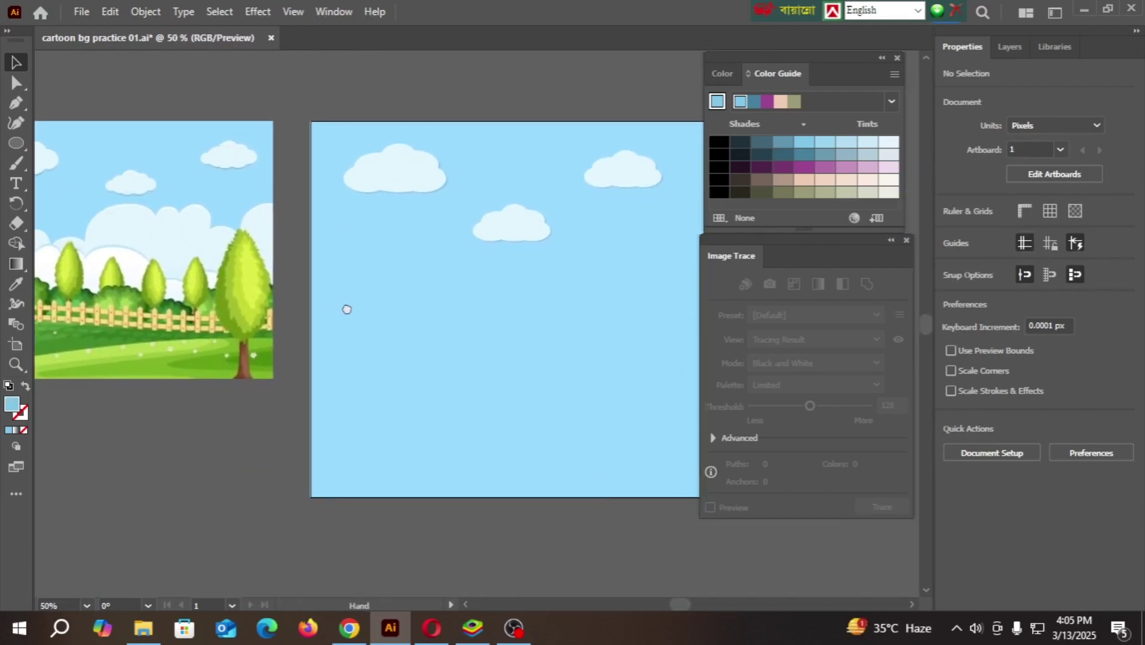
scroll(526, 330, up, 2)
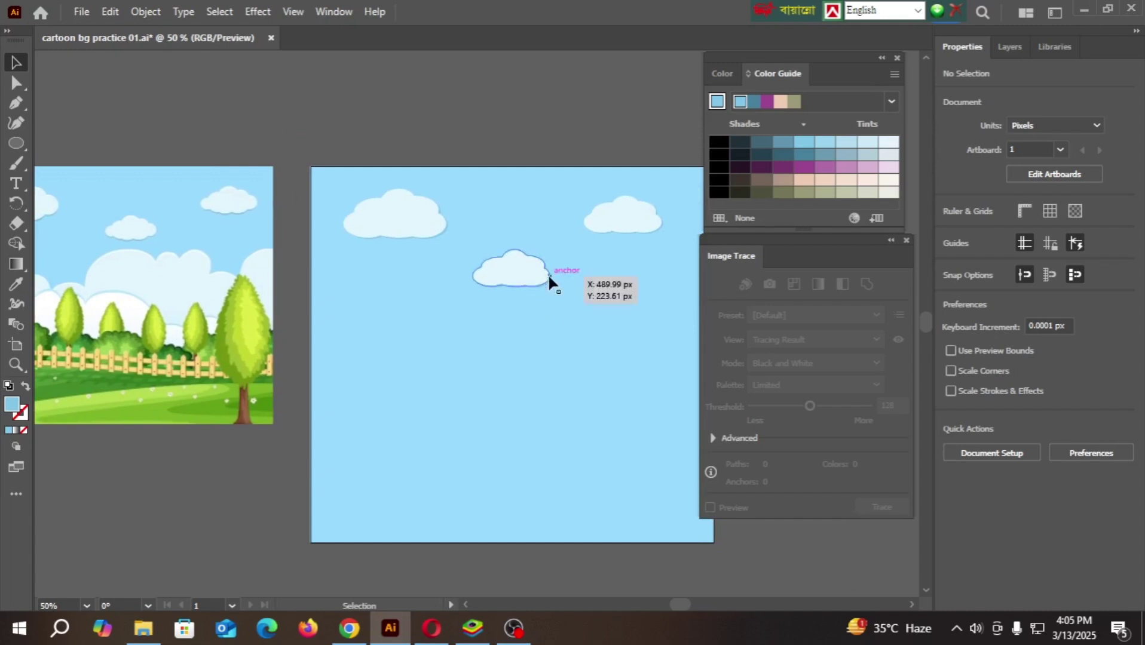
key(alt)
scroll(580, 329, down, 3)
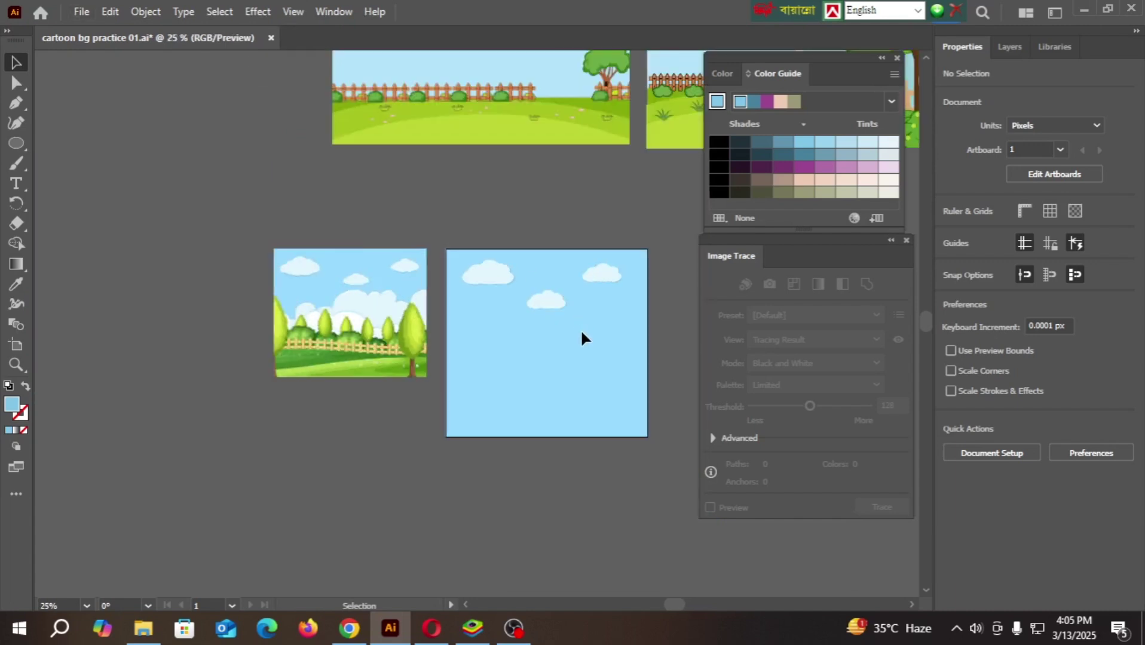
scroll(574, 353, up, 3)
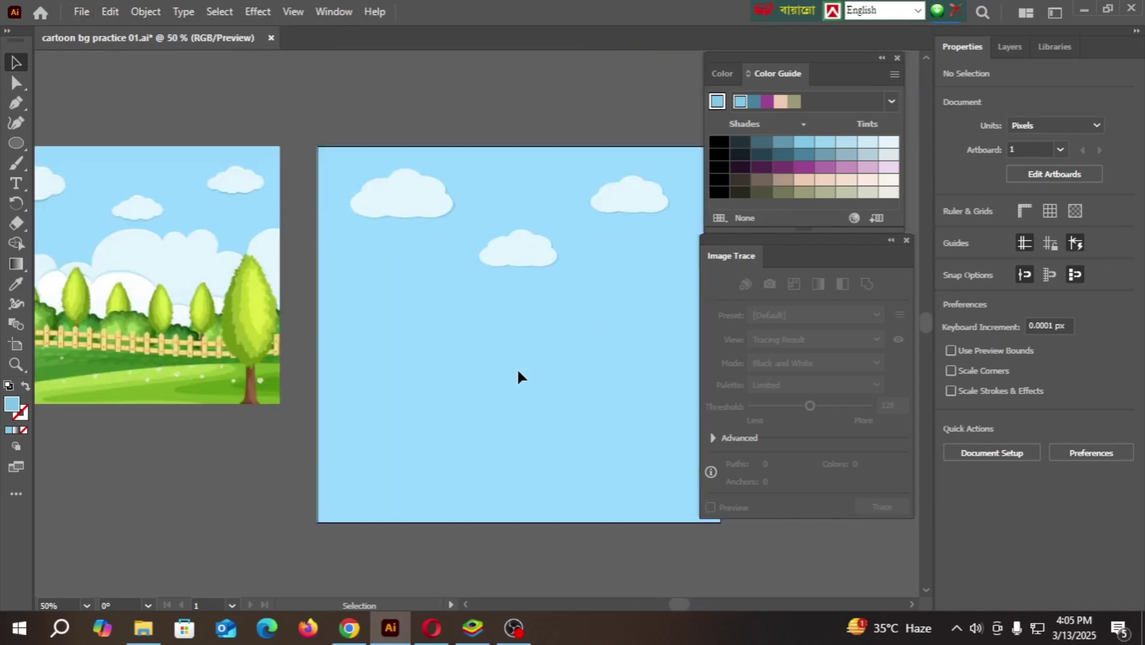
scroll(517, 375, down, 1)
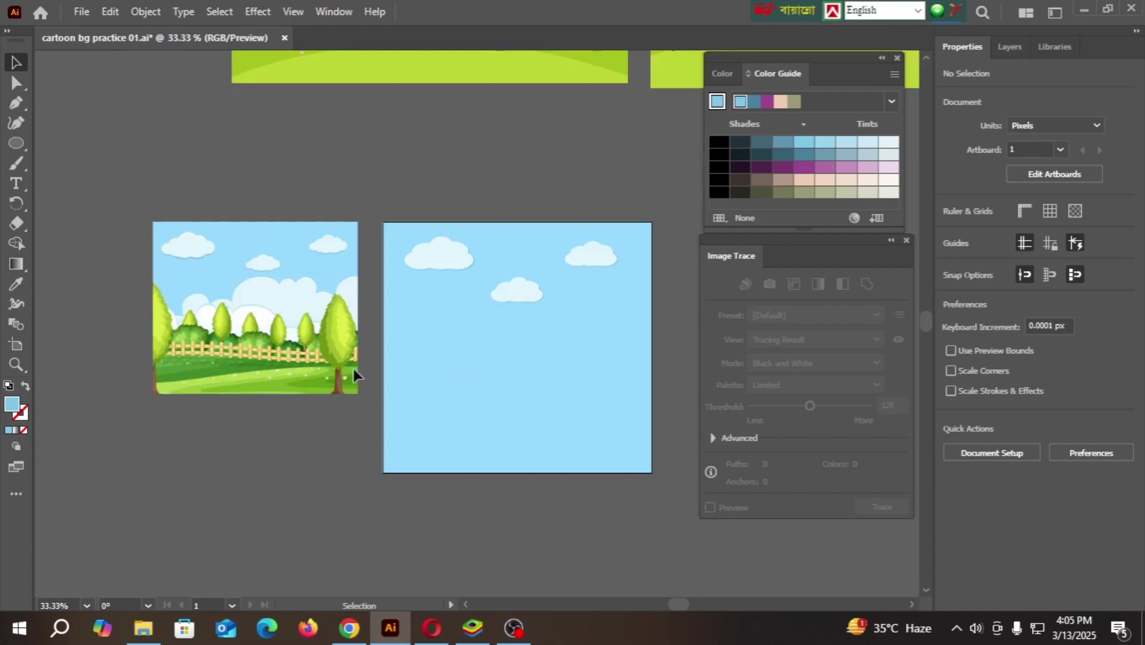
- Start a Pen path at the lower-left edge of the pale back cloud's first puff, beside the small left tree
click(16, 105)
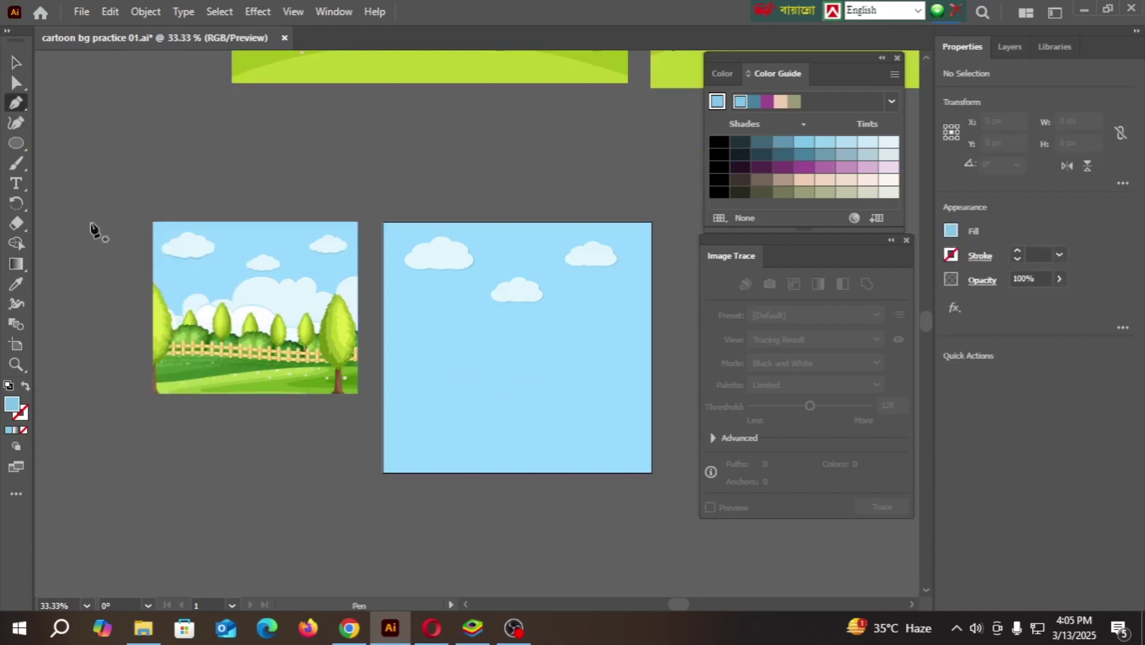
scroll(168, 324, up, 3)
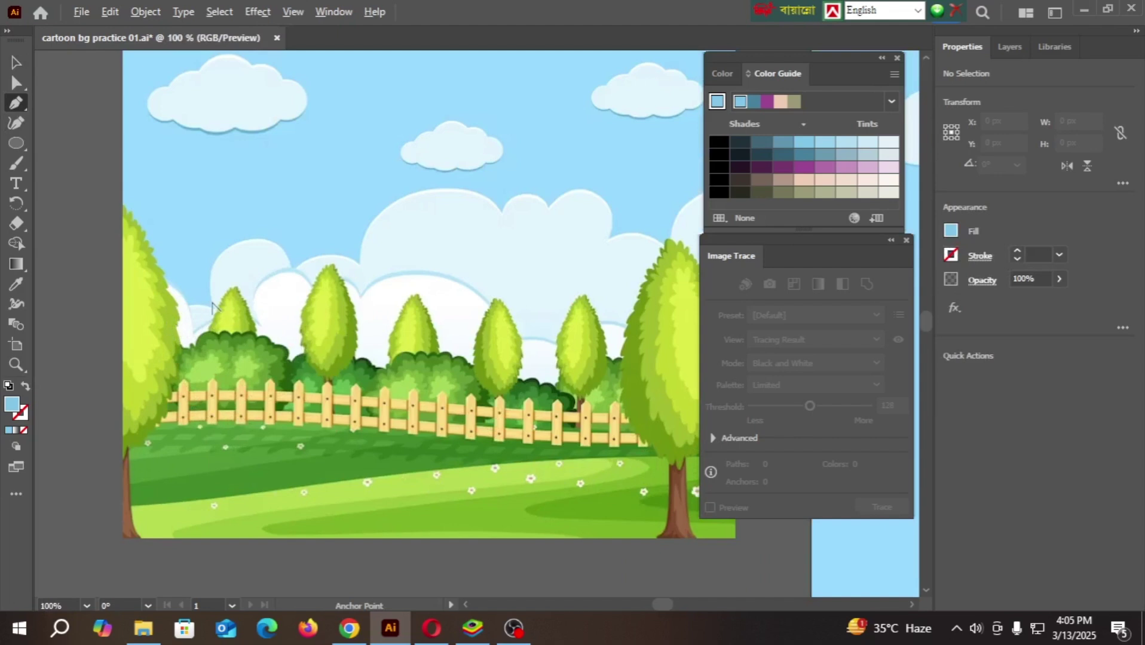
scroll(212, 305, up, 3)
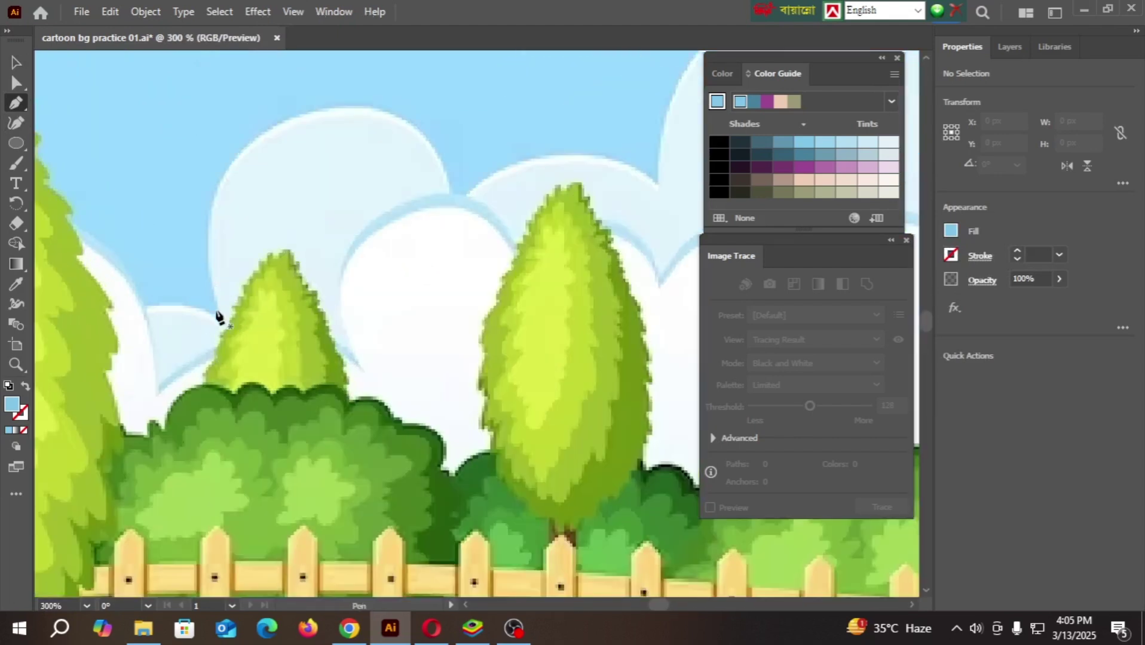
click(220, 316)
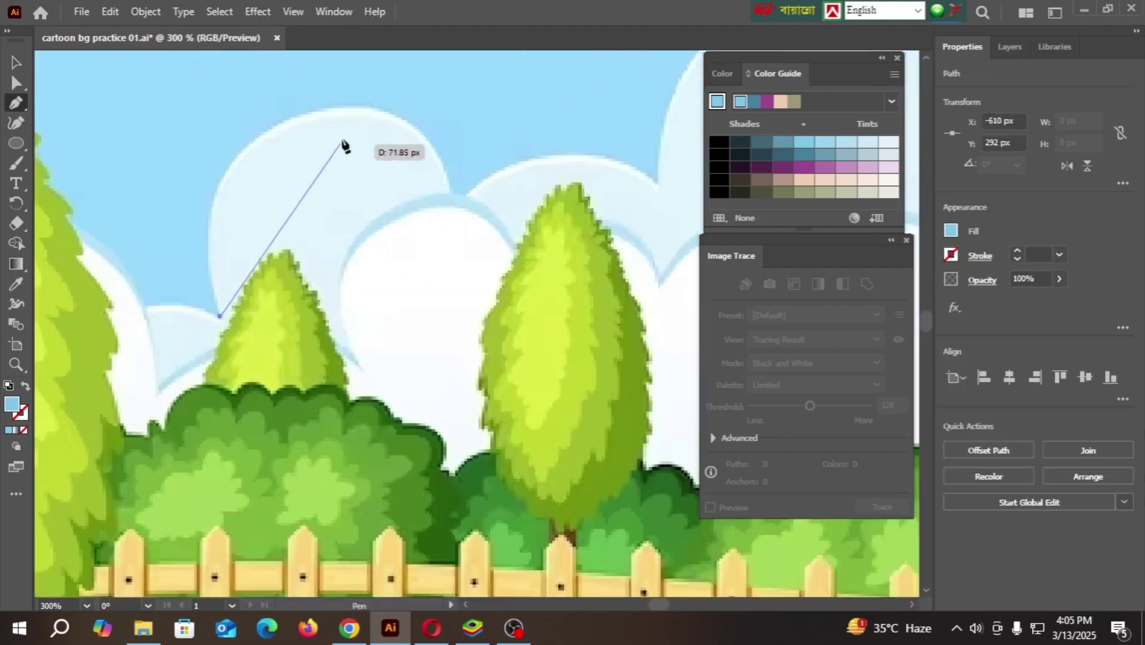
click(349, 108)
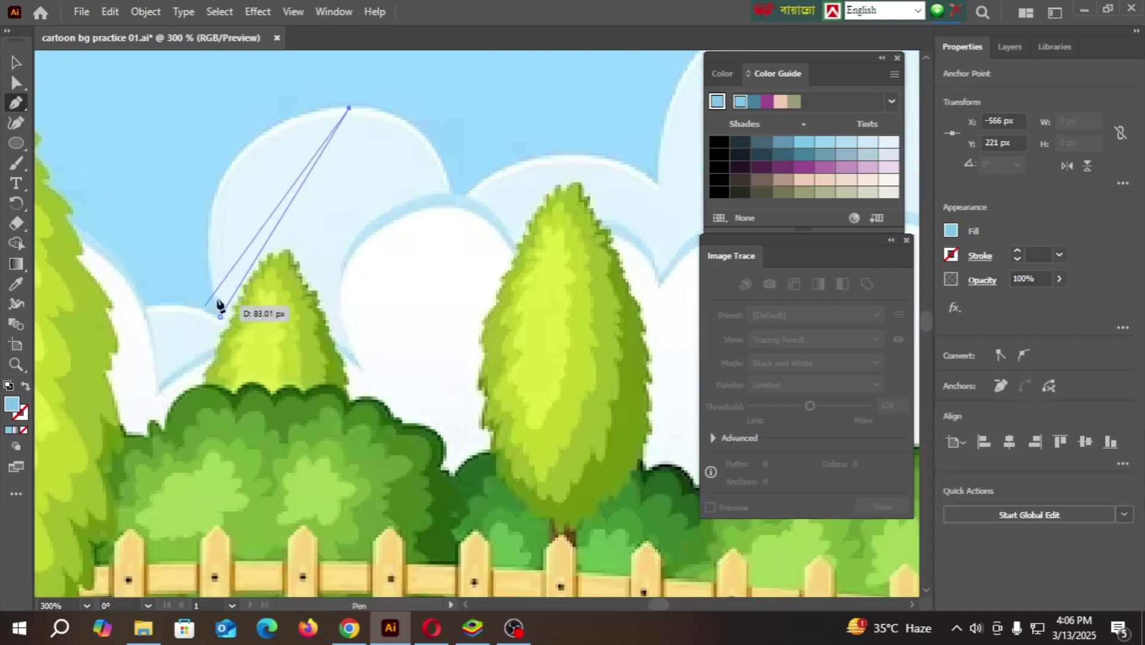
key(ctrl)
click(449, 191)
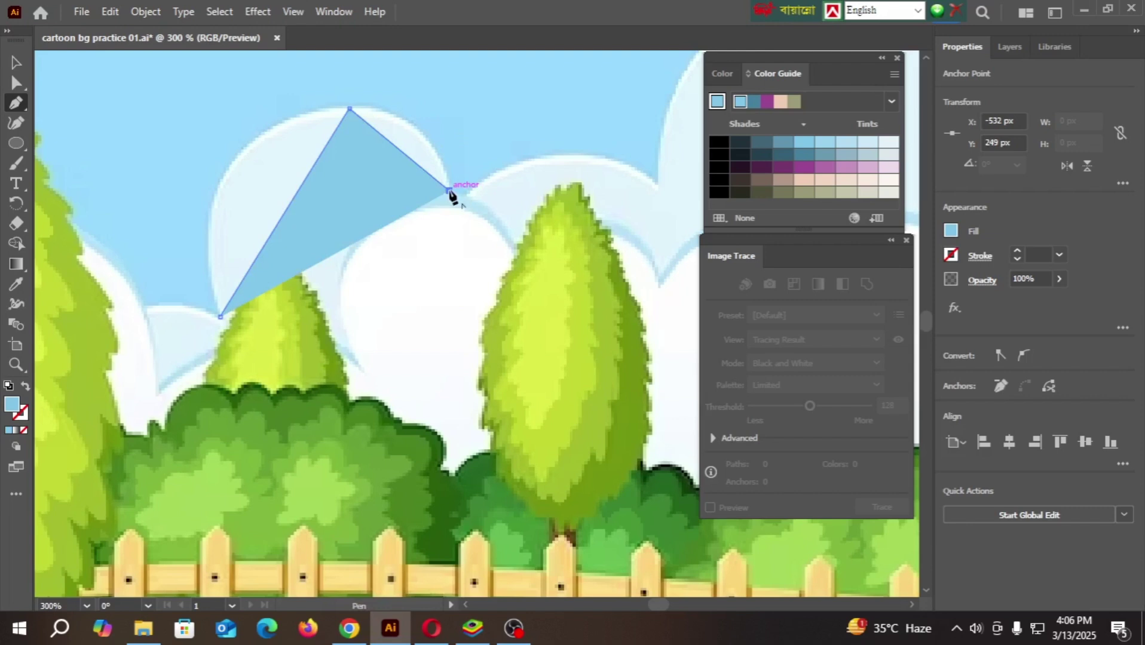
key(ctrl)
key(ctrl+z)
key(ctrl+z)
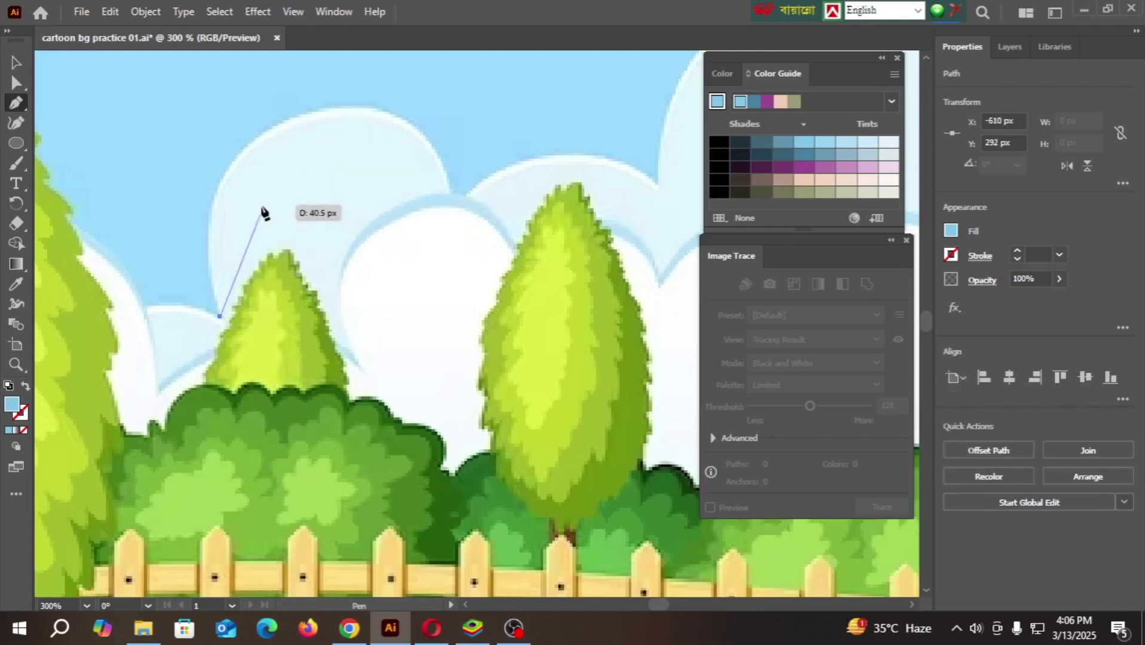
- Trace the first puff's left side up toward its top with one curved segment, and shorten the outgoing handle
click(291, 117)
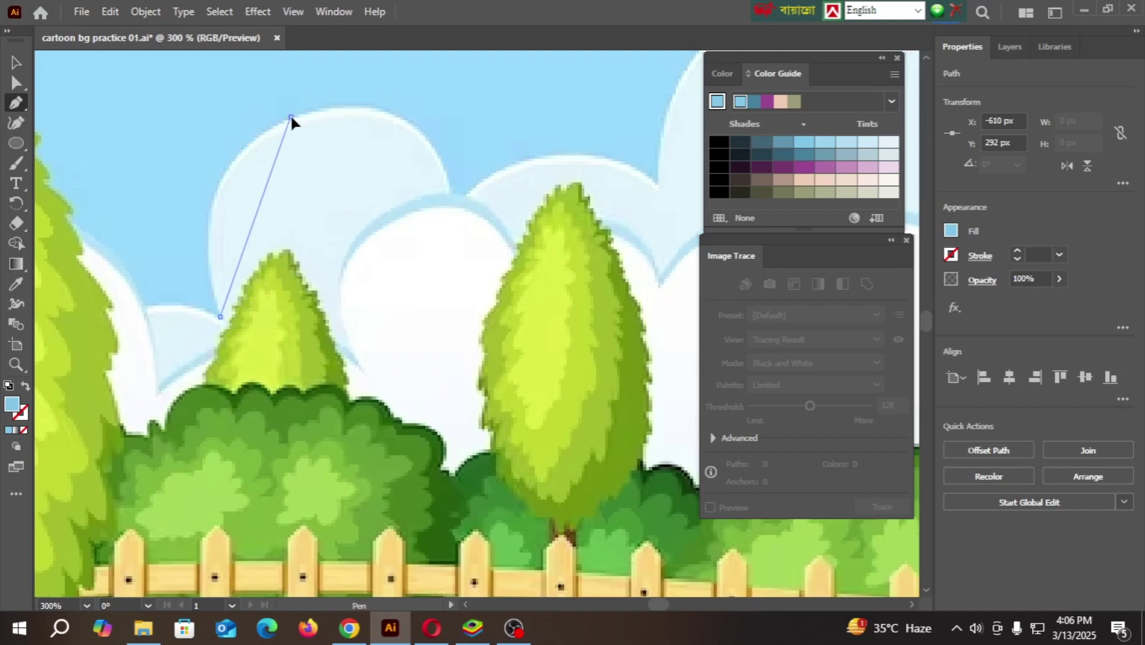
drag(291, 117, 423, 70)
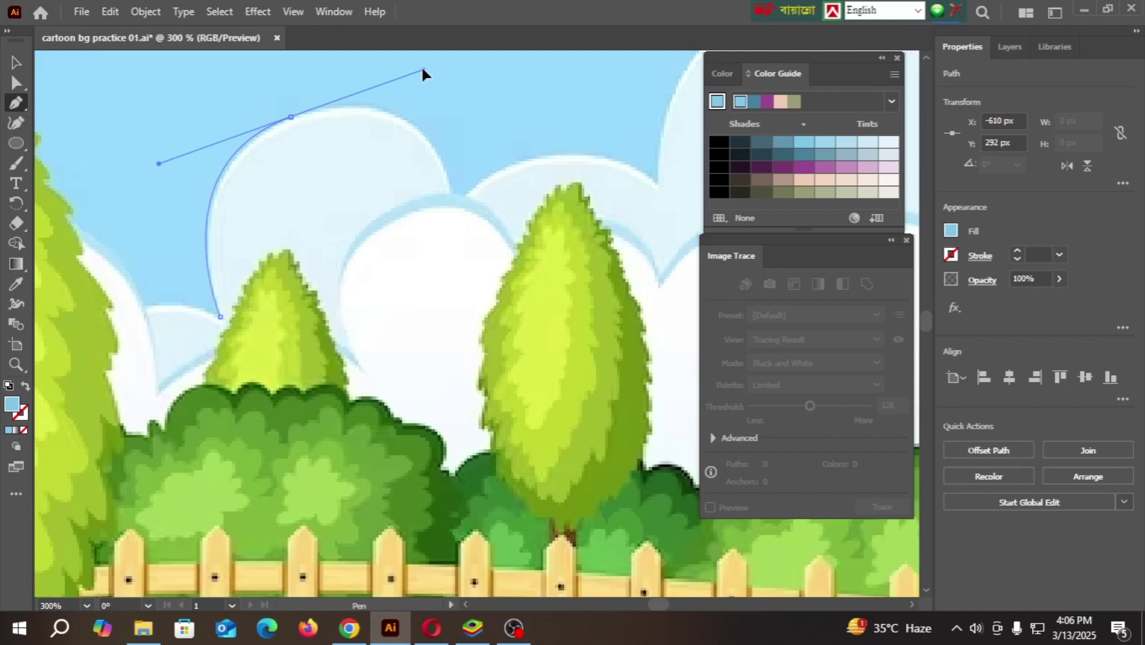
drag(421, 73, 359, 91)
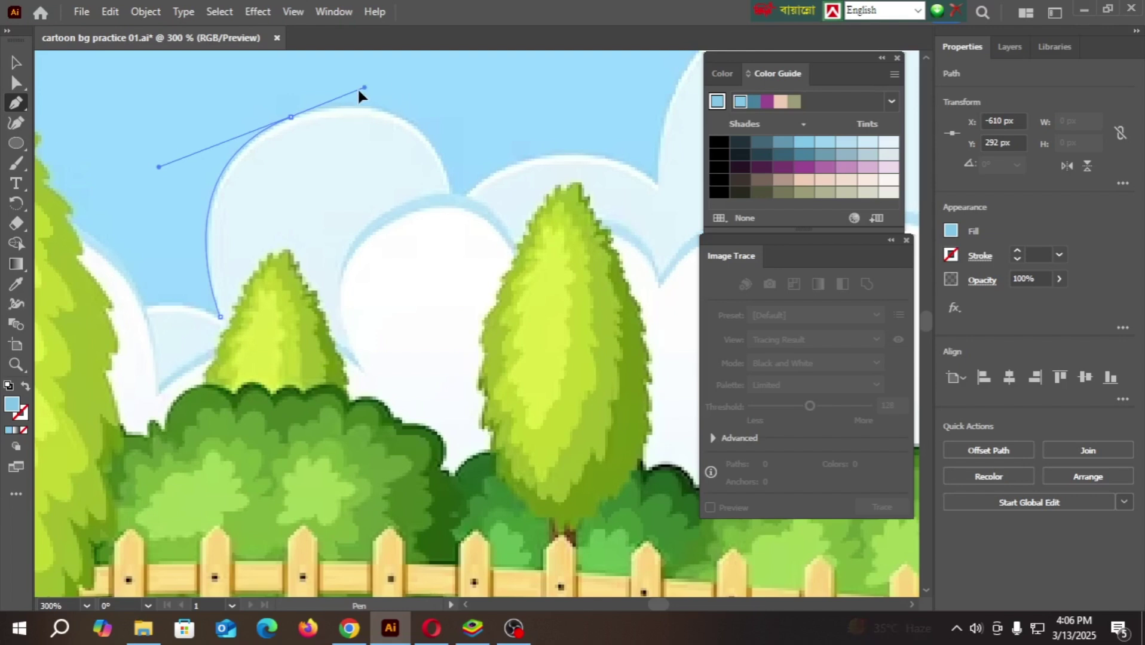
drag(298, 114, 300, 115)
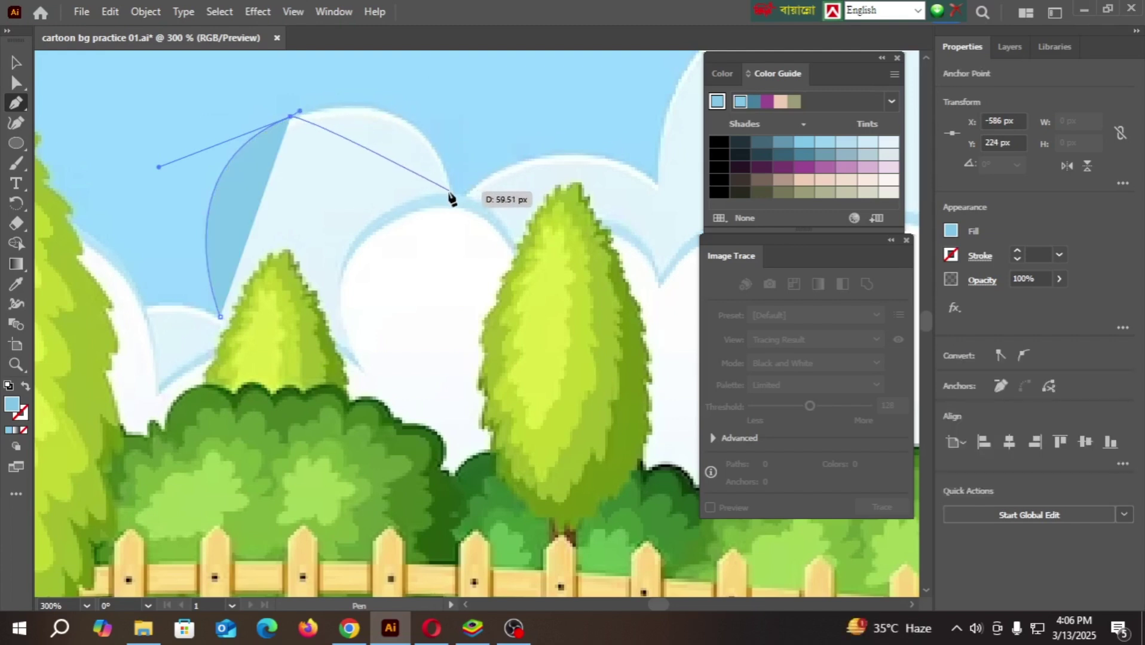
drag(450, 192, 466, 285)
drag(448, 210, 452, 271)
key(ctrl+z)
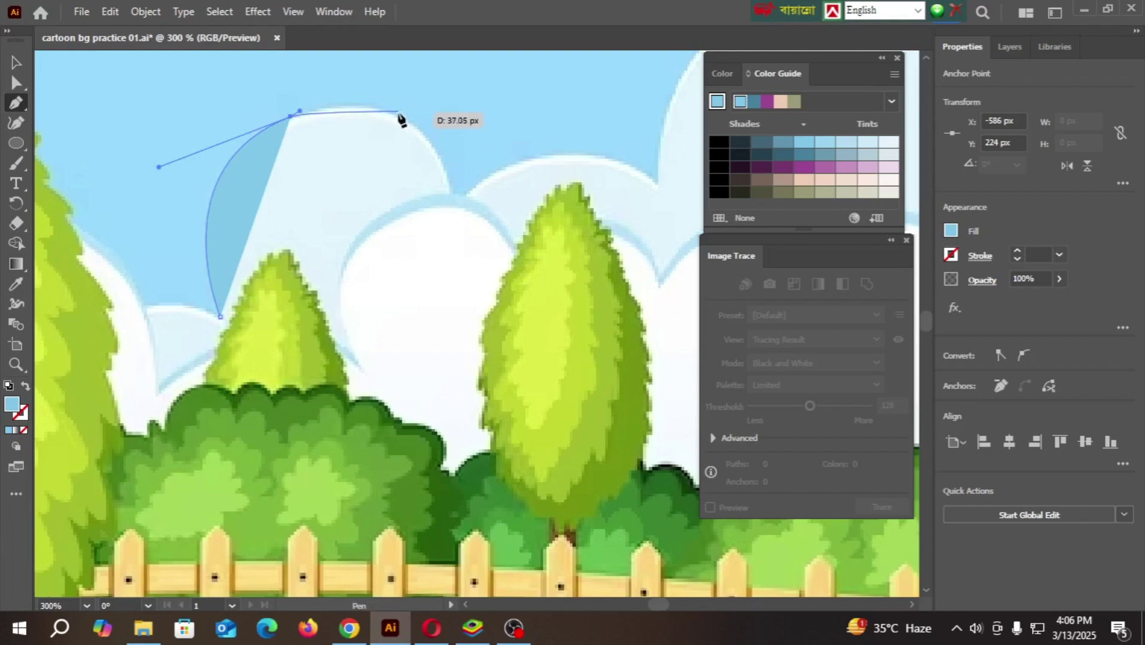
- Continue the path over the first puff's top and down its right side to the notch before the next puff
drag(391, 113, 423, 128)
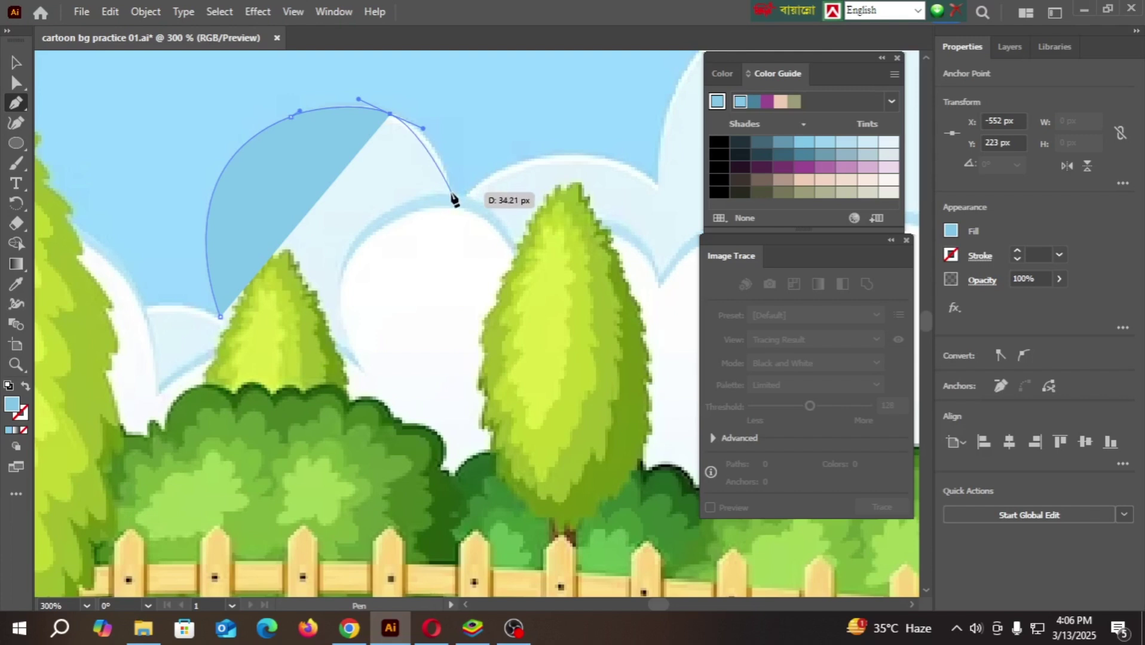
drag(452, 194, 463, 235)
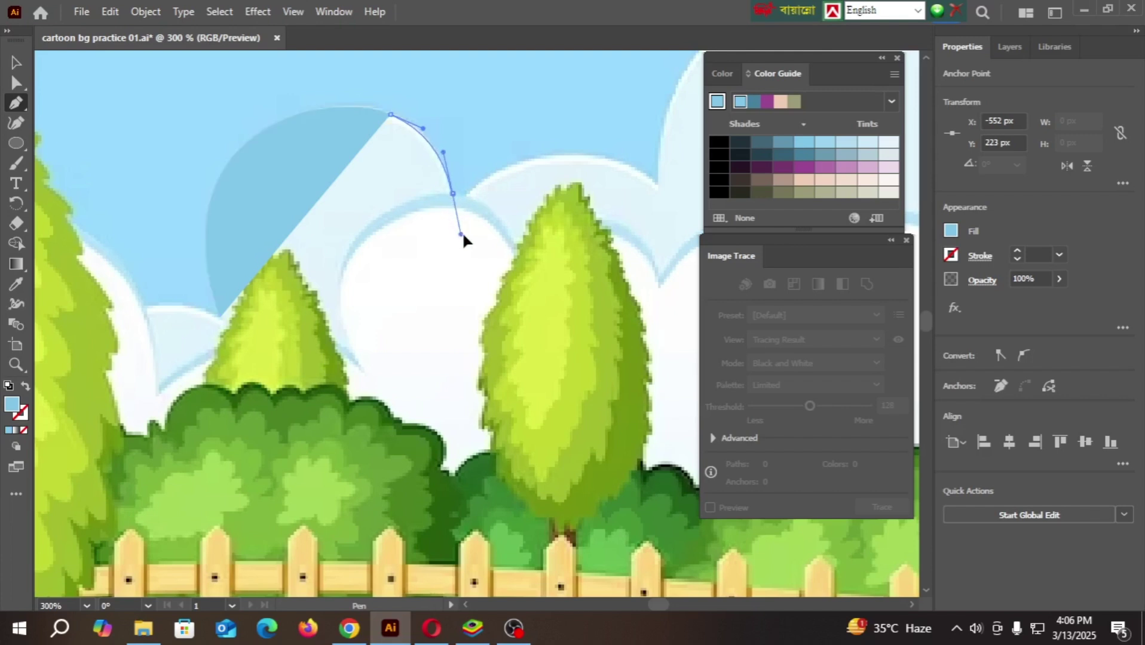
drag(462, 235, 465, 237)
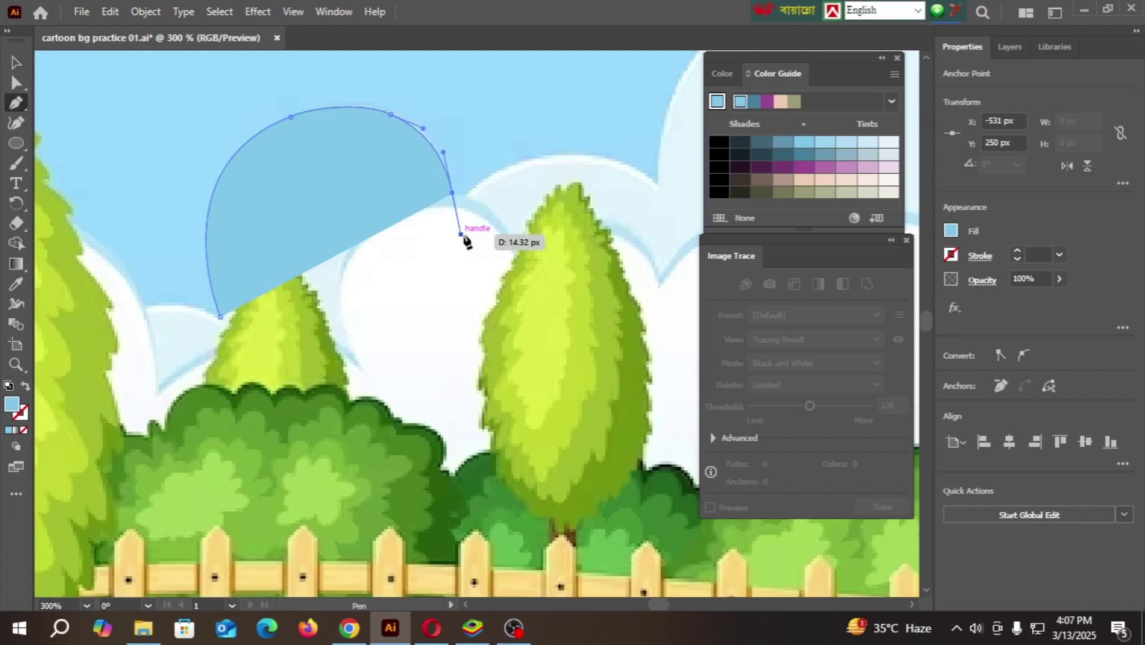
- Swap the path's fill and stroke, and extend it with a curve over the low second puff to the large puff's base
click(25, 387)
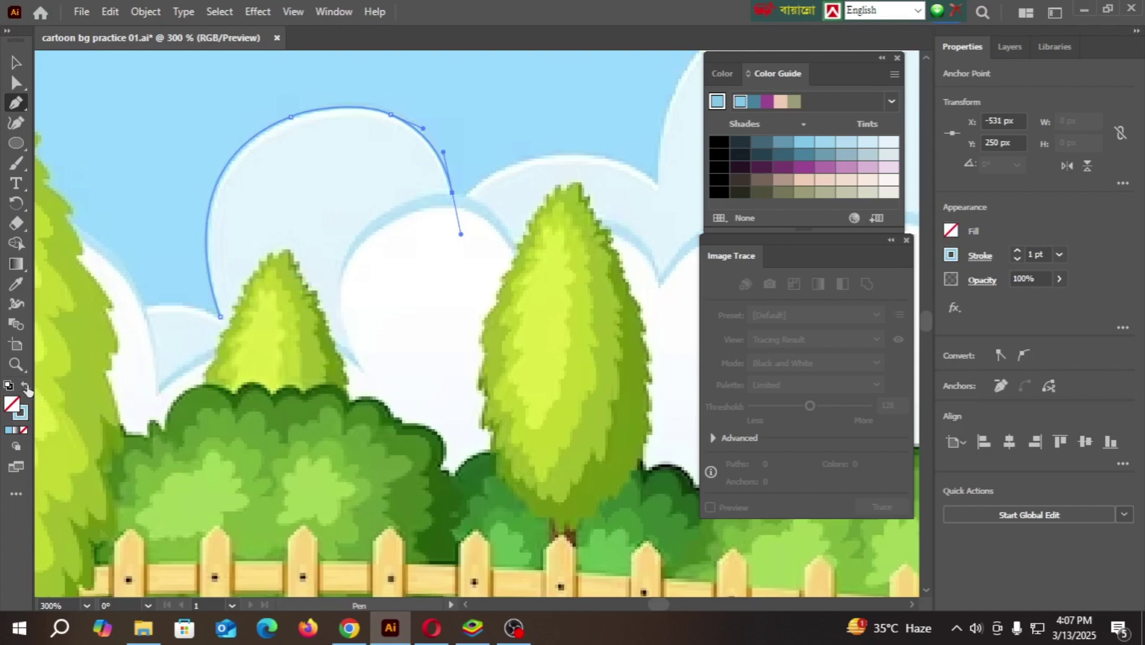
click(452, 193)
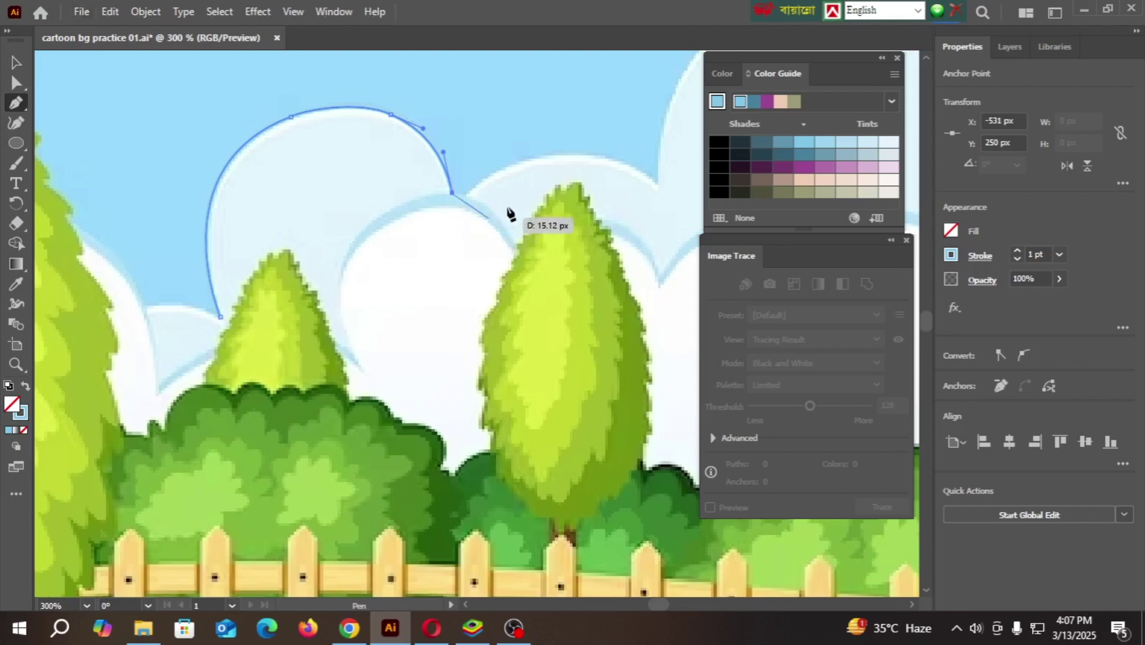
drag(619, 164, 396, 171)
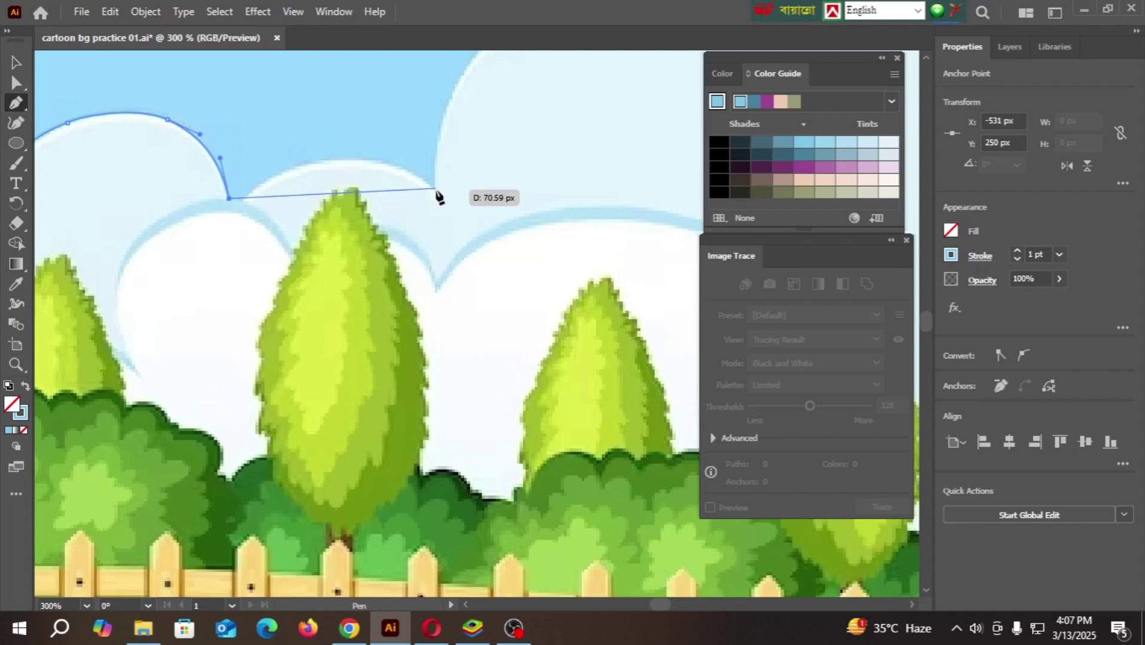
drag(435, 189, 528, 254)
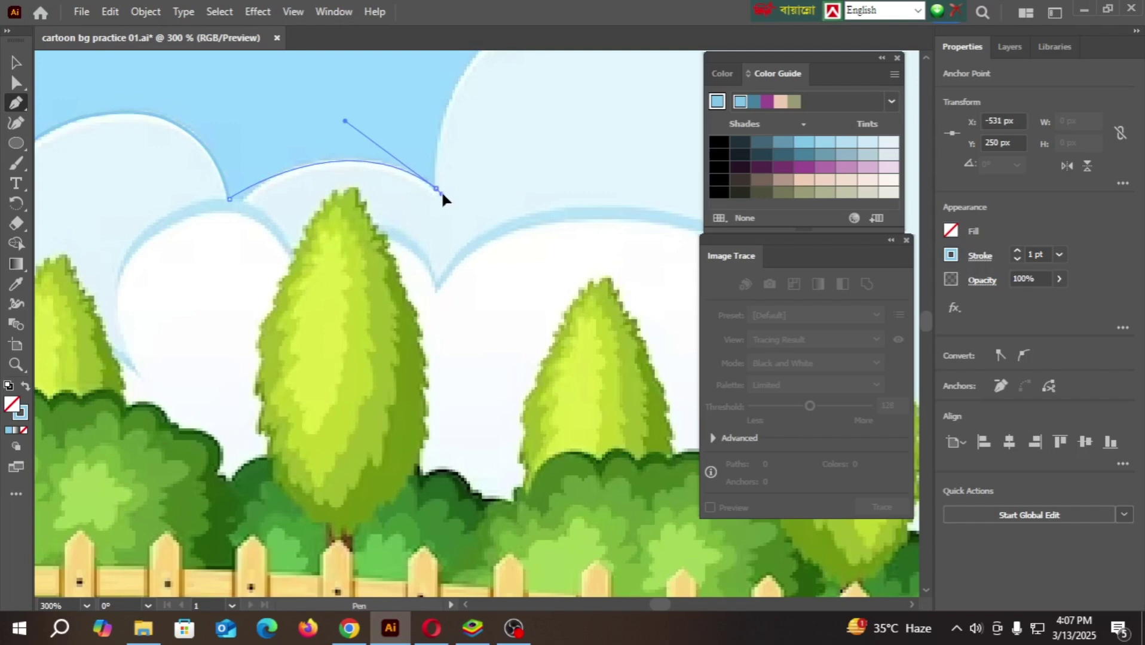
- Trace the large central puff up its left side, over its top and down to the notch beside the small puff
scroll(453, 233, down, 2)
drag(521, 164, 325, 275)
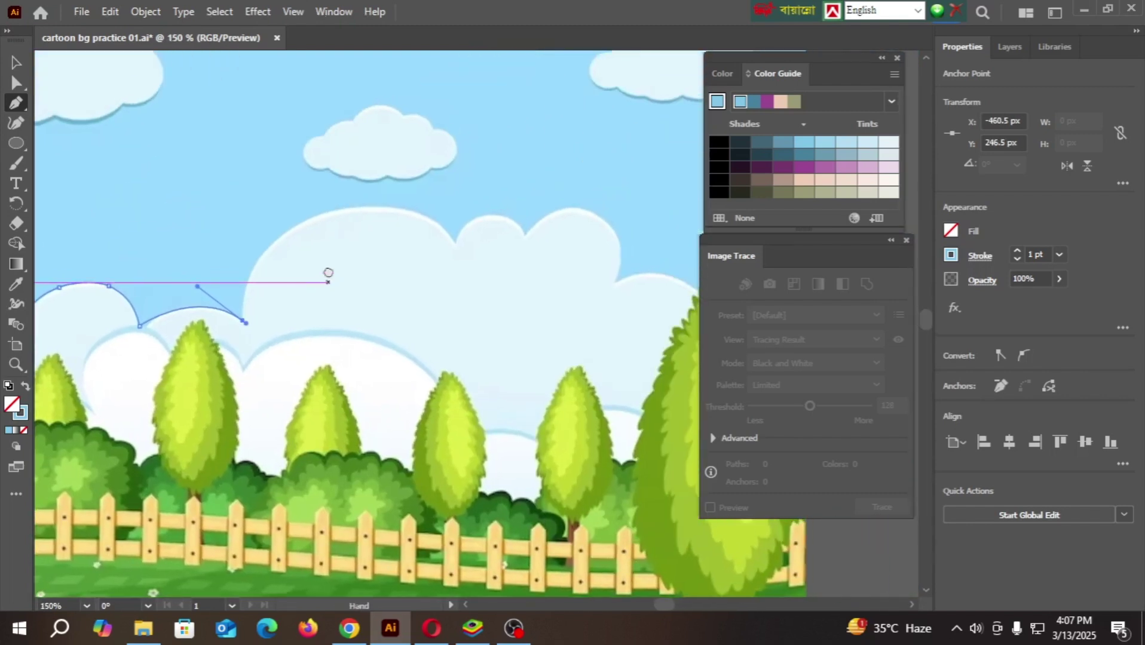
drag(410, 212, 465, 216)
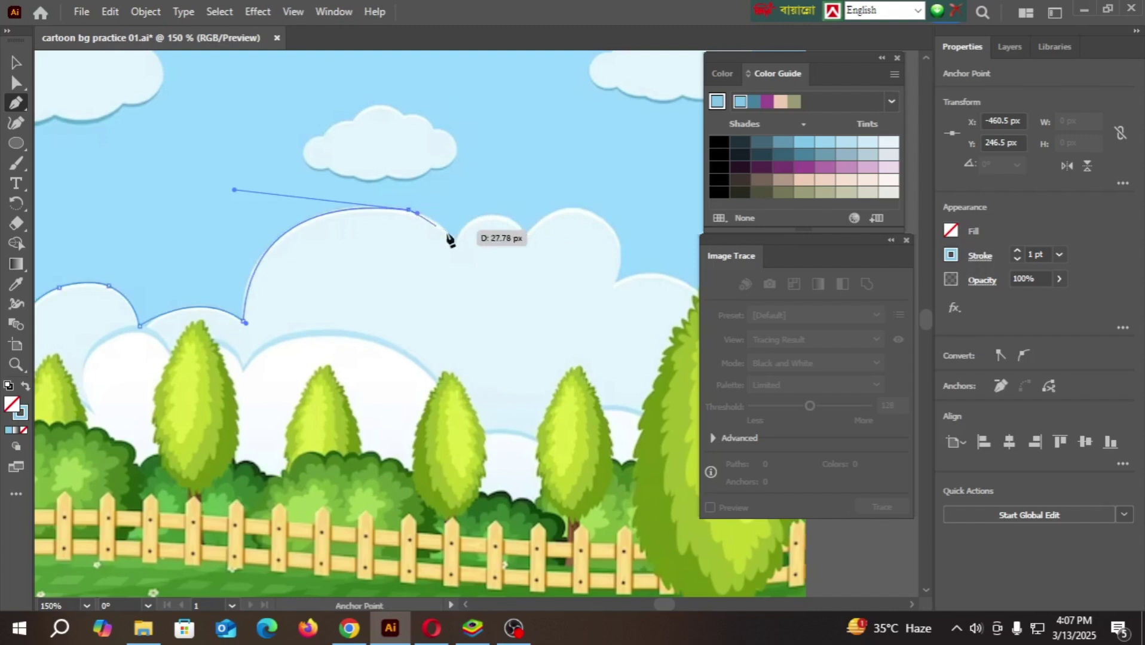
scroll(466, 246, down, 3)
scroll(452, 251, up, 5)
scroll(454, 250, up, 3)
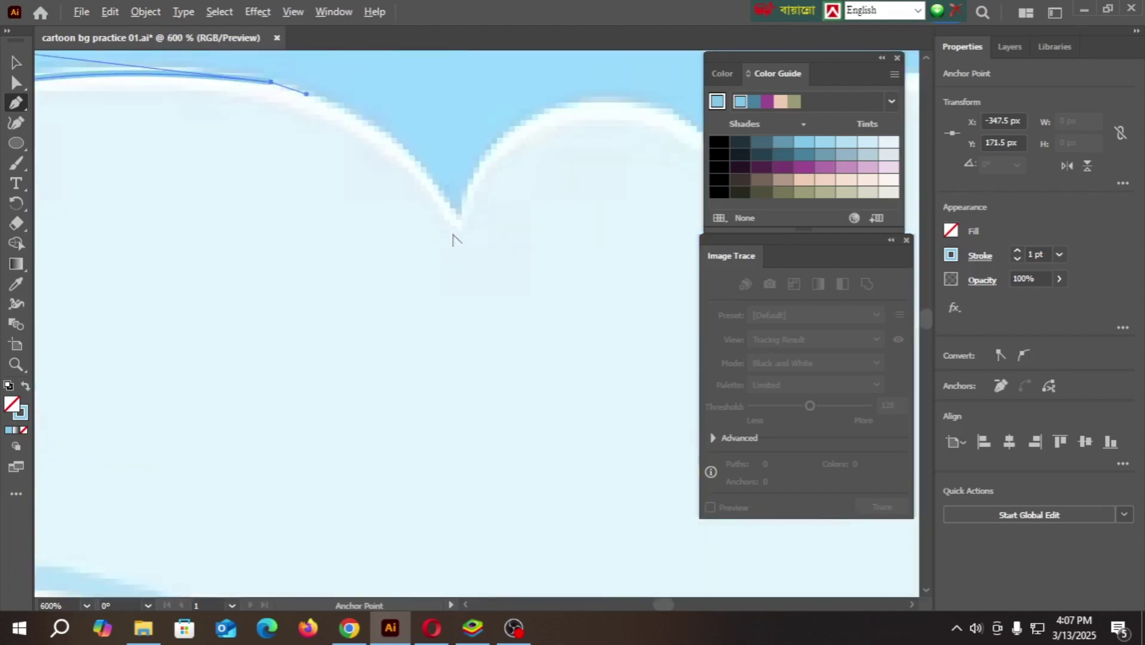
drag(459, 216, 222, 302)
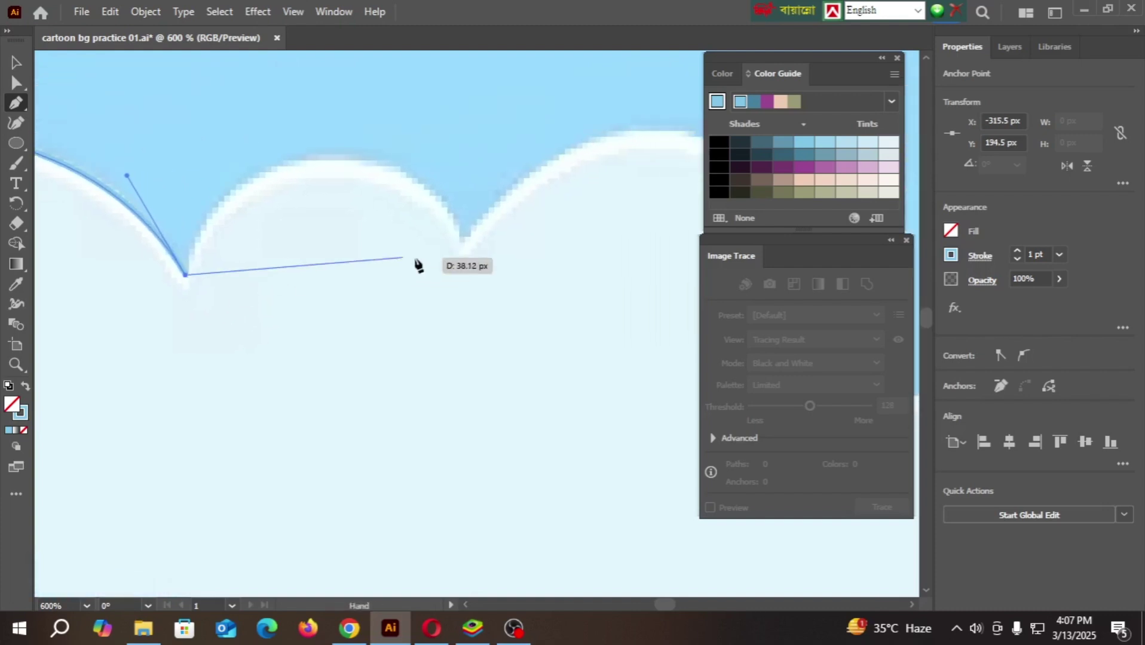
drag(463, 242, 614, 422)
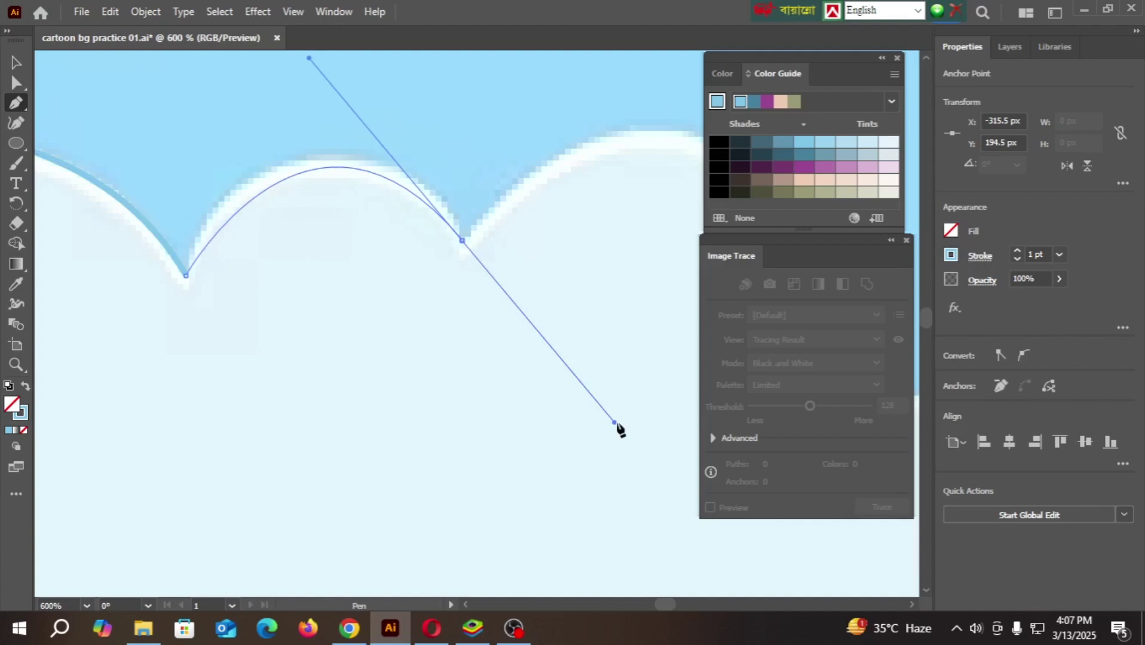
key(ctrl)
key(ctrl+z)
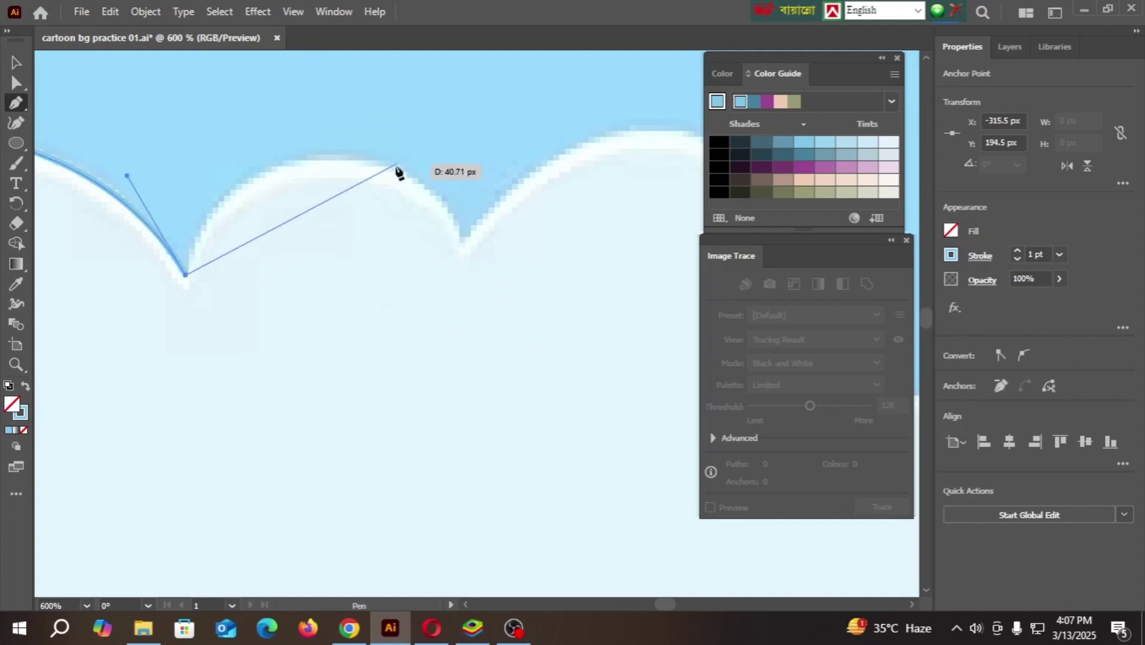
- Trace the small puff after the large central one with two curved segments, ending at the next notch with a shortened handle
drag(391, 170, 495, 214)
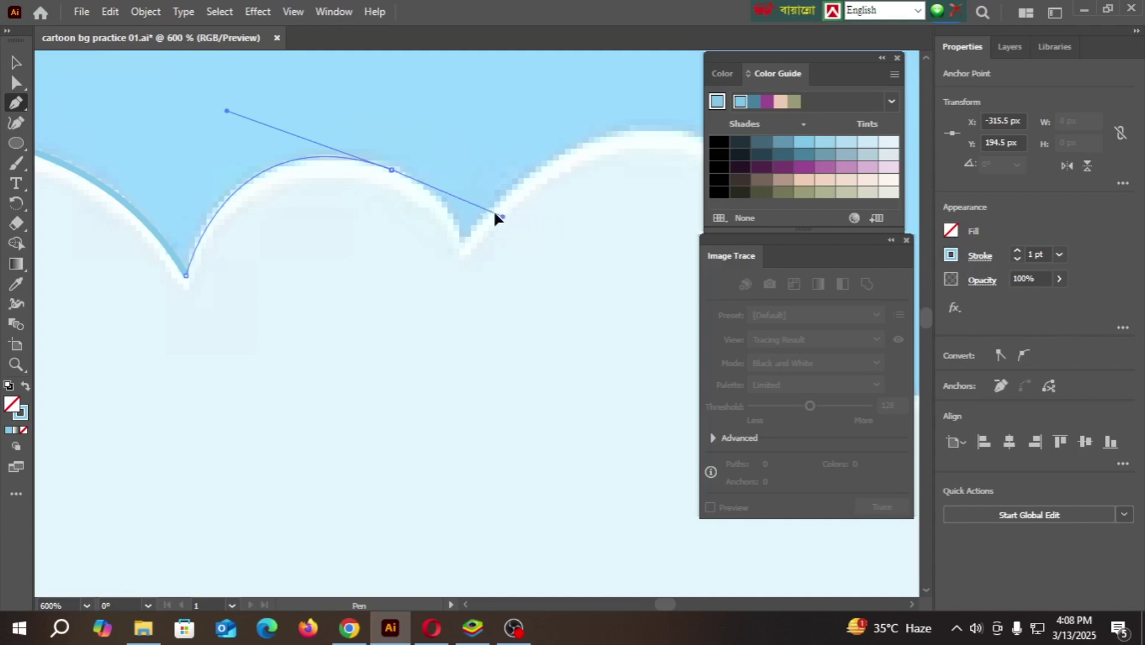
drag(420, 190, 410, 174)
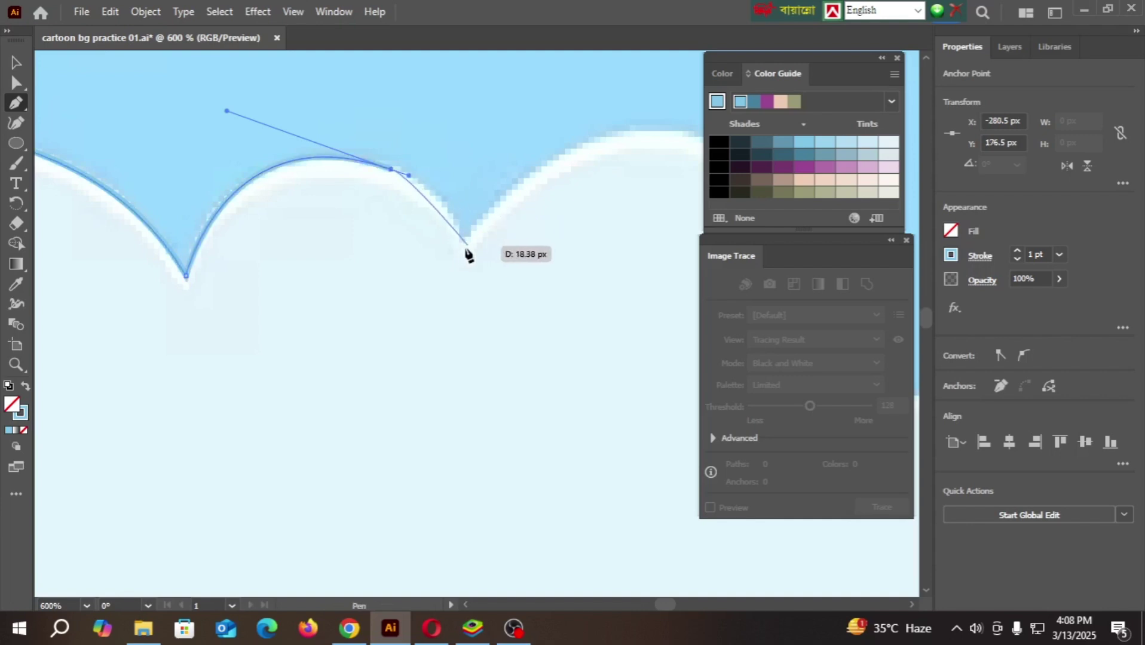
click(463, 241)
drag(464, 284, 475, 289)
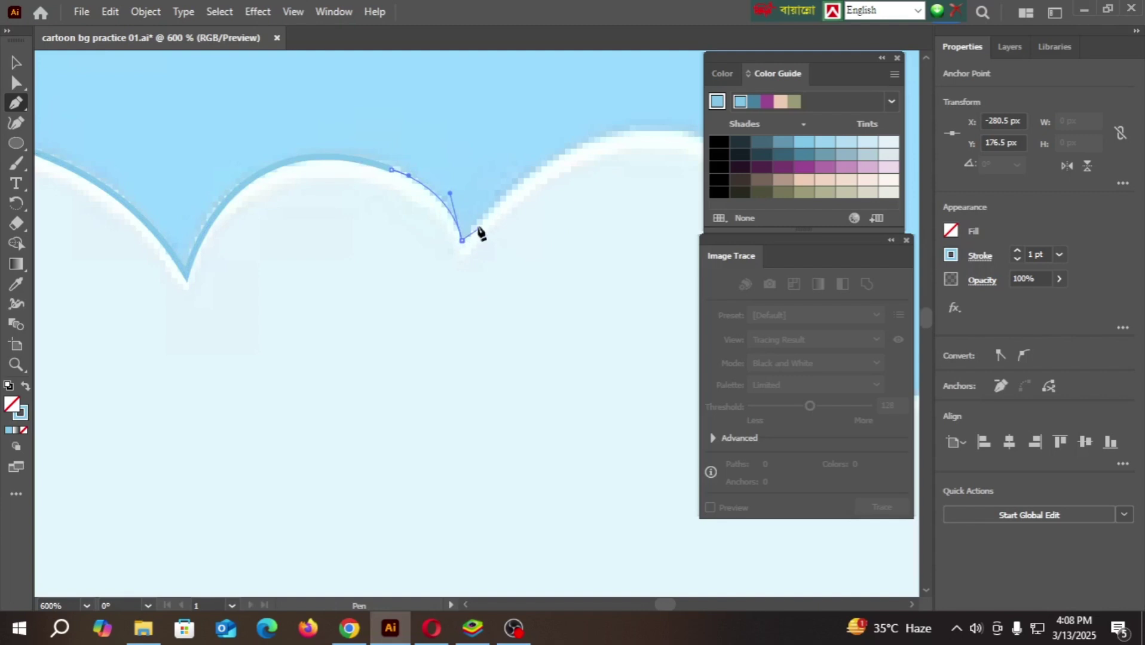
- Trace the puff after the small one over its top and down its right side to the notch, removing the outgoing handle there
drag(478, 230, 370, 258)
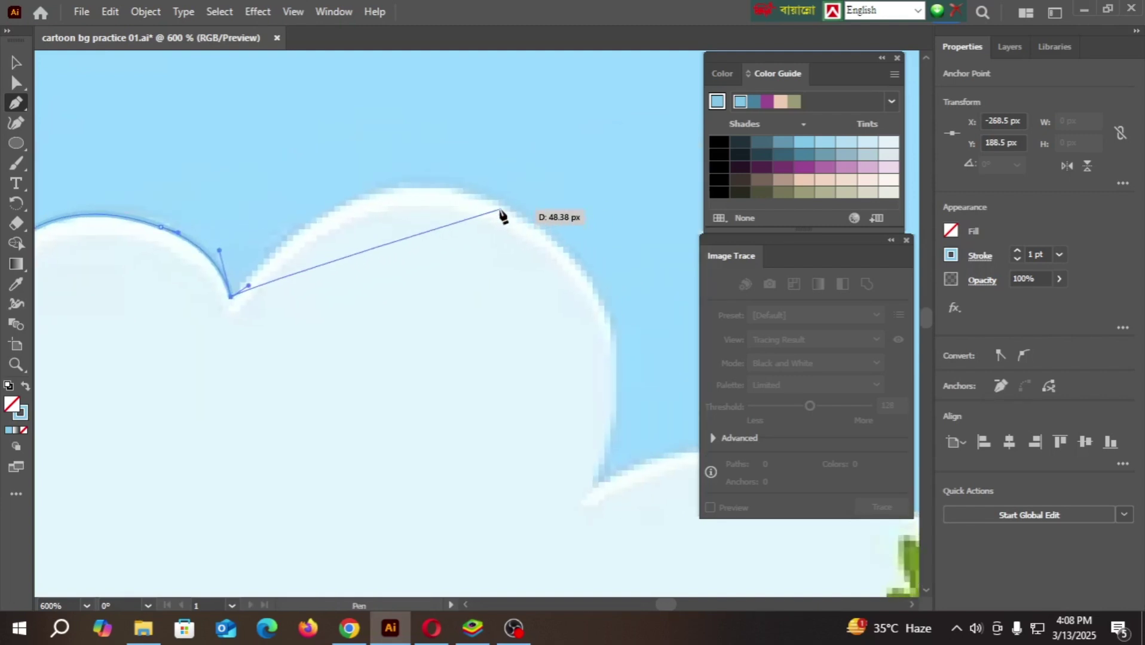
drag(501, 210, 540, 231)
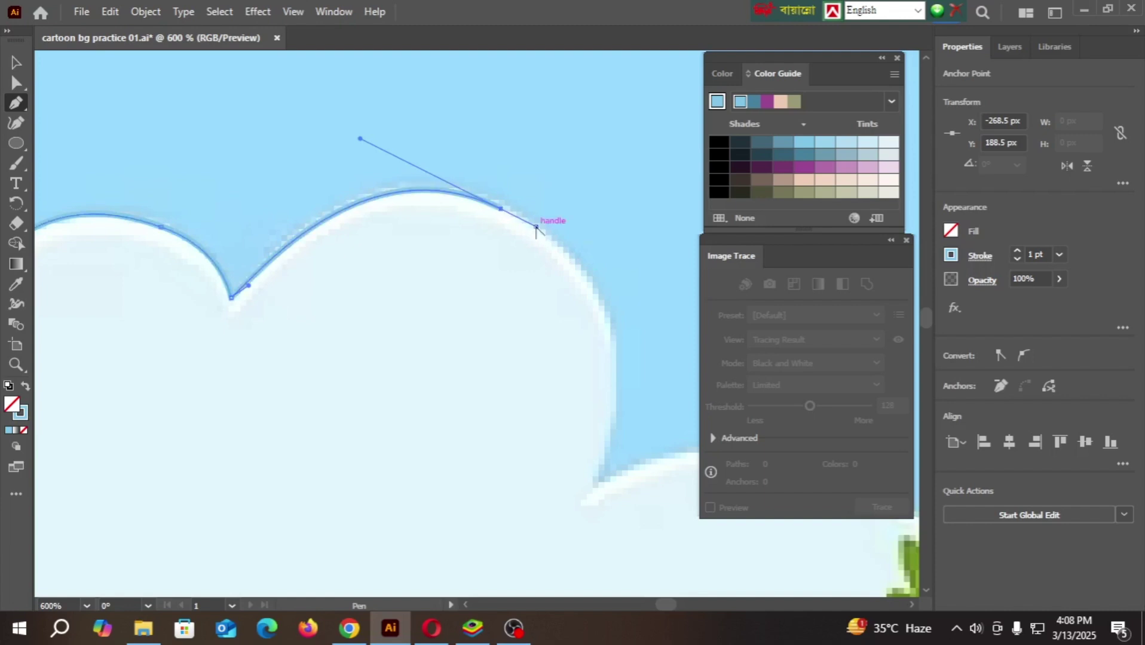
key(ctrl+minus)
key(ctrl+minus)
key(ctrl+minus)
key(ctrl+plus)
key(ctrl+plus)
key(ctrl+plus)
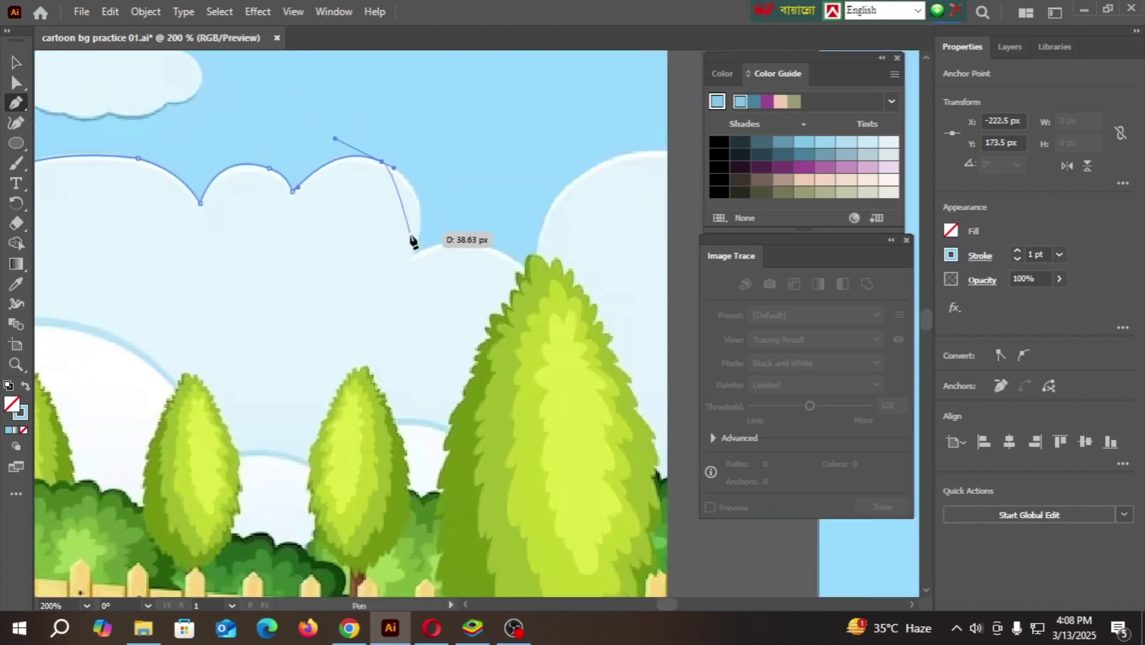
drag(410, 276, 370, 412)
click(410, 275)
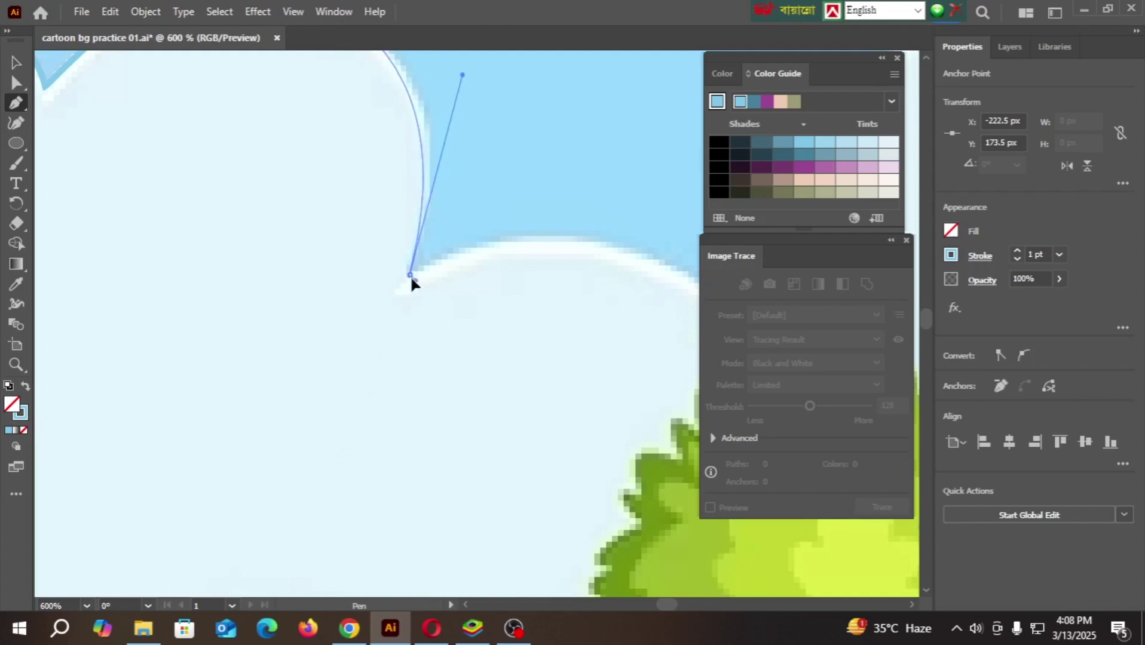
- Extend the cloud path with one curve over the low puff to the tip of the large right tree
key(ctrl+minus)
key(ctrl+minus)
key(ctrl+minus)
key(ctrl+minus)
key(ctrl+minus)
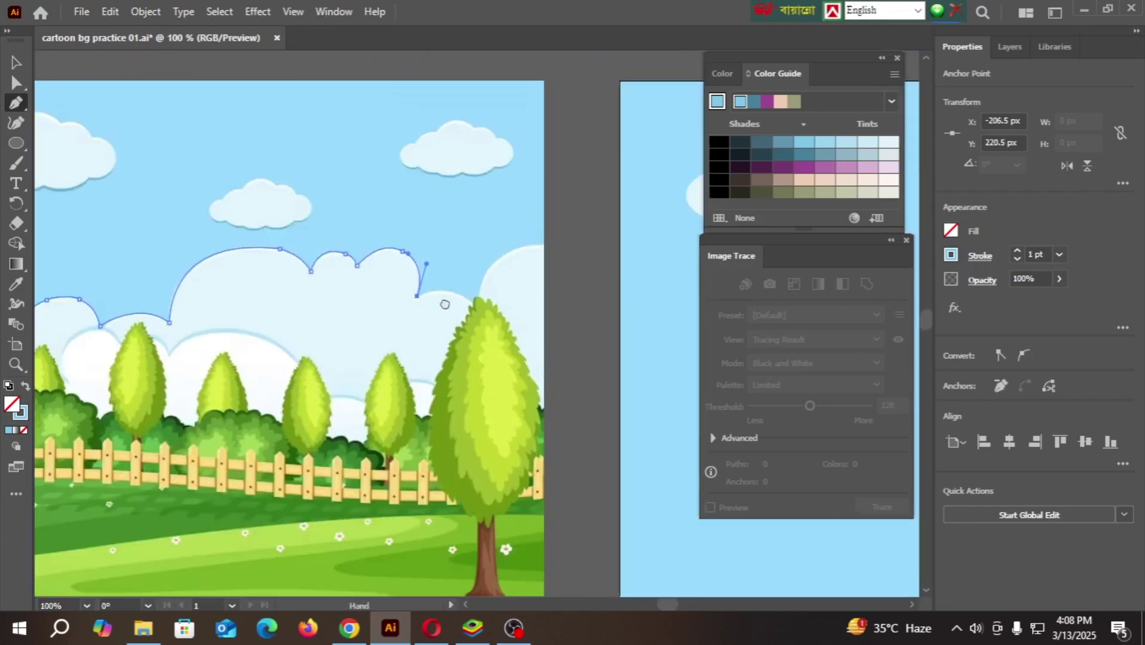
key(ctrl+plus)
key(ctrl+plus)
key(ctrl+plus)
scroll(340, 281, up, 2)
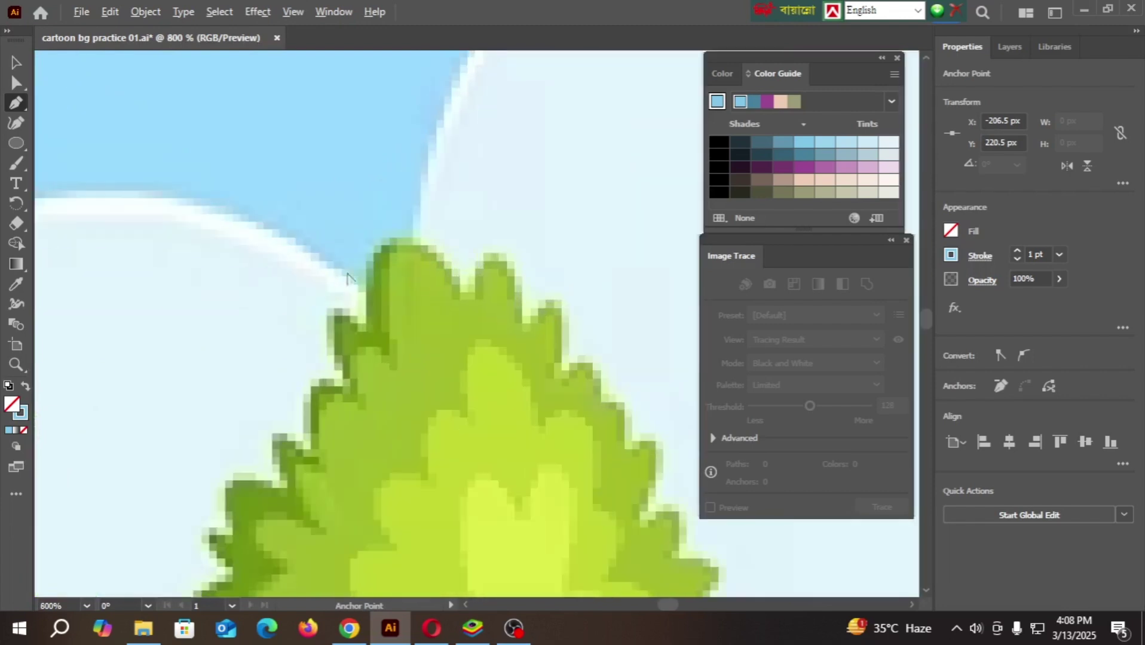
mouse_move(367, 286)
mouse_down()
mouse_move(432, 371)
mouse_move(487, 418)
mouse_move(524, 414)
mouse_move(387, 290)
mouse_up()
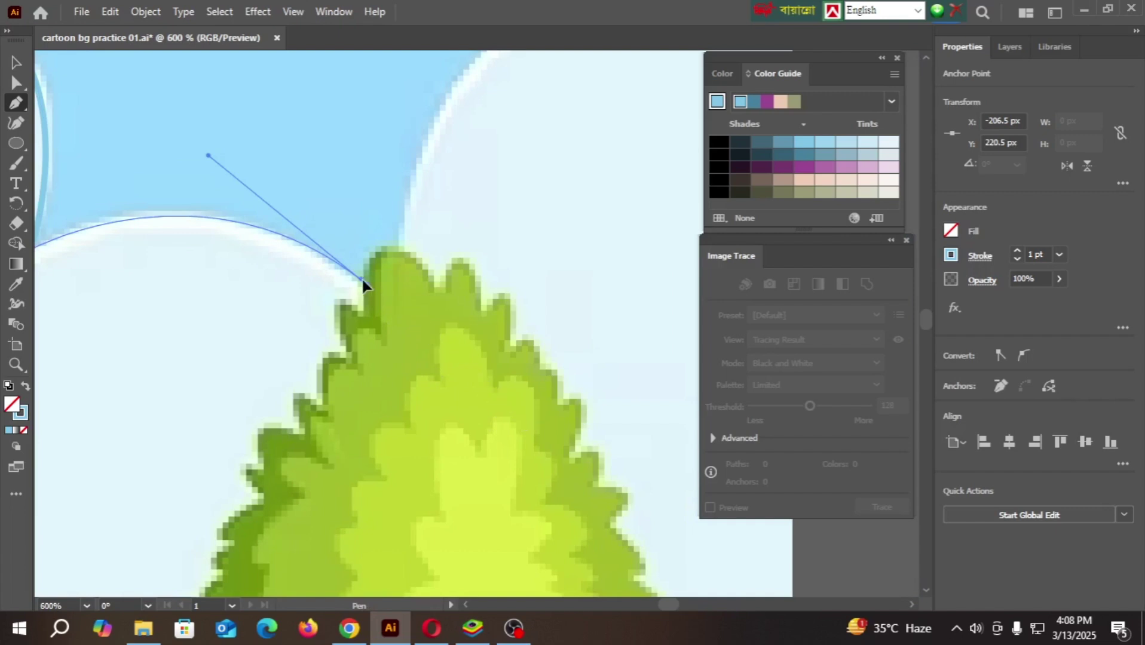
- Curve the cloud path from the tree tip over the last puff to the reference image's right edge
scroll(361, 277, down, 3)
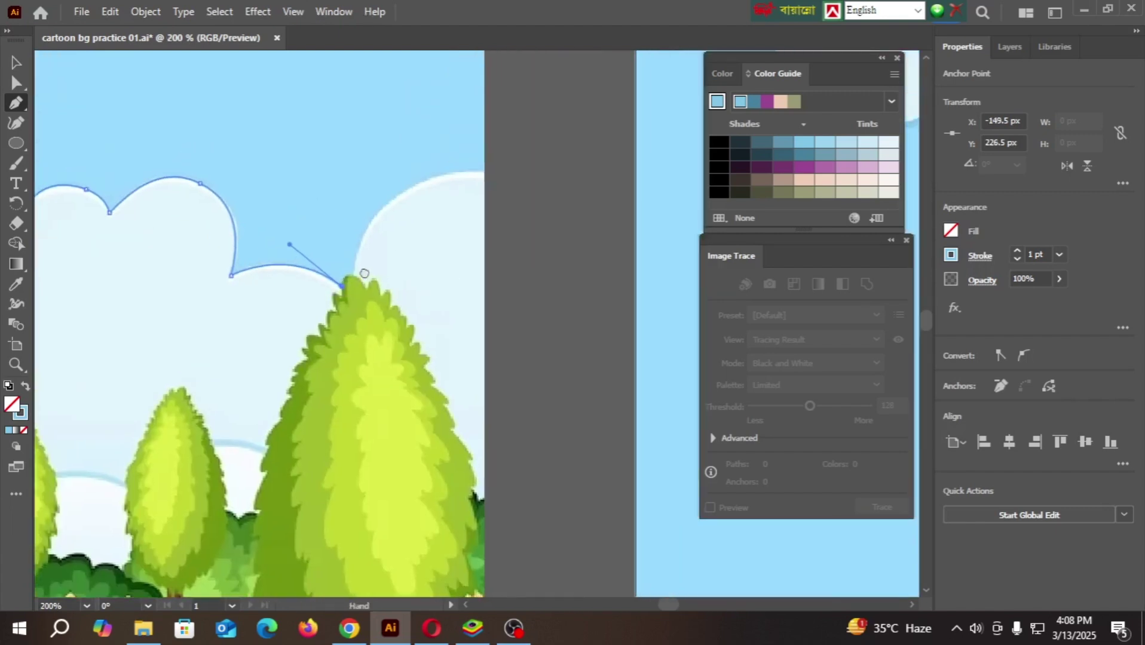
drag(364, 274, 336, 302)
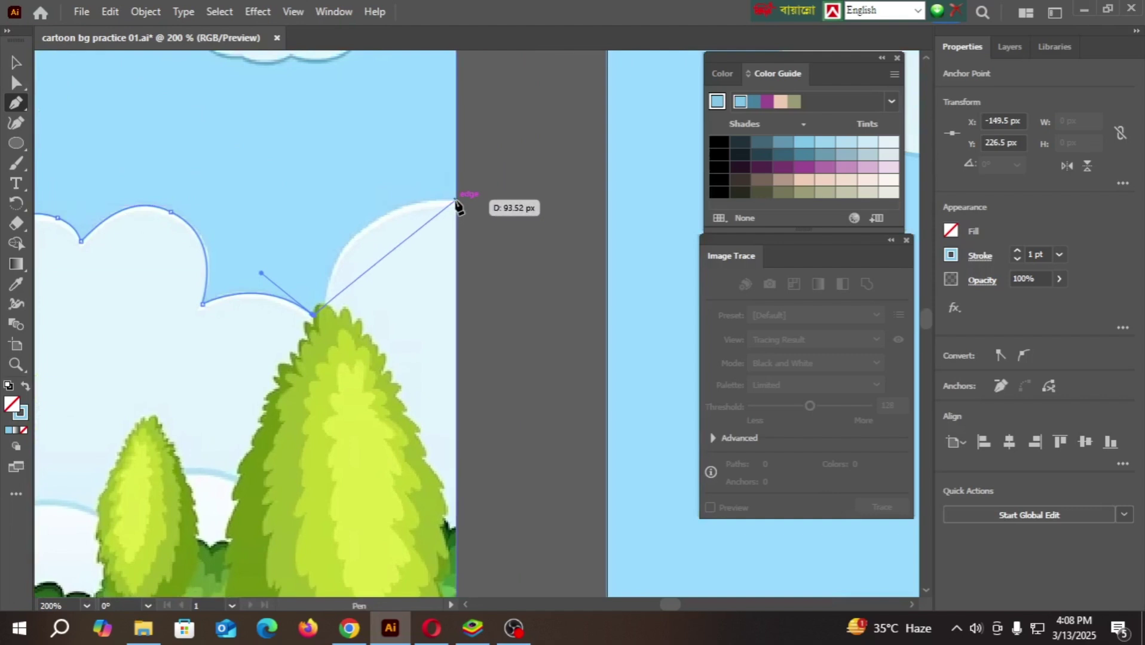
drag(455, 201, 486, 198)
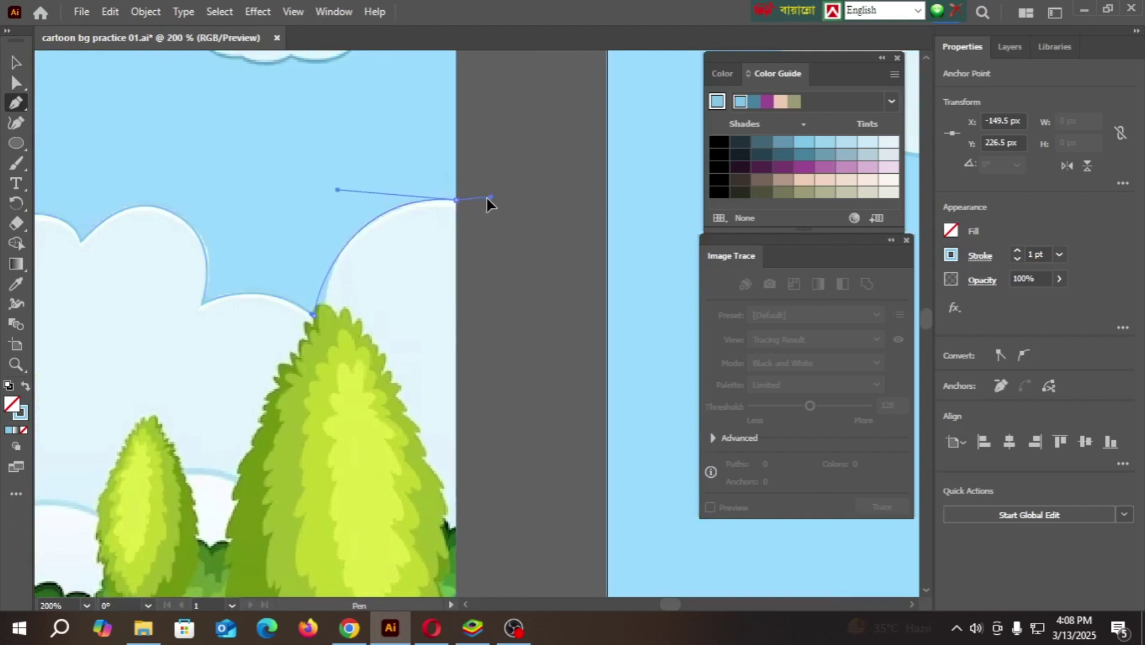
- Run the path down the image's right edge and straight back behind the bushes, and close it at the first puff
scroll(503, 209, down, 3)
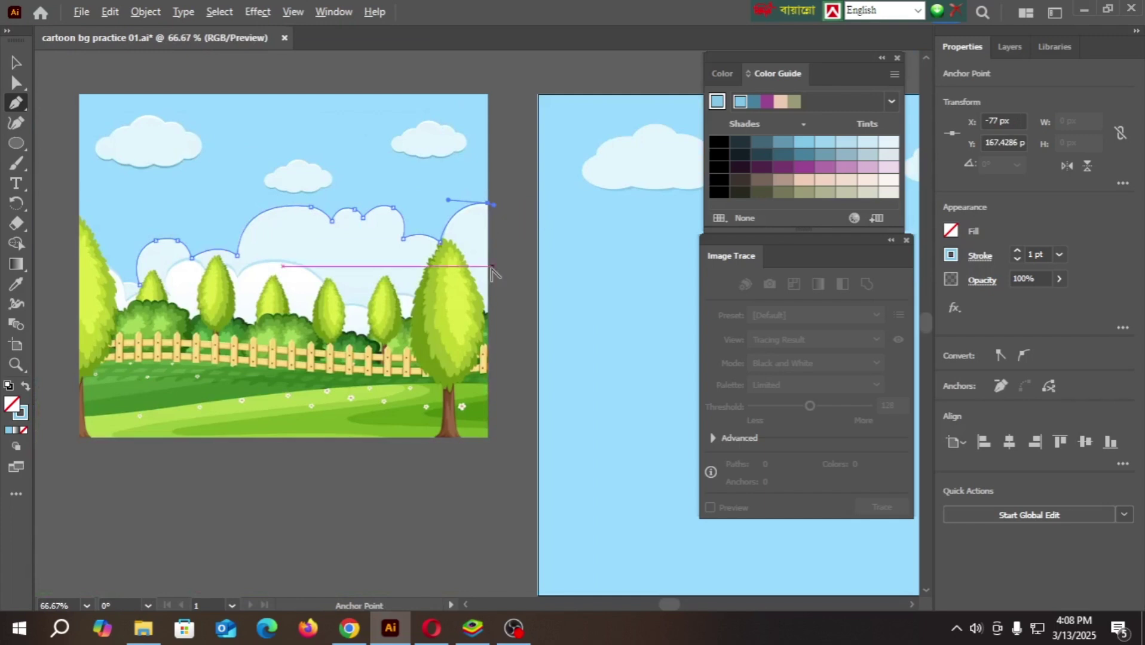
scroll(484, 269, up, 1)
scroll(481, 297, up, 1)
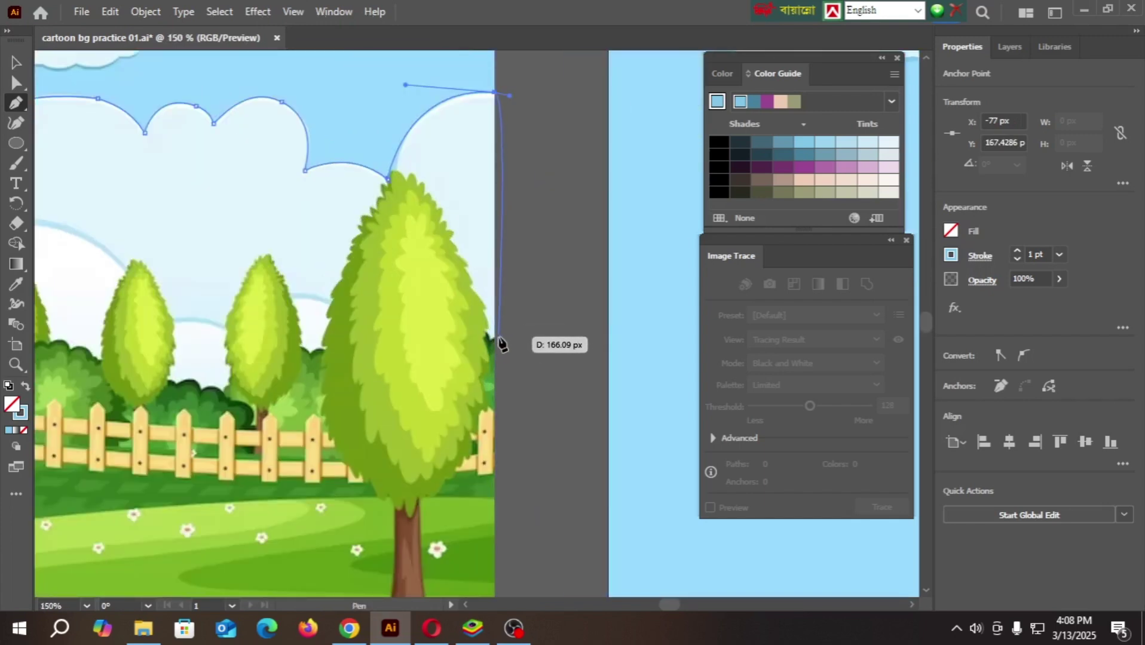
click(495, 335)
scroll(494, 332, down, 3)
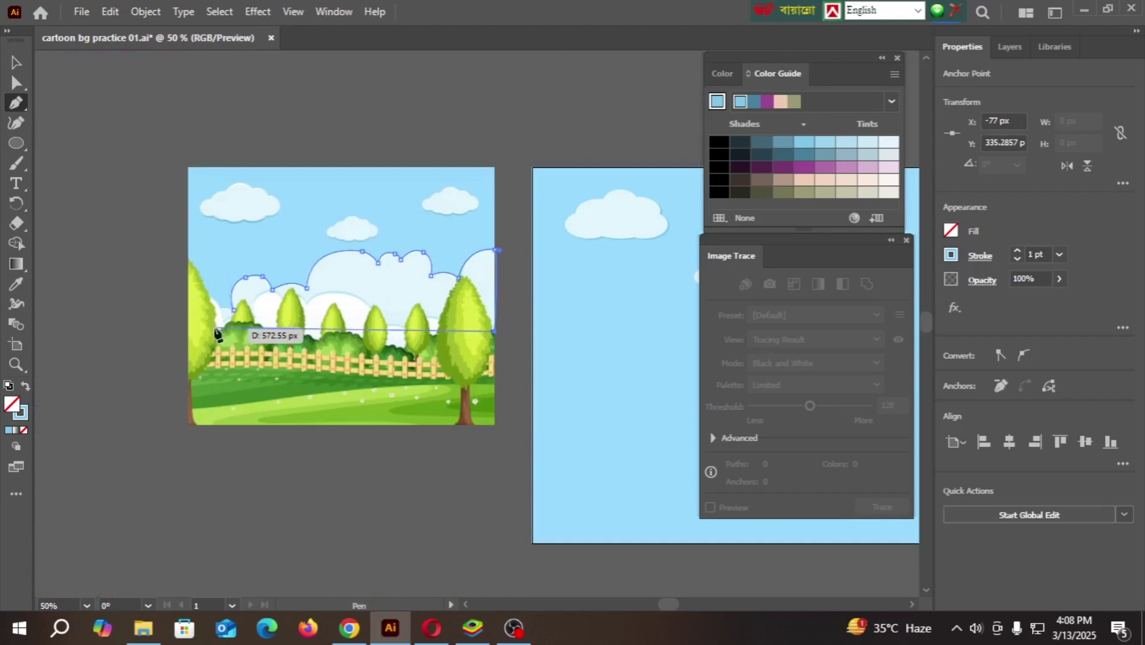
scroll(230, 327, up, 2)
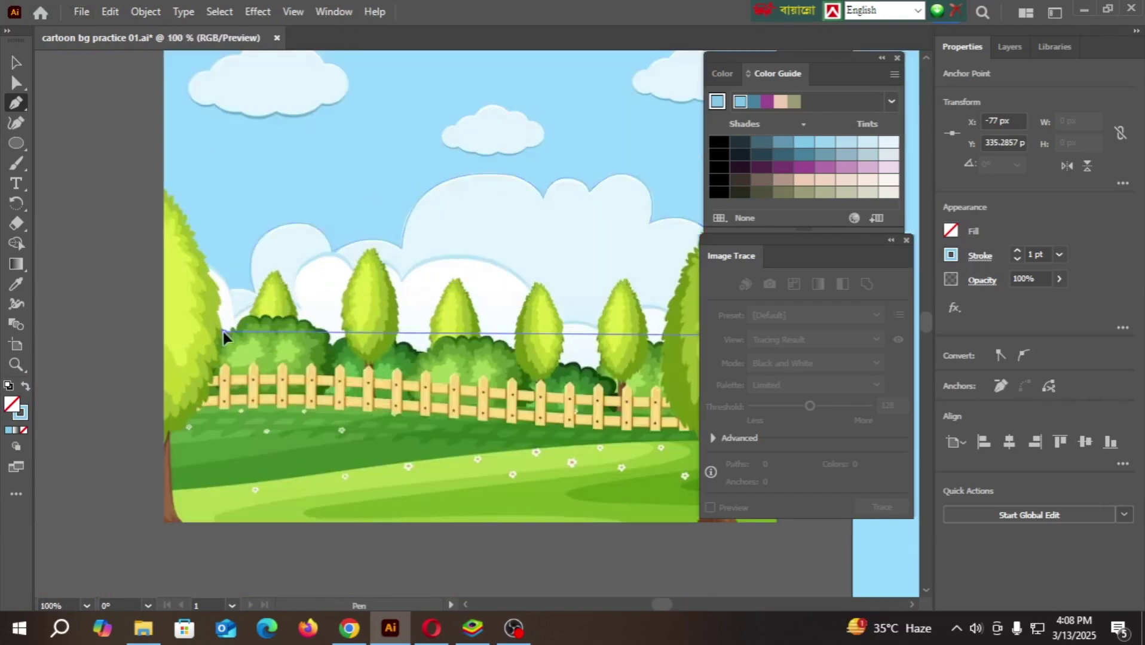
click(224, 333)
scroll(225, 311, up, 3)
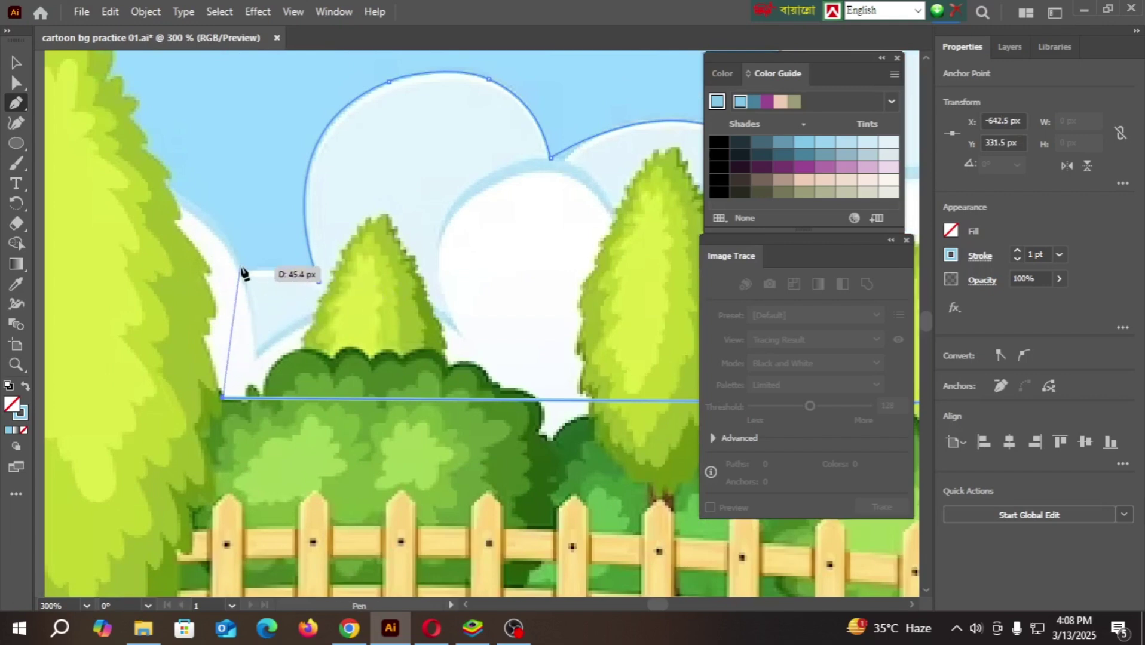
click(243, 268)
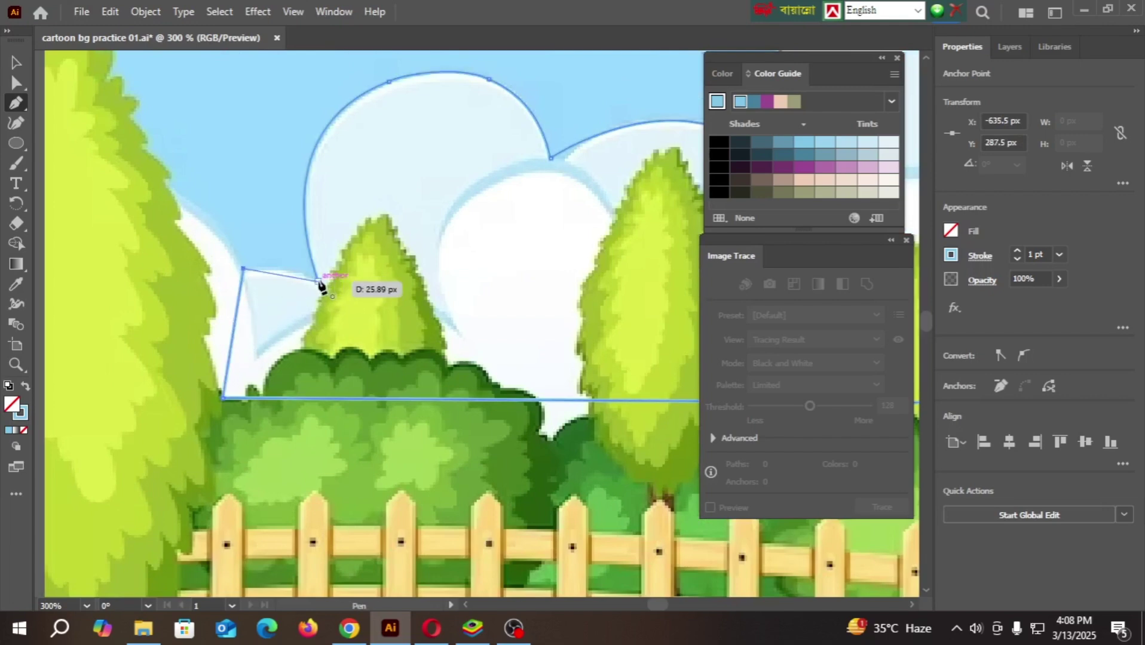
mouse_move(319, 285)
mouse_down()
mouse_move(358, 311)
mouse_move(329, 306)
mouse_up()
scroll(224, 280, down, 6)
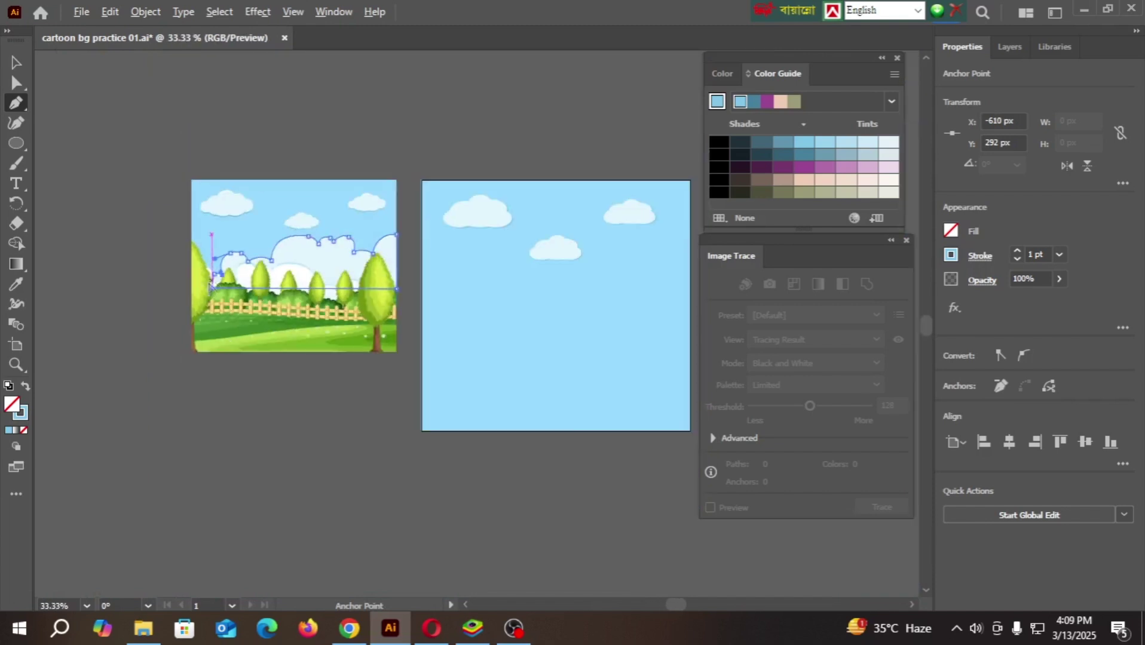
- Swap the closed cloud path's fill and stroke, and move the shape from the reference image onto the artboard
key(v)
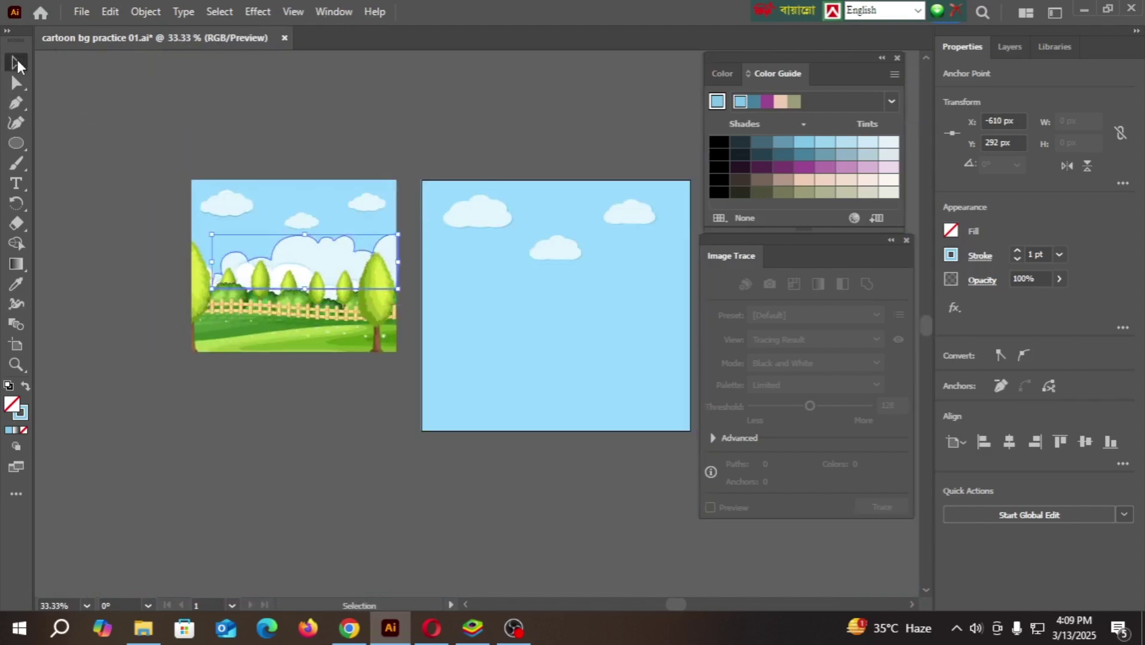
click(26, 387)
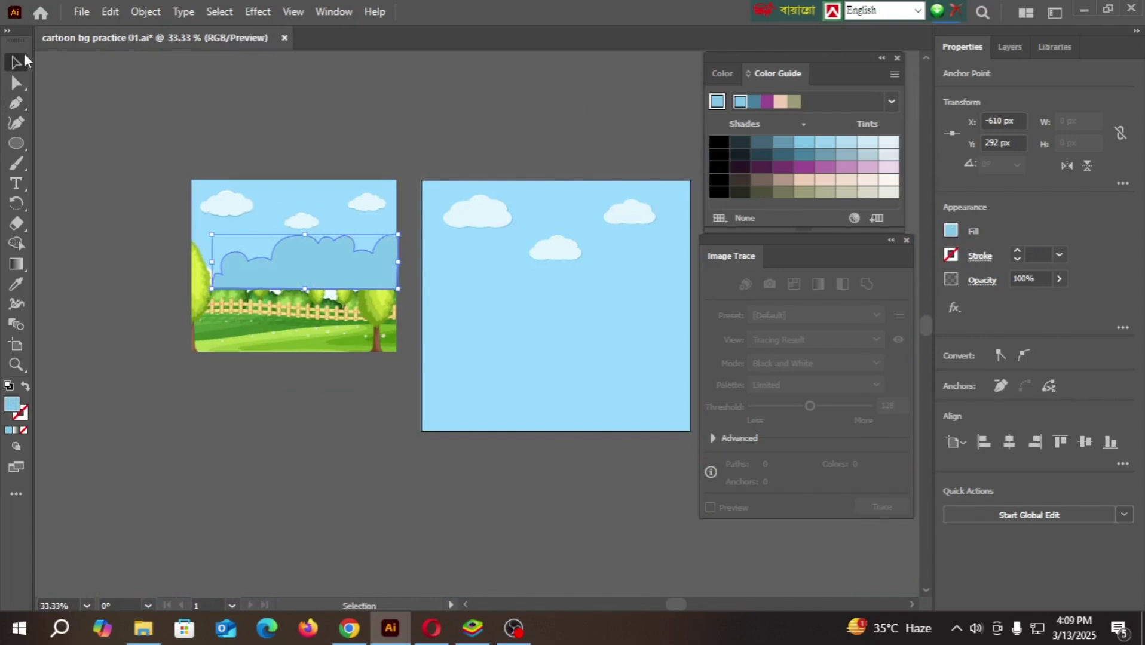
click(193, 380)
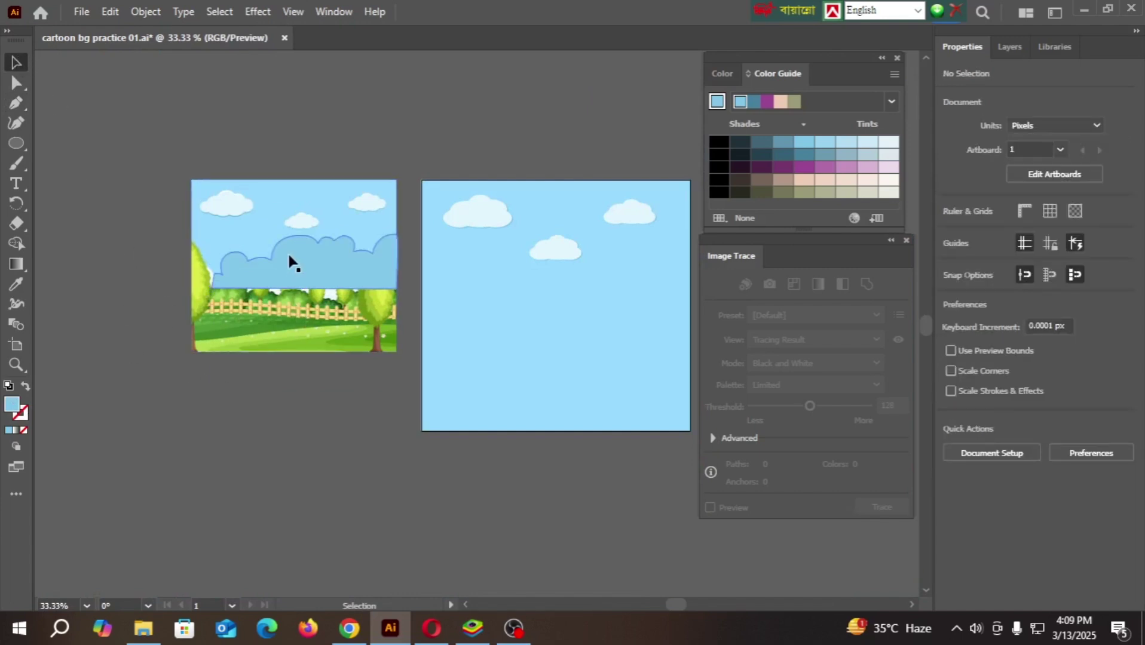
drag(290, 263, 585, 314)
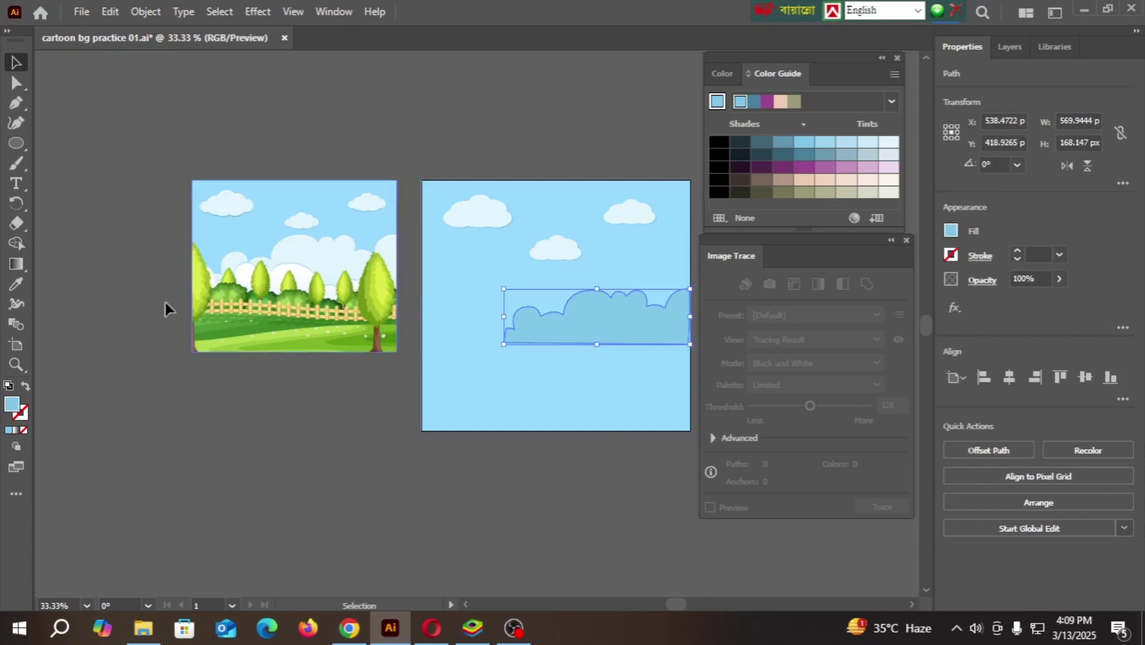
- Fill the moved cloud shape with the pale blue sampled from the large cloud in the reference image
click(14, 285)
scroll(326, 242, up, 2)
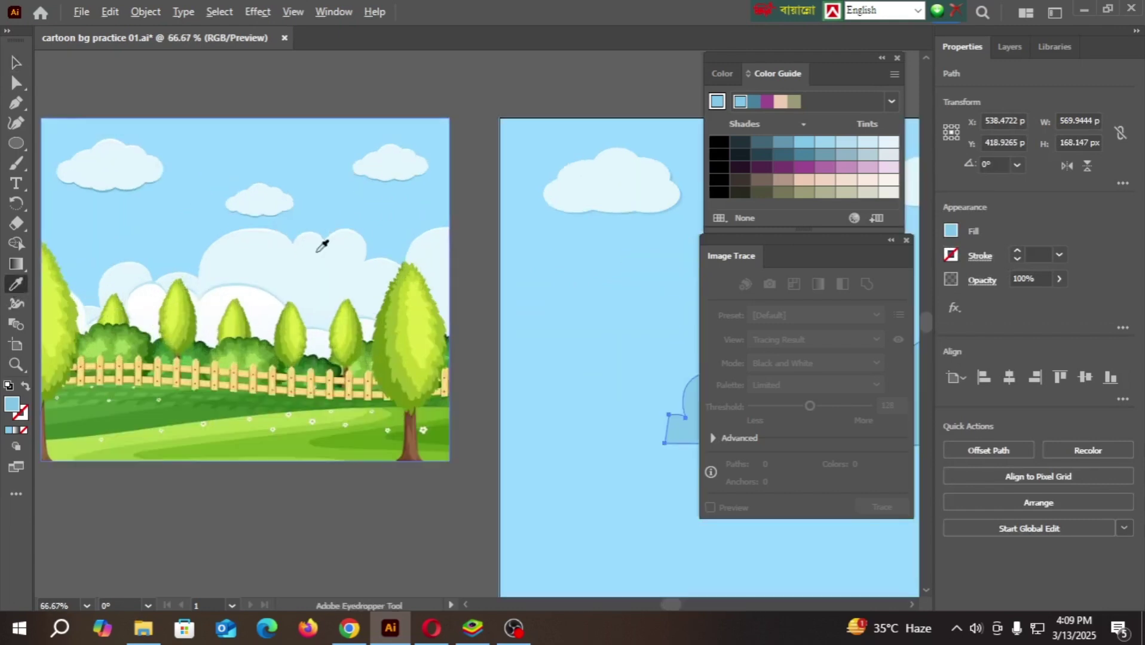
click(282, 248)
scroll(265, 260, down, 3)
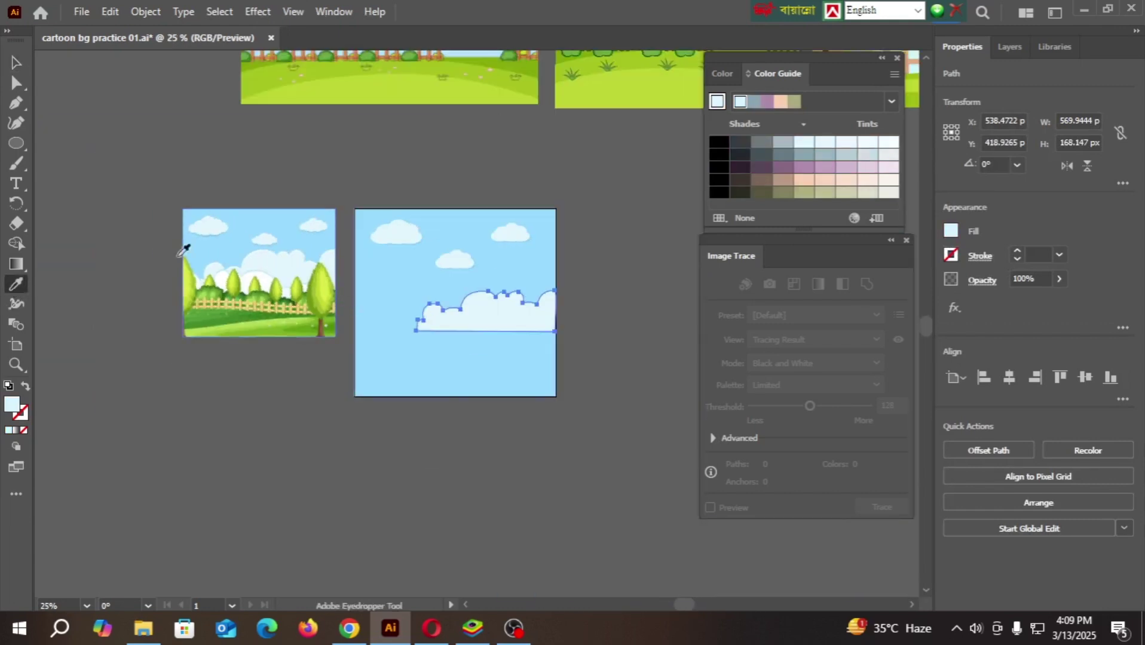
- Scale the cloud shape up proportionally to about 813 x 240 px so it nearly spans the artboard's width
key(v)
scroll(396, 326, up, 2)
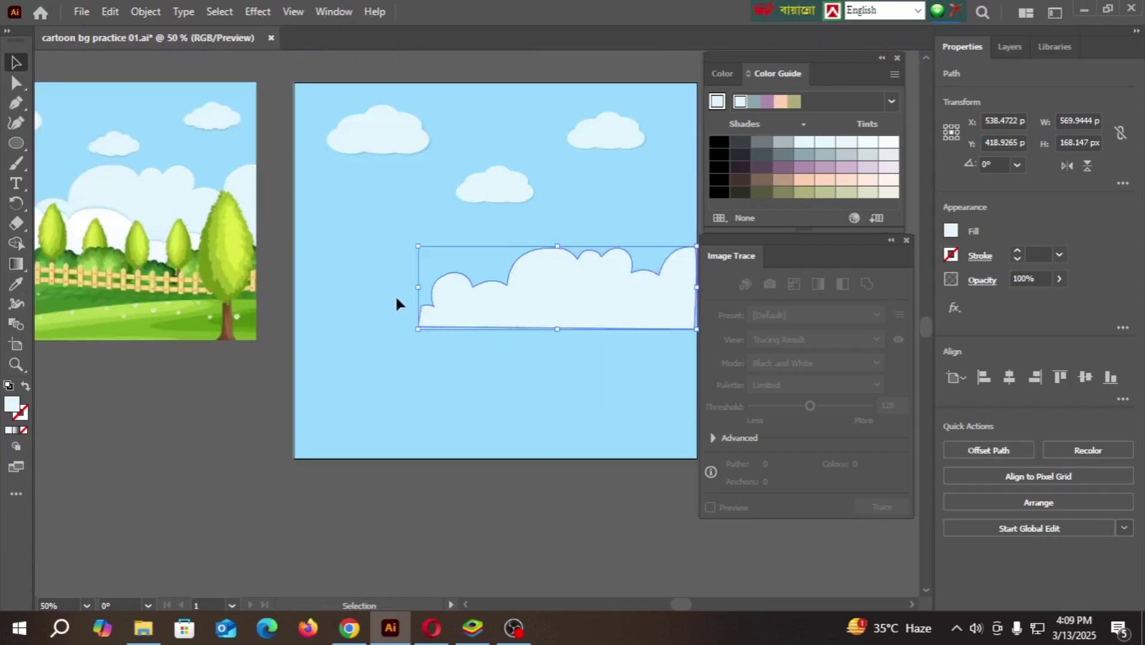
drag(419, 245, 298, 212)
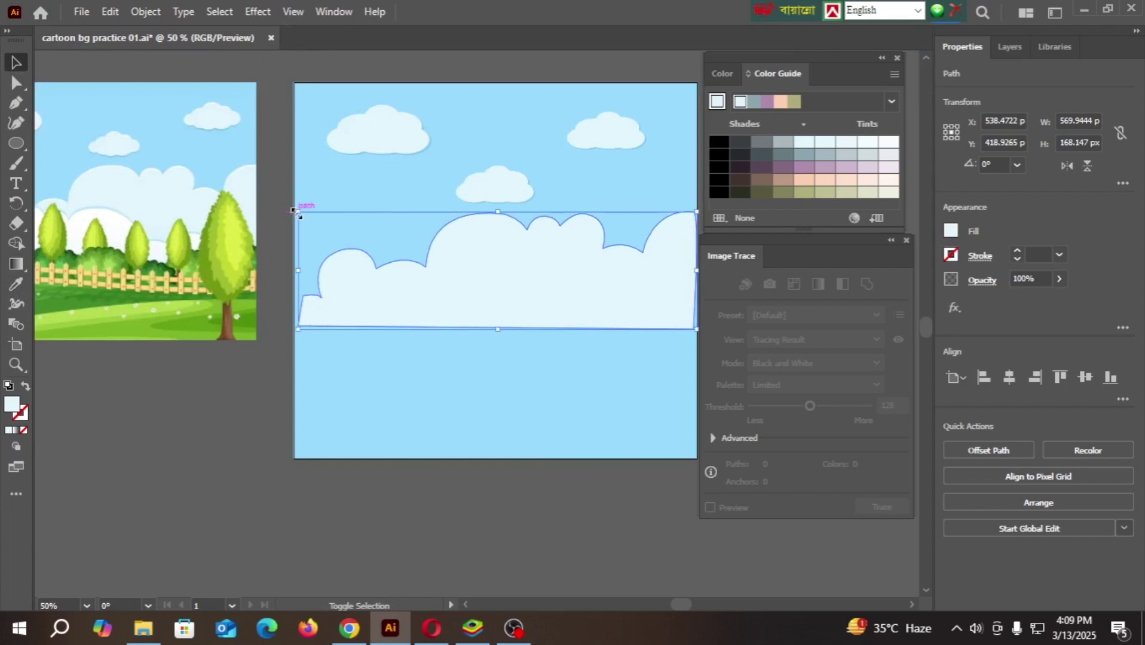
click(167, 424)
scroll(365, 388, down, 1)
scroll(217, 306, down, 1)
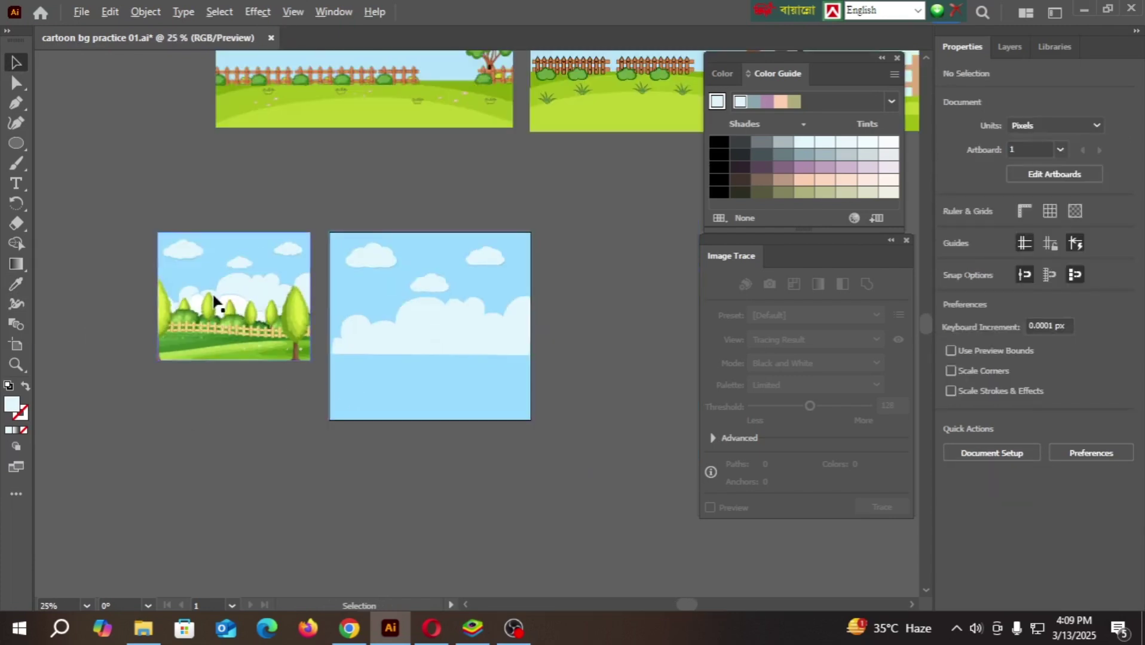
- Duplicate the large cloud shape and place the copy about 79 px below the original
scroll(235, 278, up, 4)
scroll(304, 245, up, 2)
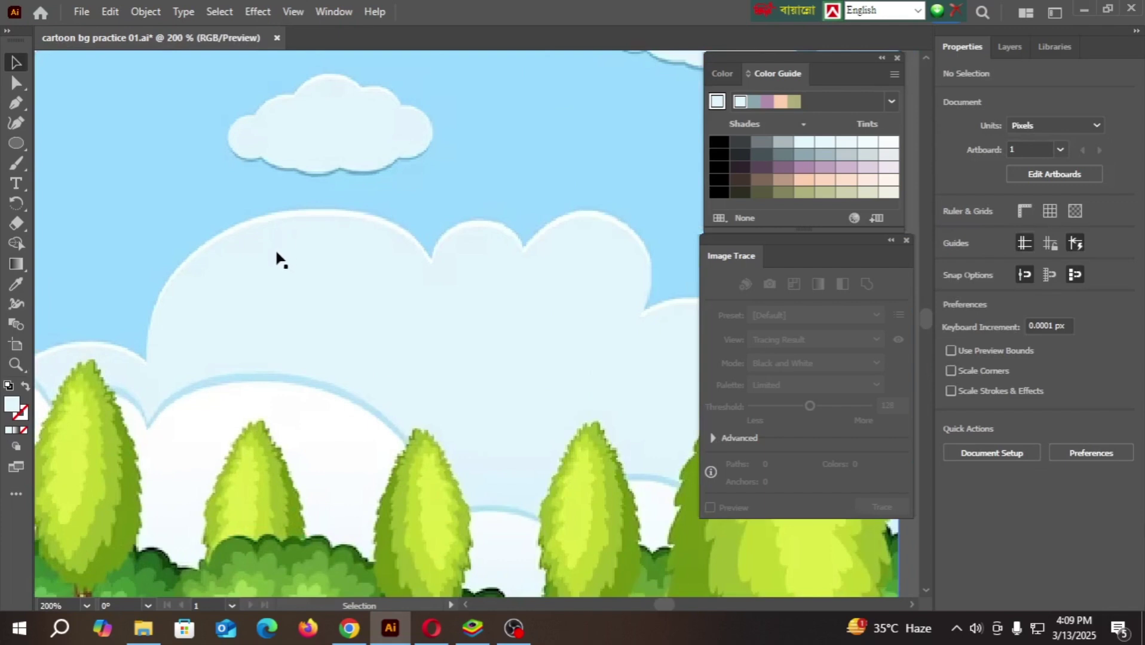
scroll(281, 286, down, 3)
scroll(493, 455, down, 3)
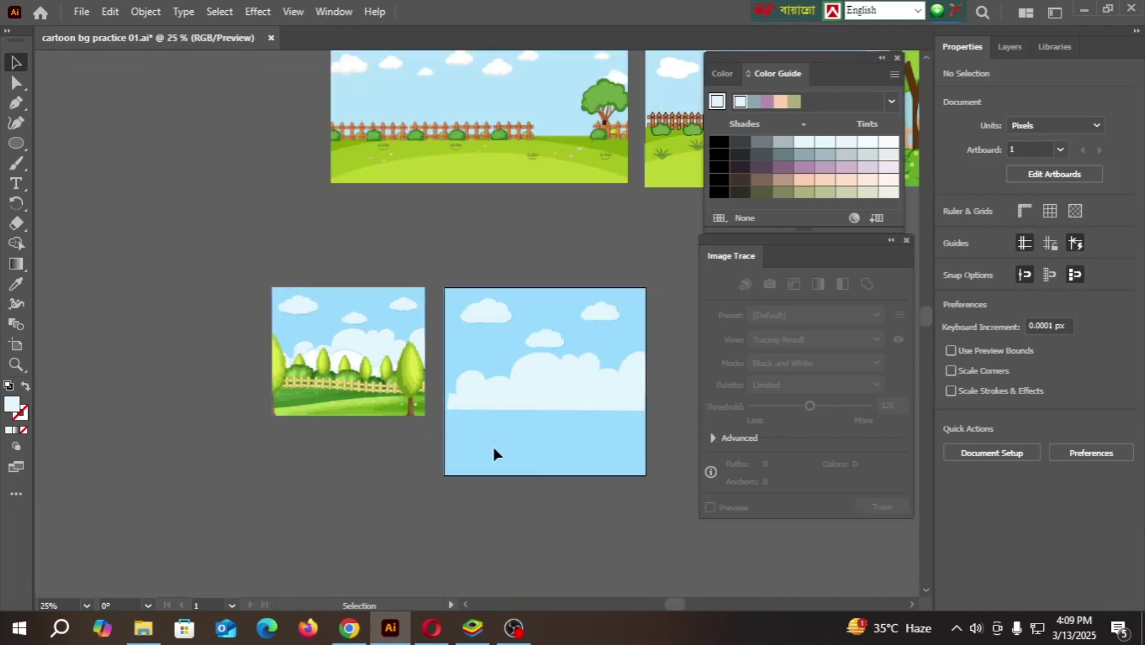
scroll(585, 449, up, 2)
click(486, 336)
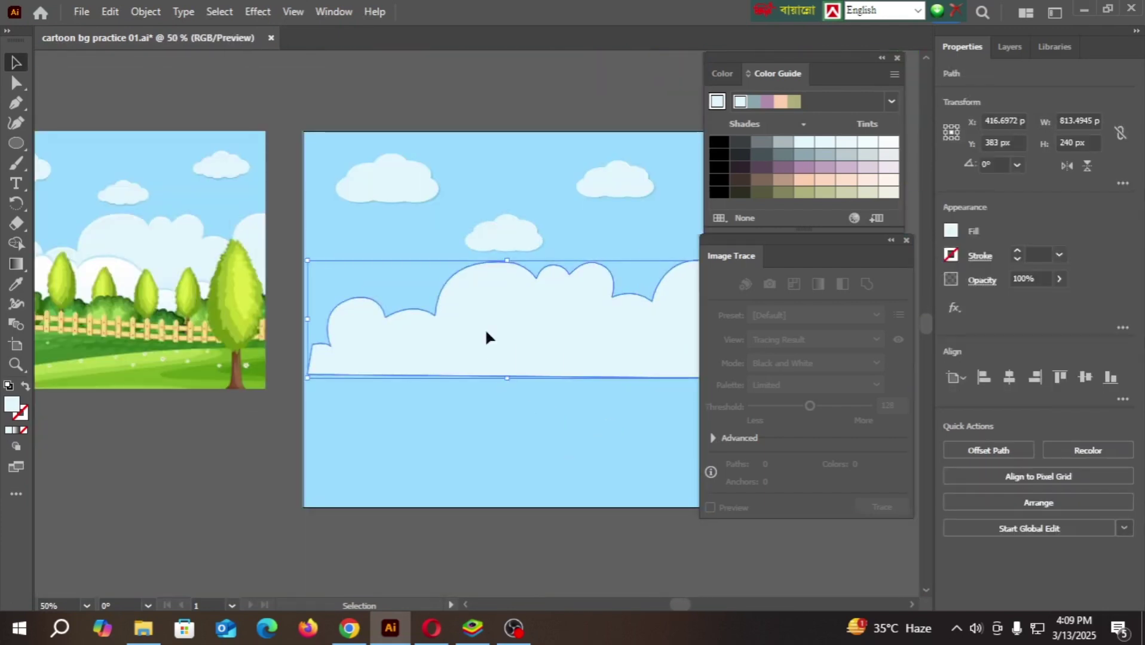
drag(486, 338, 490, 377)
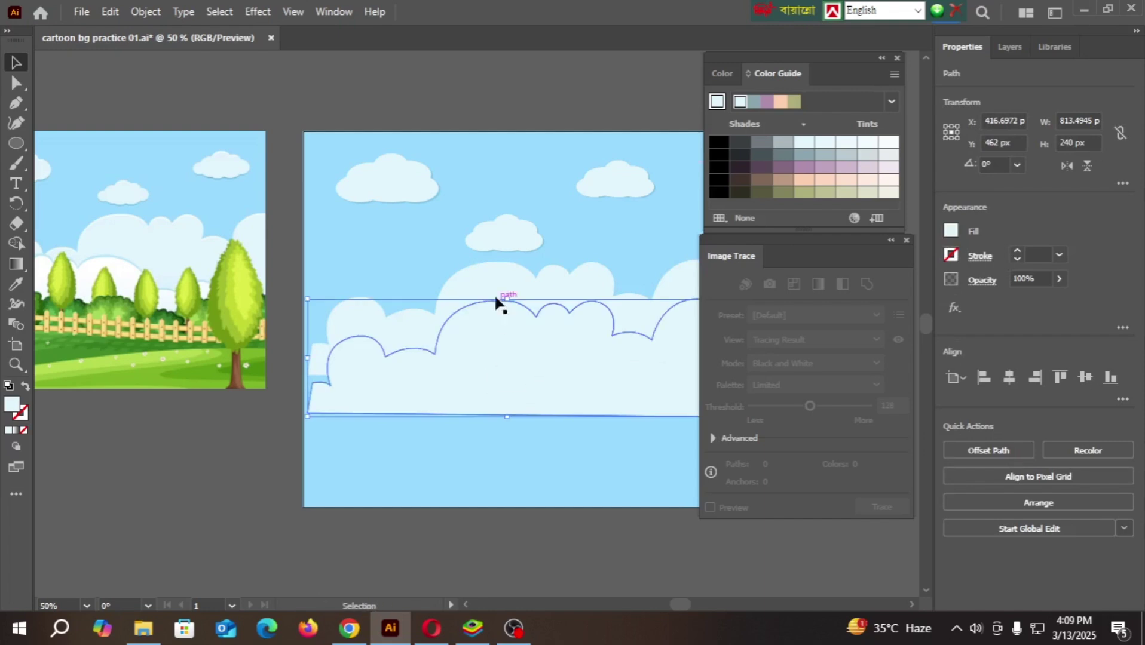
key(ctrl+z)
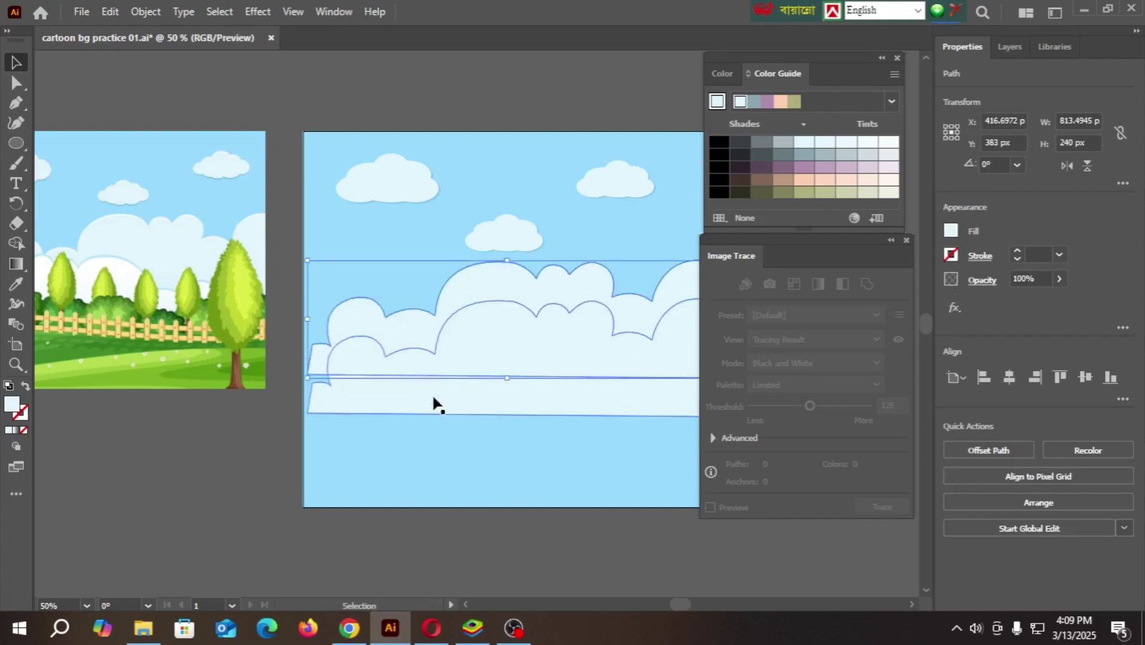
- Fill the upper of the two large overlapping cloud shapes with white (#FFFFFF)
click(412, 472)
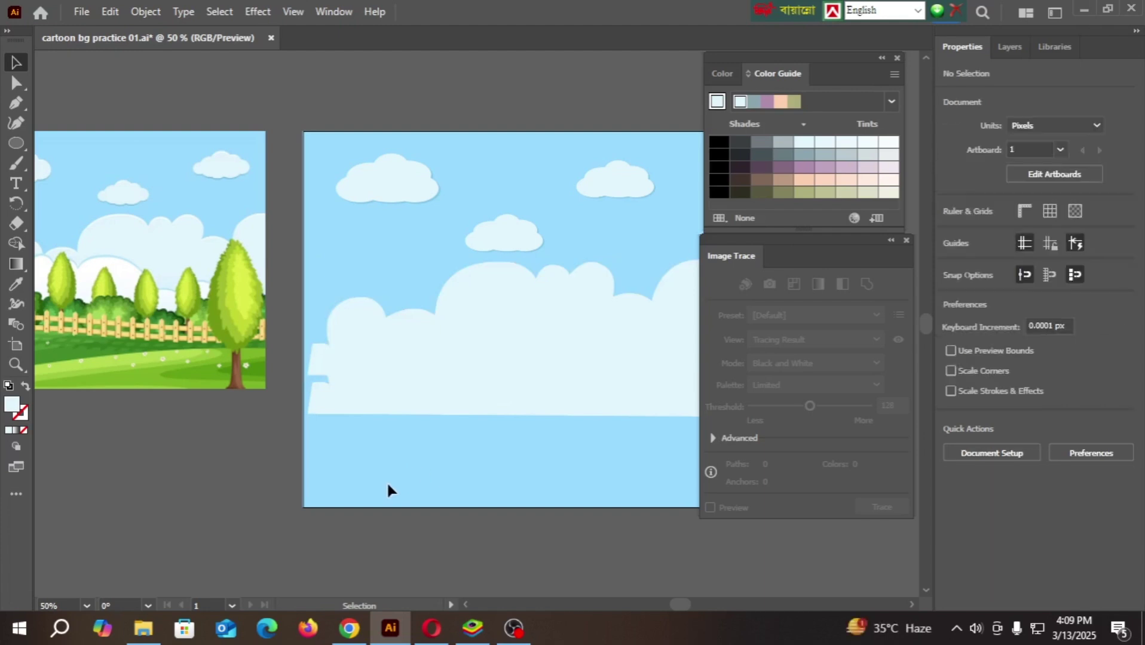
click(391, 408)
click(471, 434)
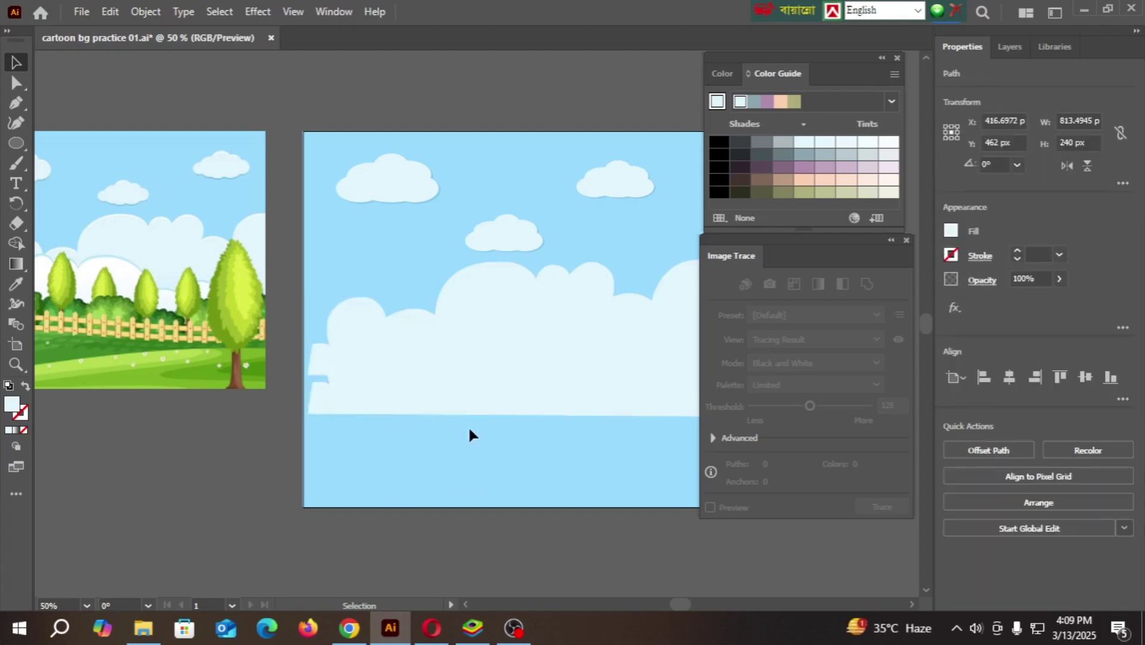
click(480, 280)
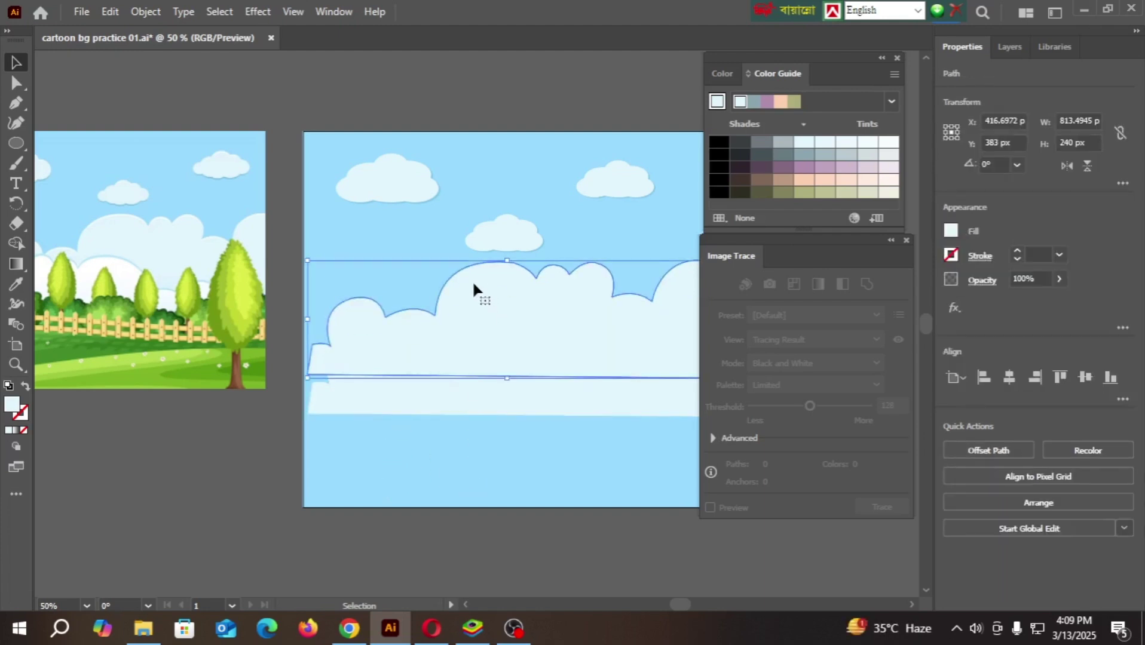
double_click(12, 408)
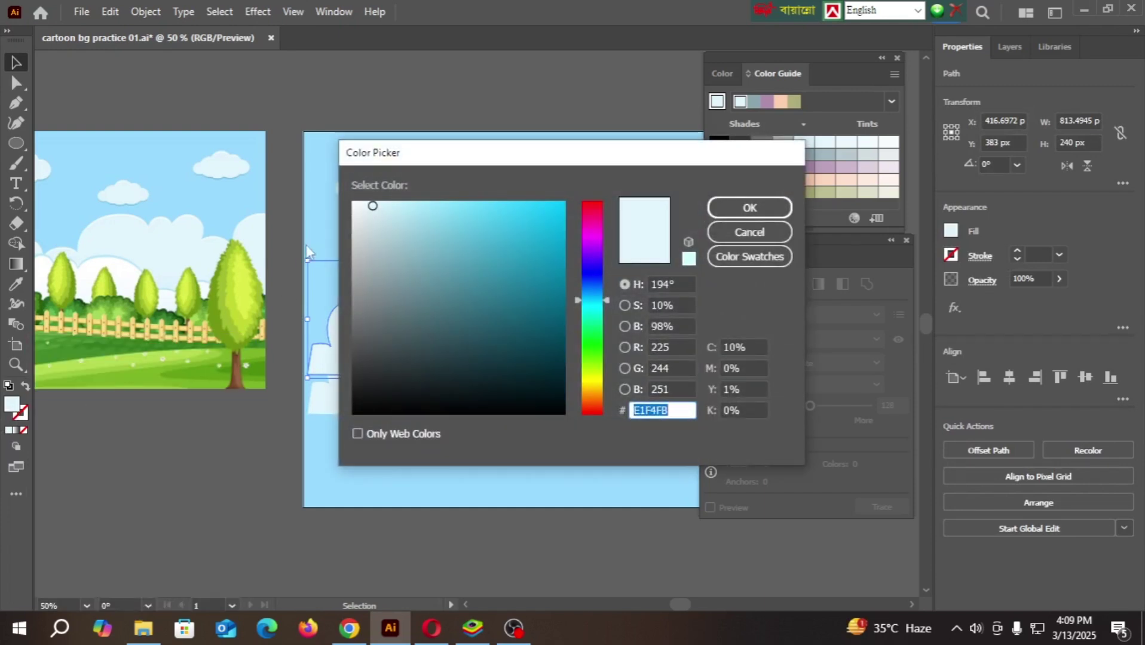
drag(371, 207, 348, 199)
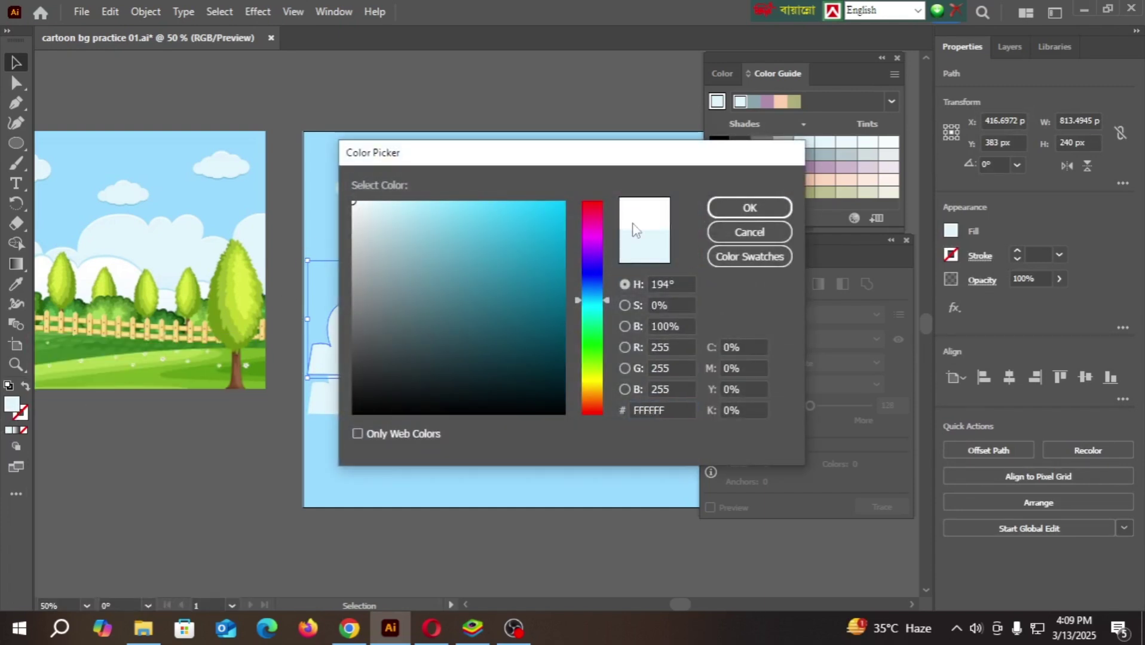
click(750, 208)
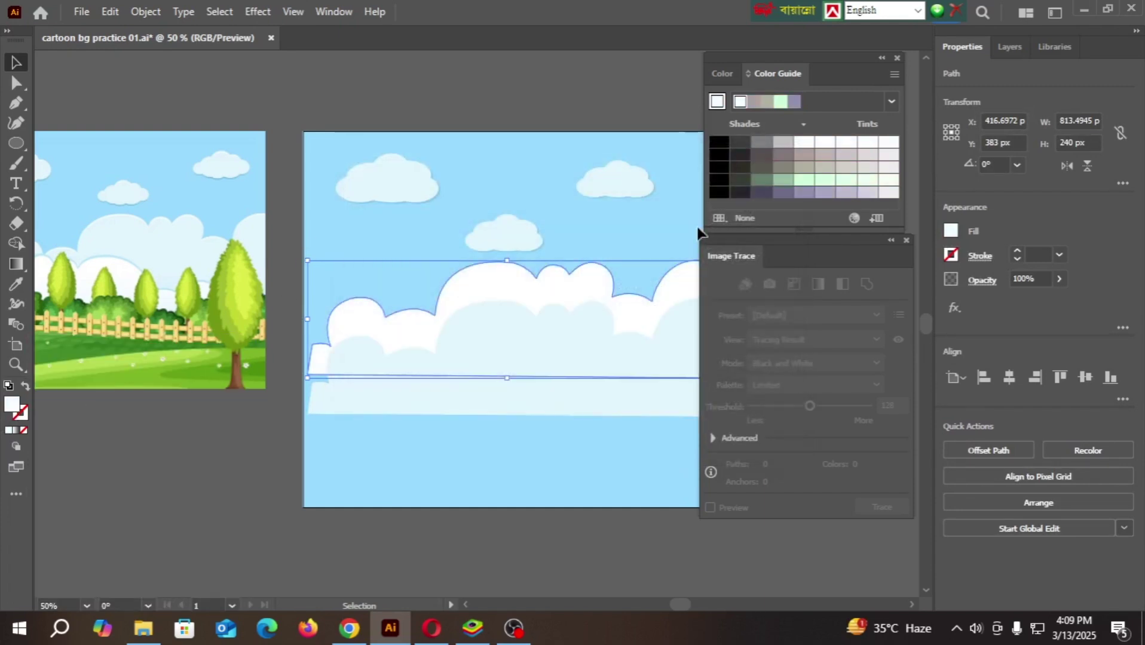
click(198, 448)
- Nudge the pale blue cloud copy up about 71 px and left 7 px, leaving a thin white rim from the shape behind
click(538, 369)
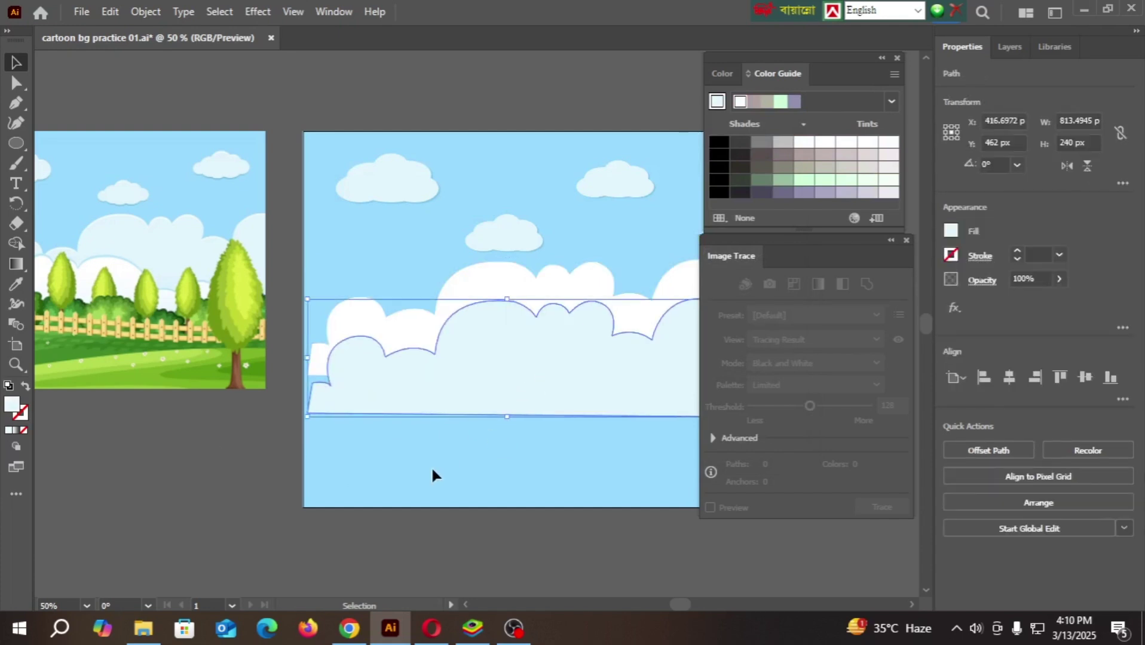
key(shift+Up)
key(shift+Up)
key(shift+Up)
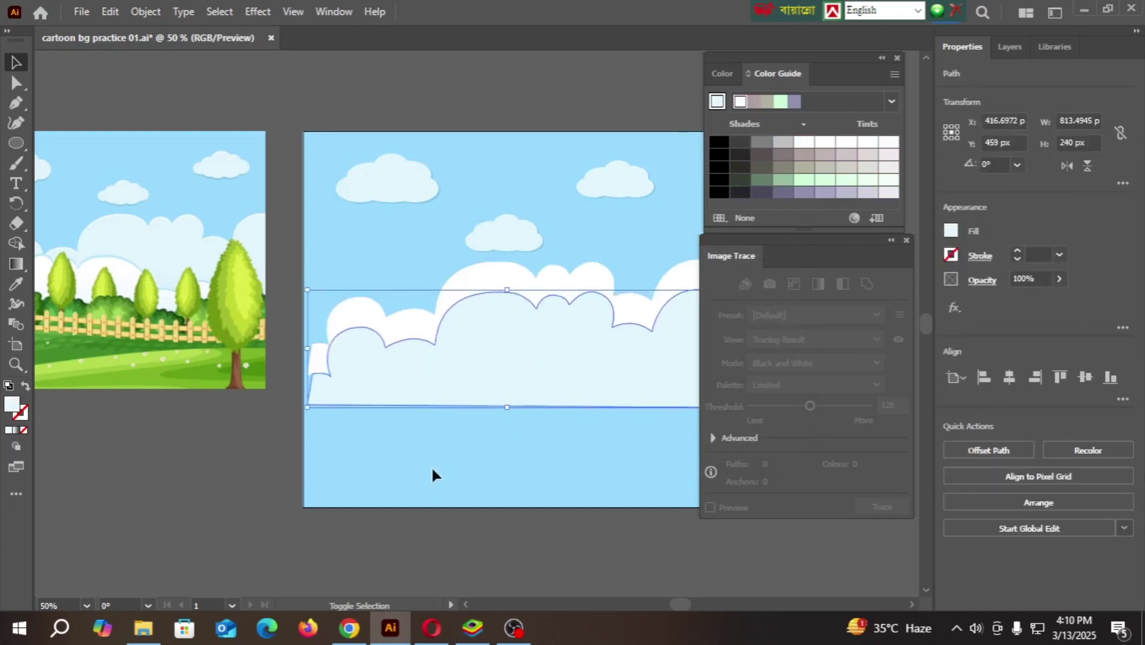
key(Up)
key(Up)
key(Up)
key(Up)
key(Up)
key(Up)
key(Up)
key(Up)
key(Up)
key(Up)
key(Up)
key(Up)
key(Up)
key(Up)
key(Up)
key(Up)
key(Up)
key(Up)
key(Up)
key(Up)
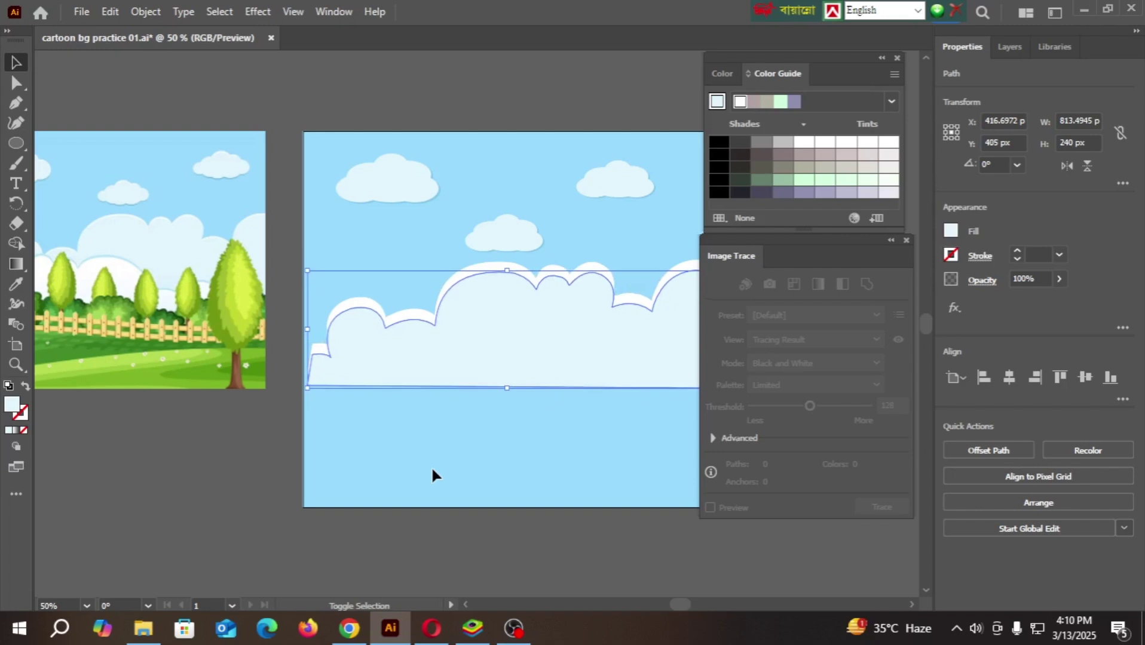
key(Up)
key(Up)
key(Up)
key(Up)
key(Up)
key(Up)
key(Up)
key(Up)
key(Up)
key(Up)
key(Up)
key(Up)
key(Up)
key(Up)
key(Up)
key(Up)
key(Up)
key(Up)
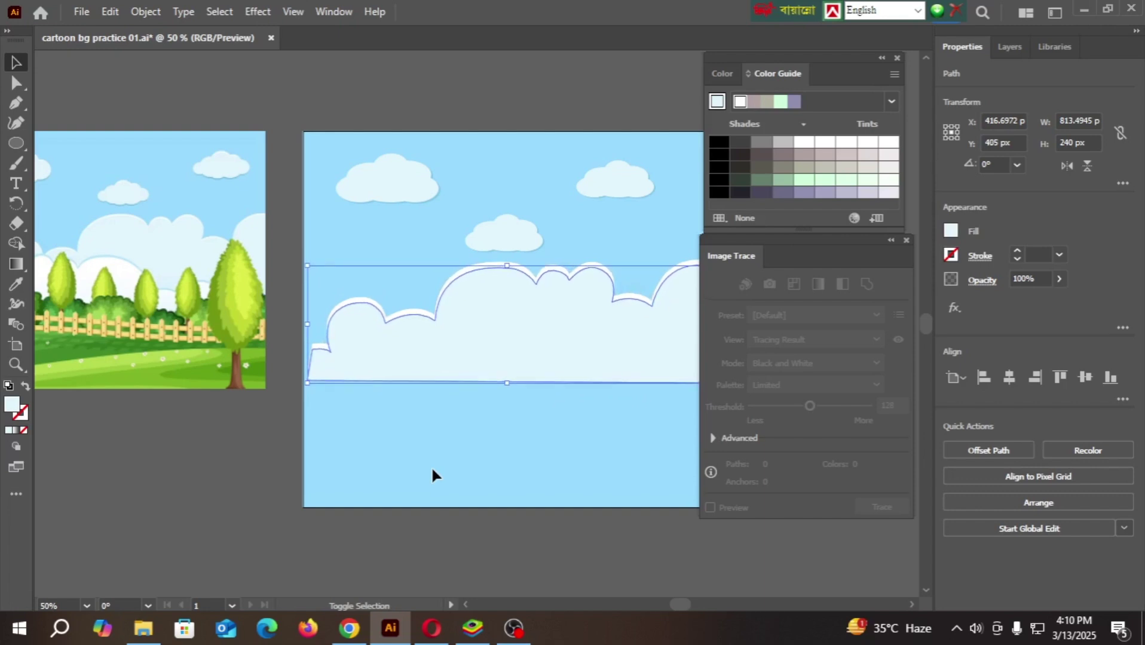
key(Up)
key(Up)
key(Up)
key(Up)
key(Up)
key(Up)
key(Left)
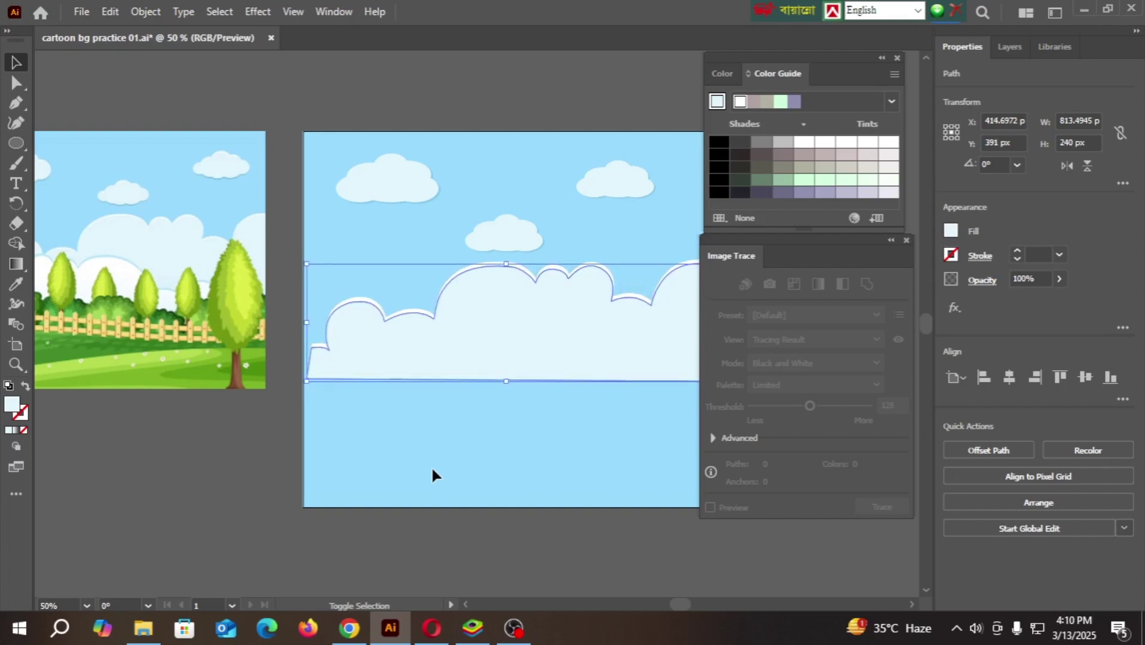
key(Up)
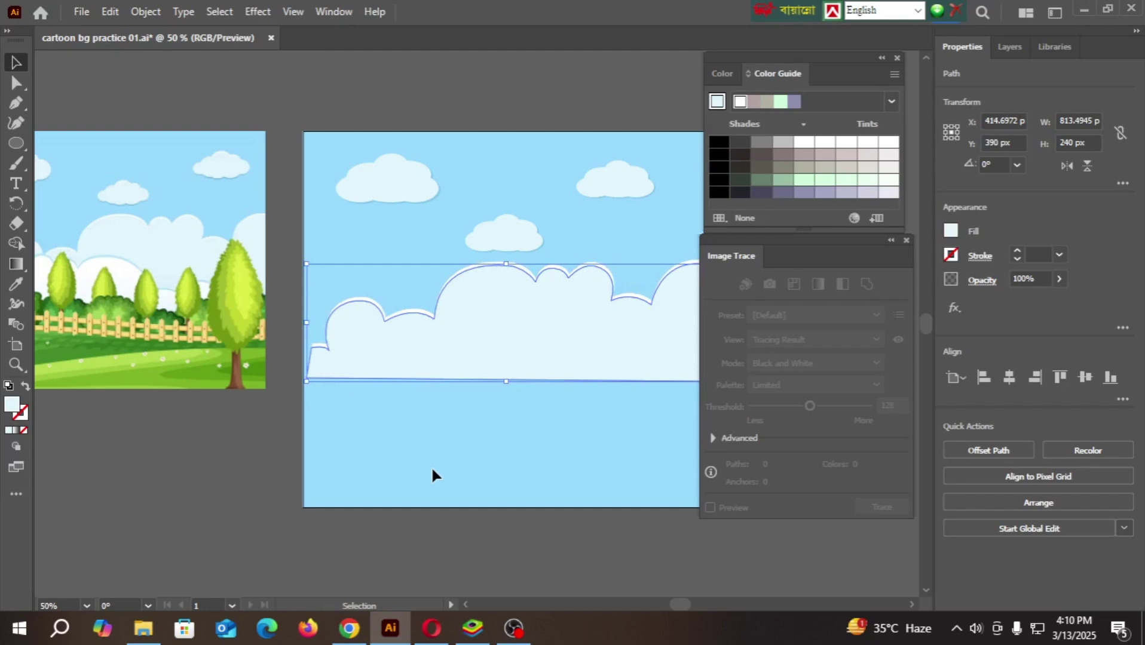
key(Left)
key(Left)
key(Left)
key(Left)
key(Left)
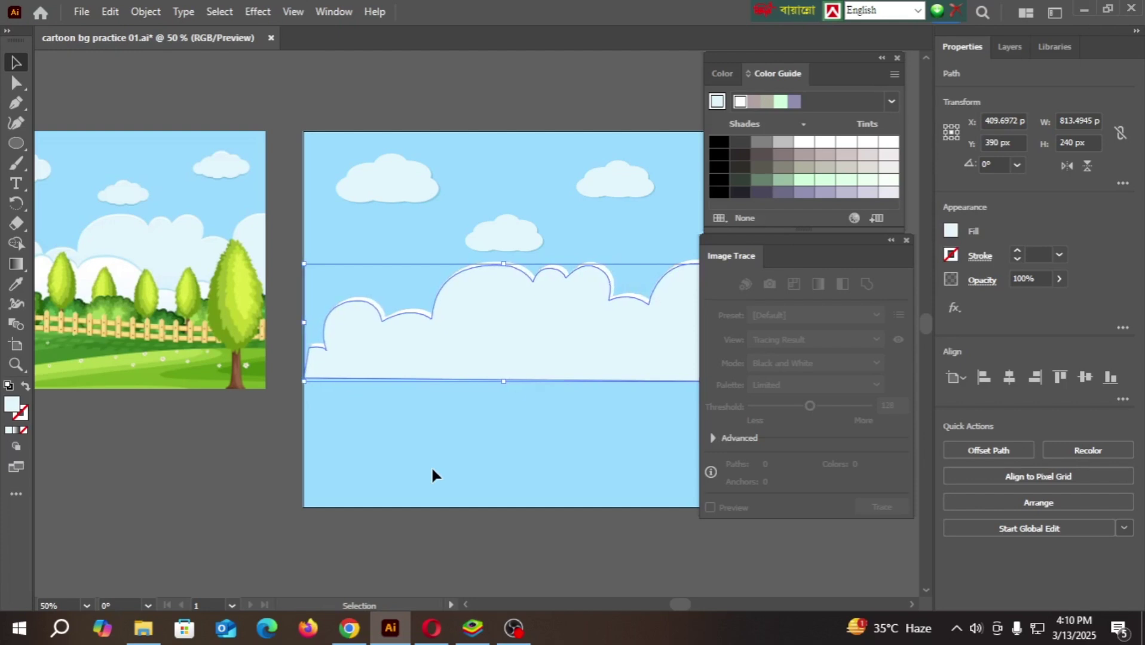
key(Down)
click(511, 451)
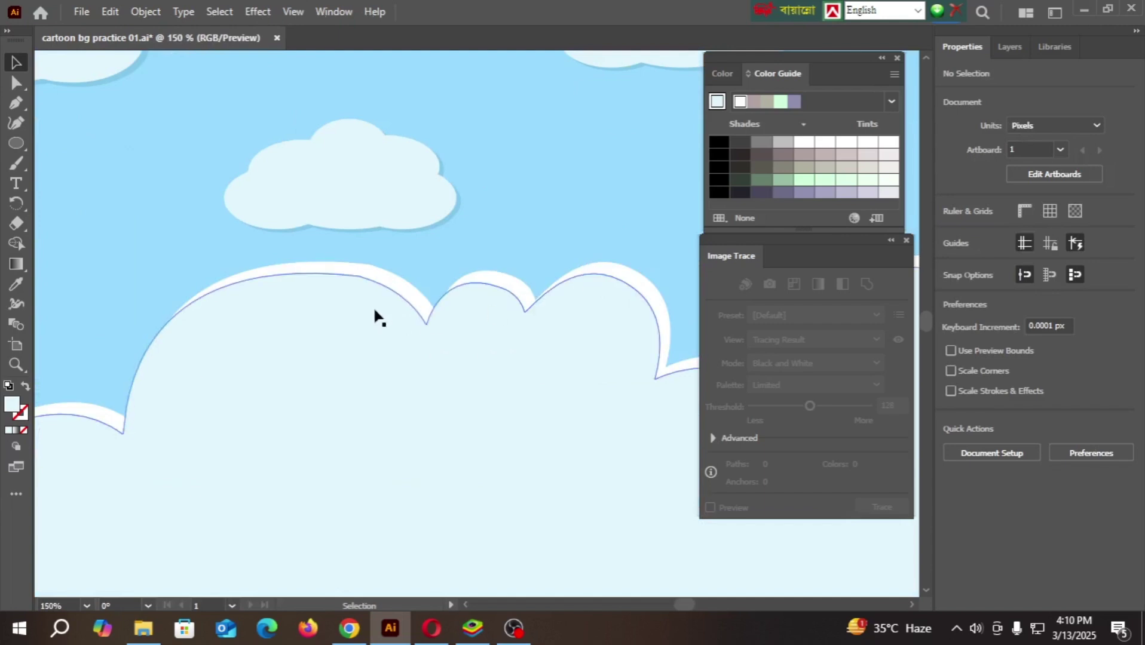
- Compare the large cloud's white rim with the highlighted cloud edges in the reference image
scroll(460, 320, down, 5)
scroll(220, 317, up, 5)
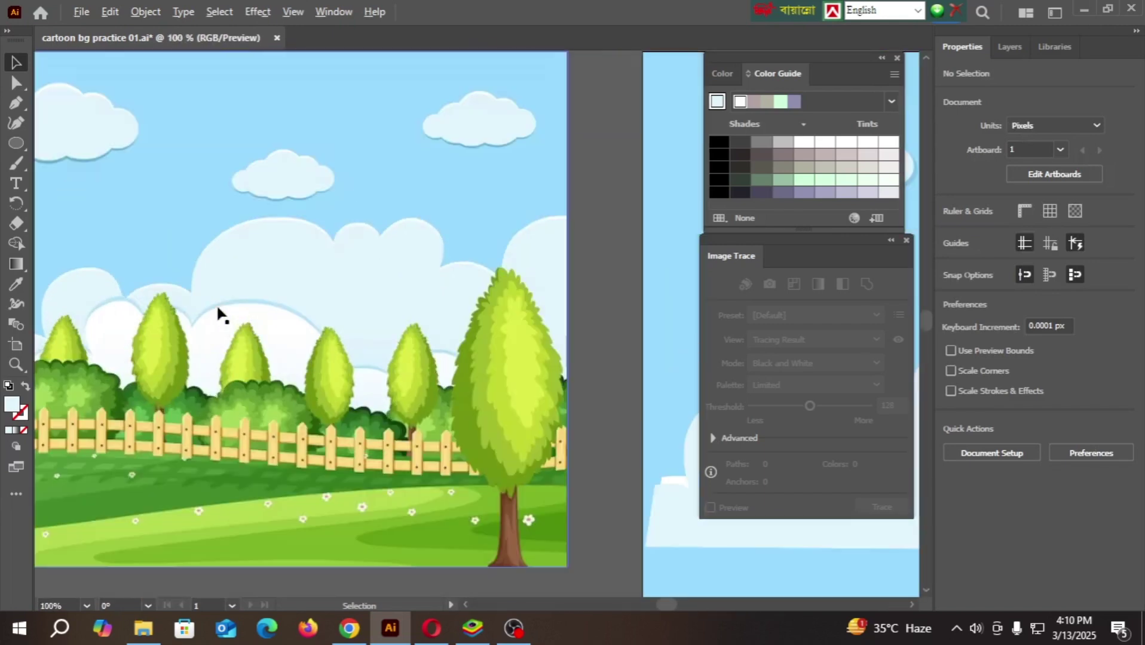
scroll(334, 239, down, 5)
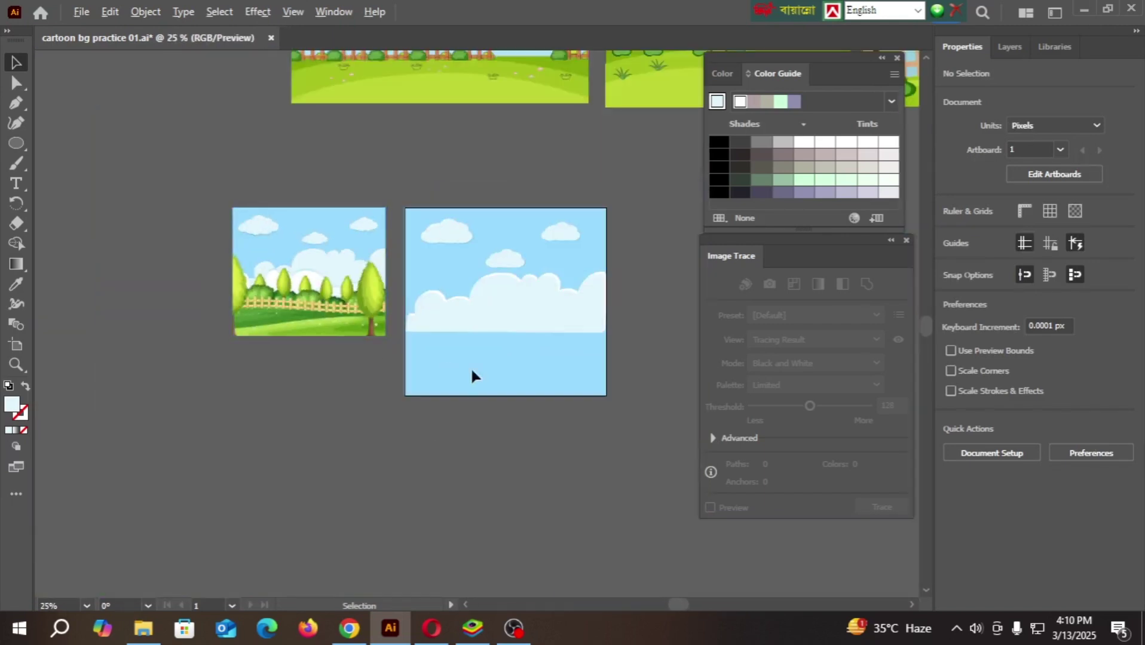
scroll(472, 374, up, 4)
scroll(358, 406, up, 2)
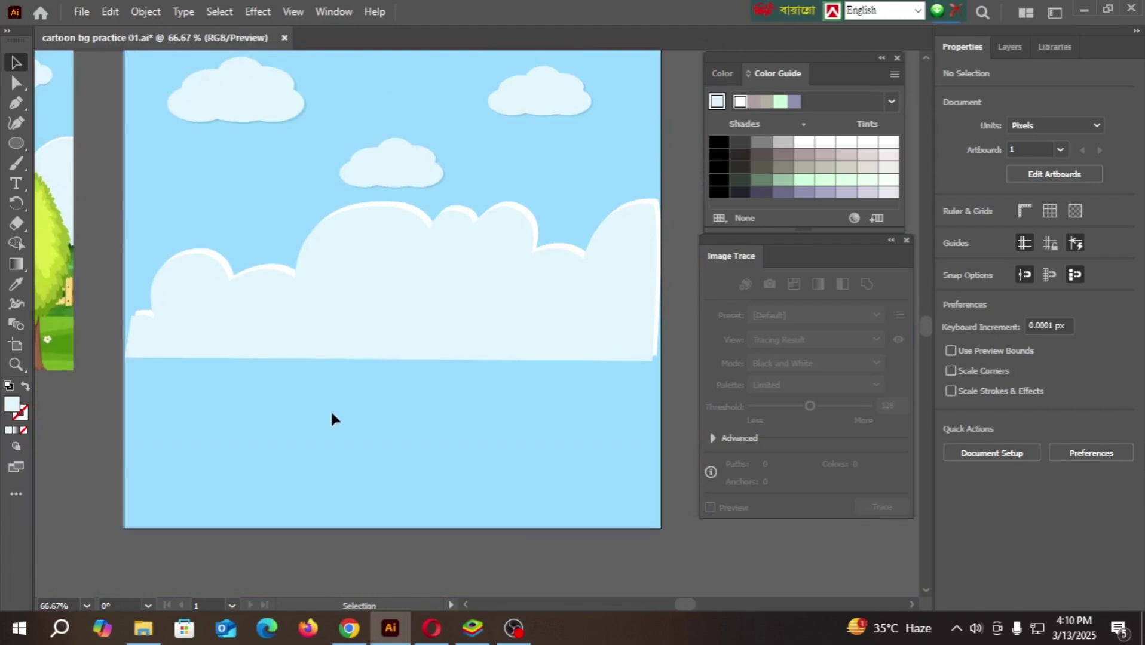
scroll(391, 368, down, 5)
scroll(166, 292, up, 4)
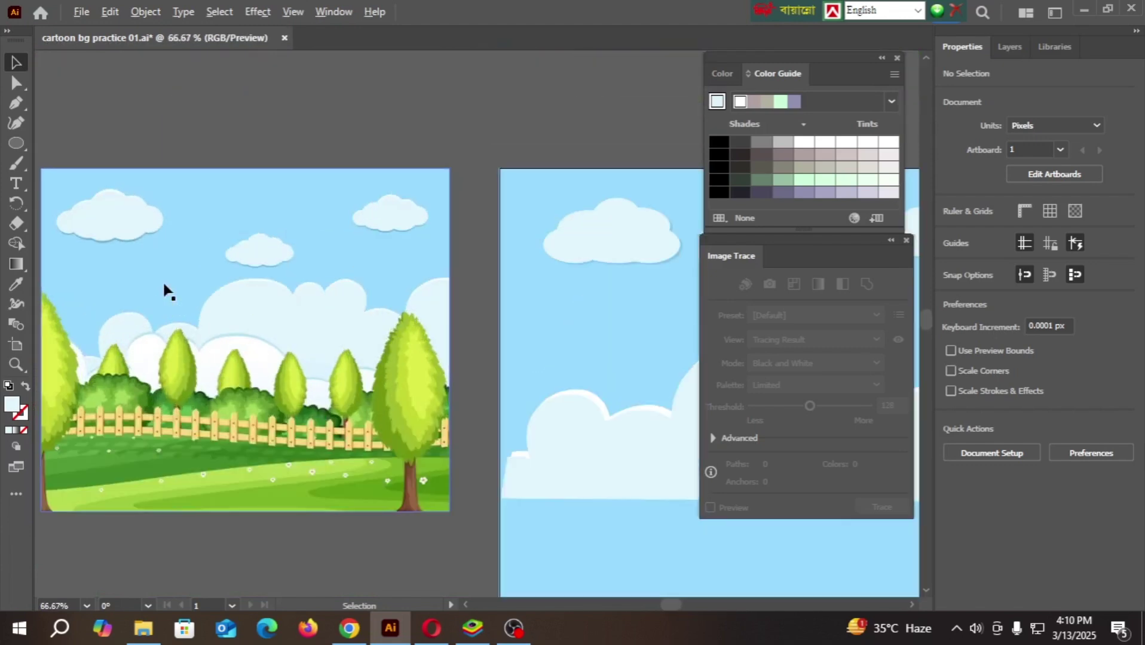
scroll(359, 291, up, 3)
scroll(472, 343, down, 1)
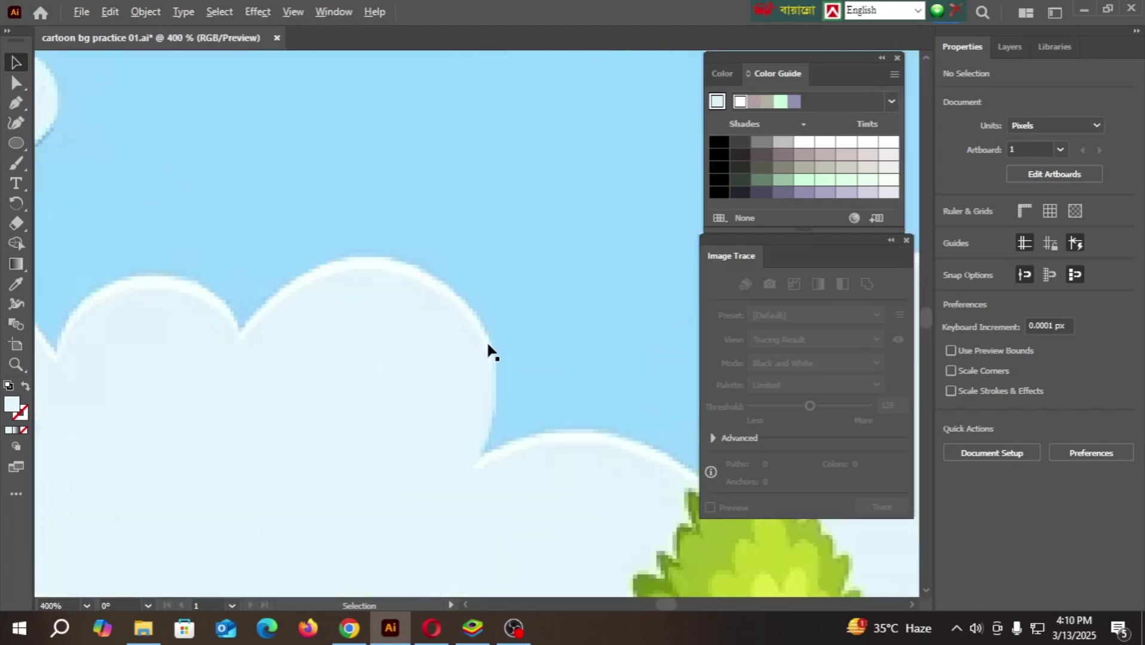
scroll(312, 383, down, 2)
scroll(515, 442, down, 2)
drag(619, 530, 422, 486)
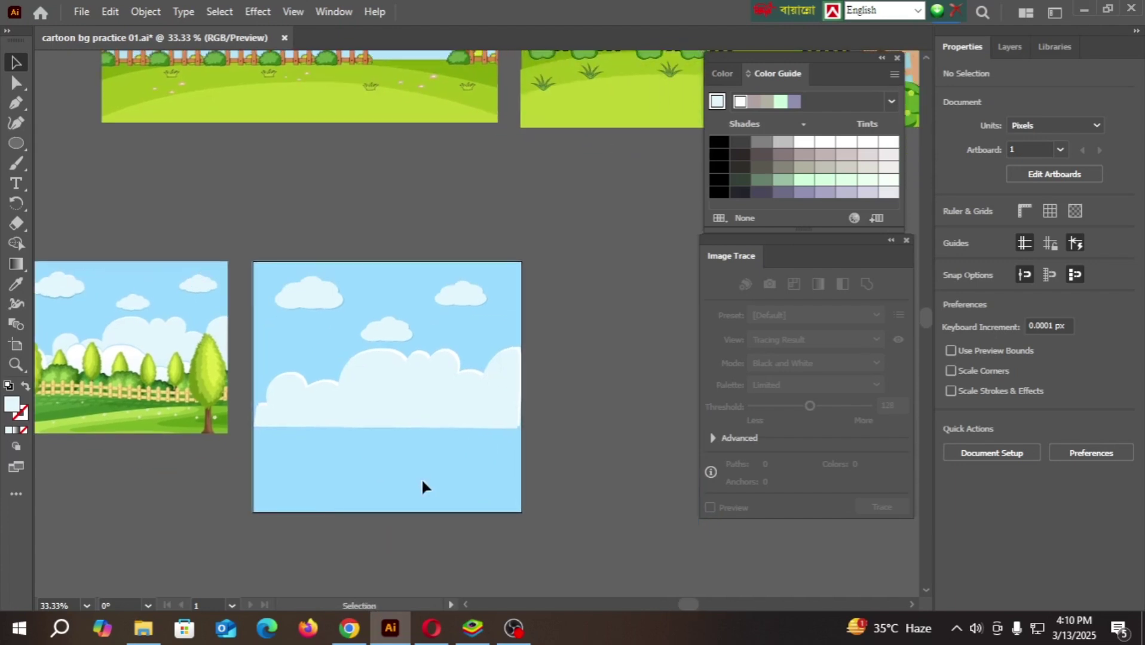
- Move the pale blue cloud aside, delete the white cloud behind it, and move the blue one back to about X 425, Y 391 px
scroll(360, 436, up, 2)
click(411, 382)
drag(421, 343, 399, 423)
click(390, 281)
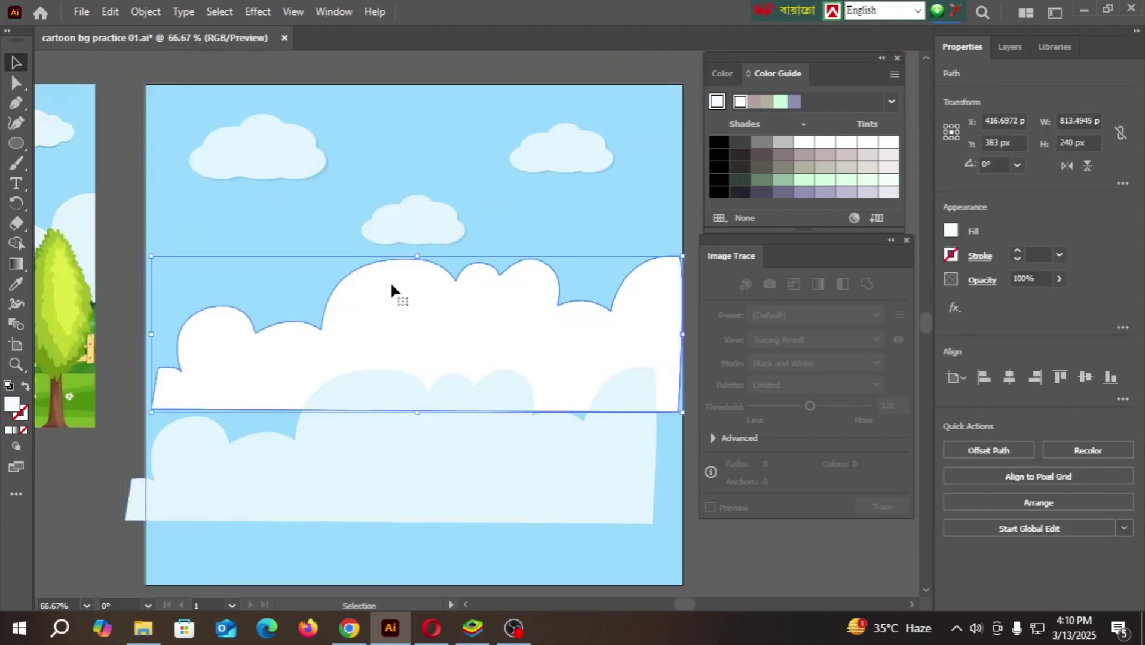
key(Delete)
drag(403, 482, 434, 375)
click(373, 470)
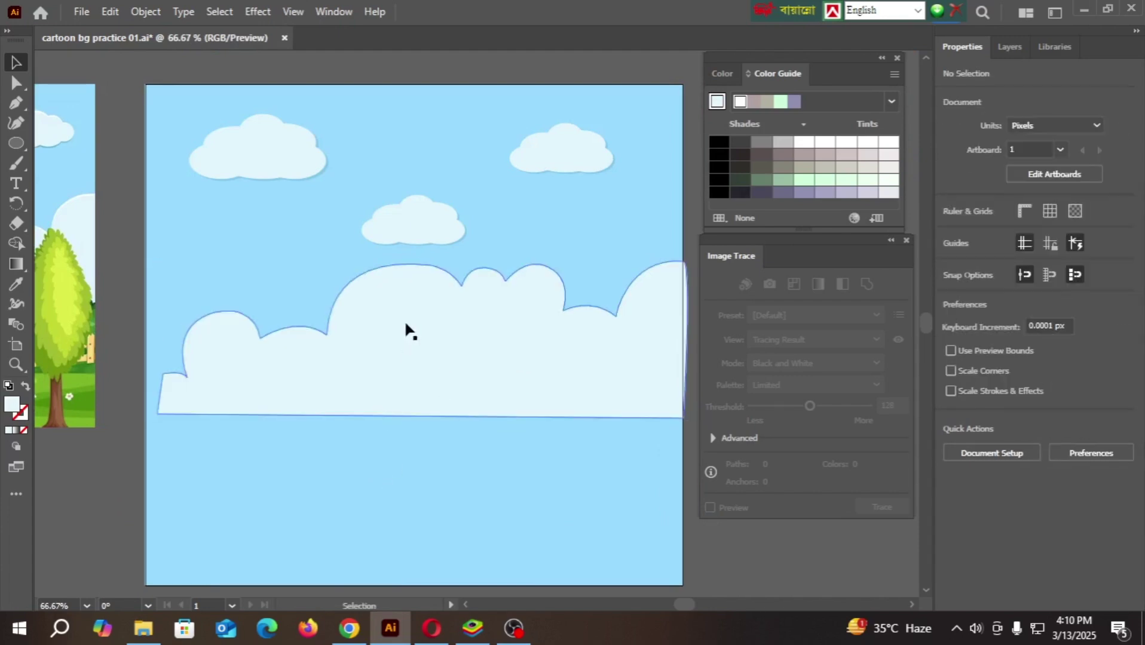
- Give the large pale blue cloud a white (#FFFFFF) stroke with a weight of 4 pt
click(407, 329)
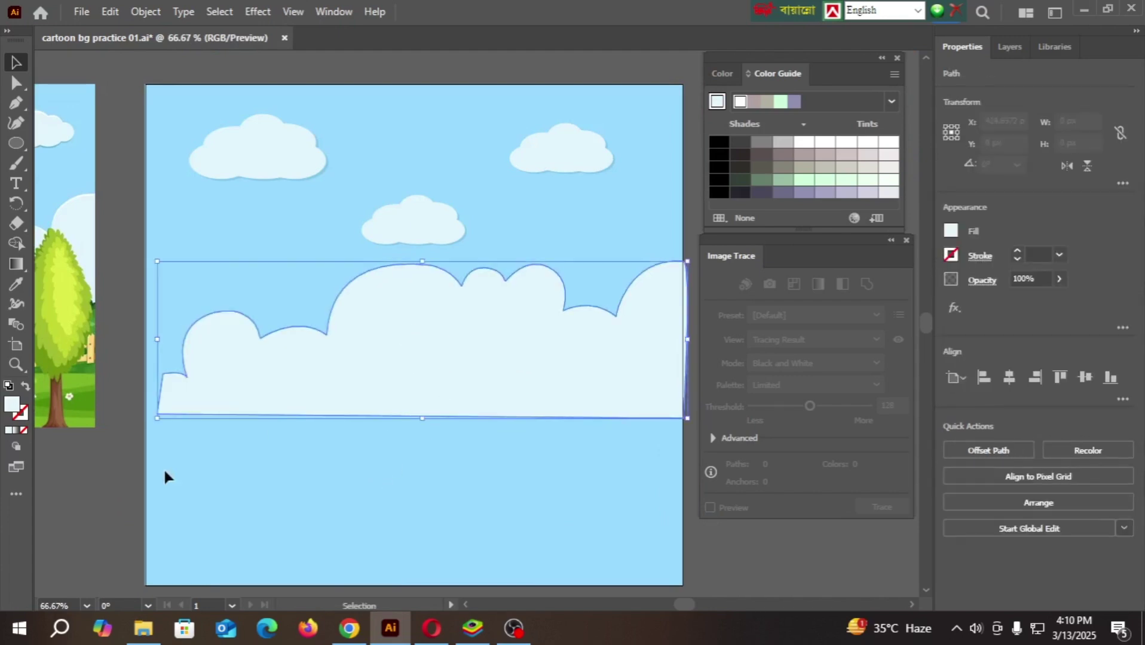
click(23, 419)
double_click(22, 420)
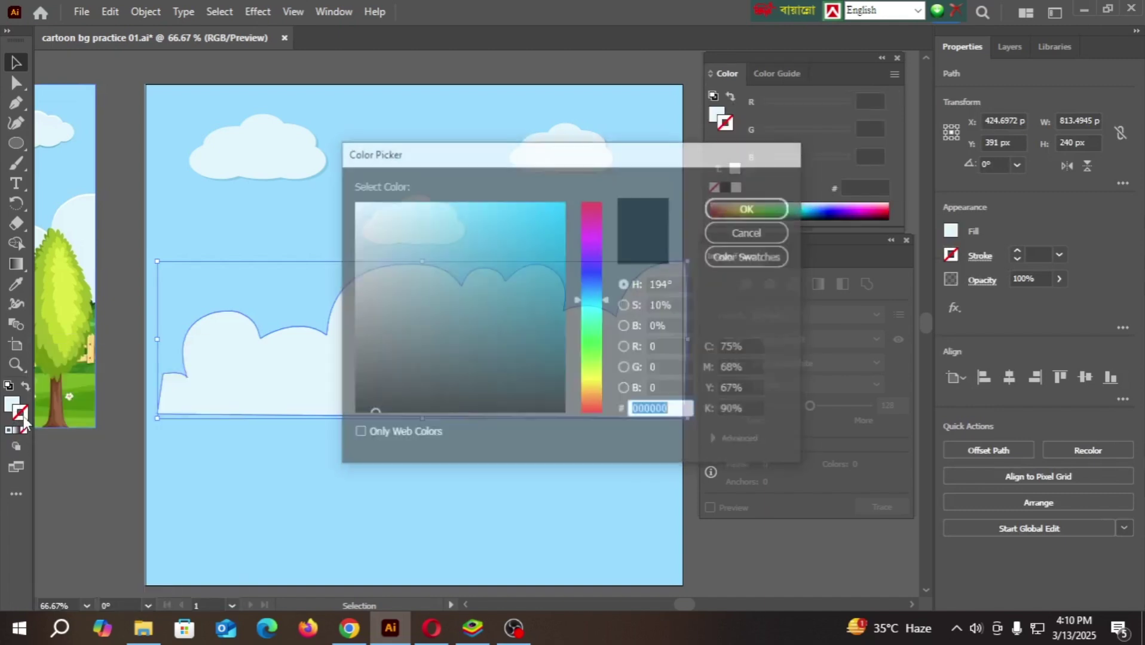
drag(394, 221, 346, 189)
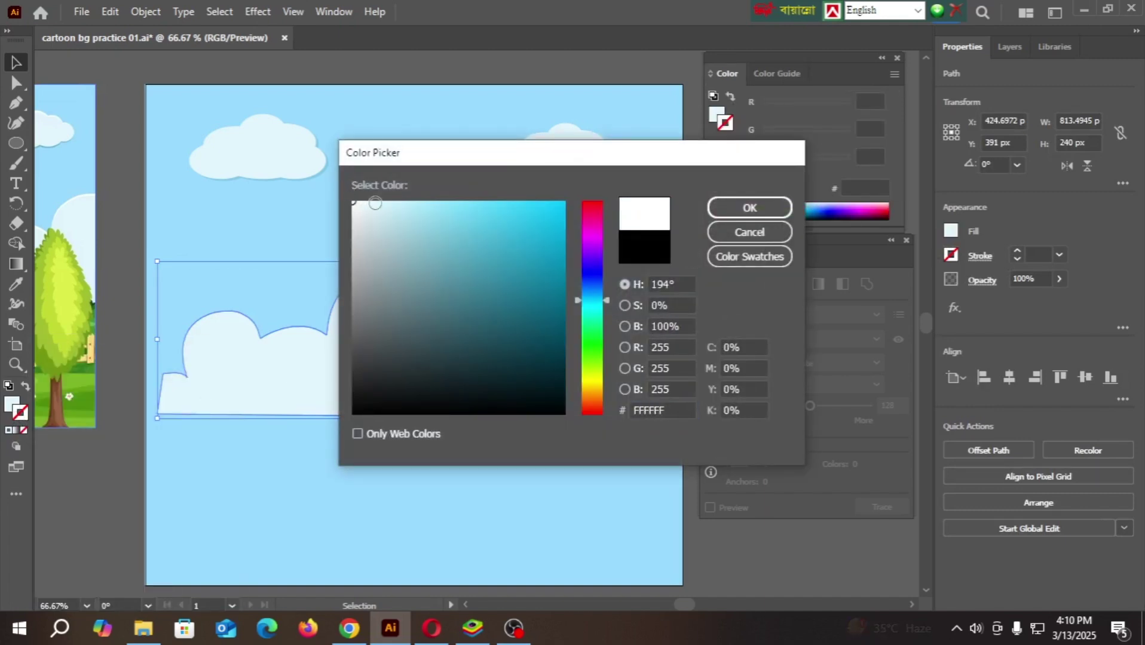
click(749, 207)
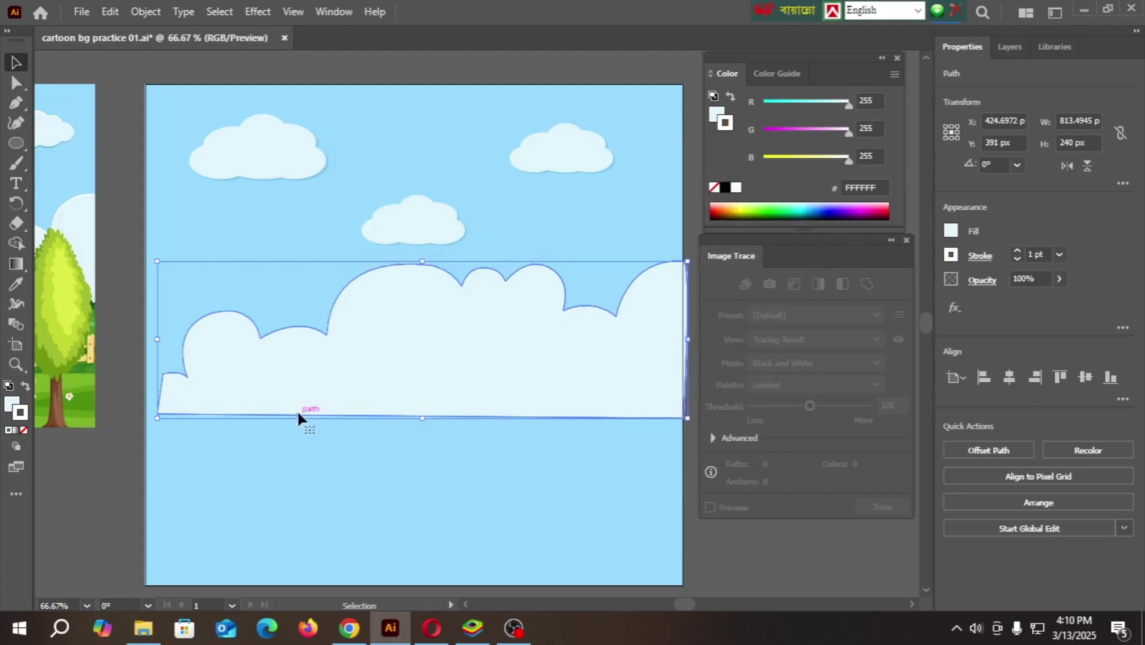
click(1058, 255)
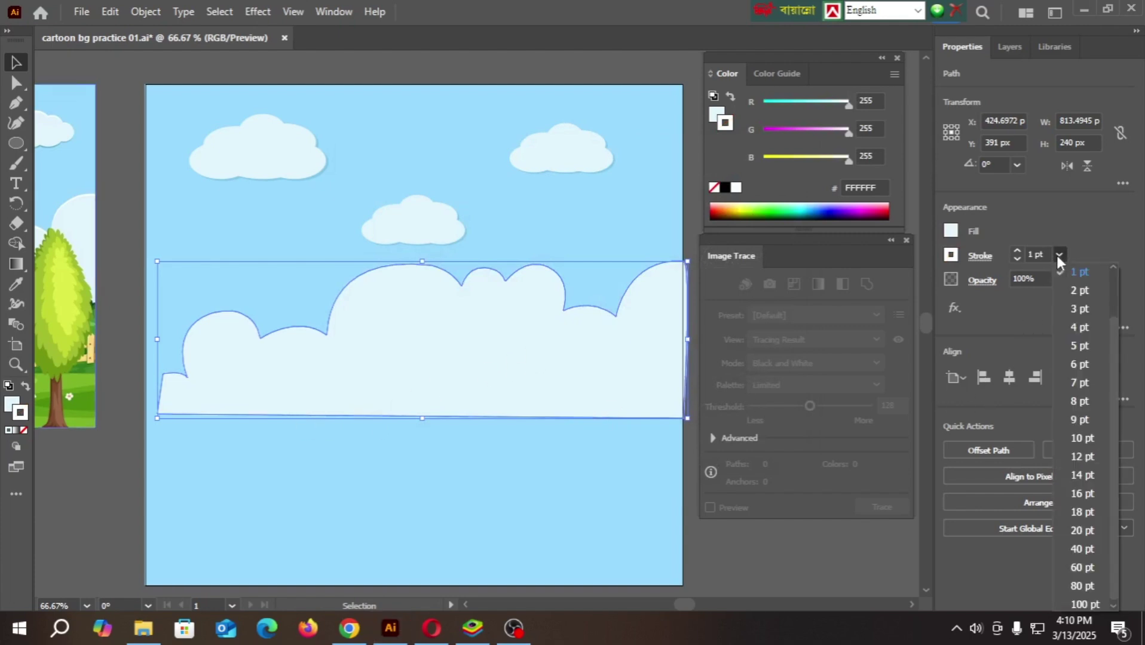
click(1084, 326)
click(539, 471)
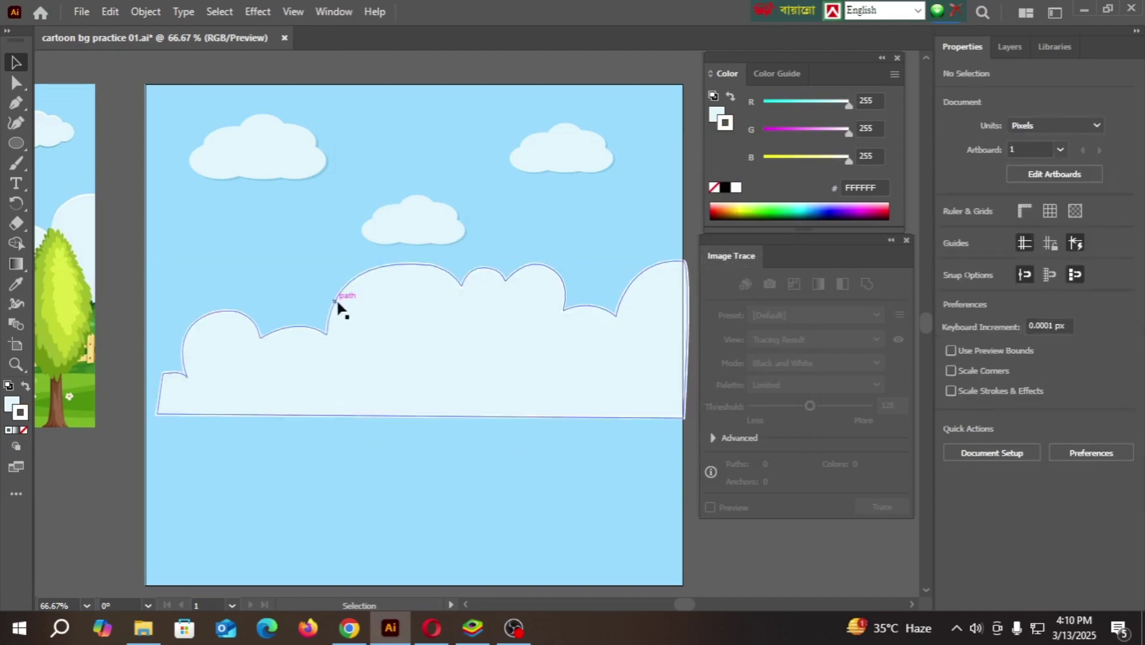
scroll(427, 266, up, 2)
scroll(409, 327, down, 2)
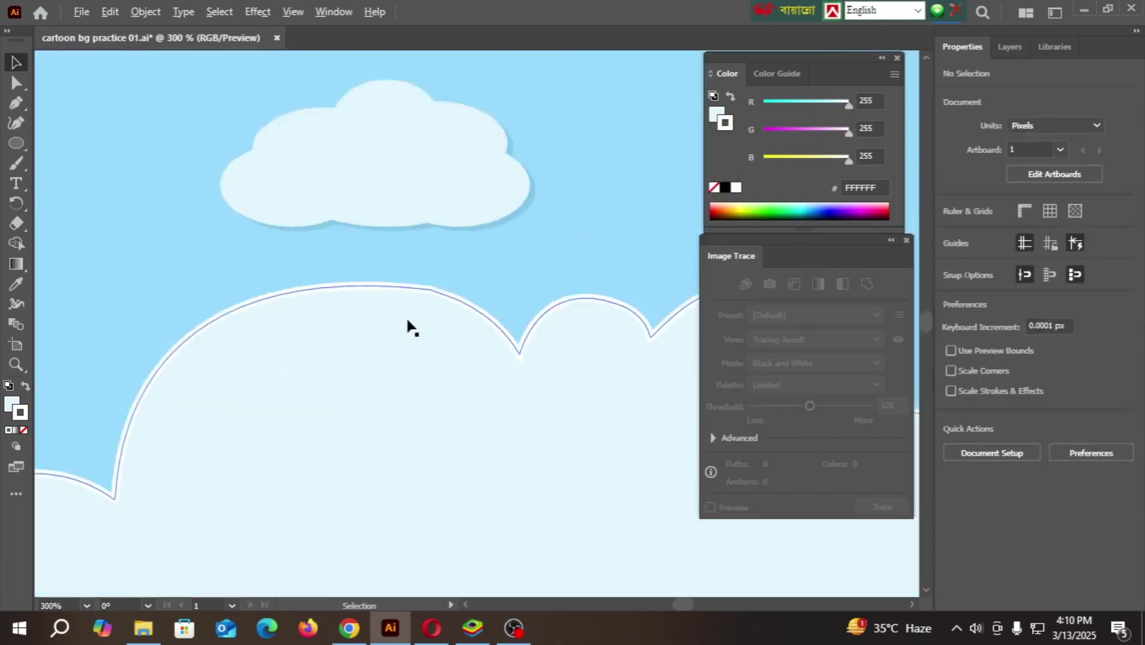
scroll(421, 327, down, 2)
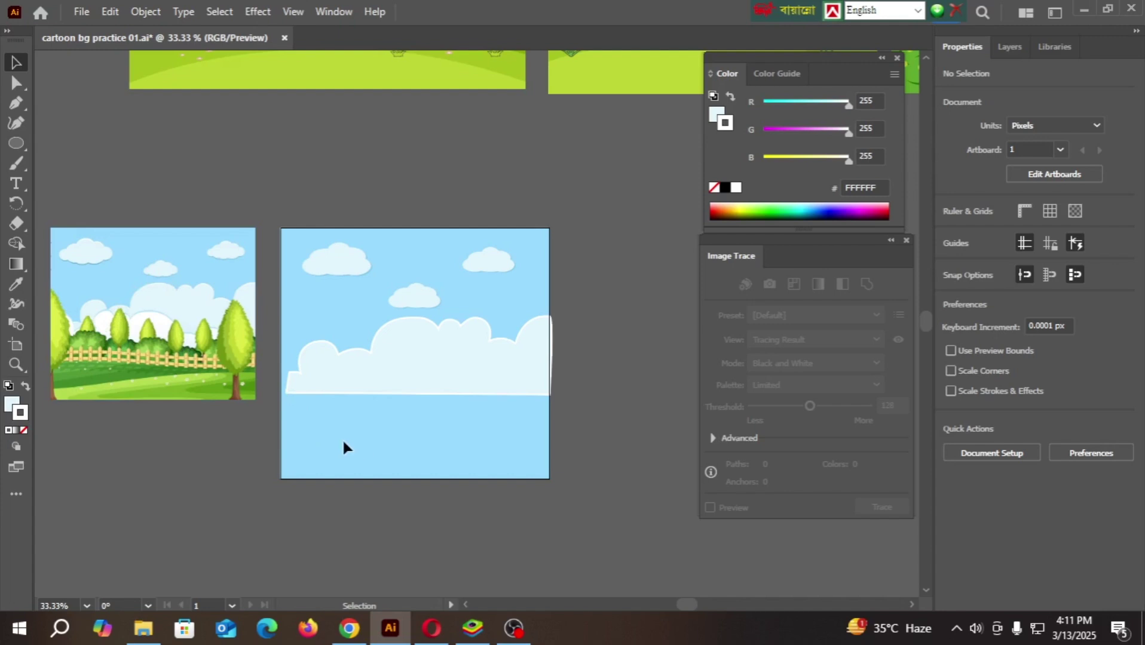
- Start a Pen path on the reference image's front white cloud, tracing the low arc behind the small tree near its left side
scroll(45, 339, up, 3)
scroll(213, 329, up, 1)
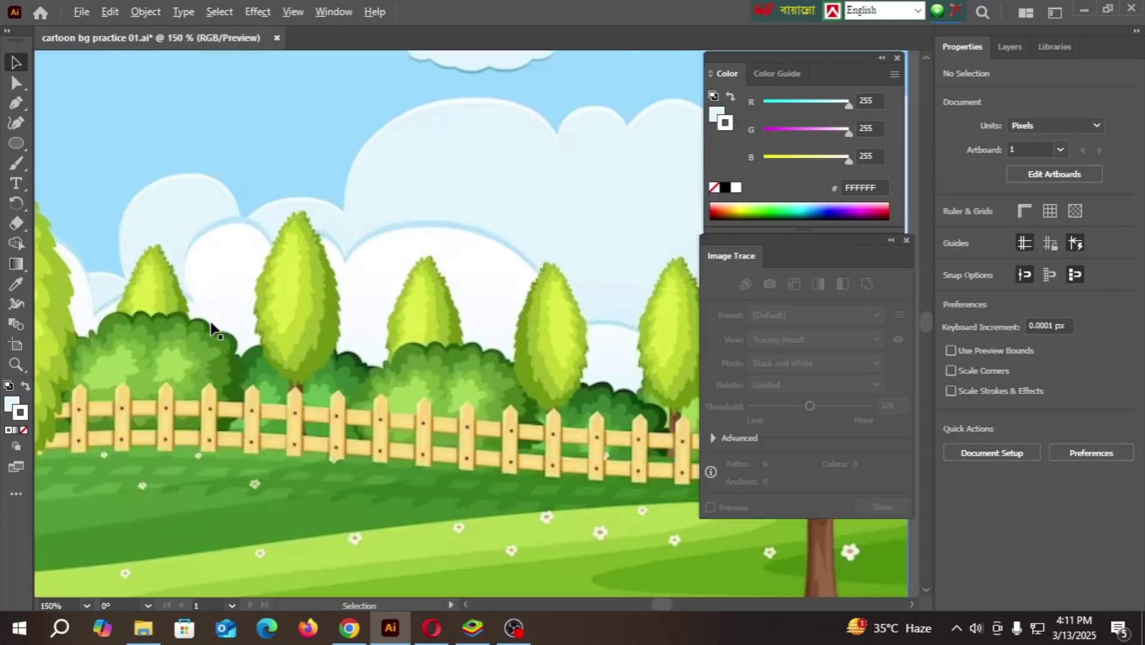
scroll(250, 331, down, 1)
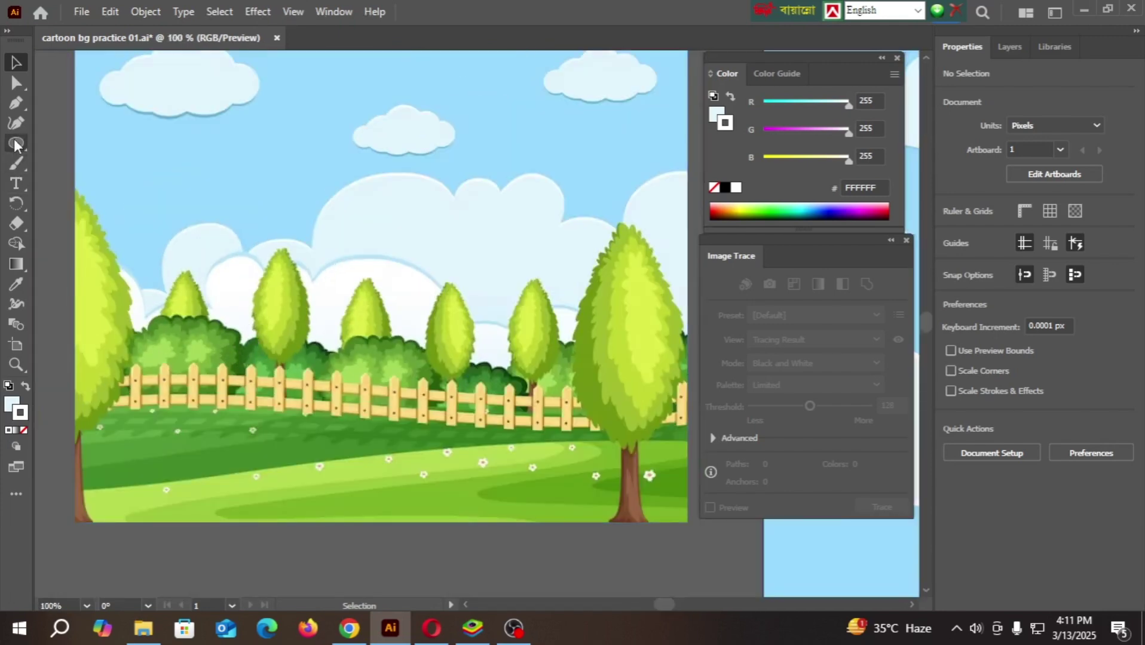
click(18, 108)
scroll(141, 346, up, 3)
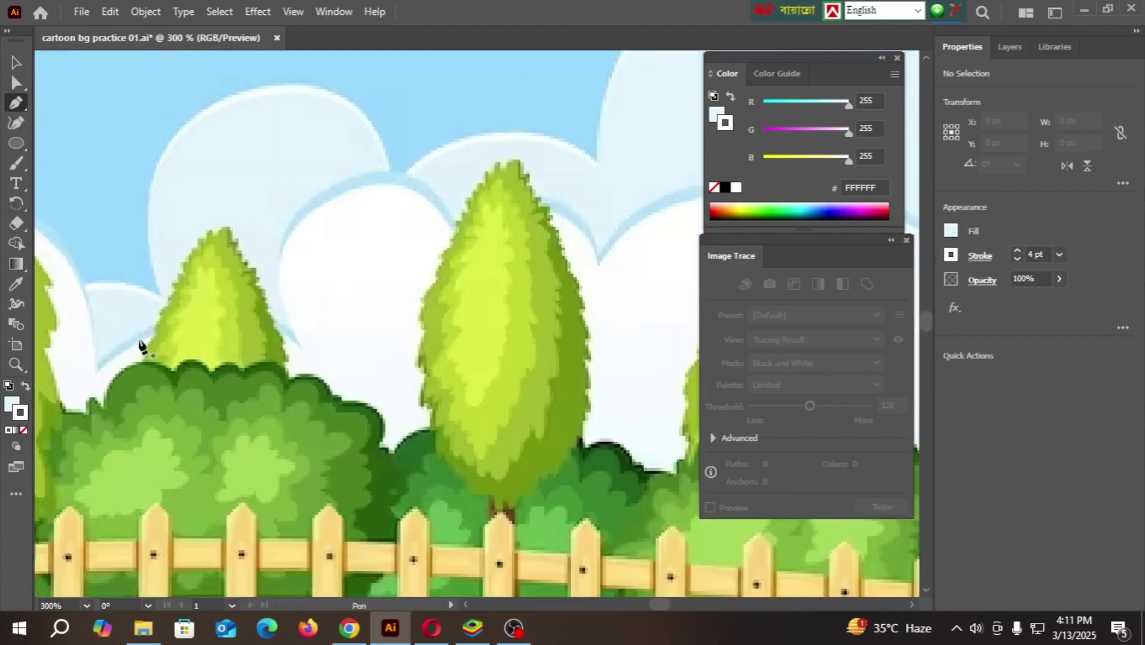
click(98, 367)
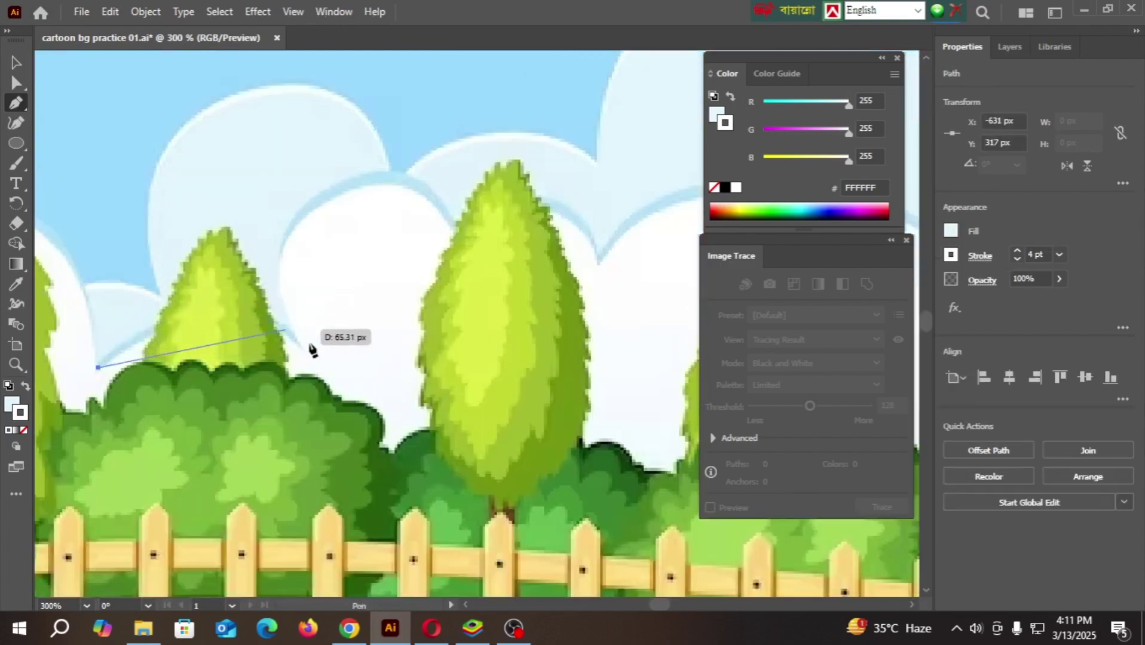
drag(299, 342, 400, 422)
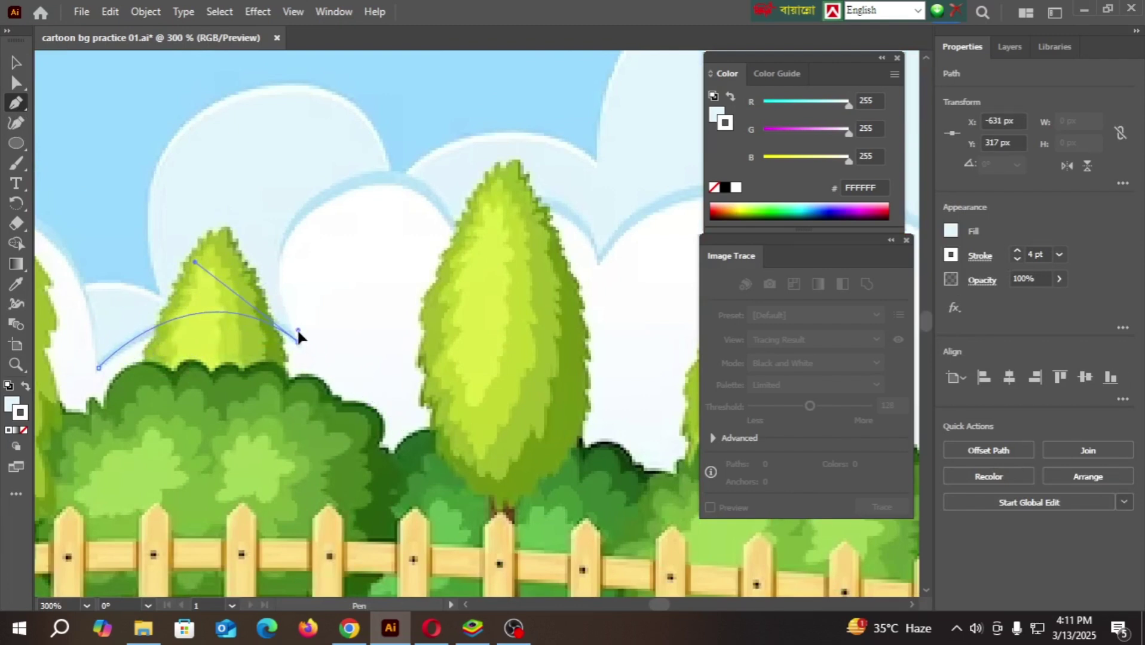
drag(292, 333, 293, 332)
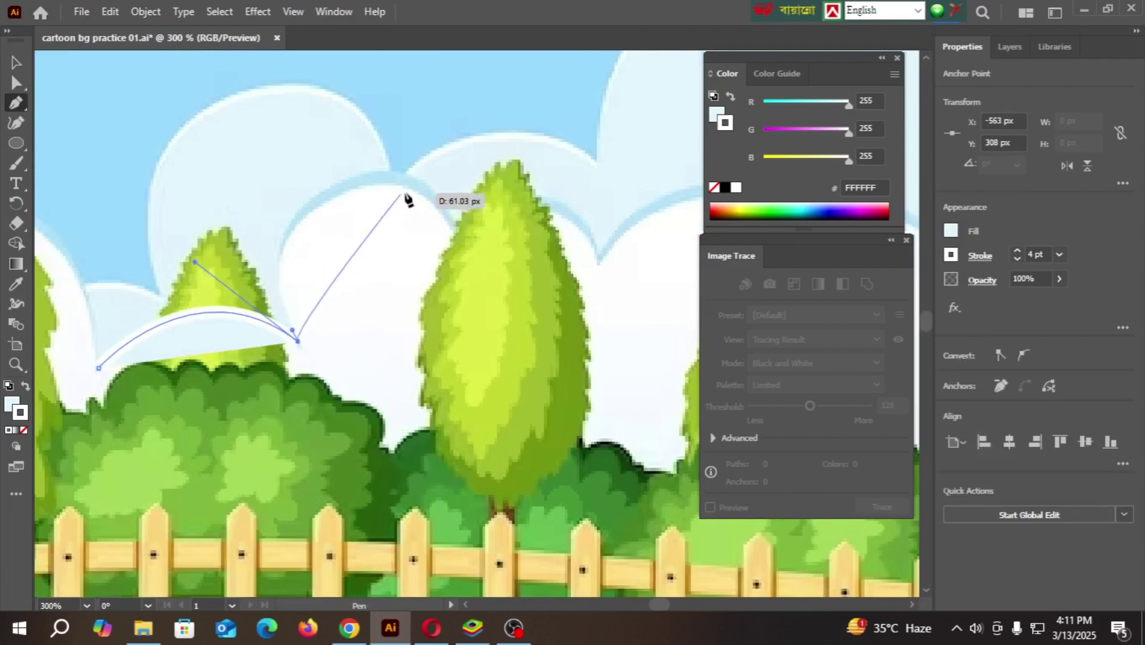
- Trace the rounded white bump up to the second small tree, and give the path no fill and a 1 pt #E1F4FB stroke
drag(448, 227, 472, 302)
key(ctrl+z)
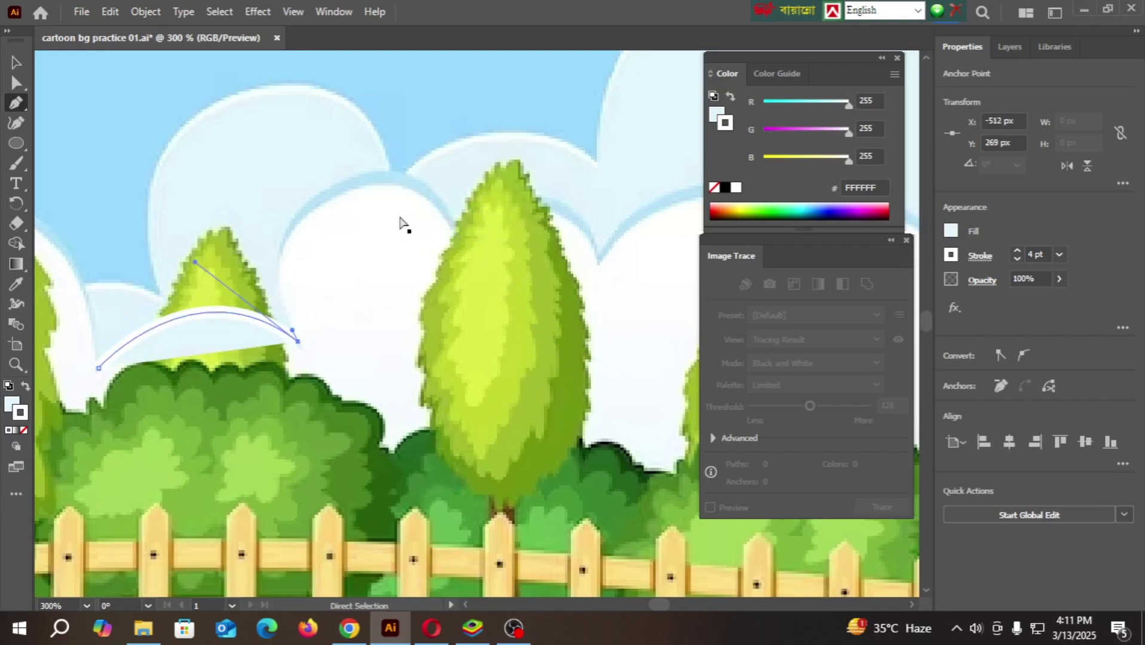
drag(351, 189, 445, 159)
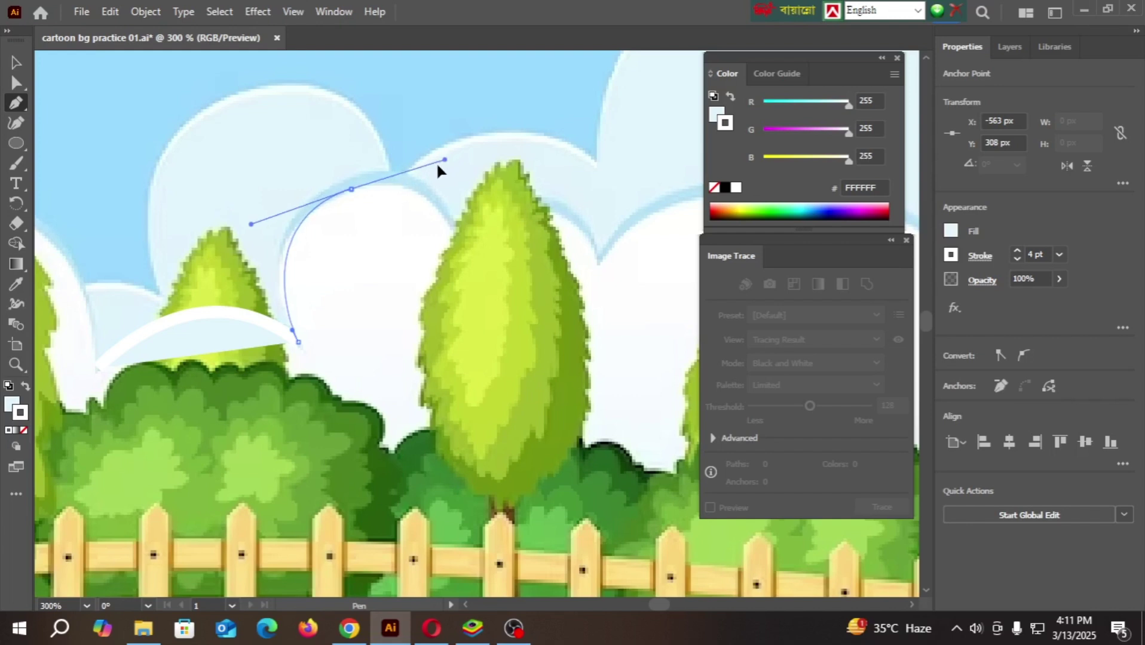
click(454, 226)
drag(472, 263, 495, 284)
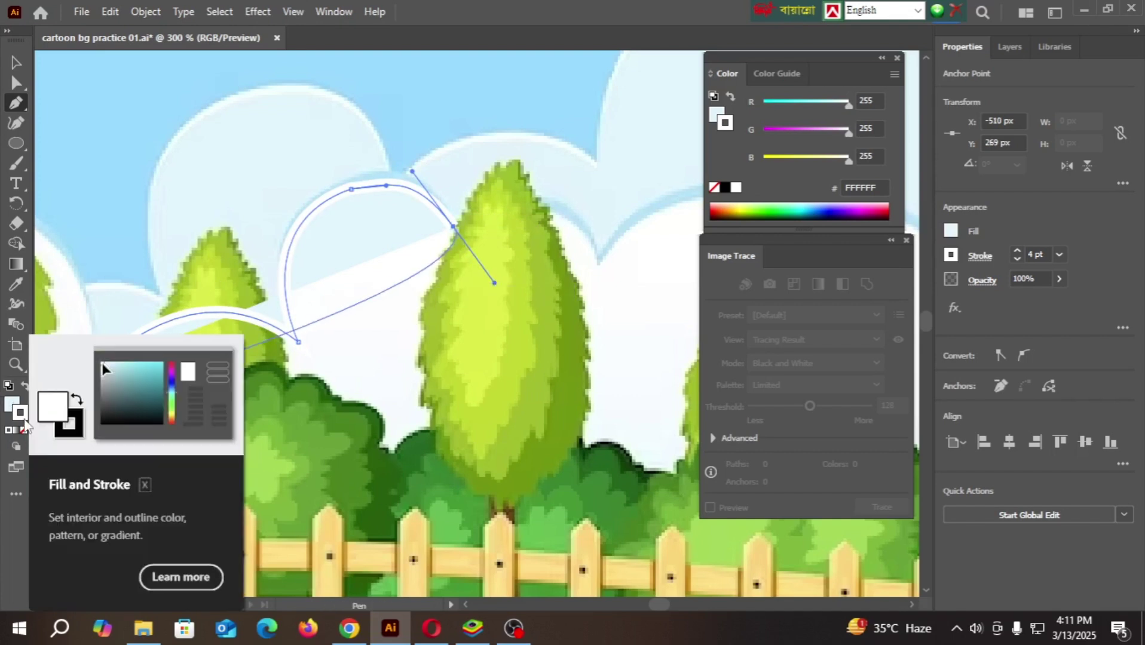
click(23, 431)
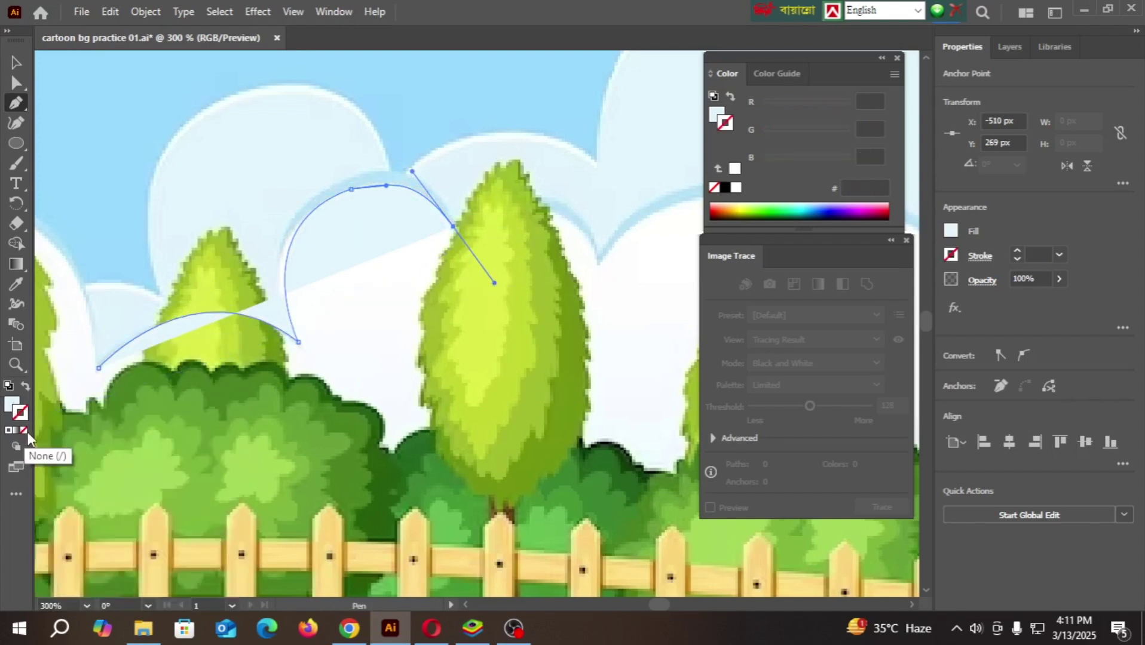
click(25, 387)
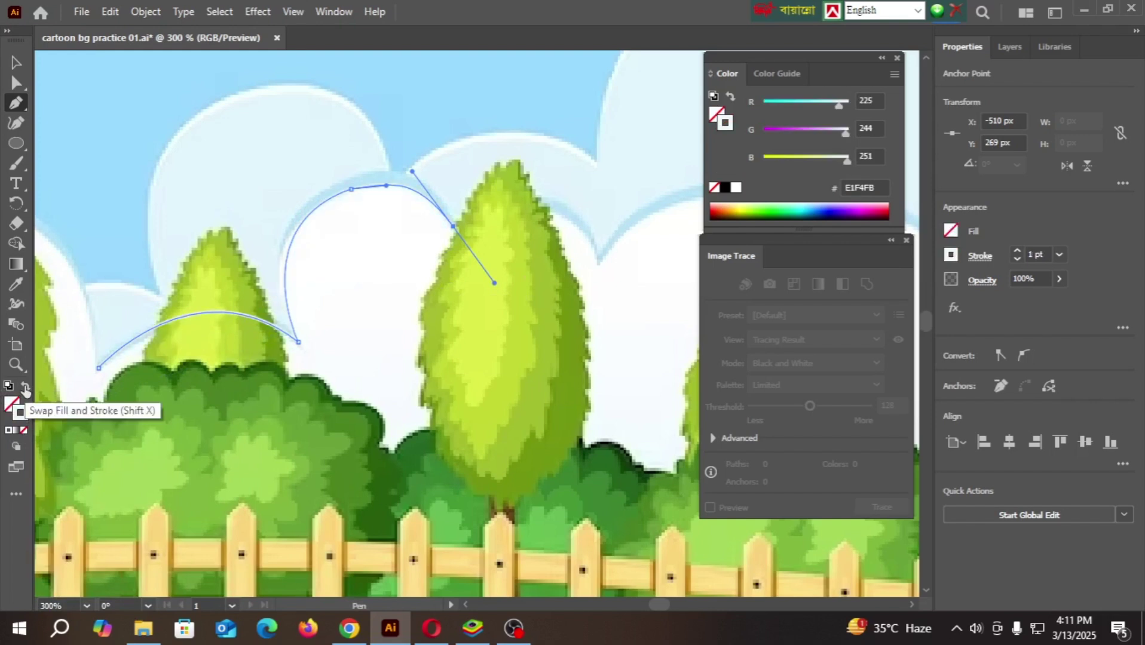
- Continue the cloud outline with a curved bump behind the second small tree, ending at the valley before the large white bump
scroll(174, 332, down, 1)
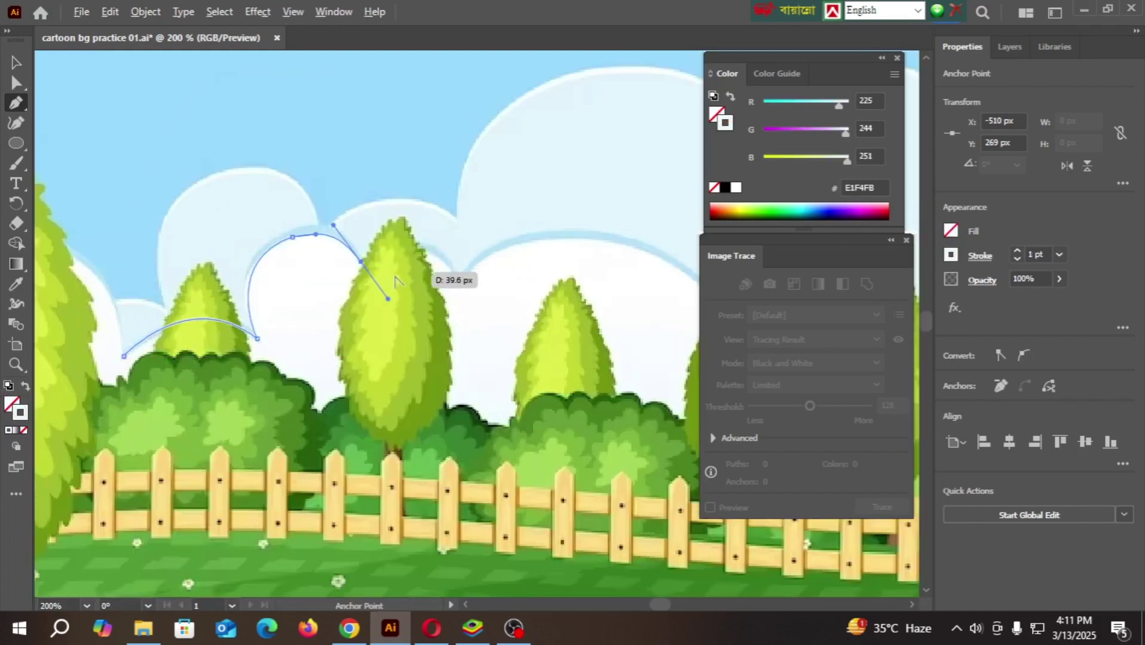
key(alt)
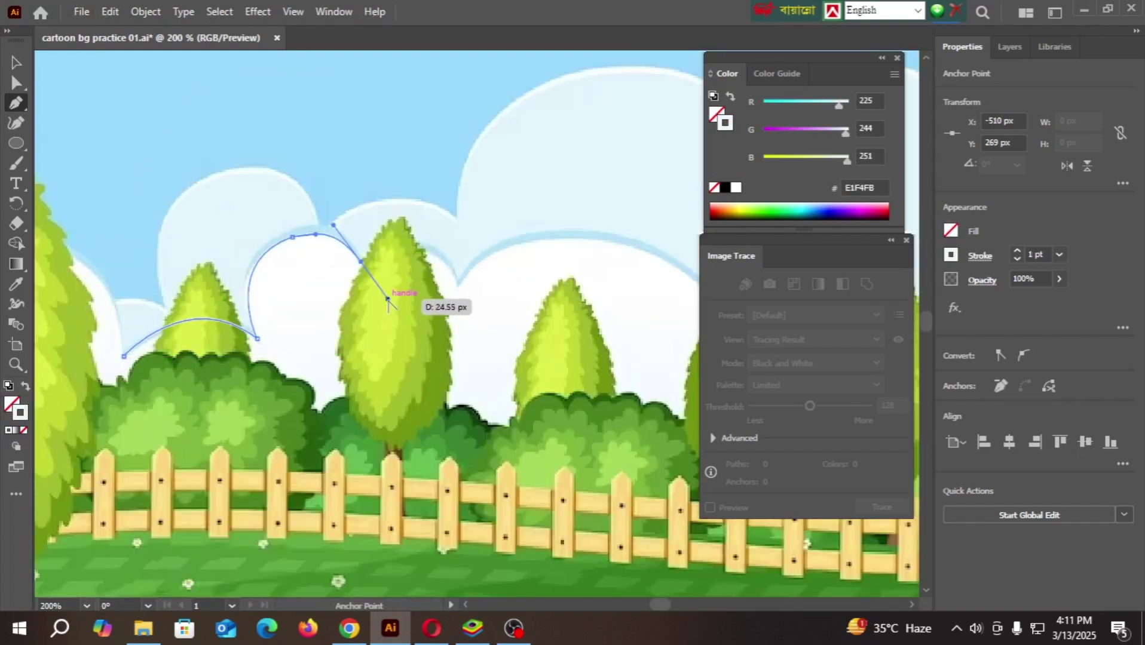
drag(388, 298, 370, 288)
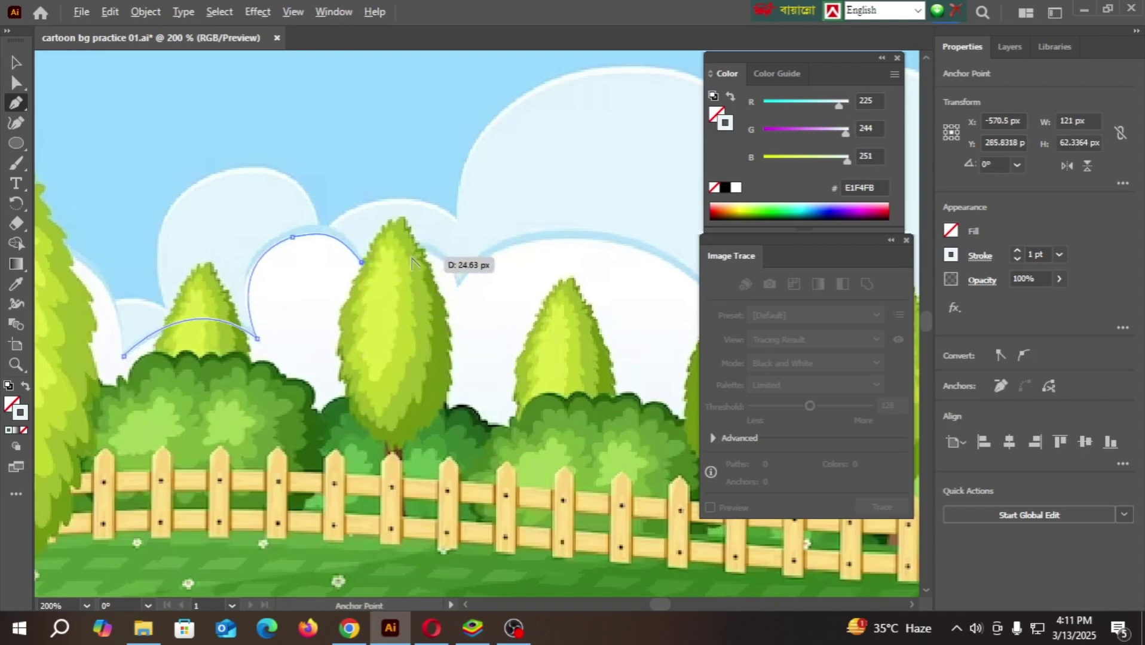
click(460, 289)
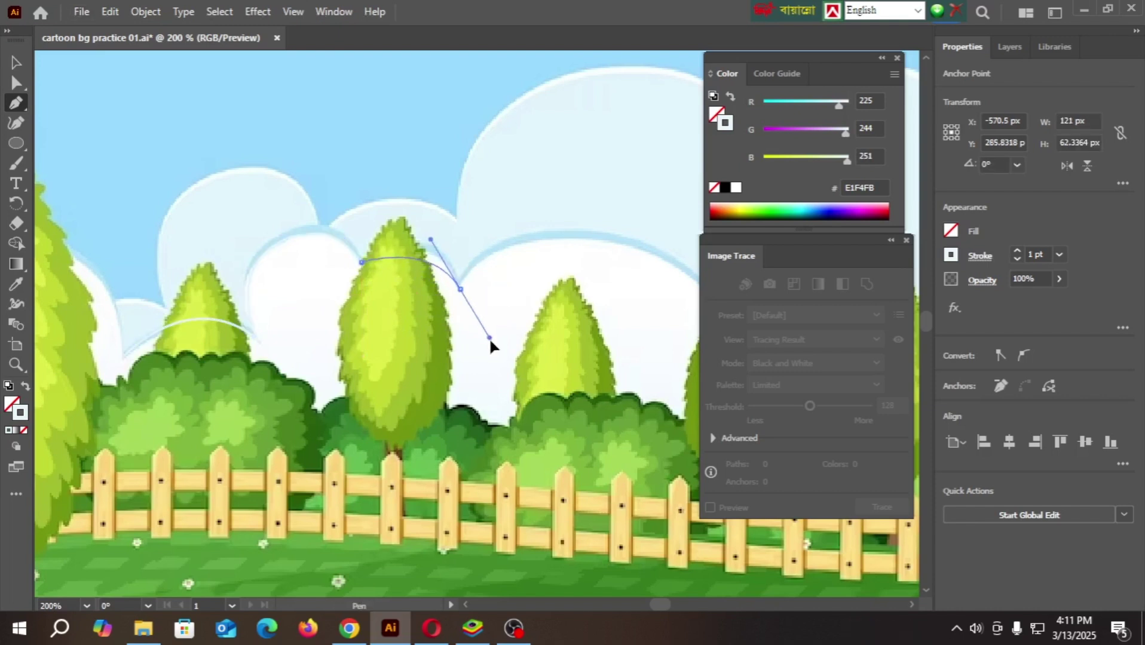
mouse_move(488, 337)
mouse_down()
mouse_move(492, 366)
mouse_move(485, 340)
mouse_up()
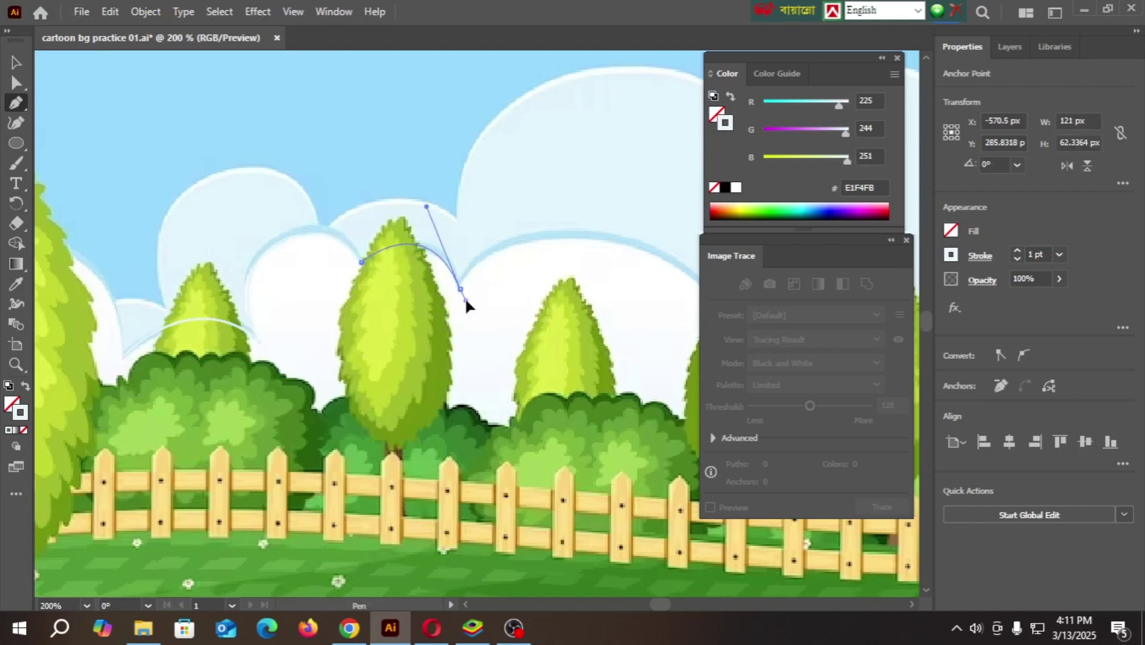
drag(536, 293, 334, 274)
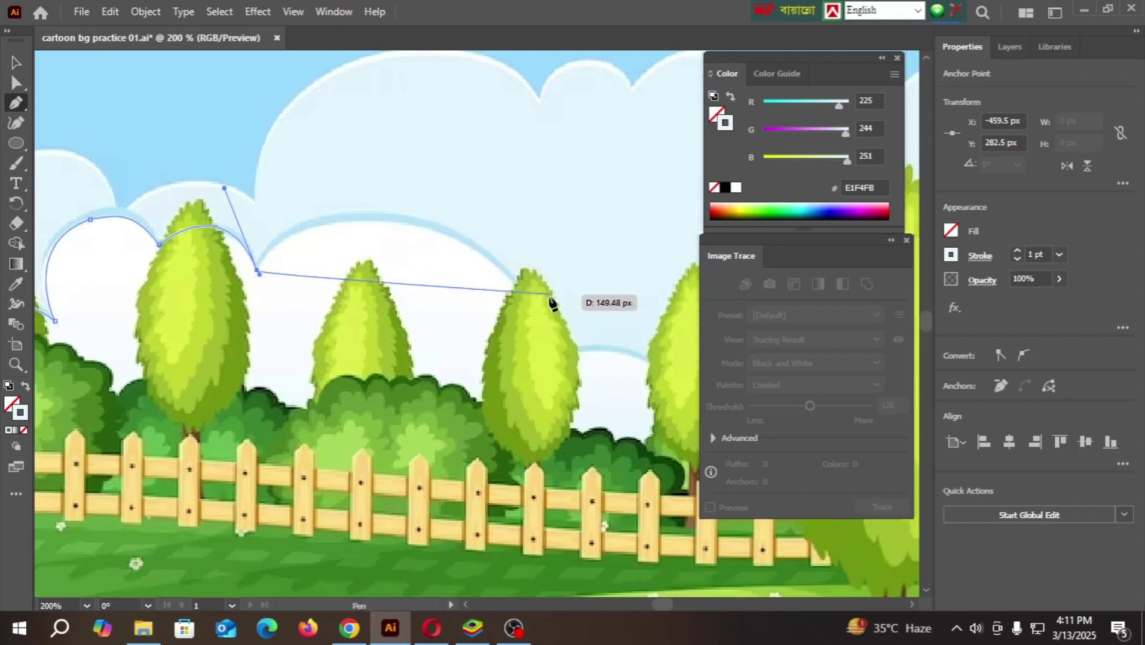
drag(577, 349, 746, 579)
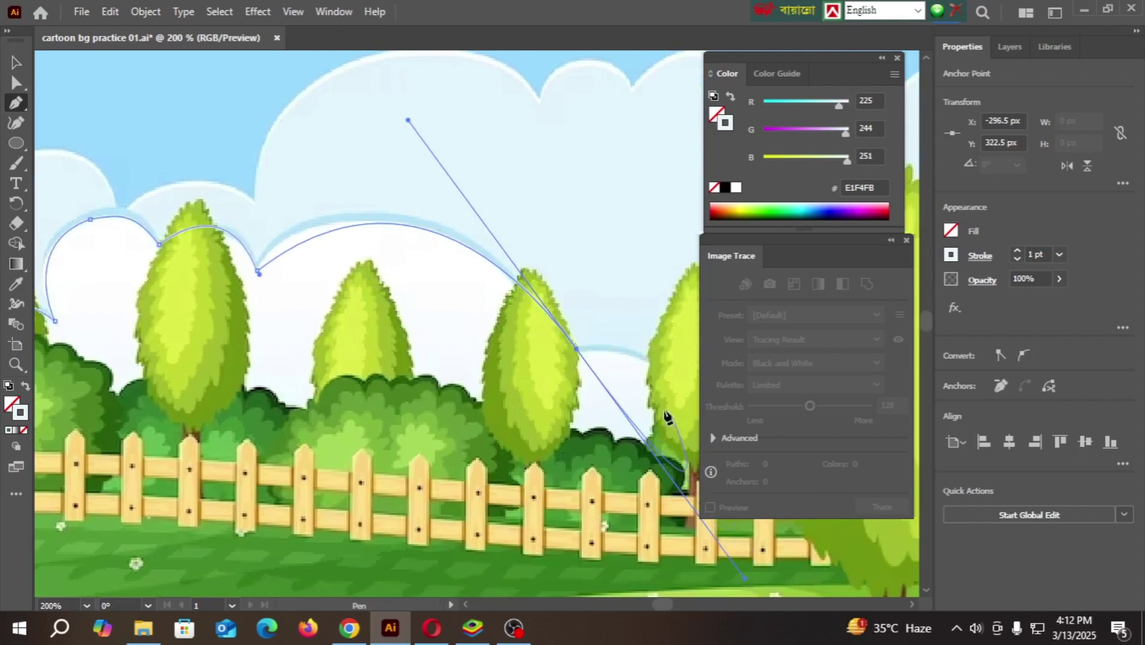
key(ctrl)
key(ctrl+z)
key(ctrl+z)
key(ctrl+z)
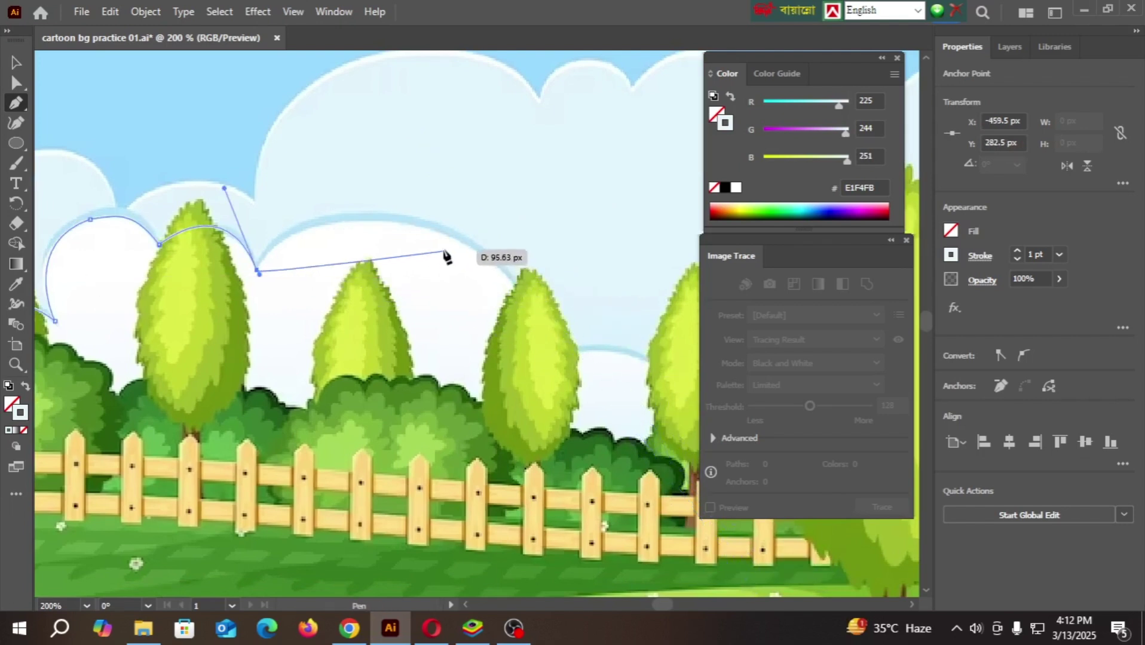
- Trace the large middle bump in two curved segments and the low bump beside it, ending behind the next small tree
drag(450, 232, 531, 264)
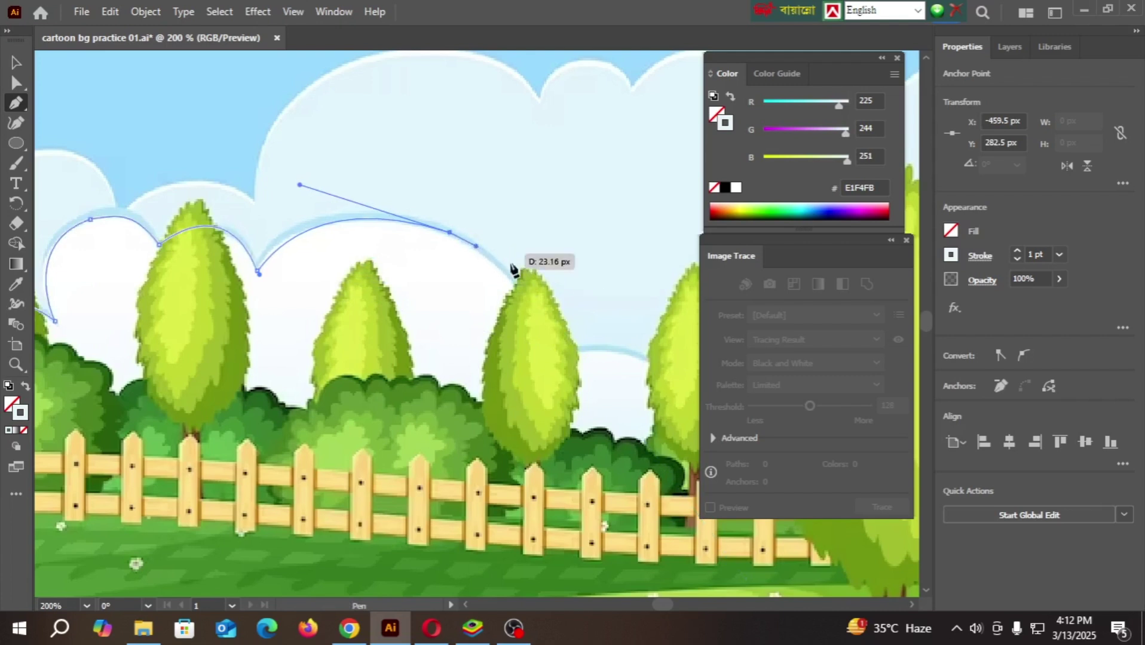
drag(573, 354, 605, 419)
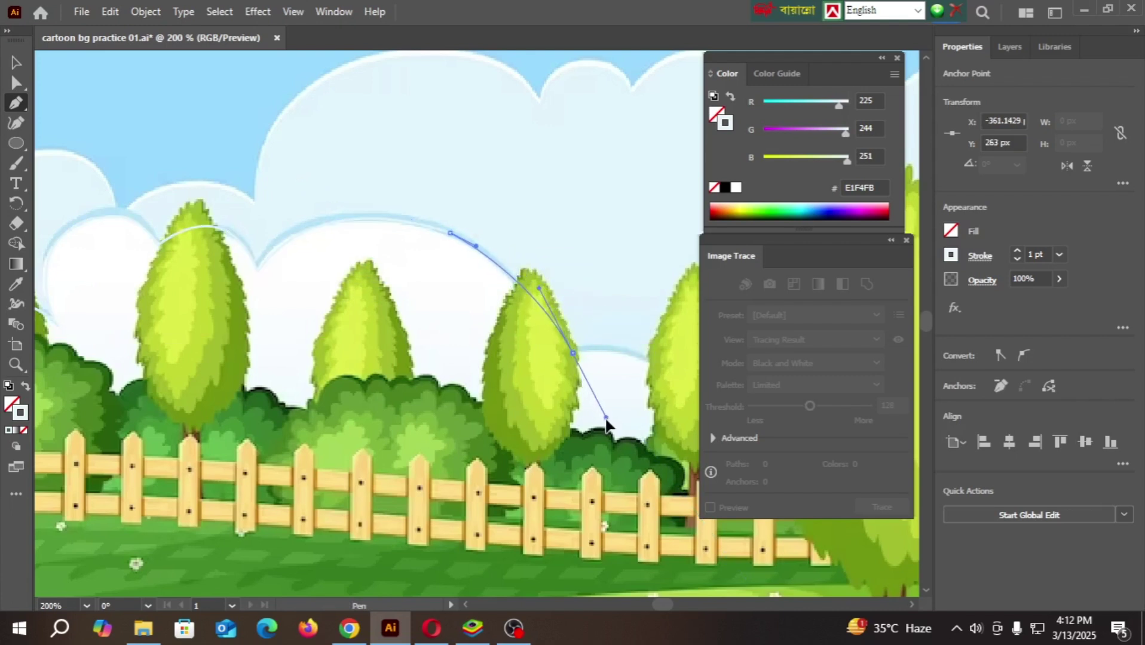
drag(589, 347, 350, 254)
drag(468, 281, 551, 310)
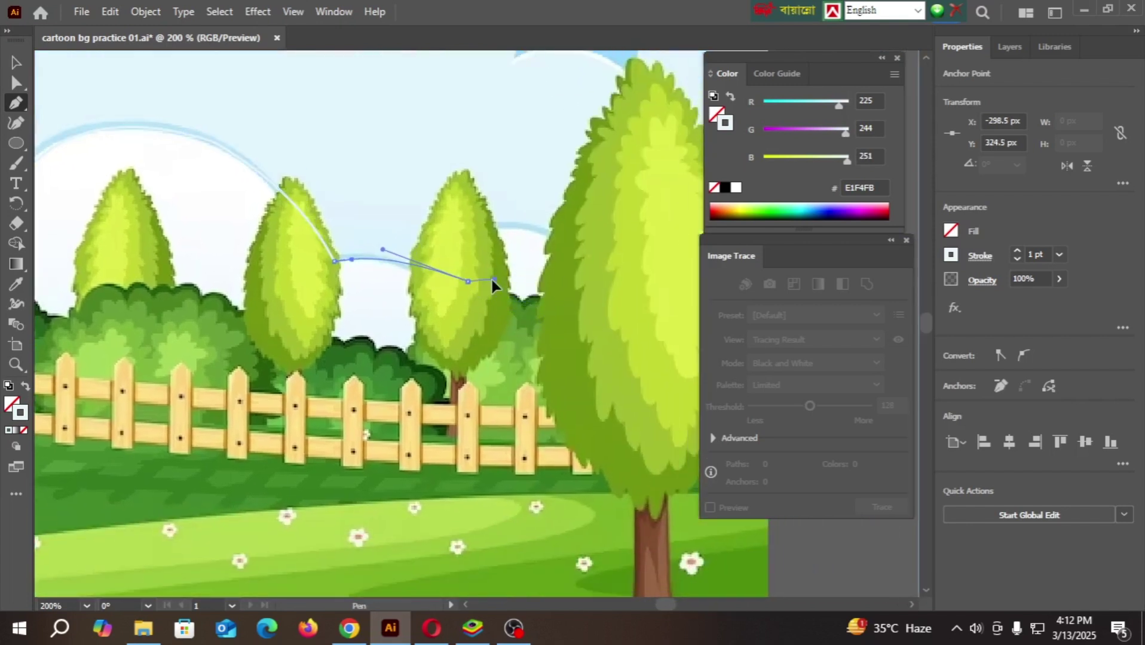
drag(470, 280, 479, 277)
- Trace the last white bump behind the big tree and extend the path just past the reference image's right edge
scroll(475, 306, down, 1)
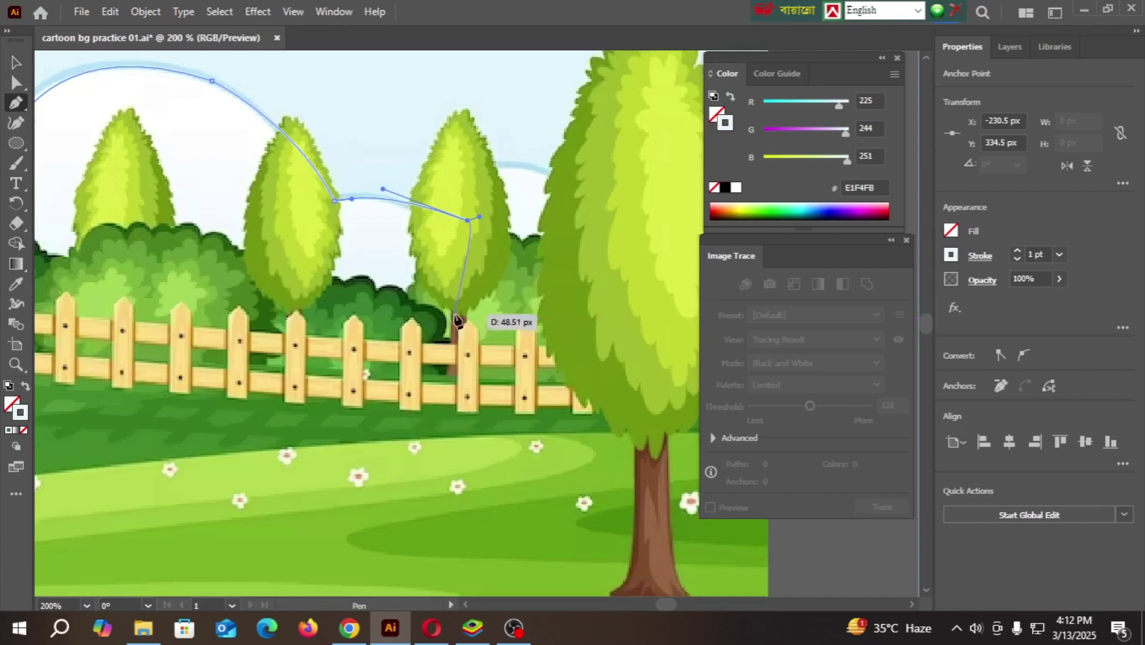
scroll(459, 313, up, 1)
scroll(422, 304, down, 3)
scroll(493, 270, up, 3)
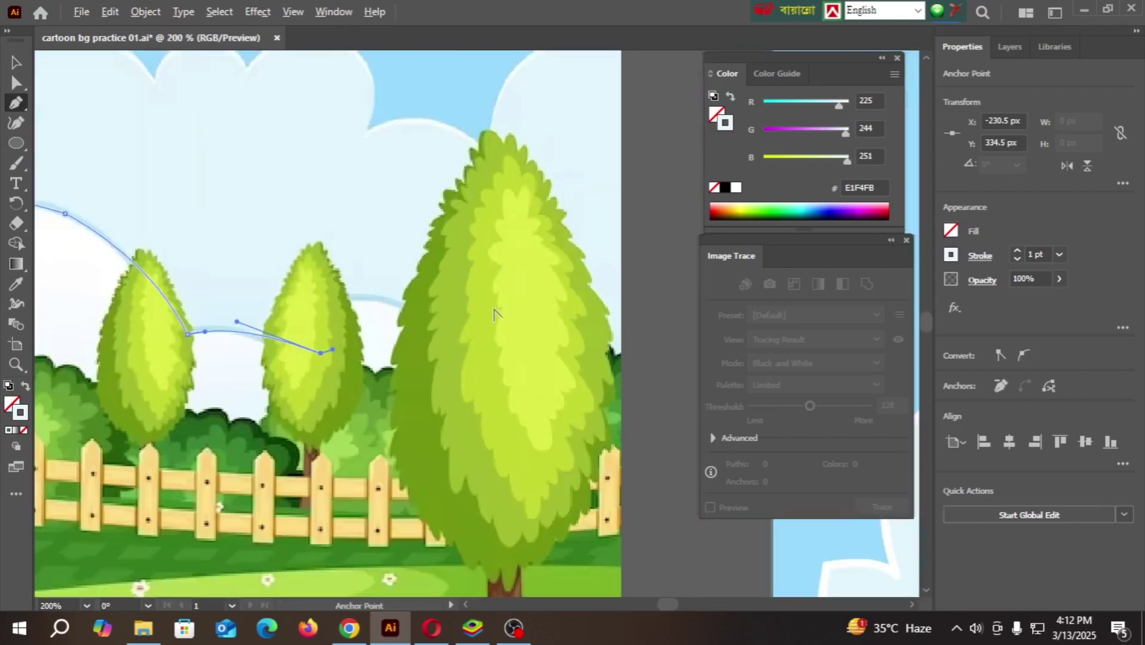
drag(429, 306, 545, 341)
drag(610, 350, 646, 354)
- Close the white cloud outline by running its lower edge back along the fence and up to the starting anchor
scroll(646, 353, down, 3)
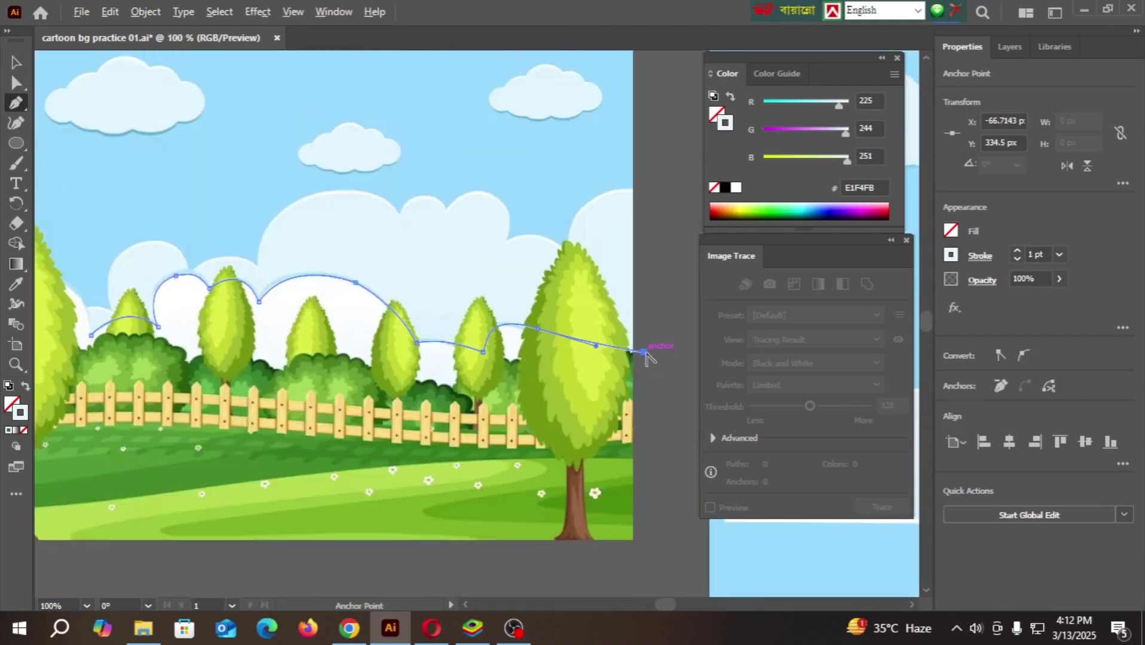
click(575, 382)
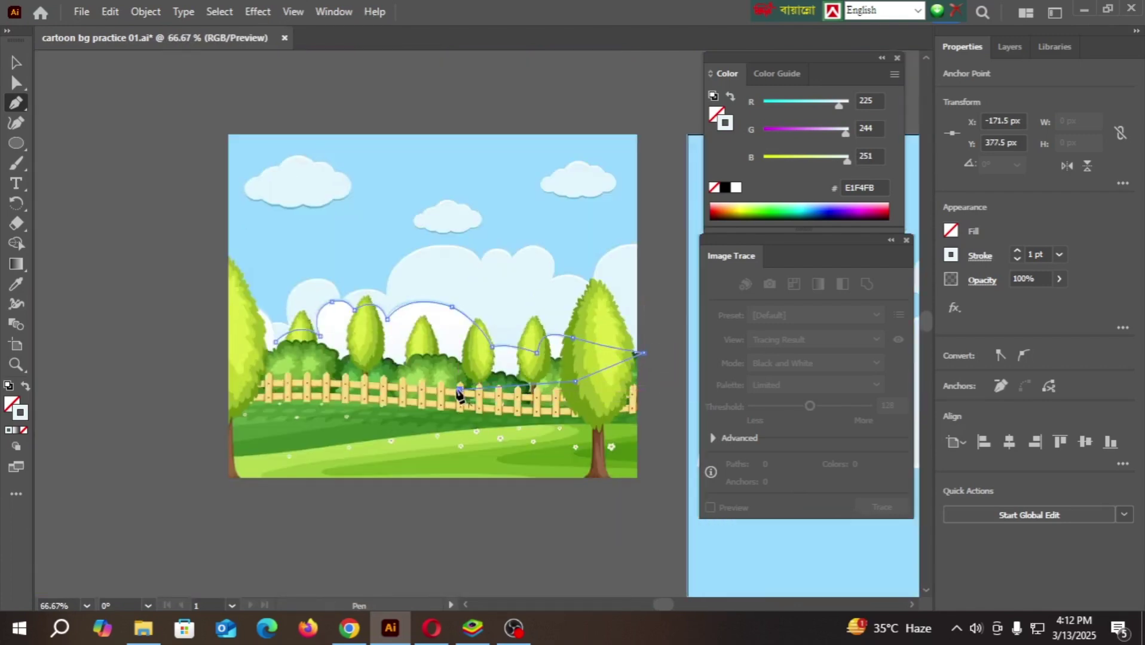
click(460, 390)
click(287, 390)
drag(239, 378, 235, 375)
scroll(235, 375, up, 2)
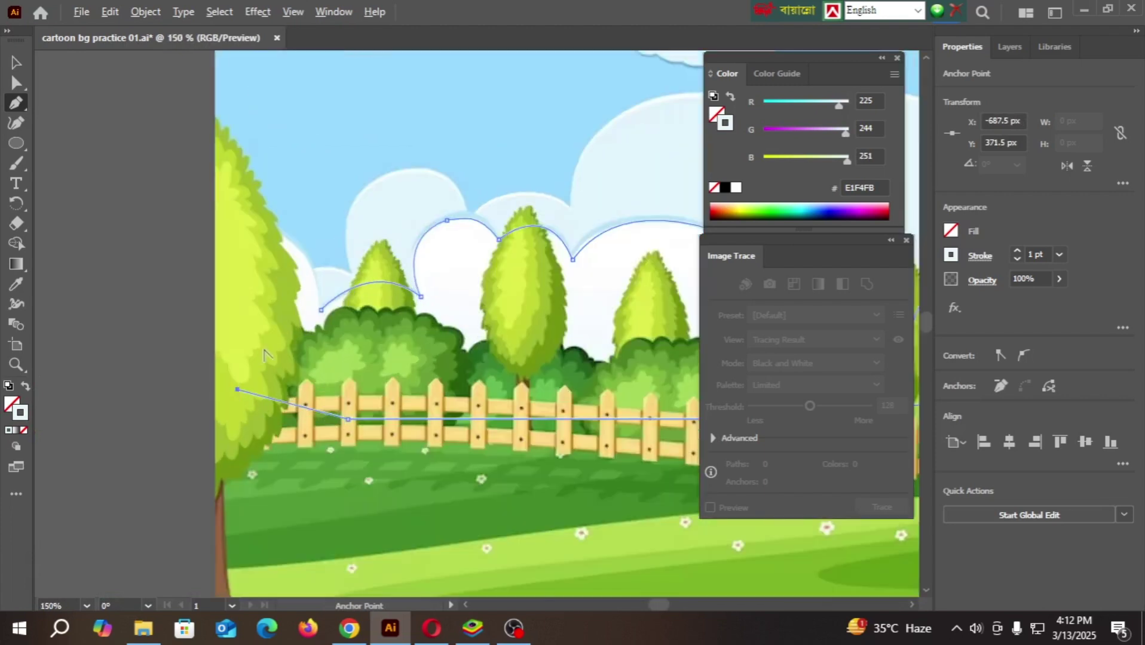
scroll(267, 336, down, 4)
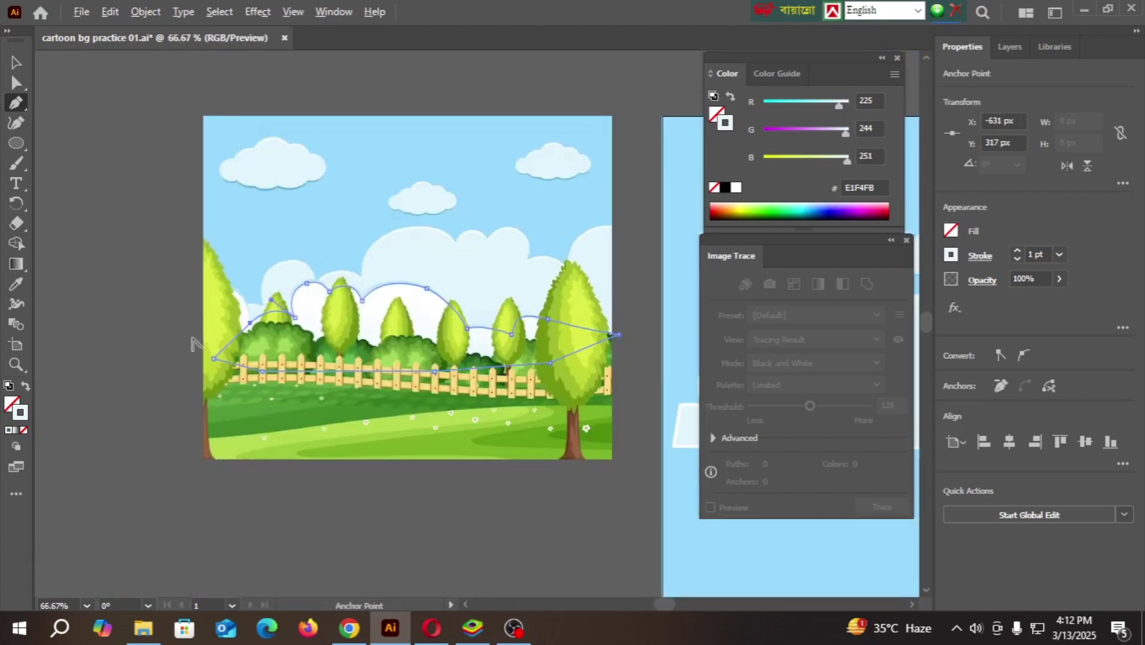
- Swap the traced cloud's fill and stroke, and move it onto the artboard's large cloud at about X 442, Y 443 px
click(27, 386)
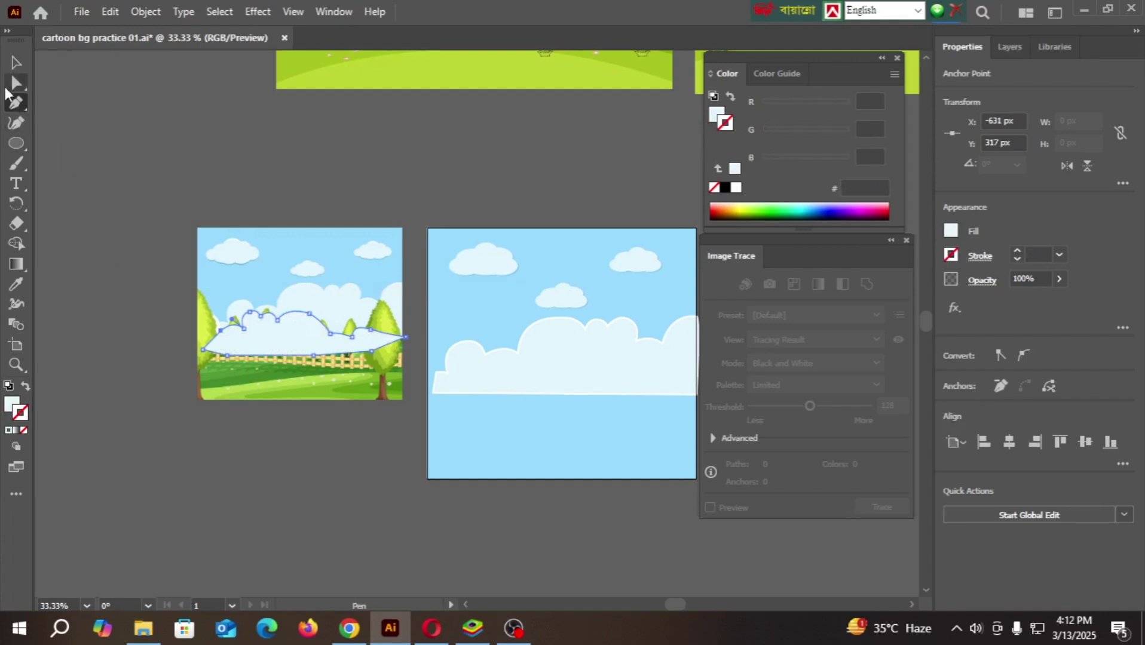
click(13, 67)
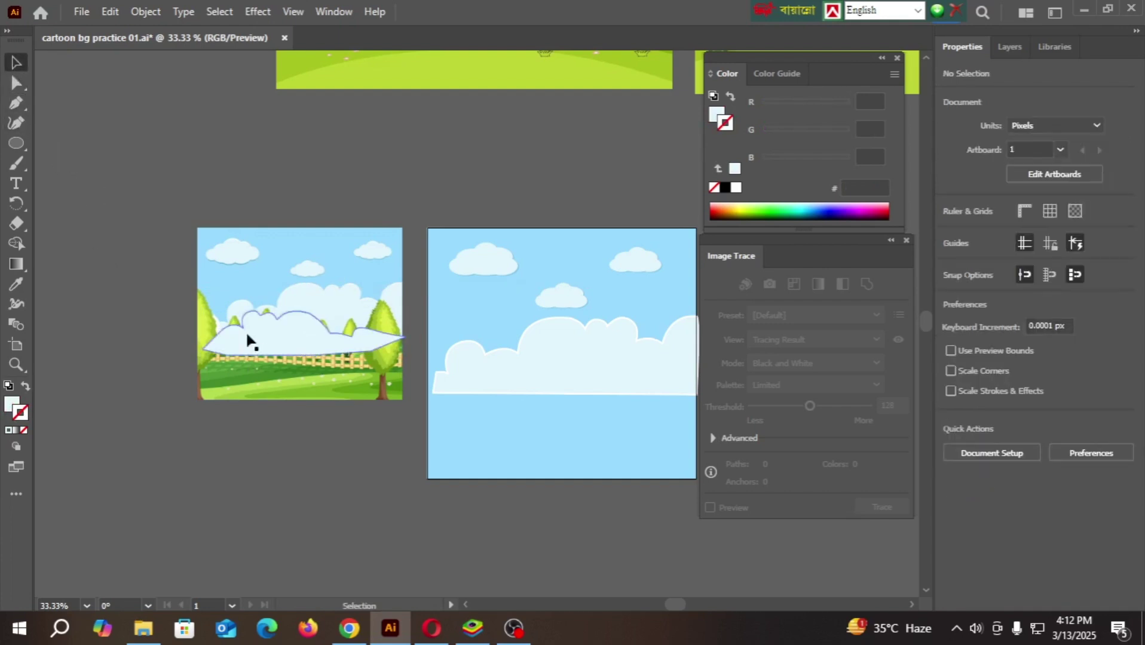
drag(246, 332, 518, 371)
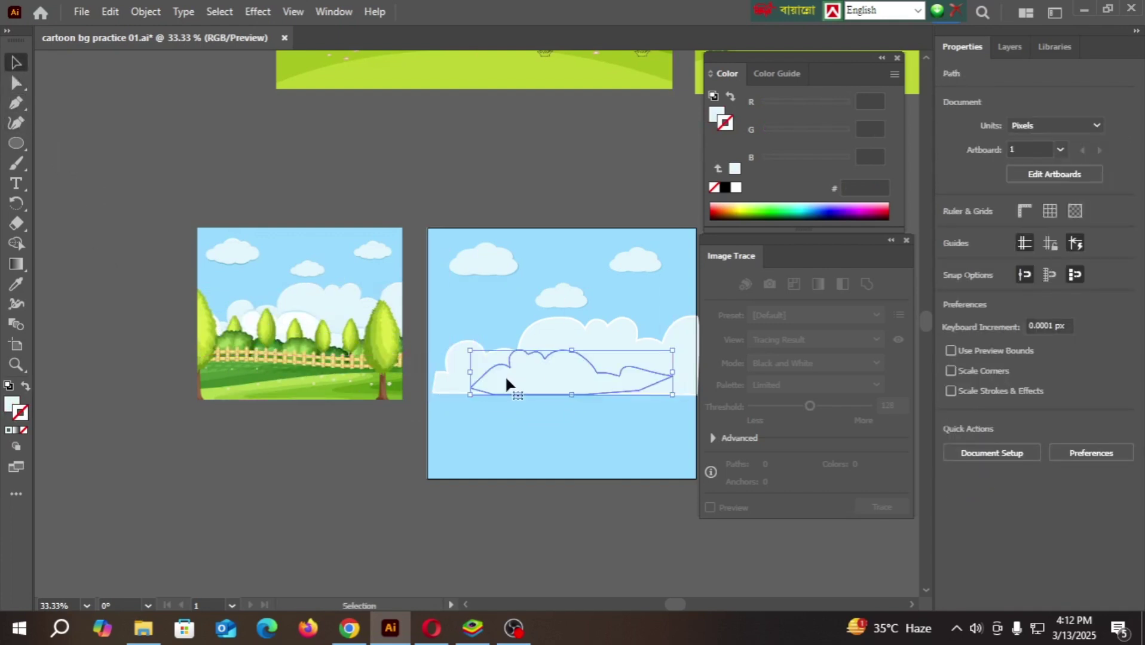
- Set the moved cloud's fill to white (#FFFFFF) and deselect it
click(11, 407)
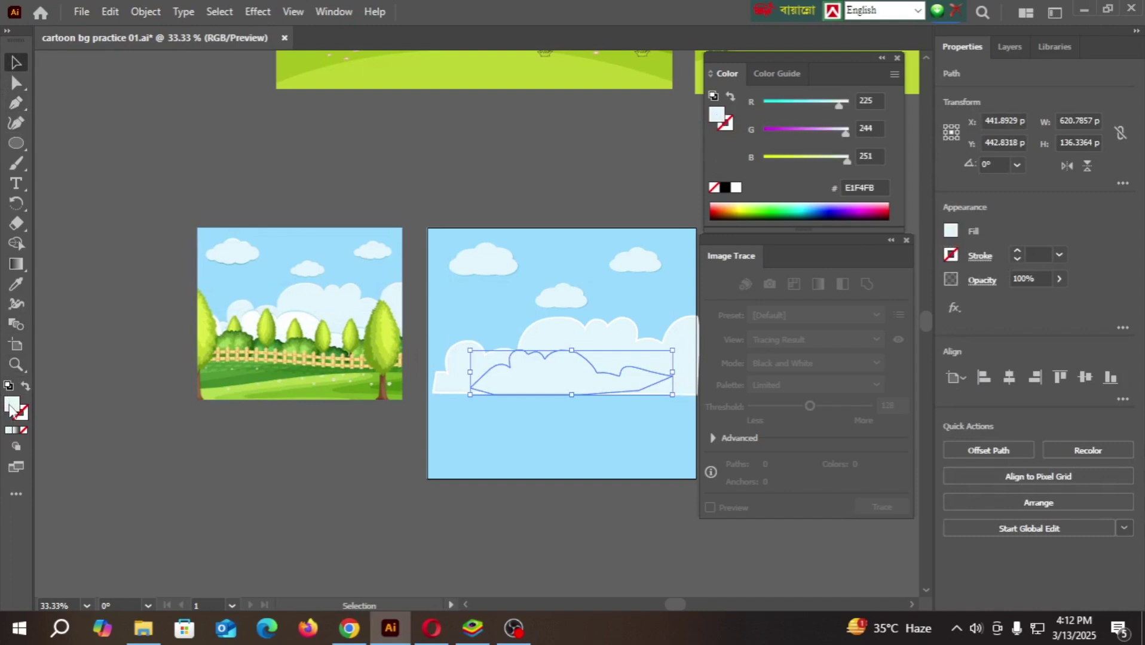
double_click(11, 407)
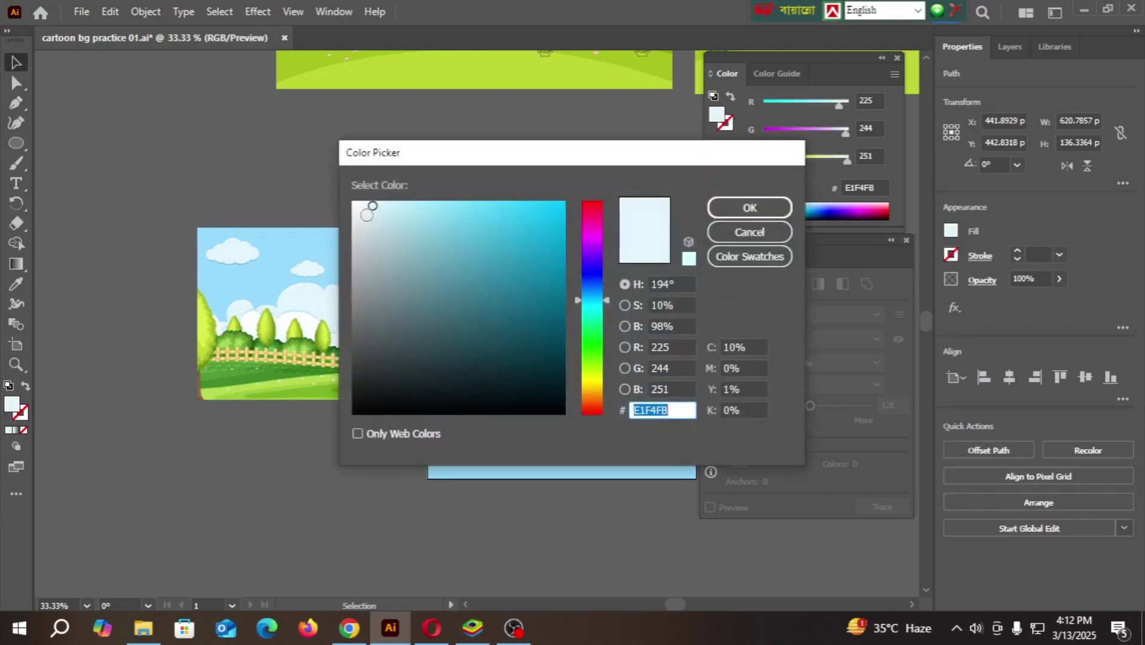
drag(366, 214, 341, 196)
click(744, 208)
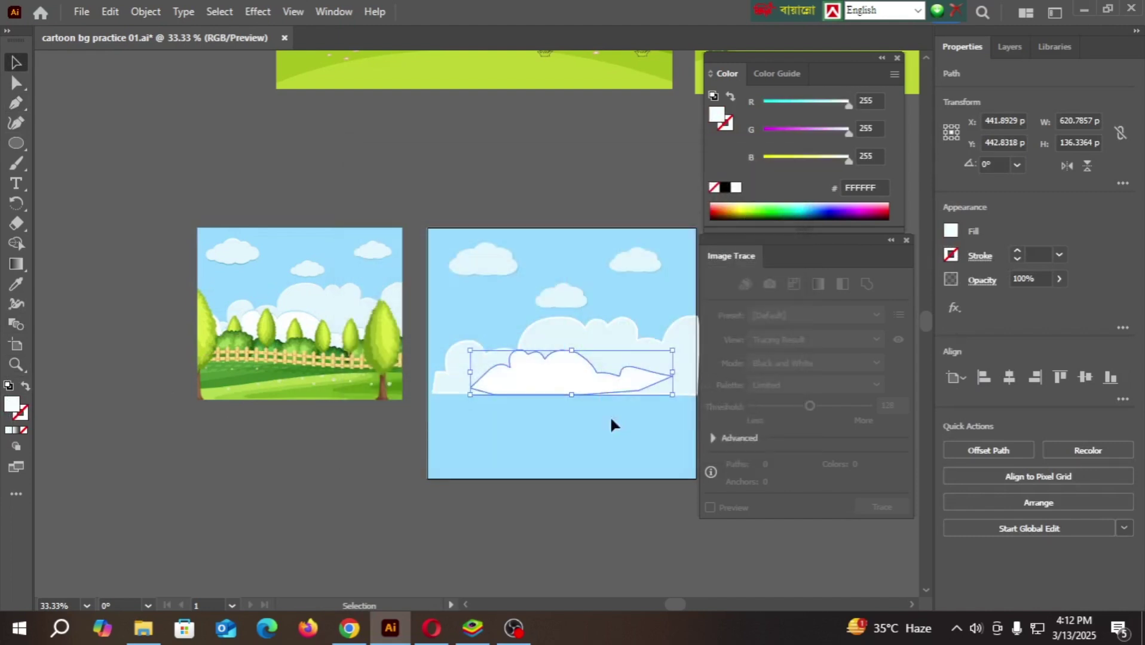
click(453, 482)
scroll(627, 426, up, 1)
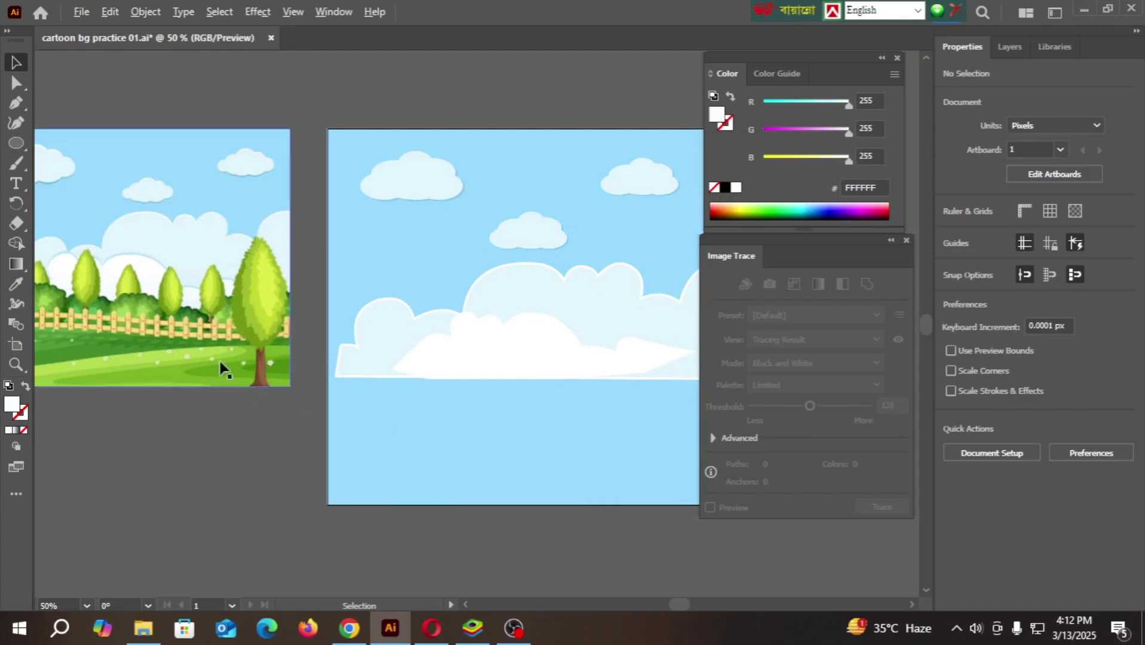
- Enlarge the white front cloud to about 1011.5 by 248 px and undo the shift of the pale blue cloud behind it
scroll(88, 259, up, 1)
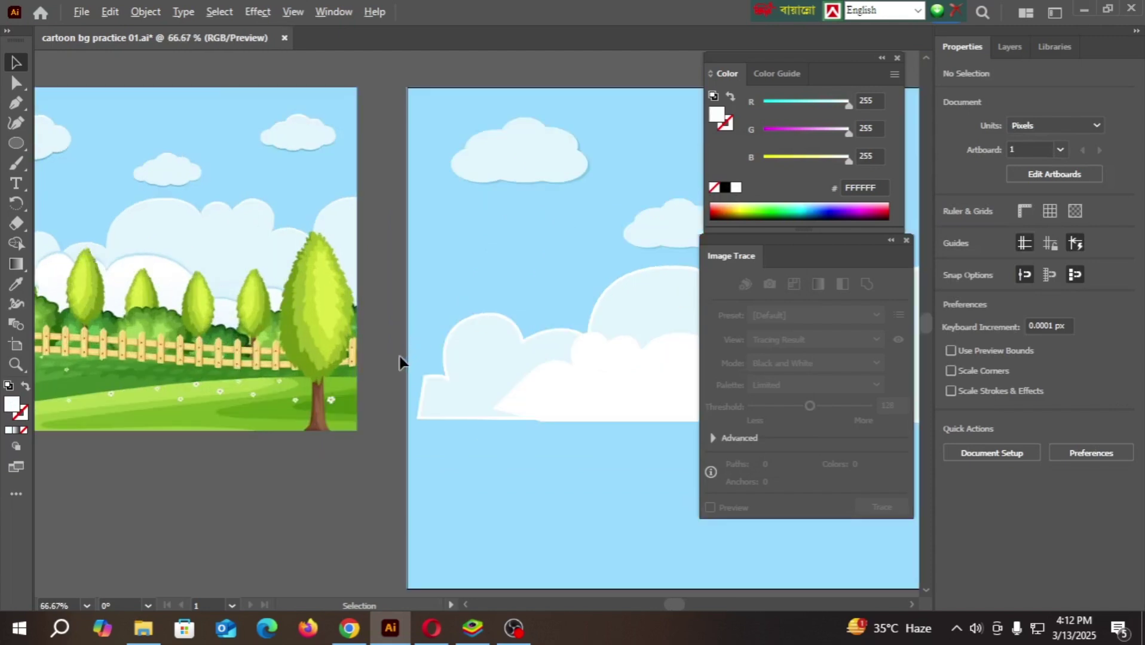
scroll(399, 356, down, 1)
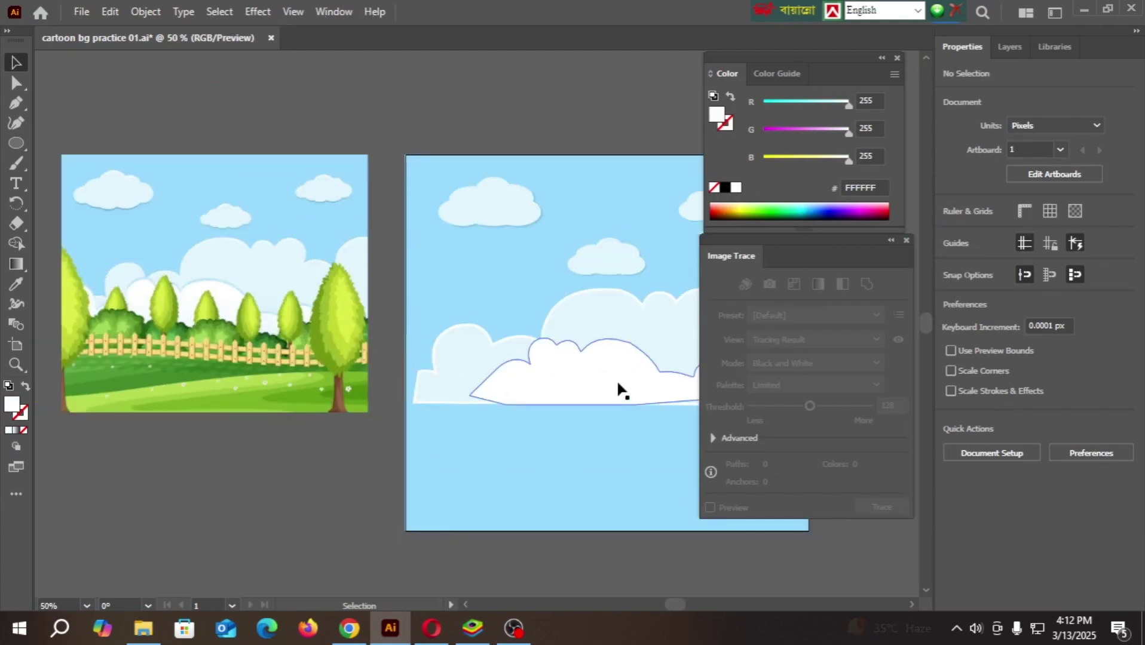
mouse_move(618, 384)
mouse_down()
mouse_move(567, 381)
mouse_move(698, 366)
mouse_move(597, 399)
mouse_move(607, 394)
mouse_up()
scroll(481, 437, down, 2)
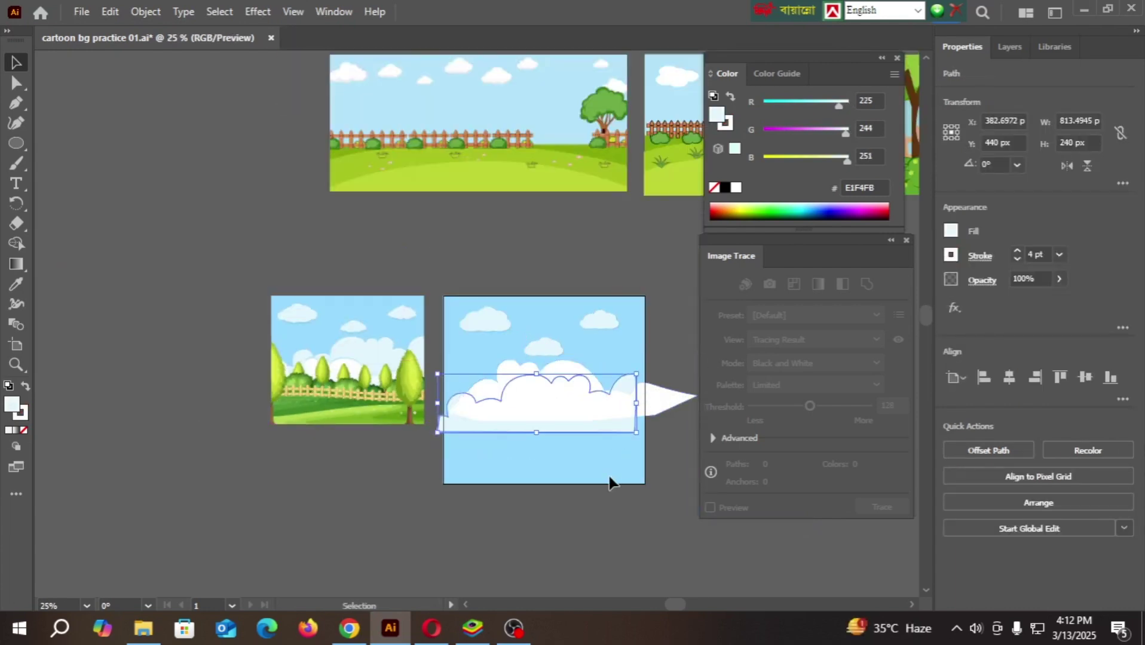
click(650, 443)
scroll(652, 432, up, 2)
drag(504, 428, 481, 493)
key(ctrl+z)
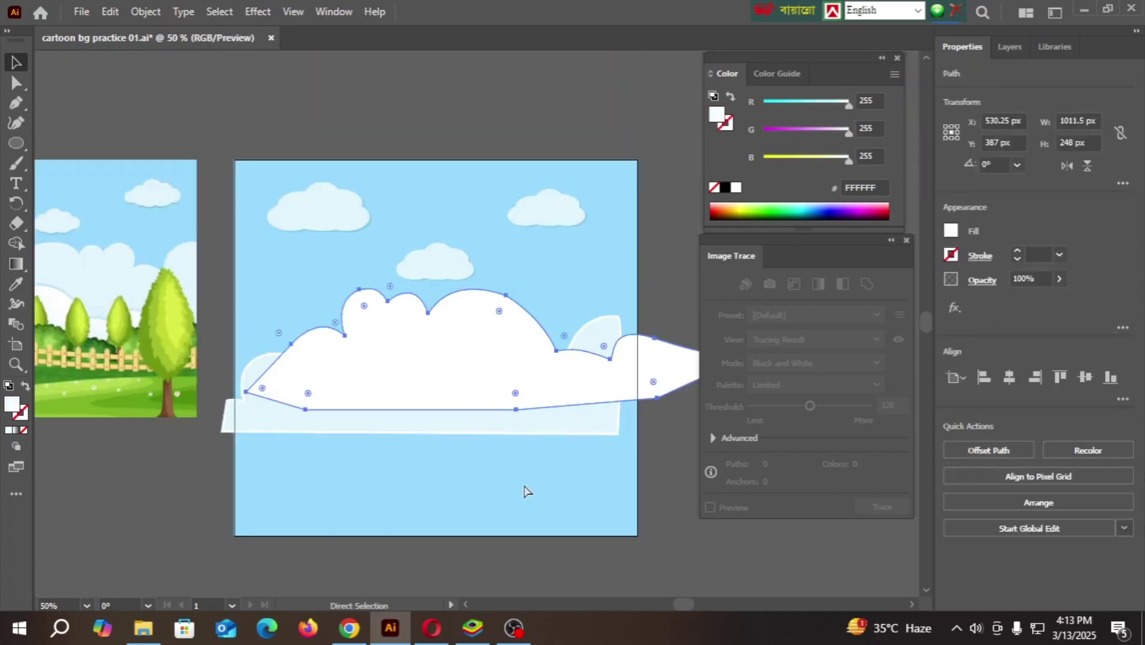
key(ctrl+z)
- Move the enlarged white cloud down and left until its left tip passes the artboard's left edge, then deselect it
click(401, 480)
drag(440, 369, 418, 392)
click(547, 472)
scroll(548, 472, down, 1)
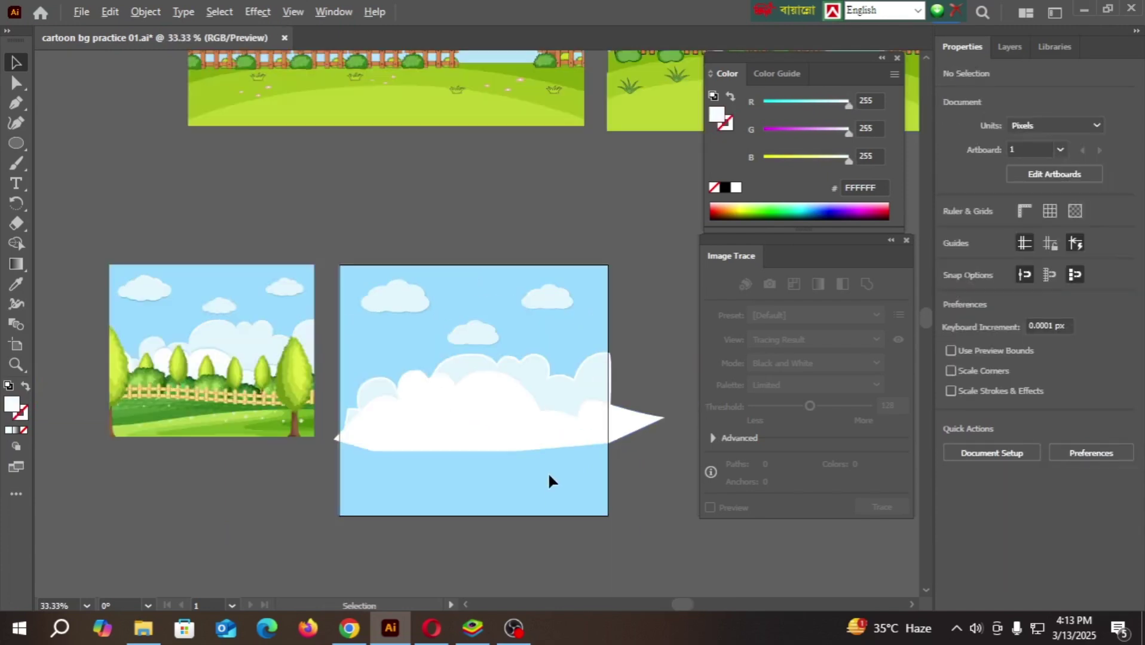
scroll(239, 355, up, 1)
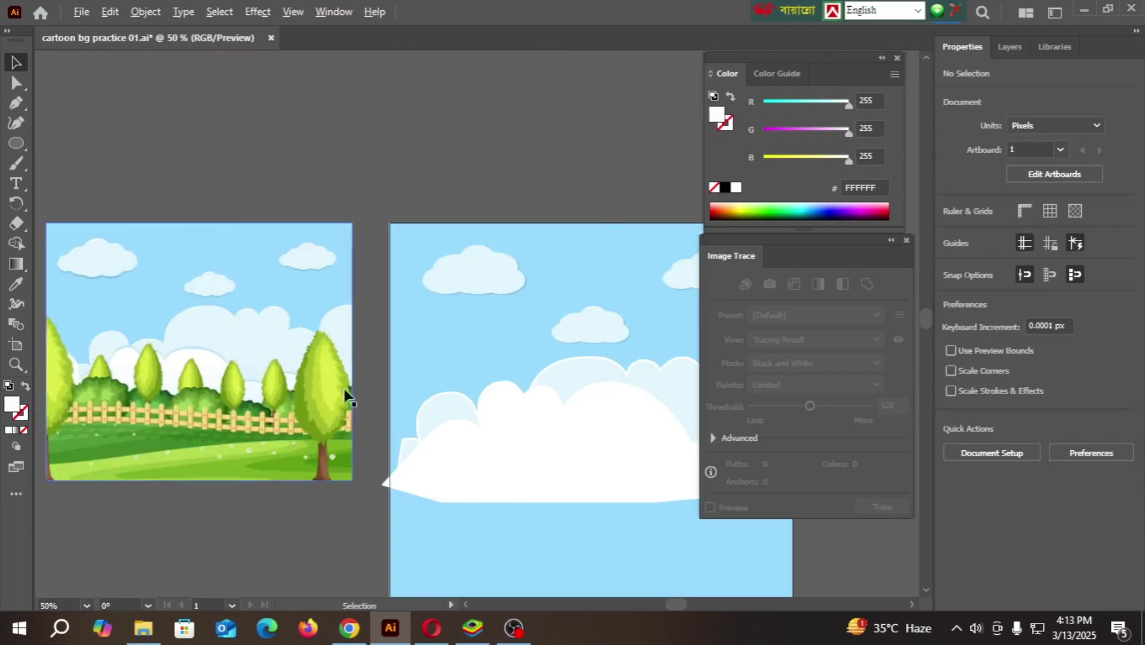
scroll(435, 447, down, 1)
drag(552, 457, 537, 456)
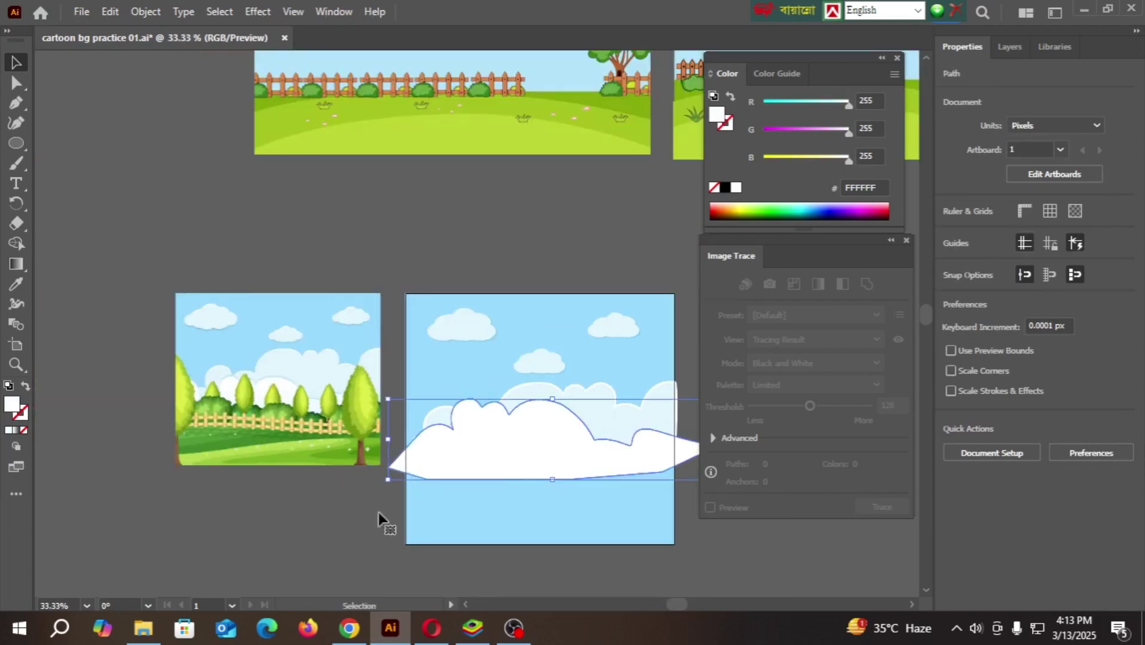
click(317, 518)
scroll(496, 514, up, 1)
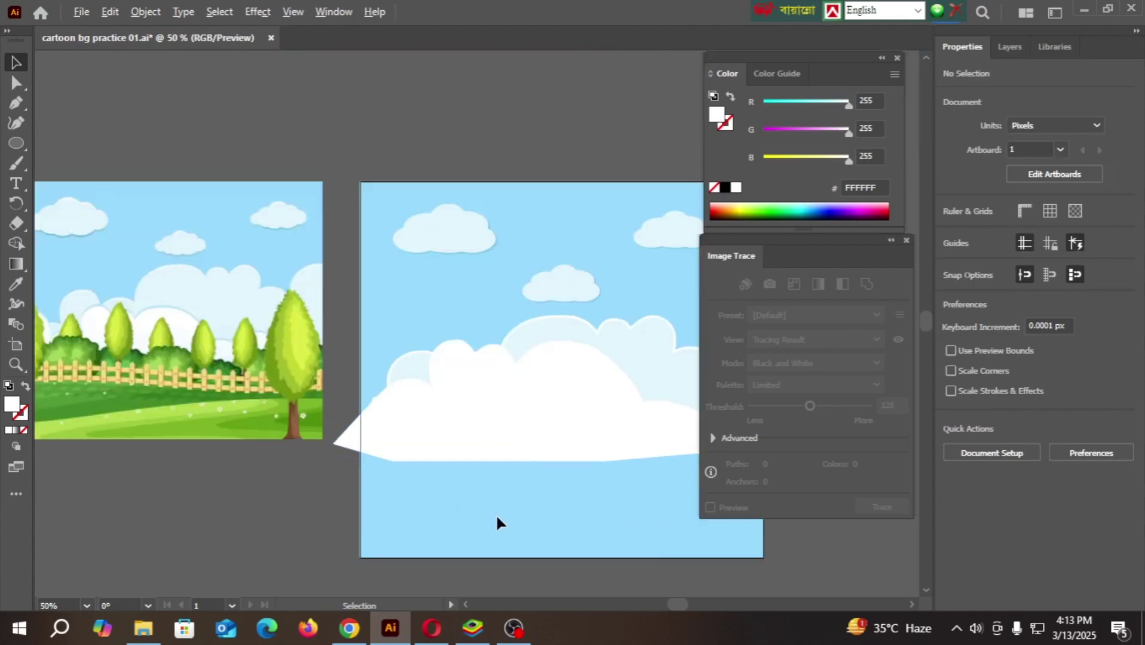
- Examine the reference image's bushes, fence and large right-hand tree, comparing them with the artboard
drag(496, 524, 478, 426)
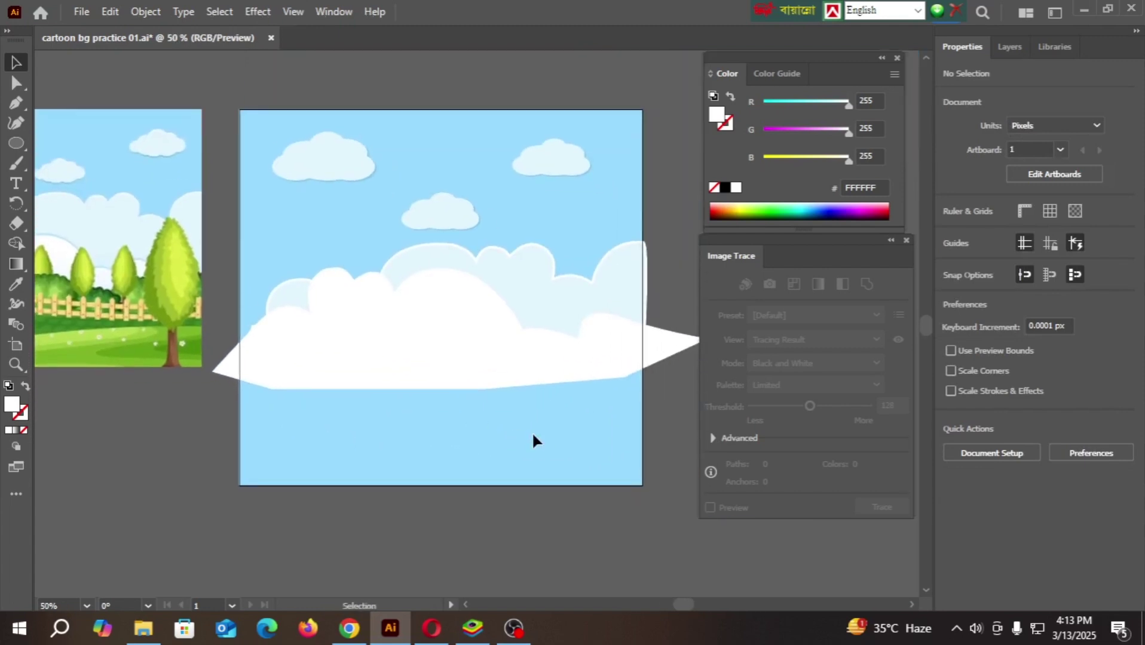
scroll(532, 440, down, 1)
scroll(111, 362, up, 2)
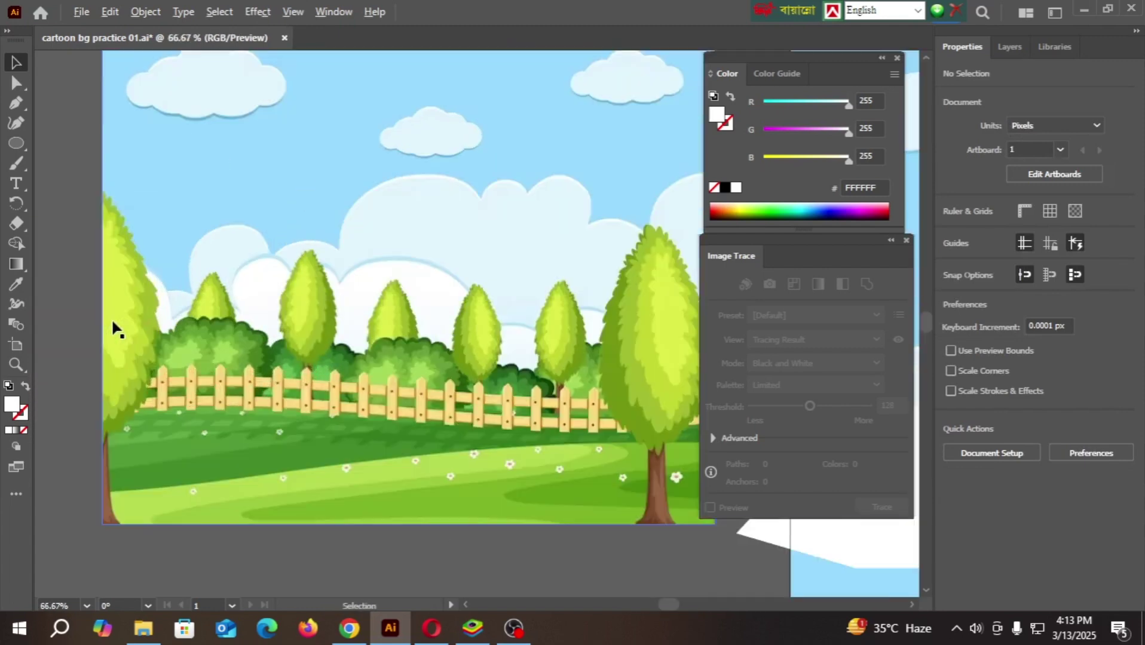
scroll(112, 328, up, 1)
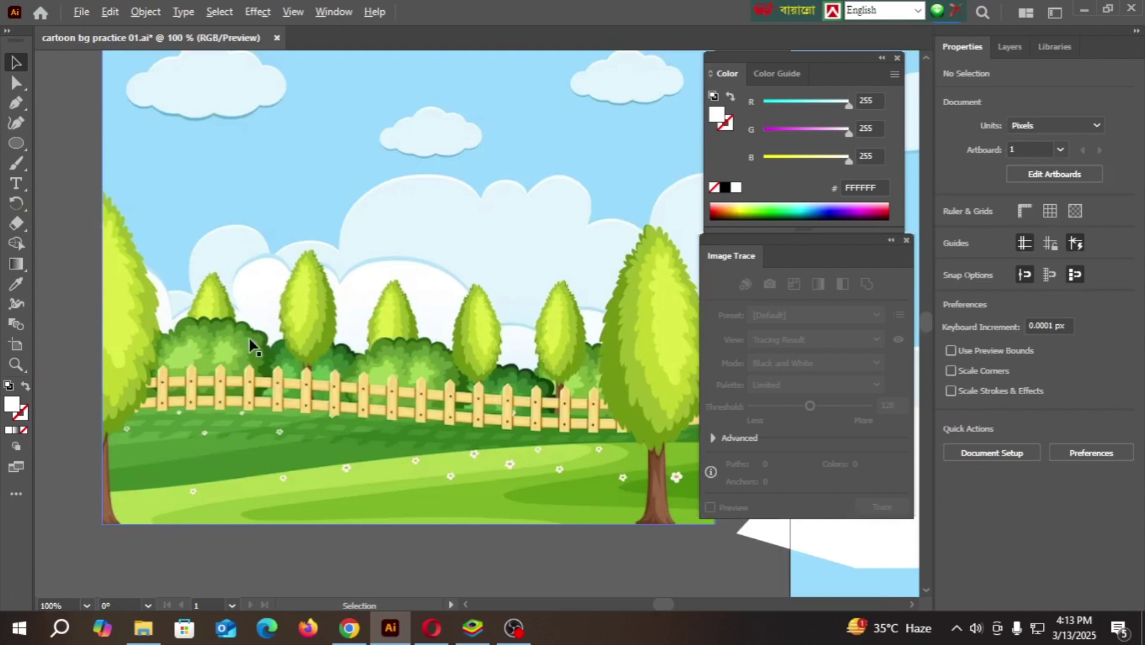
scroll(191, 356, down, 3)
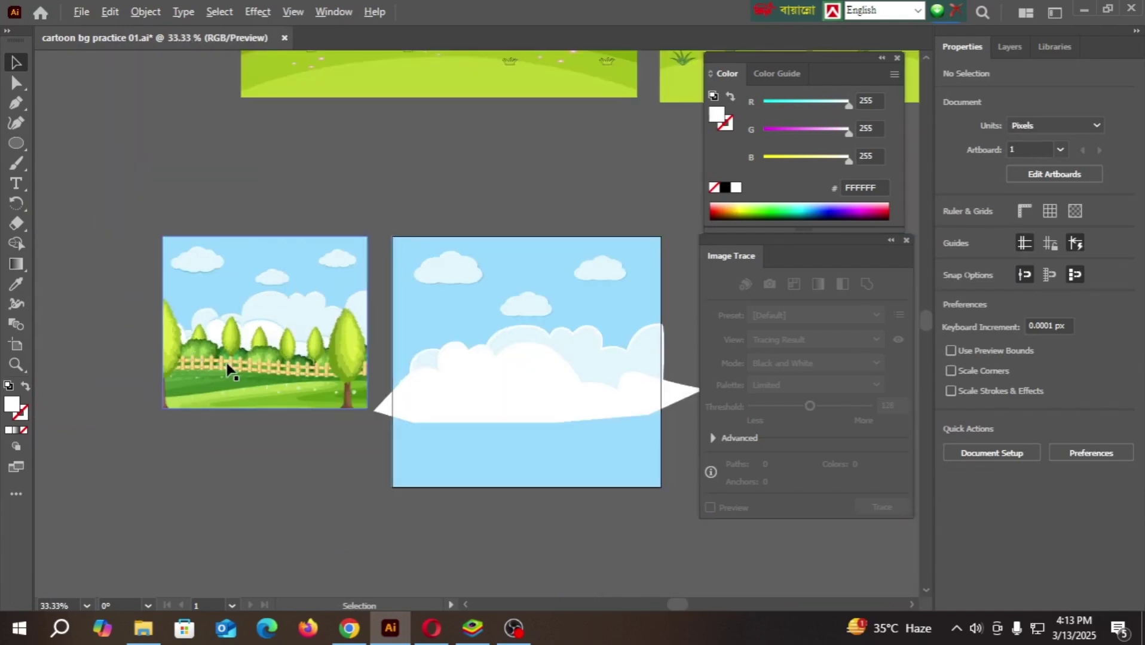
scroll(229, 369, up, 1)
scroll(372, 342, up, 3)
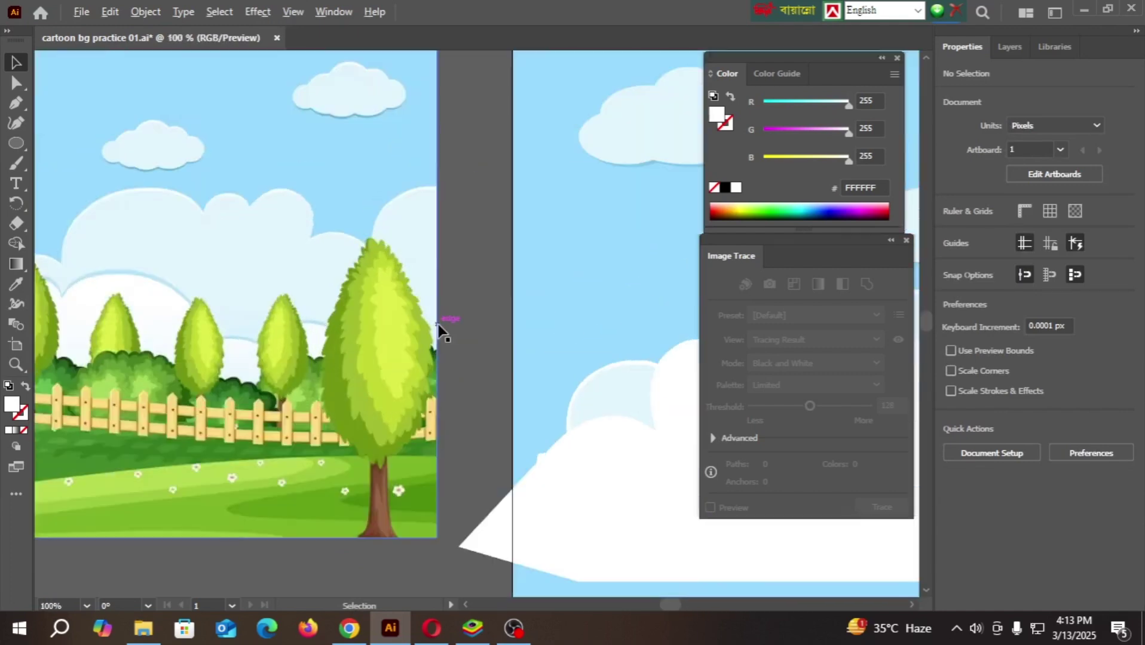
scroll(401, 326, down, 2)
scroll(399, 337, up, 3)
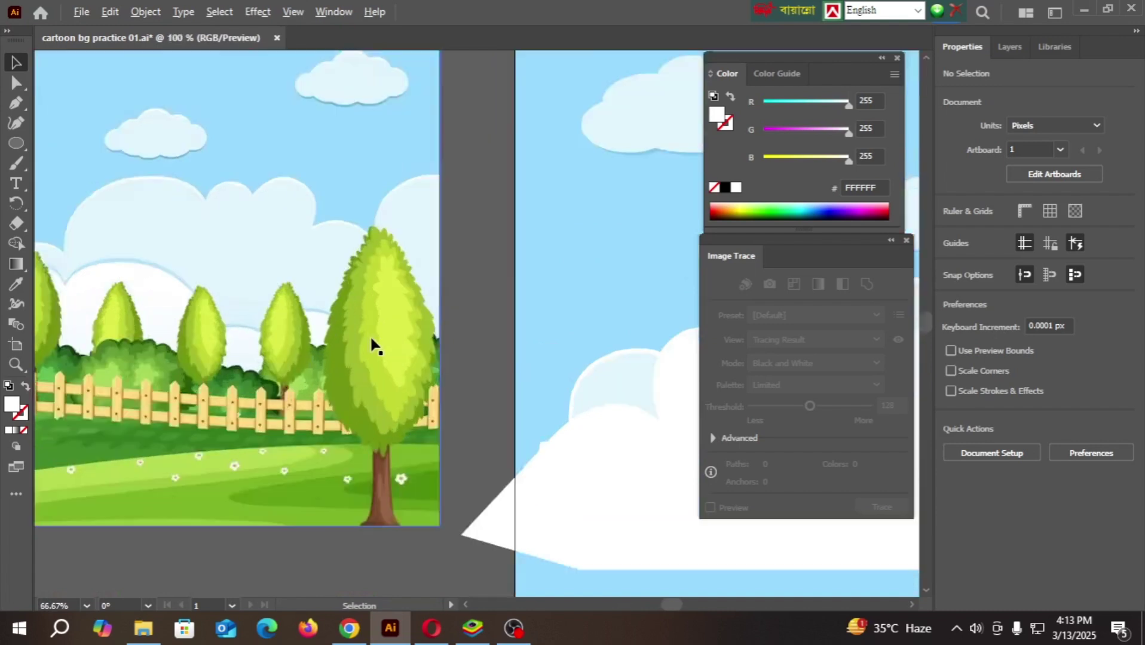
scroll(358, 486, down, 2)
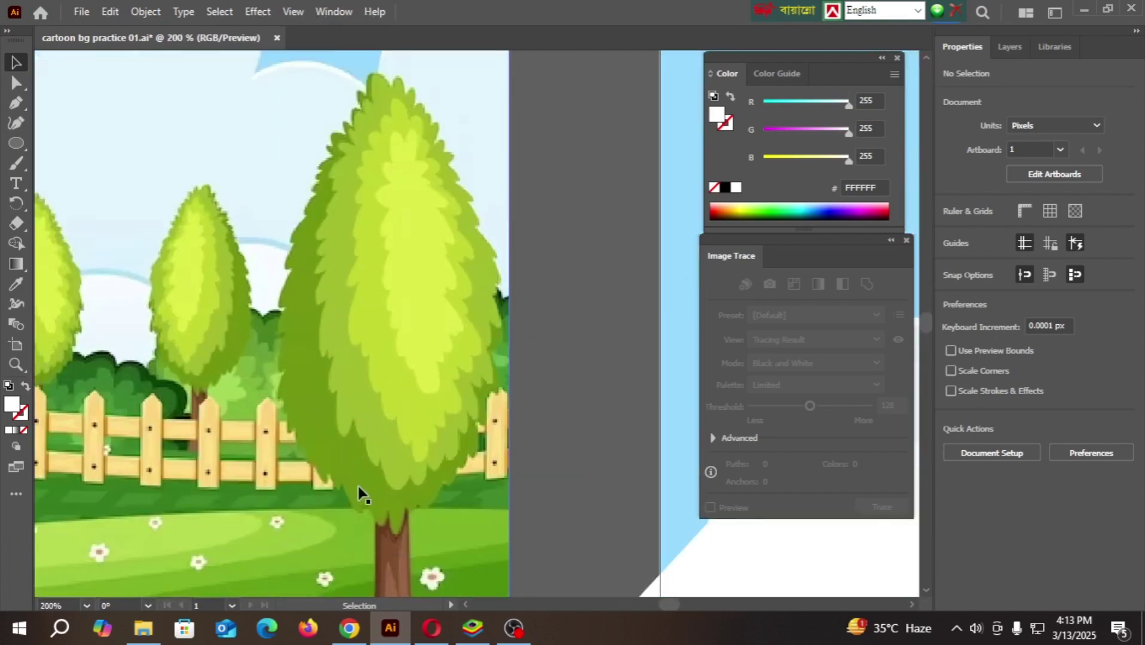
scroll(322, 455, down, 5)
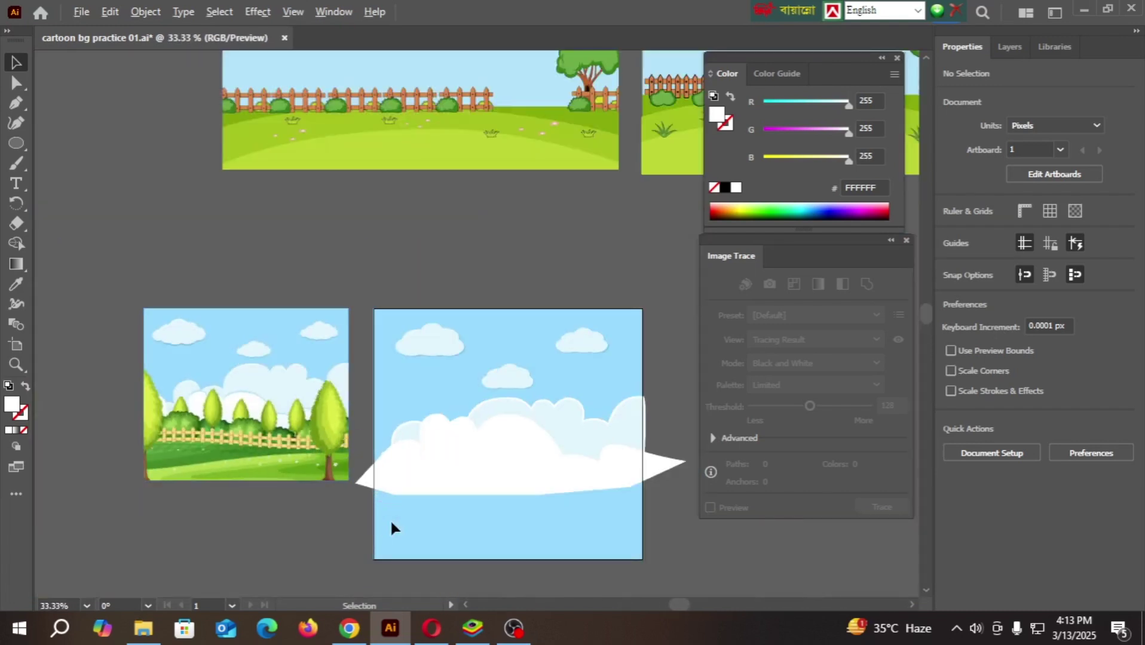
scroll(514, 505, down, 4)
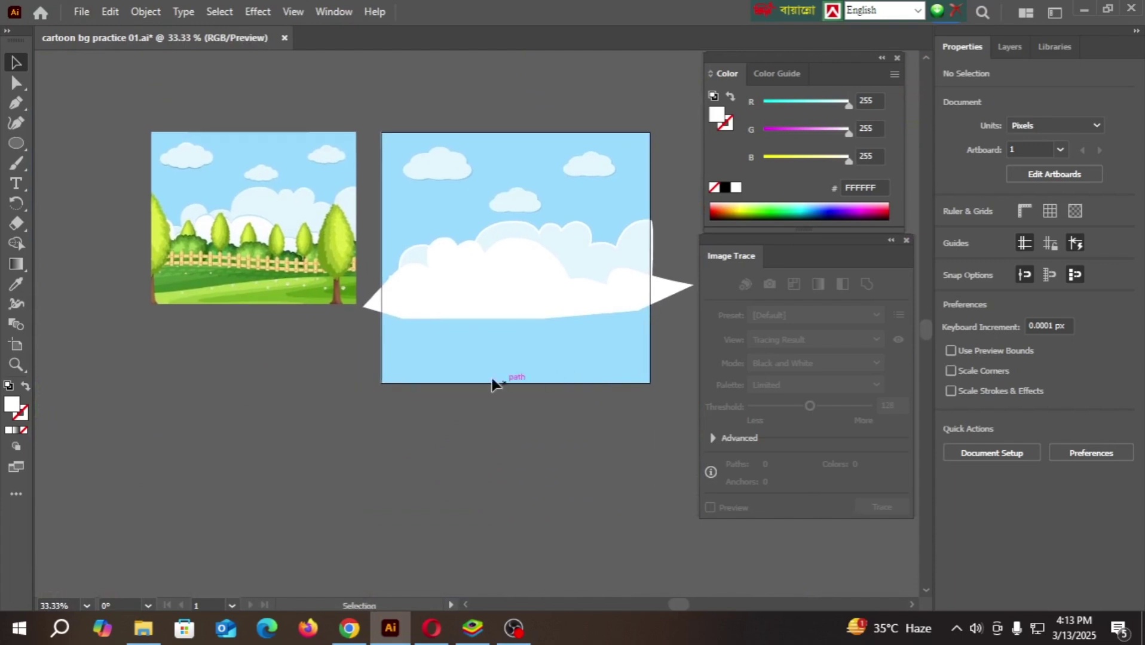
- Draw a white ellipse about 114 by 228 px over the crown of the reference's large right-hand tree and deselect it
click(18, 141)
click(16, 142)
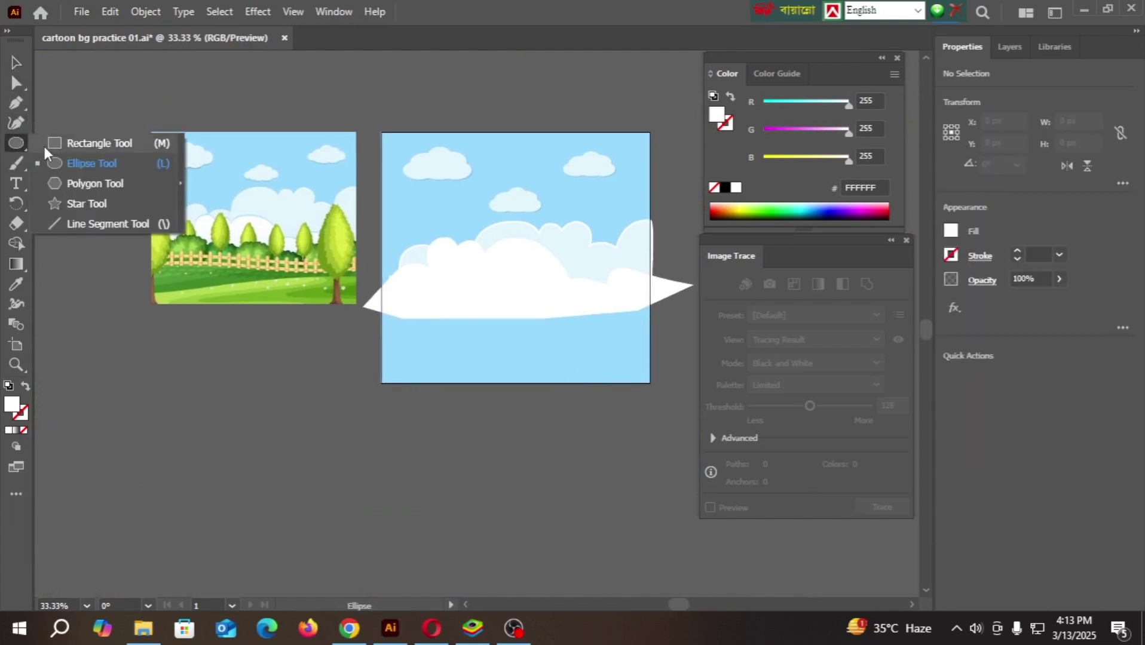
click(51, 162)
scroll(337, 236, up, 7)
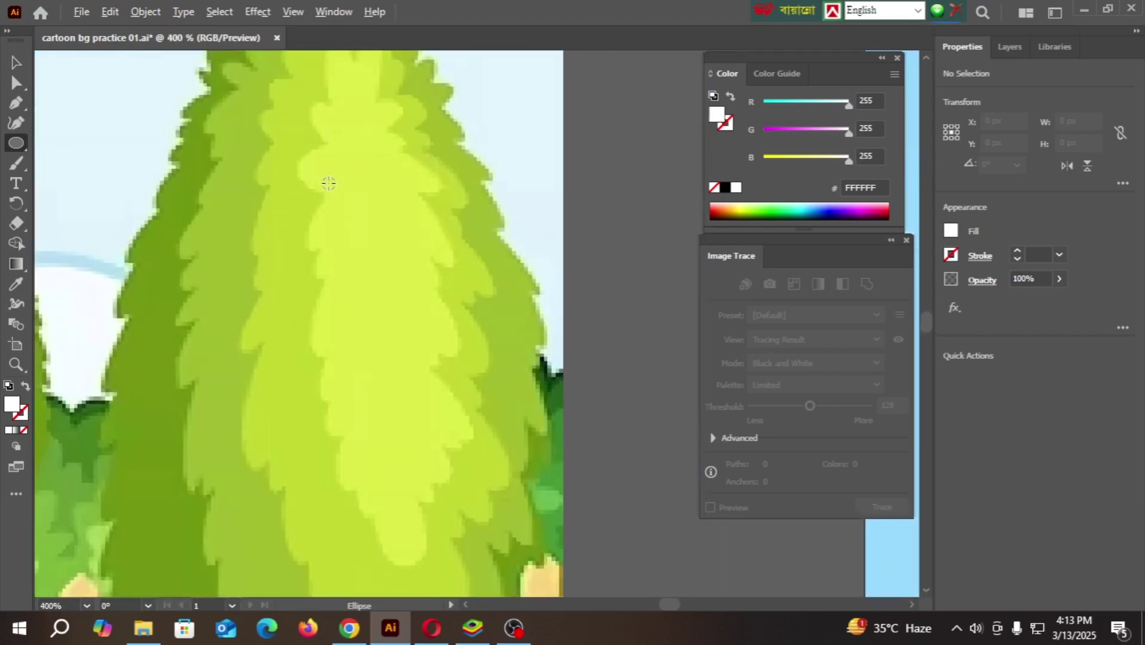
scroll(328, 183, down, 3)
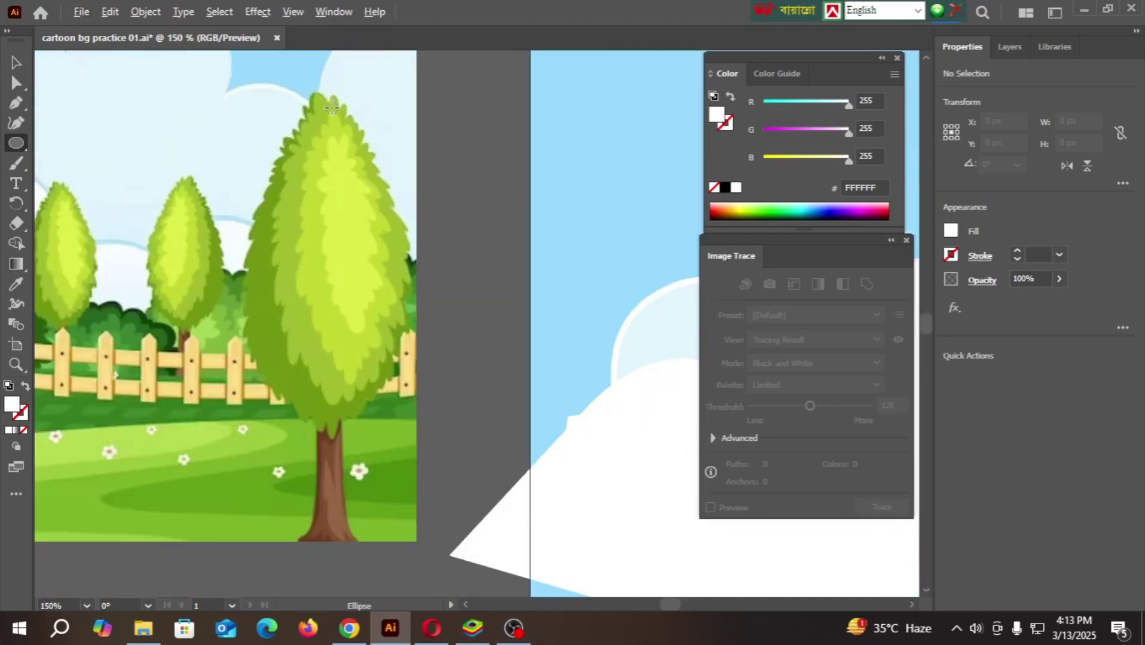
drag(317, 98, 382, 432)
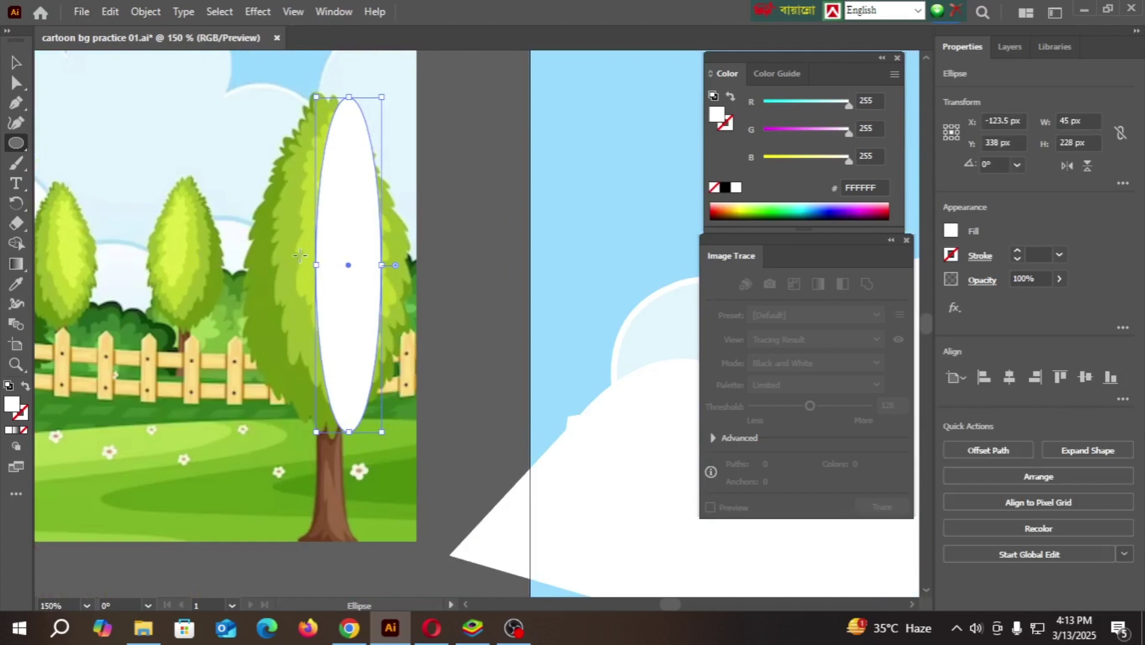
drag(317, 265, 250, 265)
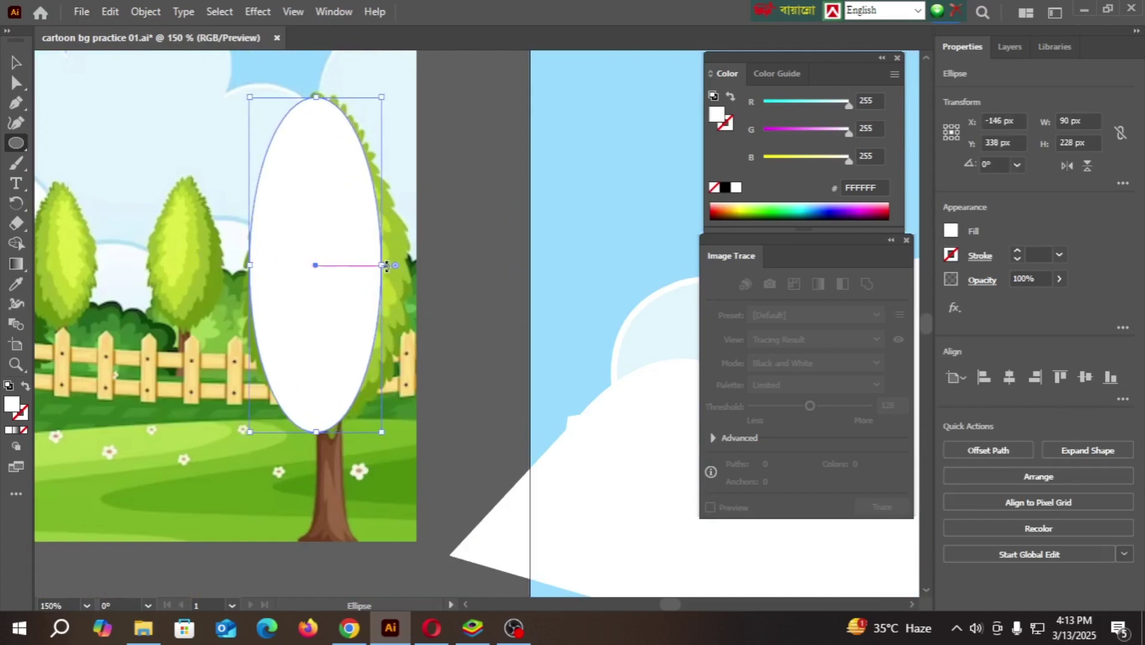
drag(382, 267, 418, 272)
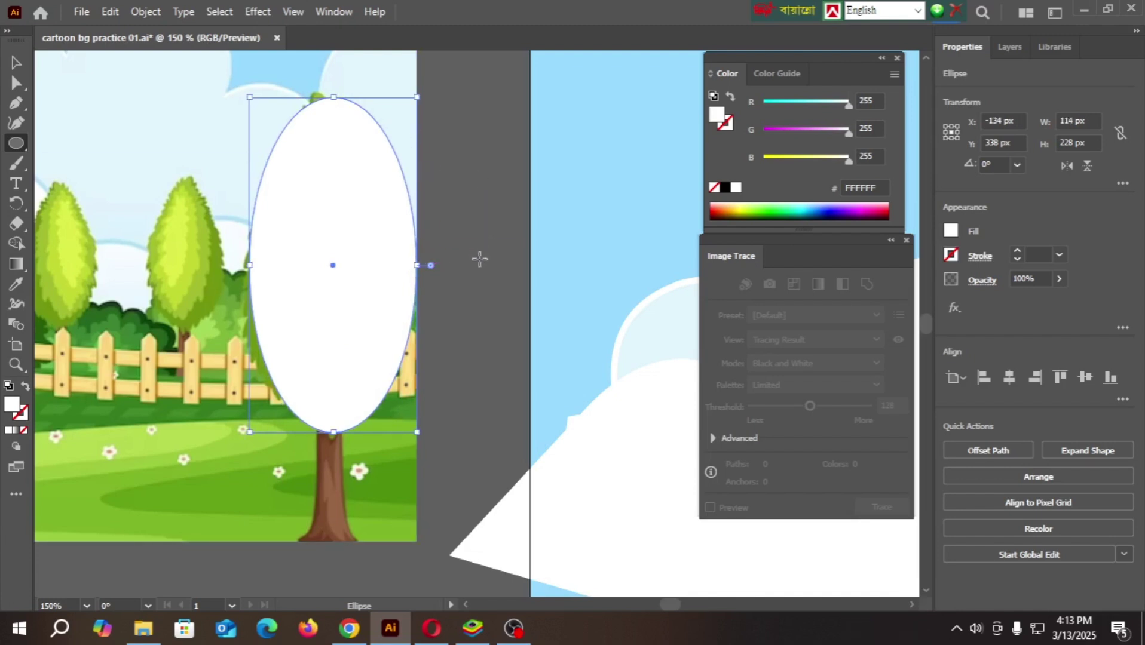
click(14, 63)
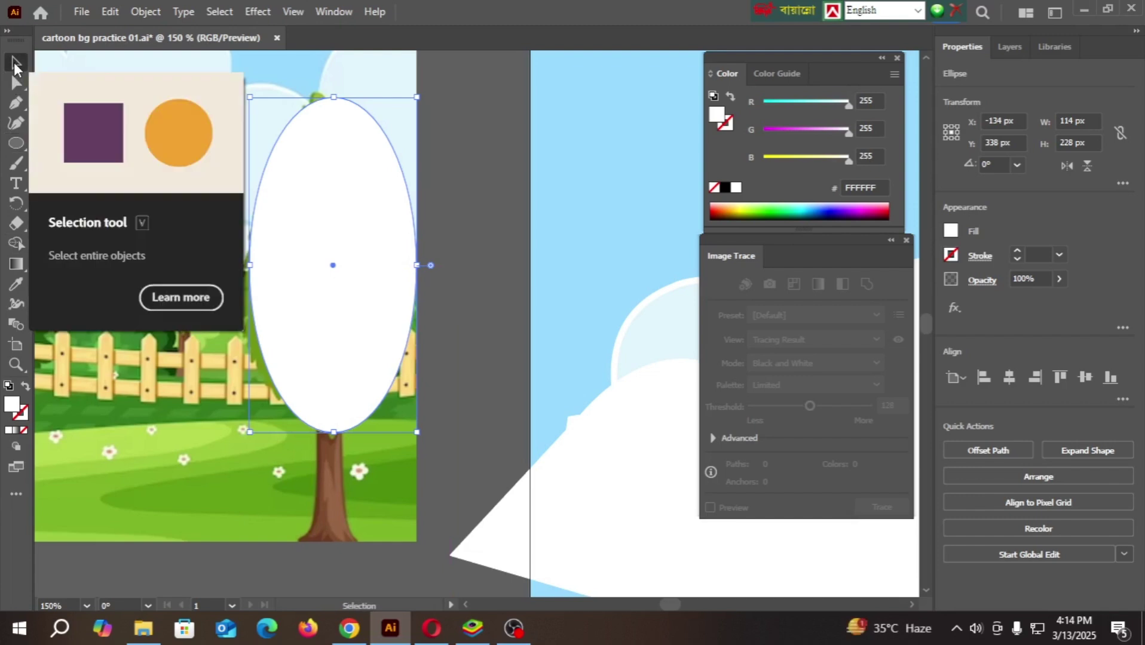
click(455, 199)
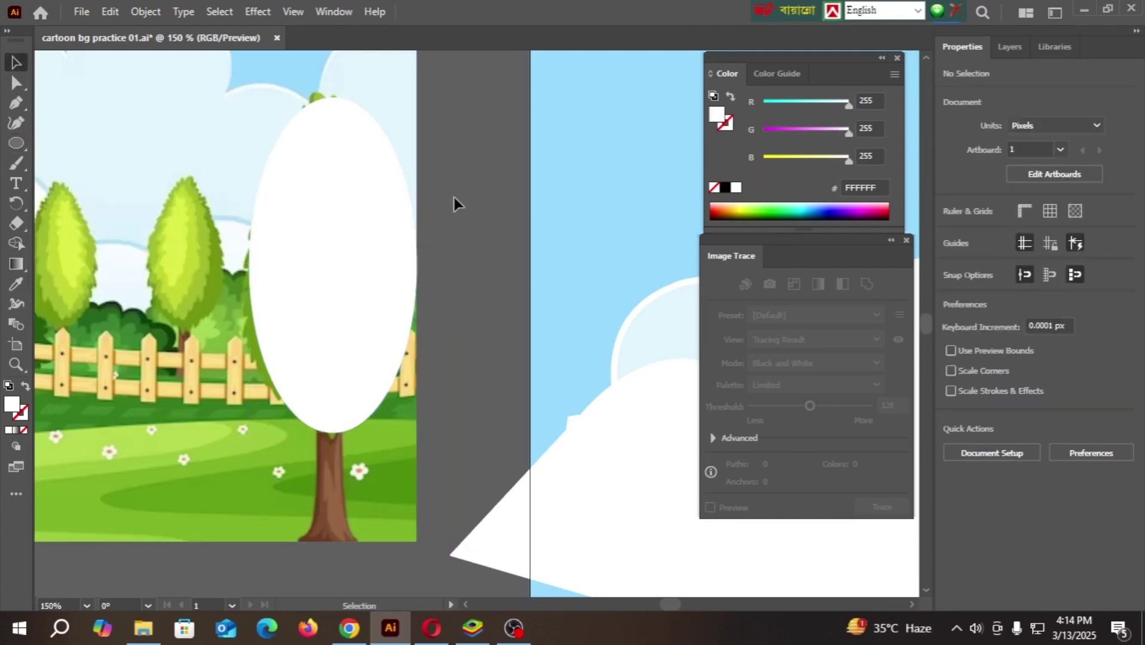
- Move the ellipse to about X -310, Y 561 px and fill it with the tree's dark green (#709513) sampled from the reference
scroll(454, 196, down, 2)
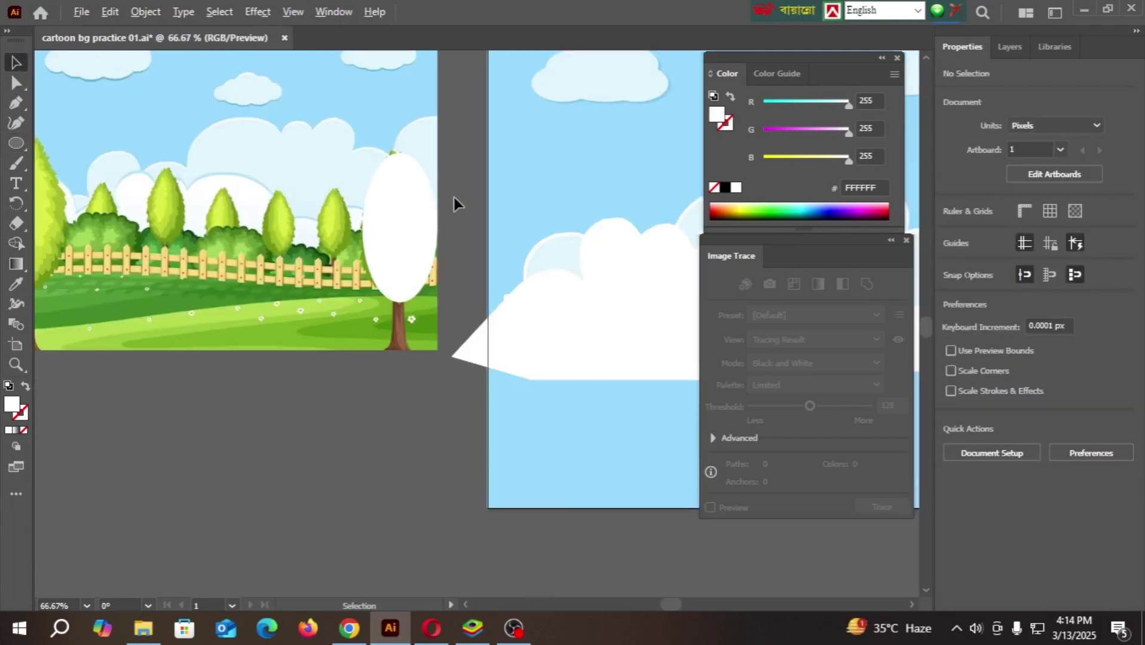
drag(404, 222, 286, 376)
click(16, 285)
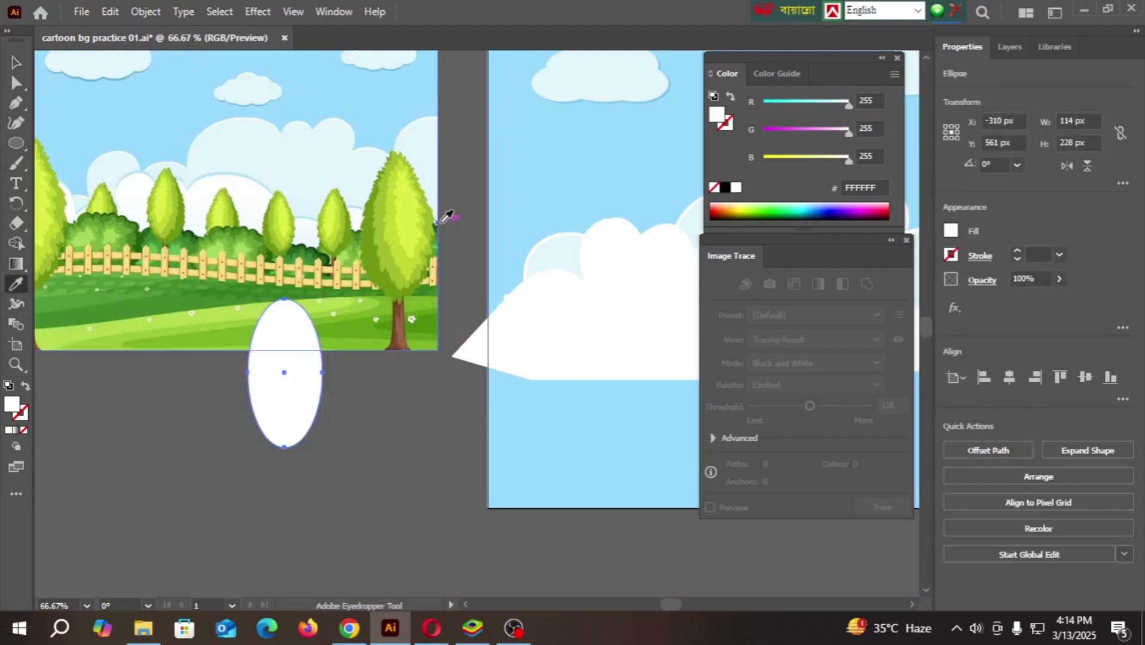
click(372, 260)
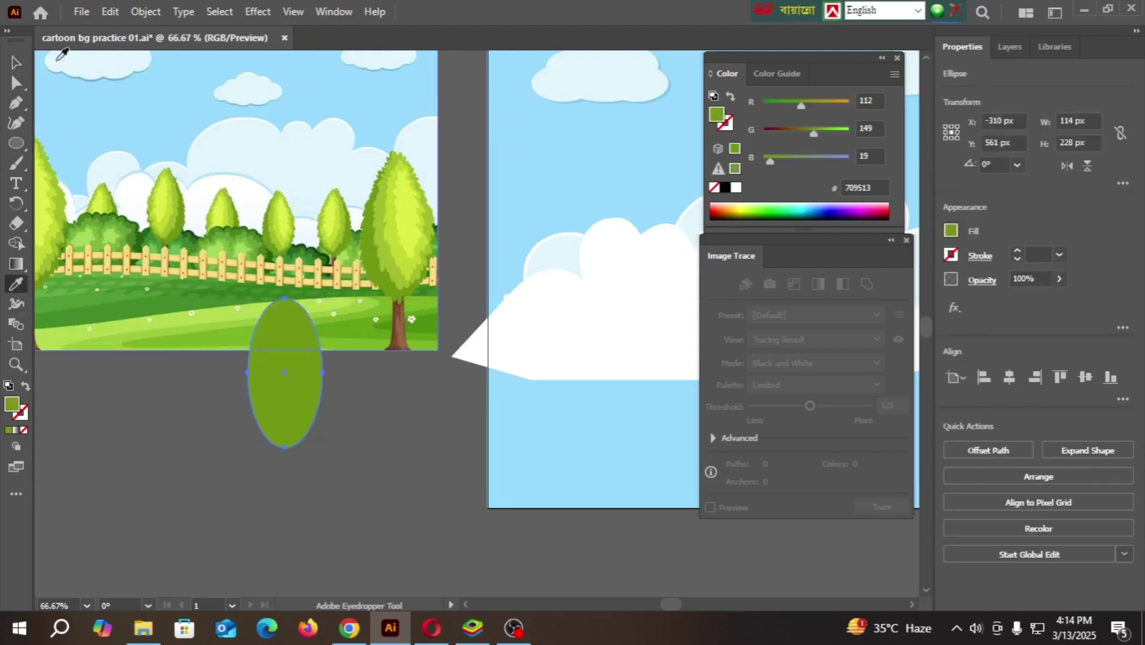
click(15, 62)
click(422, 413)
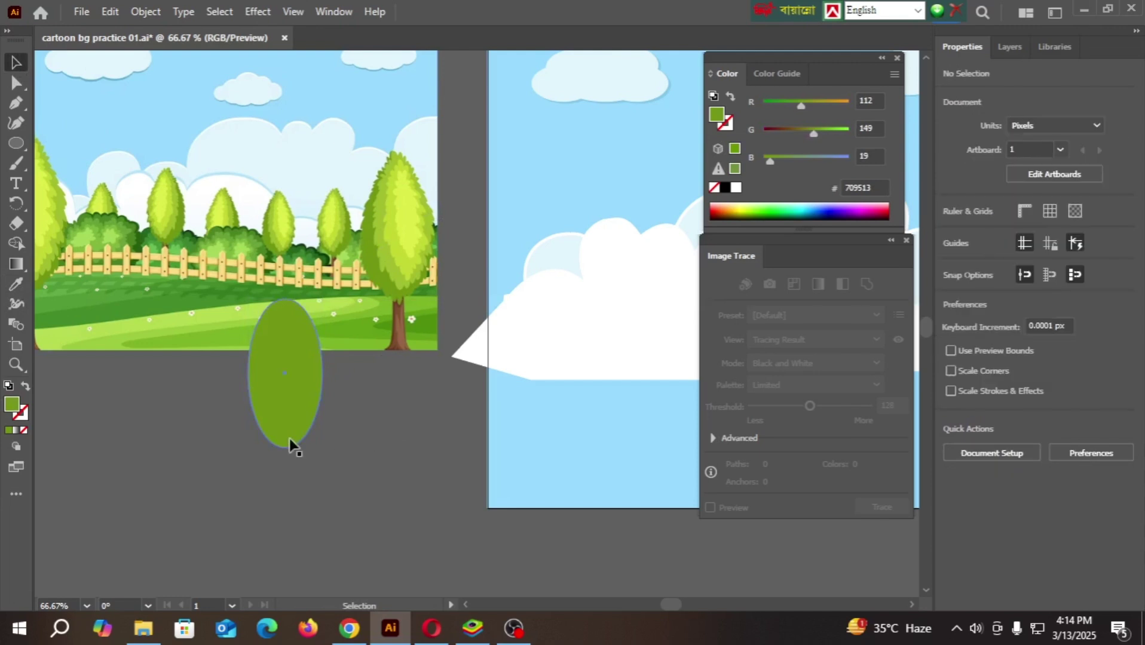
- Start a previewed Zig Zag effect on the green ellipse with an absolute size of 6 px
scroll(289, 438, up, 2)
scroll(288, 438, up, 1)
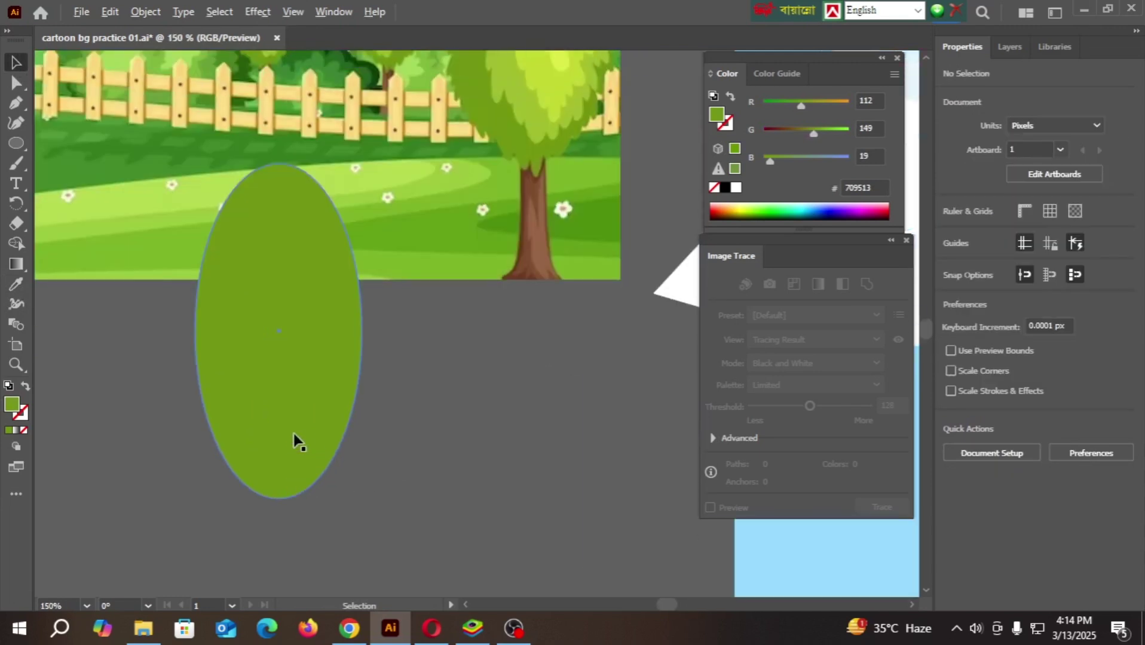
scroll(396, 429, up, 3)
scroll(368, 422, down, 1)
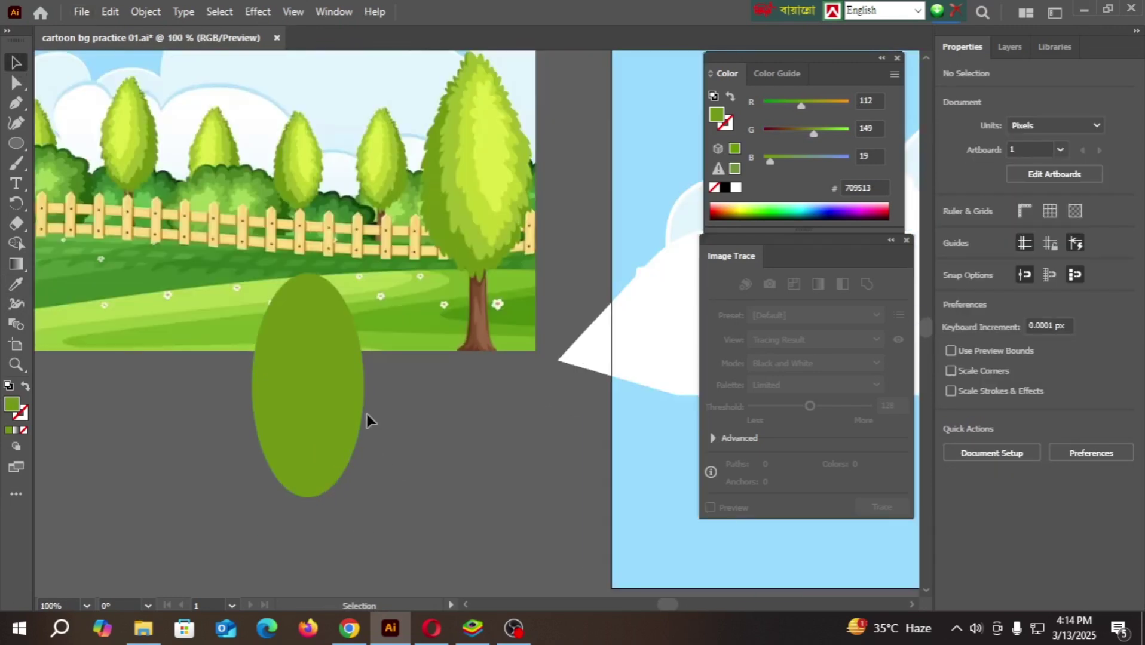
click(313, 415)
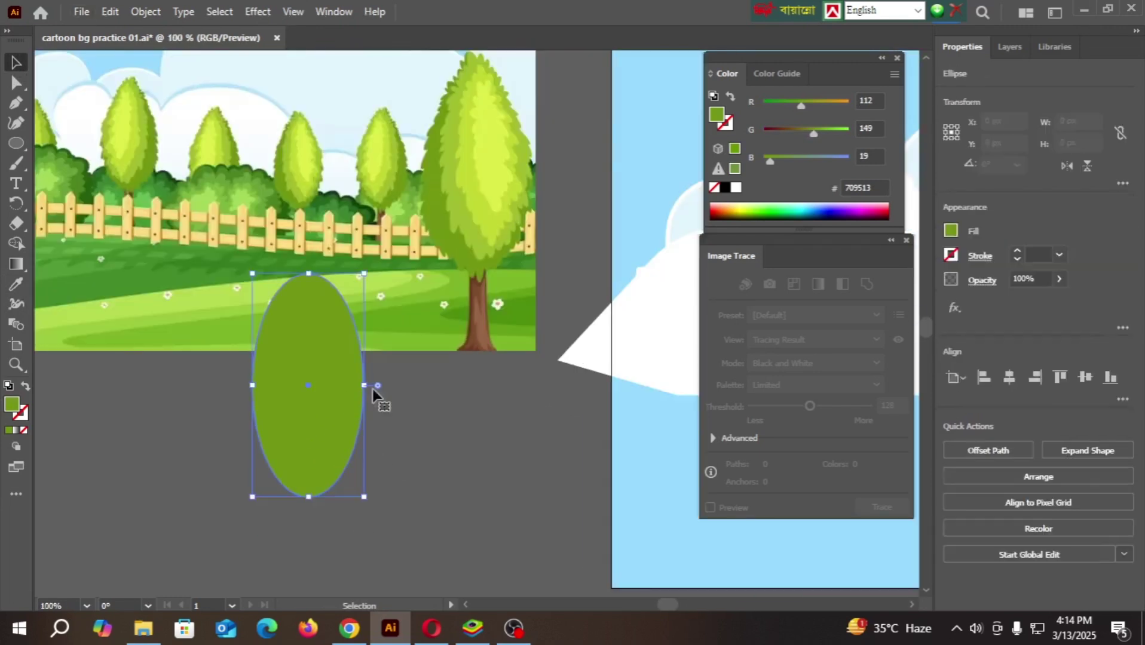
click(262, 12)
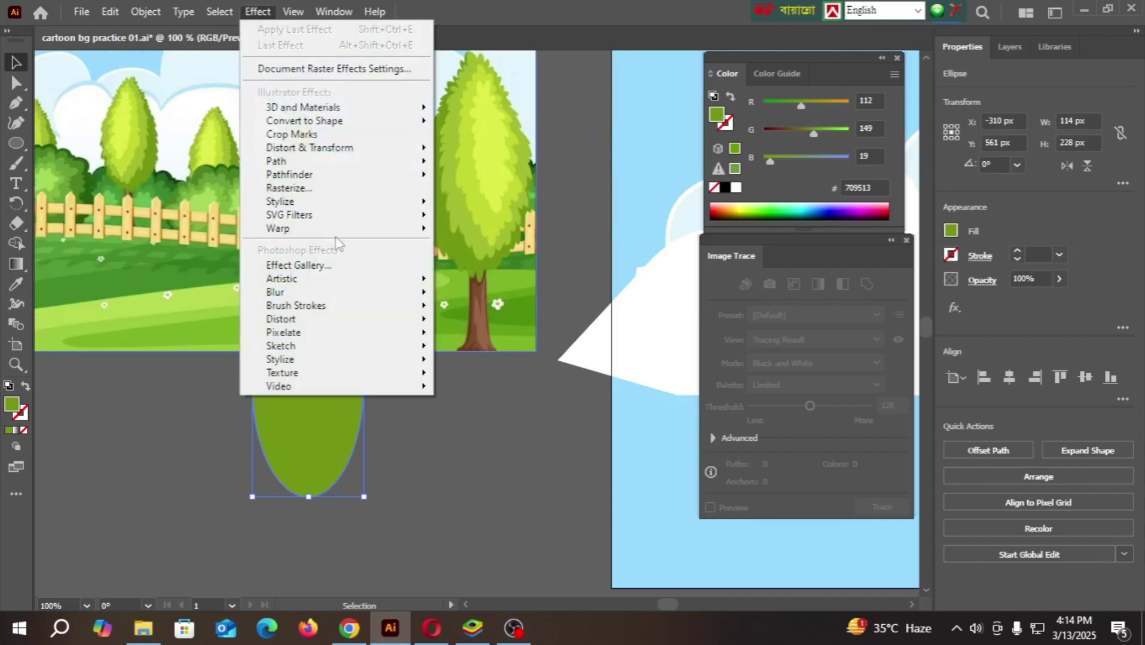
mouse_move(337, 233)
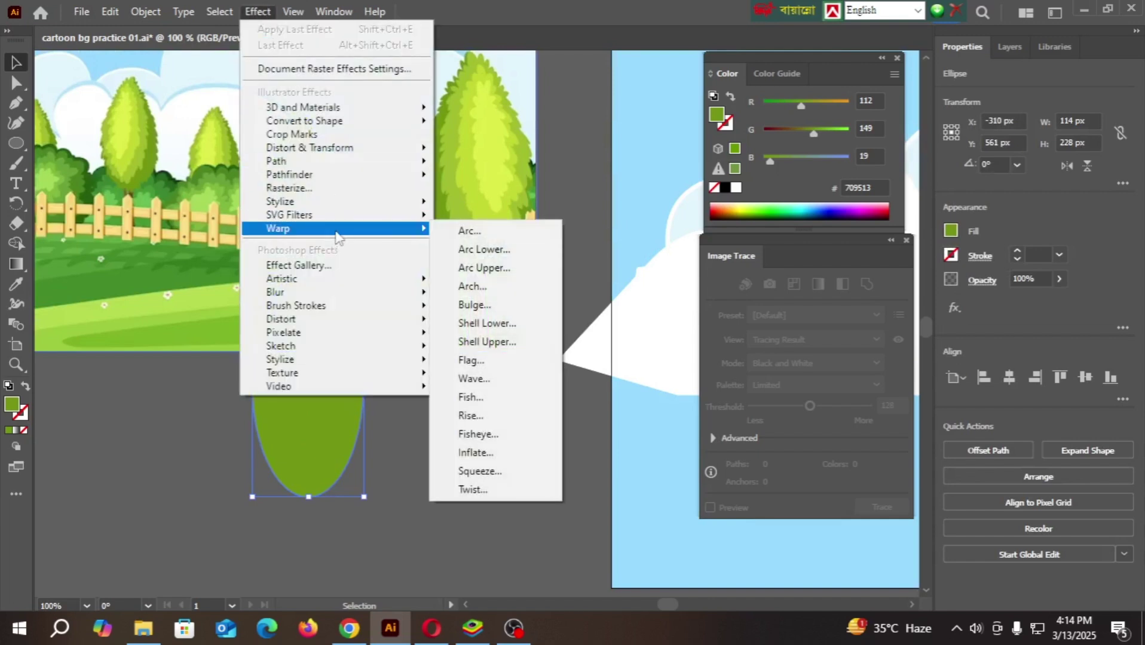
mouse_move(332, 203)
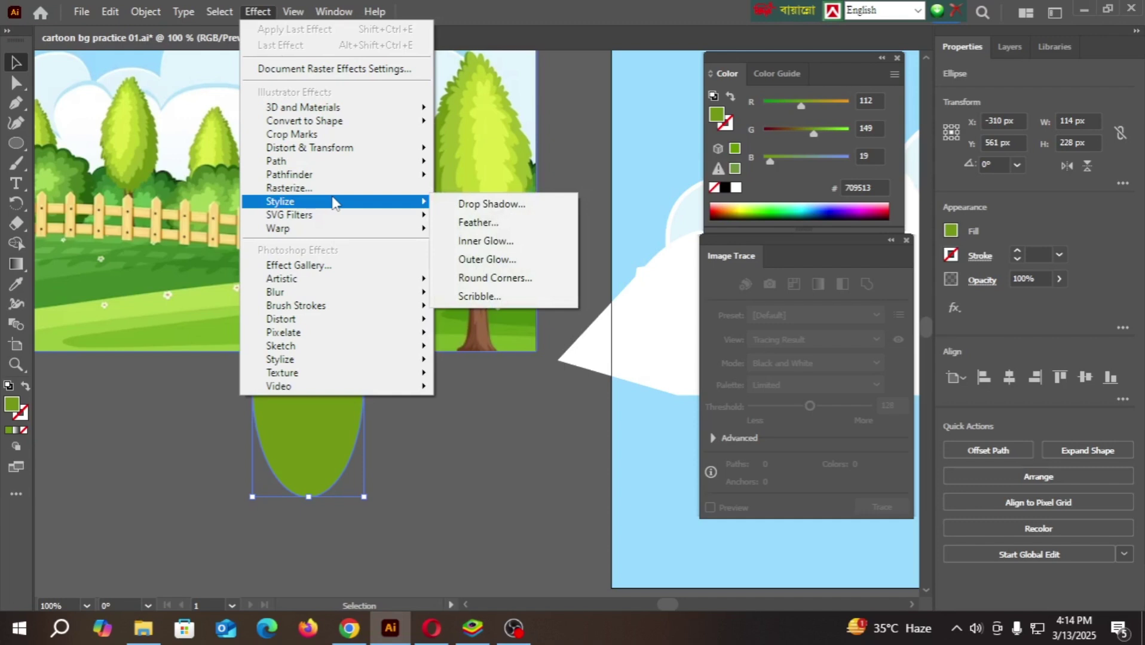
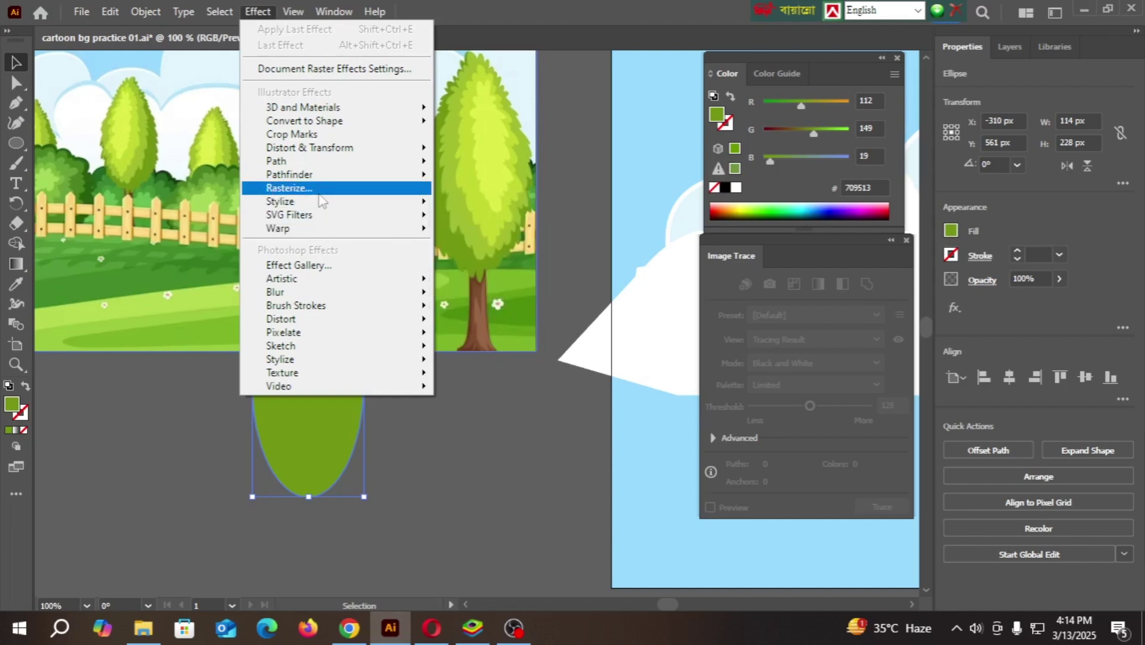
mouse_move(322, 178)
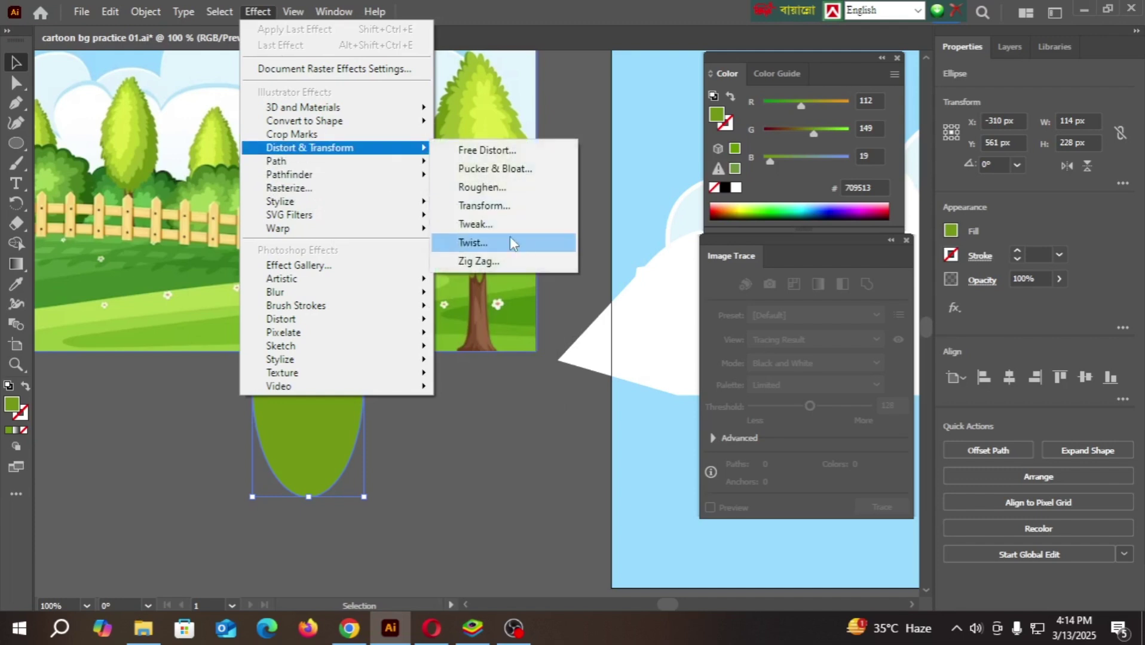
click(518, 261)
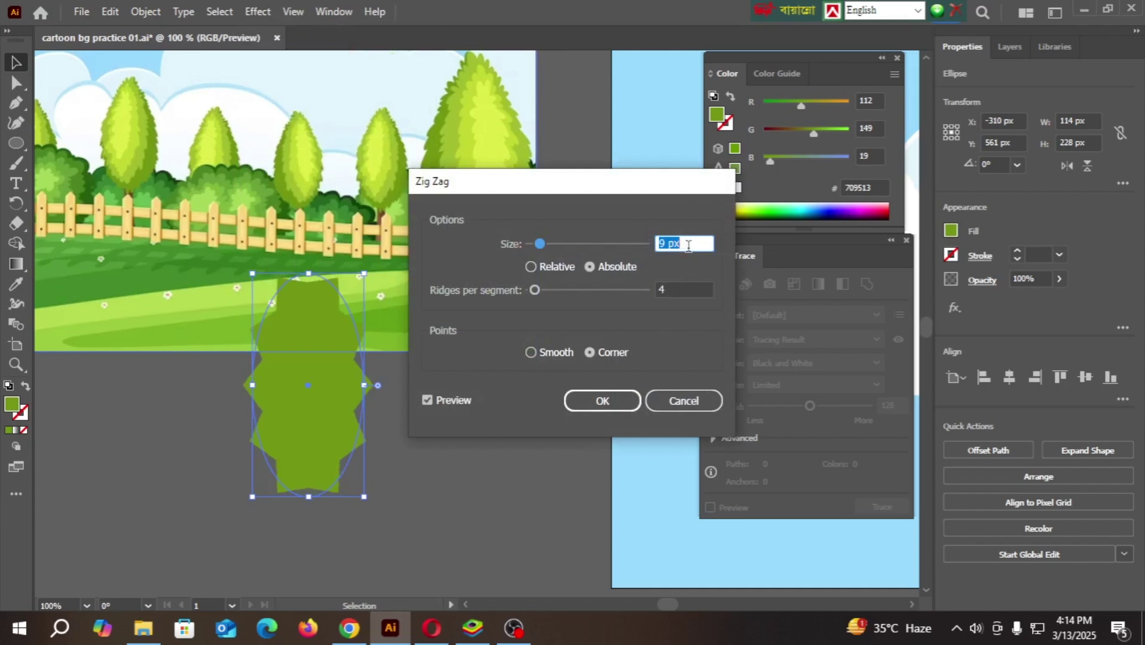
key(Down)
key(Down)
key(Down)
key(Down)
key(Down)
key(Down)
key(Down)
key(Down)
key(Down)
key(Up)
key(Up)
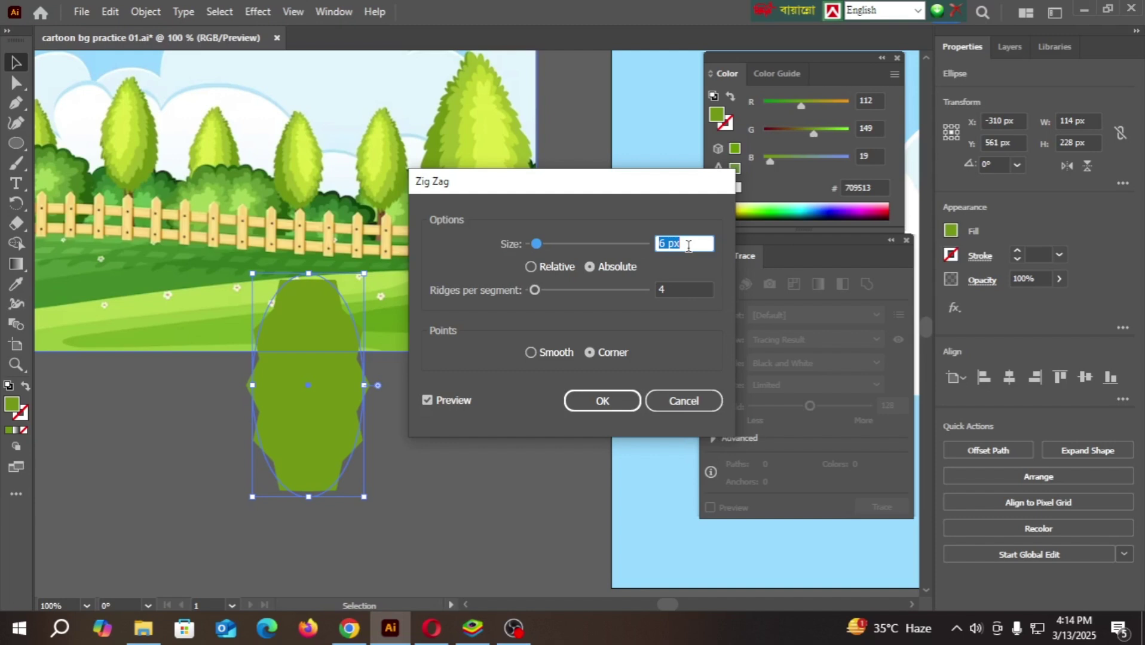
key(Tab)
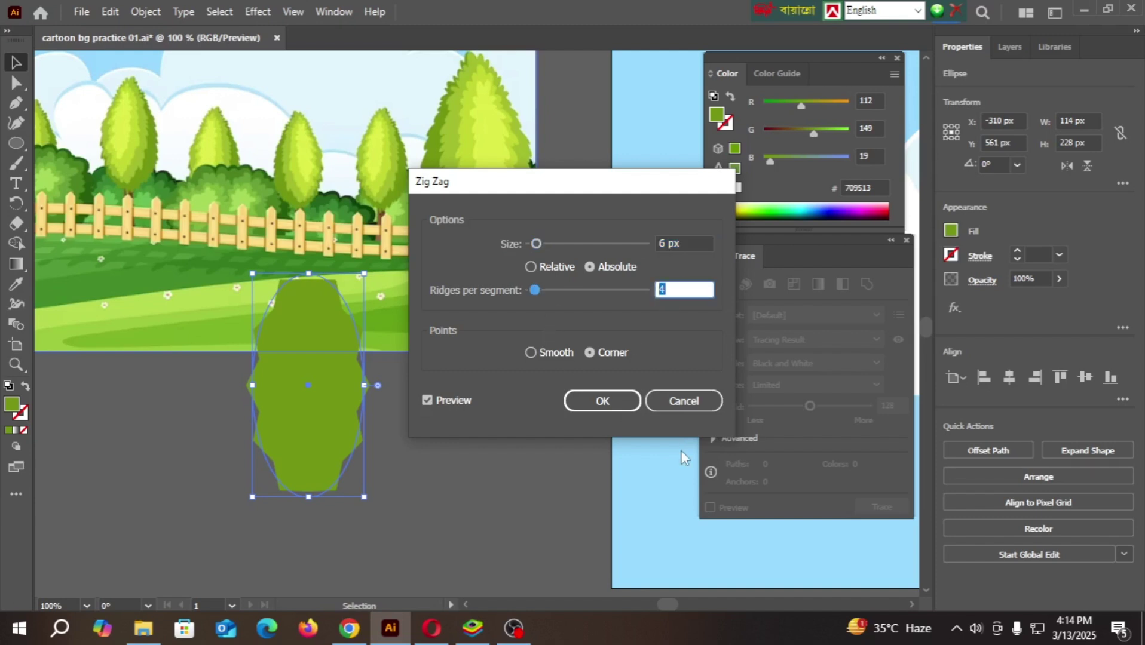
- Set the Zig Zag effect to 10 ridges per segment with absolute size and smooth points, and apply it to the ellipse
key(Up)
key(Up)
key(Up)
key(Up)
key(Up)
key(Up)
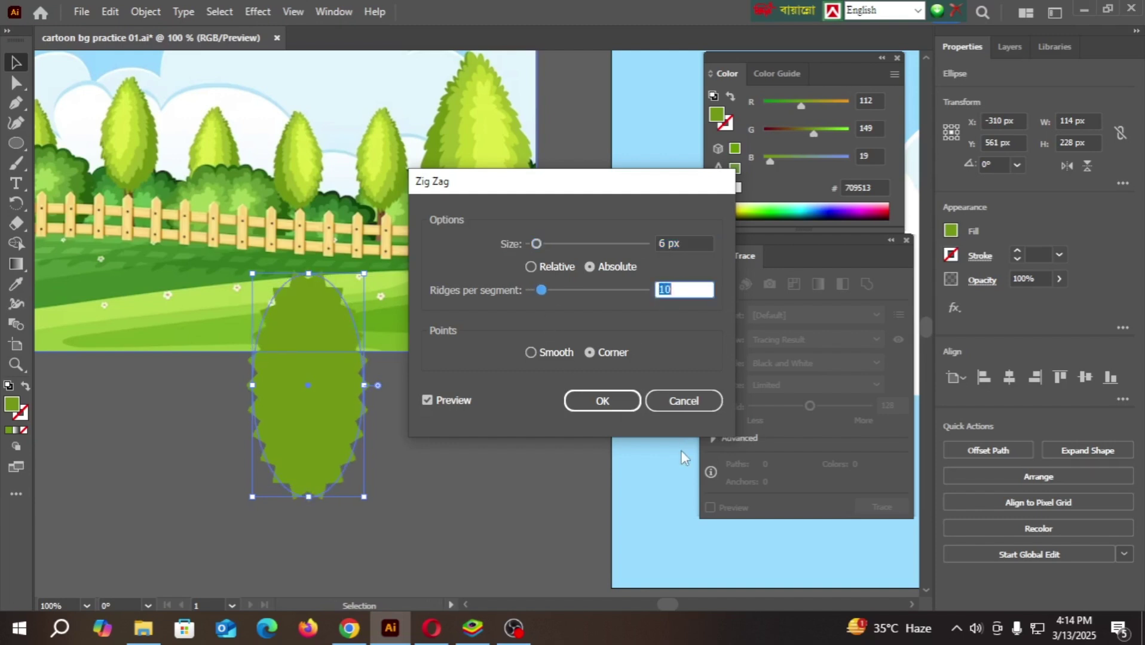
click(530, 267)
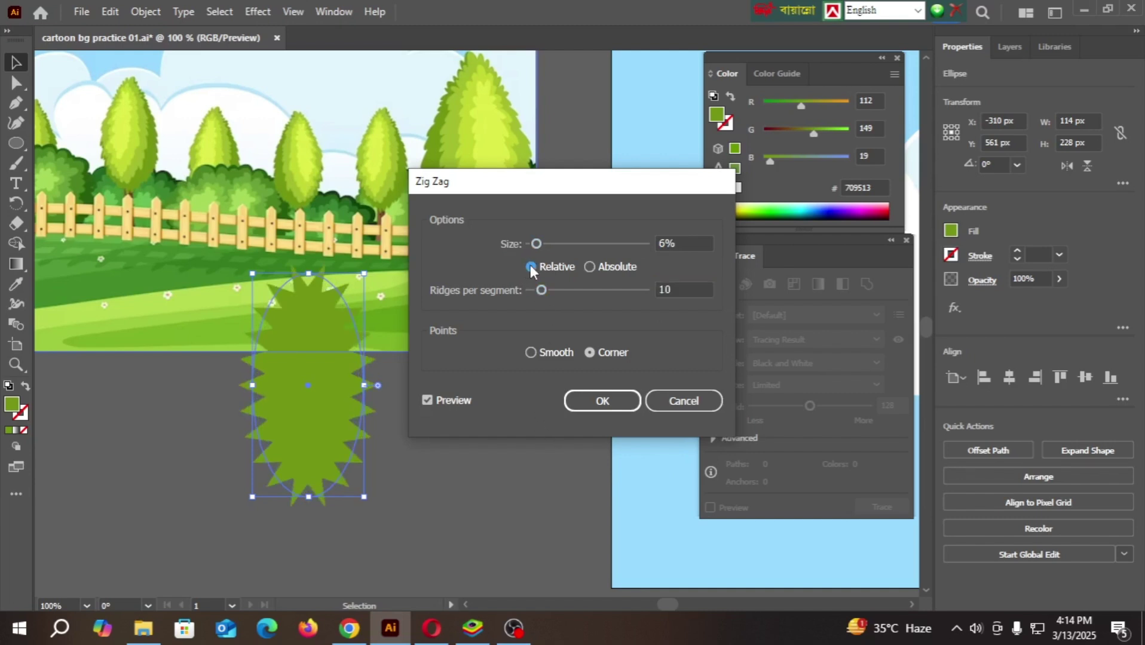
click(589, 266)
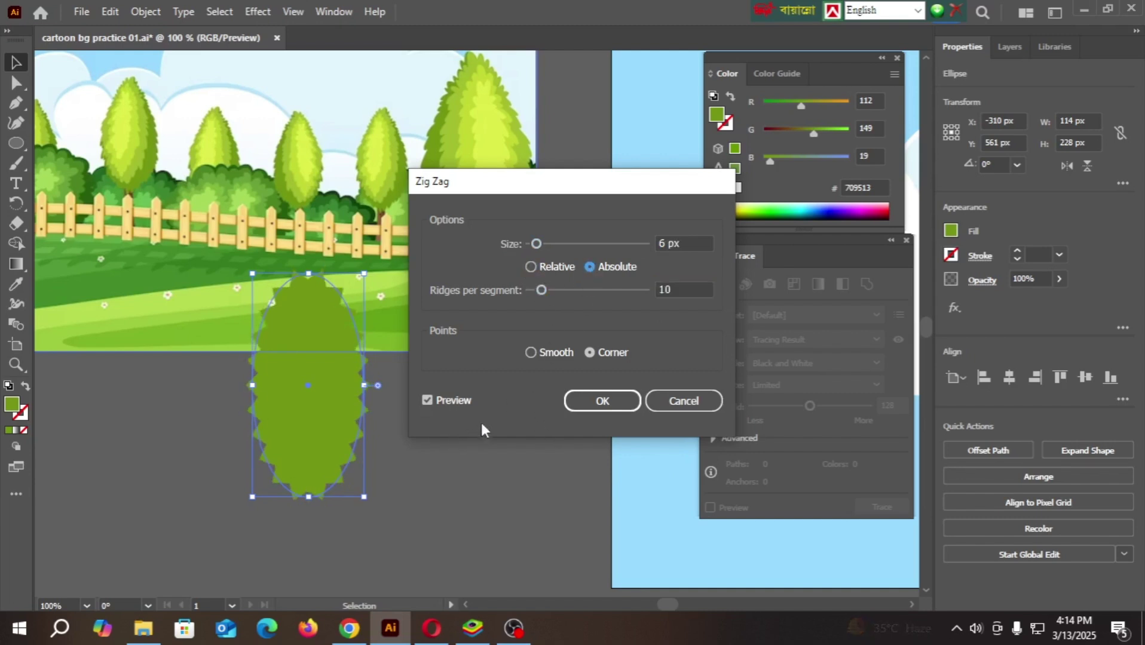
click(531, 352)
click(589, 352)
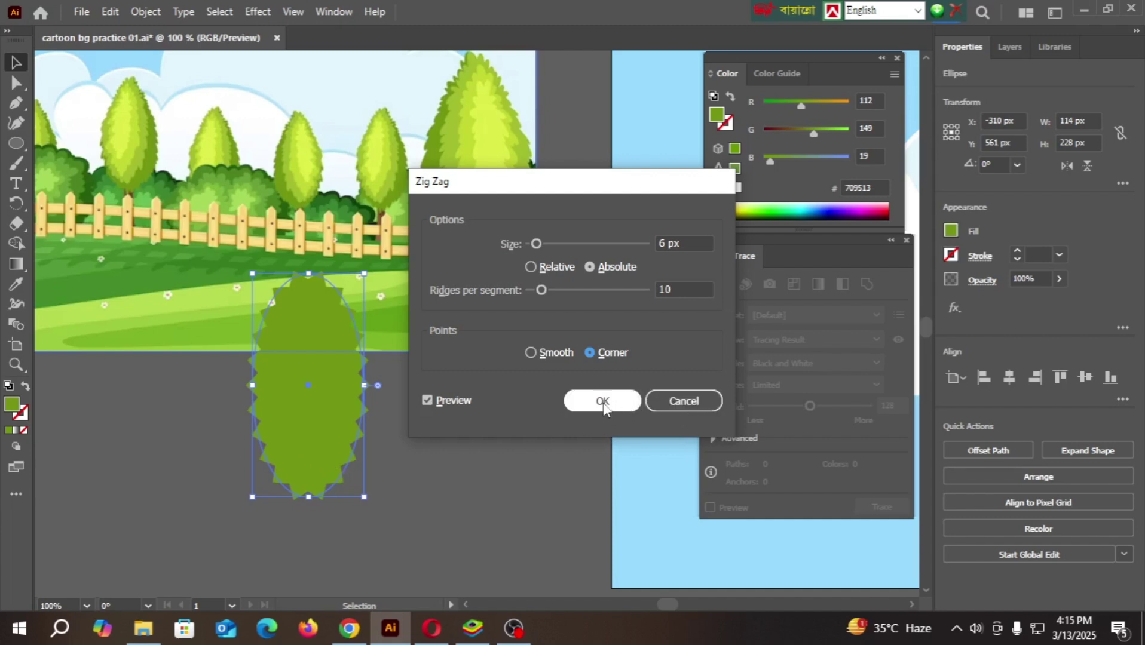
click(532, 352)
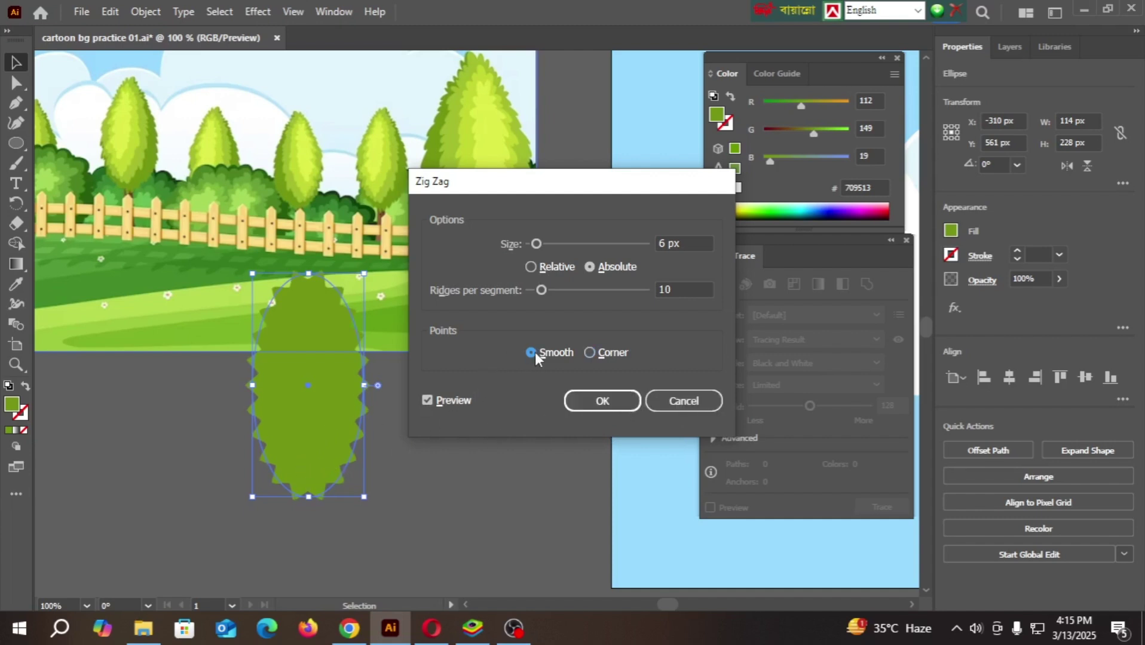
click(579, 406)
- Compare the wavy-edged green ellipse with the crown of the reference's large right-hand tree and delete the ellipse
click(431, 467)
scroll(302, 462, up, 4)
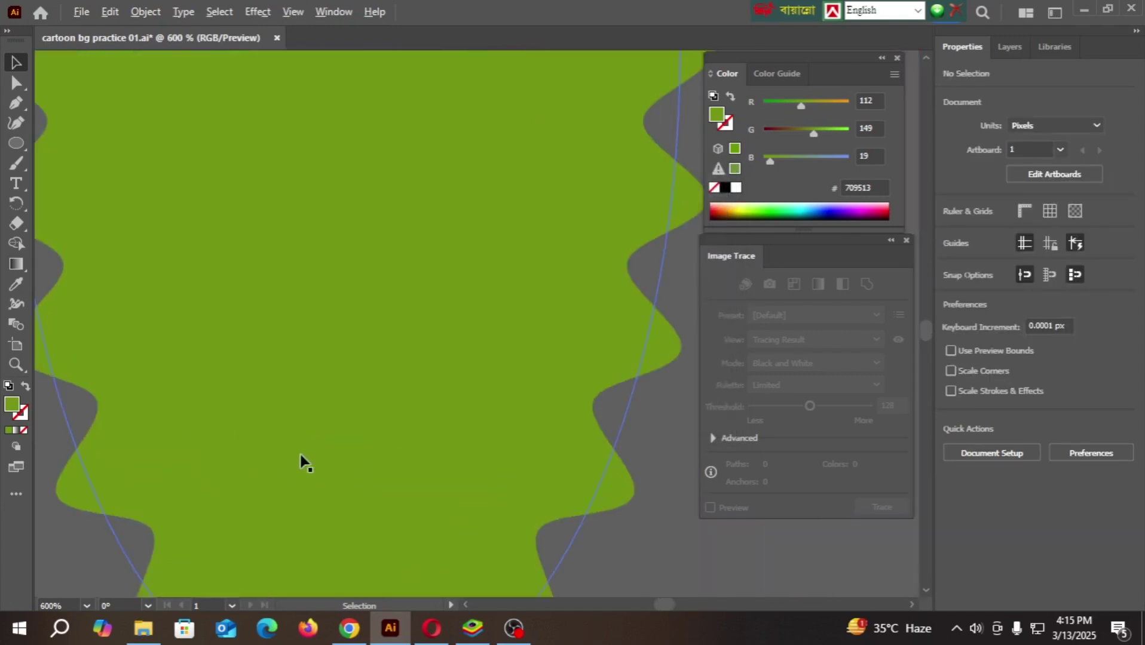
scroll(323, 478, down, 2)
scroll(322, 481, down, 3)
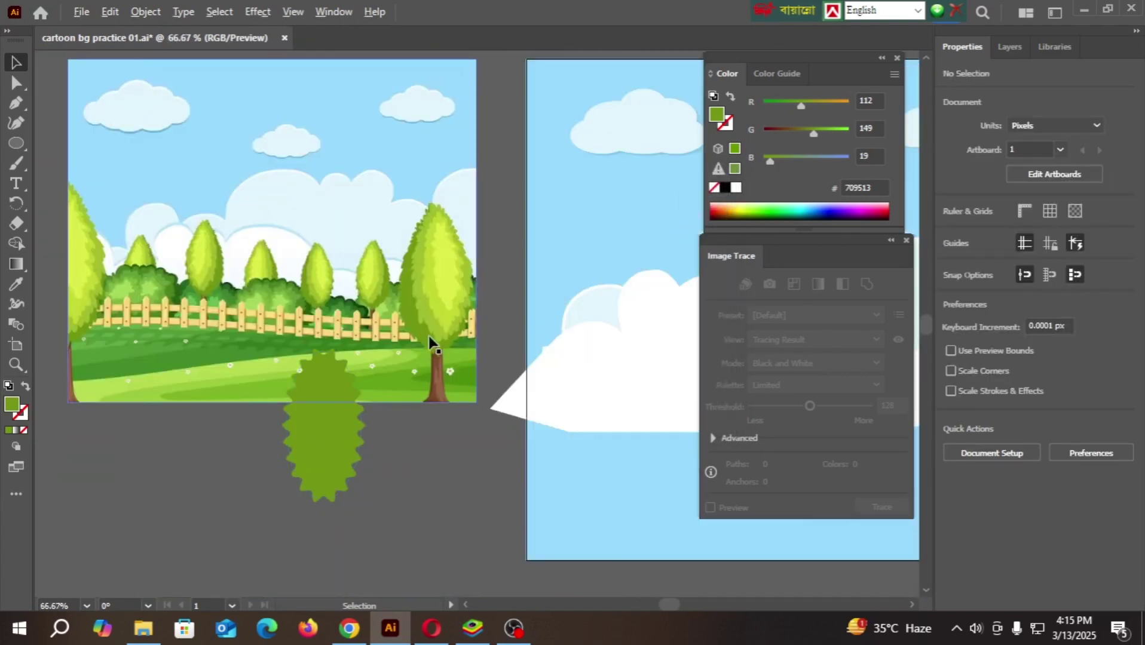
scroll(426, 340, up, 4)
scroll(275, 297, down, 5)
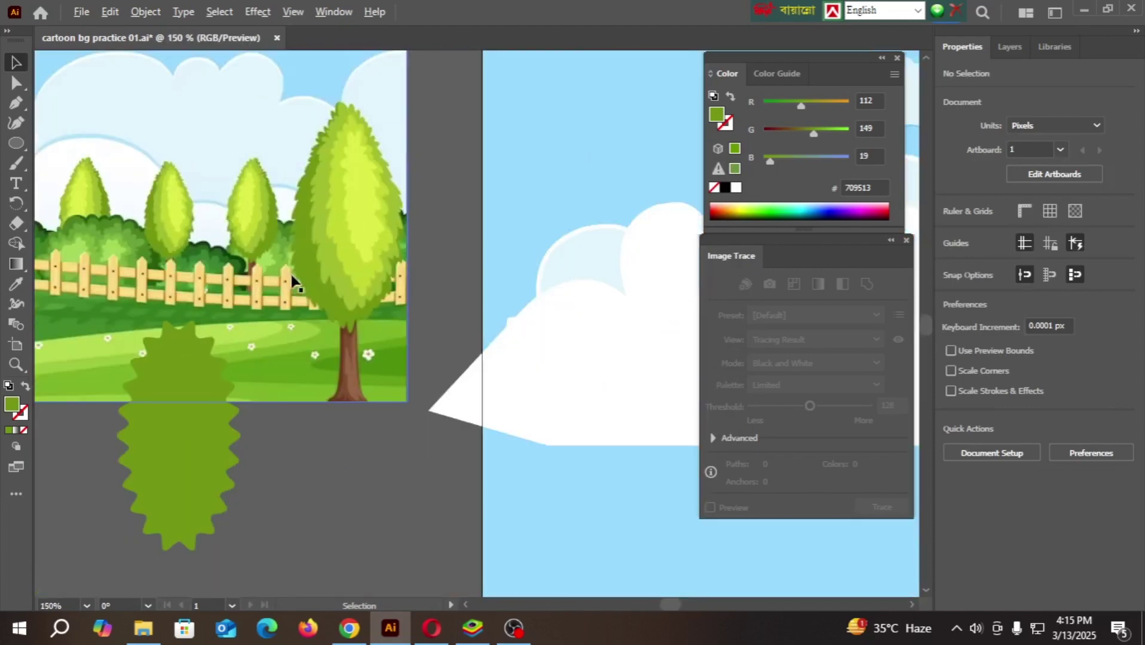
drag(260, 364, 339, 428)
click(206, 481)
click(330, 426)
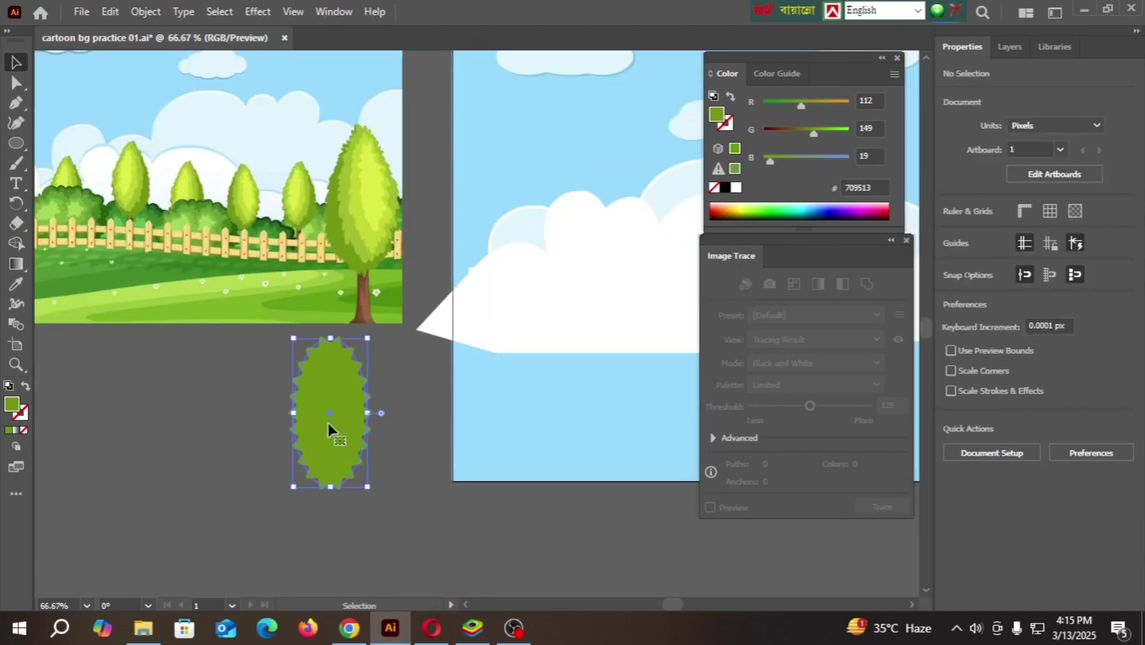
key(Delete)
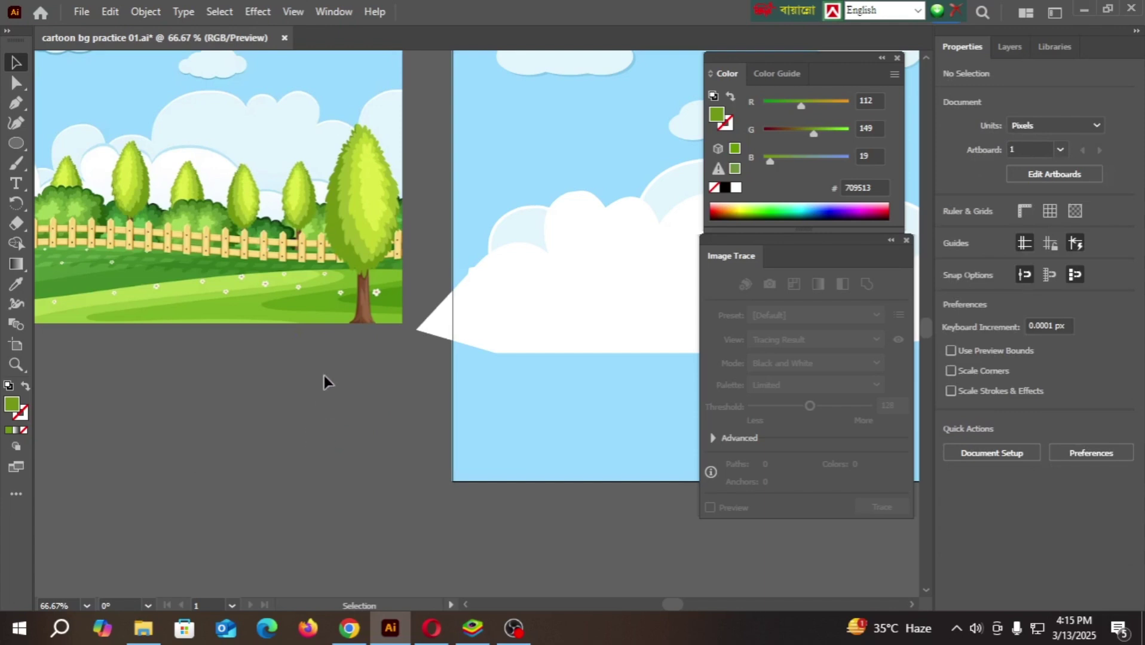
- Start a Pen tool outline at the reference's large right-hand tree top and trace the leafy tips down its upper left edge
scroll(351, 263, up, 4)
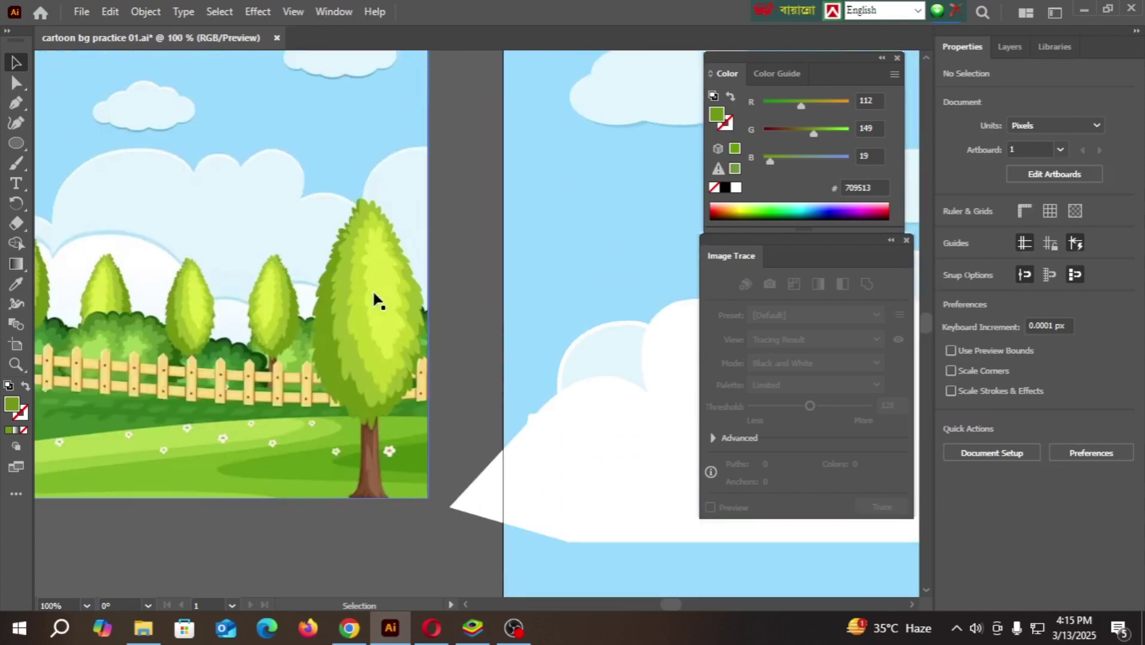
scroll(370, 230, down, 3)
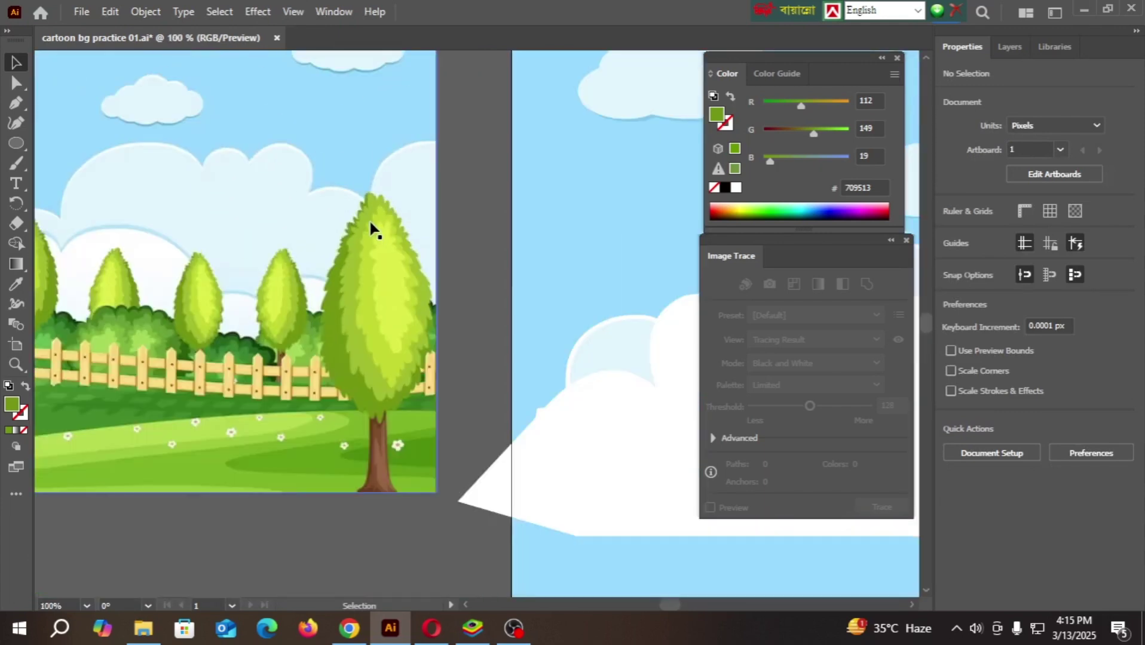
click(16, 103)
scroll(375, 171, up, 5)
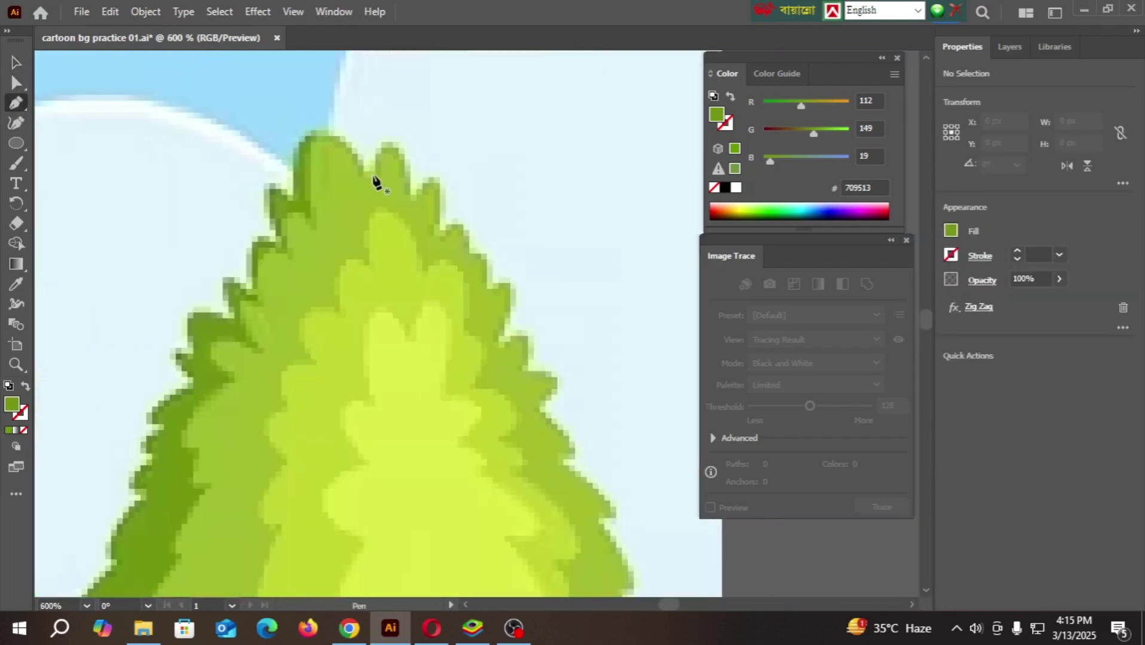
click(376, 178)
drag(299, 194, 304, 307)
mouse_move(288, 193)
mouse_down()
mouse_move(276, 192)
mouse_move(287, 189)
mouse_up()
drag(276, 236, 302, 301)
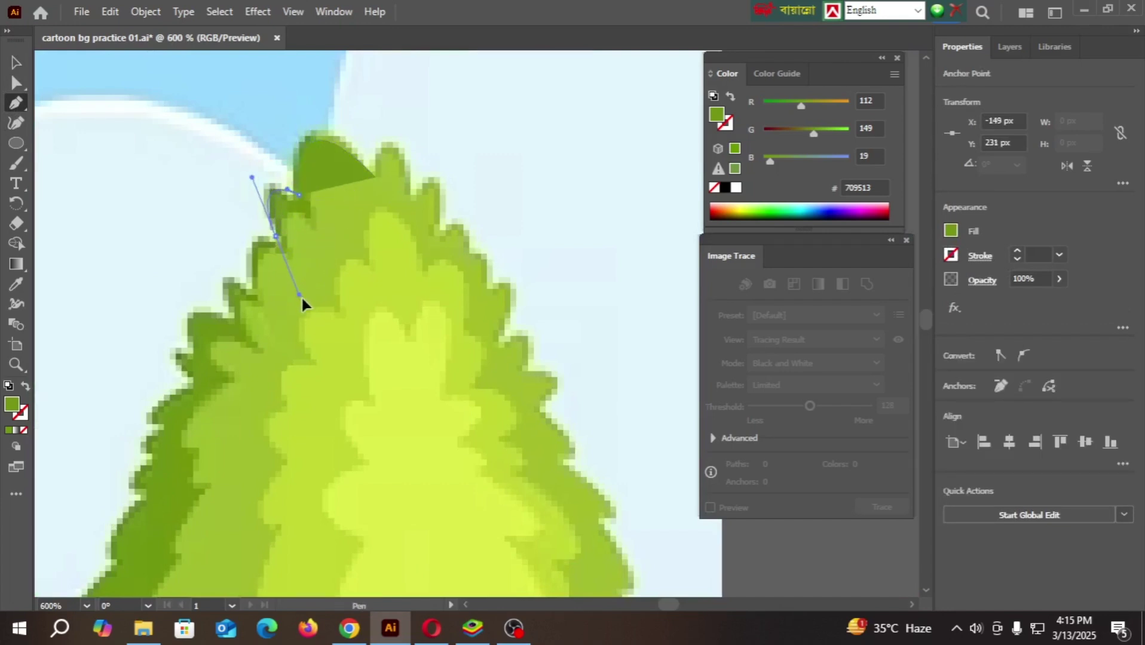
drag(263, 246, 181, 336)
drag(194, 357, 135, 385)
scroll(223, 370, down, 2)
scroll(167, 371, down, 1)
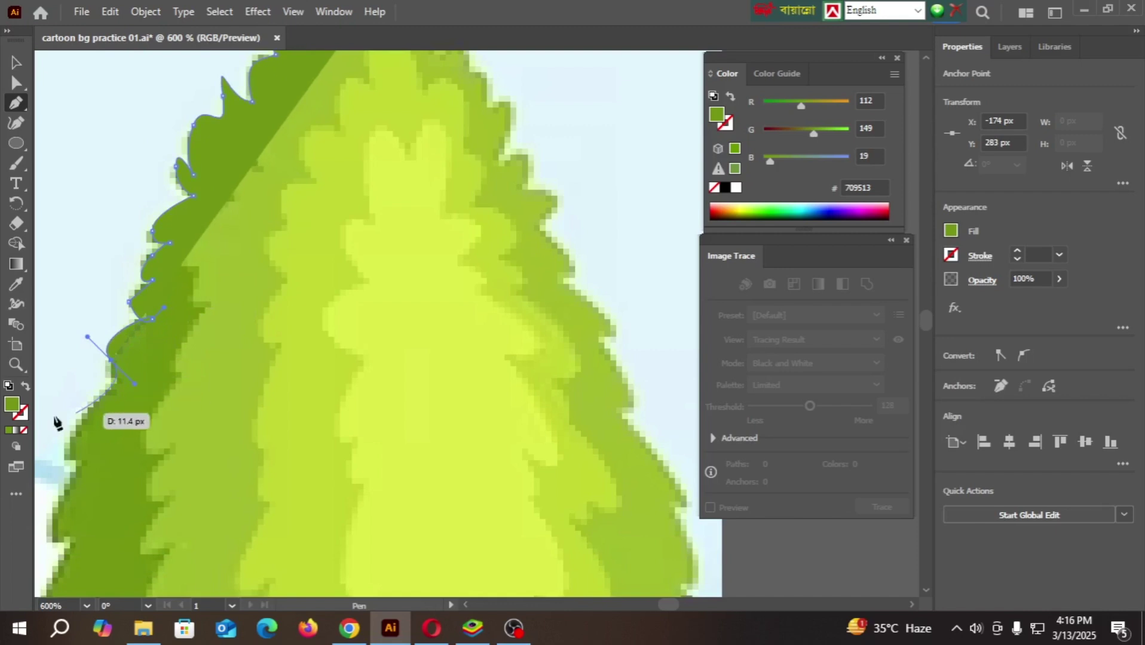
- Change the fill of the unfinished crown outline to a contrasting blue (#1361BF)
double_click(11, 404)
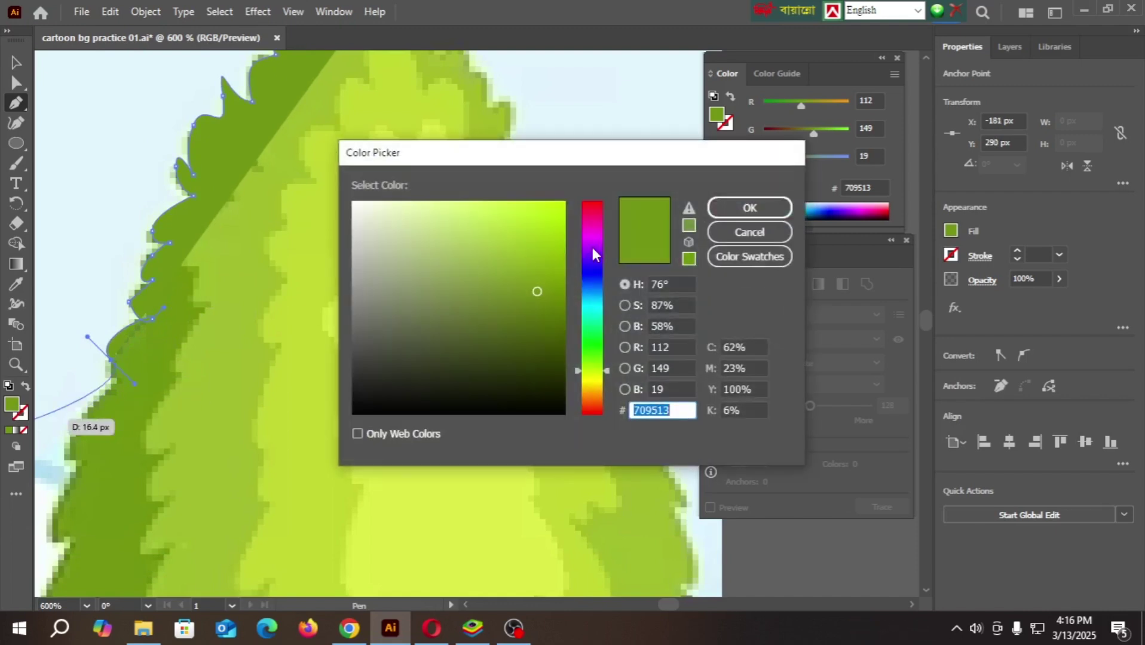
click(601, 293)
click(542, 254)
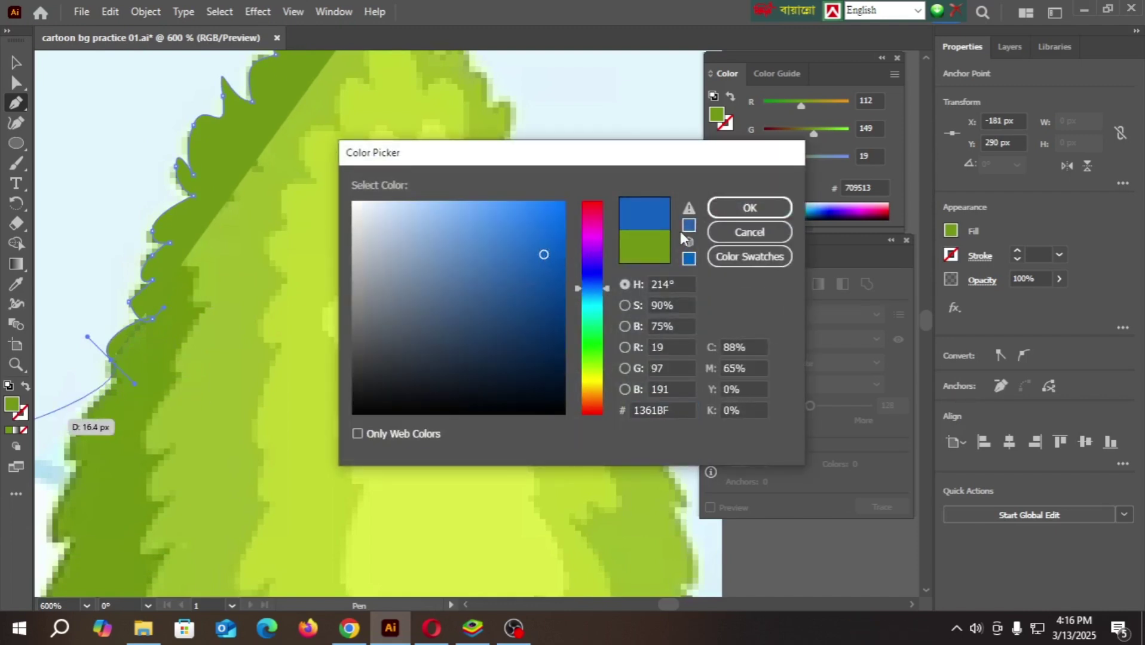
click(748, 209)
scroll(202, 333, down, 2)
scroll(138, 312, down, 2)
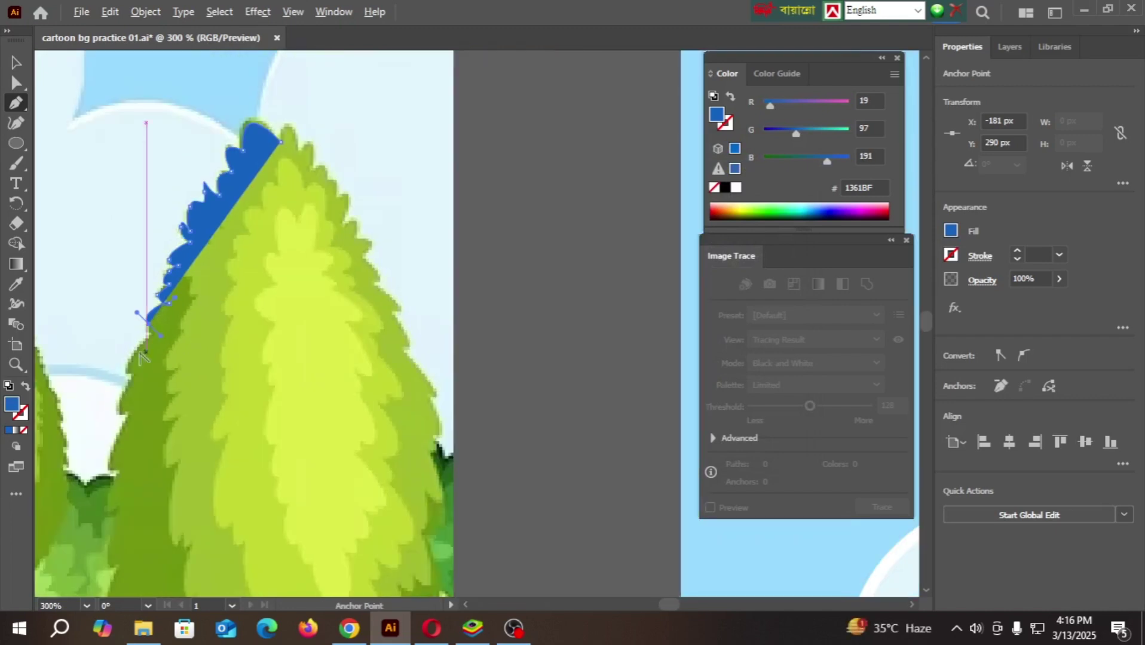
- Continue the Pen tool crown outline down the tree's left edge, tracing the curved leaf tips in front of the cloud
scroll(123, 351, up, 2)
scroll(123, 350, up, 1)
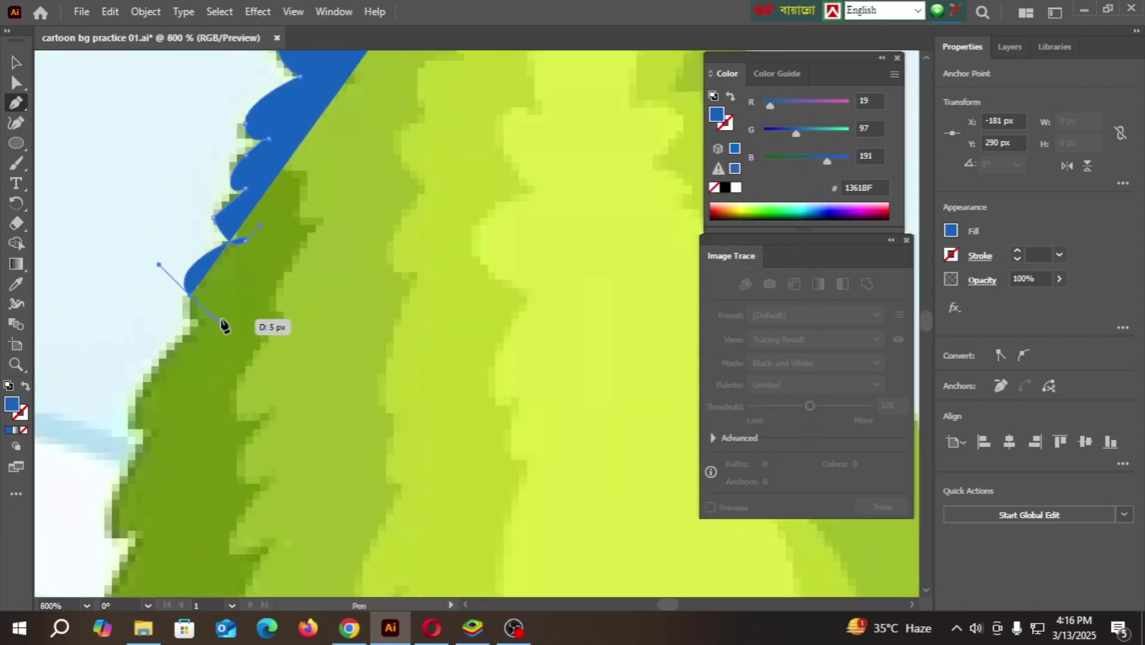
drag(244, 313, 254, 319)
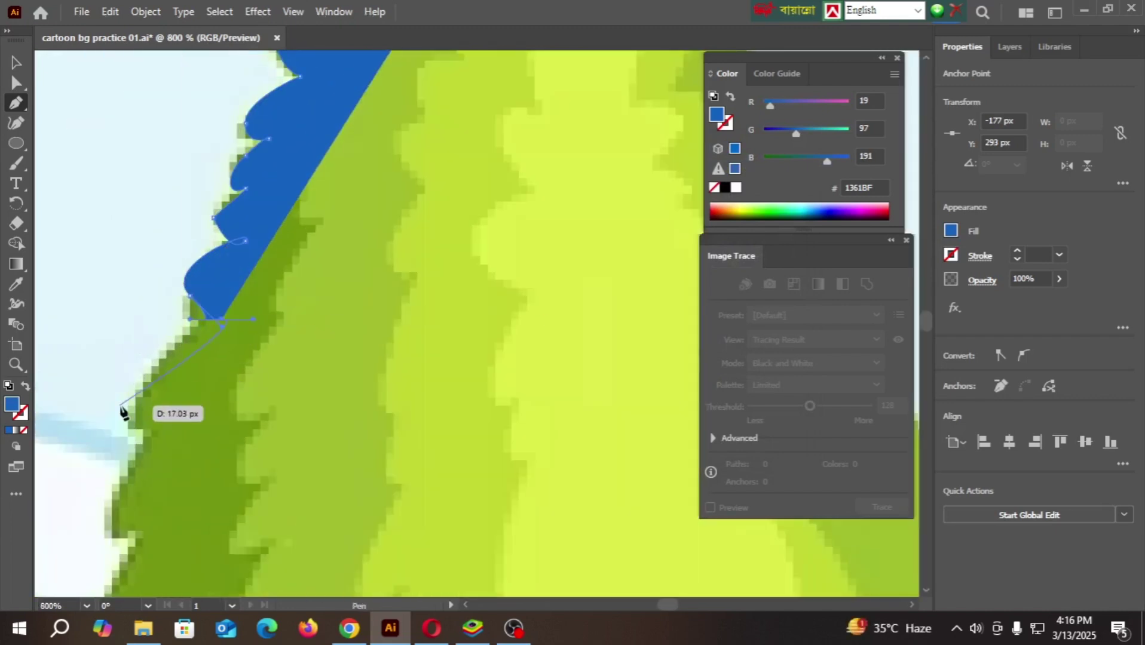
mouse_move(128, 412)
mouse_down()
mouse_move(136, 443)
mouse_move(112, 425)
mouse_up()
click(174, 420)
scroll(182, 406, down, 2)
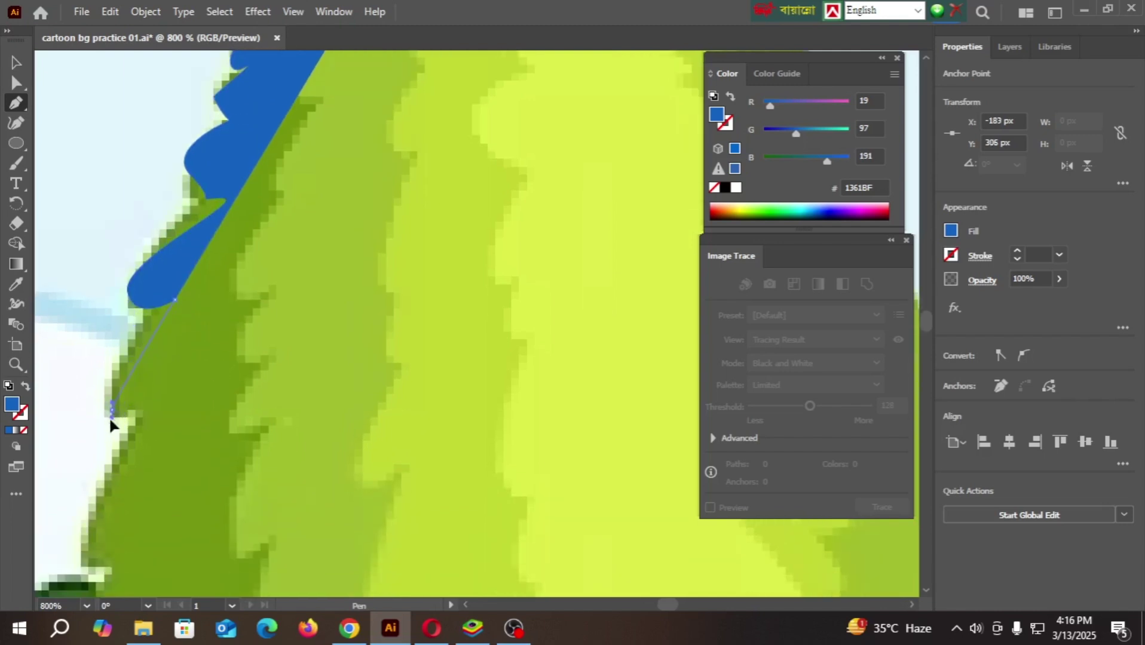
click(153, 408)
scroll(173, 394, down, 2)
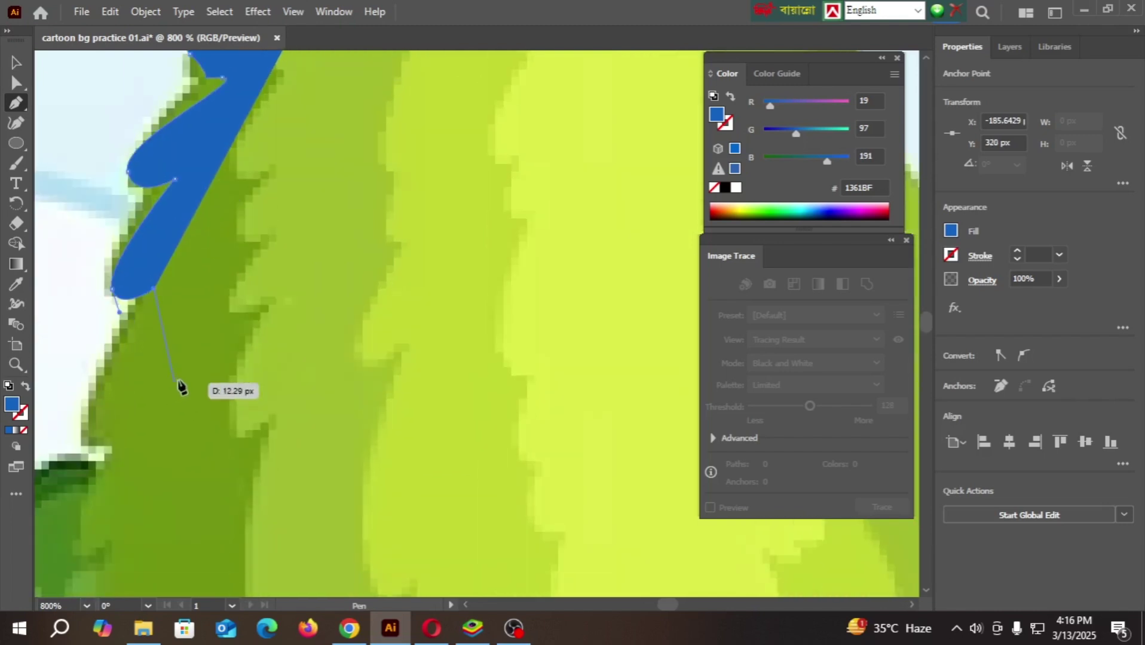
- Trace the crown's left-side leaf tips from the cloud's lower edge down past the dark bushes to the fence post
click(82, 441)
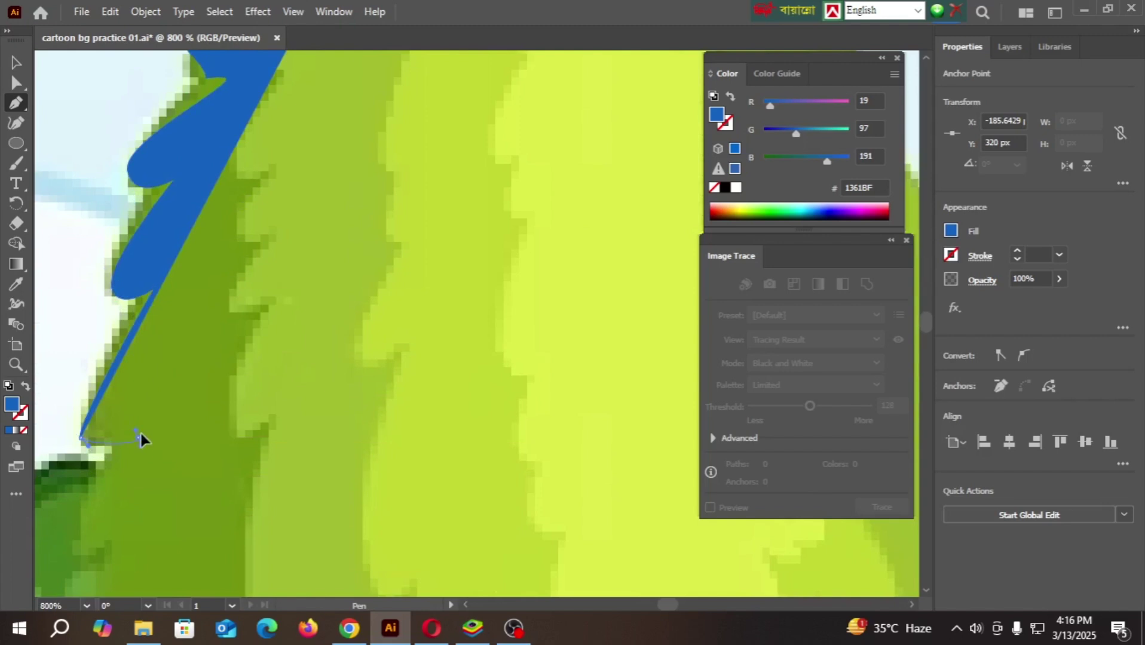
drag(137, 431, 140, 445)
scroll(155, 418, down, 2)
scroll(154, 414, down, 2)
drag(81, 385, 93, 402)
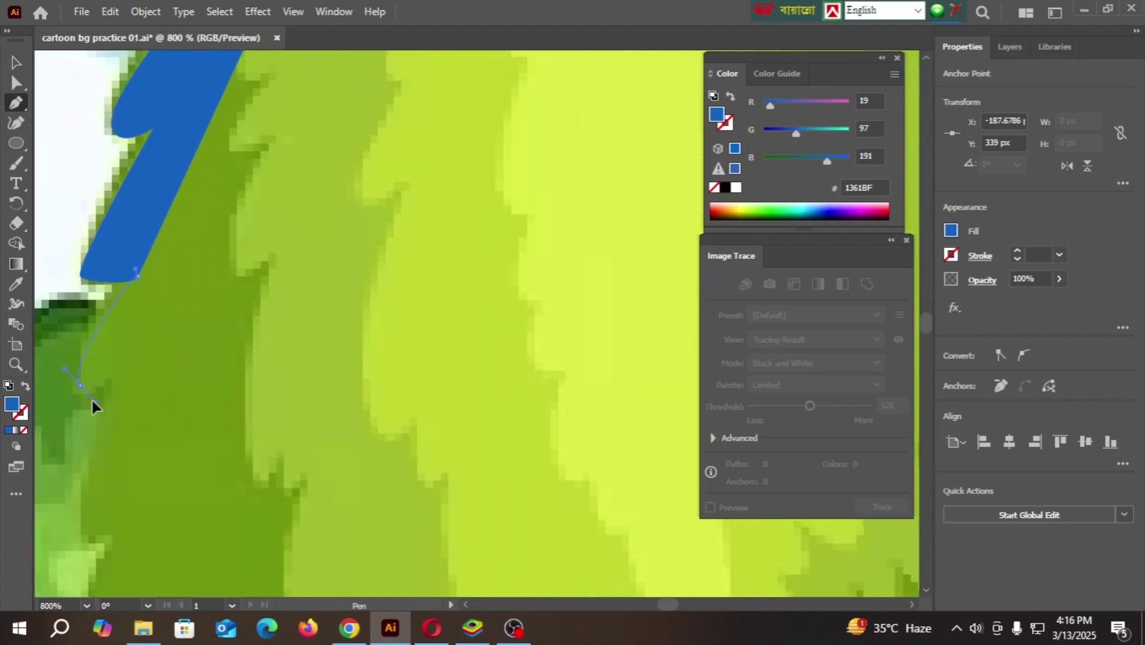
scroll(179, 385, down, 3)
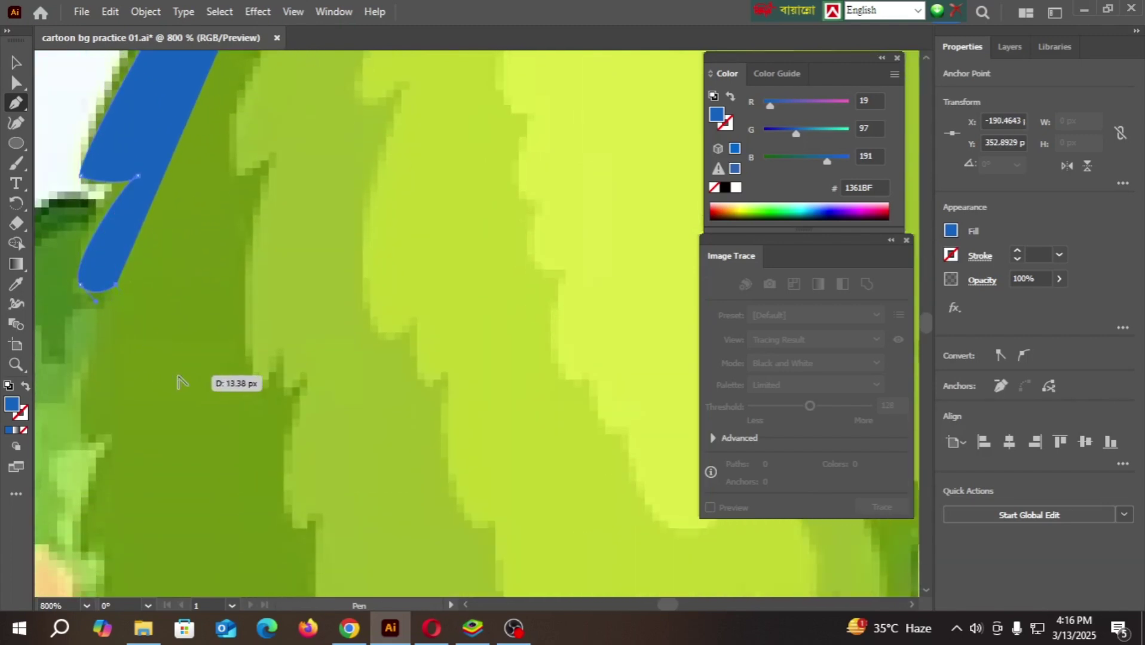
drag(139, 399, 157, 393)
drag(139, 438, 166, 440)
scroll(170, 441, down, 1)
scroll(173, 442, up, 2)
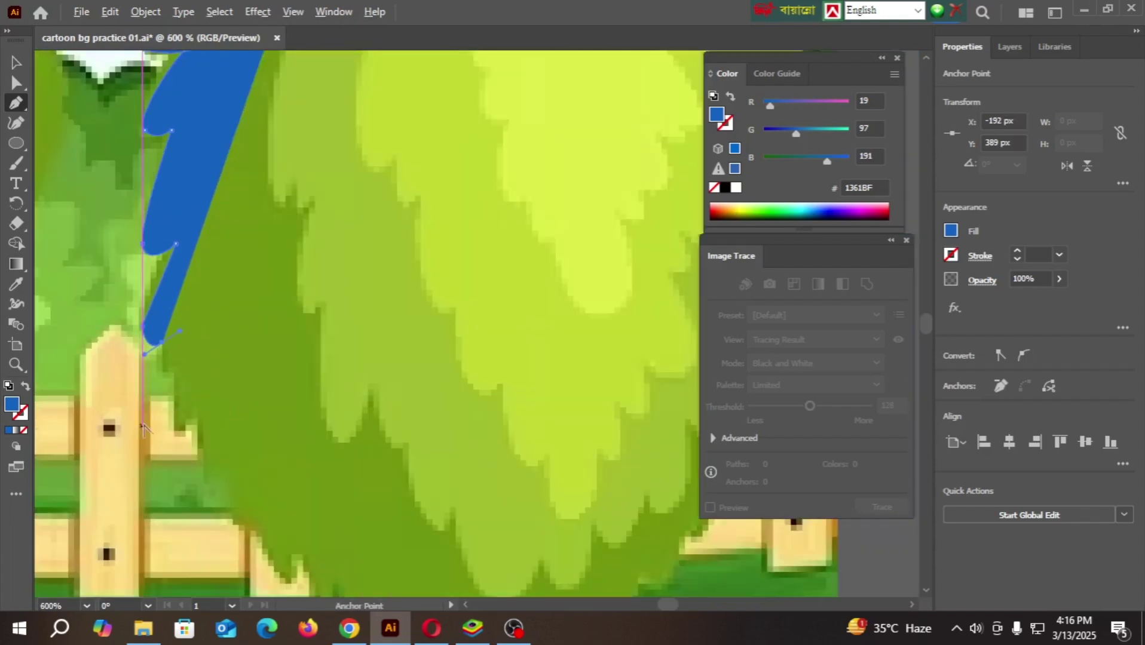
- Trace the crown's lower left leaf tips across the fence rails and down to the grass beside the trunk
mouse_move(174, 382)
mouse_down()
mouse_move(168, 372)
mouse_move(193, 369)
mouse_up()
scroll(180, 374, down, 1)
drag(196, 360, 399, 428)
scroll(215, 367, down, 1)
scroll(386, 412, down, 2)
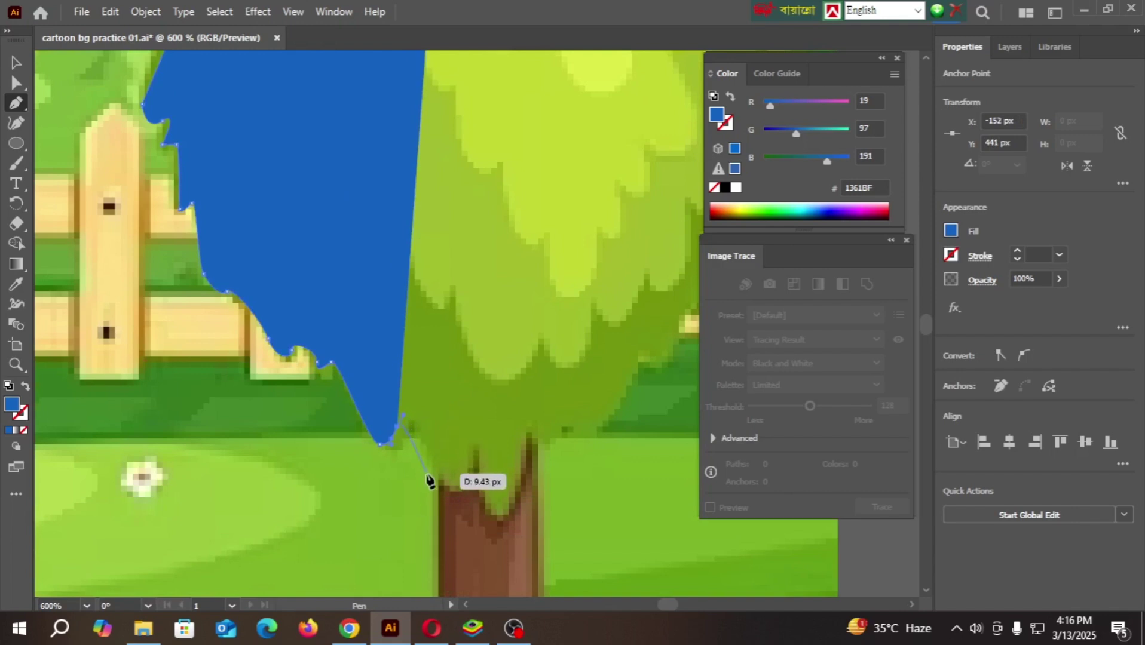
- Trace the pointed leaf tips that overlap the top of the tree trunk
drag(427, 474, 531, 439)
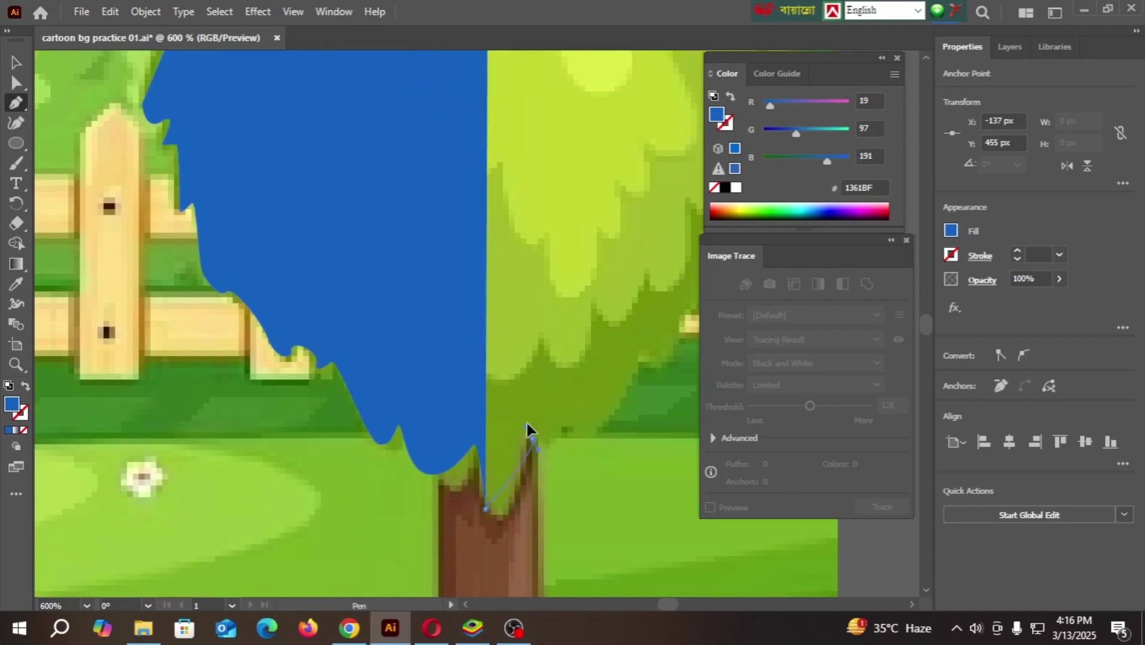
drag(551, 347, 550, 348)
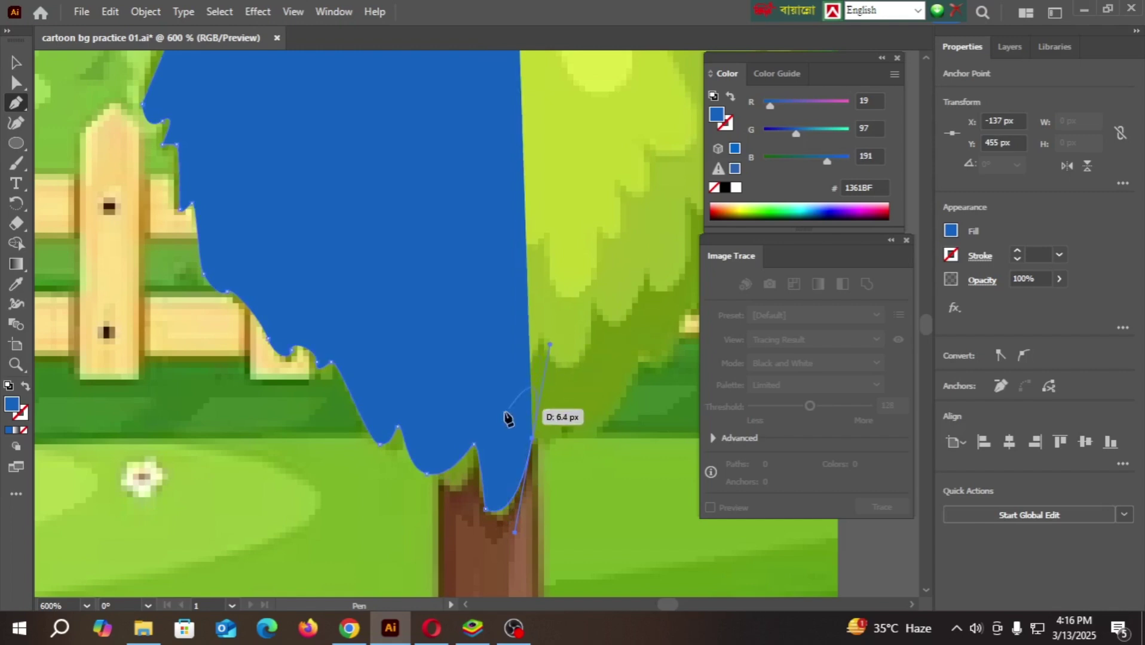
scroll(491, 429, down, 4)
scroll(581, 446, up, 5)
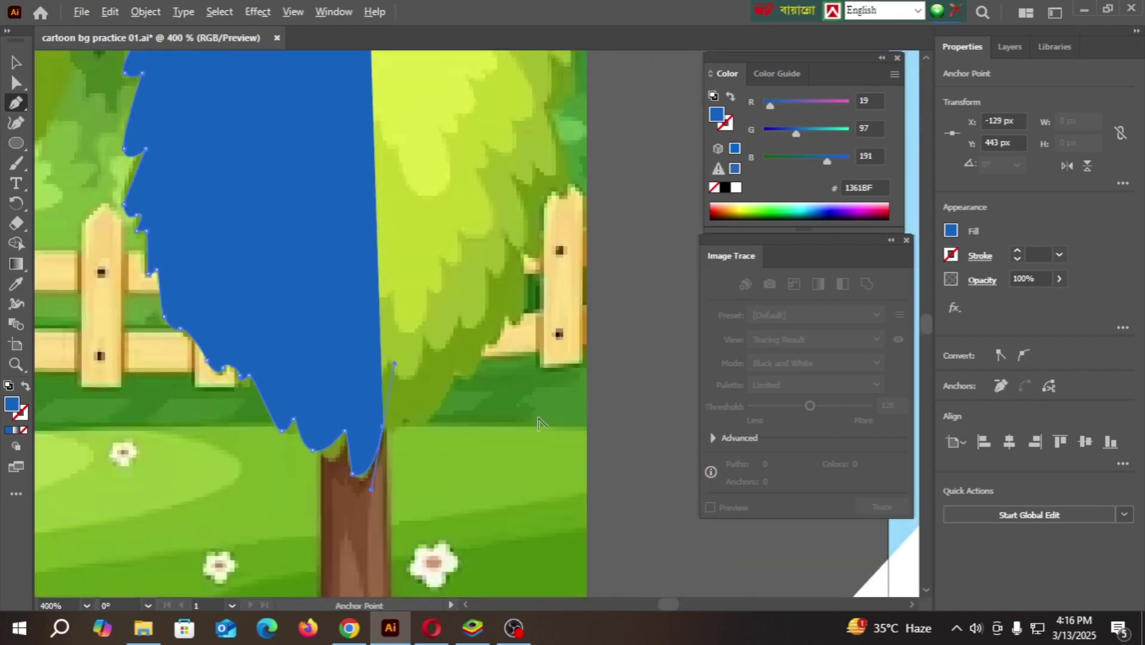
- Trace the crown's lower right leaf tips from the trunk up to the right-hand fence post
click(407, 427)
click(457, 408)
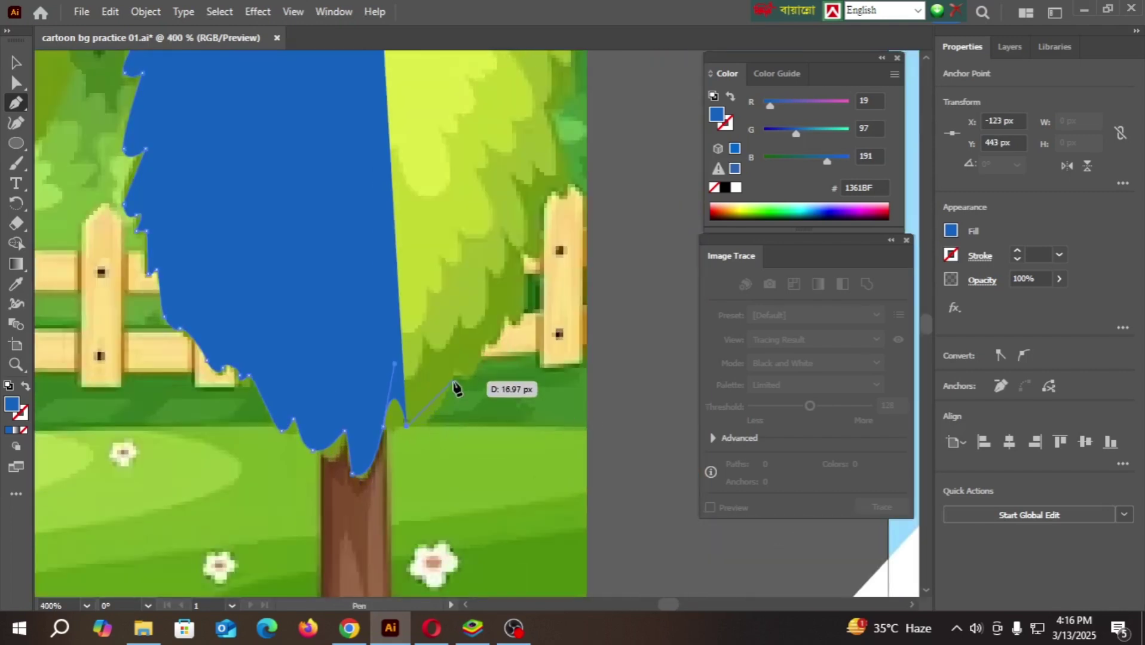
click(451, 353)
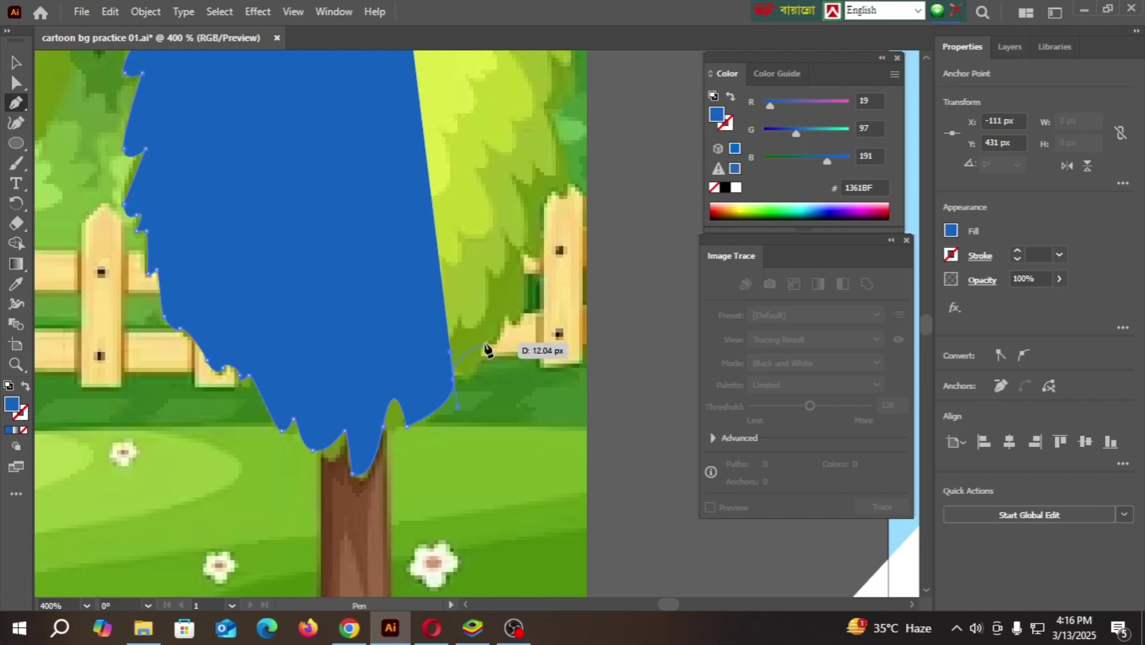
drag(485, 354, 480, 297)
drag(509, 316, 509, 298)
drag(505, 274, 529, 256)
click(560, 256)
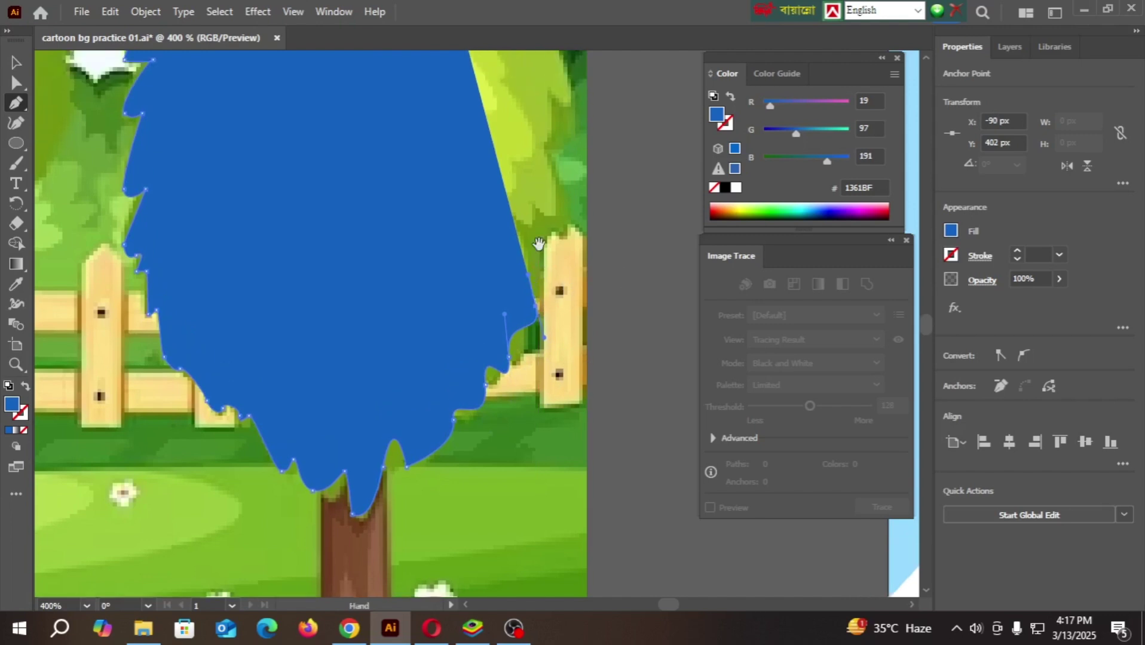
- Swap the crown outline's fill and stroke, leaving it unfilled with a blue stroke so the reference shows through
drag(537, 208, 417, 408)
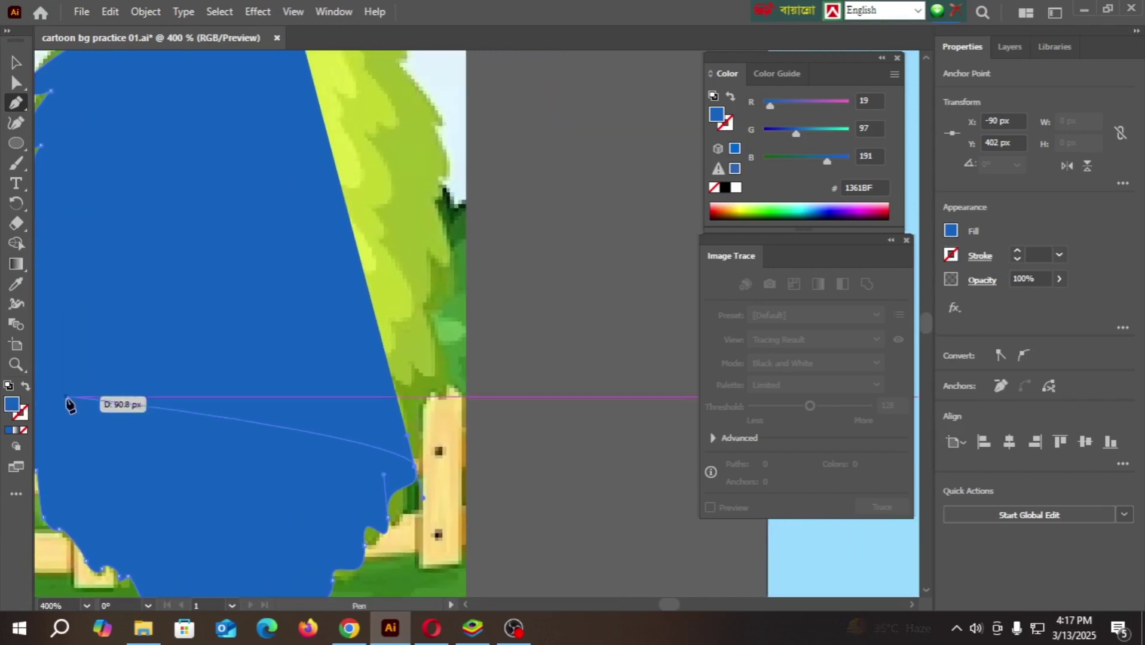
click(25, 386)
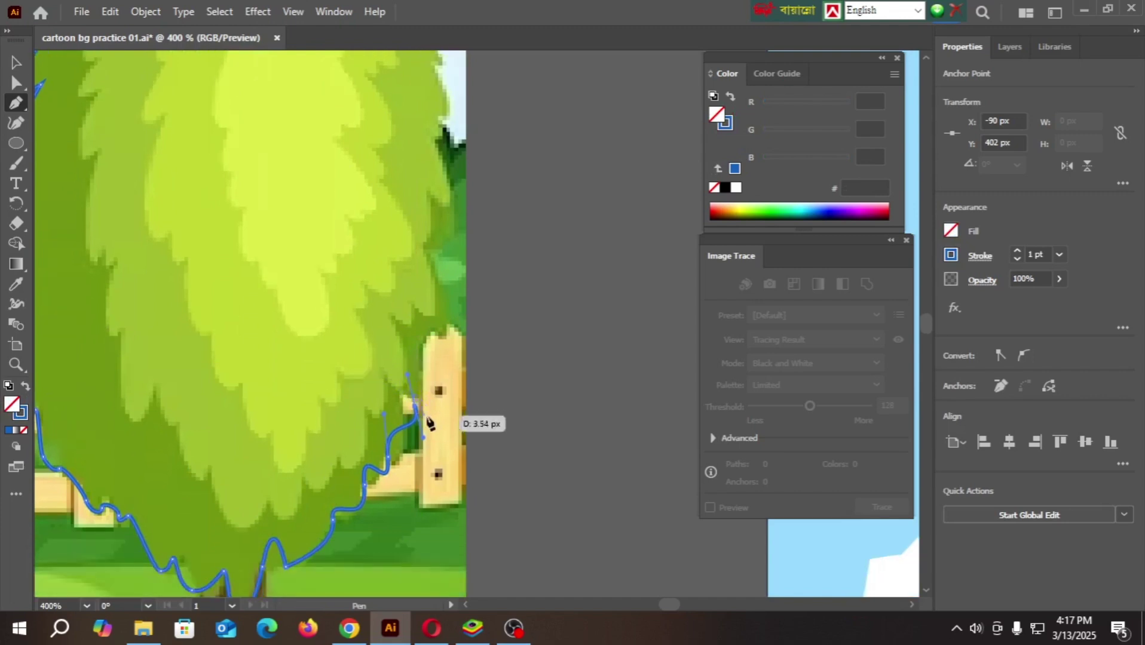
- Trace the crown outline around the top of the right-hand fence post and back to the notch in the leaves above it
scroll(422, 409, down, 2)
scroll(443, 379, up, 2)
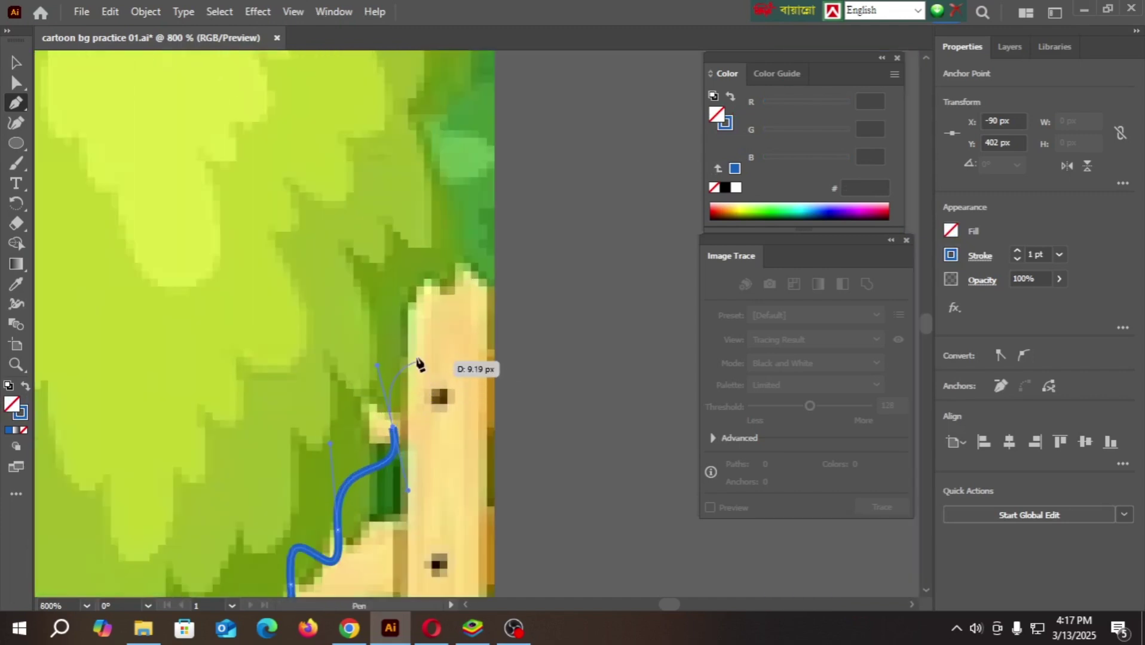
drag(411, 360, 412, 359)
drag(426, 279, 468, 270)
click(486, 274)
scroll(501, 288, up, 5)
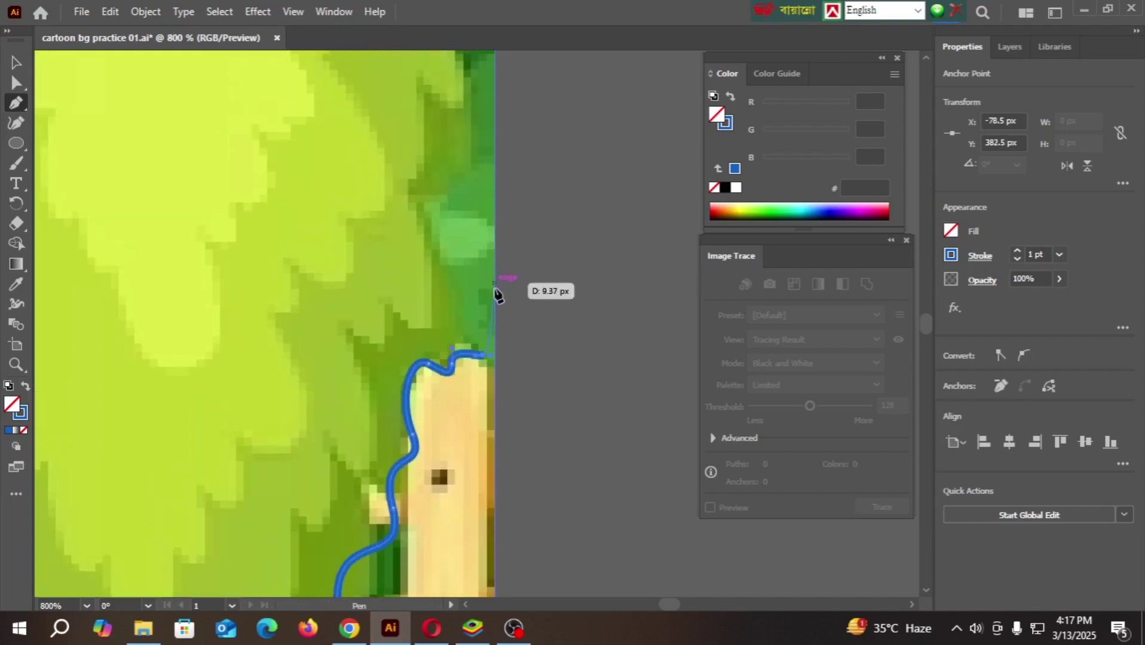
click(422, 266)
- Trace the leaf tip on the crown's right edge beside the dark green bush up to the next notch
scroll(457, 257, up, 5)
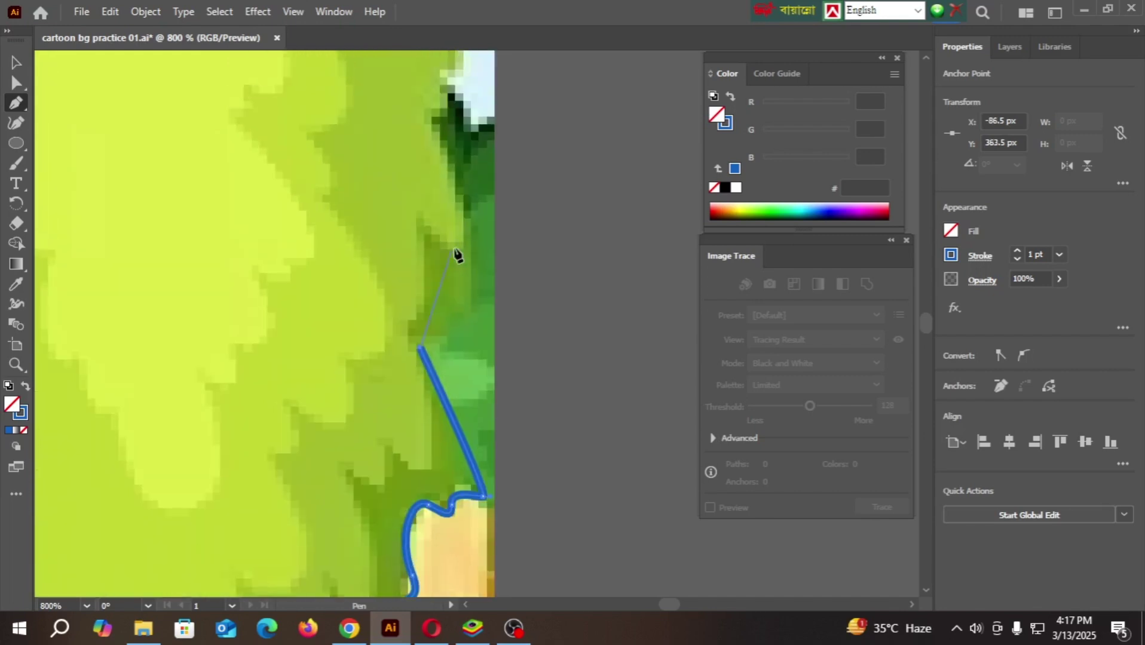
drag(468, 315, 459, 291)
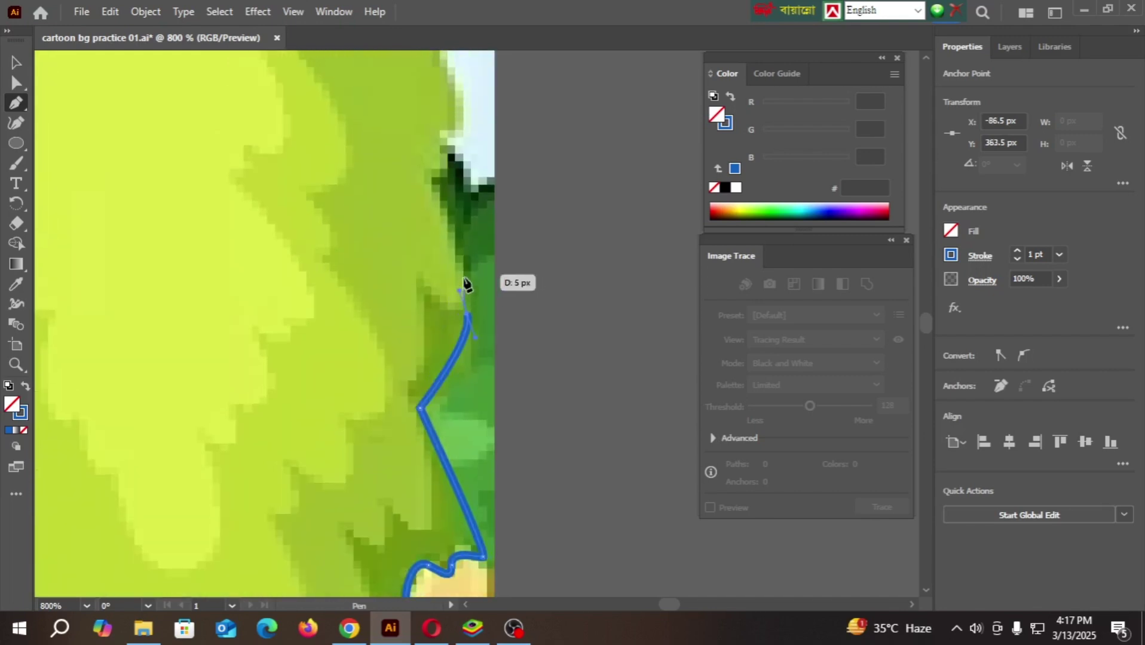
click(452, 258)
scroll(454, 263, up, 3)
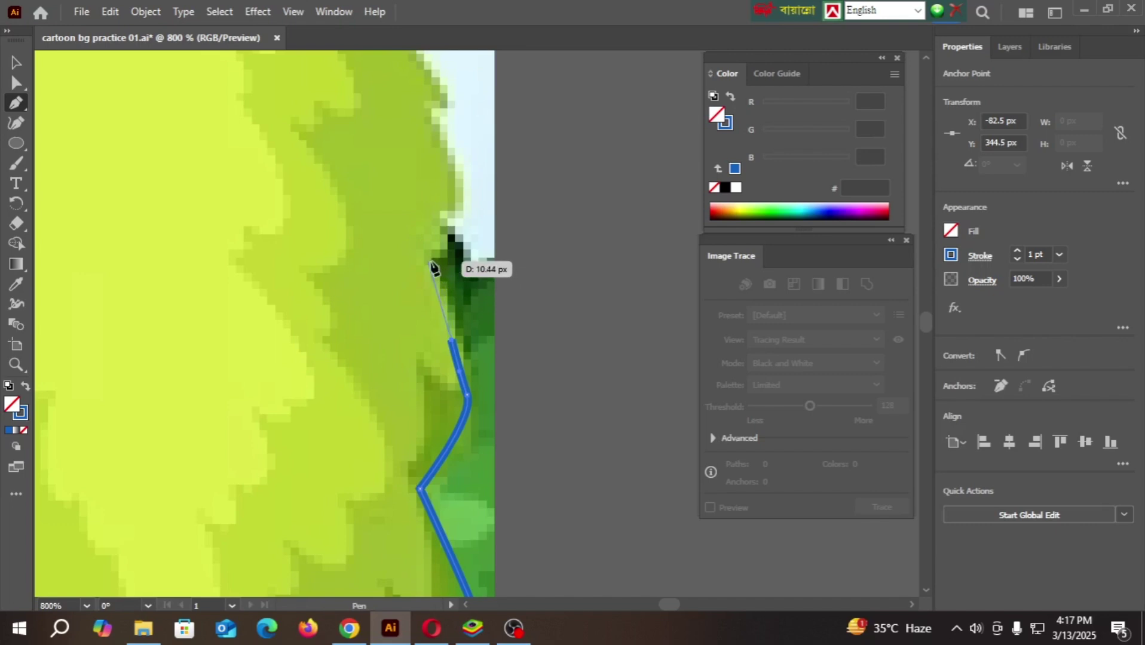
click(426, 259)
scroll(436, 269, up, 2)
scroll(458, 286, up, 3)
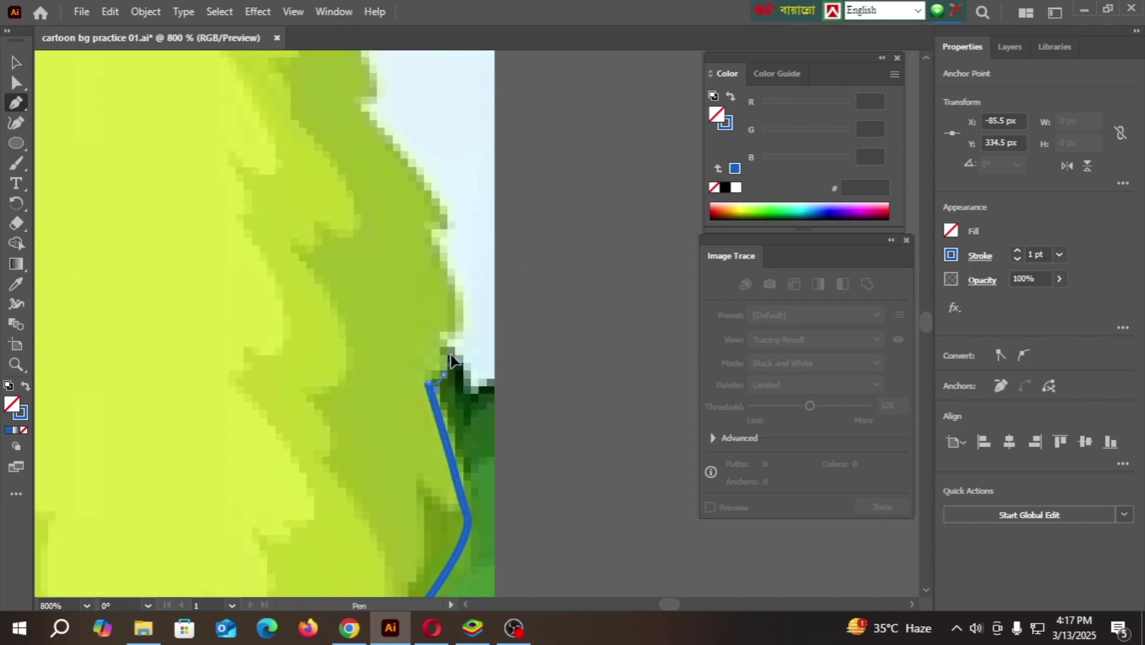
- Trace the rounded leaf tips up the crown's right edge against the pale sky above the dark bush
drag(459, 336, 462, 317)
click(445, 258)
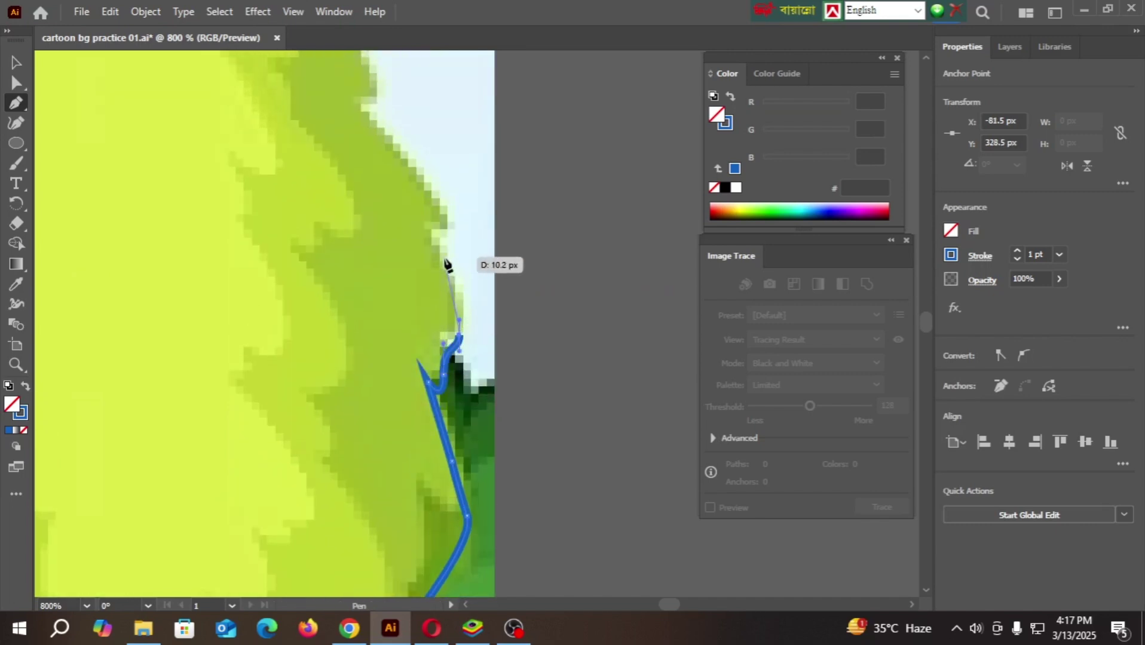
click(428, 234)
click(453, 229)
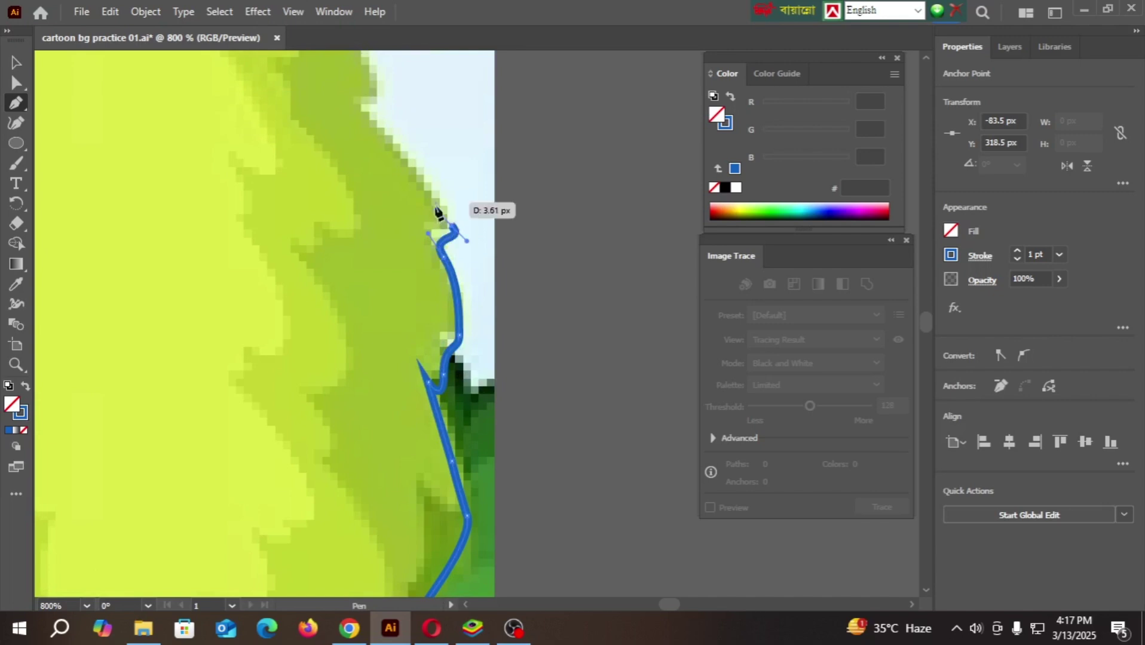
scroll(445, 203, up, 5)
click(351, 244)
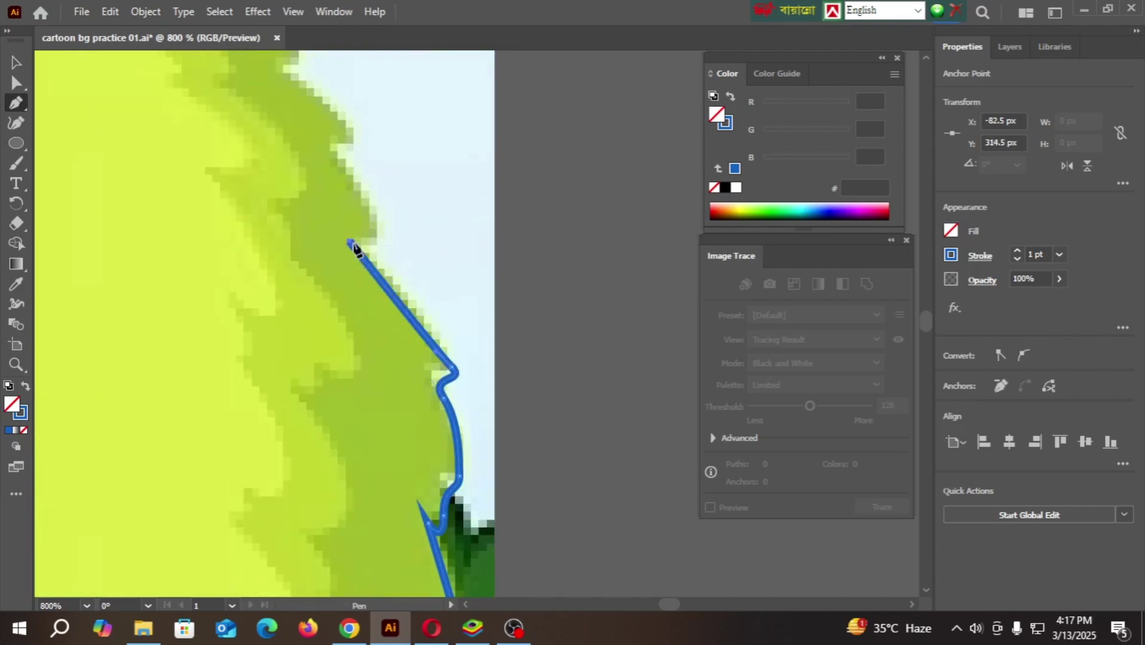
drag(373, 227, 366, 206)
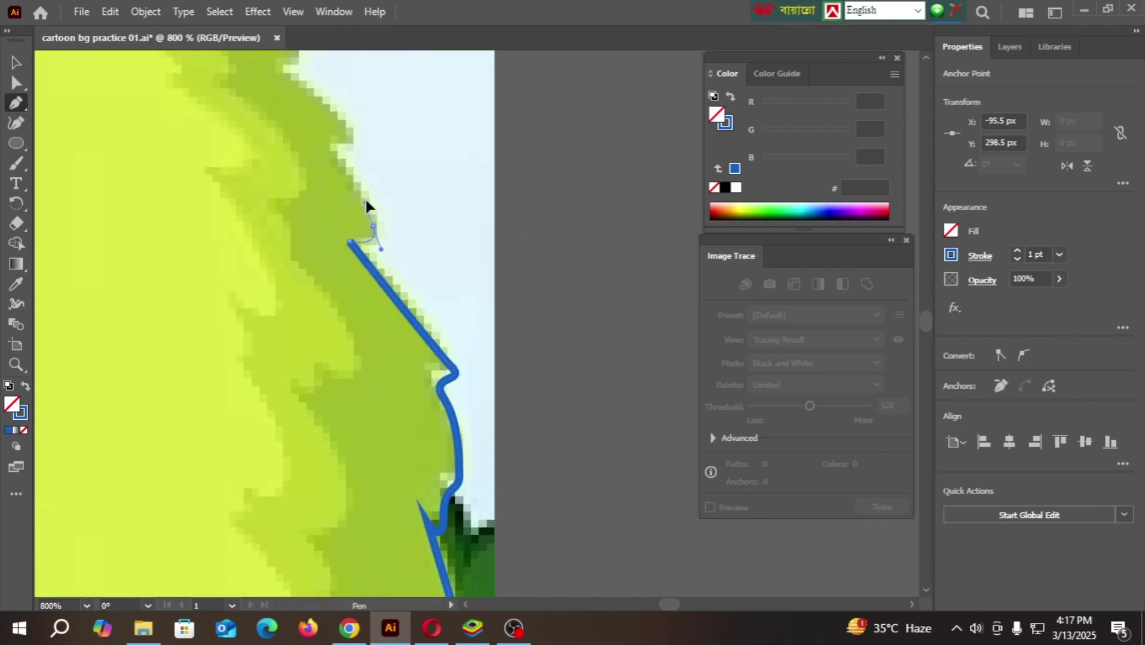
click(332, 145)
- Continue the outline up the crown's upper right slope, curving it around the successive jagged leaf tips
scroll(371, 215, up, 6)
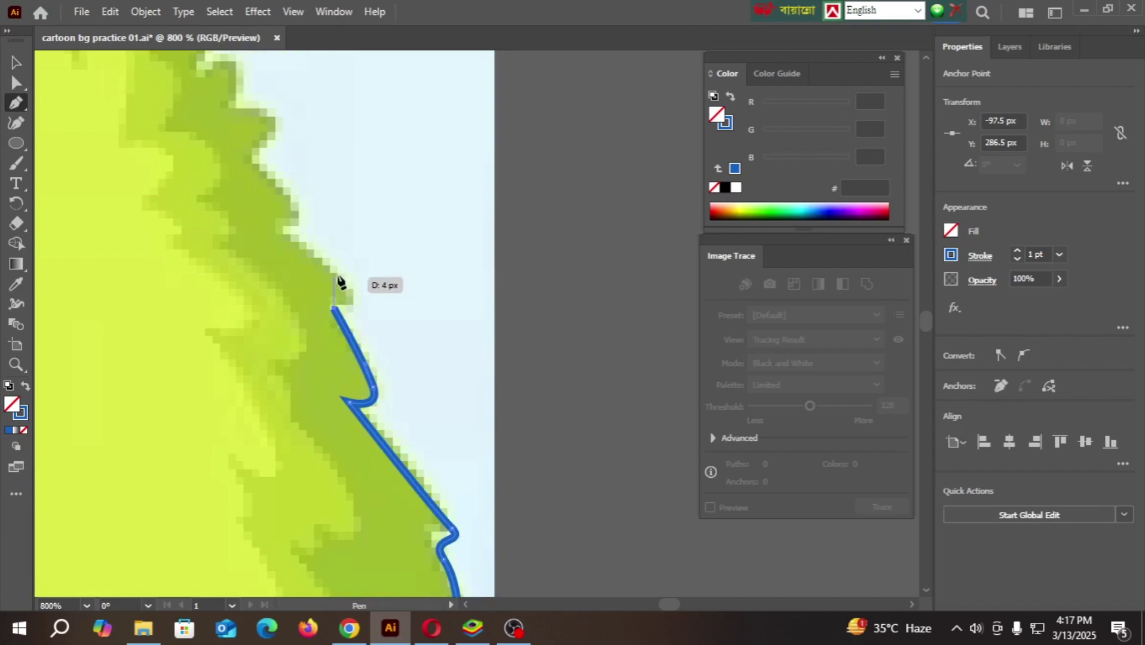
drag(338, 280, 289, 238)
click(281, 230)
scroll(341, 265, up, 3)
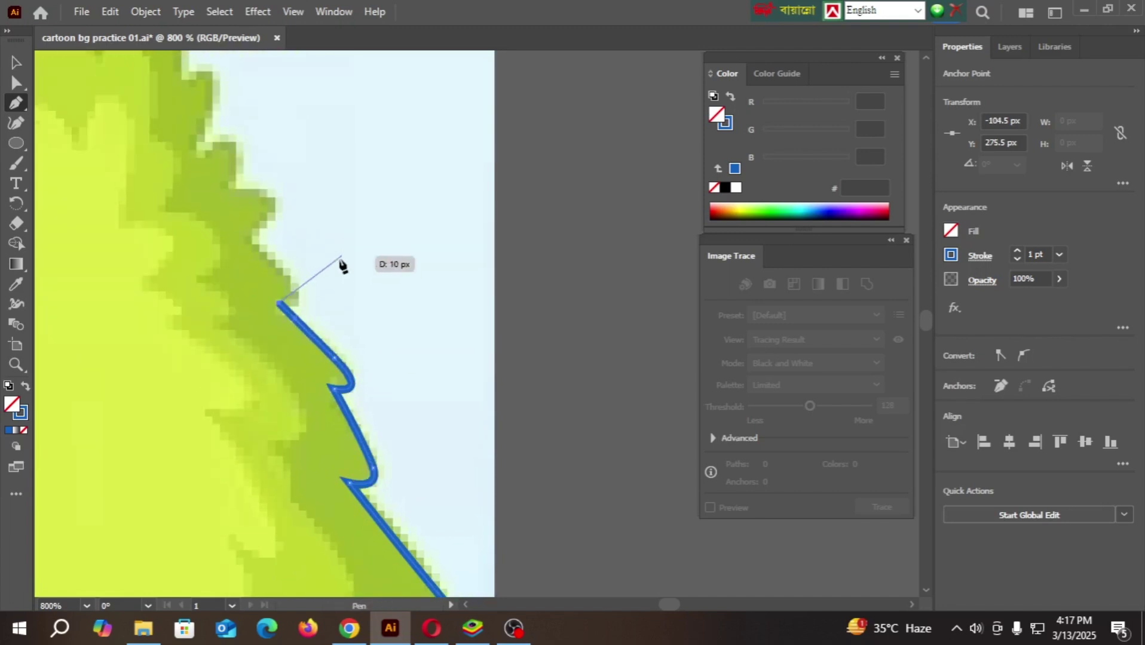
scroll(341, 263, up, 3)
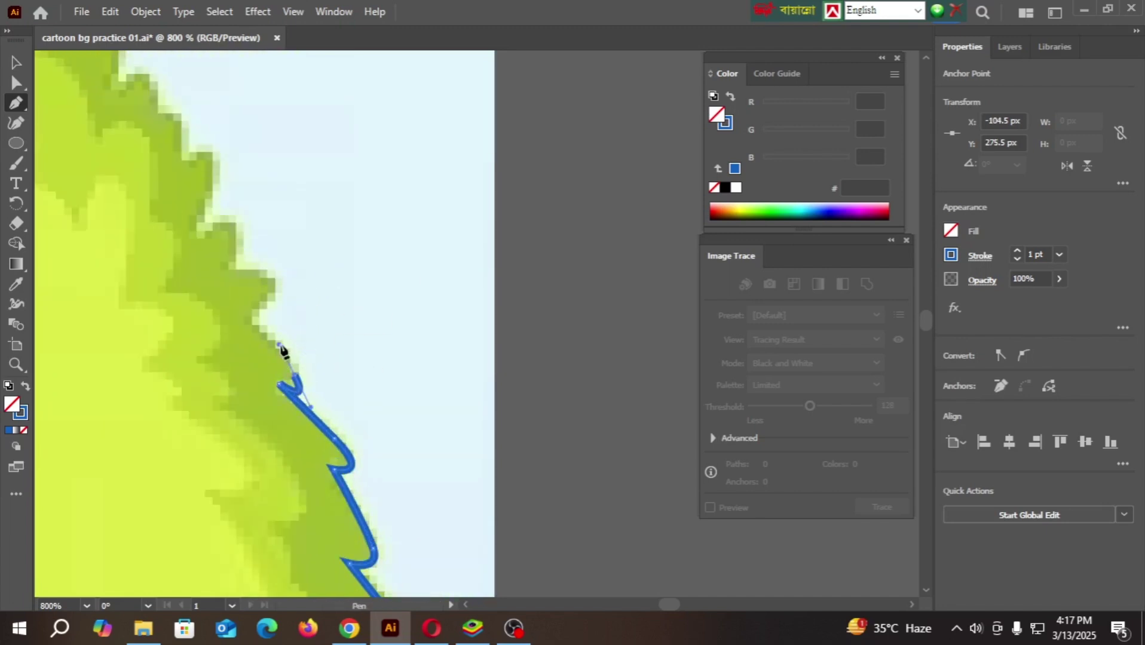
click(245, 321)
drag(278, 274, 203, 239)
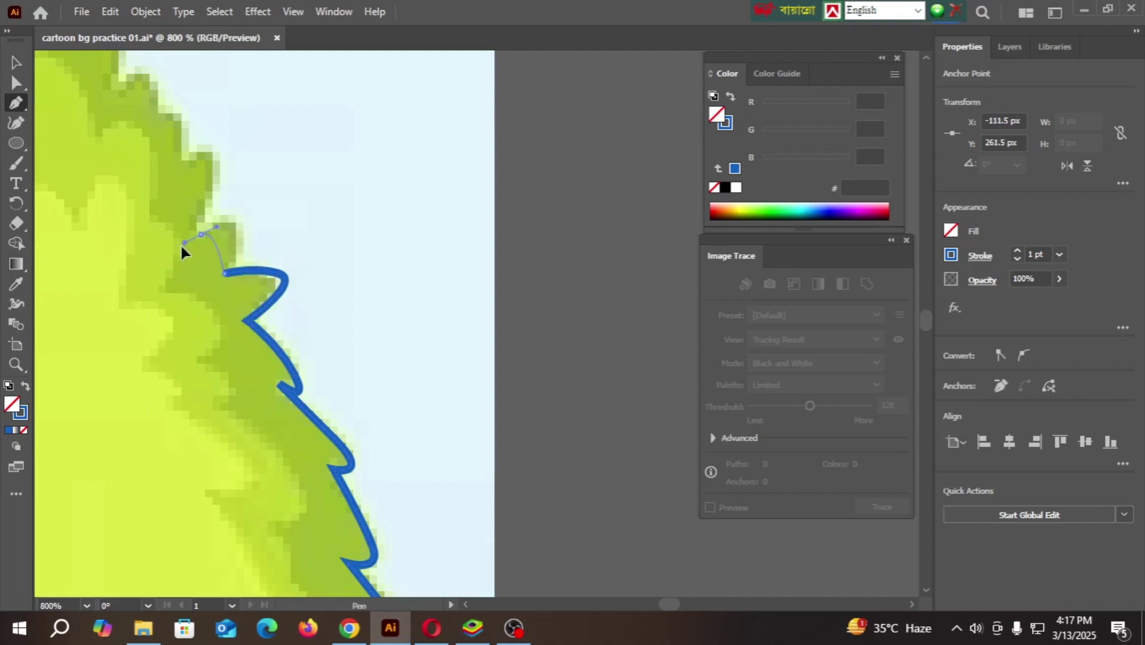
drag(213, 201, 191, 209)
scroll(263, 309, up, 5)
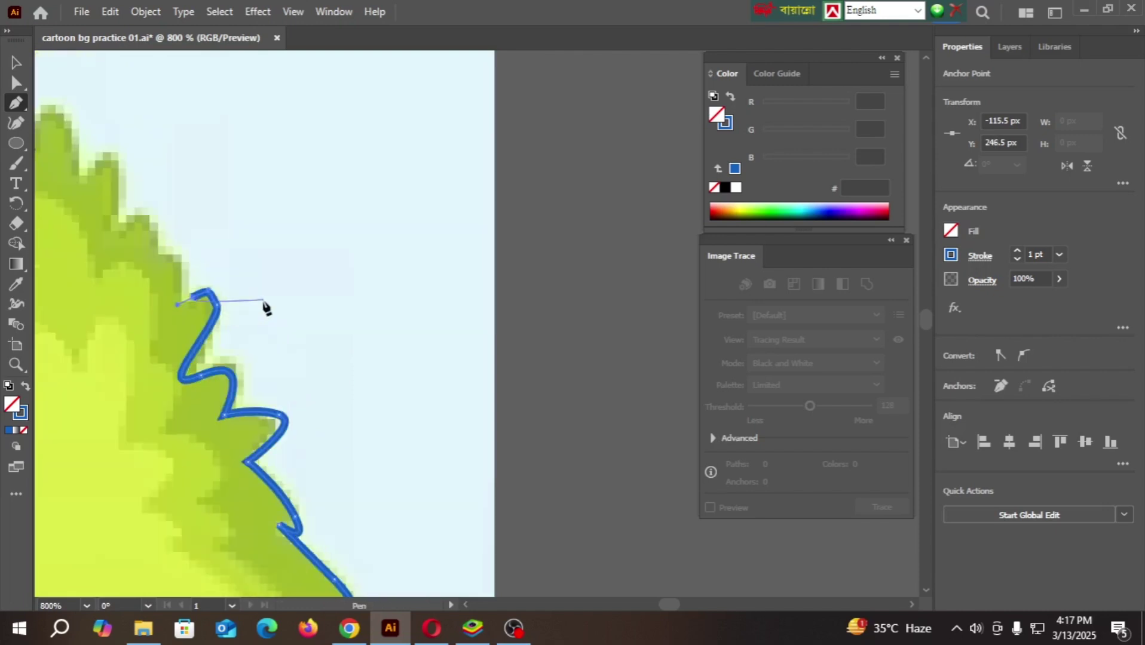
- Trace the remaining leaf tips up to the treetop and close the crown outline at its starting anchor
scroll(398, 324, down, 3)
scroll(365, 306, up, 3)
drag(454, 318, 403, 294)
drag(395, 215, 362, 248)
drag(341, 177, 325, 199)
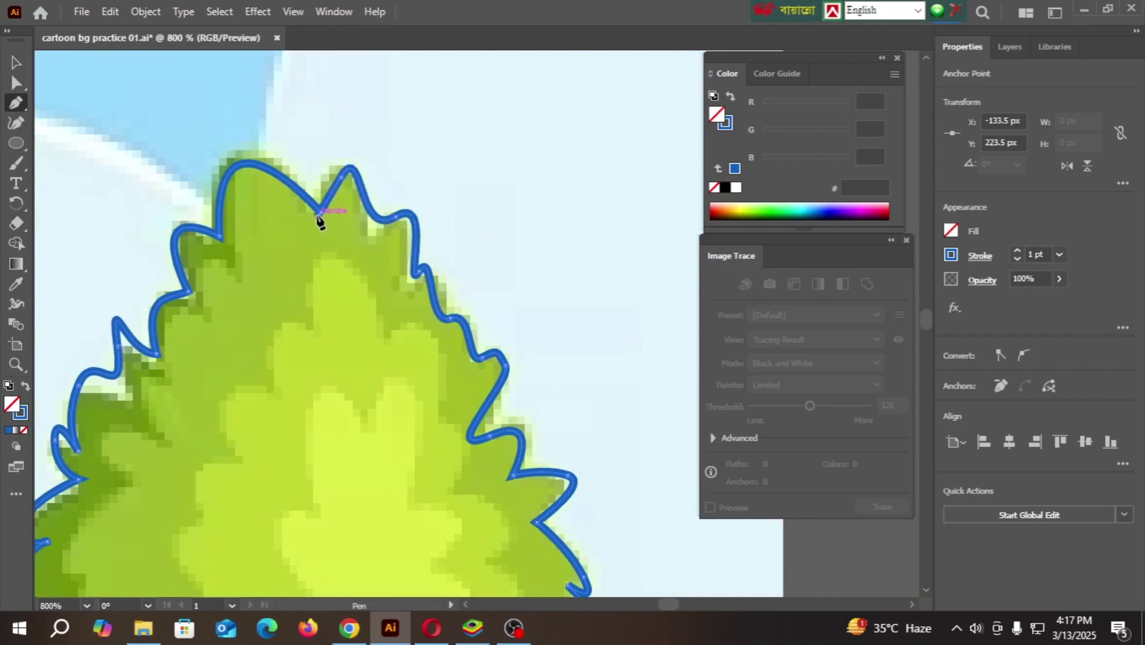
scroll(394, 258, down, 2)
scroll(347, 272, up, 5)
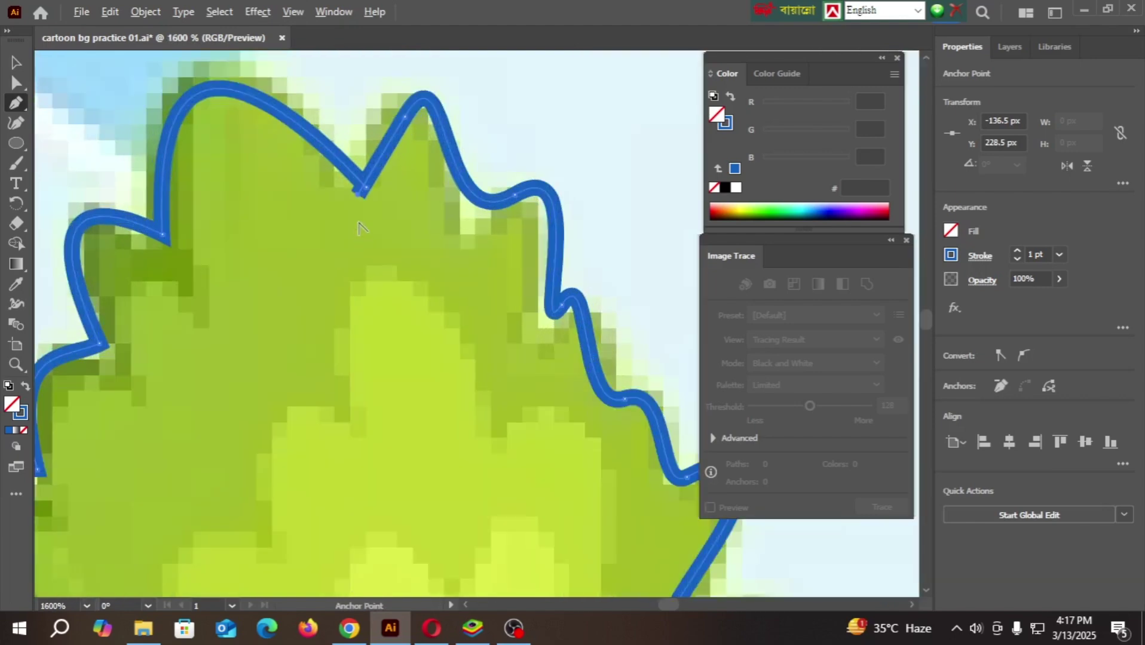
click(375, 165)
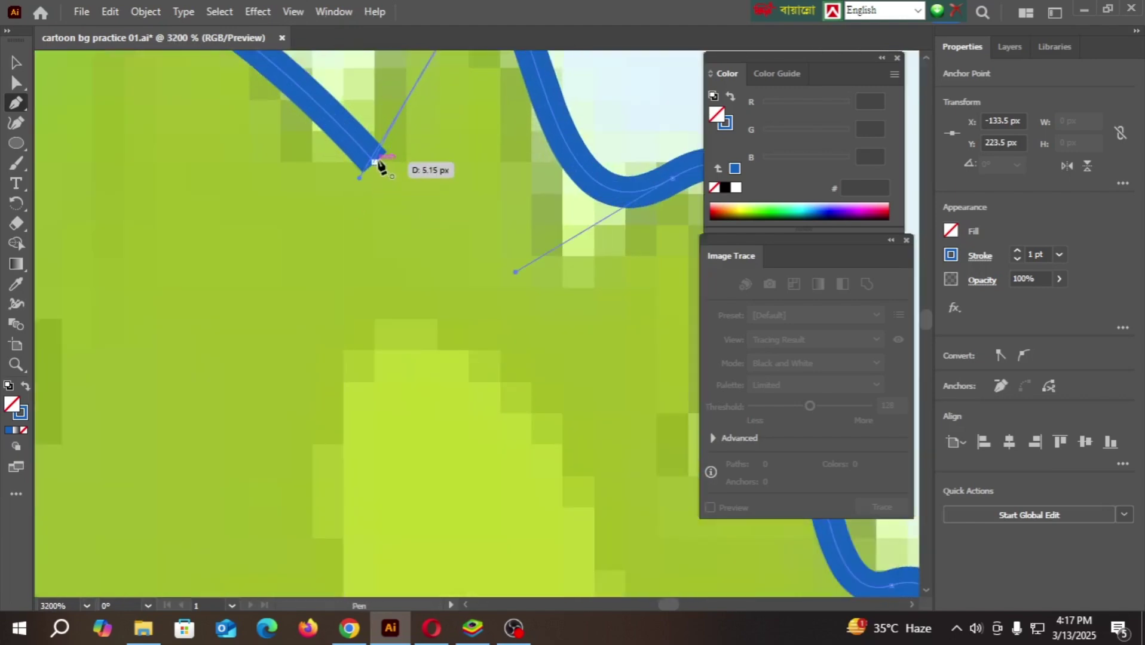
- Close the crown outline at its treetop anchor and deselect the finished path
click(376, 163)
scroll(381, 221, down, 9)
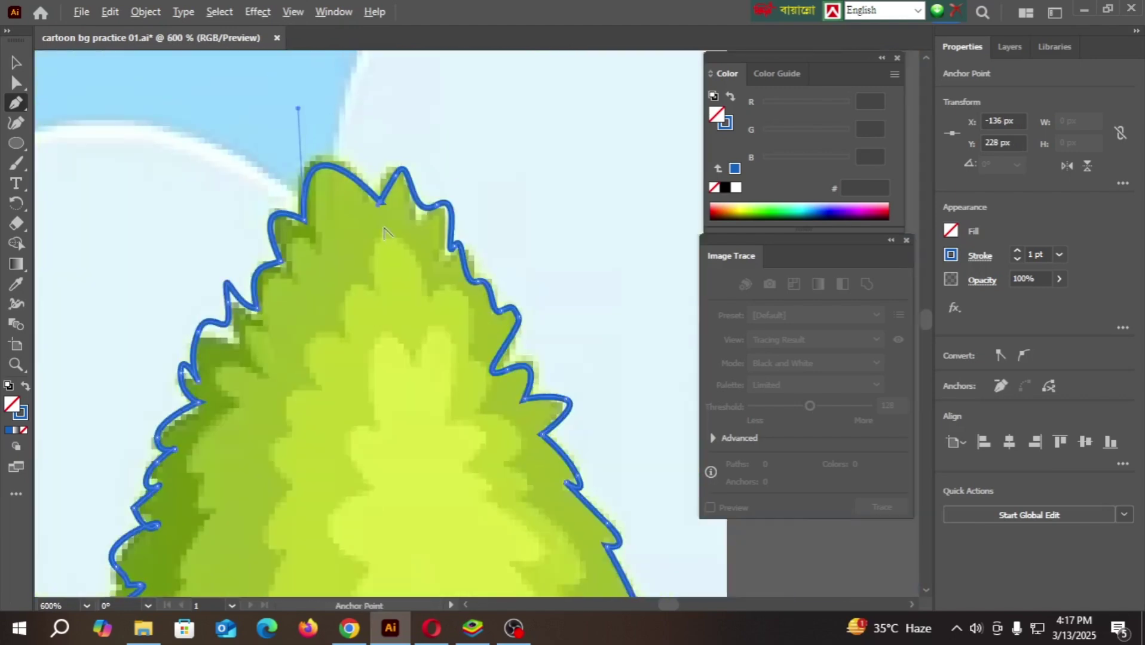
scroll(416, 338, up, 4)
scroll(396, 222, down, 6)
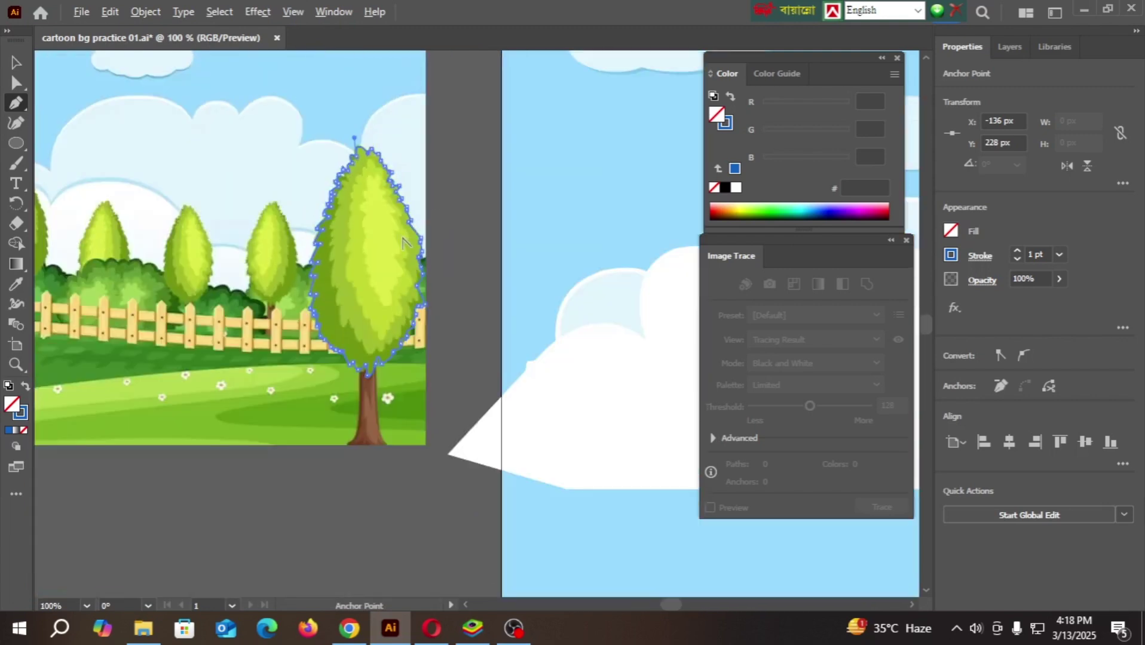
click(17, 63)
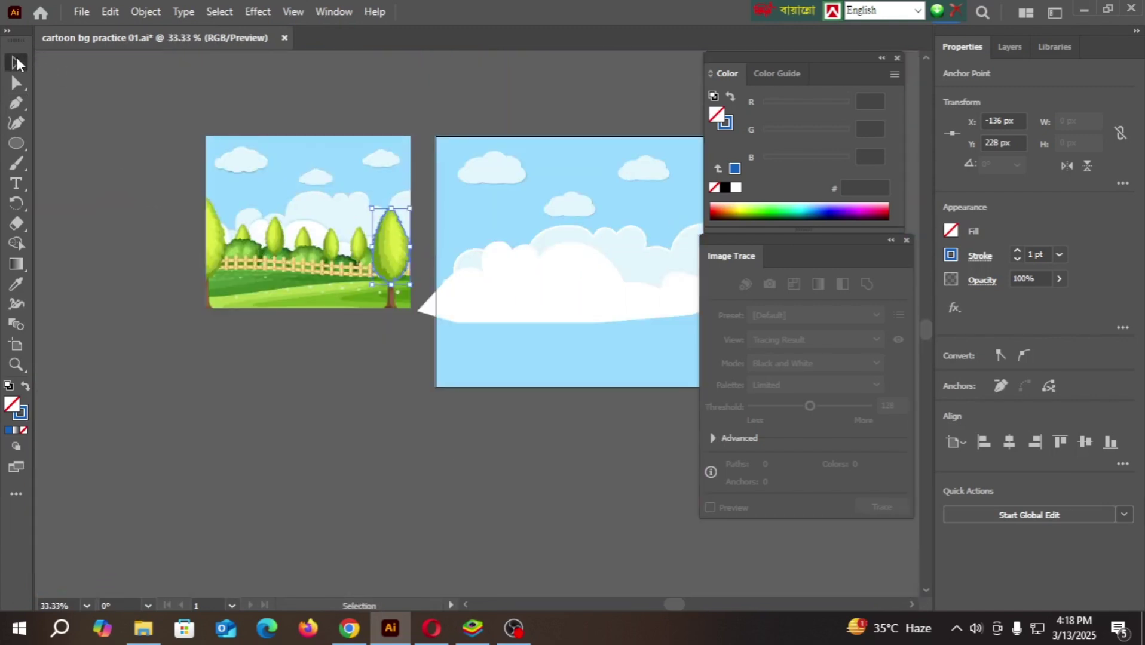
click(360, 358)
- Fill the traced crown with the dark green (#6E9613) sampled from the reference tree's shaded foliage
scroll(396, 325, up, 3)
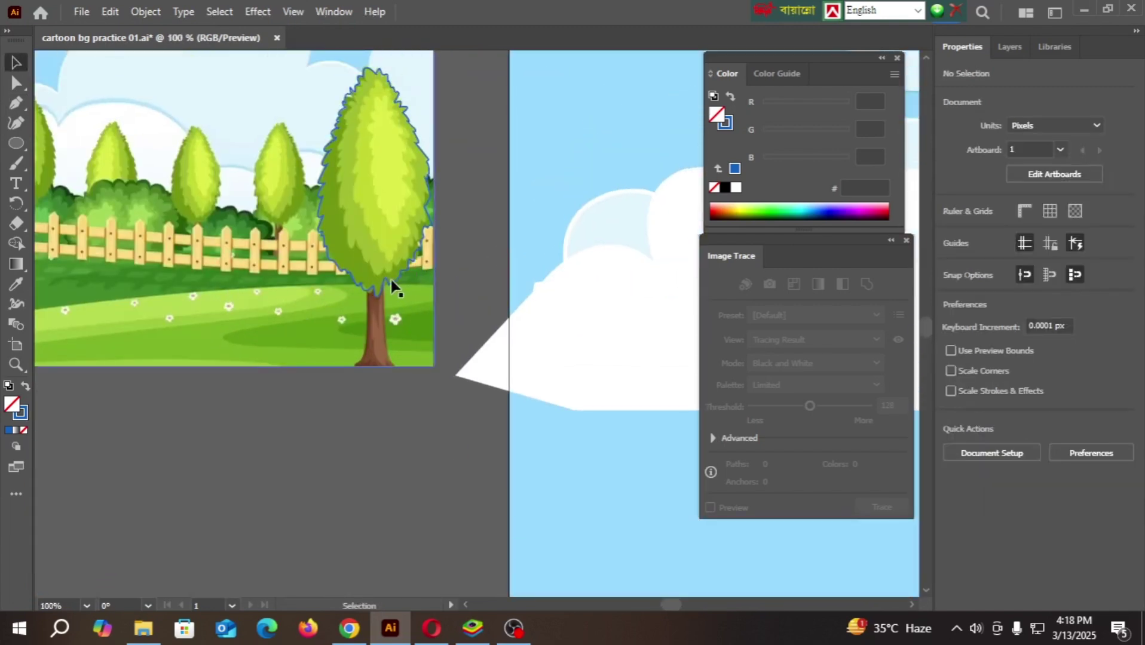
click(376, 296)
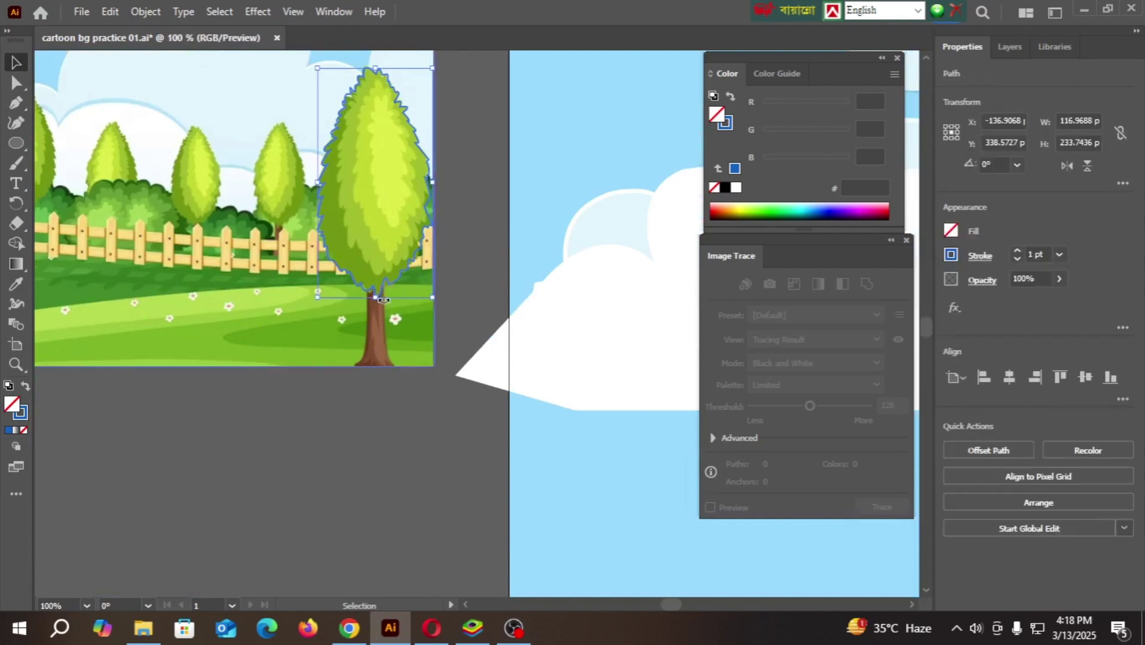
click(14, 290)
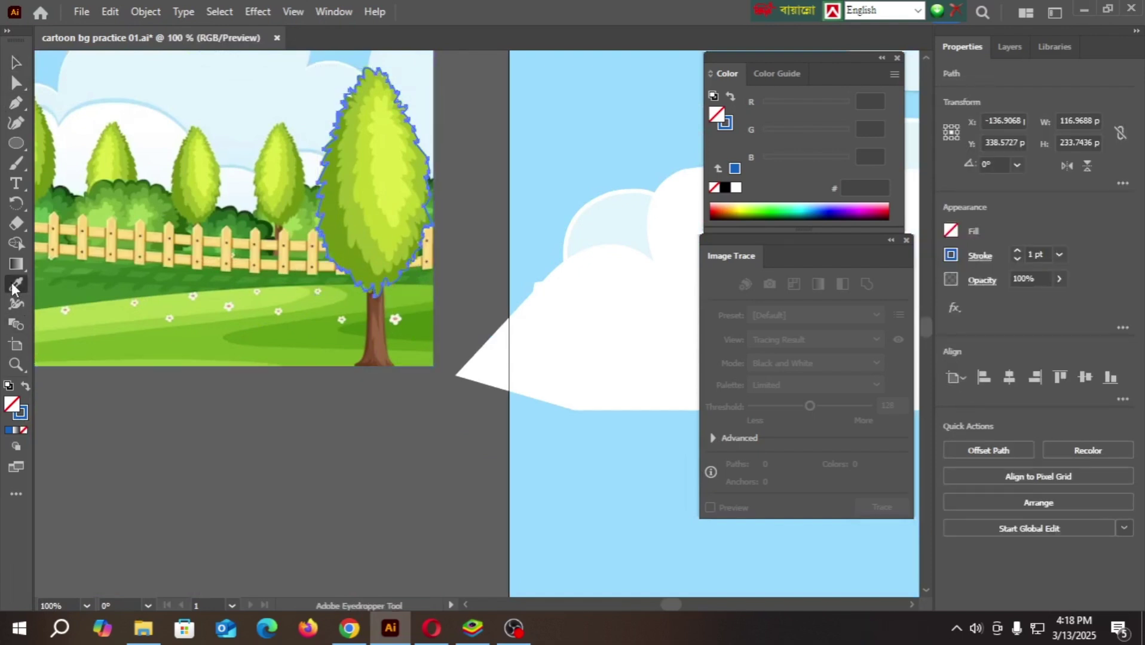
scroll(314, 254, up, 2)
click(386, 240)
scroll(371, 272, down, 3)
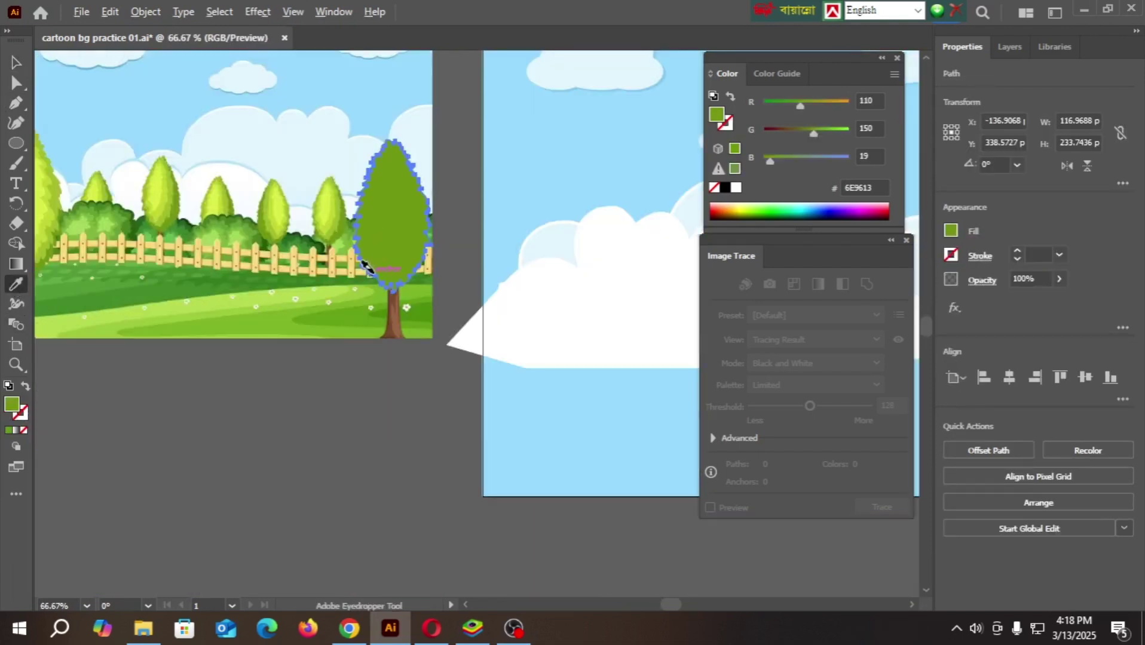
- Move the dark green crown shape off the reference image to the empty canvas below the tree
click(16, 62)
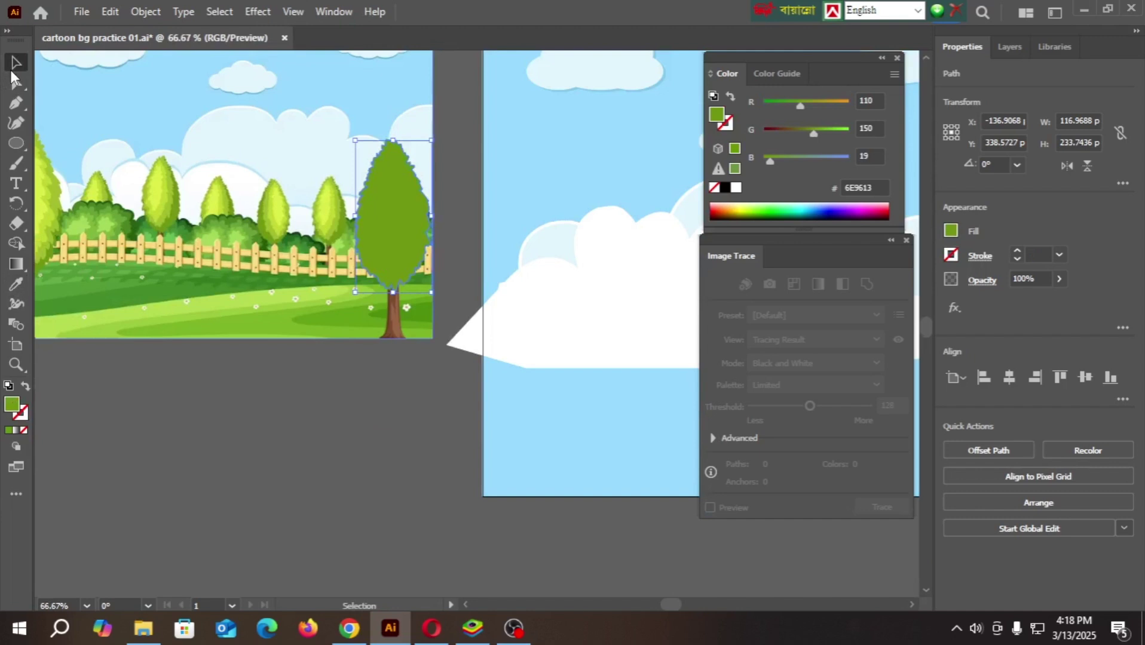
click(318, 379)
drag(402, 226, 425, 438)
click(333, 436)
- Duplicate the crown shape about 17 px to its right and fill the copy with the mid green (#9FBC2E) sampled from the reference tree
scroll(355, 270, up, 4)
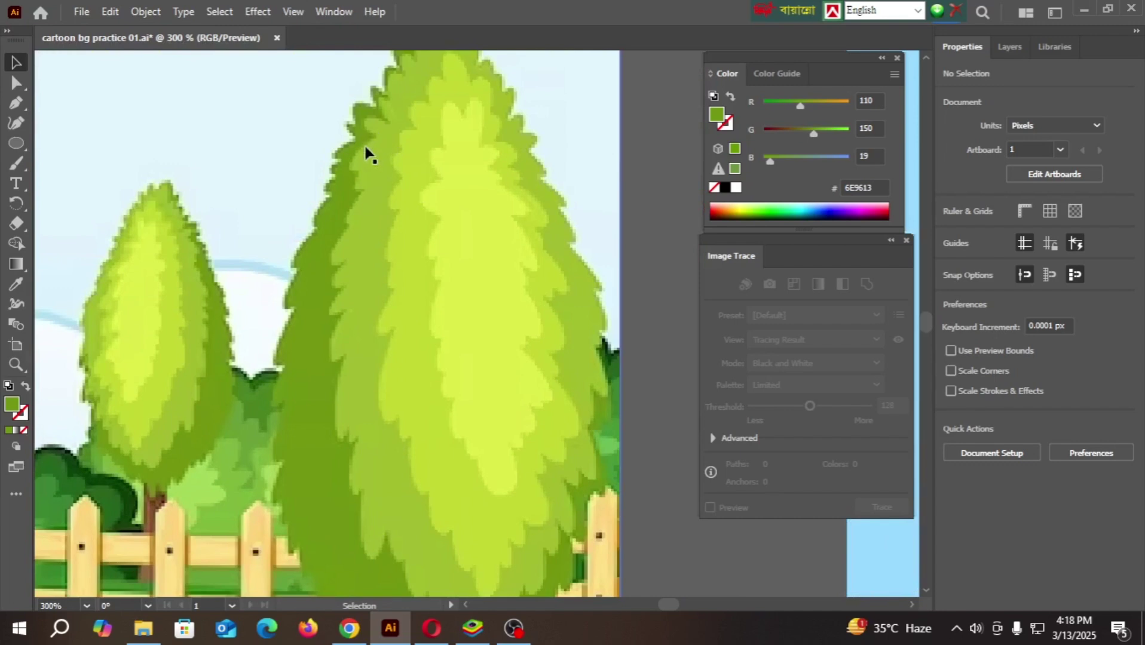
scroll(304, 298, down, 4)
scroll(383, 503, down, 1)
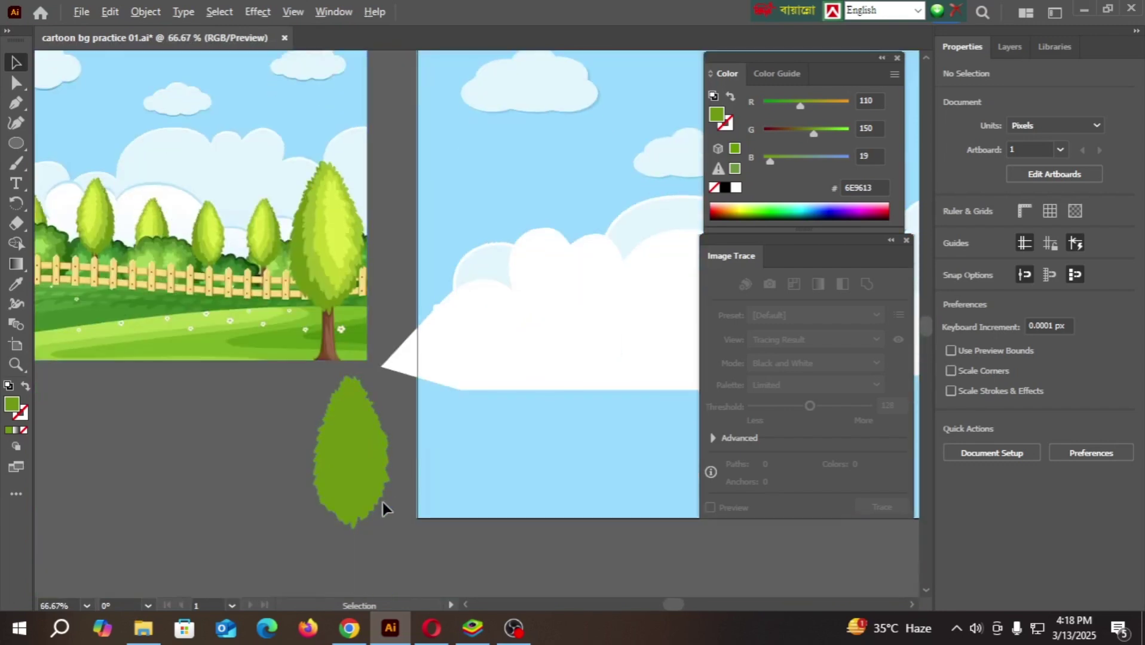
scroll(380, 503, up, 2)
scroll(380, 503, down, 1)
click(330, 383)
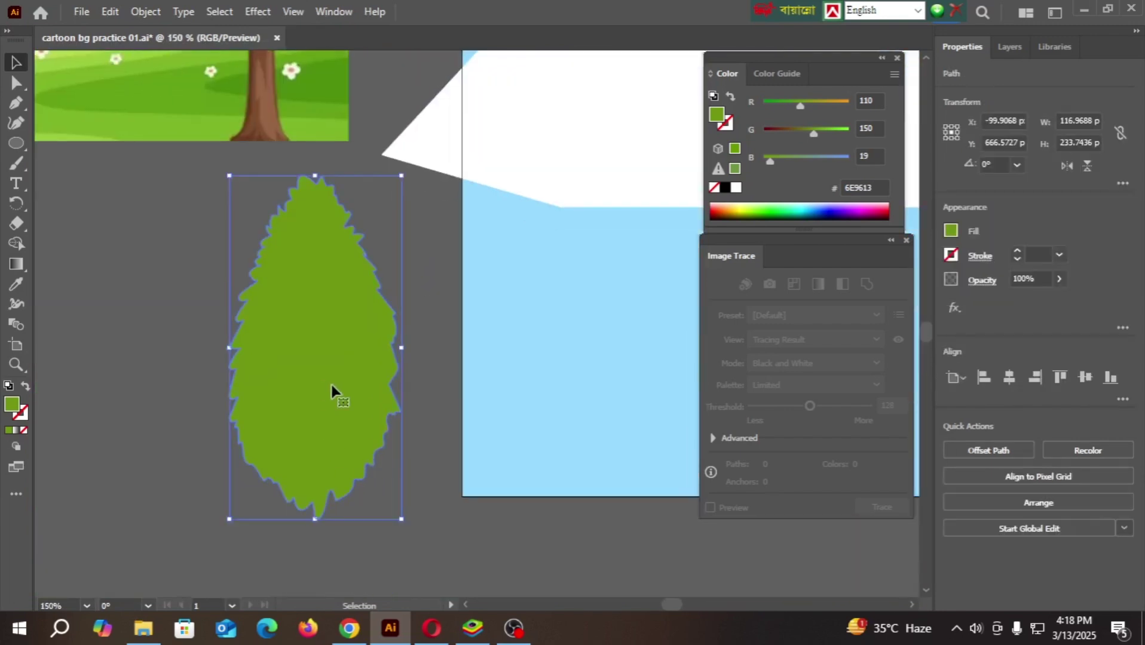
drag(331, 384, 357, 392)
click(15, 284)
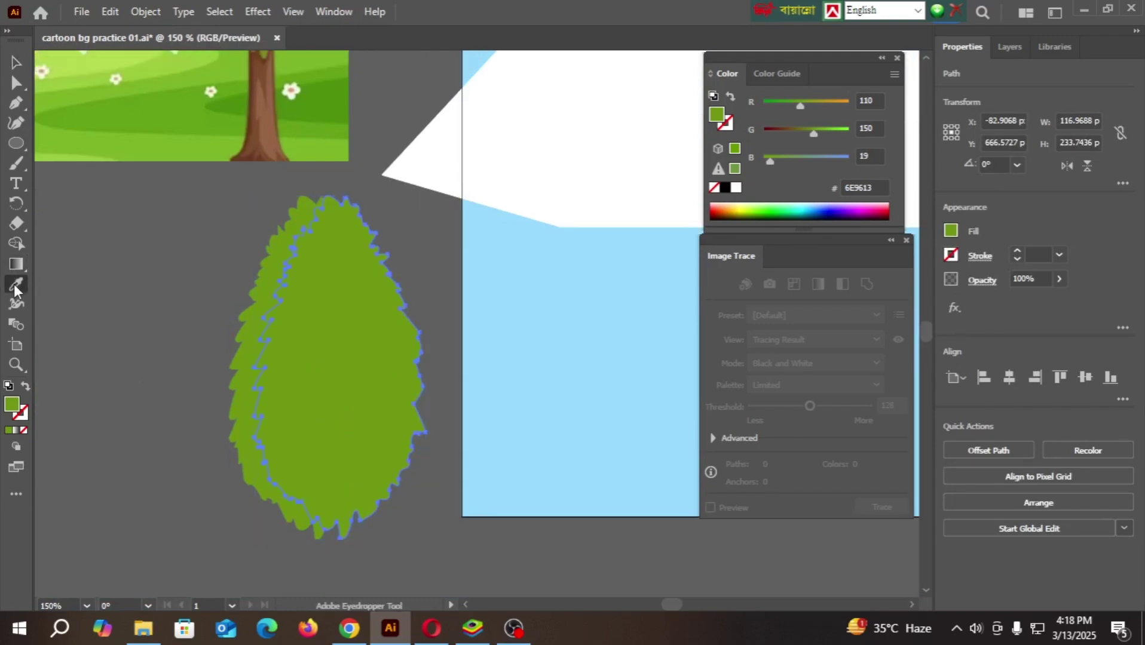
scroll(314, 288, up, 7)
click(227, 182)
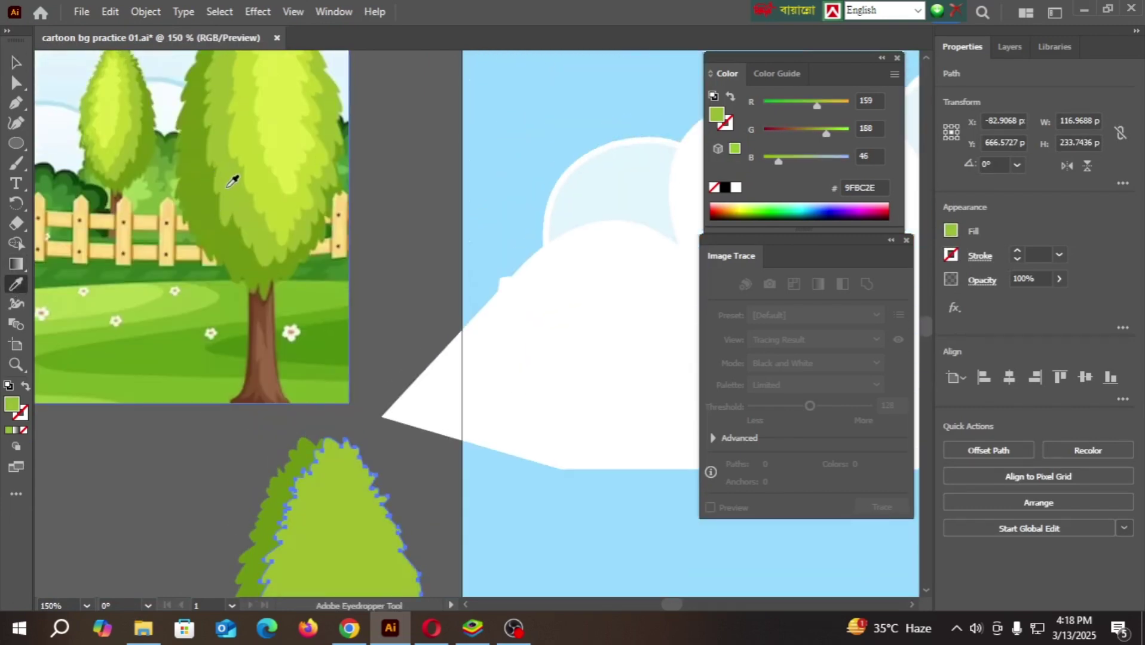
- Scale the mid green crown copy down to about 96 × 215 px and position it over the dark green crown
scroll(221, 227, down, 2)
click(13, 65)
scroll(285, 272, down, 2)
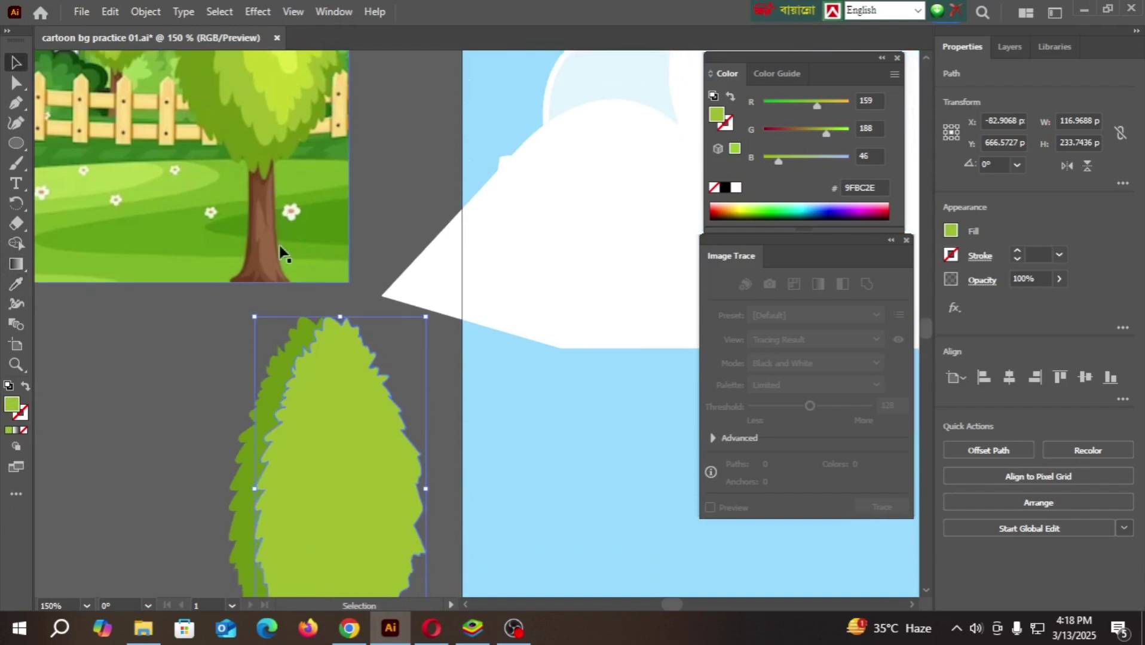
drag(427, 298, 395, 325)
drag(333, 396, 329, 385)
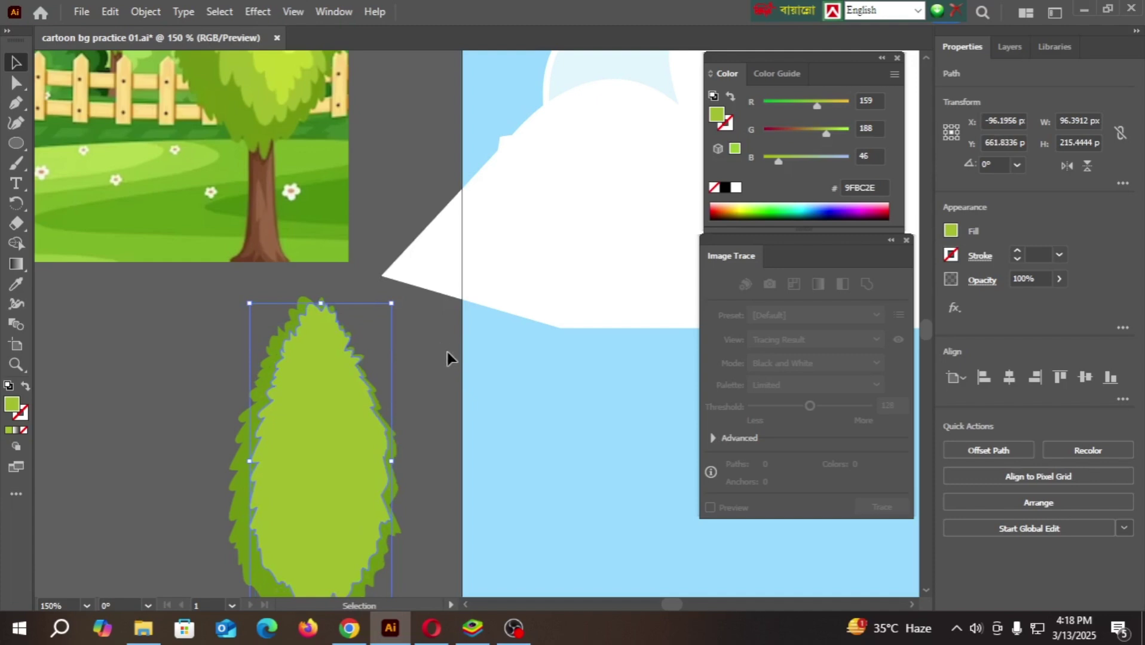
click(446, 354)
- Duplicate the mid green crown layer about 18 px to its right and fill the copy with the reference's yellow-green (#C1D632)
scroll(383, 365, up, 9)
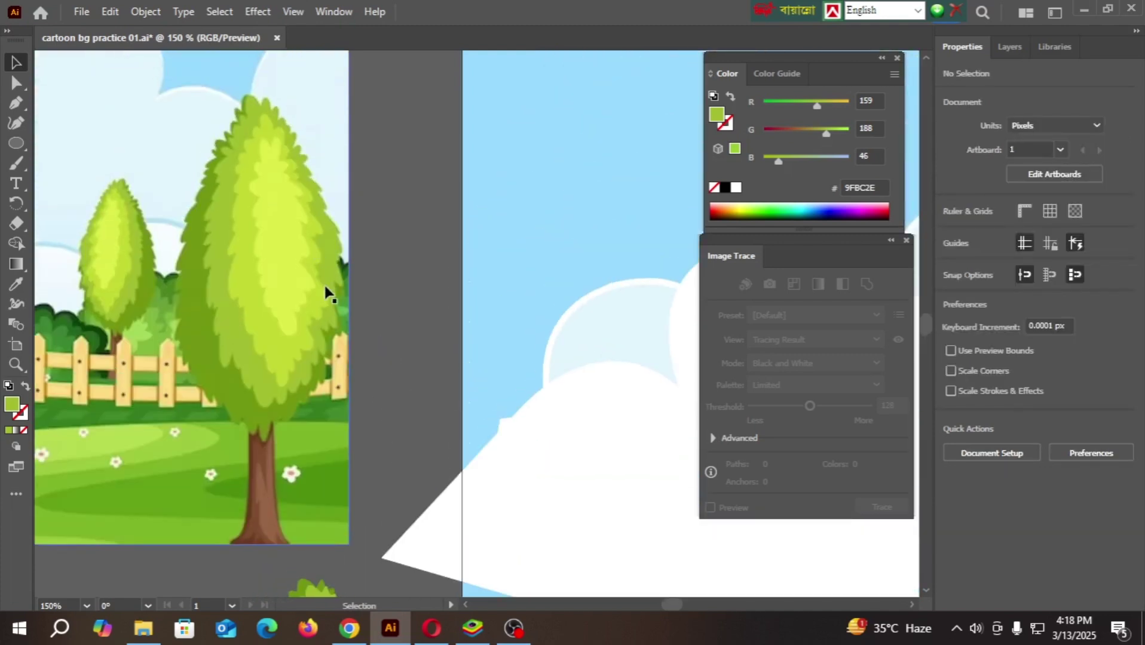
alt+scroll(242, 251, up, 3)
scroll(266, 283, up, 2)
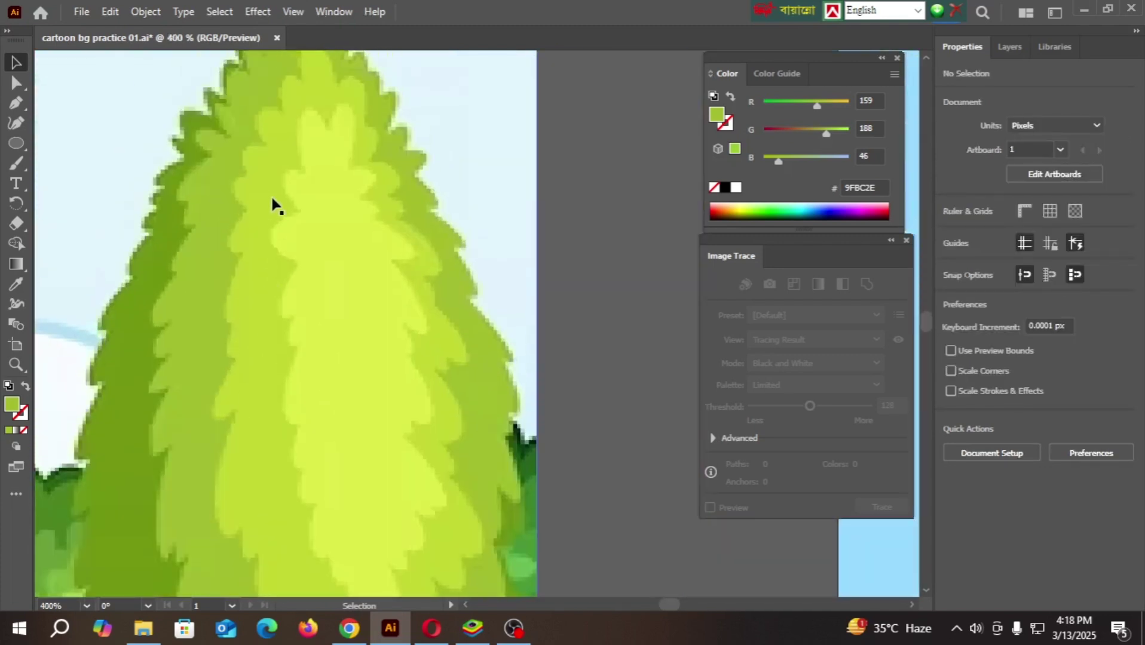
alt+scroll(247, 226, down, 5)
alt+scroll(322, 478, up, 3)
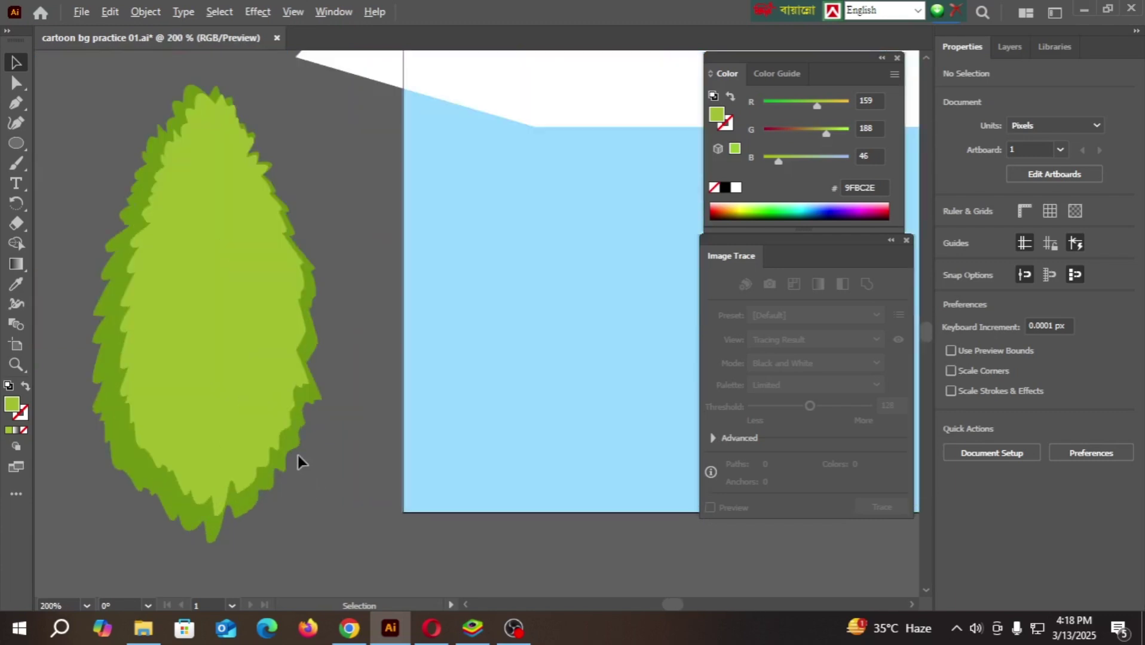
drag(260, 254, 276, 288)
scroll(47, 297, up, 2)
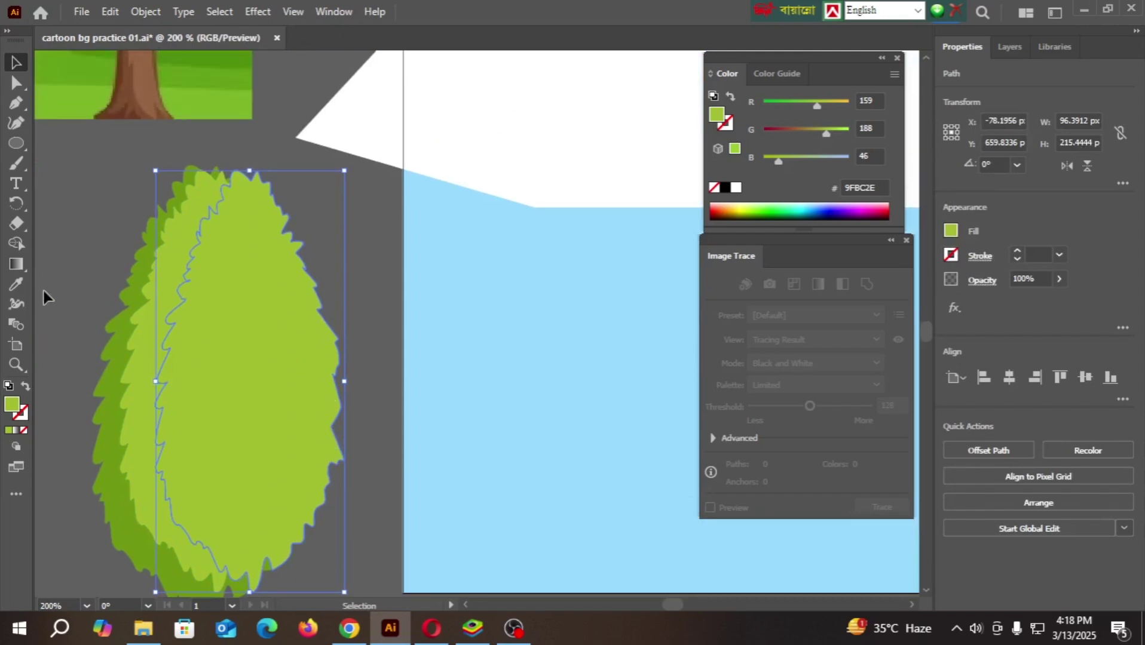
click(16, 285)
scroll(158, 337, up, 10)
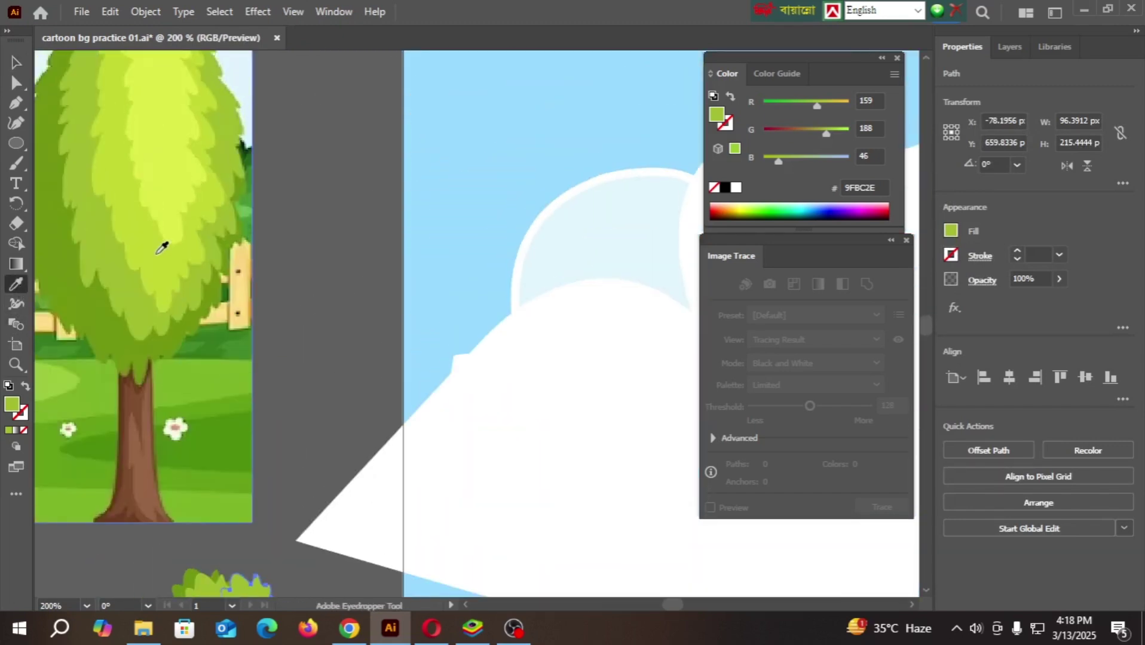
click(141, 213)
- Scale the yellow-green crown layer down to about 85 × 206 px and position it over the mid green layer
scroll(257, 301, down, 9)
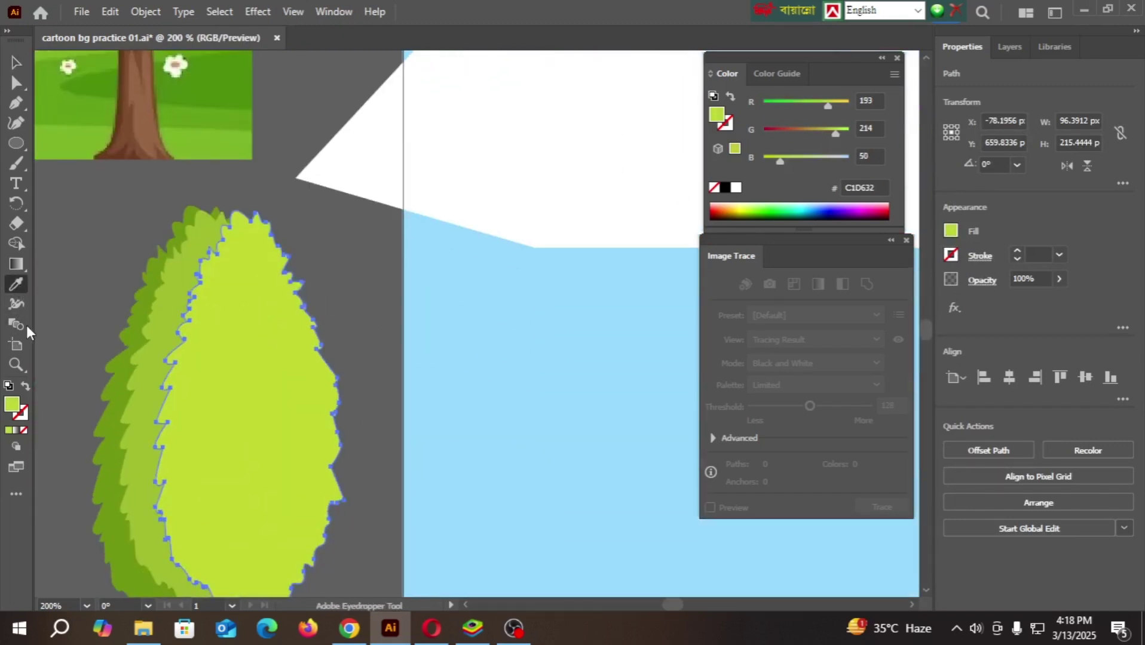
click(14, 67)
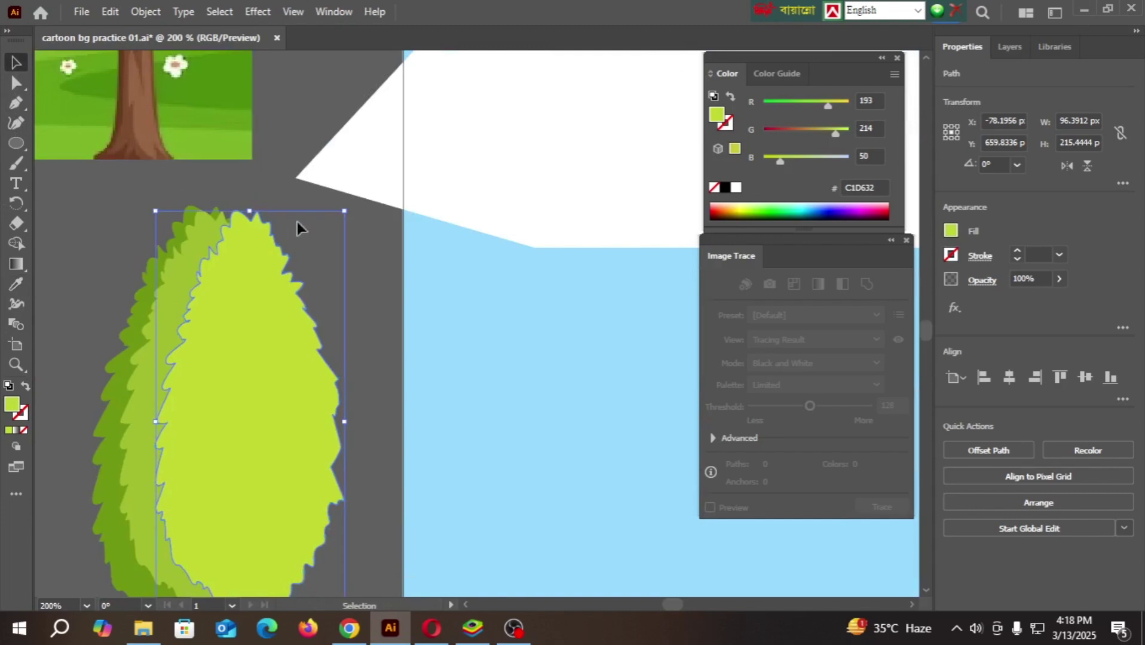
drag(346, 212, 332, 225)
drag(247, 298, 234, 283)
scroll(291, 324, down, 2)
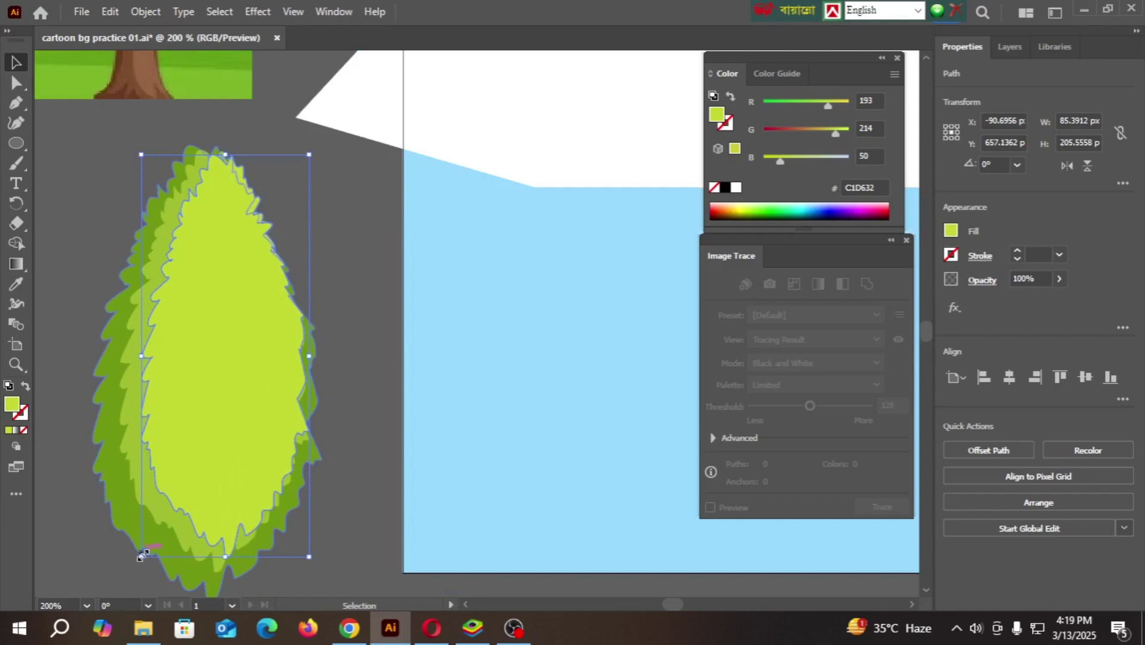
- Shrink the light-green foliage layer to about 80 by 201 px and position it inside the darker layers near the crown's tip
drag(140, 555, 152, 547)
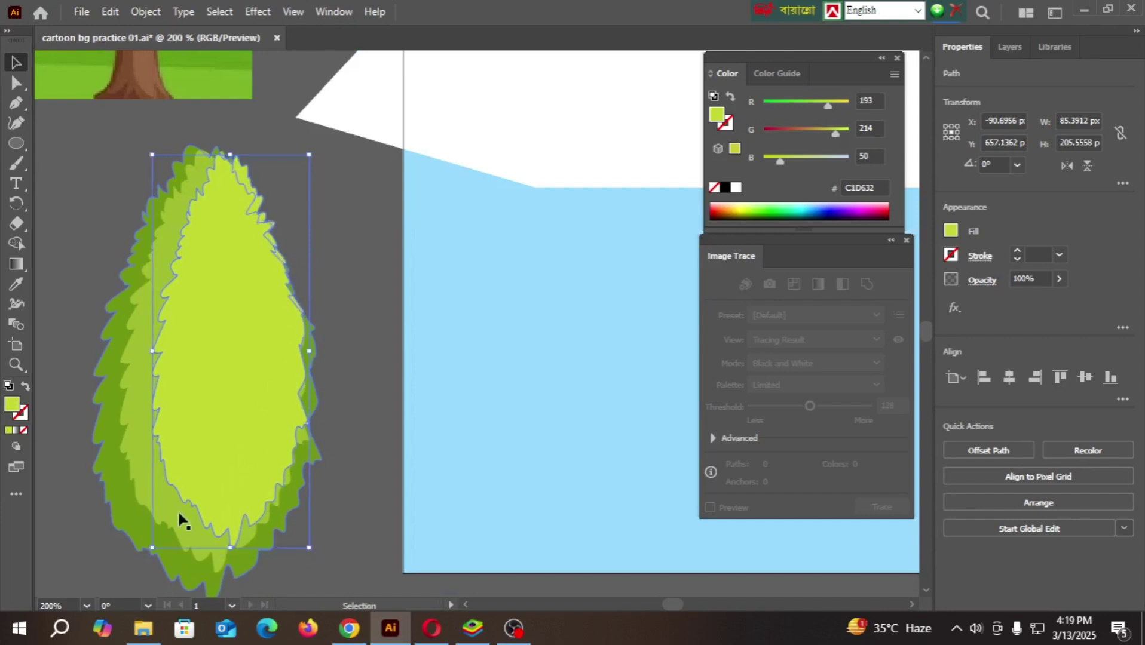
click(343, 218)
drag(250, 225, 241, 225)
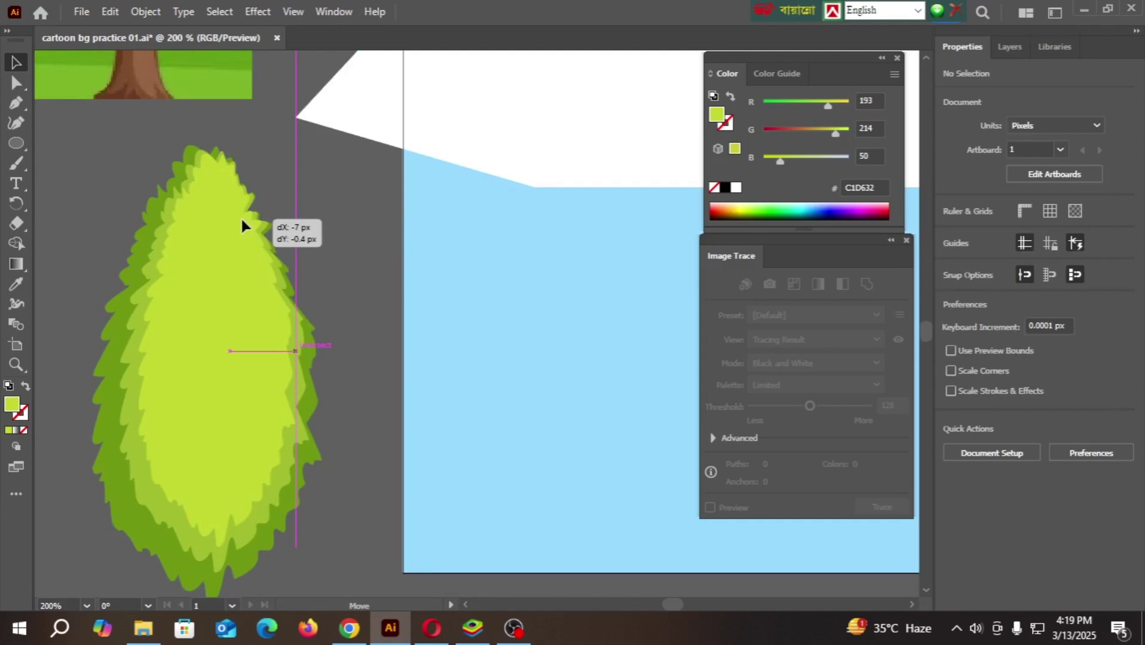
click(329, 204)
scroll(191, 200, up, 5)
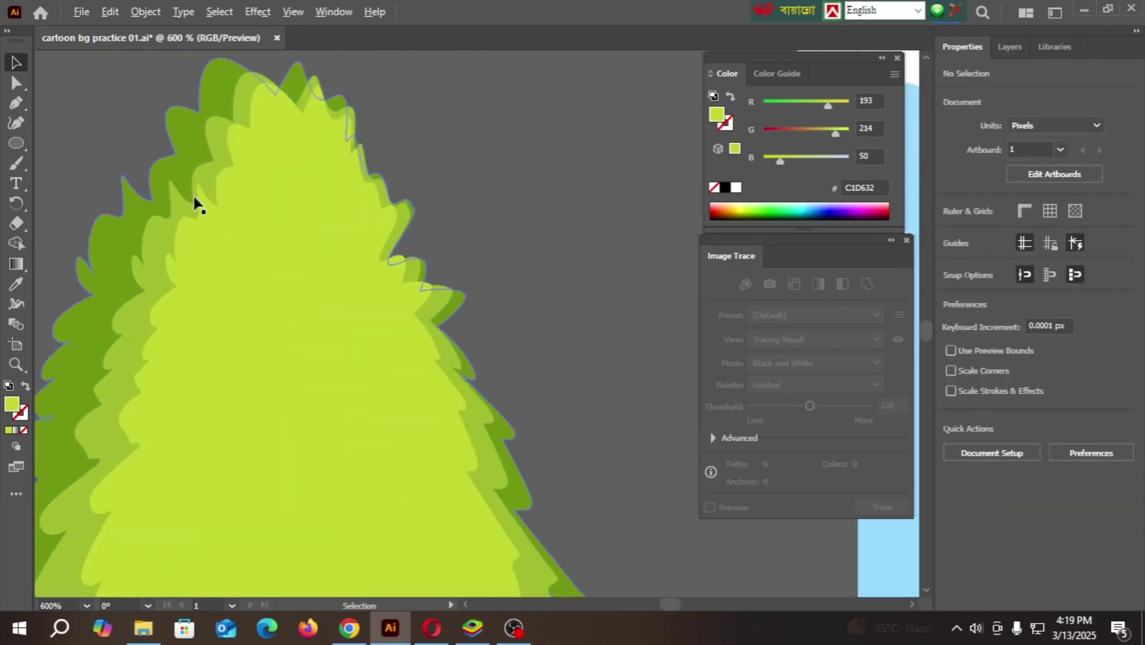
scroll(303, 139, up, 5)
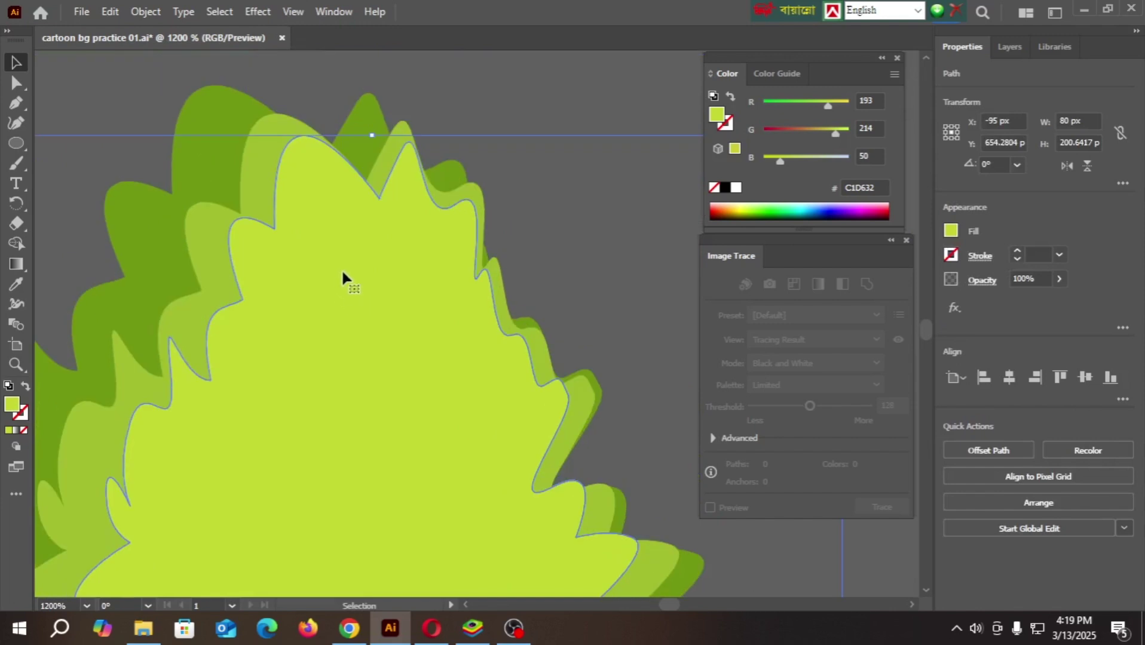
drag(337, 269, 340, 255)
scroll(312, 288, down, 4)
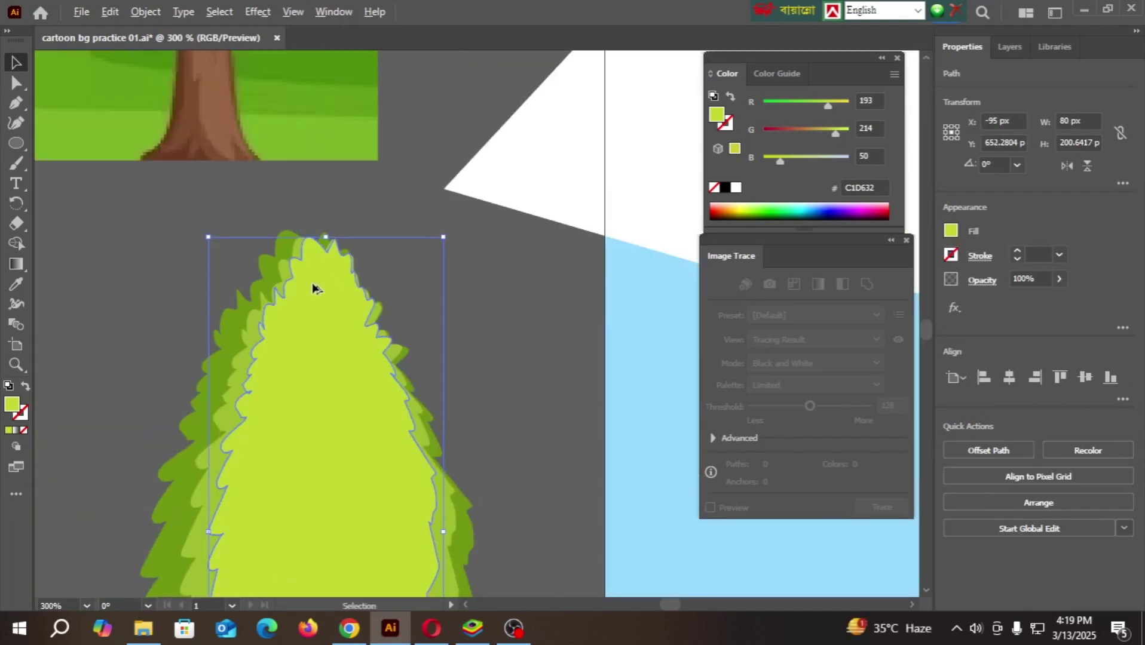
click(477, 263)
- Duplicate the innermost foliage layer and fill the copy with bright yellow-green DCEA4A sampled from the reference tree's highlight
scroll(471, 258, down, 5)
scroll(471, 234, up, 2)
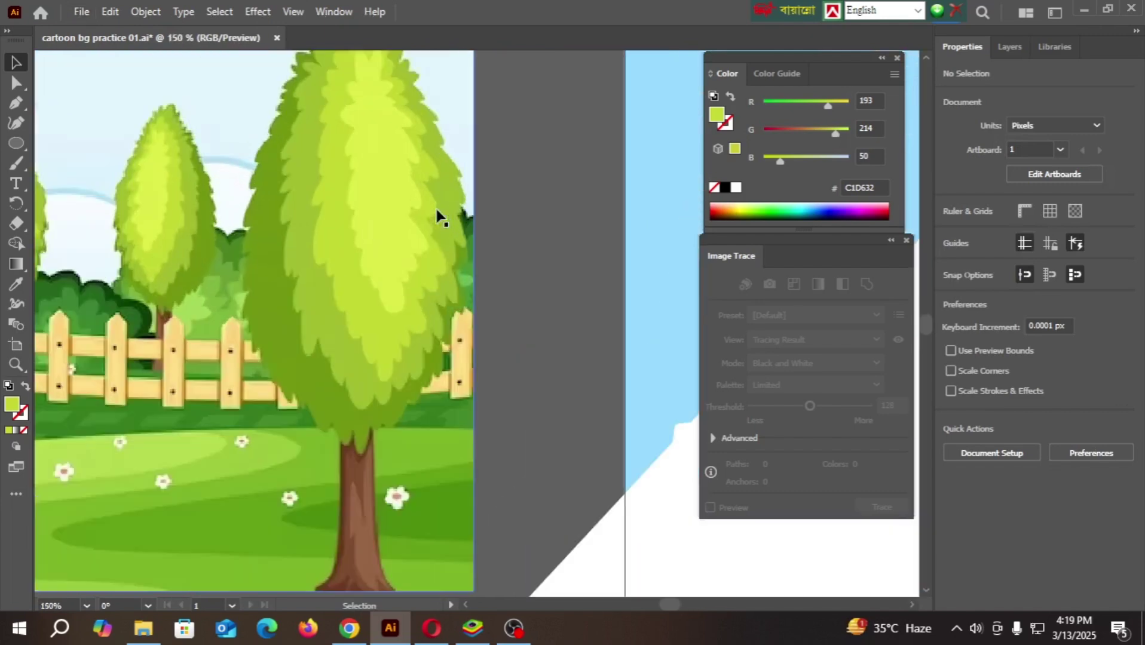
scroll(401, 258, down, 3)
scroll(440, 350, down, 2)
scroll(429, 375, up, 3)
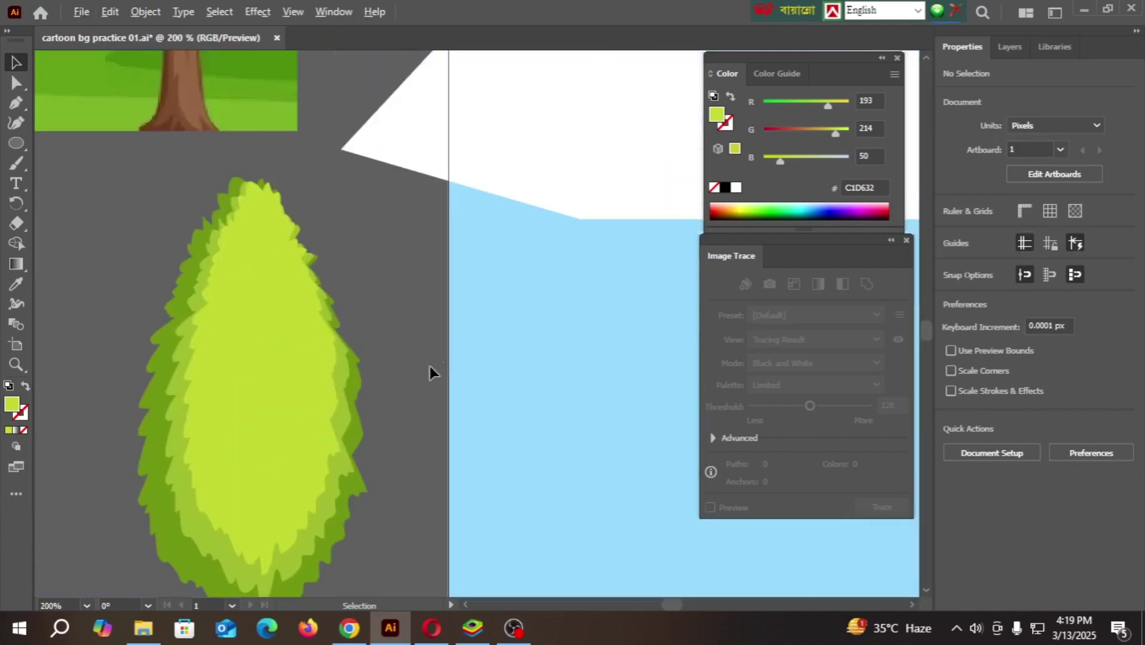
click(285, 400)
drag(286, 409, 326, 364)
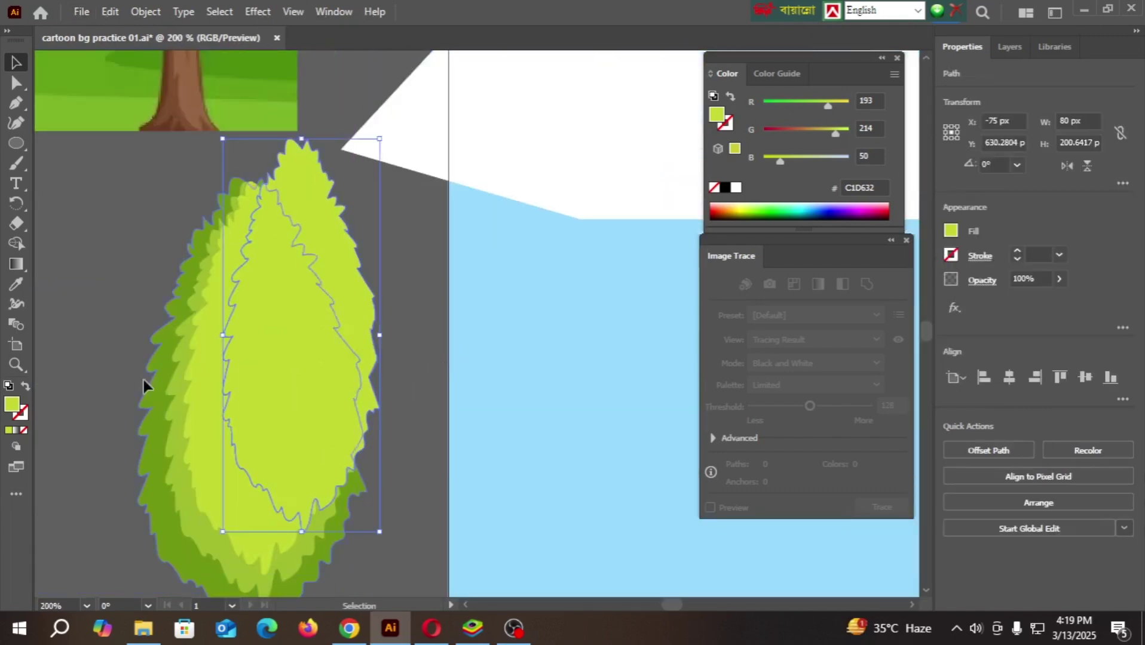
click(16, 284)
scroll(241, 99, up, 6)
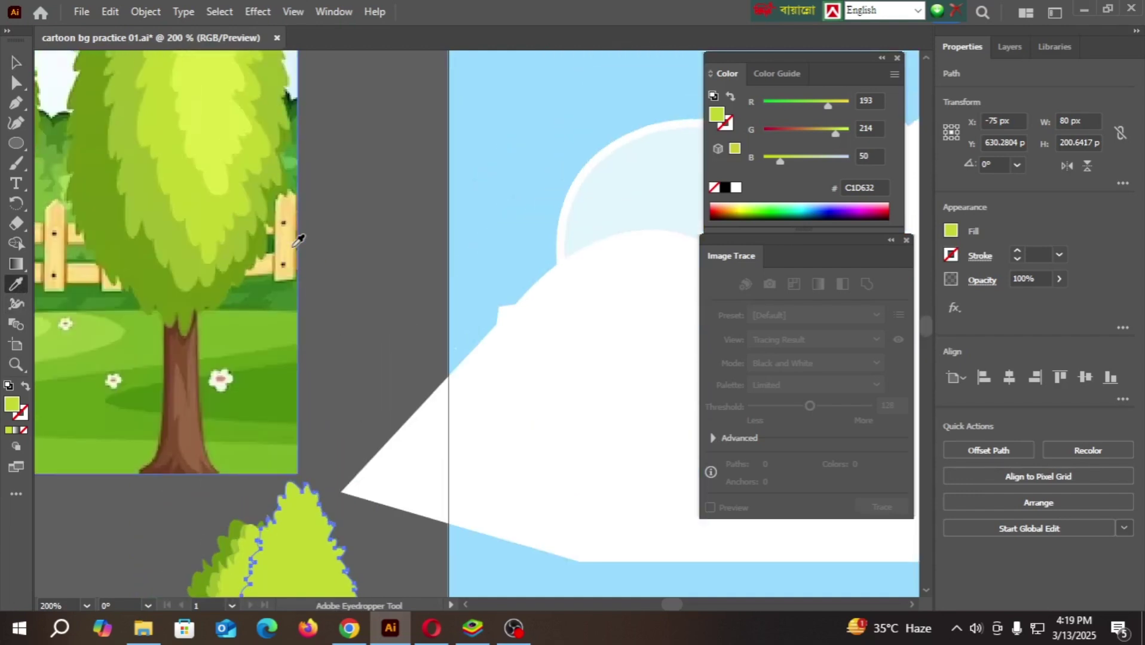
click(241, 99)
scroll(197, 192, down, 3)
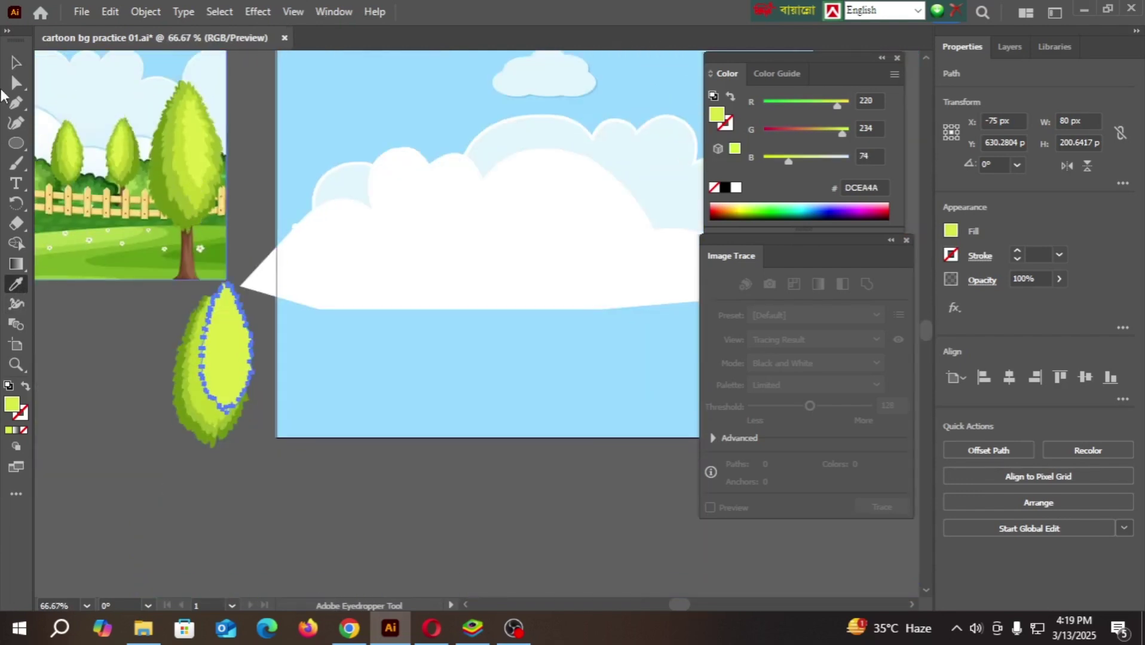
- Resize the yellow-green copy to about 54 by 156 px and place it as the highlight inside the upper foliage
click(16, 62)
scroll(239, 349, up, 3)
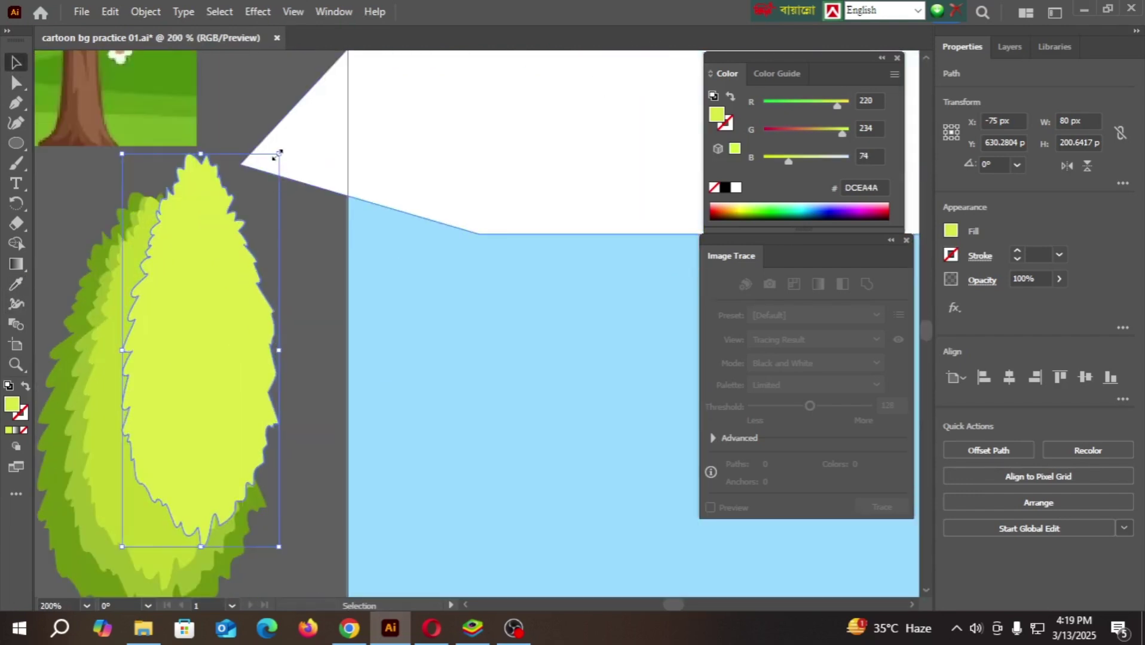
drag(280, 155, 228, 287)
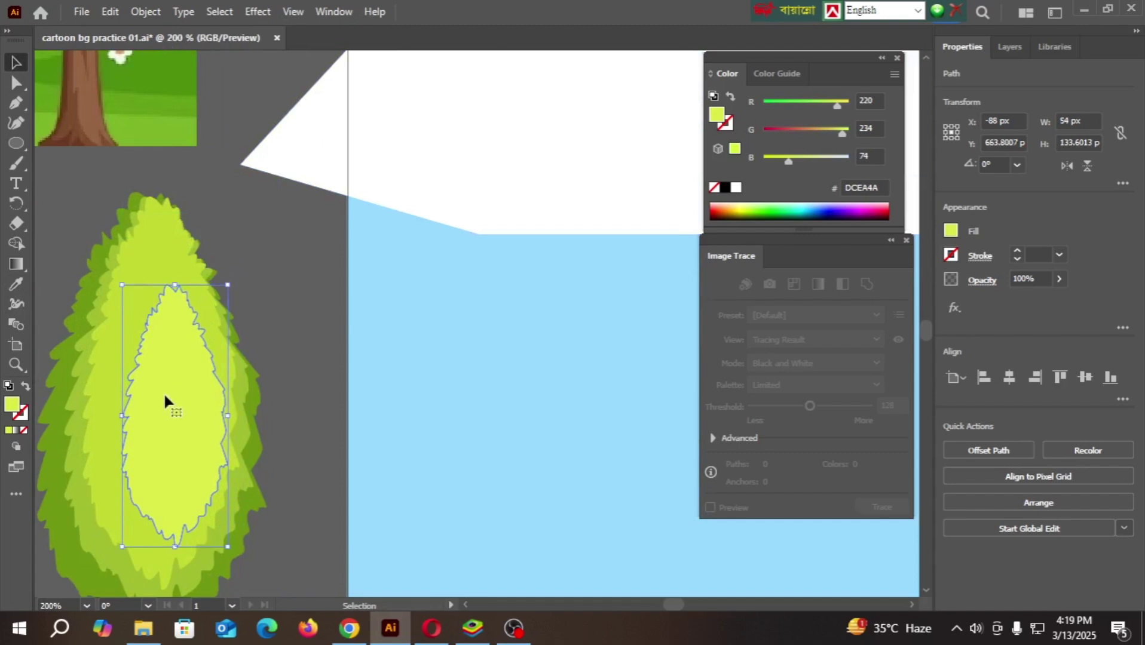
drag(165, 395, 158, 358)
drag(167, 253, 154, 208)
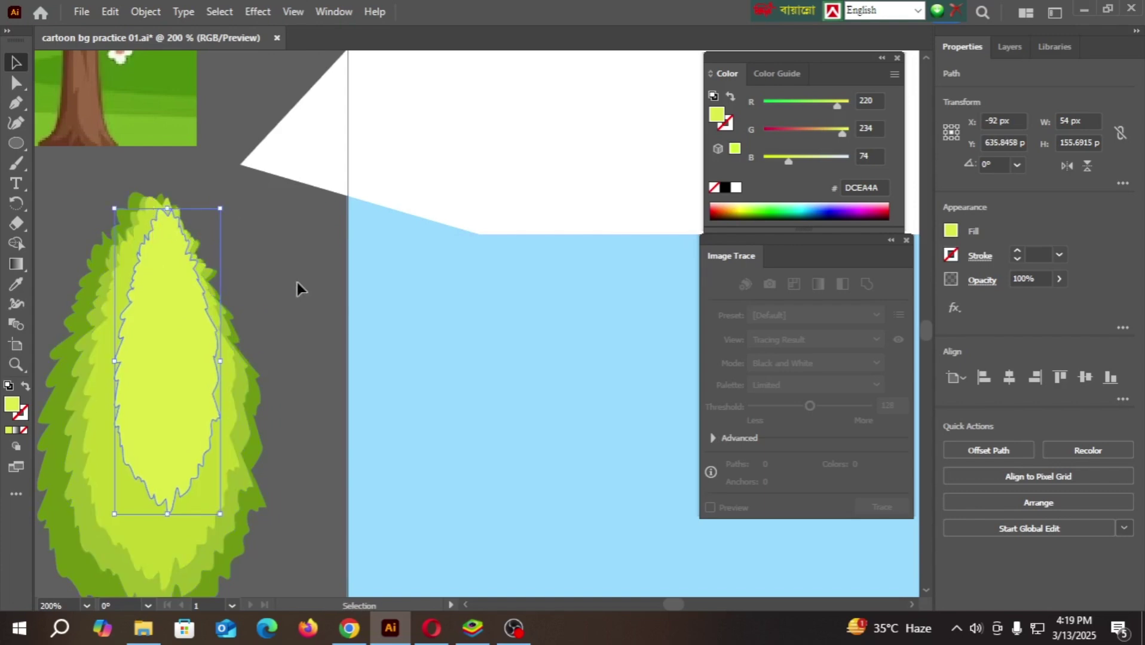
click(302, 279)
- Slightly shrink the light-green foliage layer directly behind the highlight from its lower corner
scroll(303, 279, down, 3)
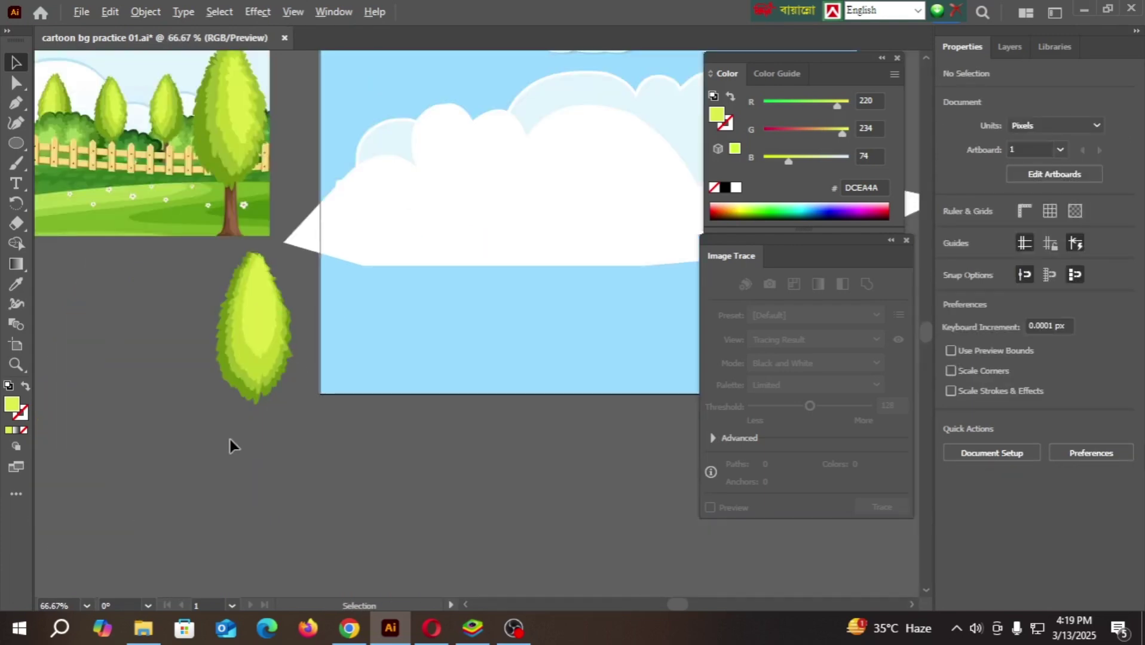
scroll(230, 439, up, 3)
click(279, 334)
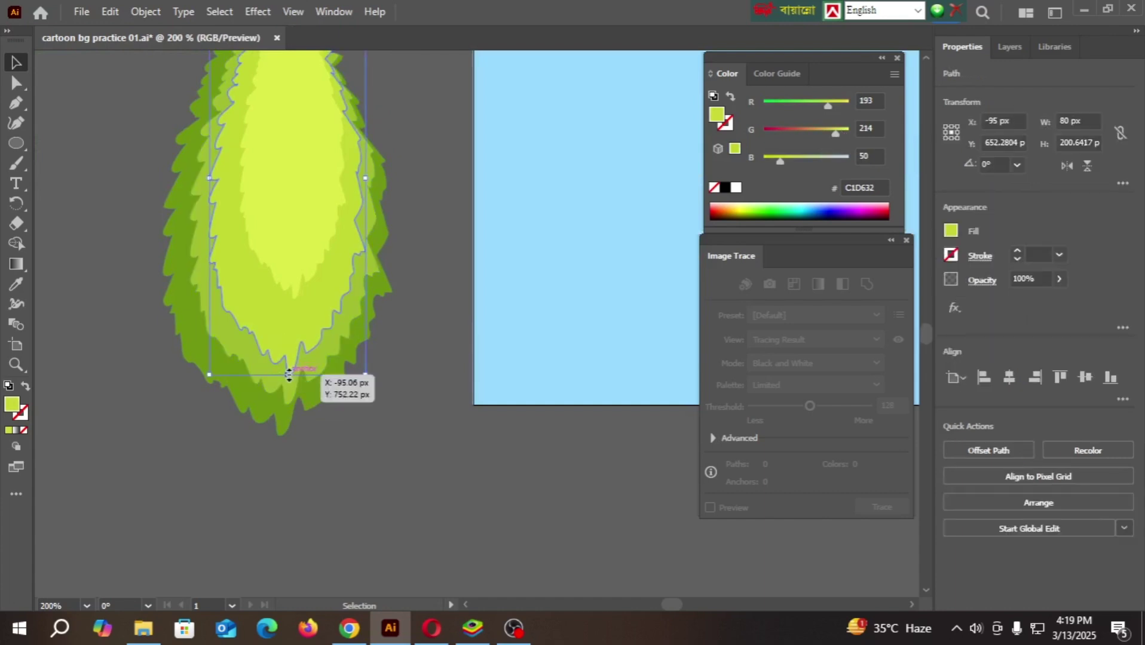
drag(208, 376, 212, 368)
click(344, 467)
key(ctrl+0)
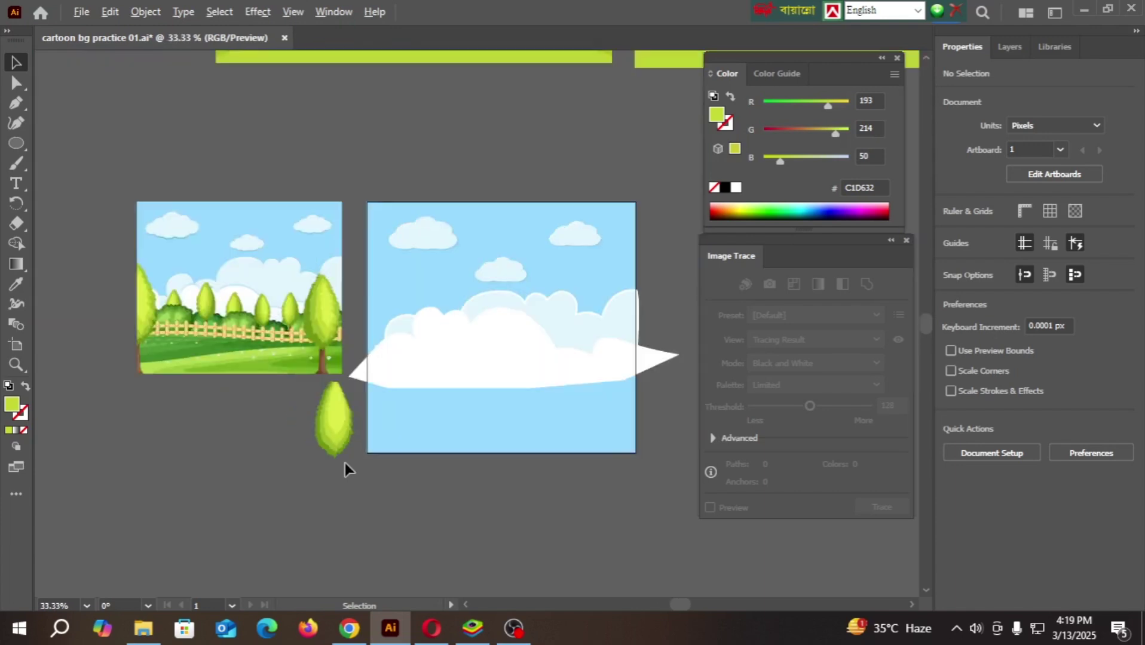
- Draw a trunk rectangle about 48 by 183 px overlapping the bottom of the foliage, using the reference tree as a guide
scroll(345, 466, up, 4)
scroll(533, 427, down, 2)
scroll(552, 396, up, 3)
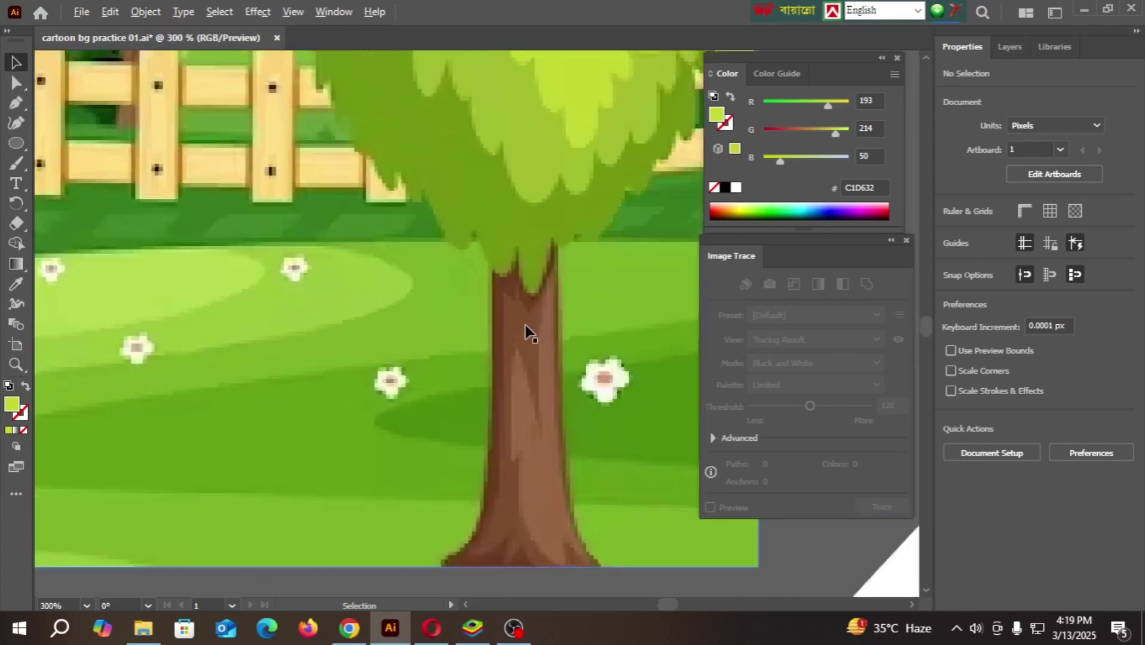
scroll(519, 335, down, 5)
scroll(508, 418, down, 5)
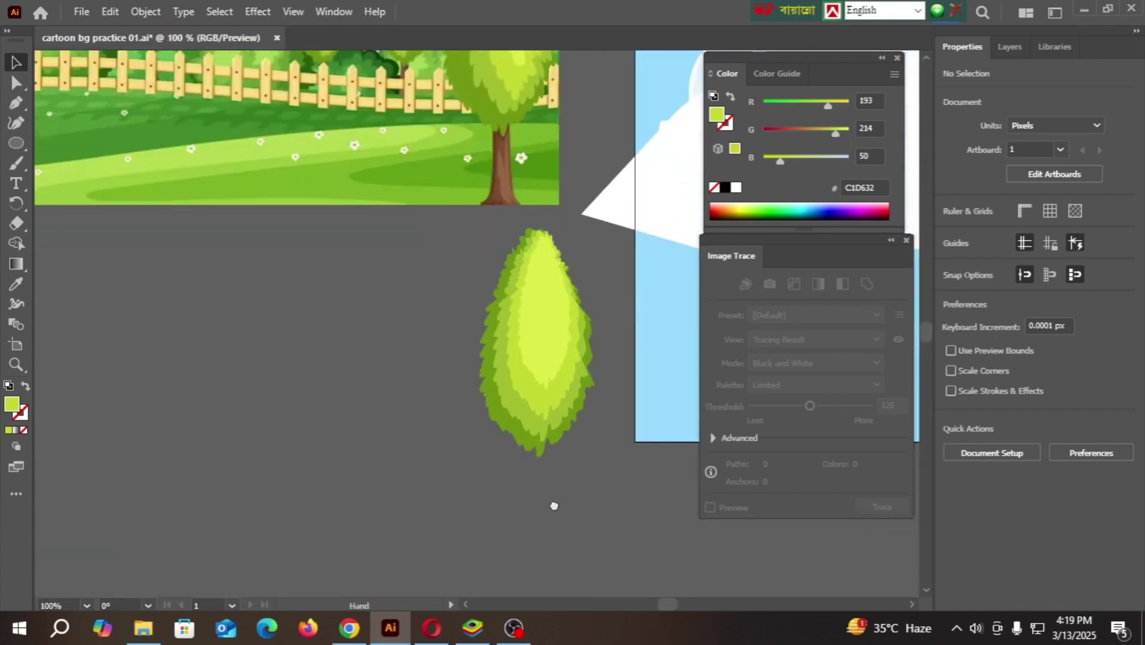
drag(554, 506, 405, 429)
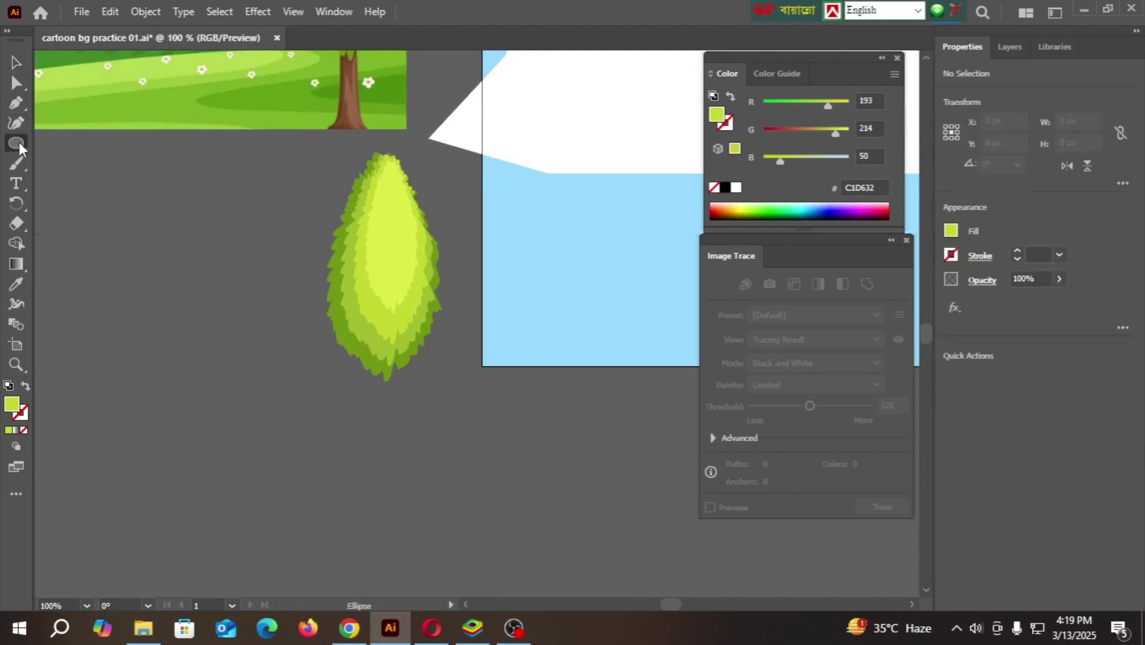
drag(19, 142, 59, 144)
scroll(354, 277, up, 1)
scroll(354, 277, down, 5)
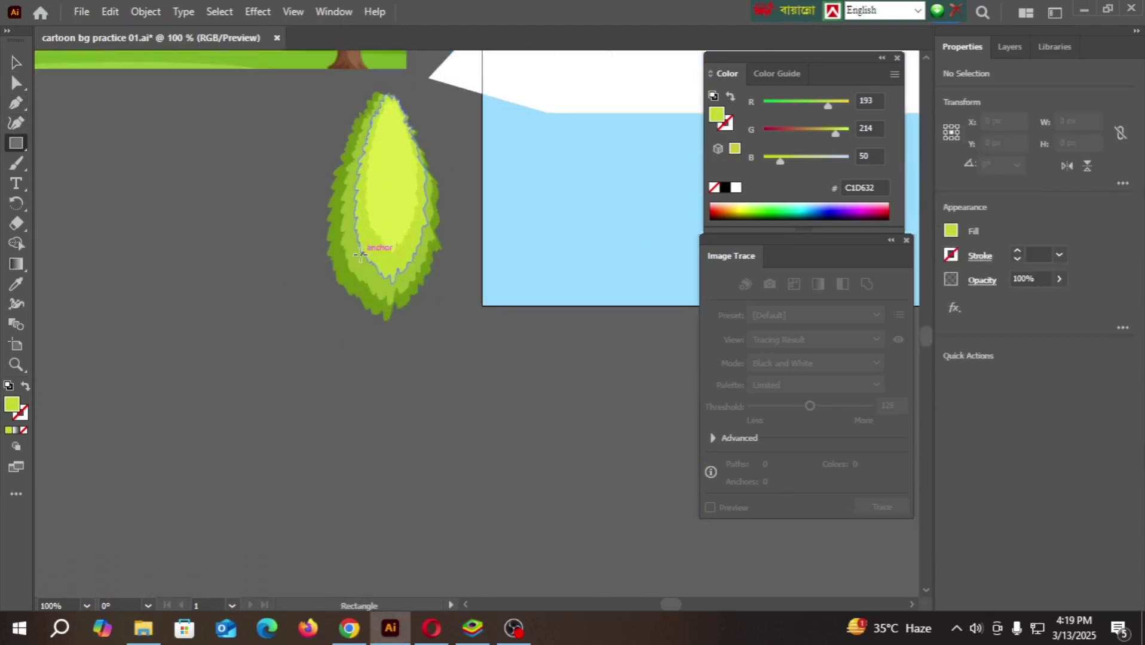
drag(350, 198, 397, 375)
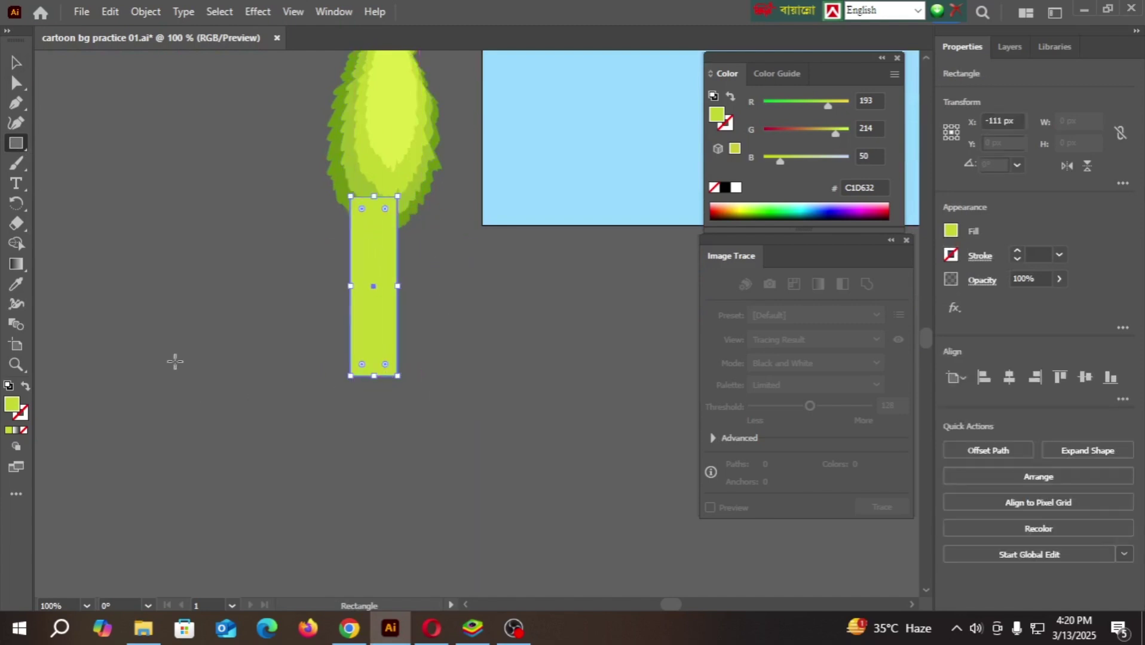
scroll(196, 363, down, 2)
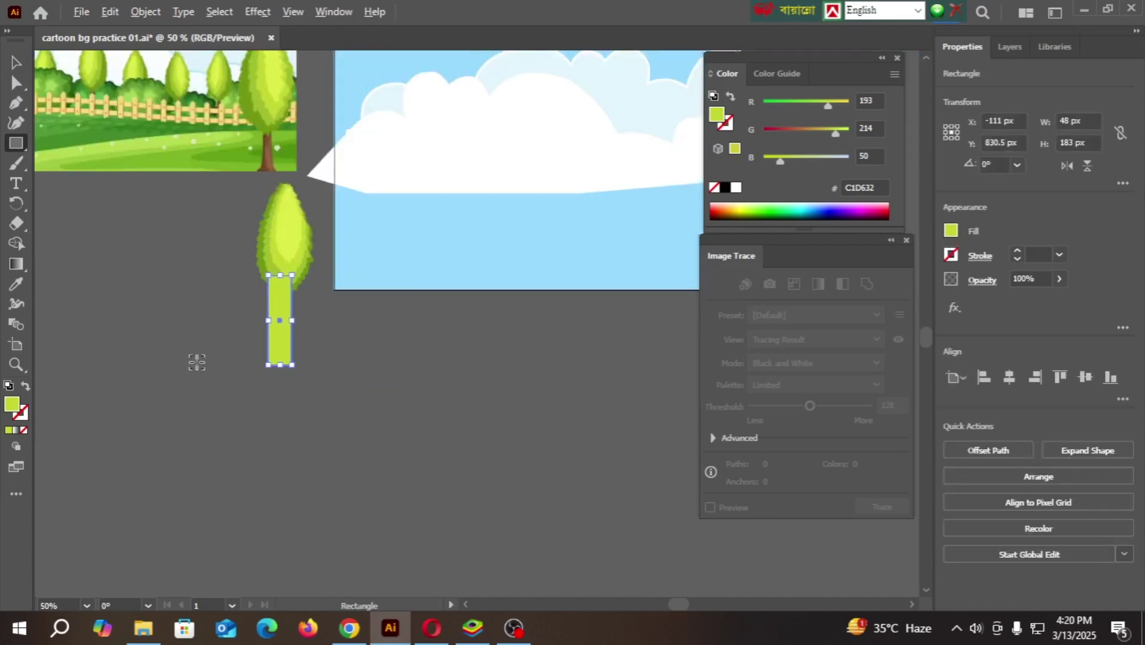
- Fill the trunk rectangle with brown 915F42 sampled from the reference tree's trunk
click(16, 284)
scroll(230, 264, up, 3)
click(270, 259)
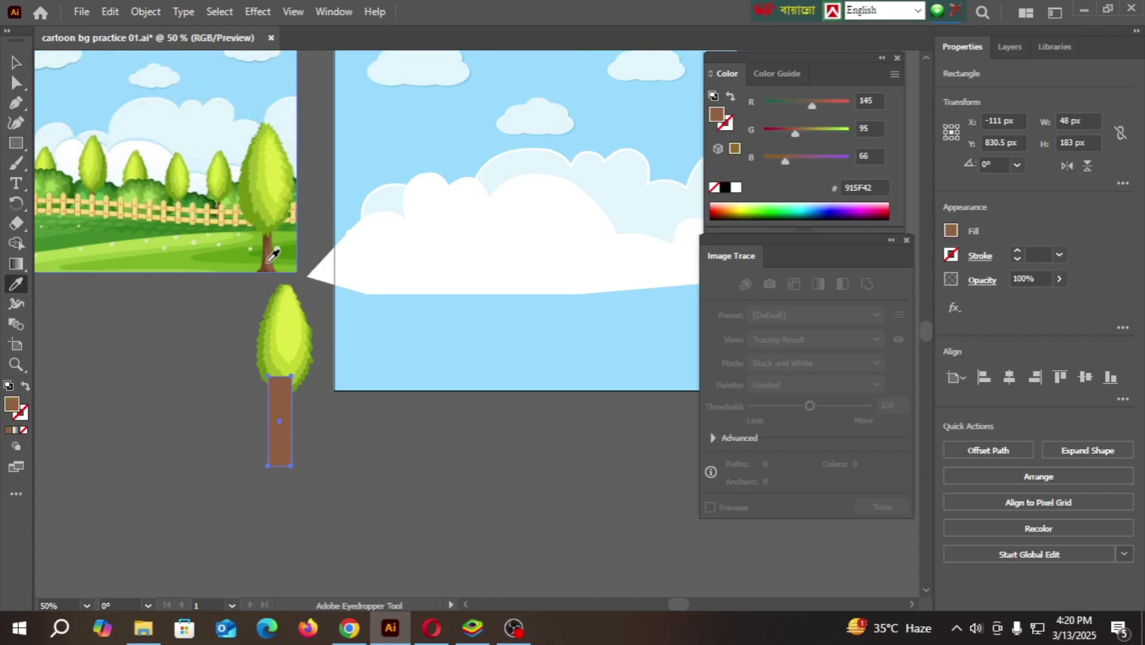
click(16, 63)
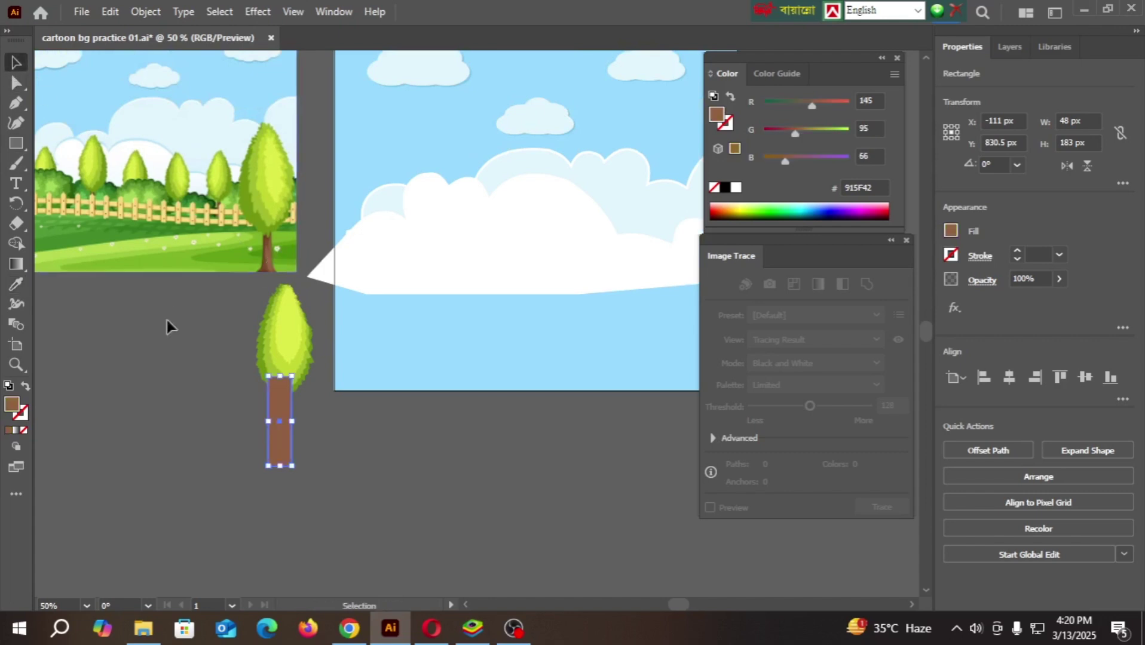
click(169, 378)
- Narrow the trunk to about 32 px wide and center it under the foliage
scroll(247, 429, down, 2)
alt+scroll(296, 395, up, 2)
click(267, 352)
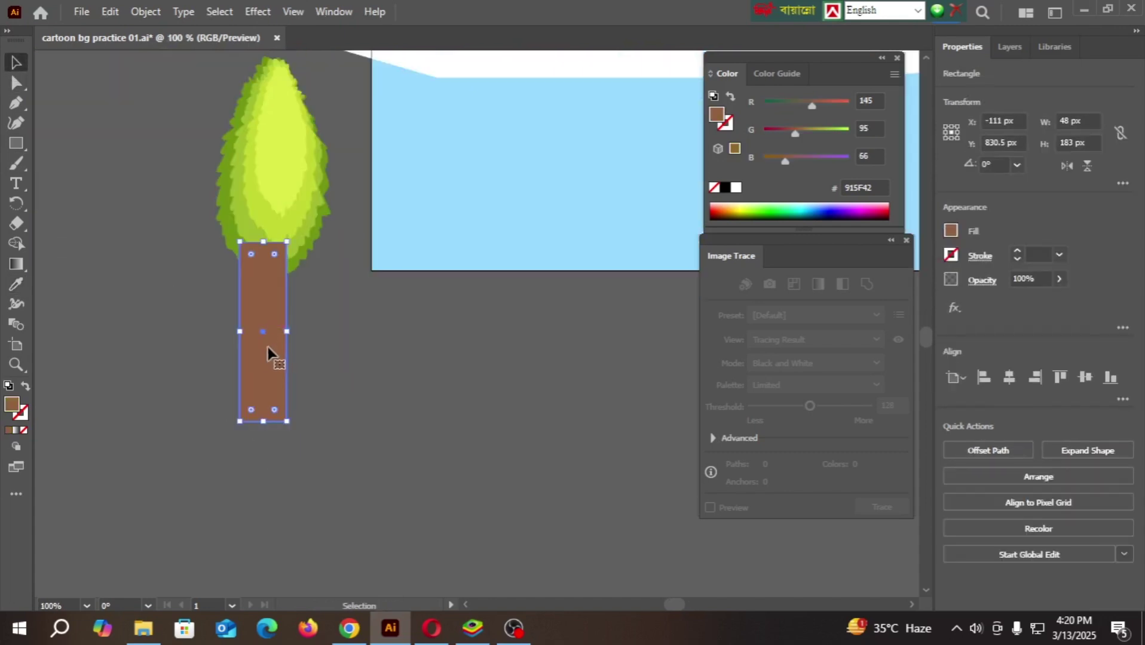
scroll(269, 357, up, 1)
mouse_move(269, 386)
mouse_down()
mouse_move(281, 386)
mouse_move(277, 374)
mouse_up()
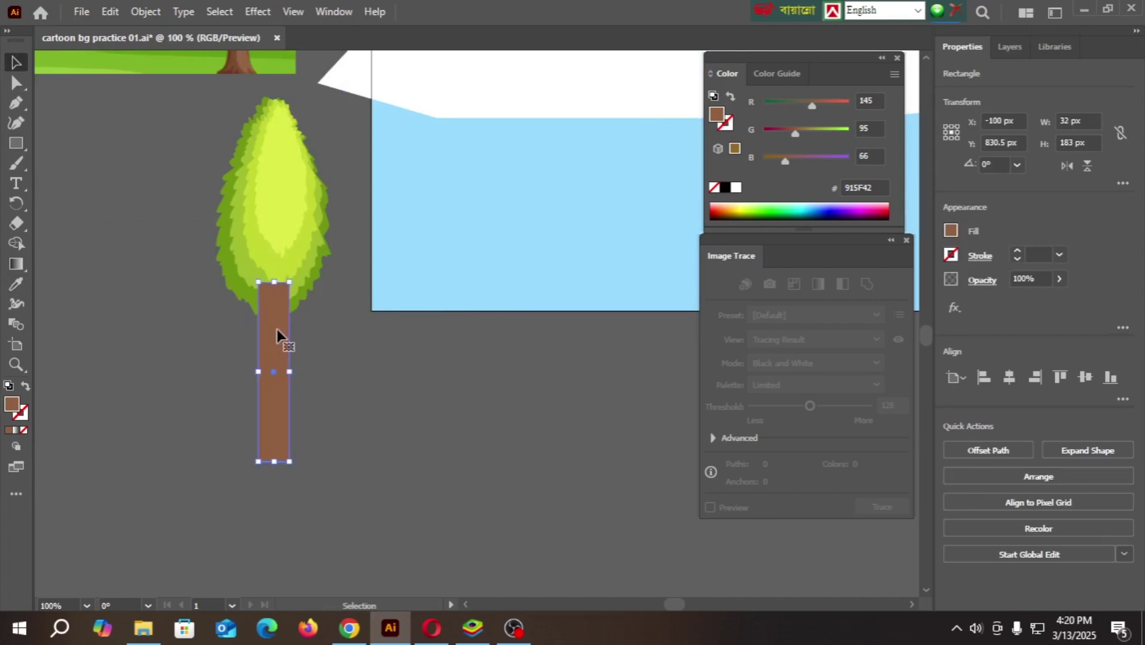
- Send the trunk to the back so that the foliage overlaps its top
right_click(273, 333)
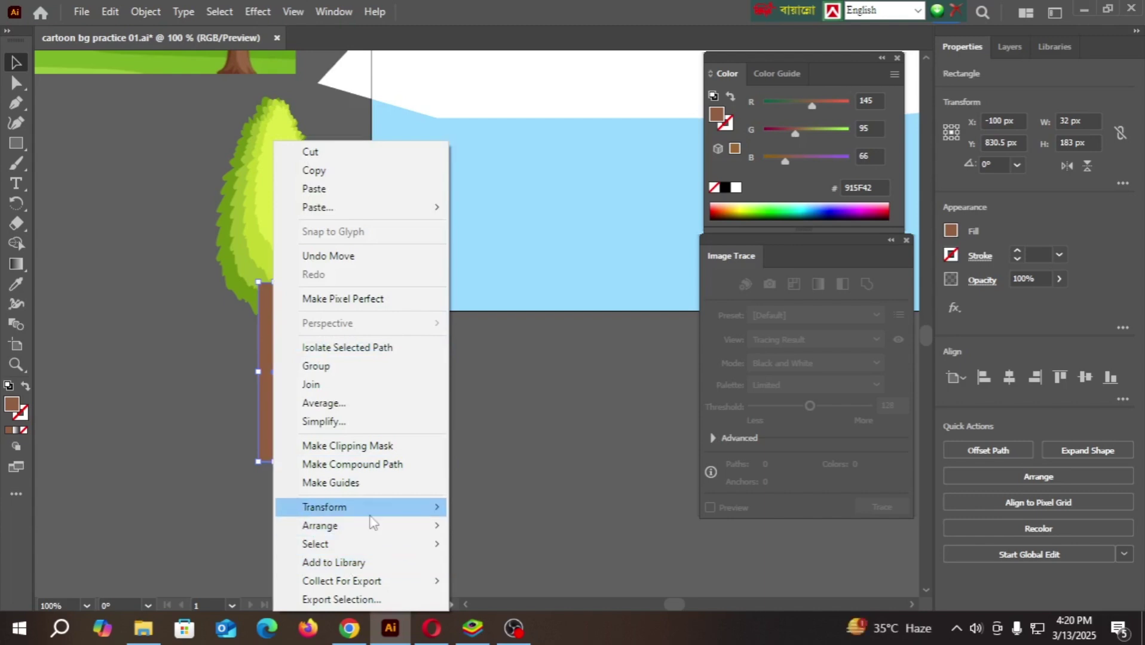
mouse_move(402, 528)
click(508, 581)
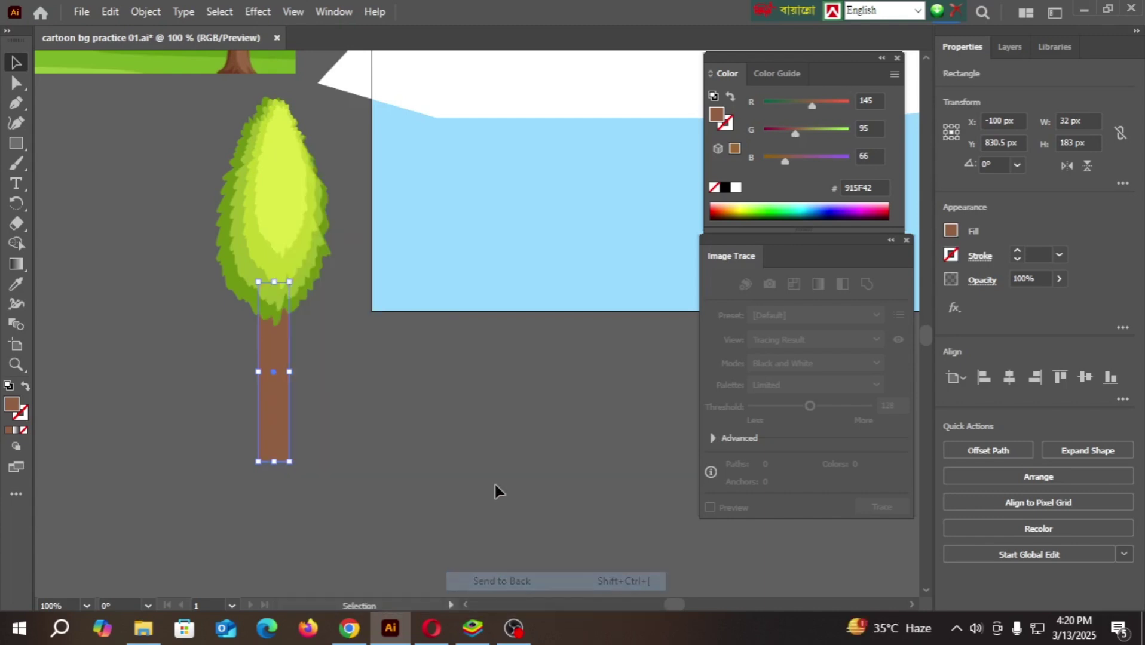
click(495, 485)
scroll(458, 498, up, 2)
scroll(387, 443, up, 1)
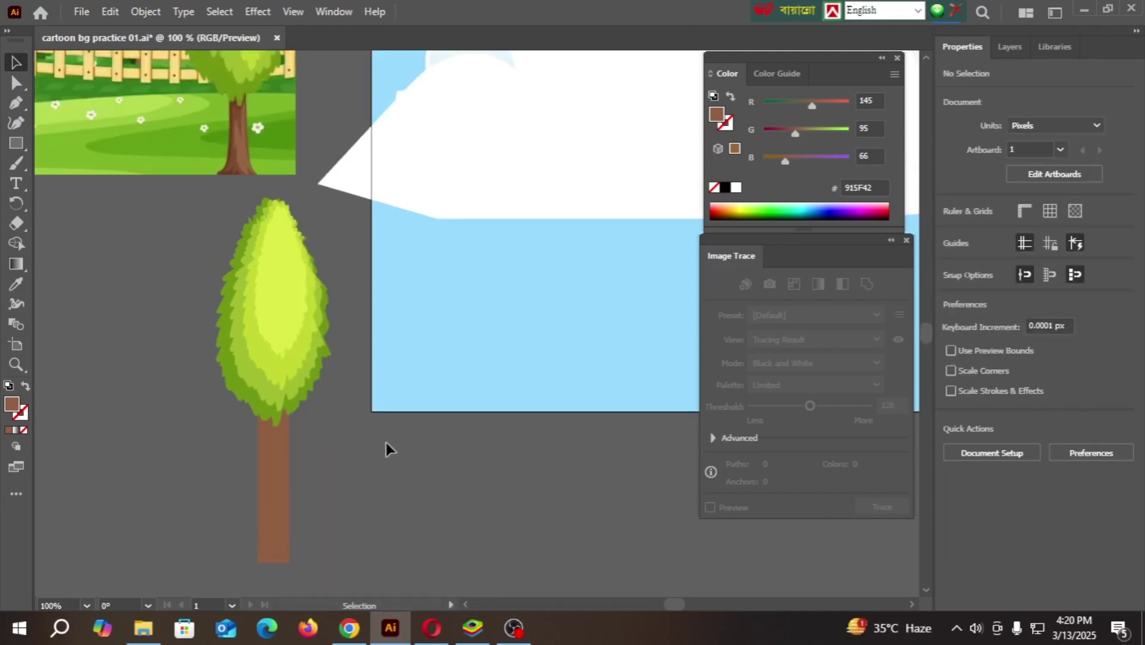
- Group the trunk and all foliage layers into one tree object
scroll(244, 414, down, 1)
drag(309, 521, 275, 383)
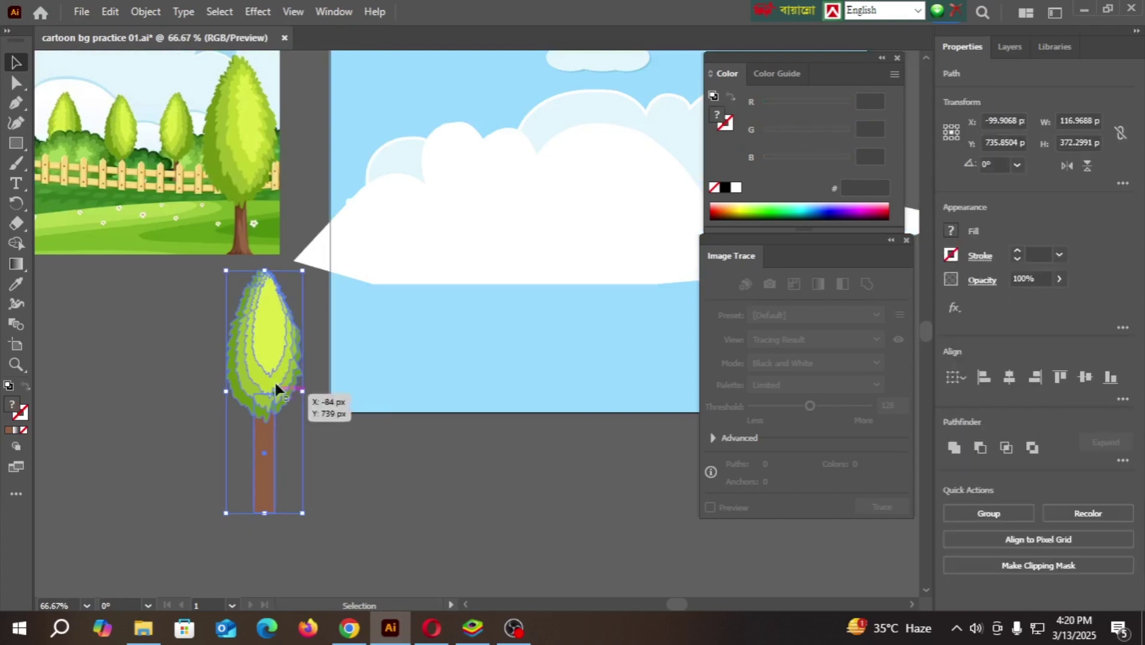
right_click(273, 383)
click(345, 367)
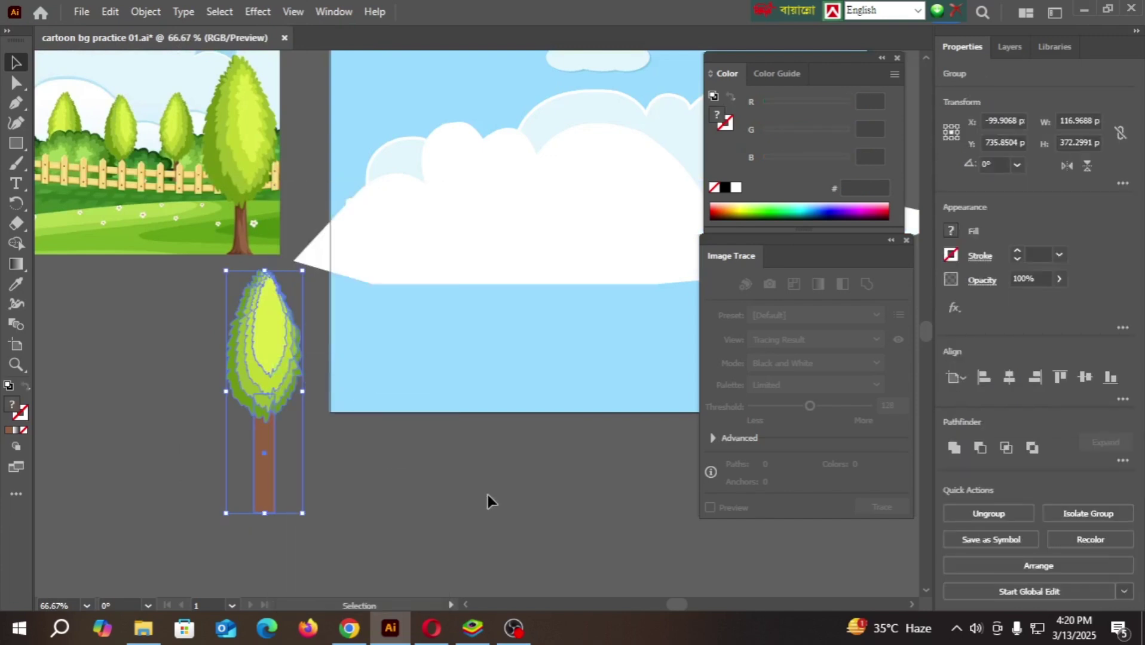
- Move the tree group onto the right side of the artboard and enlarge it from its upper-left corner
scroll(479, 497, down, 1)
scroll(410, 484, right, 2)
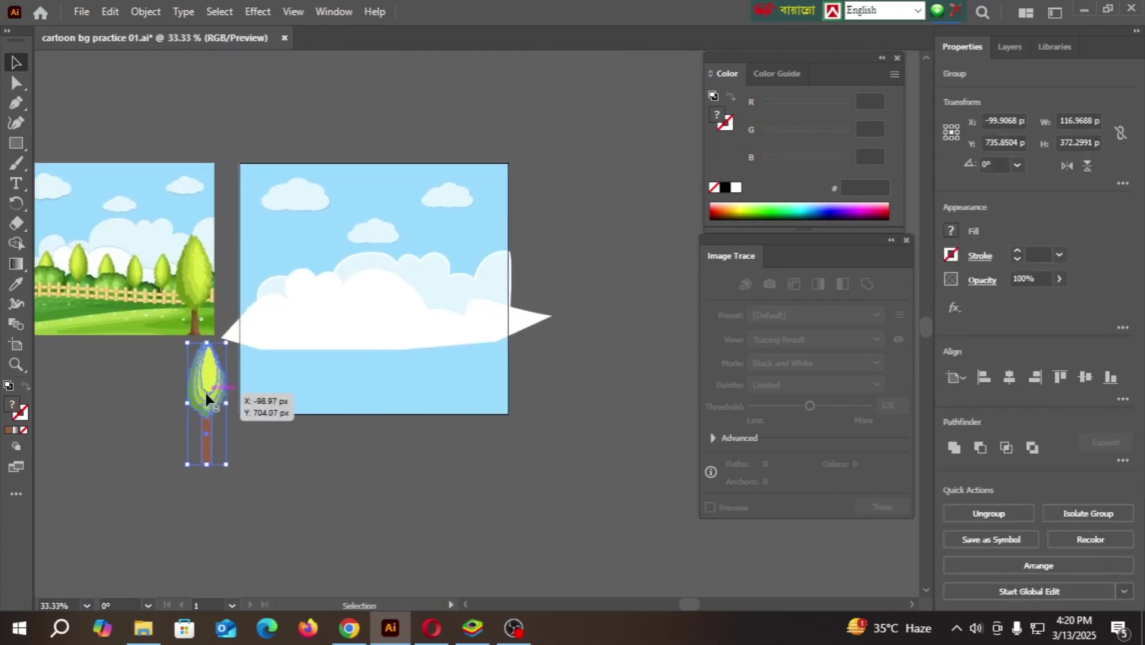
drag(205, 396, 474, 353)
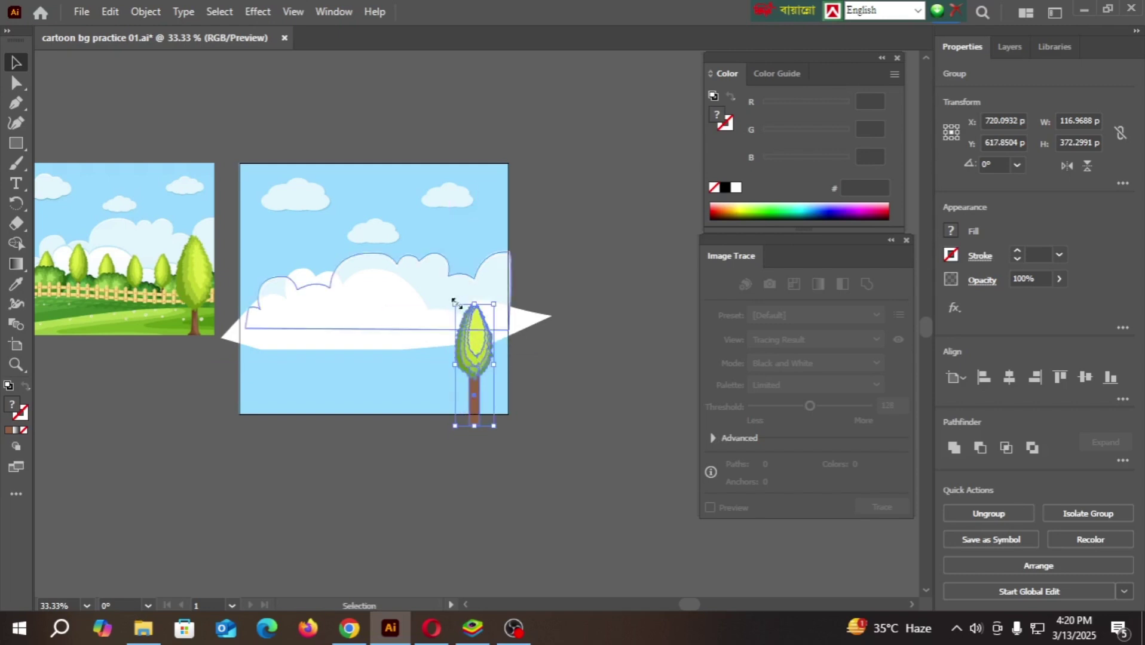
drag(454, 304, 440, 262)
click(605, 391)
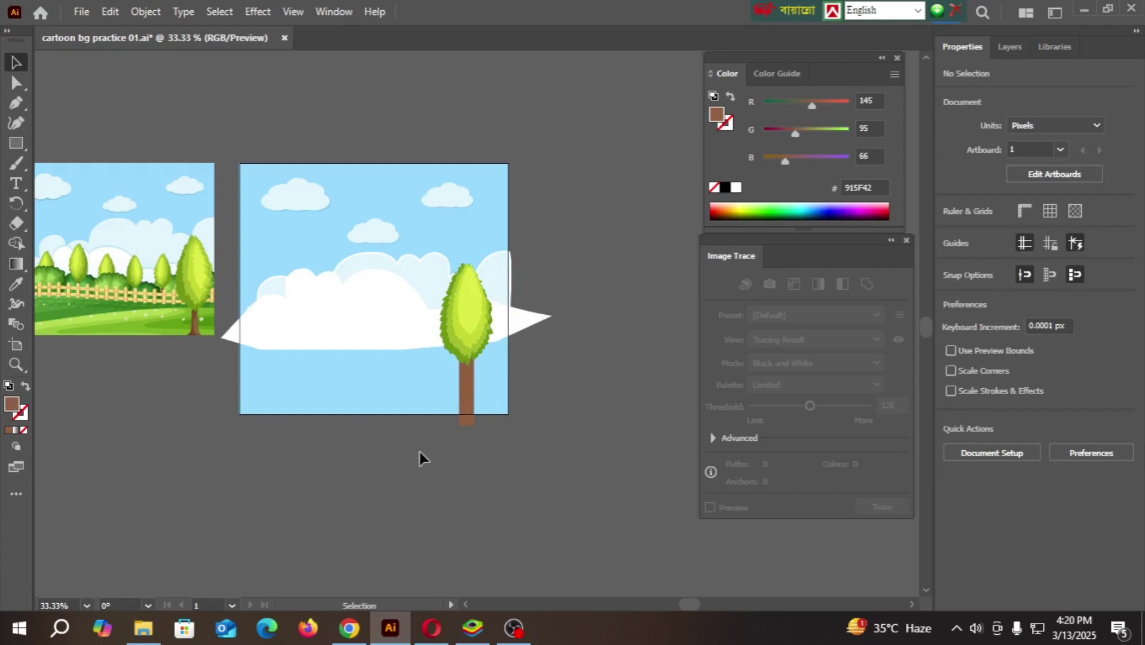
alt+scroll(501, 481, down, 1)
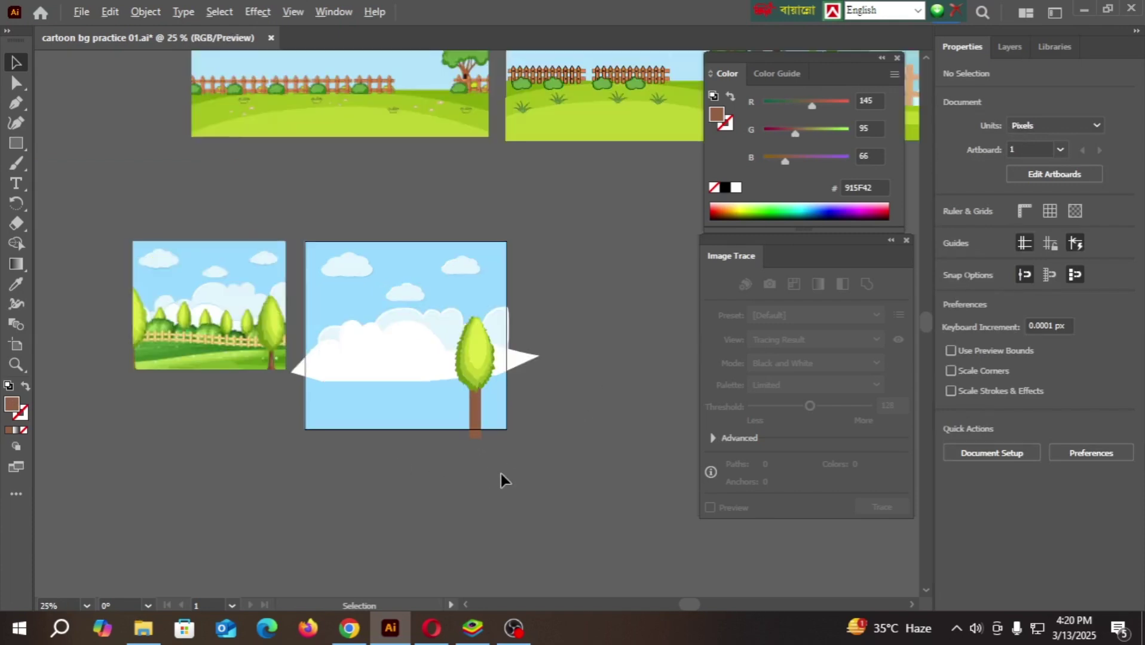
- Duplicate the tree onto the artboard's left edge and enlarge the copy to about 284 by 656 px
alt+scroll(380, 460, up, 1)
scroll(352, 463, up, 1)
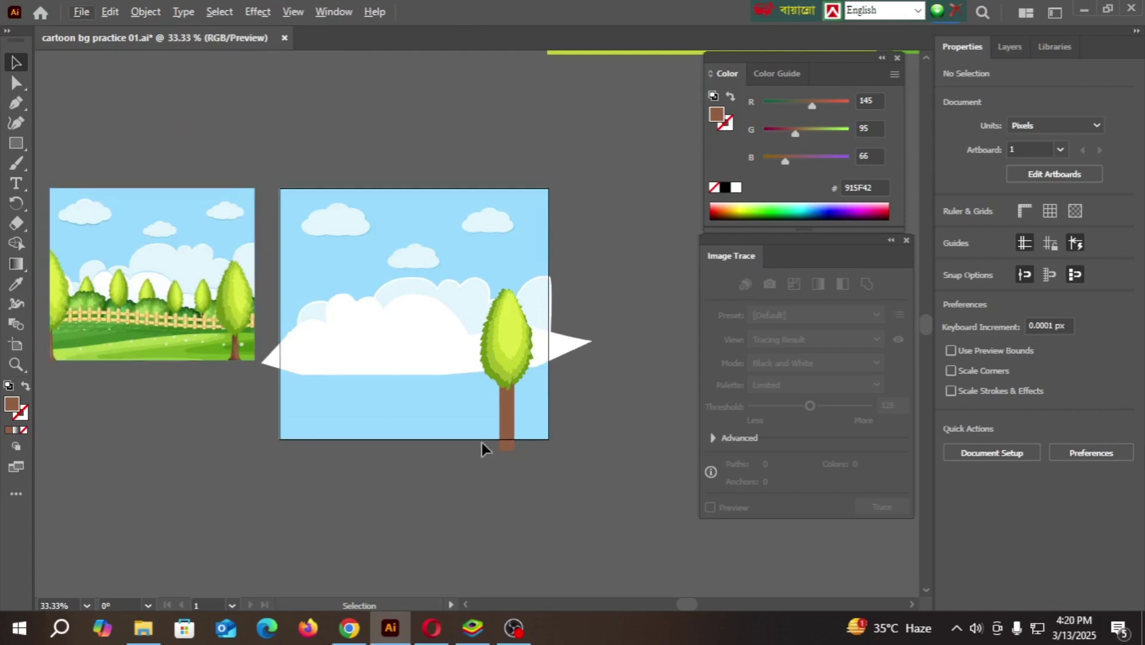
alt+drag(518, 341, 291, 332)
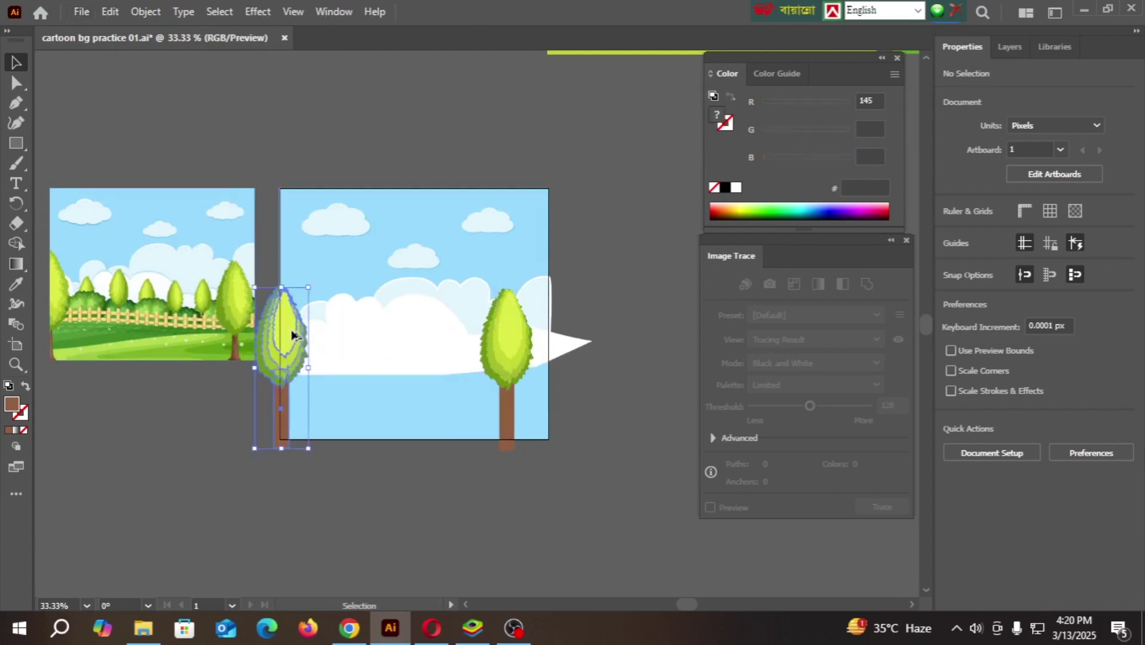
drag(314, 285, 350, 238)
mouse_move(322, 321)
mouse_down()
mouse_move(305, 353)
mouse_move(313, 339)
mouse_up()
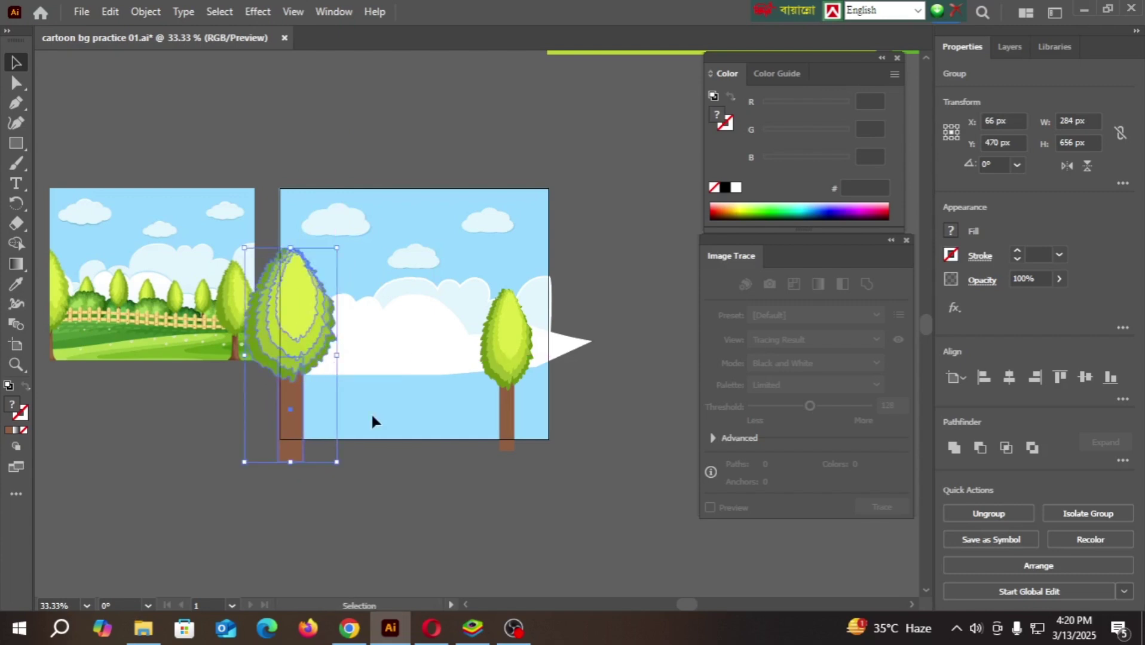
click(404, 475)
- Examine the bushes behind the fence in the reference landscape
drag(164, 446, 209, 442)
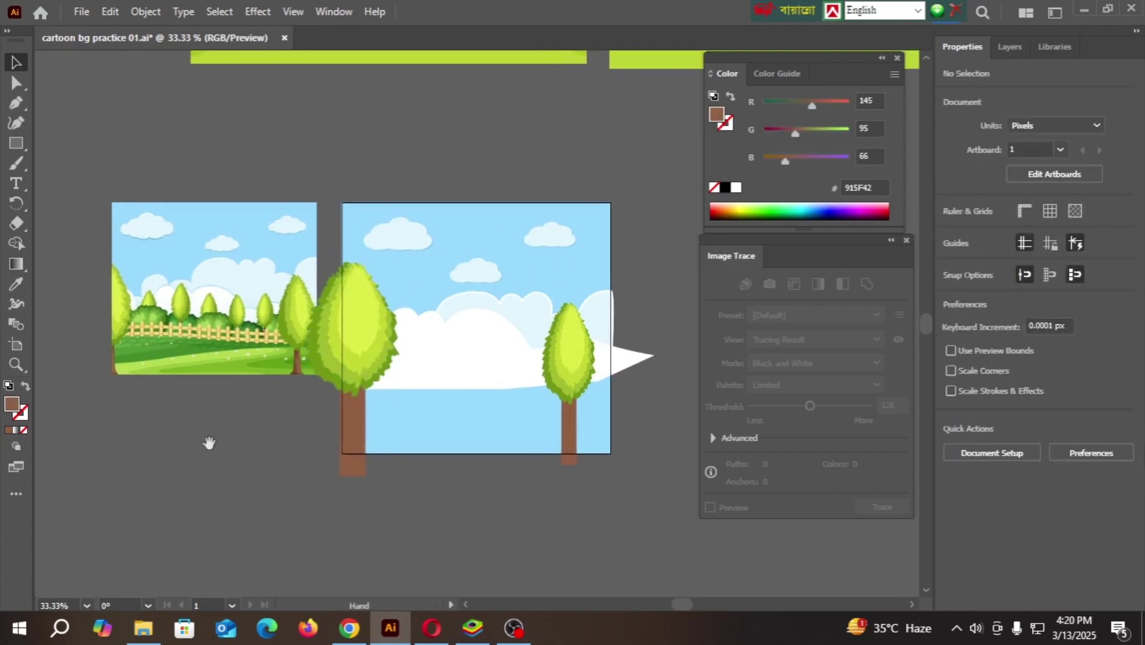
drag(213, 276, 190, 225)
key(ctrl+shift+a)
scroll(120, 266, up, 3)
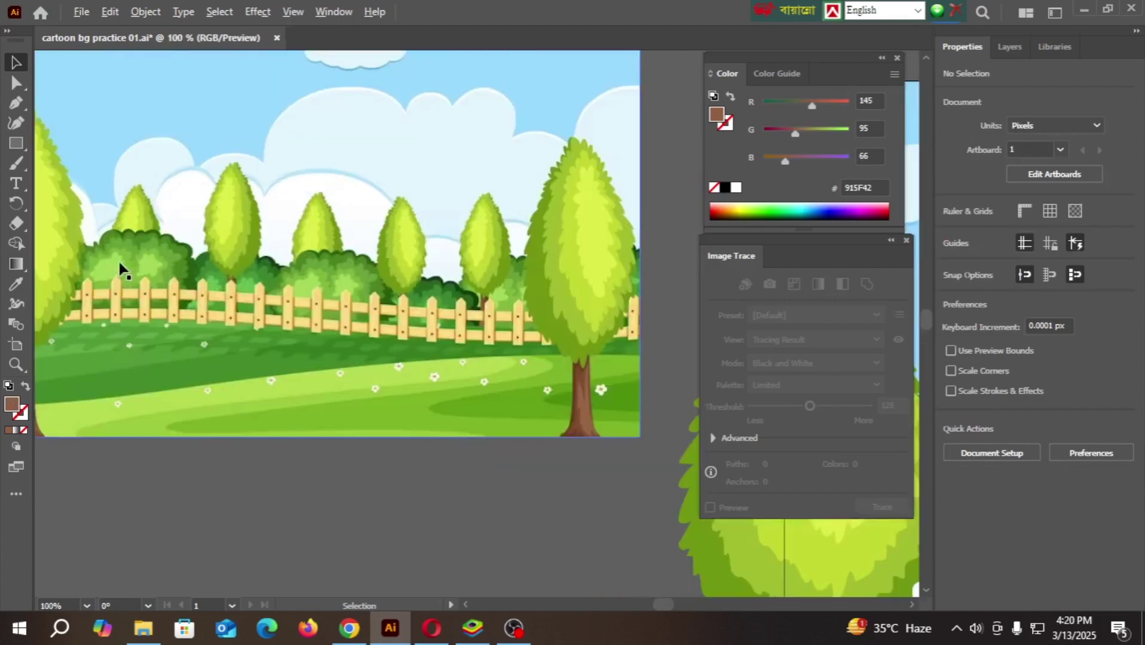
scroll(149, 237, up, 2)
scroll(219, 279, down, 3)
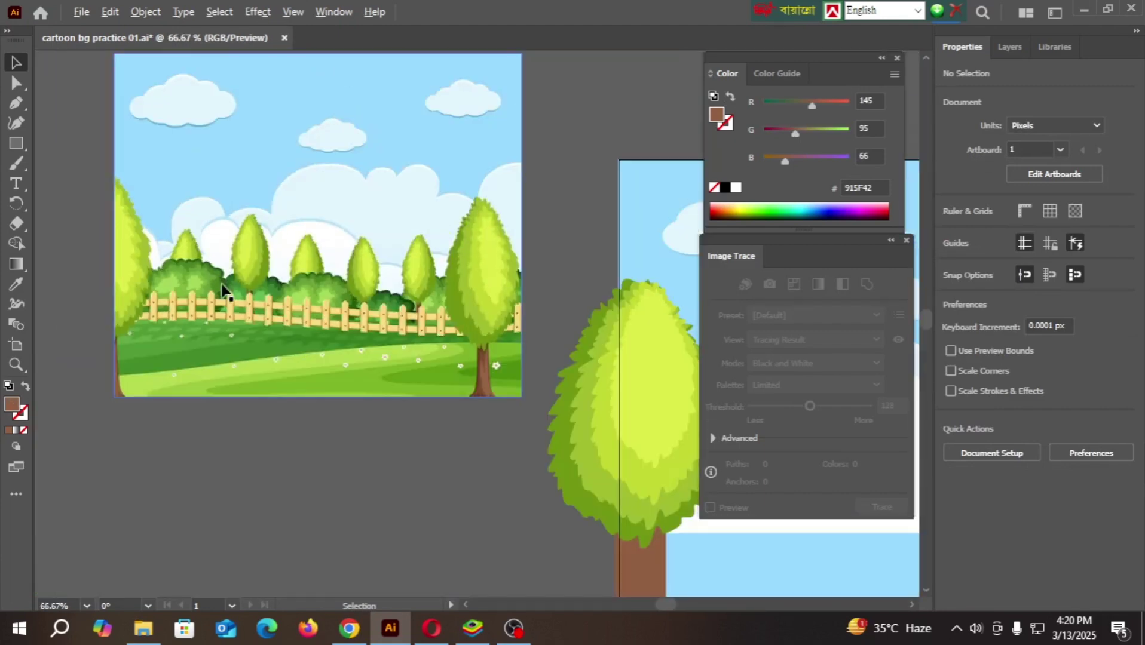
scroll(363, 437, down, 1)
drag(372, 473, 267, 400)
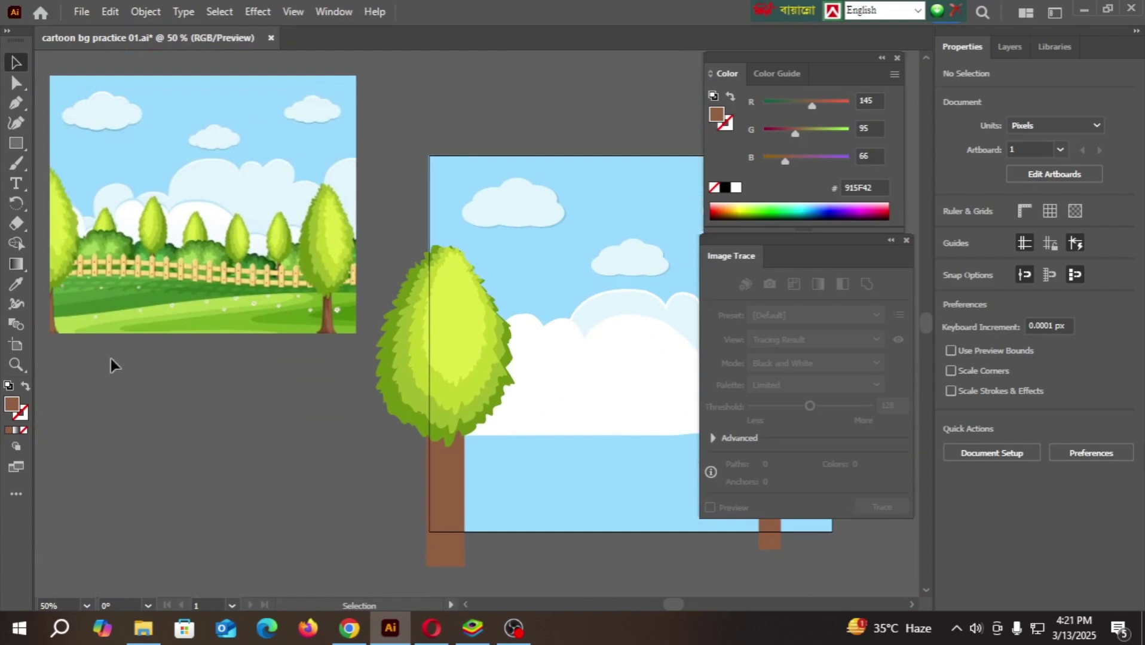
- Trace the scalloped top of the reference's leftmost bush with the Pen tool, ending behind the second small tree
scroll(83, 328, up, 1)
click(22, 101)
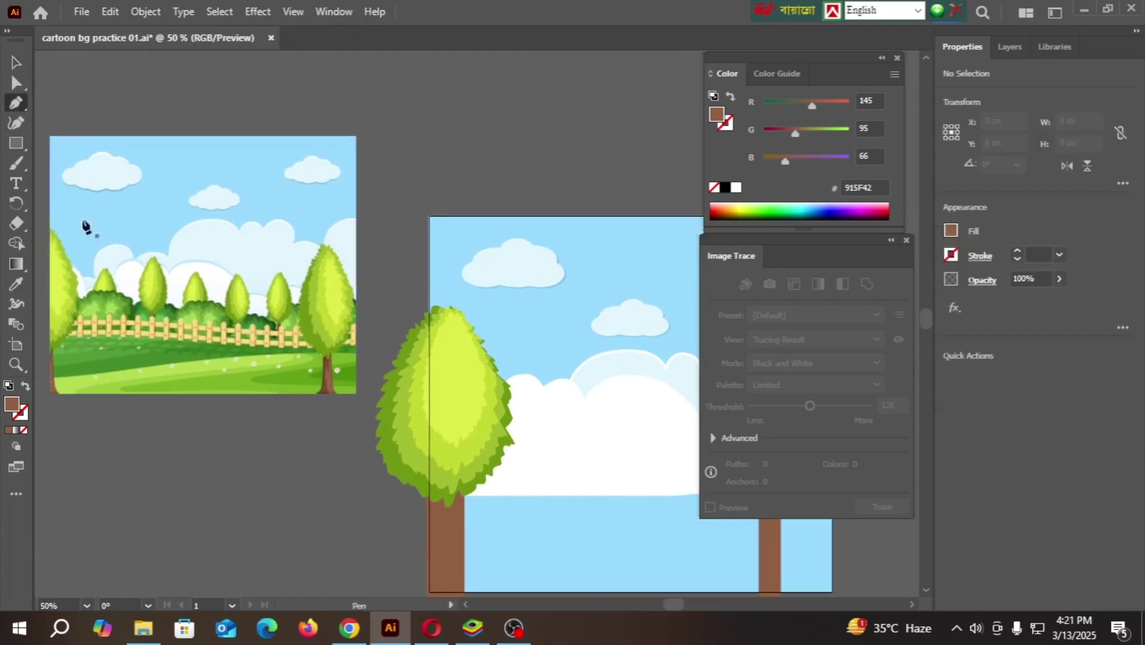
scroll(102, 334, up, 3)
drag(297, 368, 302, 375)
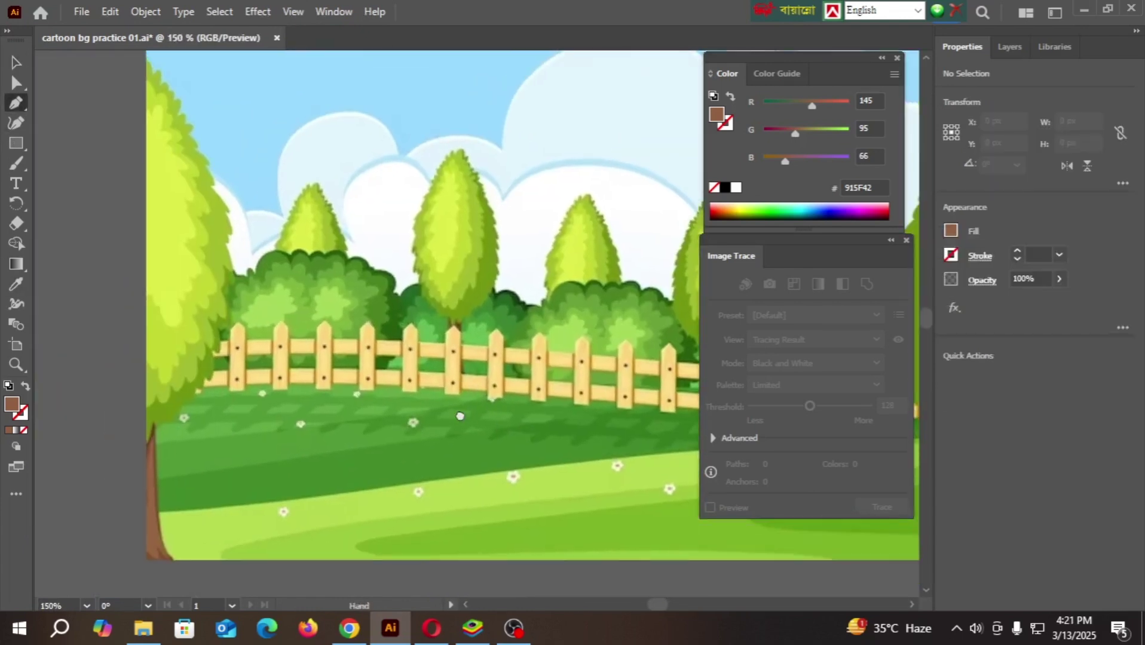
scroll(276, 279, up, 3)
drag(199, 267, 262, 280)
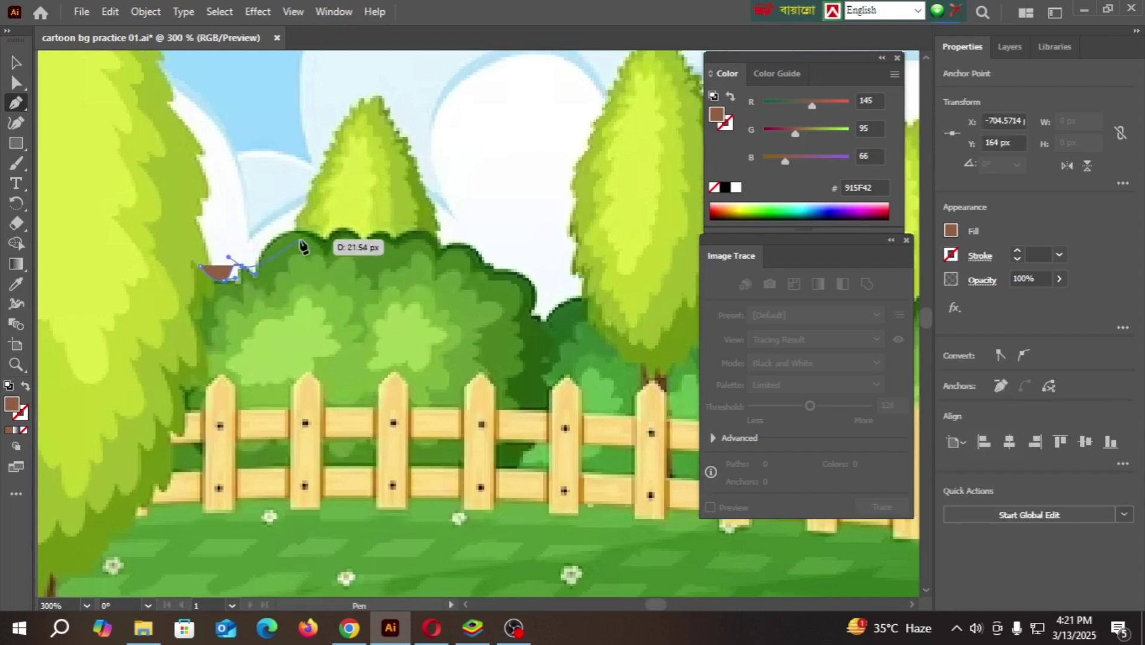
drag(314, 231, 584, 348)
click(383, 239)
key(ctrl+z)
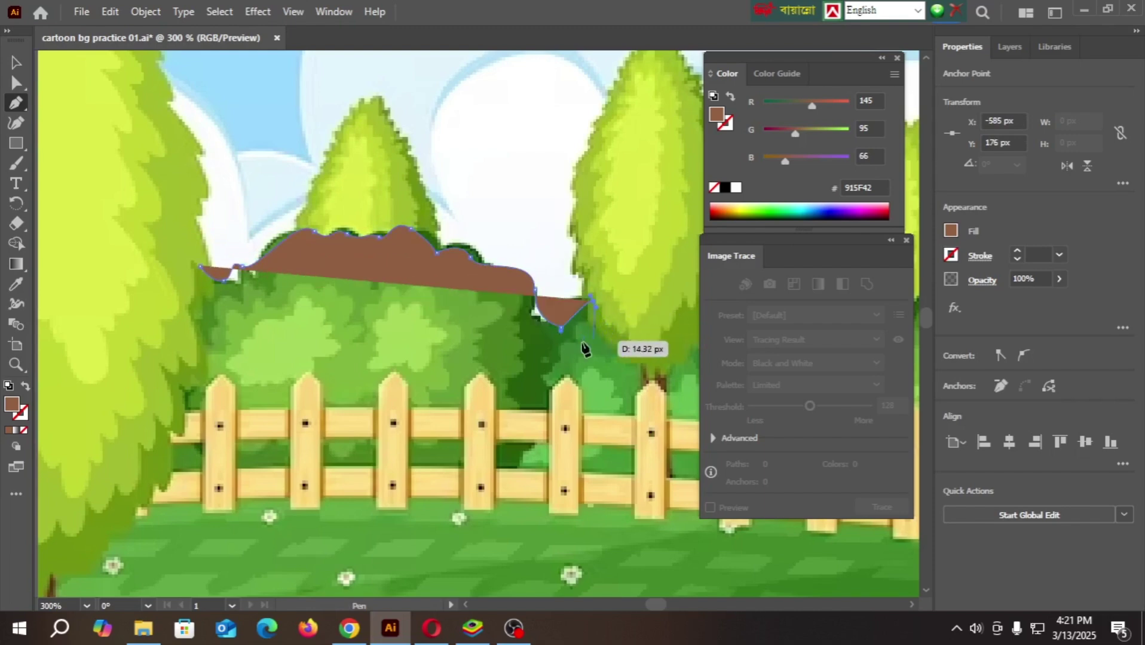
- Continue the bush outline behind the second small tree and over the dark bush to the start of the middle bush
scroll(585, 347, down, 3)
scroll(407, 336, up, 5)
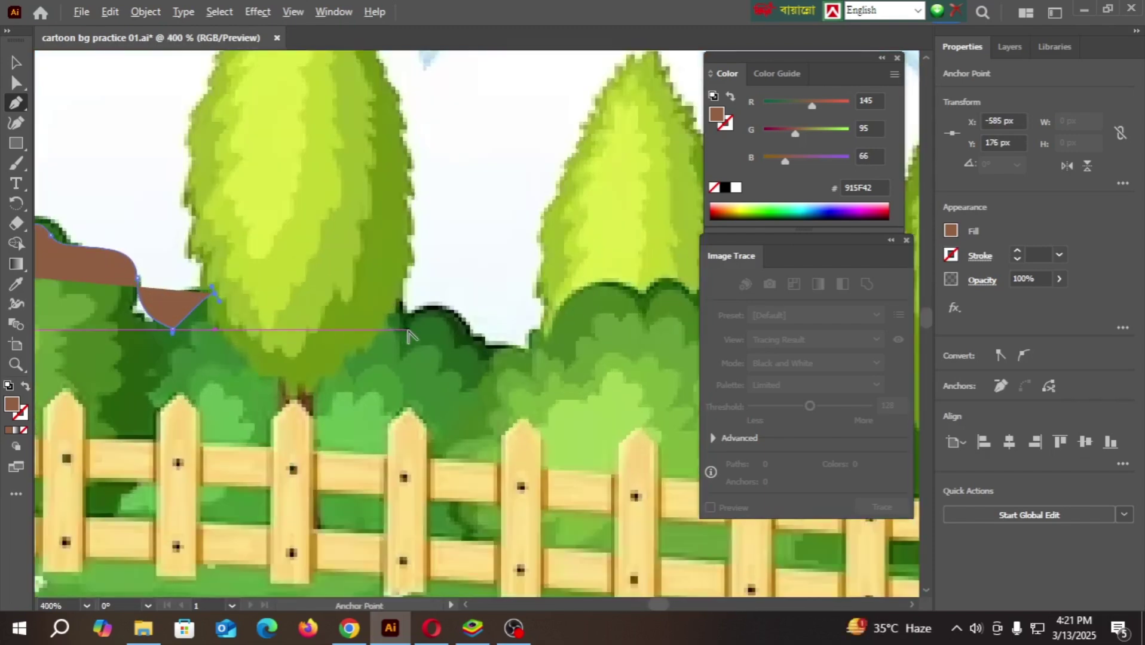
drag(389, 310, 380, 358)
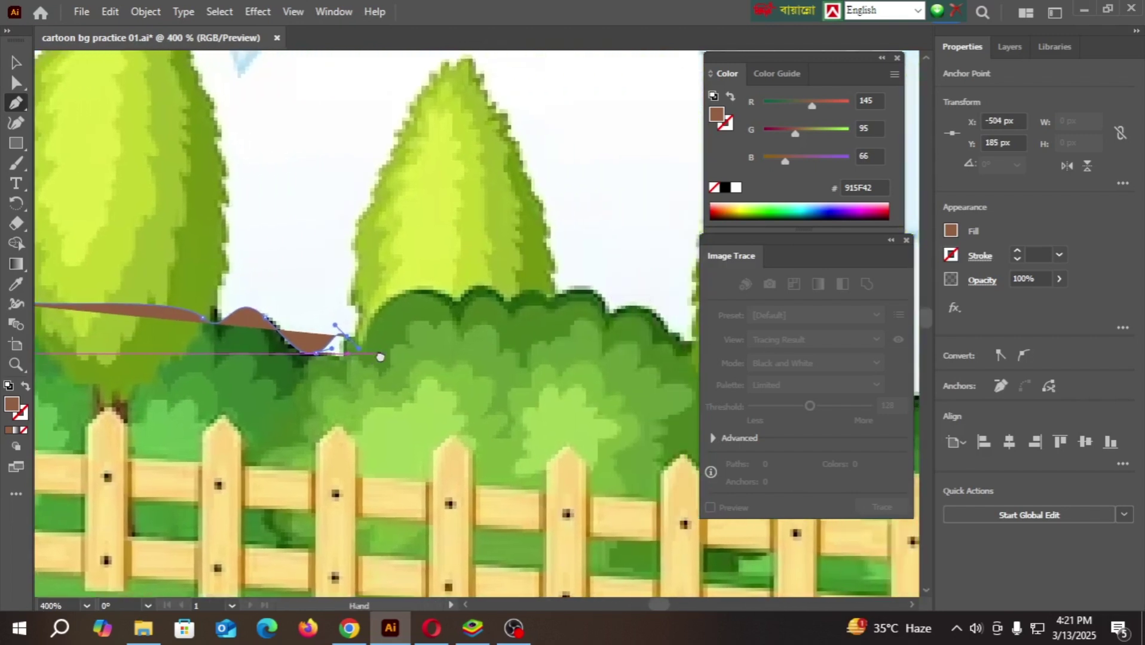
- Trace the scalloped top of the middle bush down to the fourth small tree
drag(449, 294, 520, 308)
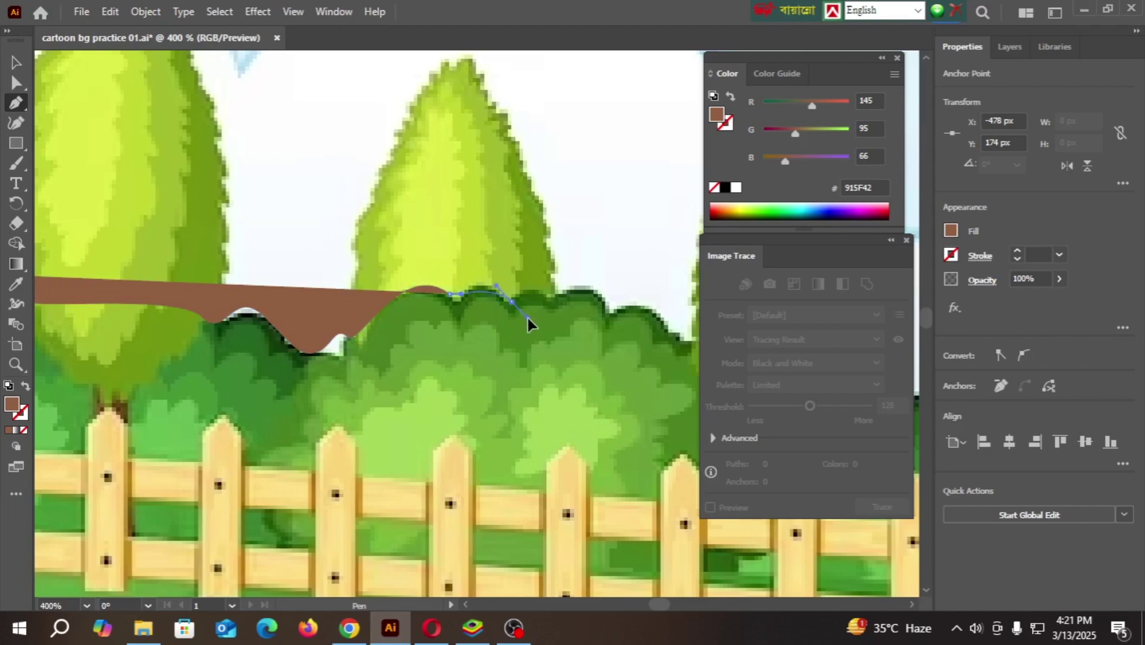
click(548, 305)
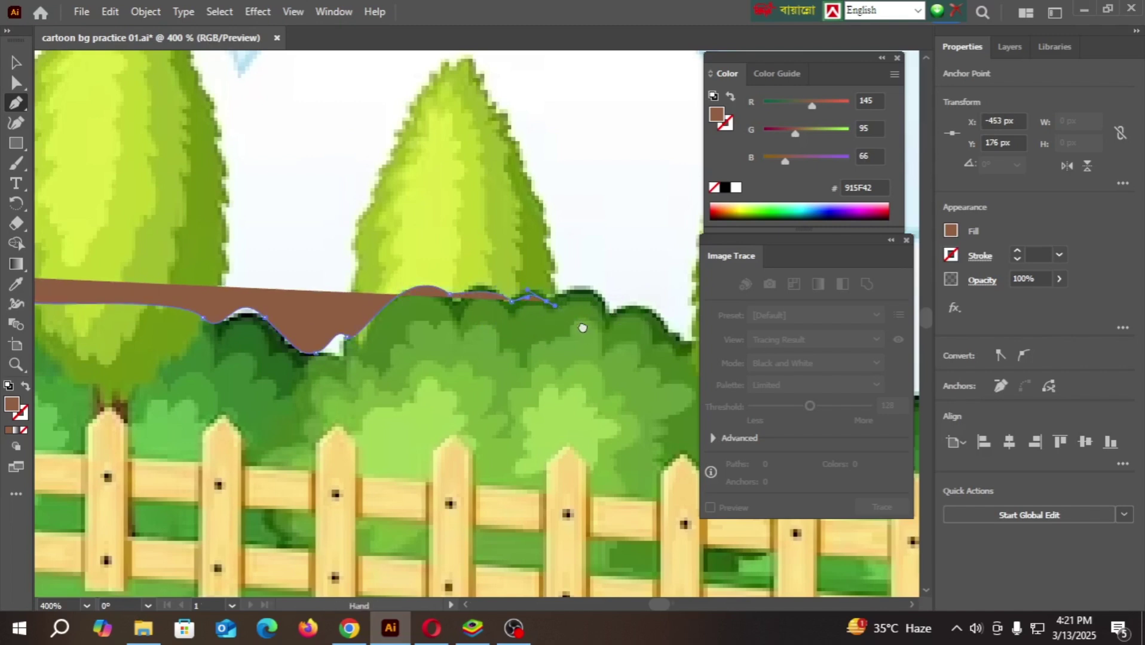
drag(612, 310, 452, 319)
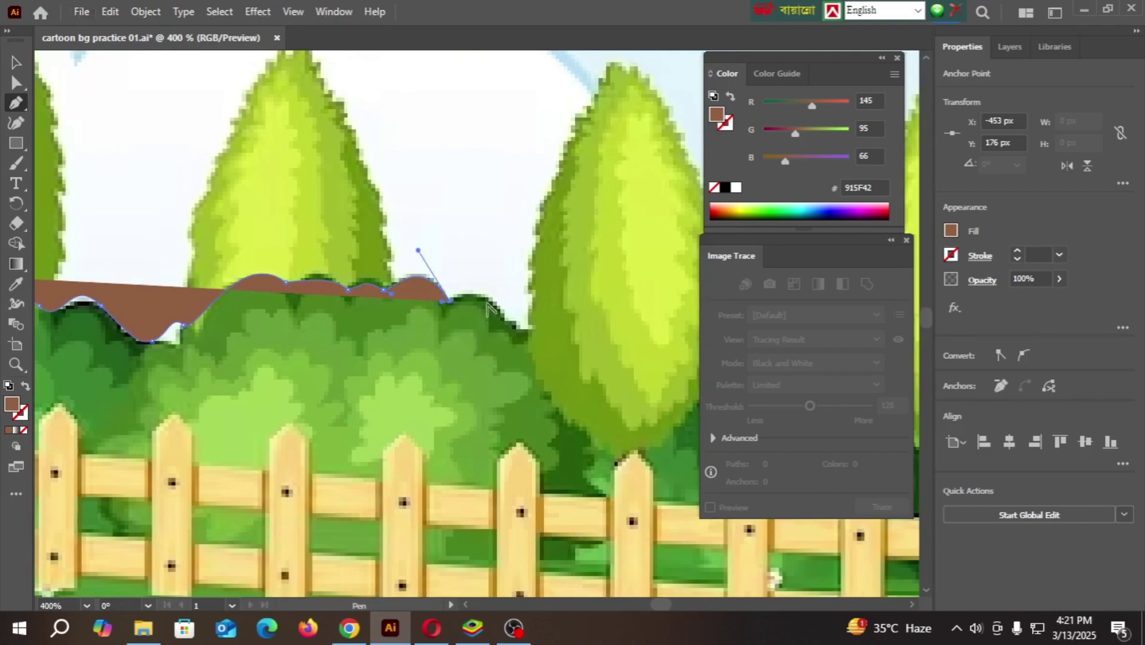
click(512, 317)
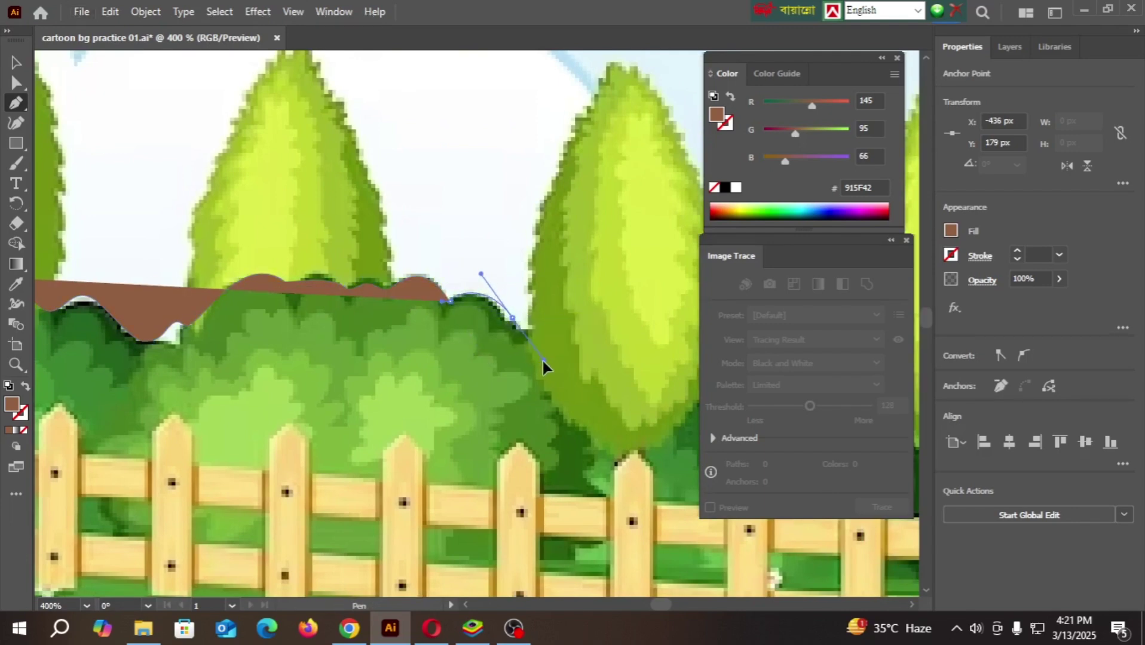
click(512, 317)
key(ctrl+1)
scroll(550, 358, up, 3)
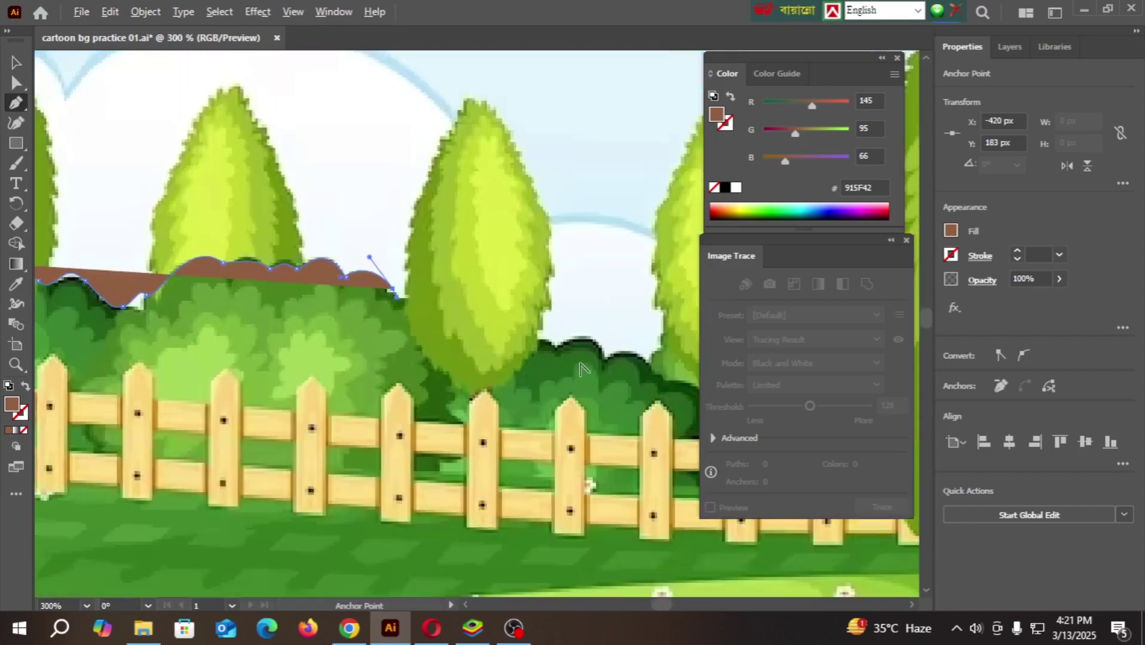
- Extend the outline behind the fourth small tree and around the dark bush to its rounded right end above the fence
click(463, 361)
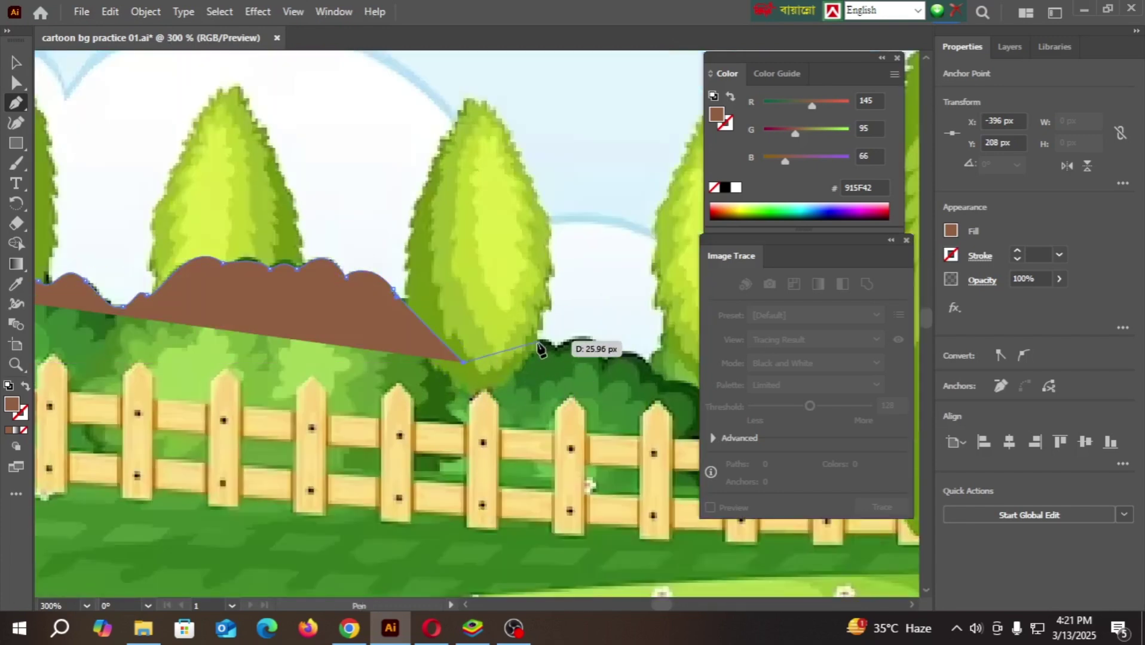
click(525, 341)
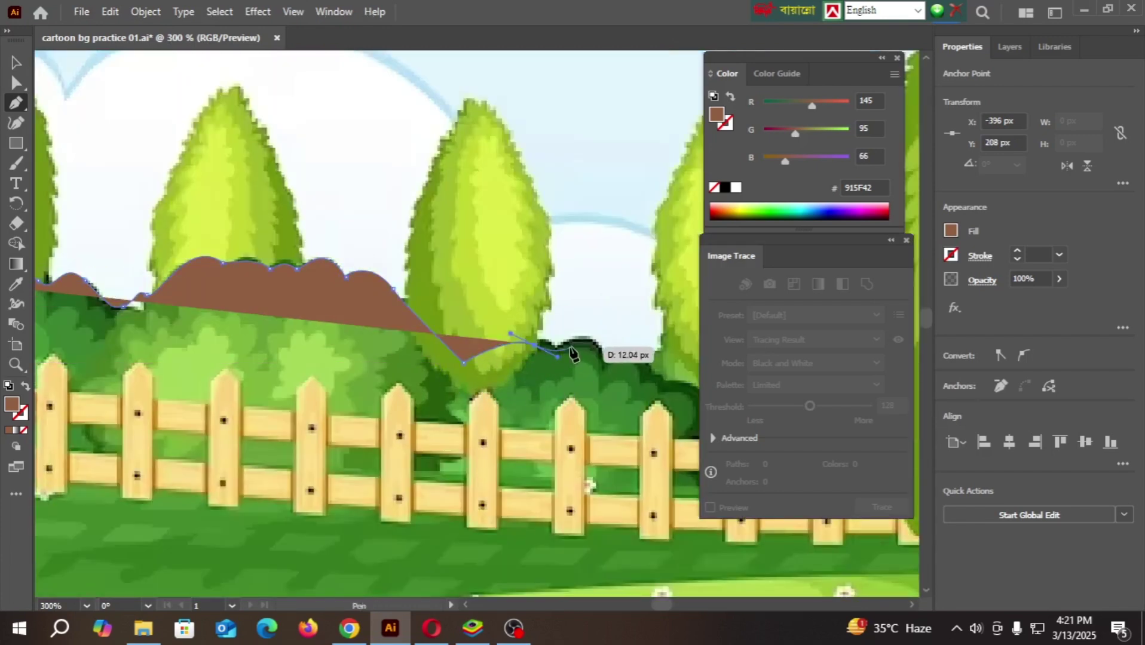
drag(572, 337, 671, 380)
drag(668, 390, 427, 313)
scroll(390, 322, up, 1)
scroll(390, 324, up, 1)
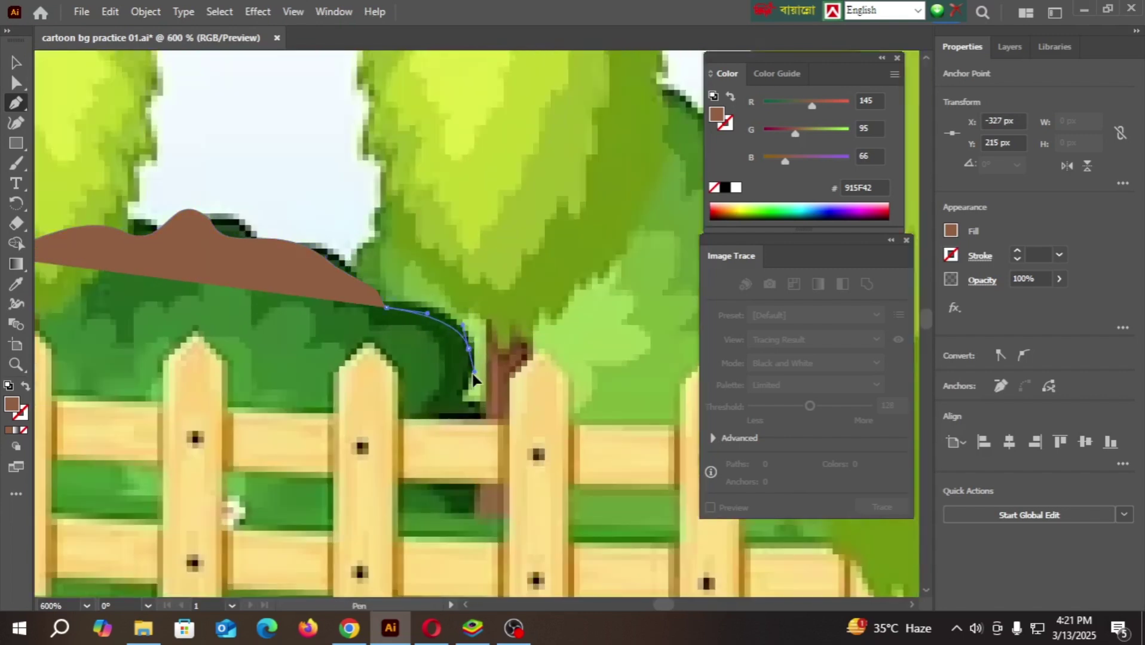
drag(470, 349, 474, 383)
click(451, 408)
- Run the outline down to the fence's base and back along it to the left bush, completing the silhouette
scroll(451, 412, down, 1)
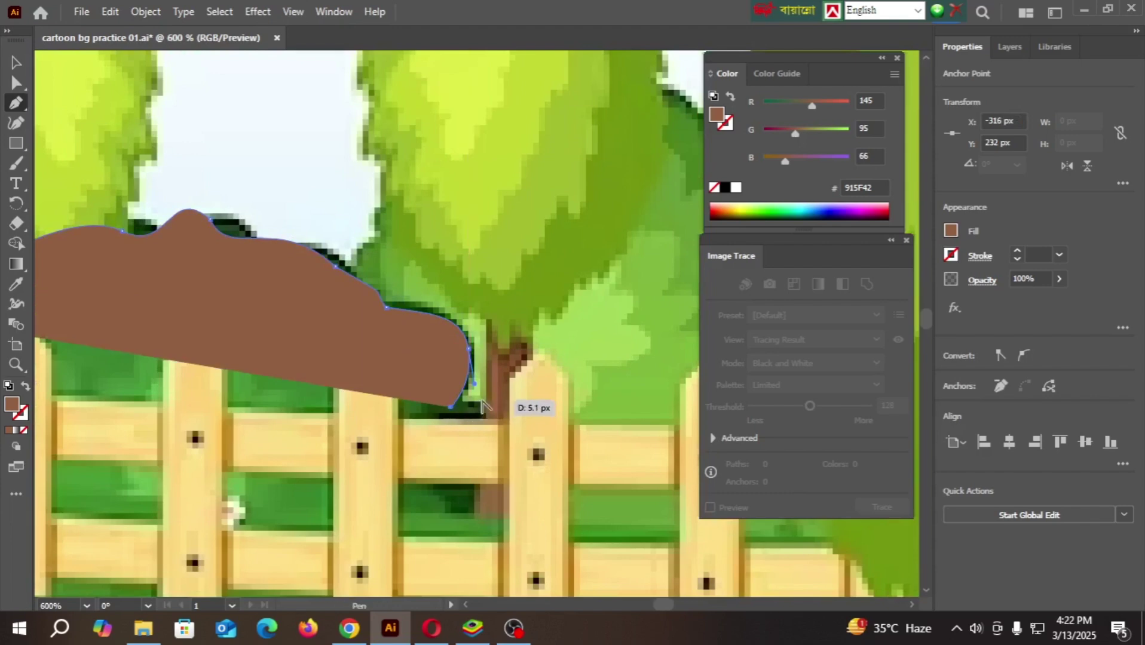
scroll(510, 397, down, 2)
scroll(487, 423, up, 2)
scroll(454, 427, down, 2)
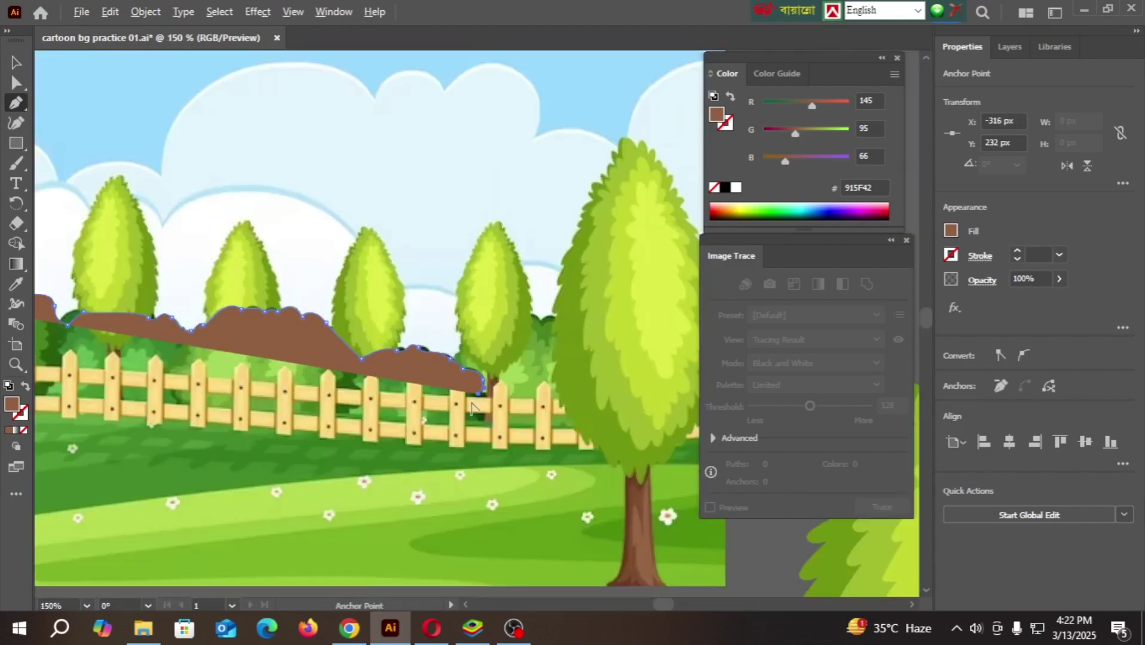
scroll(505, 410, down, 1)
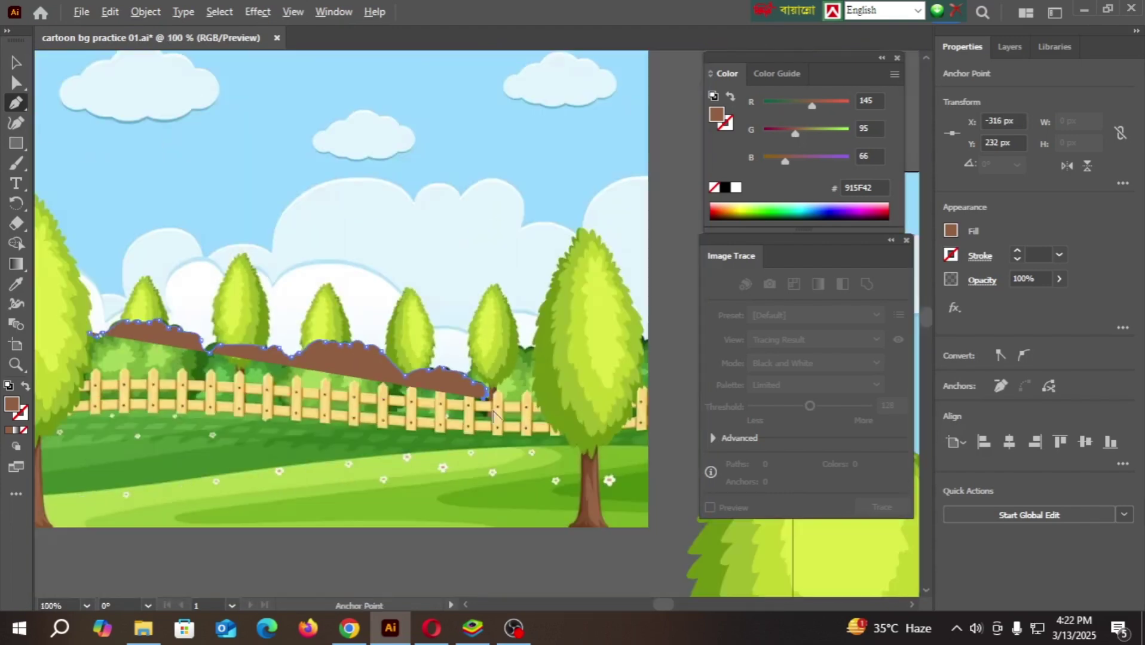
click(485, 425)
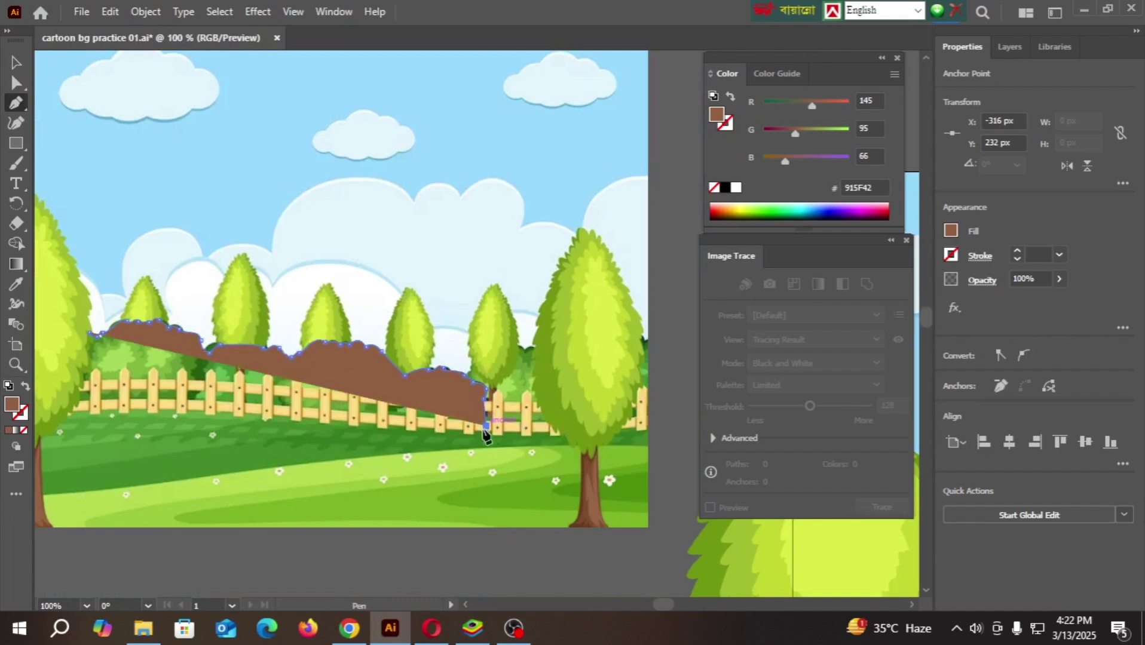
click(66, 422)
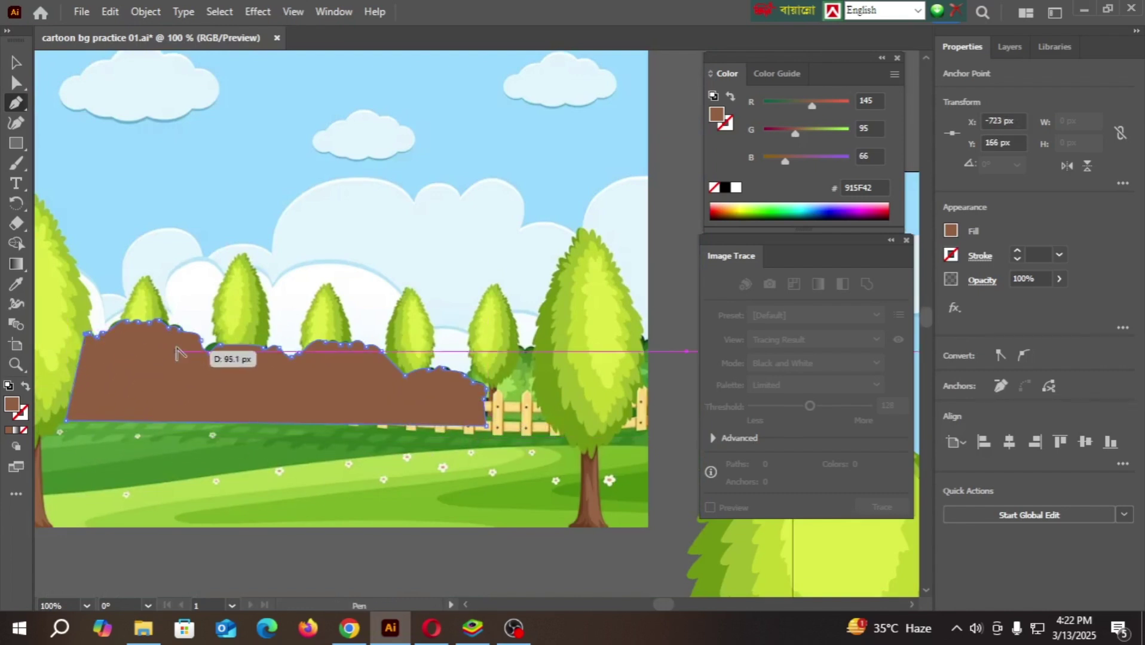
- Move the bush silhouette onto the artboard between the two trees and enlarge it to about 687 by 156 px
scroll(180, 353, down, 4)
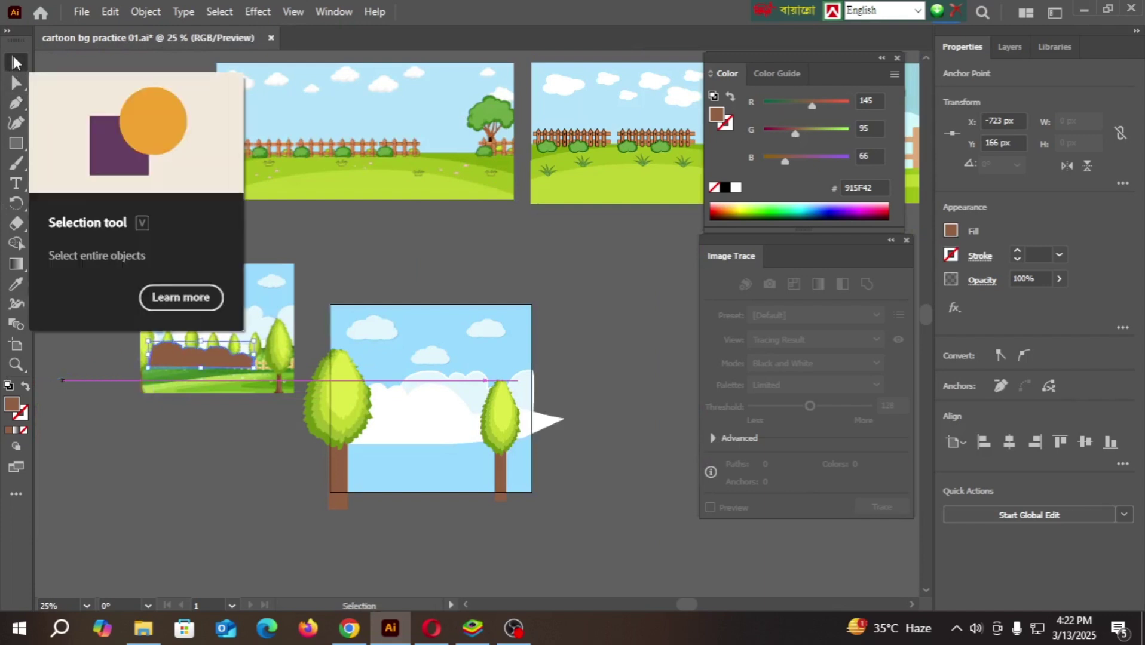
click(16, 63)
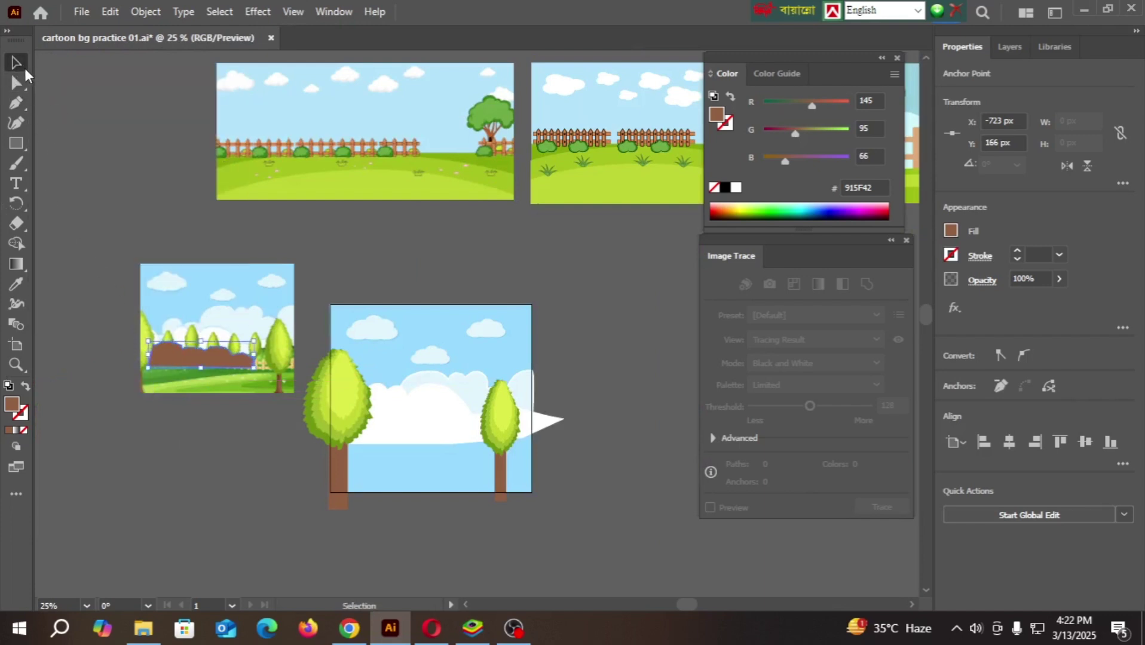
drag(197, 362, 390, 458)
scroll(417, 491, up, 2)
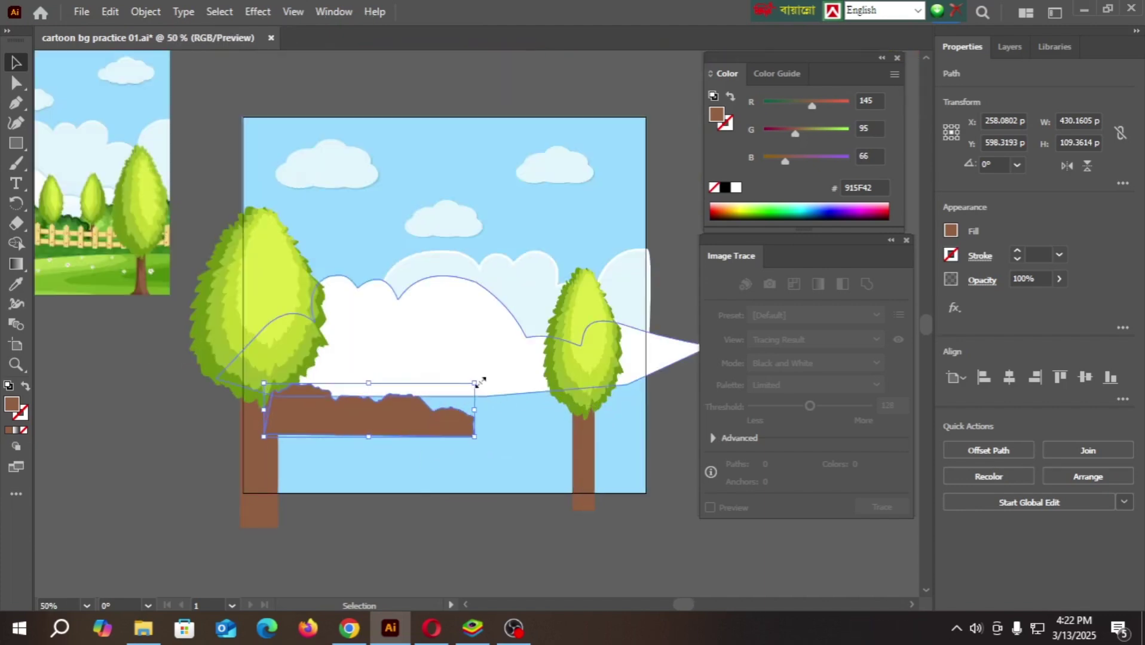
drag(475, 383, 600, 361)
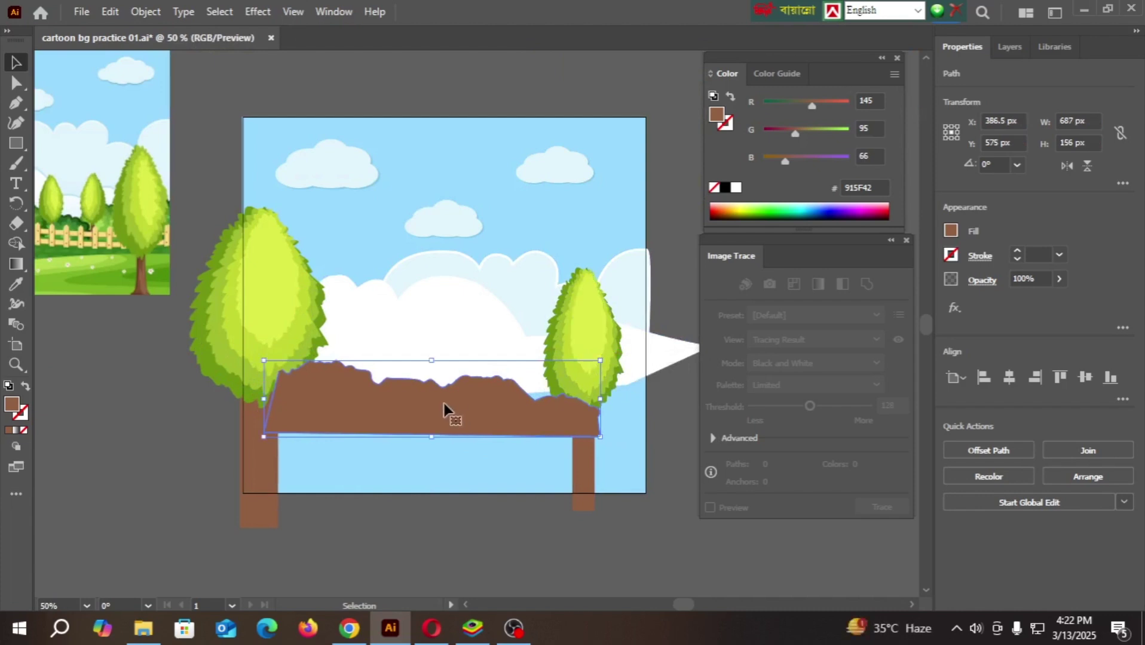
drag(444, 408, 429, 398)
scroll(568, 426, down, 1)
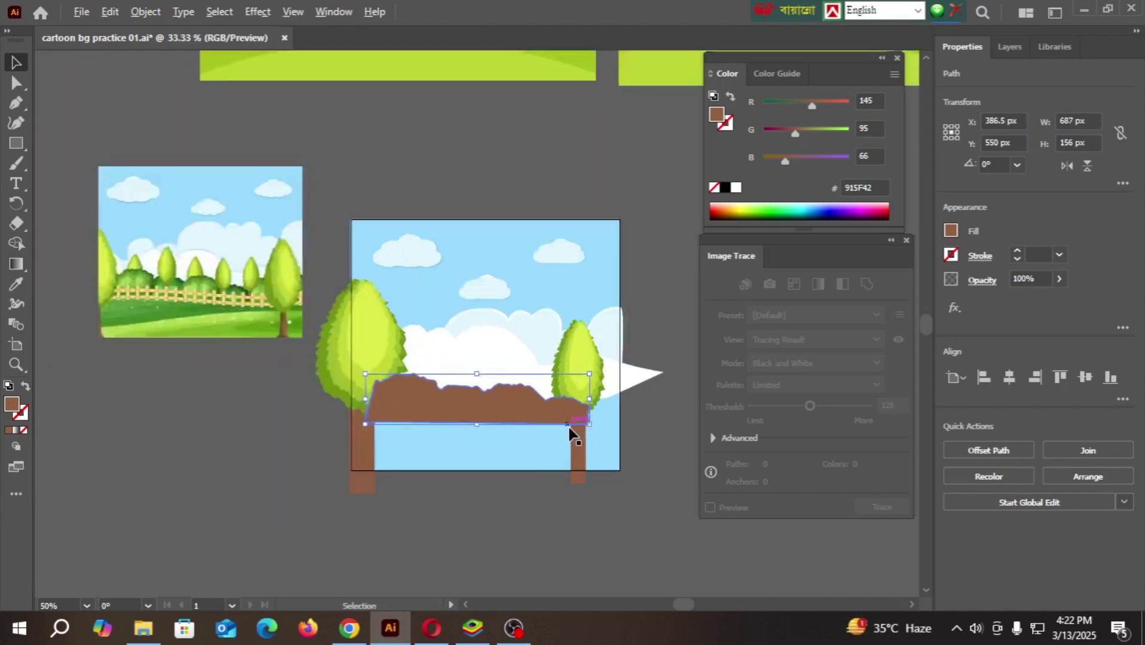
scroll(569, 426, down, 2)
click(545, 464)
- Fill the bush silhouette with green 4A8125 sampled from the reference bushes
scroll(543, 465, up, 1)
scroll(517, 396, up, 1)
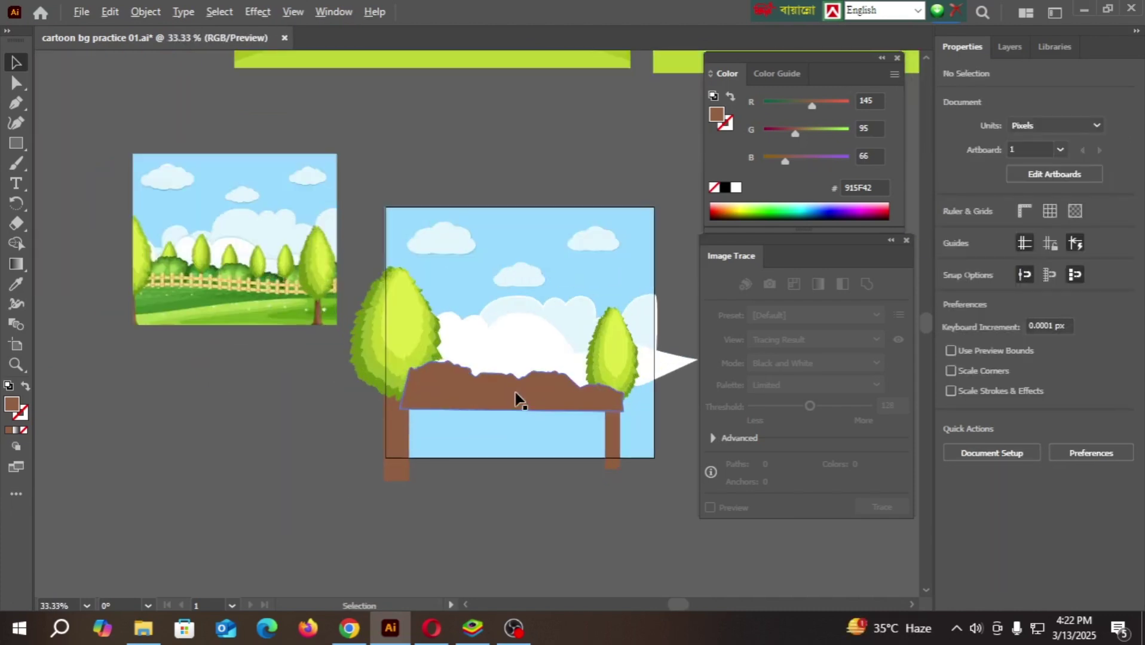
scroll(516, 396, up, 1)
click(435, 404)
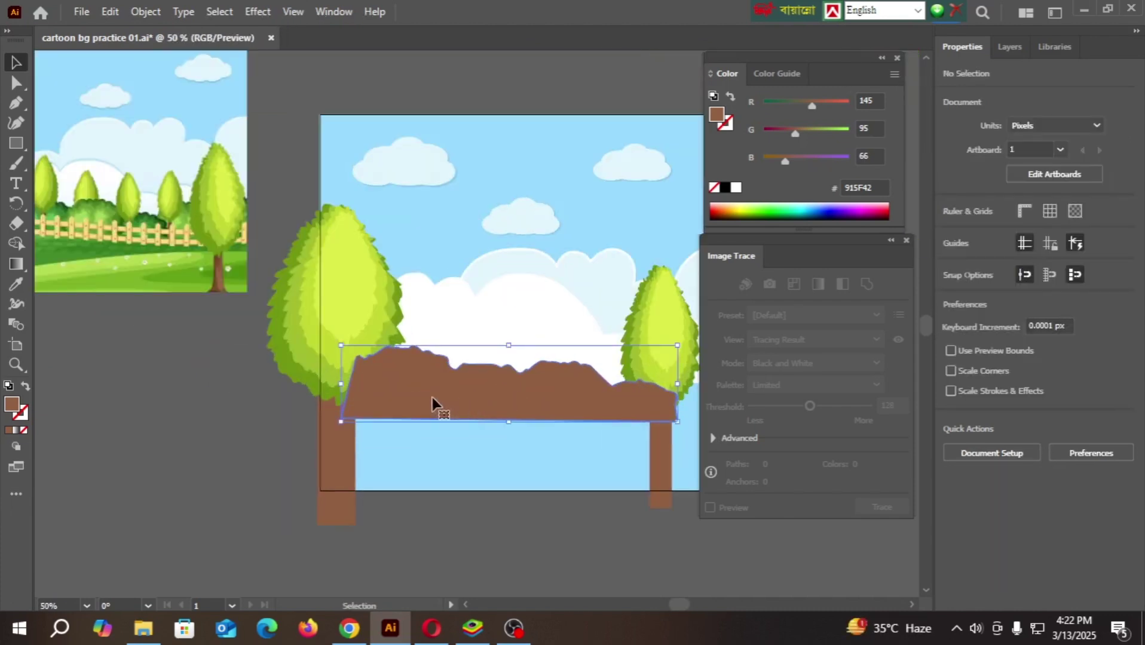
click(16, 285)
click(78, 206)
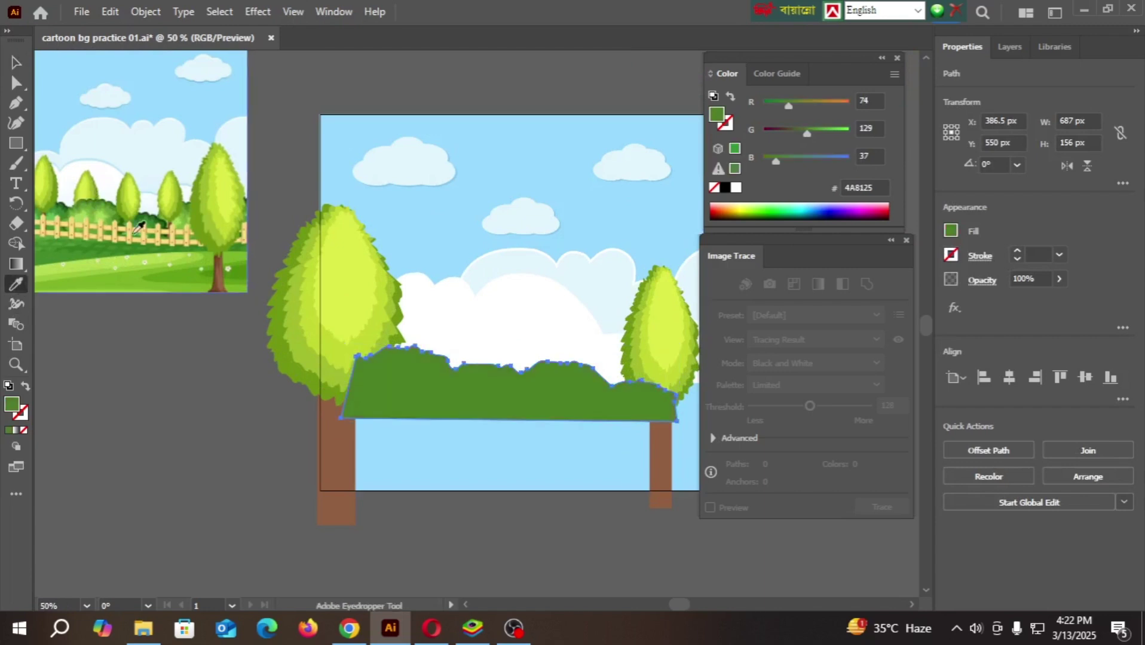
click(12, 64)
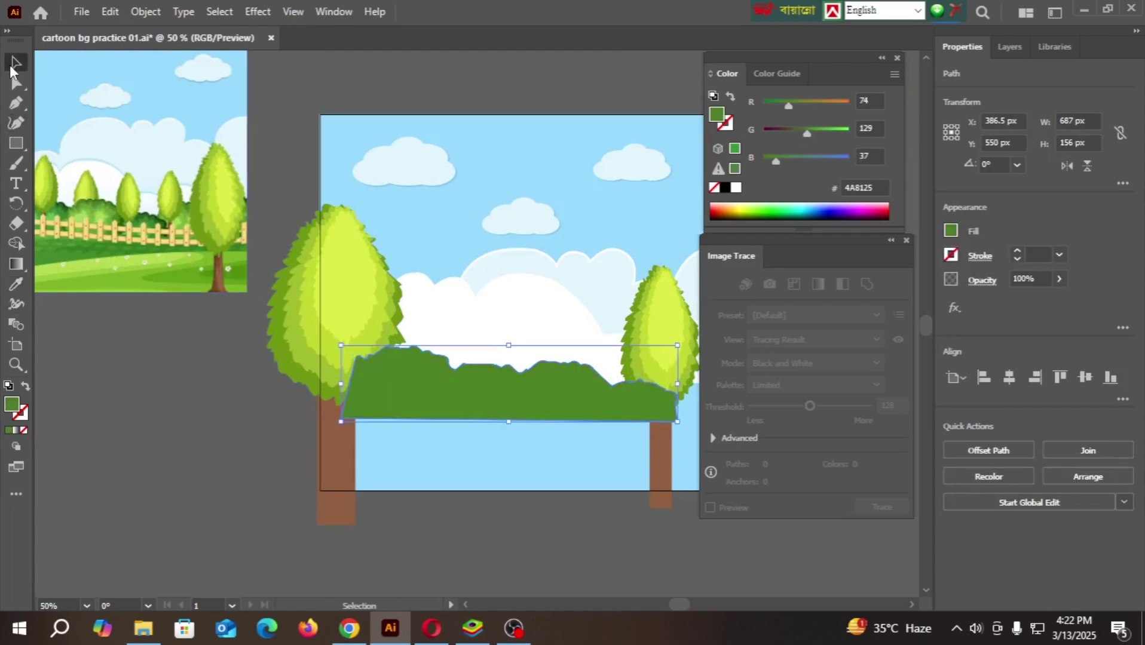
- Duplicate the dark green bush silhouette about 39 px below the original, at Y 589 px
click(176, 388)
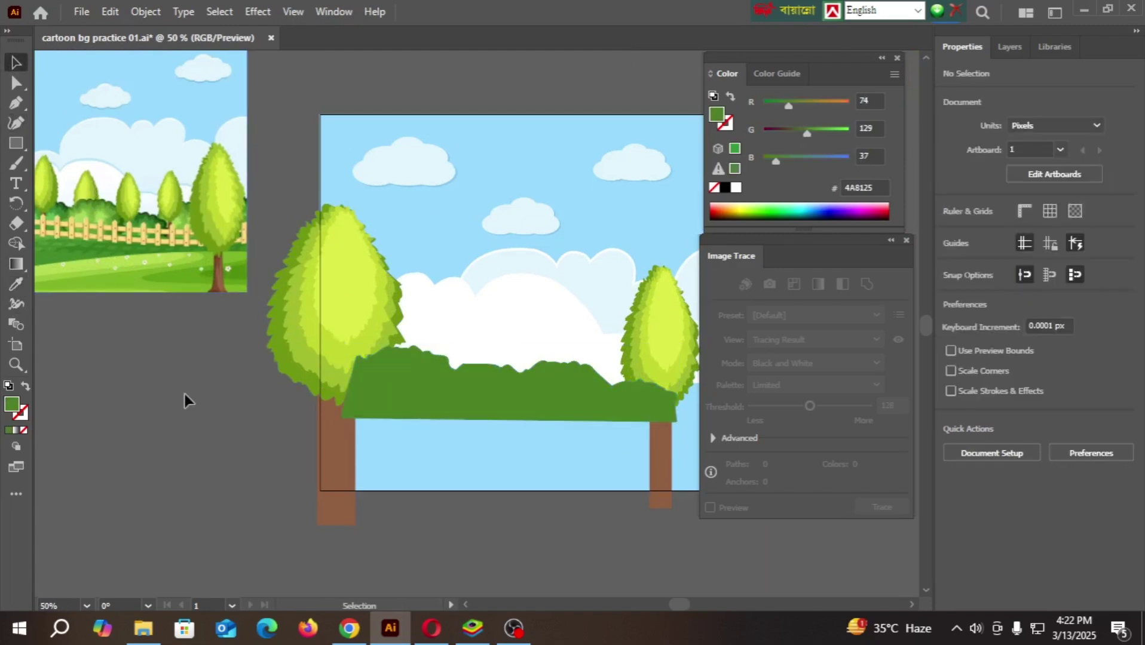
click(402, 392)
key(a)
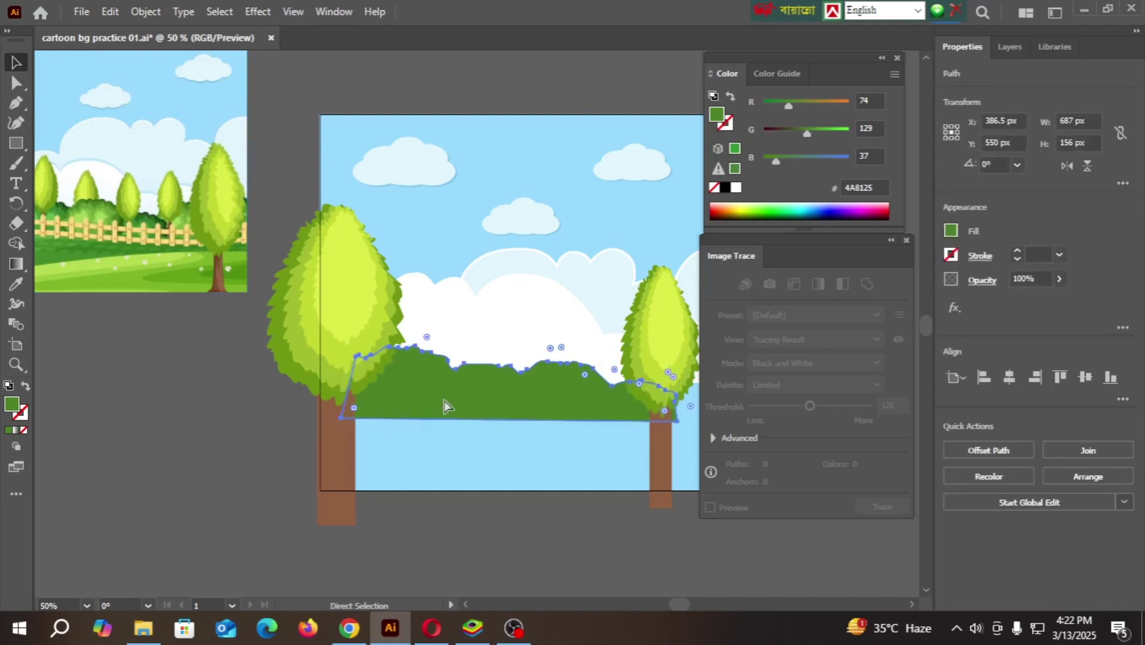
key(v)
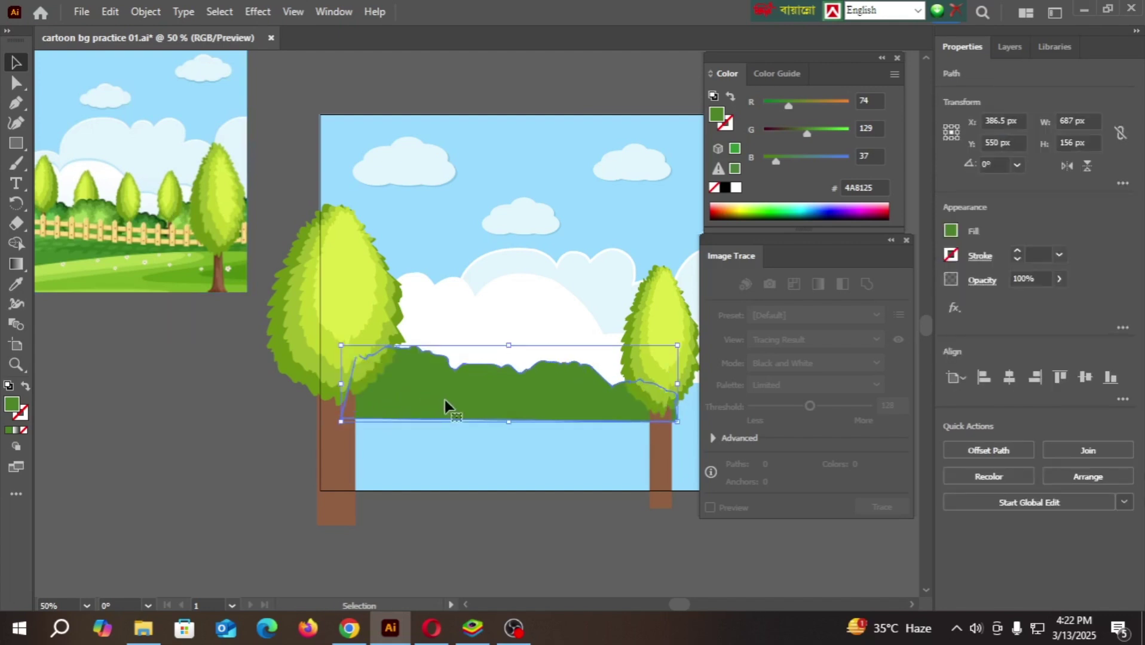
click(488, 518)
drag(463, 394, 460, 411)
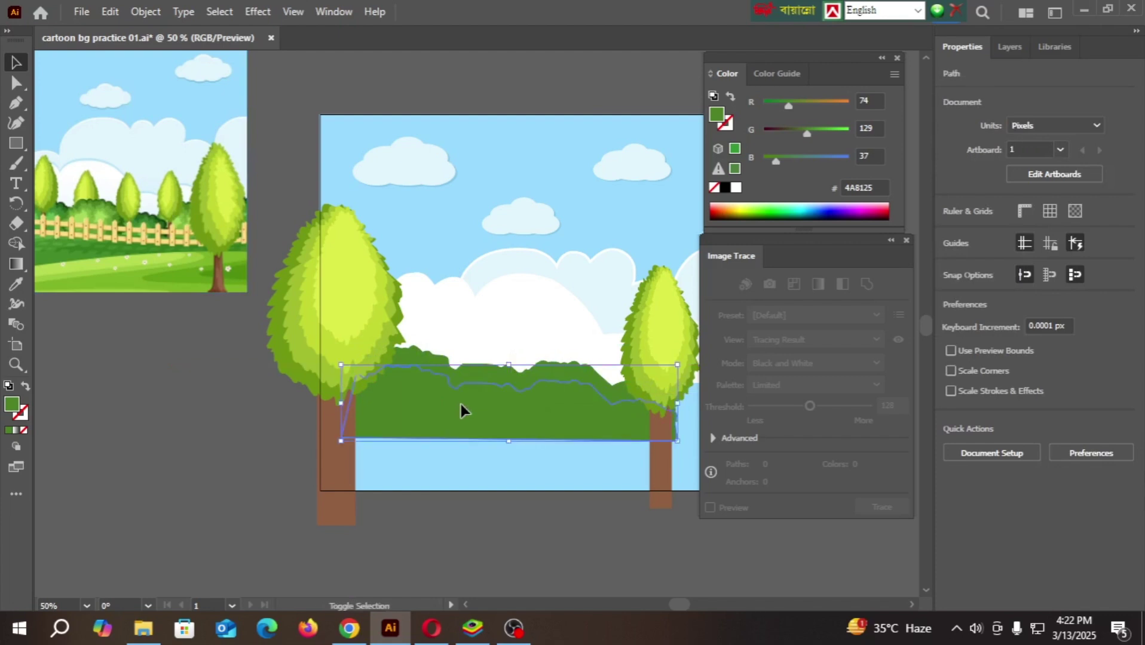
- Fill the lower bush copy with green 679E38 sampled from the reference bushes
click(17, 284)
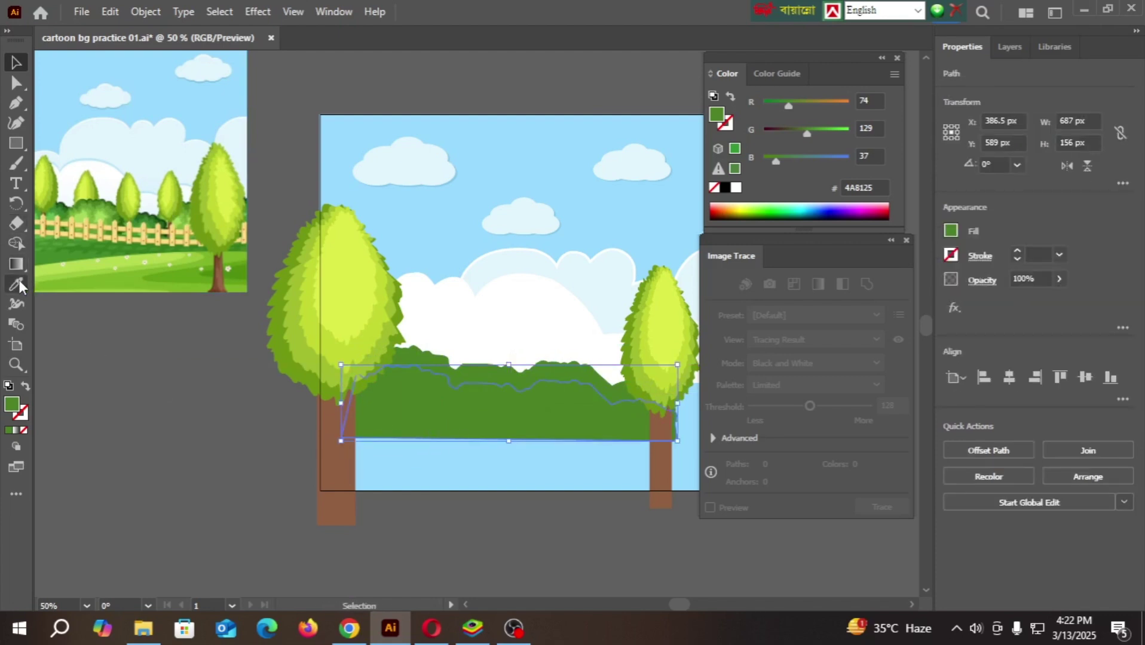
click(93, 199)
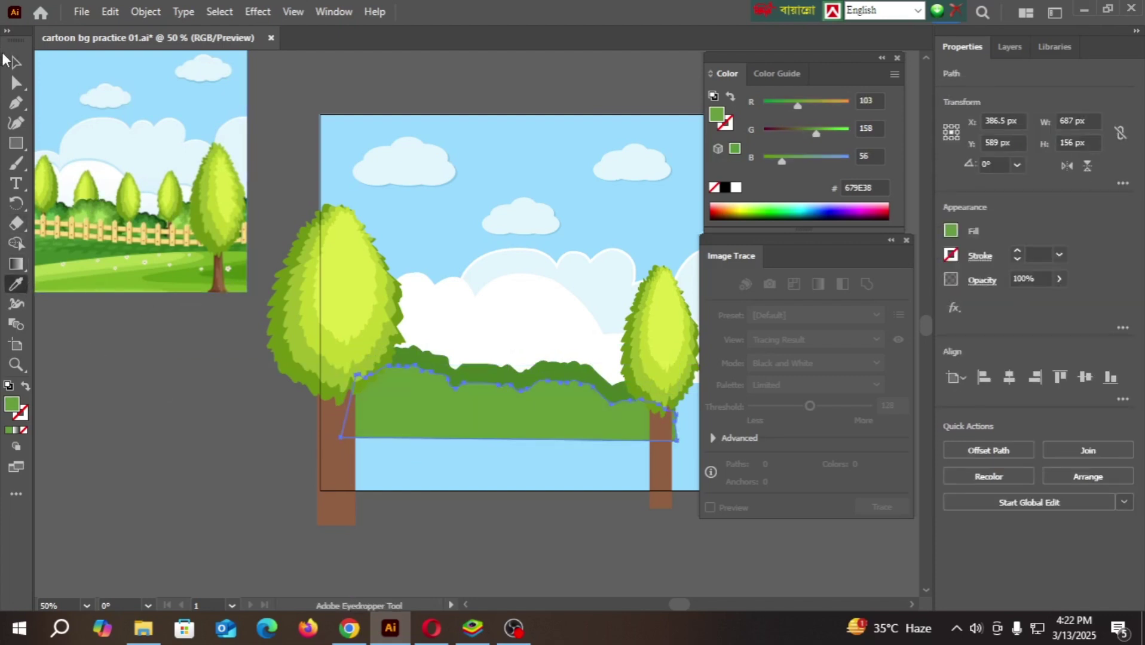
click(16, 62)
click(205, 427)
- Nudge the lighter bush copy up until only a narrow dark edge shows, and shrink it to about 680 by 154 px
click(465, 426)
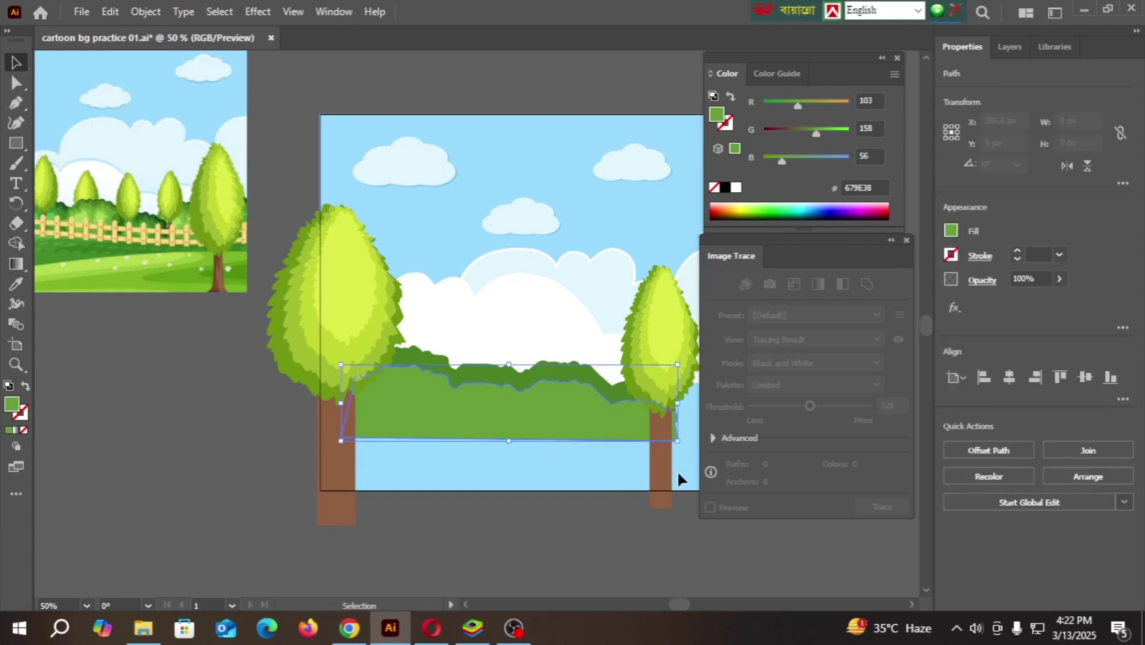
key(Up)
key(Up)
key(Up)
key(Up)
key(Up)
key(Up)
key(Up)
key(Up)
key(Up)
key(Up)
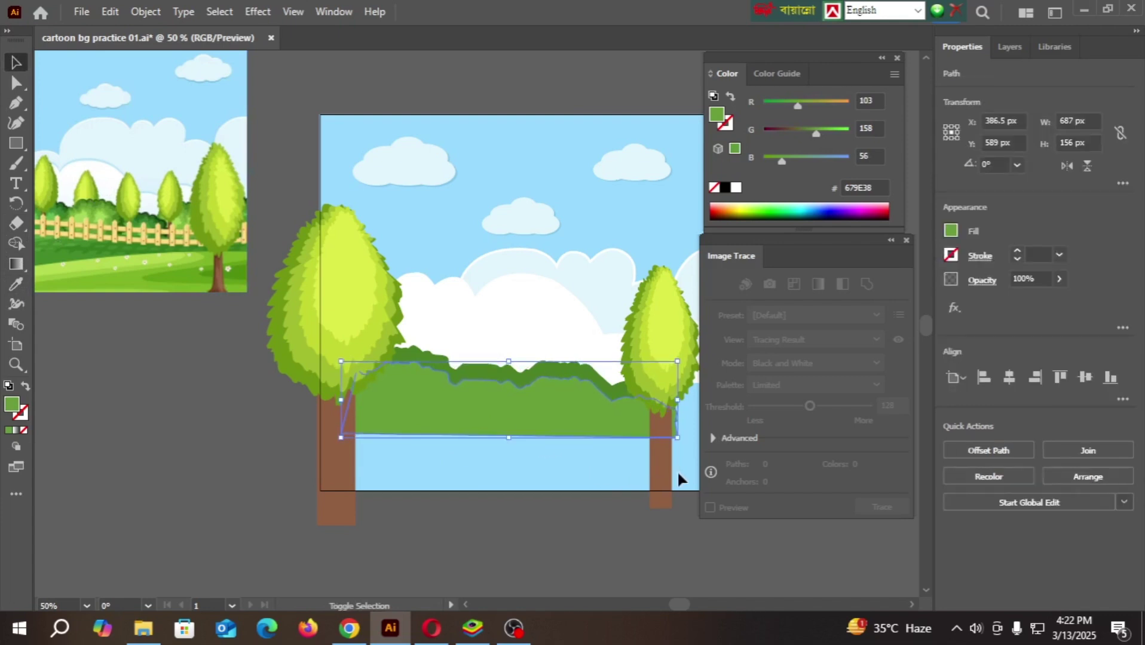
key(Up)
key(Up)
key(Up)
key(Up)
key(Up)
key(Up)
key(Up)
key(Up)
key(Up)
key(Up)
key(Up)
key(Up)
key(Up)
key(Up)
key(Up)
key(Up)
key(Up)
key(Up)
key(Up)
key(Up)
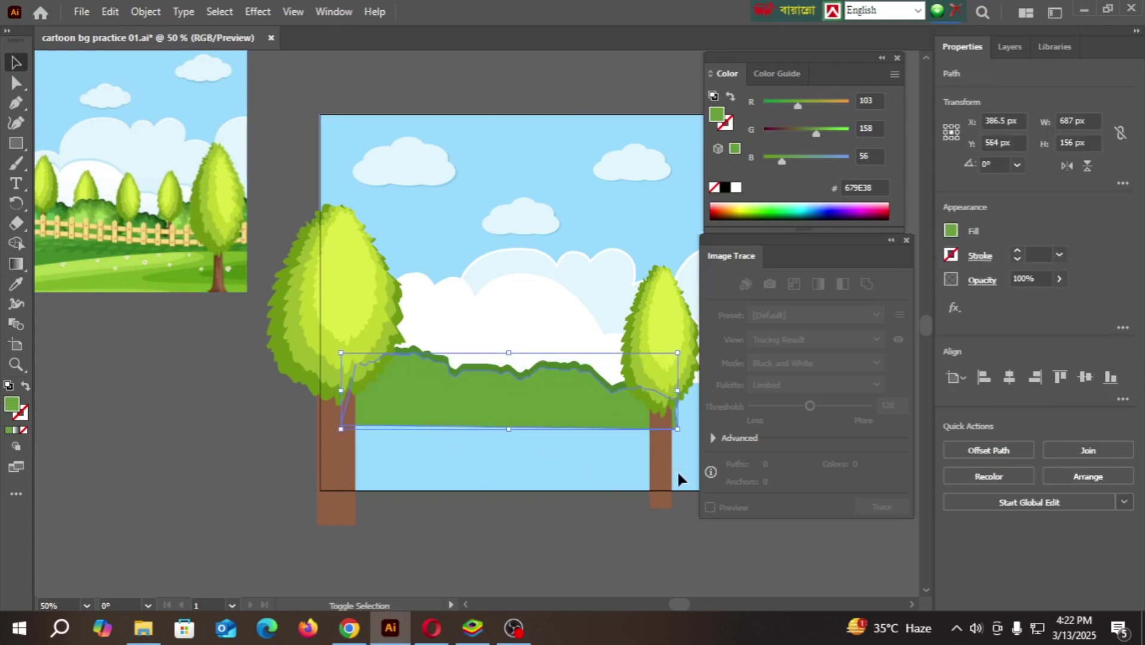
key(Up)
key(Left)
key(Left)
key(Left)
key(Up)
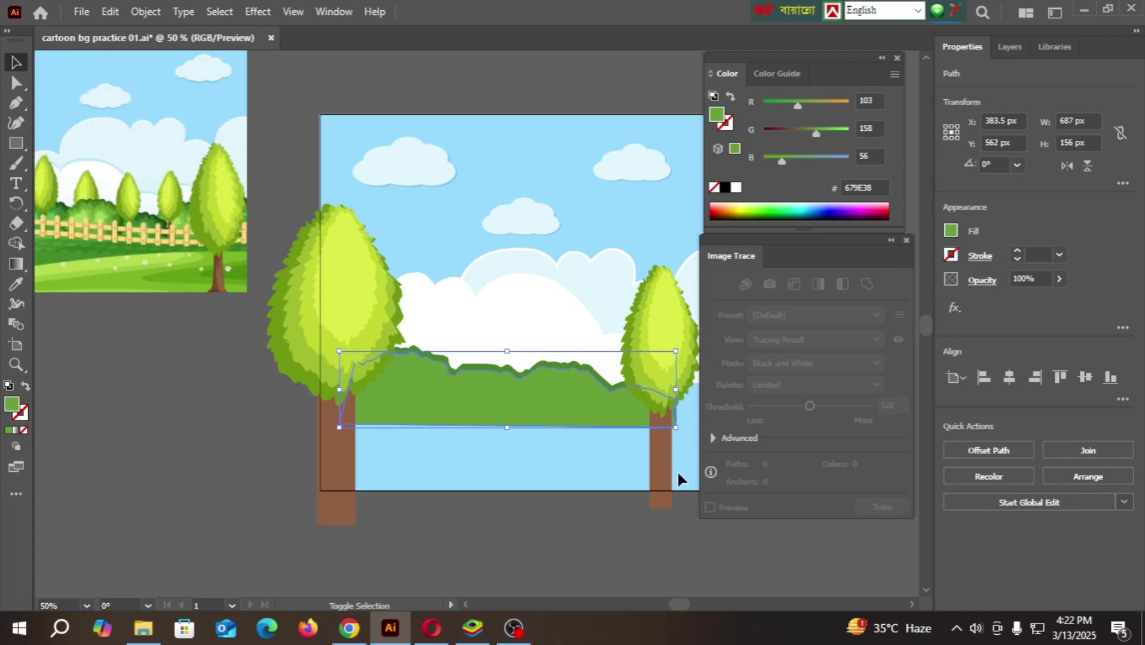
key(Left)
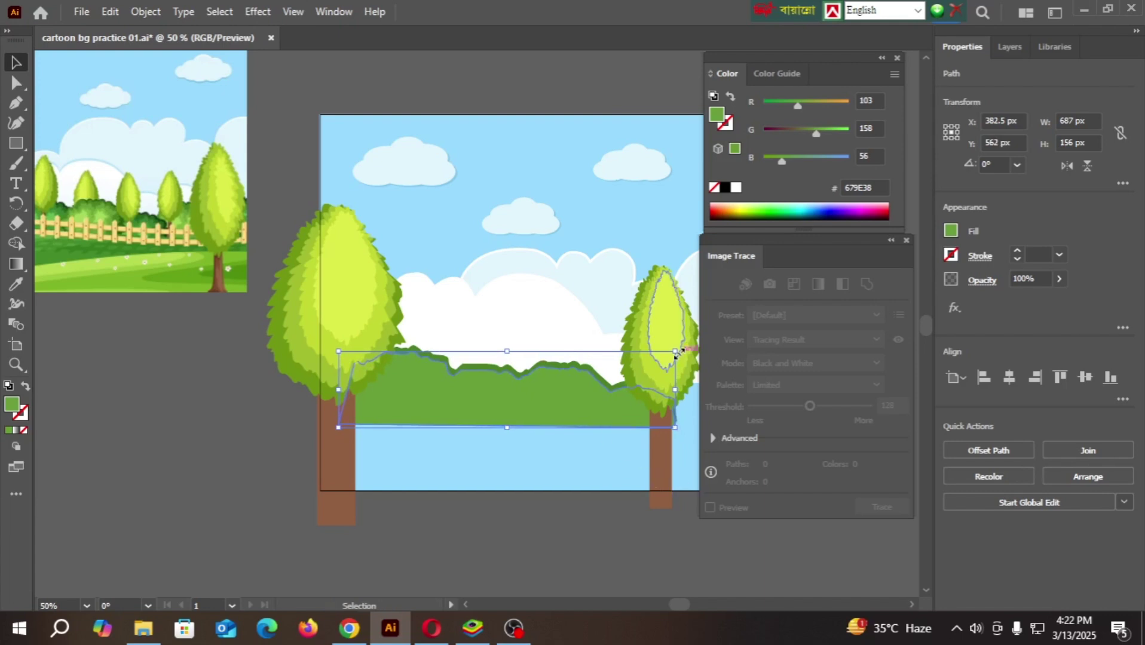
drag(675, 352, 672, 351)
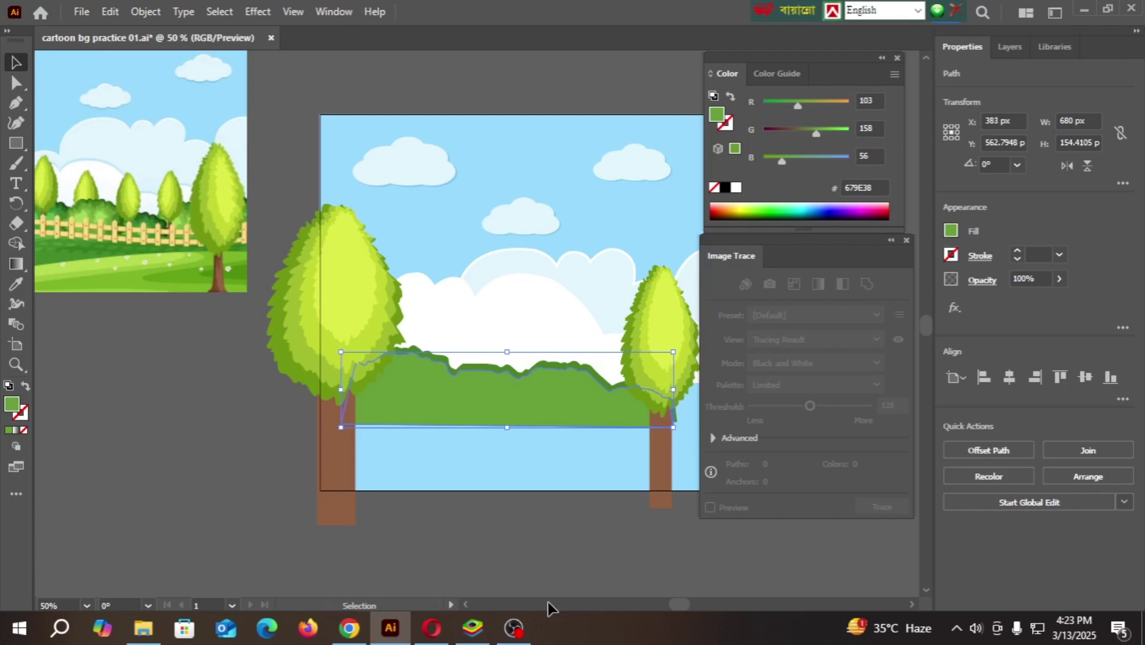
- Duplicate the lighter bush layer about 25 px lower and fill the copy with 7FB73C sampled from the reference bushes
drag(507, 401, 507, 413)
click(17, 285)
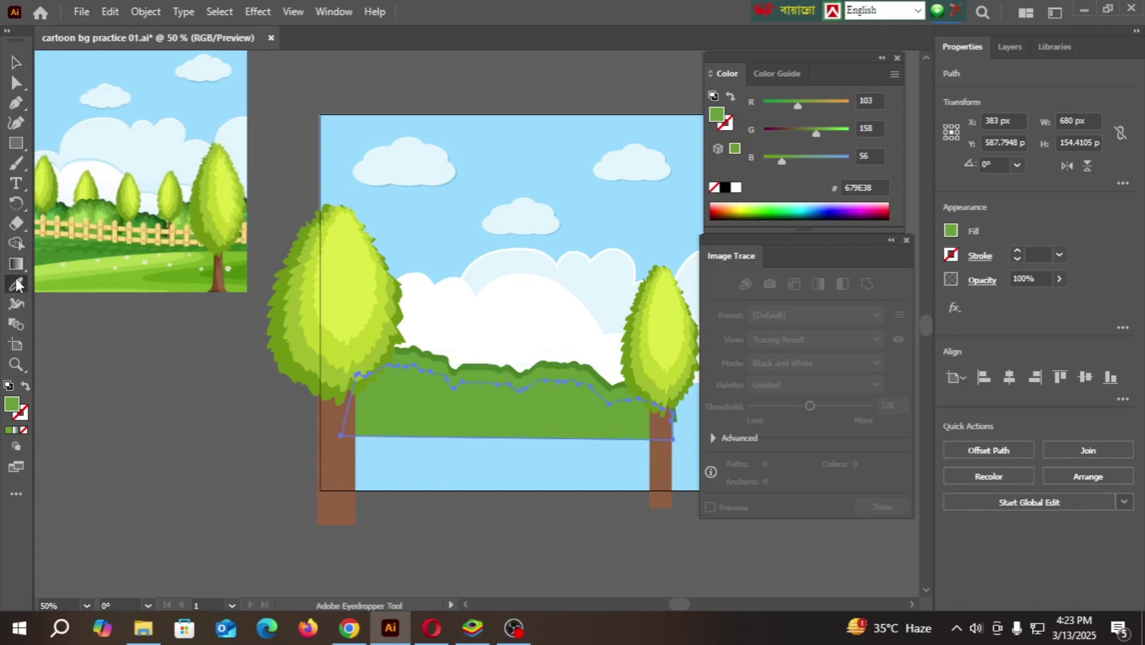
click(91, 209)
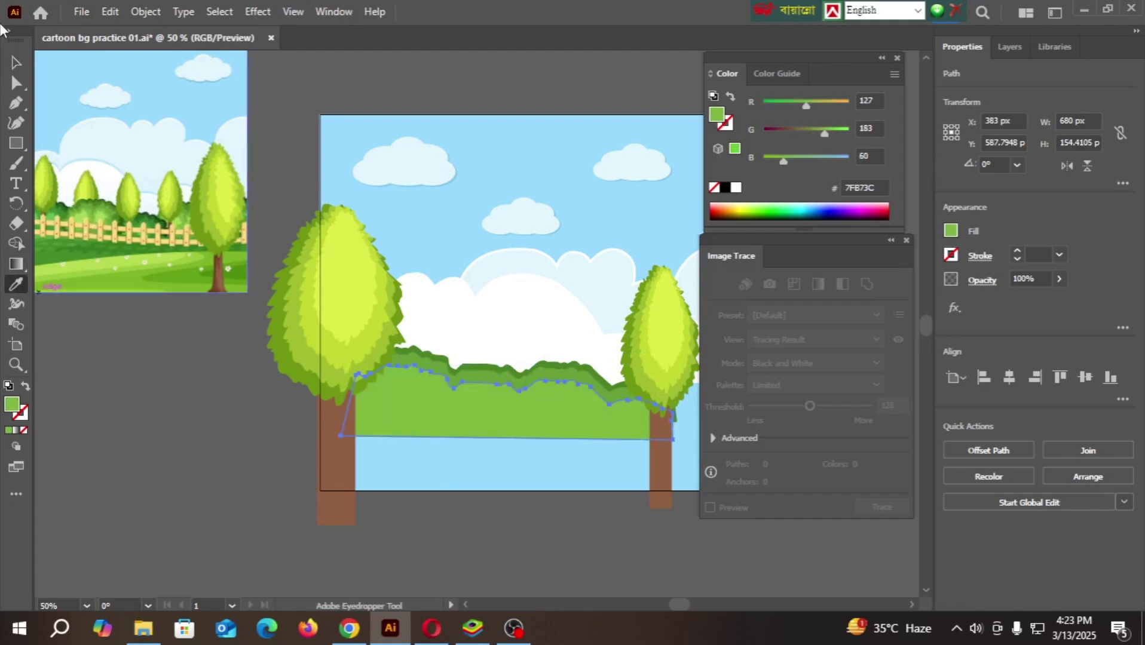
click(15, 64)
click(488, 505)
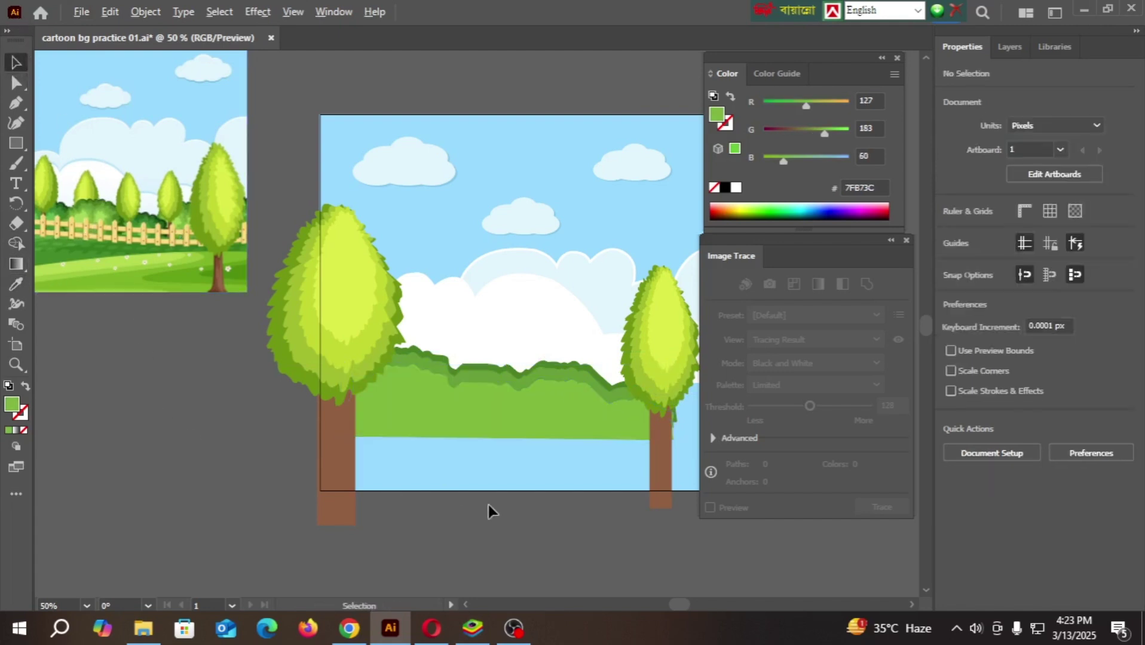
- Nudge the lightest bush layer up and slightly left to about X 379, Y 574 px, leaving two thin darker bands above it
scroll(522, 457, up, 1)
key(shift+Up)
key(shift+Up)
key(shift+Up)
key(shift+Up)
key(shift+Up)
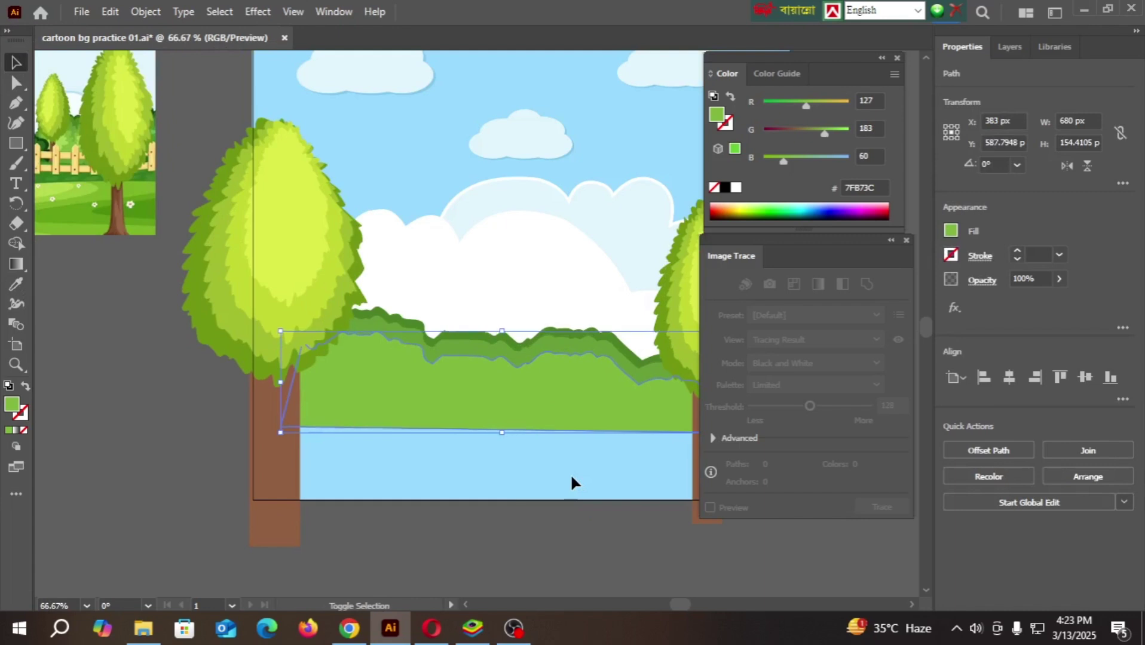
key(Up)
key(Up)
key(Up)
key(Up)
key(Up)
key(Up)
key(Up)
key(Up)
key(Up)
key(Up)
key(Up)
key(Up)
key(Up)
key(Up)
key(Up)
key(Up)
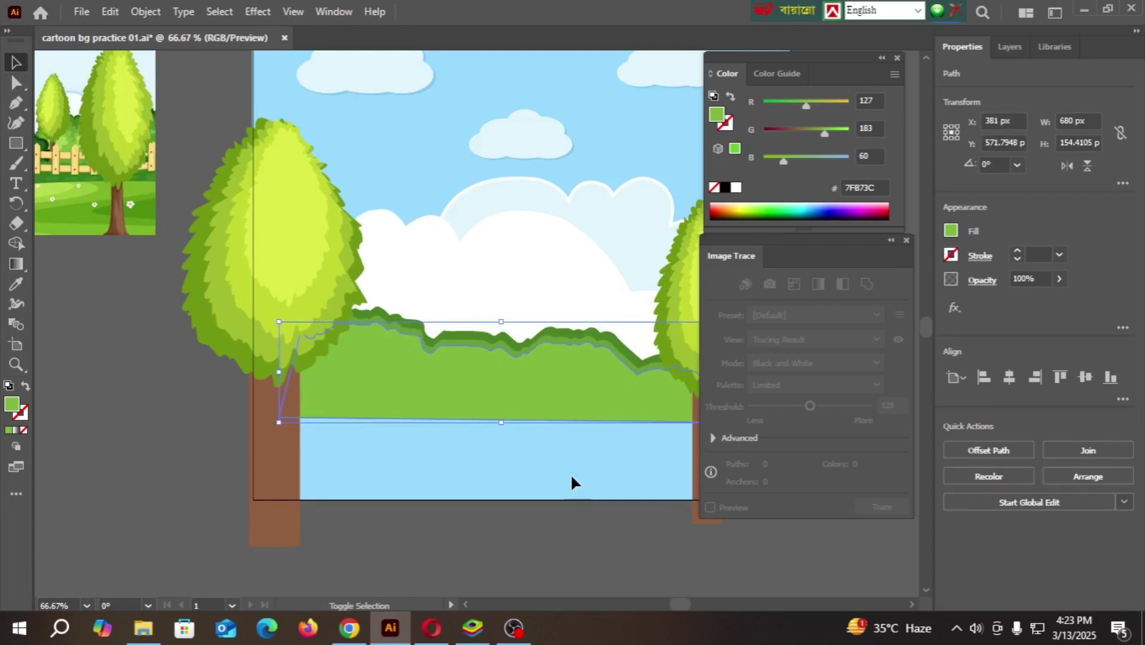
key(Left)
key(Left)
key(Down)
key(Left)
key(Left)
key(Down)
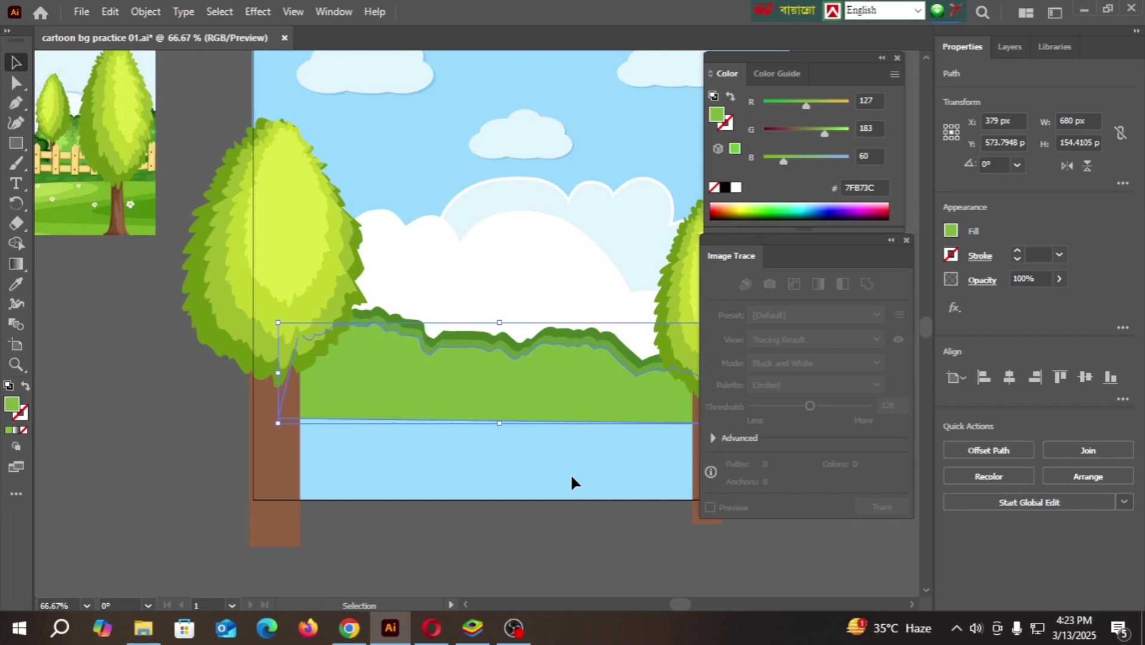
click(571, 477)
- Compare the layered bushes with the reference and examine the leaf highlights on its bush behind the fence
scroll(527, 473, down, 1)
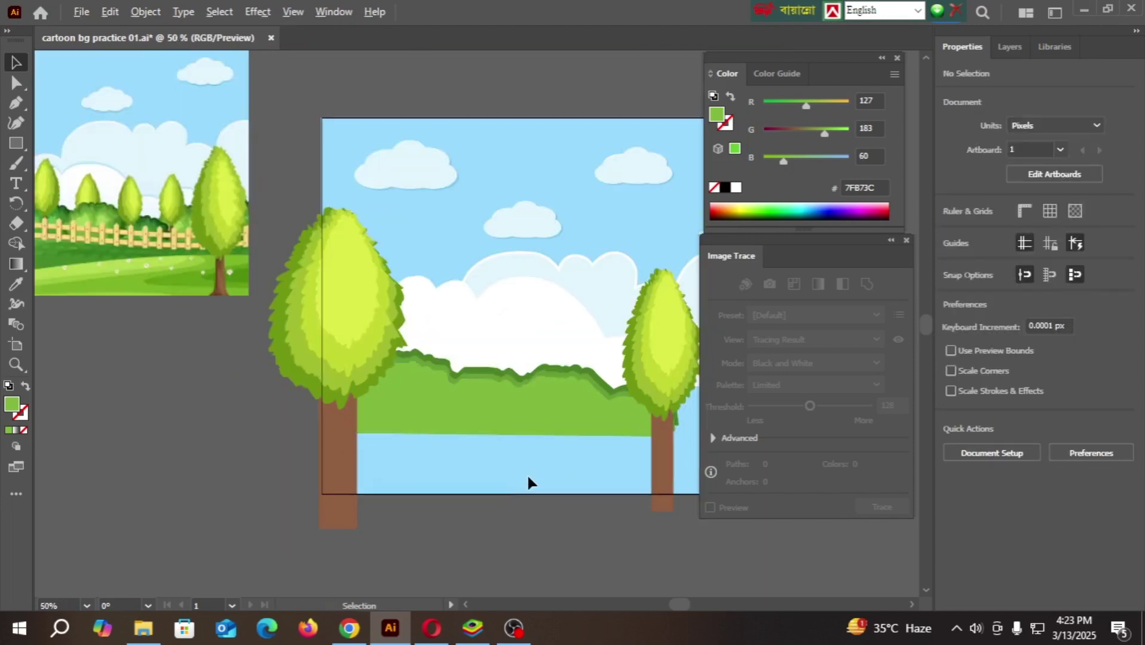
scroll(528, 475, down, 1)
scroll(528, 476, down, 2)
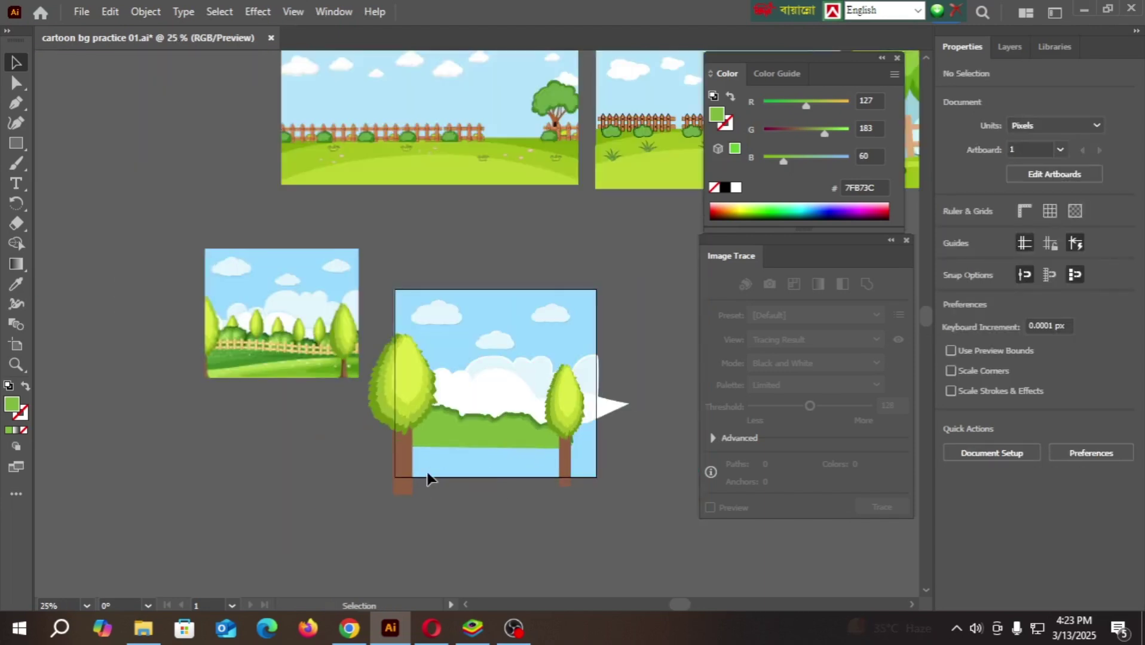
scroll(467, 490, up, 1)
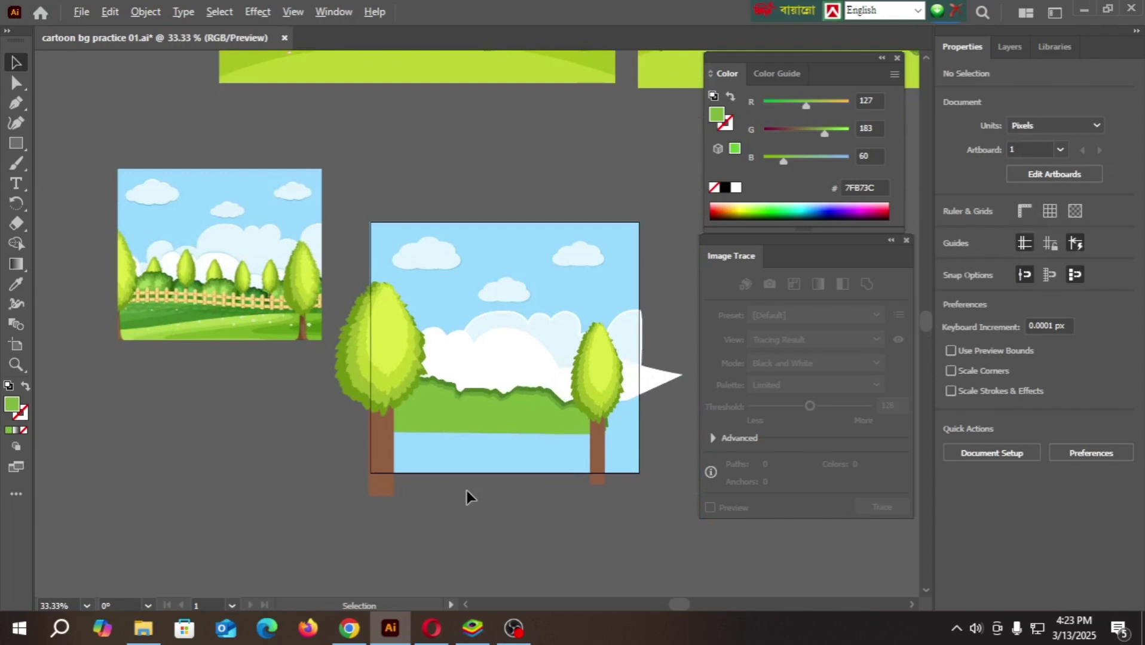
scroll(470, 503, up, 1)
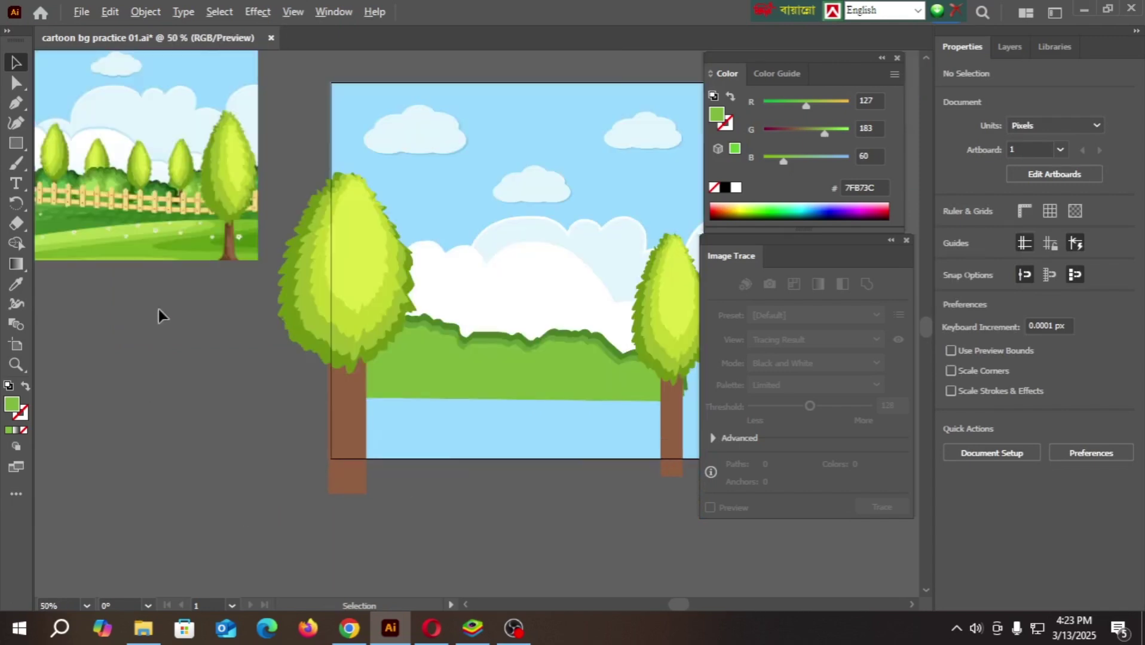
scroll(592, 471, down, 2)
scroll(281, 340, up, 4)
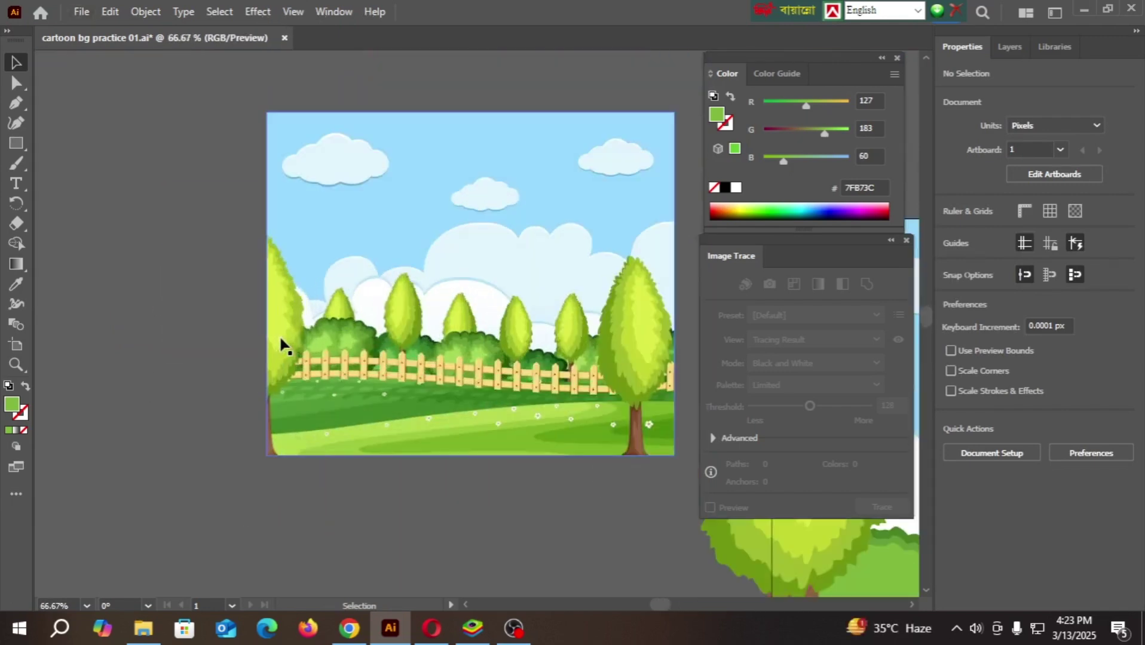
scroll(325, 335, up, 3)
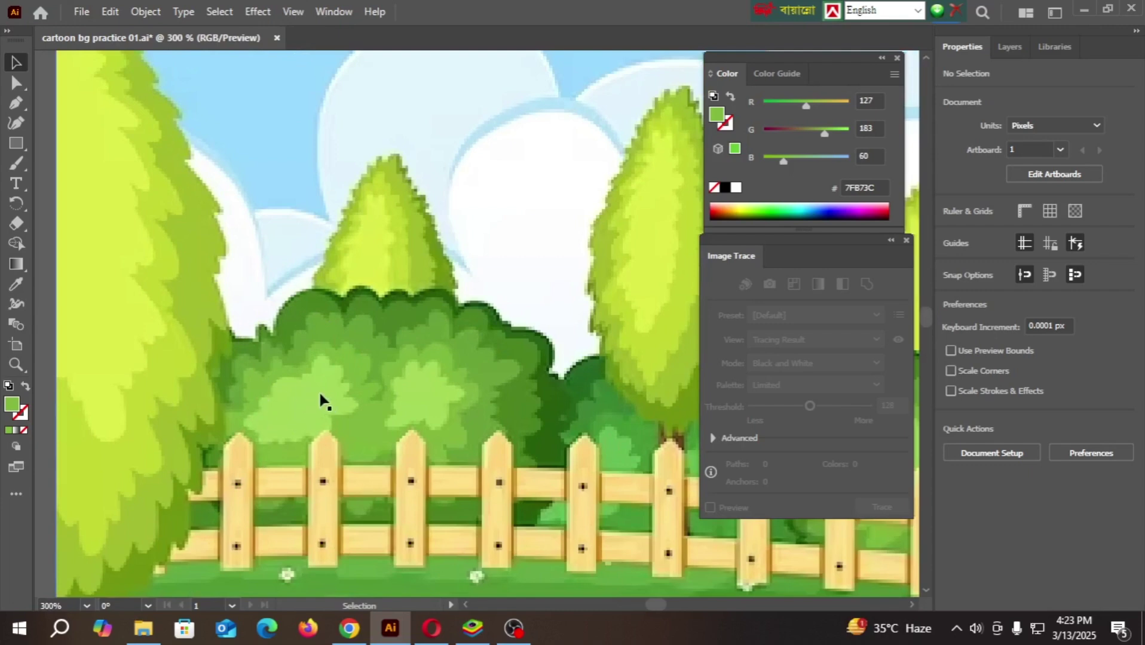
scroll(283, 404, down, 5)
scroll(490, 460, down, 1)
drag(499, 475, 288, 391)
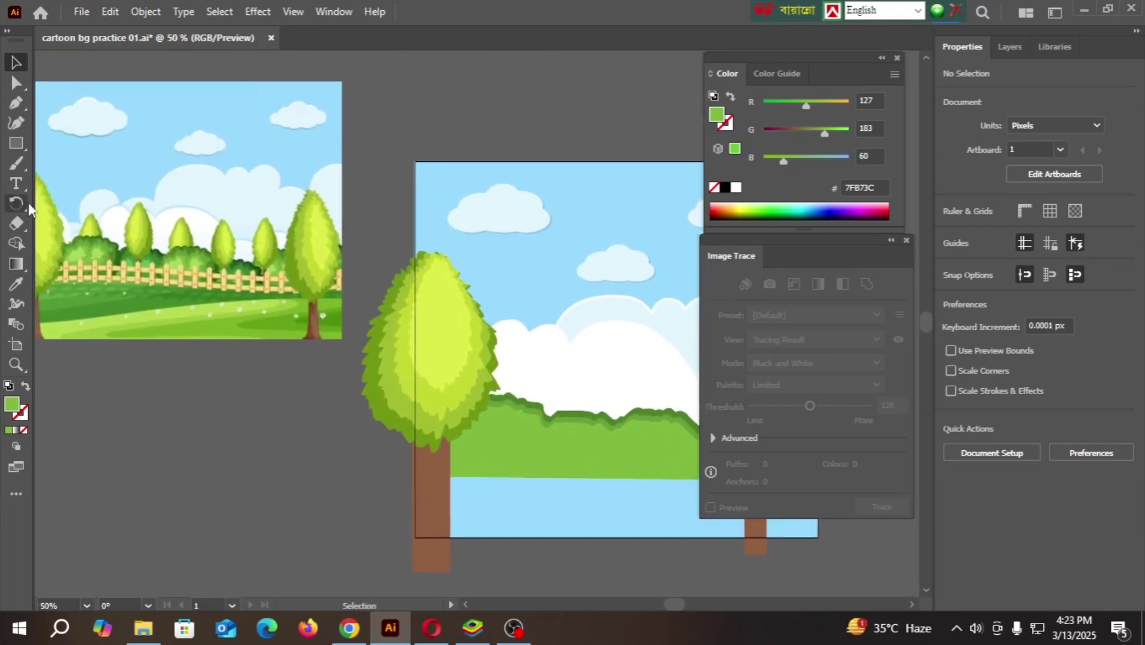
- Draw a closed leafy shape with rounded lobes, about 109 by 84 px, on the bush beside the large tree with the Pen tool
click(17, 103)
scroll(540, 419, down, 1)
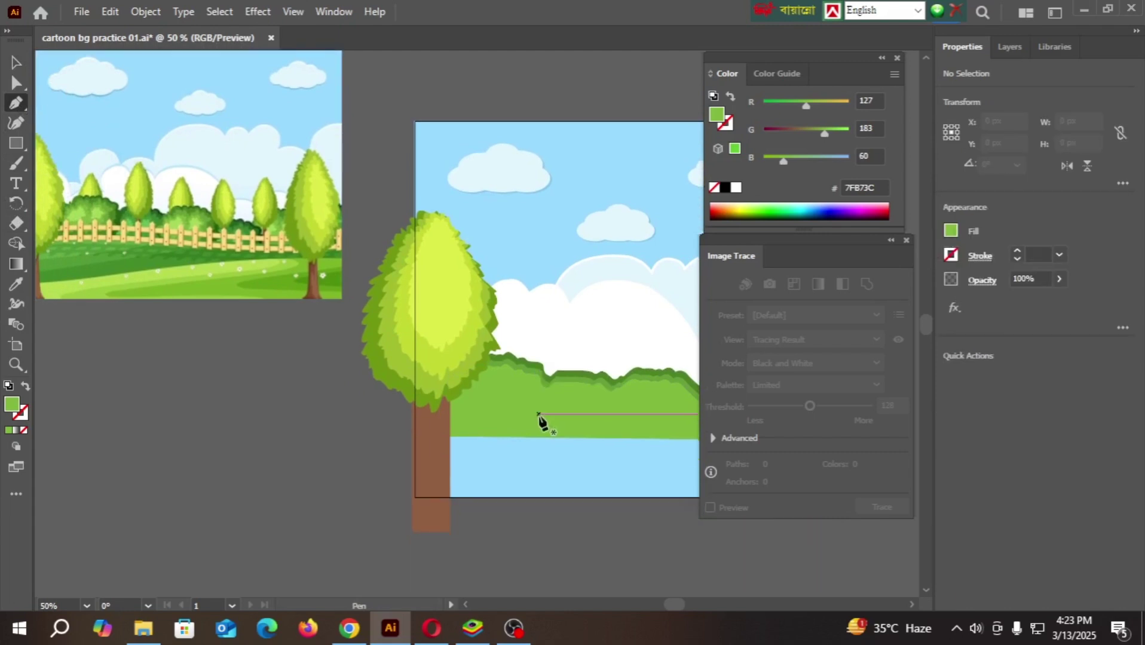
scroll(539, 420, up, 3)
drag(411, 361, 402, 387)
drag(392, 400, 445, 358)
key(Escape)
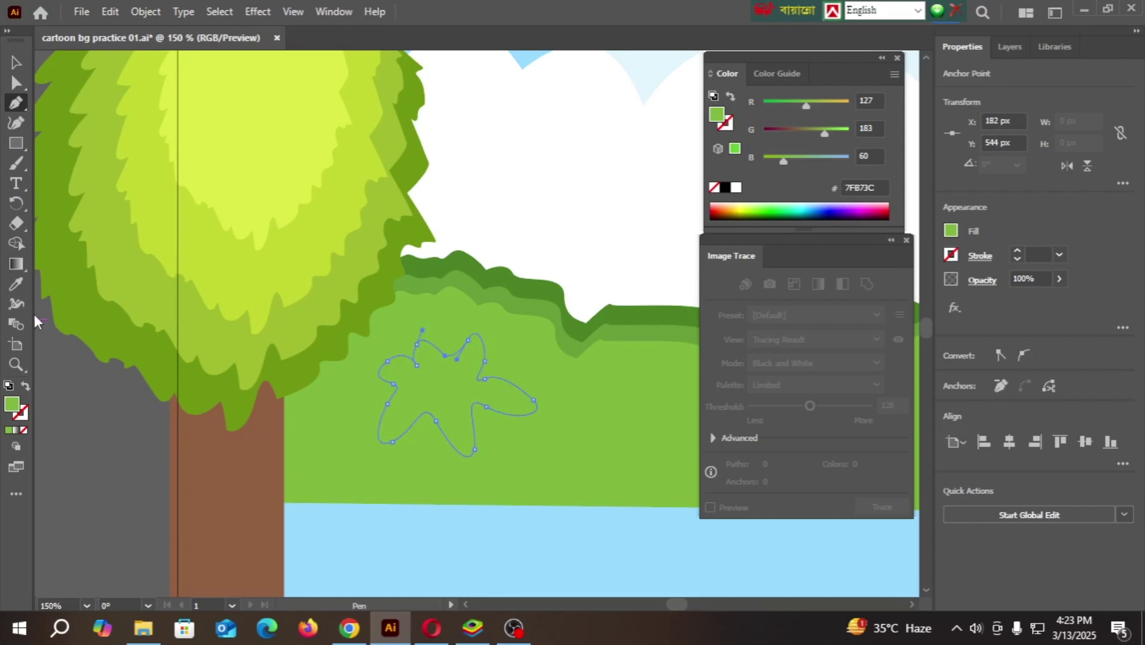
- Fill the leafy shape with yellow-green C1D632 sampled from the large tree's foliage
click(16, 284)
click(251, 149)
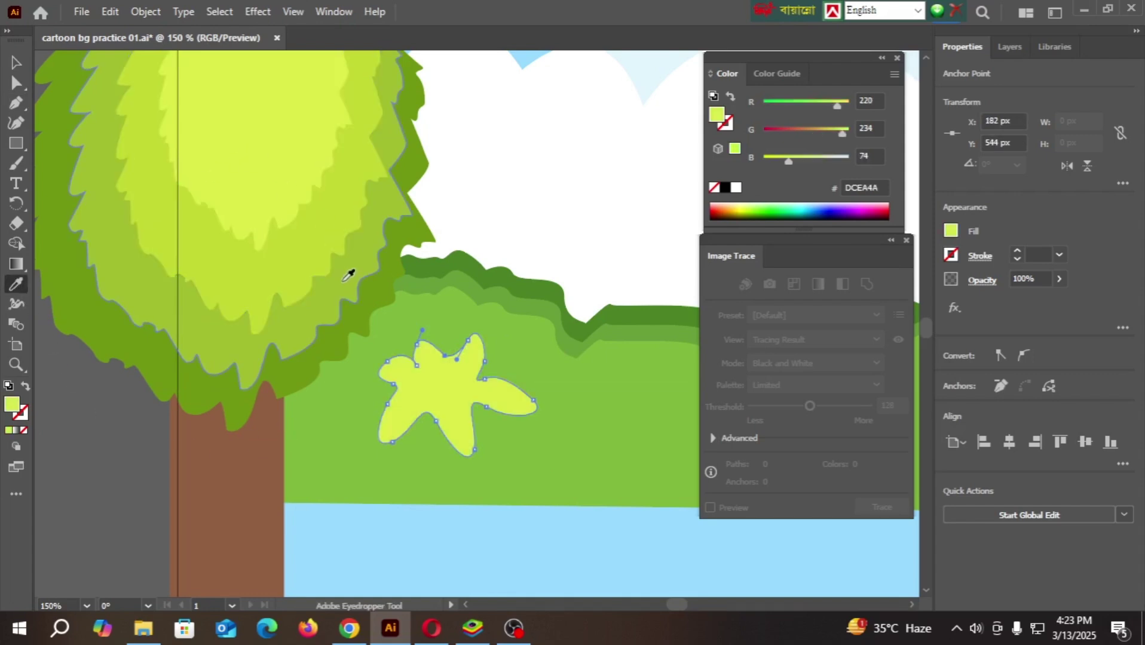
click(216, 268)
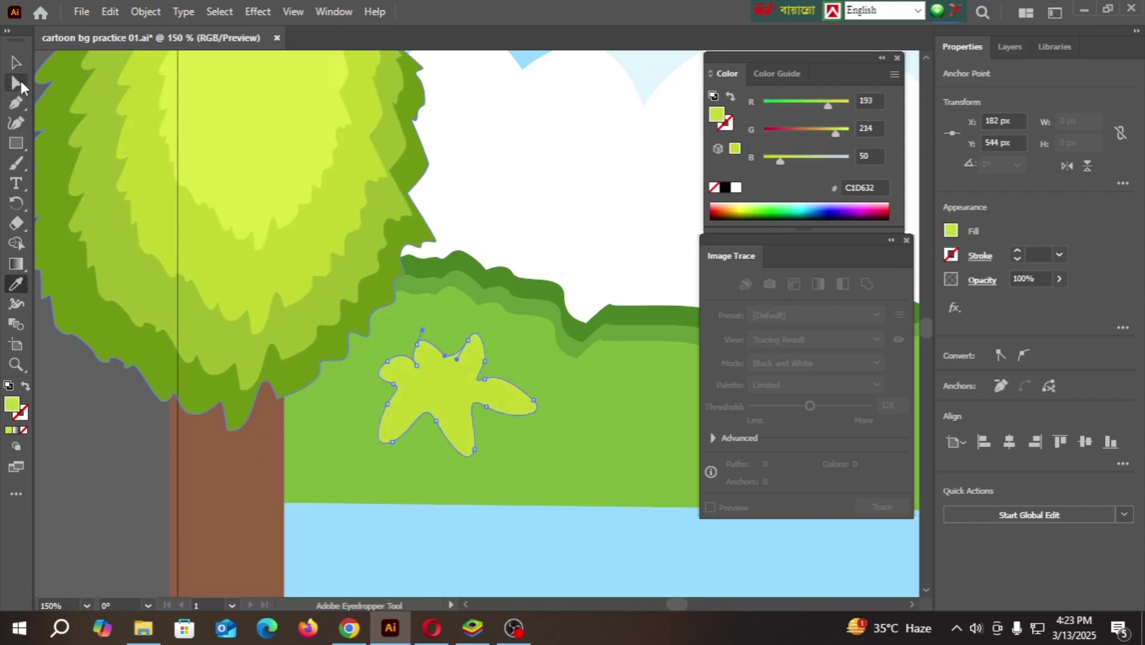
click(16, 63)
scroll(454, 394, down, 3)
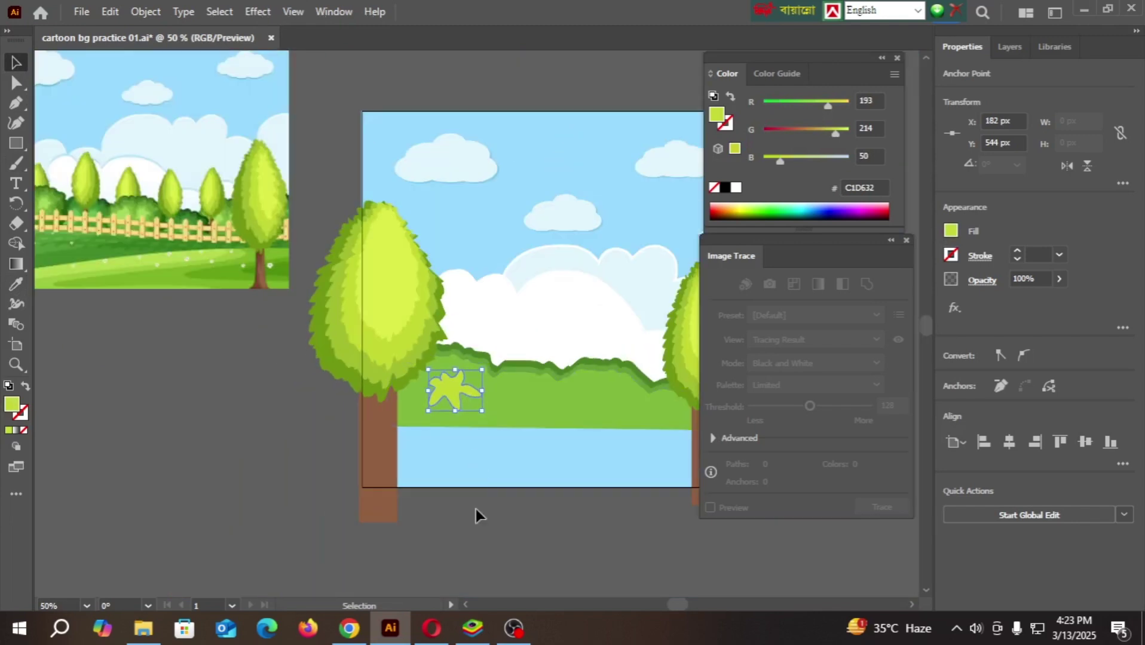
click(476, 507)
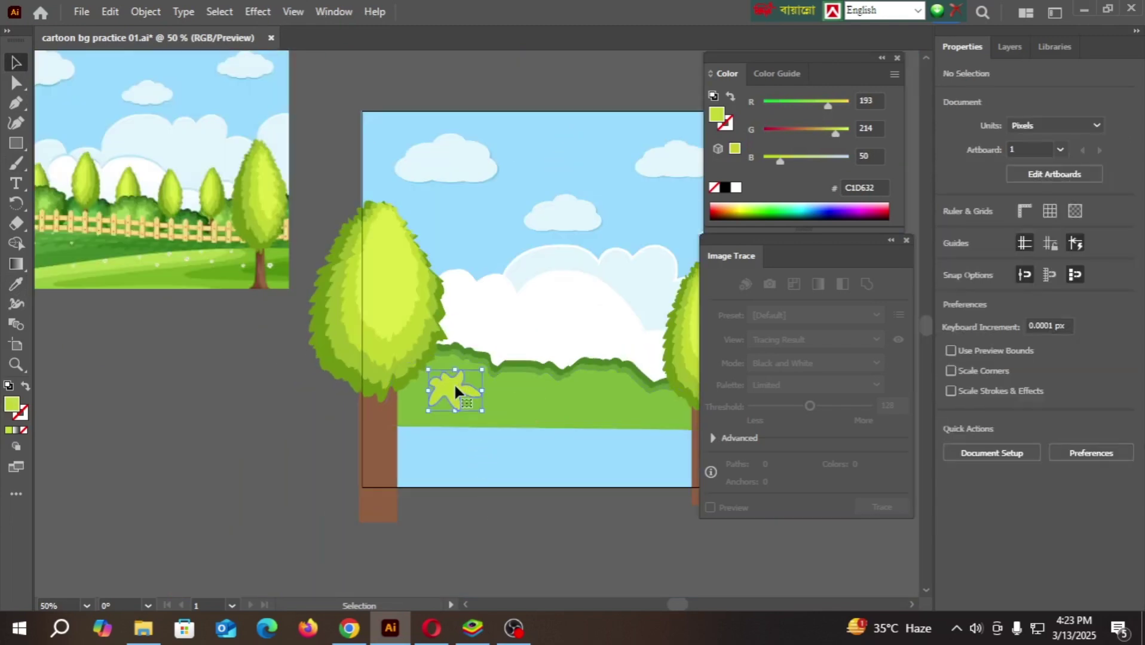
- Duplicate the yellow-green leafy shape and overlap the copies to form a fuller highlight cluster about 134 by 87 px on the bush
mouse_move(454, 388)
mouse_down()
mouse_move(460, 404)
mouse_move(437, 409)
mouse_move(436, 394)
mouse_up()
scroll(470, 451, up, 3)
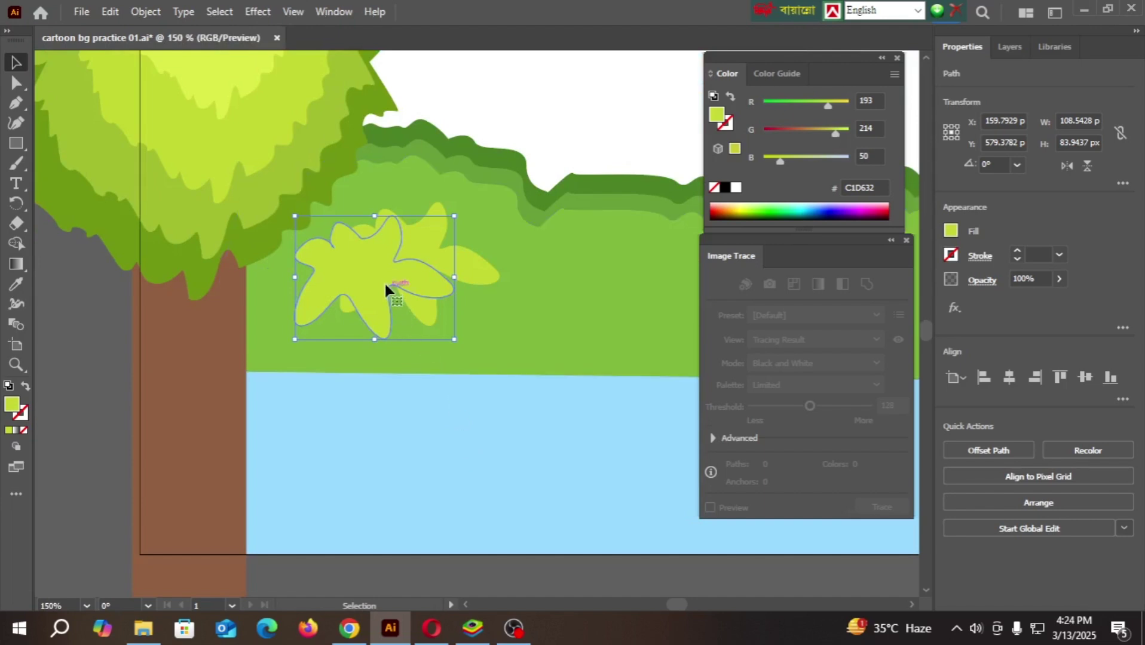
drag(386, 286, 461, 297)
drag(523, 345, 483, 318)
drag(429, 287, 446, 288)
click(420, 421)
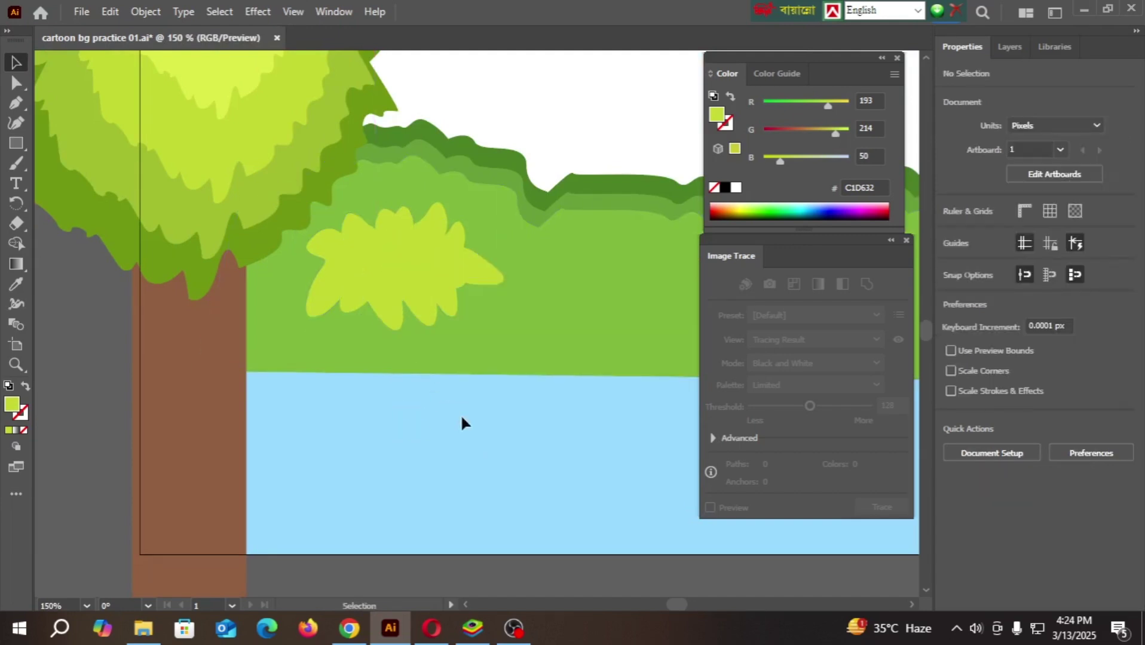
- Nudge the overlapping yellow-green leaf shapes together and unite them into one highlight cluster on the bush beside the large tree
click(337, 287)
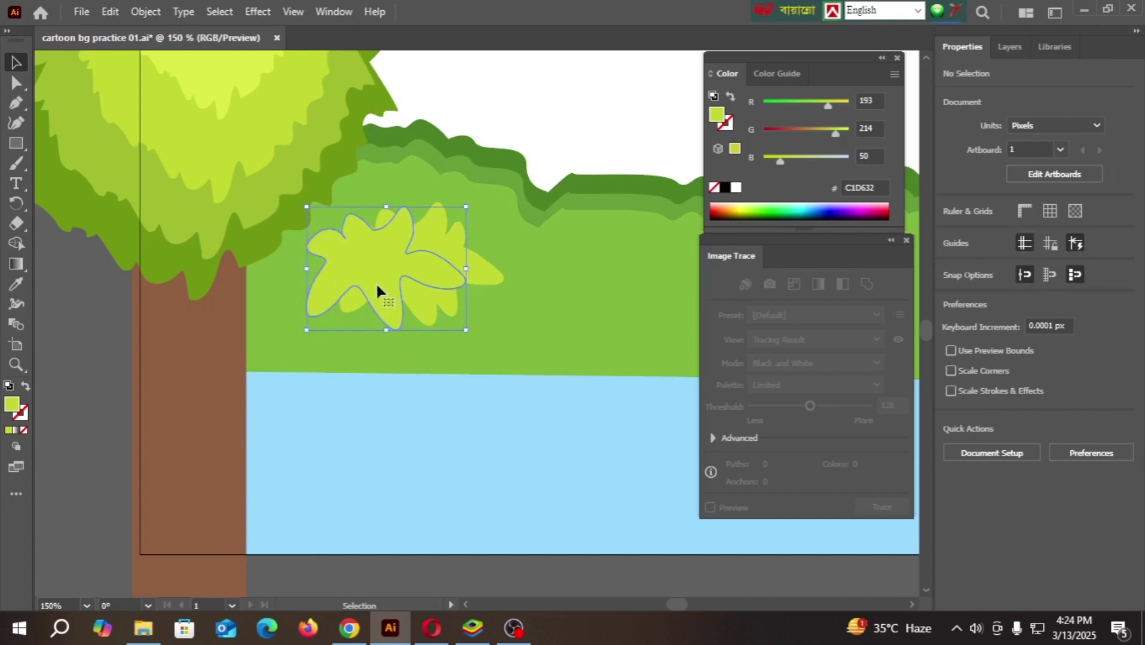
shift+click(435, 230)
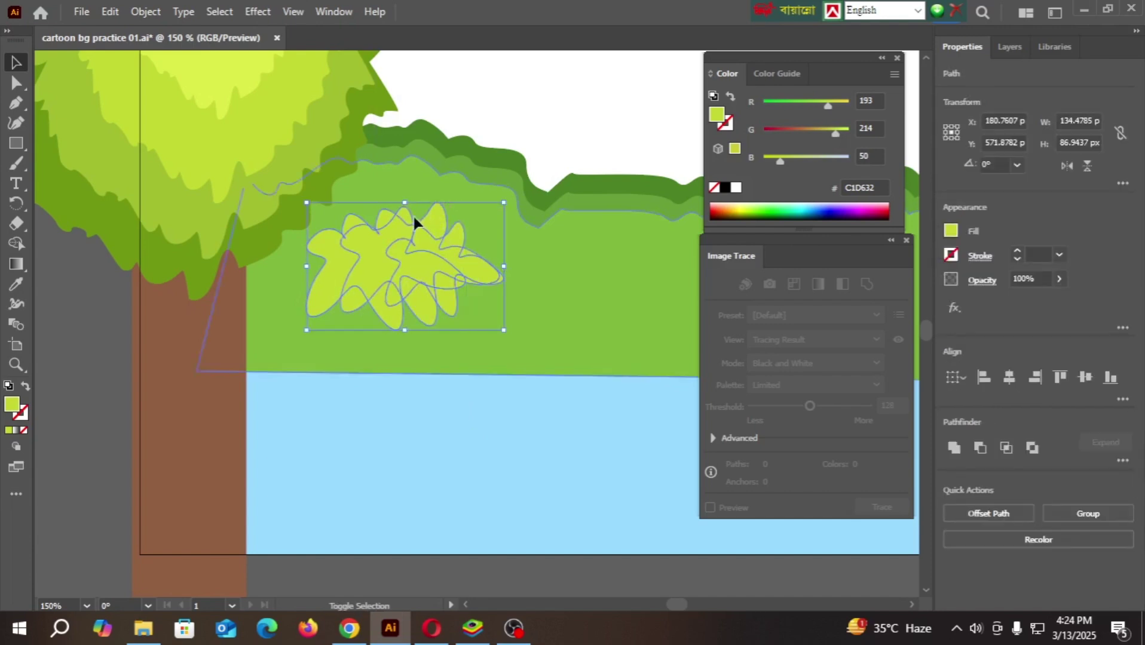
click(960, 447)
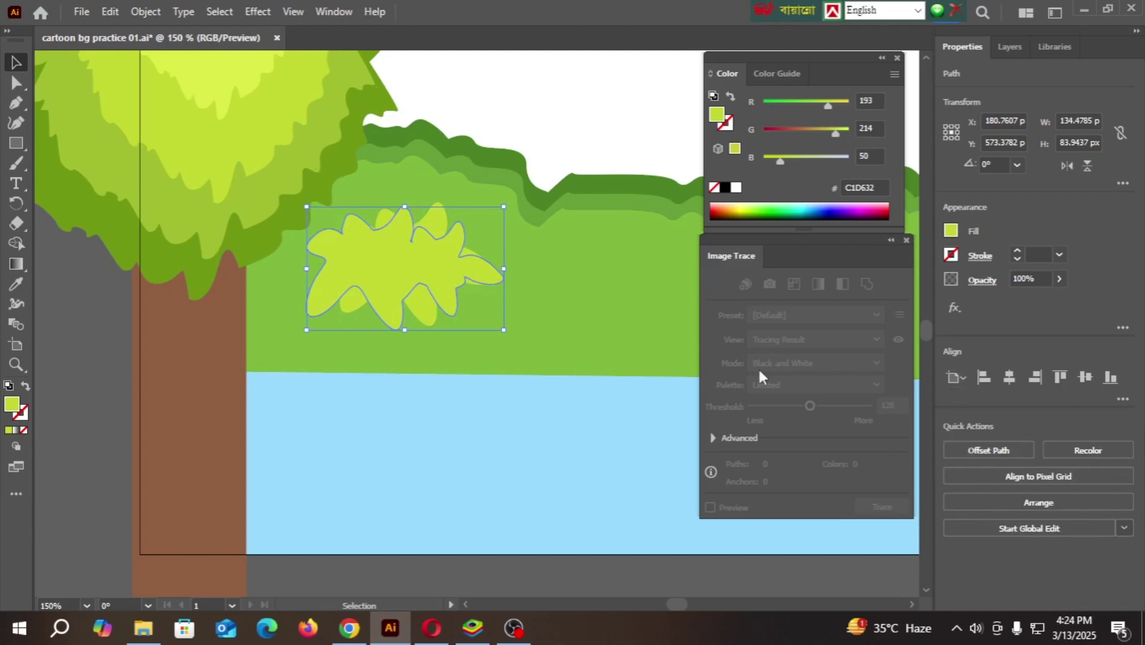
click(404, 465)
mouse_move(371, 286)
mouse_down()
mouse_move(405, 353)
mouse_move(390, 371)
mouse_move(374, 307)
mouse_move(382, 280)
mouse_move(367, 266)
mouse_up()
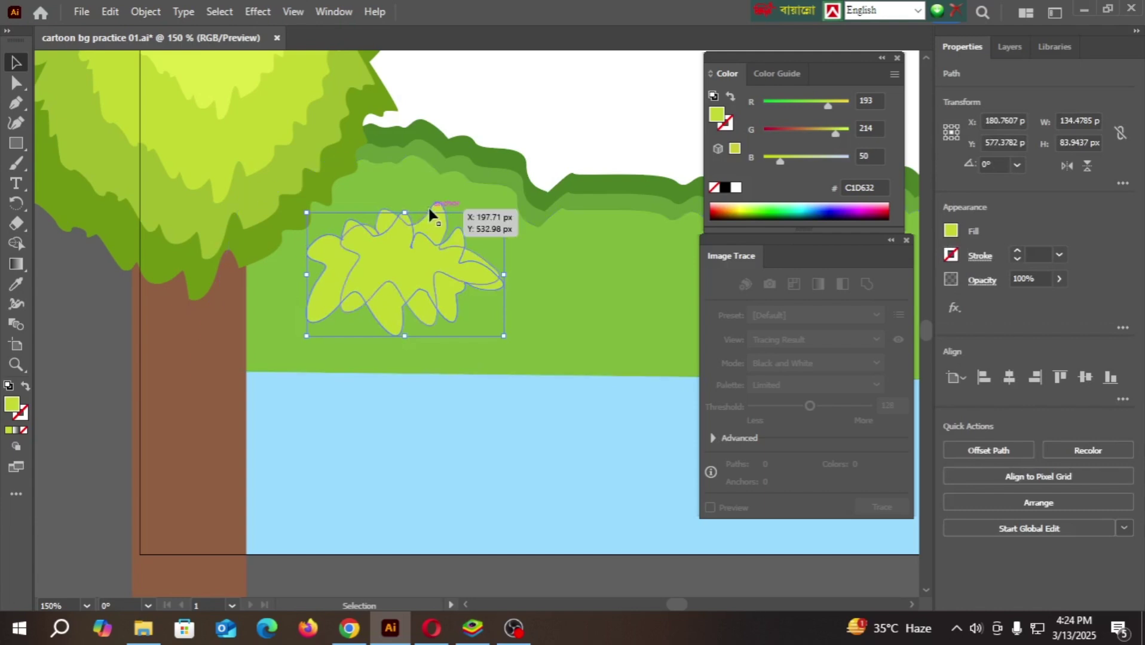
click(430, 209)
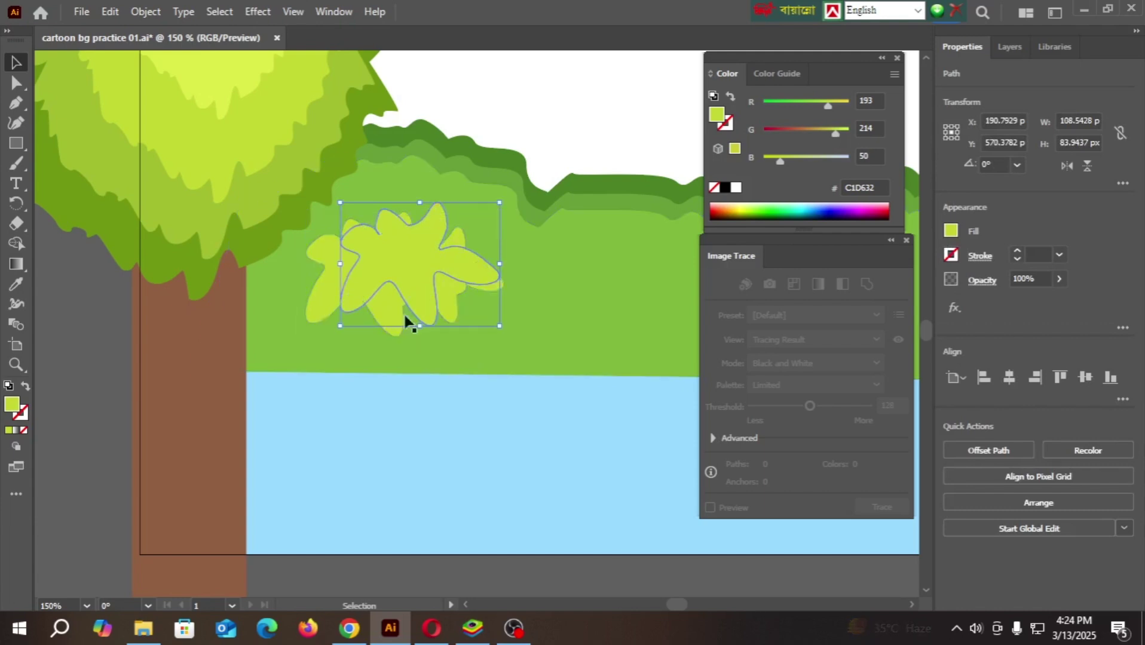
shift+click(321, 279)
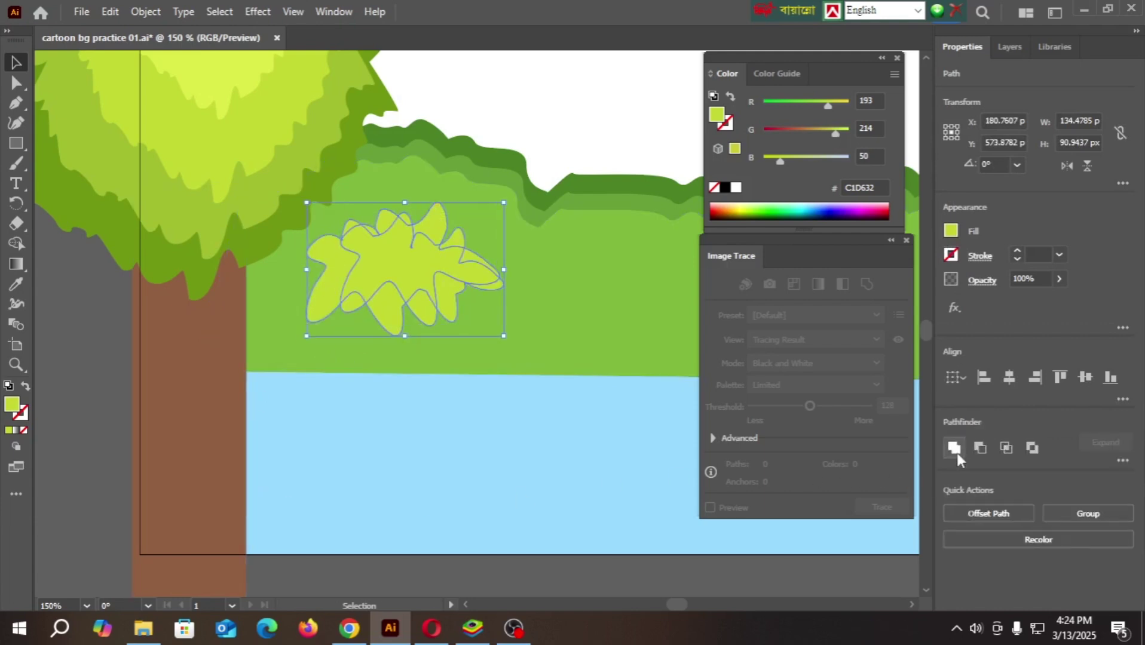
click(954, 449)
click(466, 478)
- Duplicate the leaf highlight cluster, scale the copy down to about 88 by 60 px, and place it farther right on the bush
scroll(333, 436, down, 3)
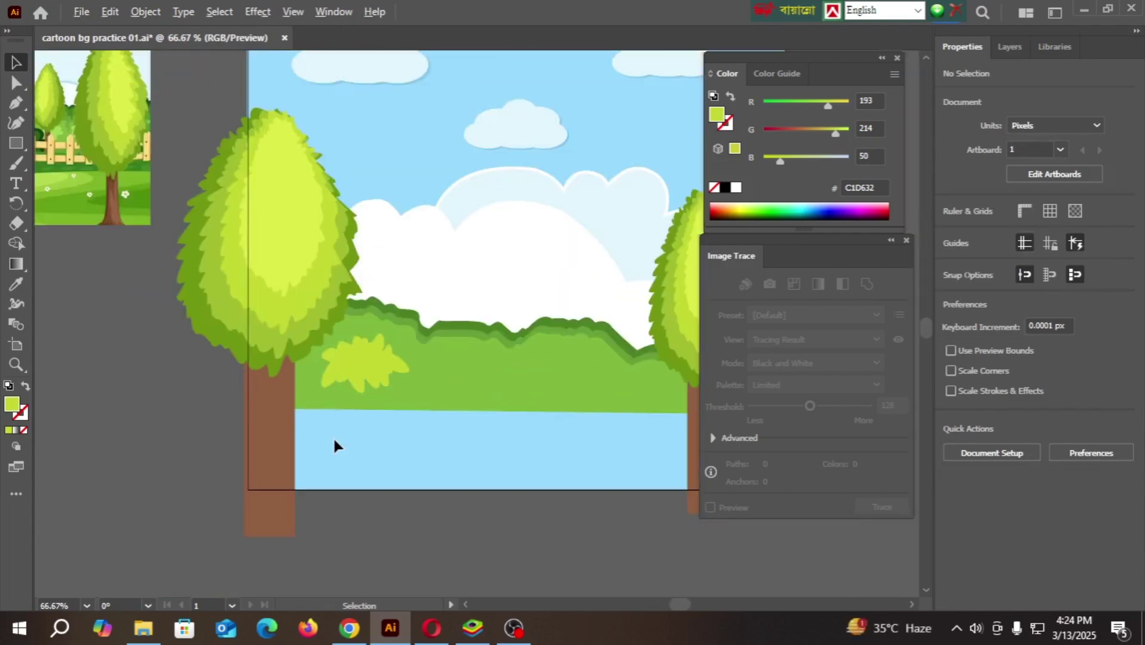
drag(353, 388, 437, 388)
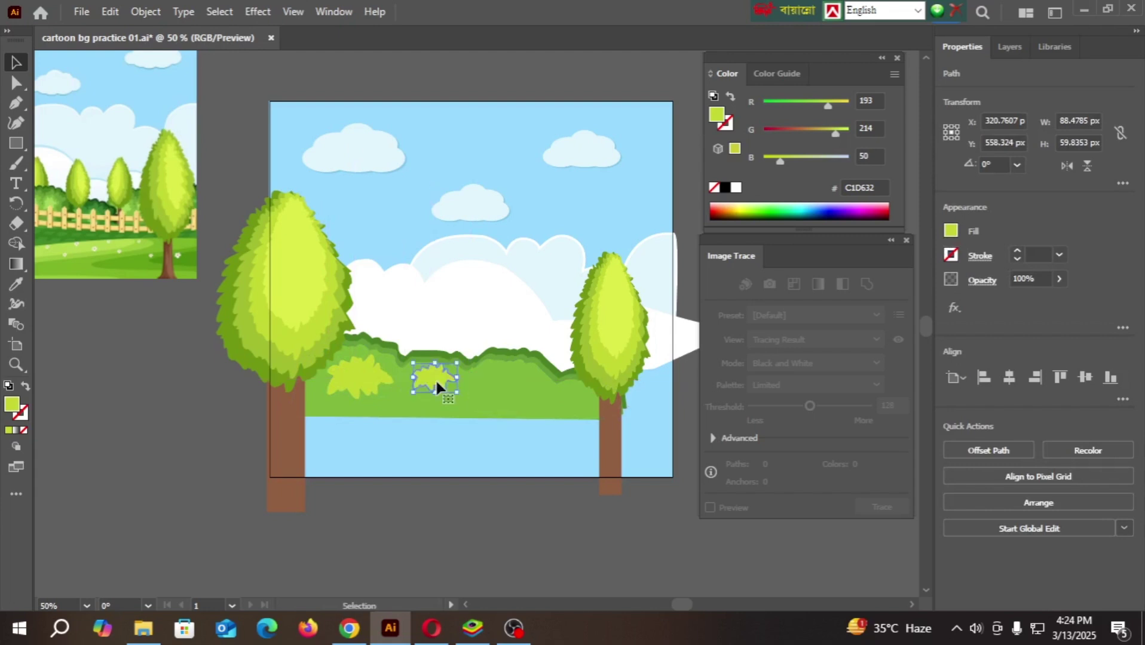
click(443, 449)
- Duplicate the layered bush shapes without the clouds or leaf clusters, and place the copy behind the right tree, extending past the artboard's right edge
scroll(430, 430, down, 2)
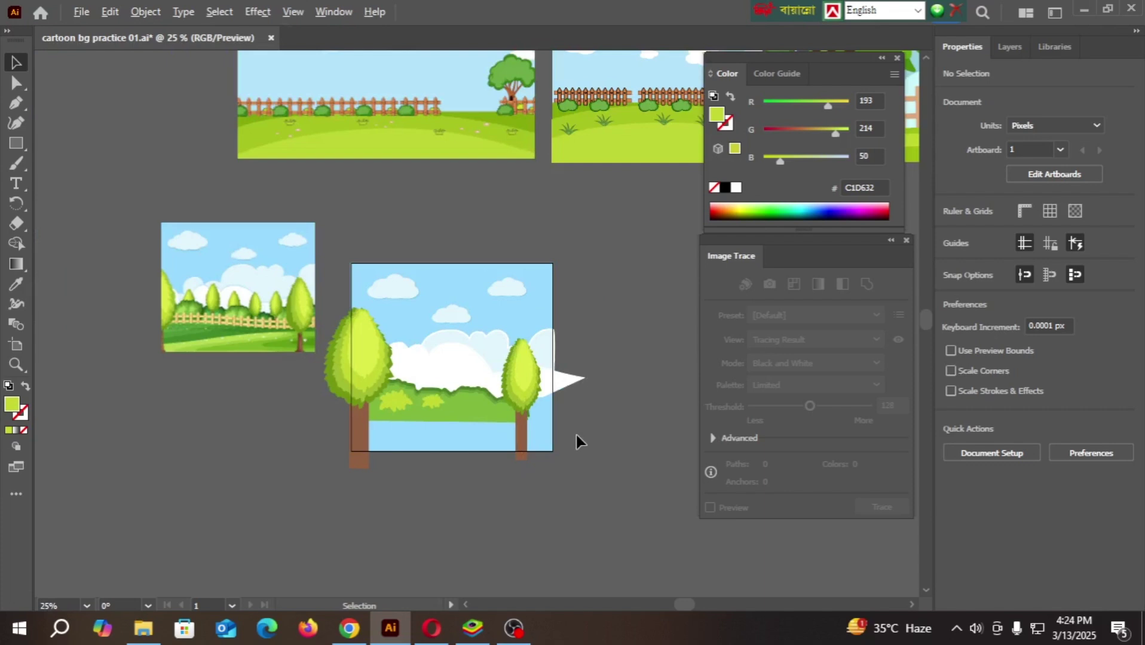
scroll(576, 434, up, 1)
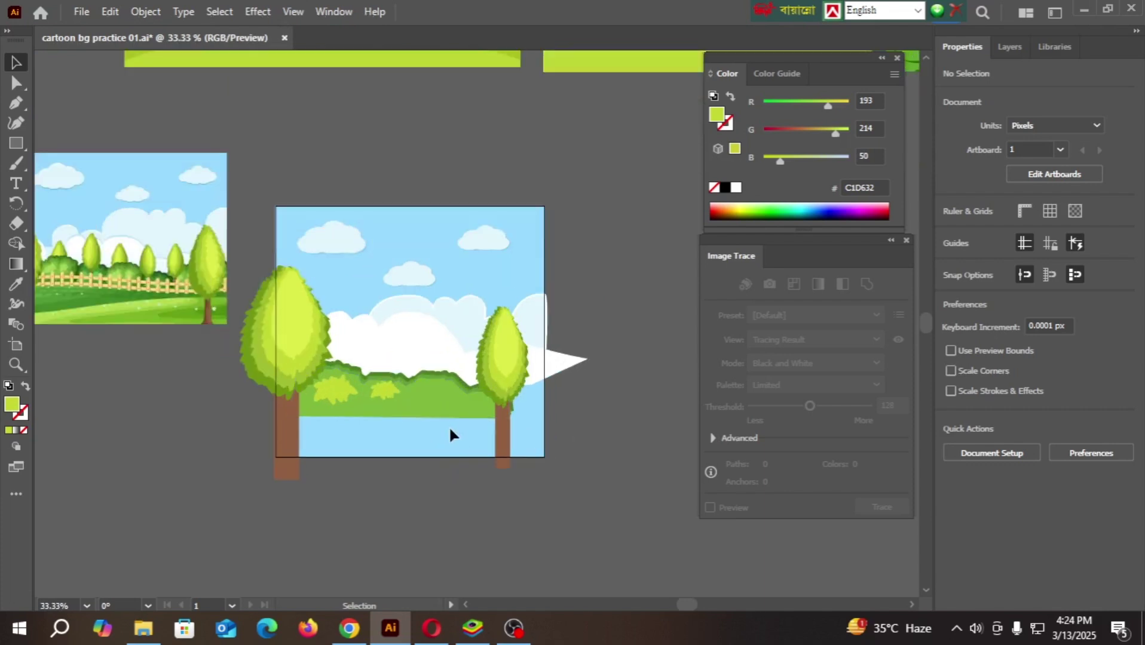
drag(437, 378, 440, 426)
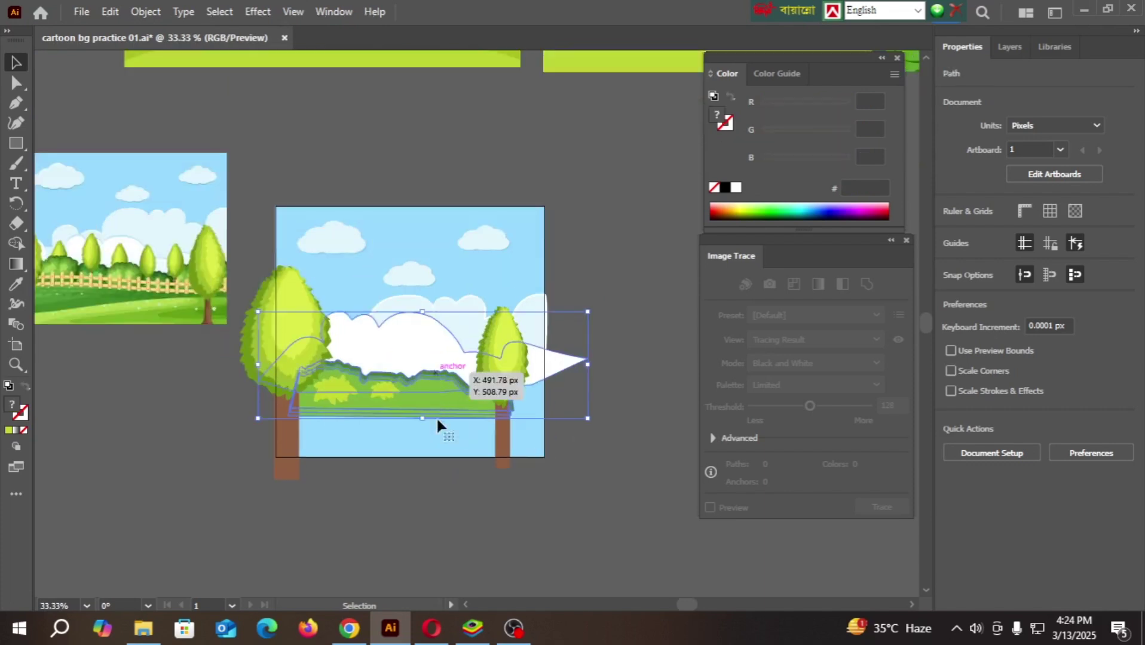
key(ctrl+z)
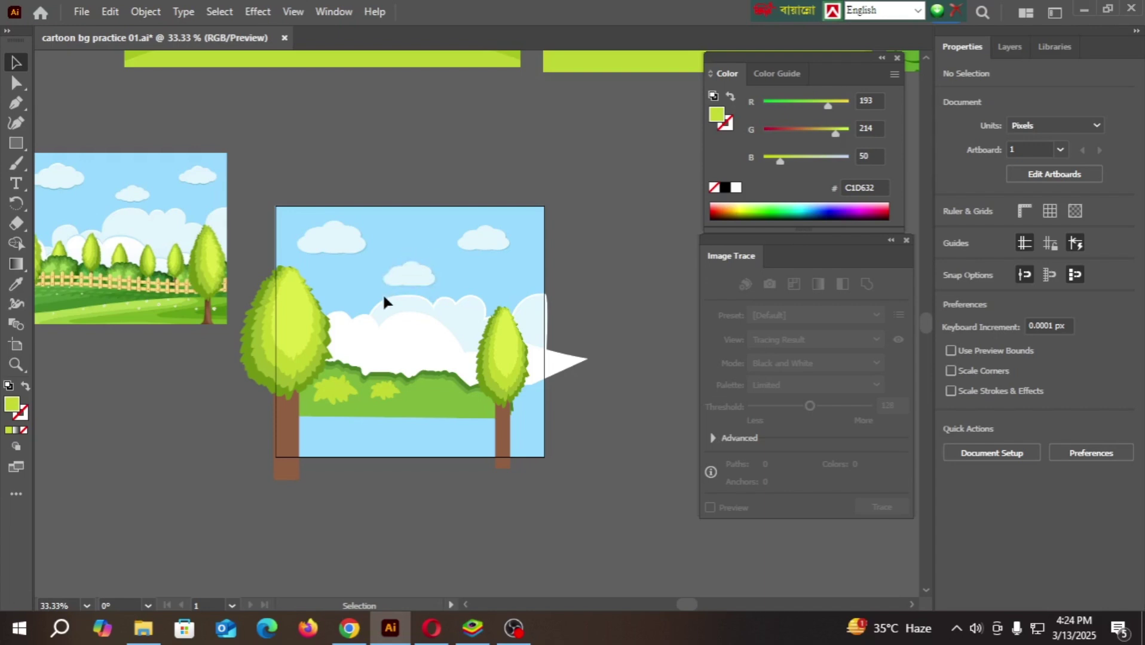
click(407, 298)
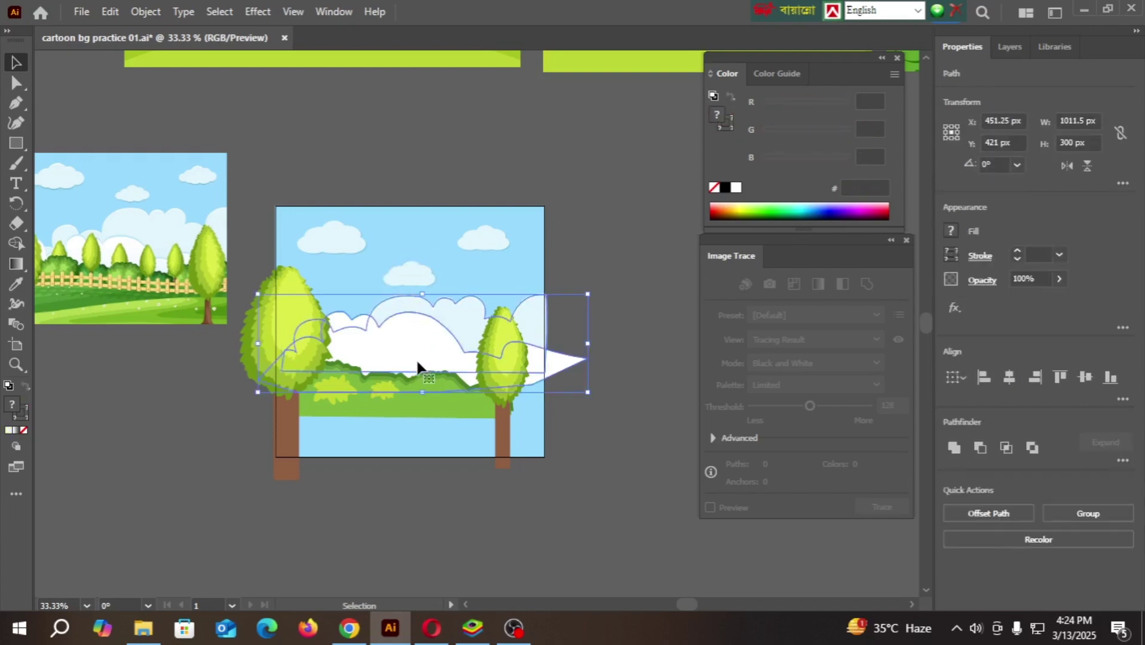
key(a)
key(ctrl+shift+a)
key(v)
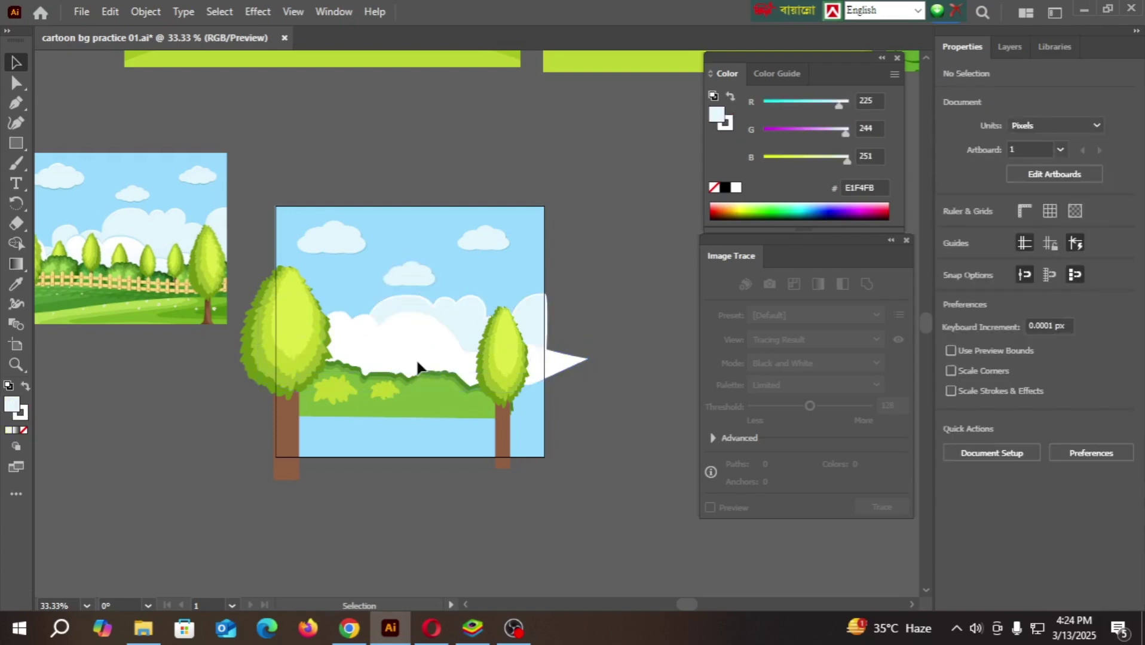
click(334, 370)
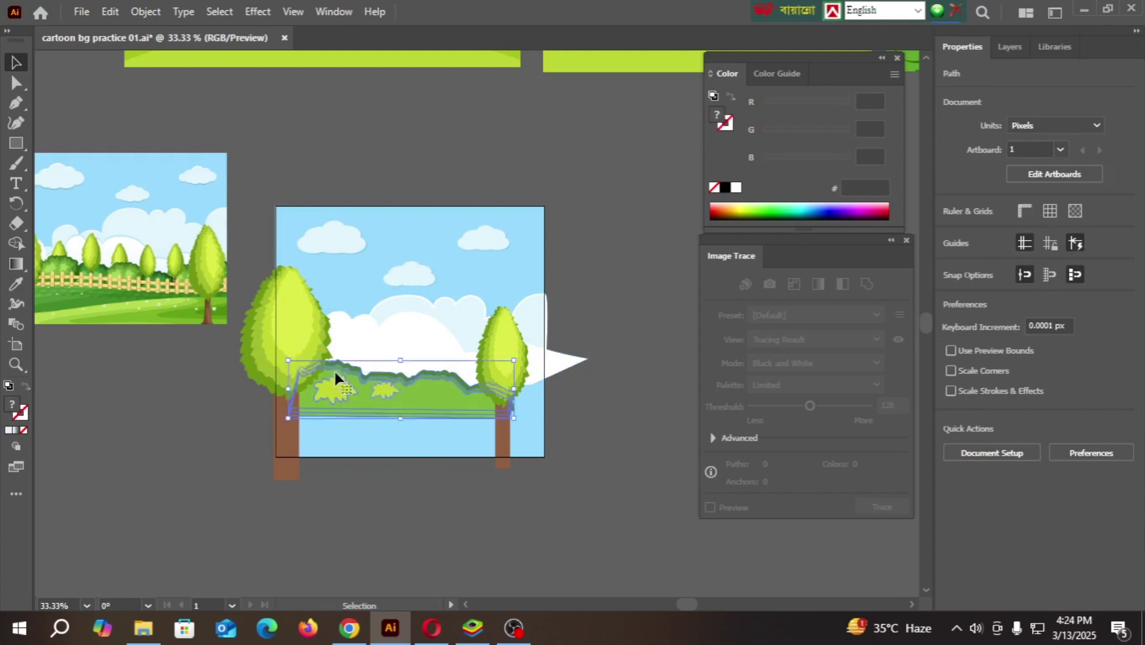
click(406, 433)
click(431, 418)
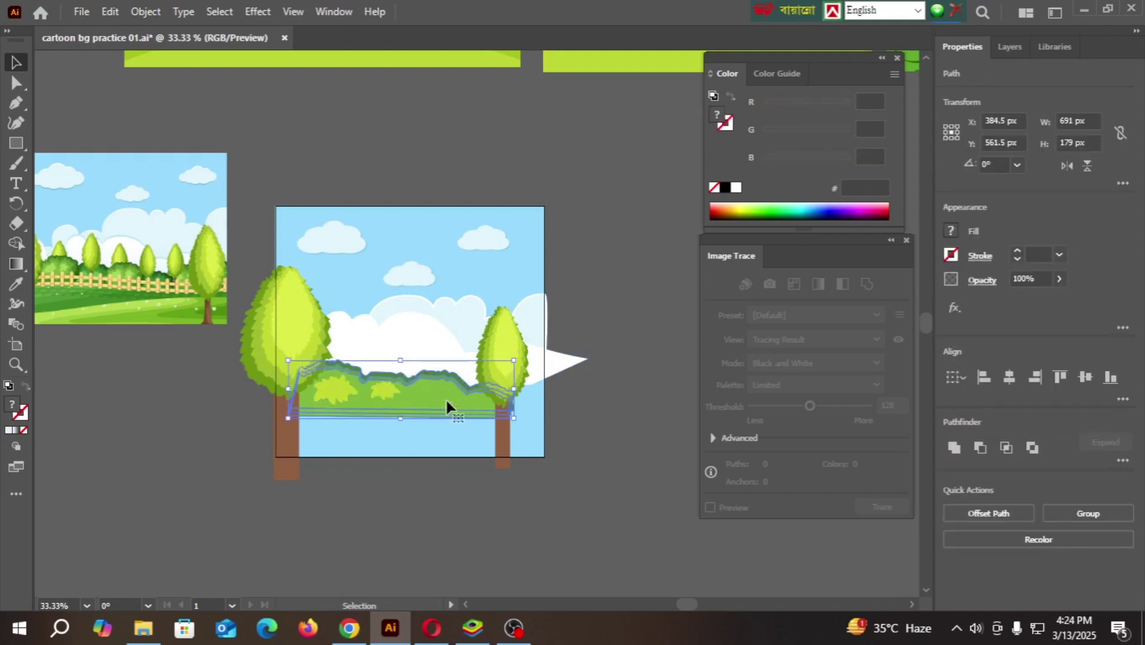
drag(447, 404, 652, 406)
click(559, 504)
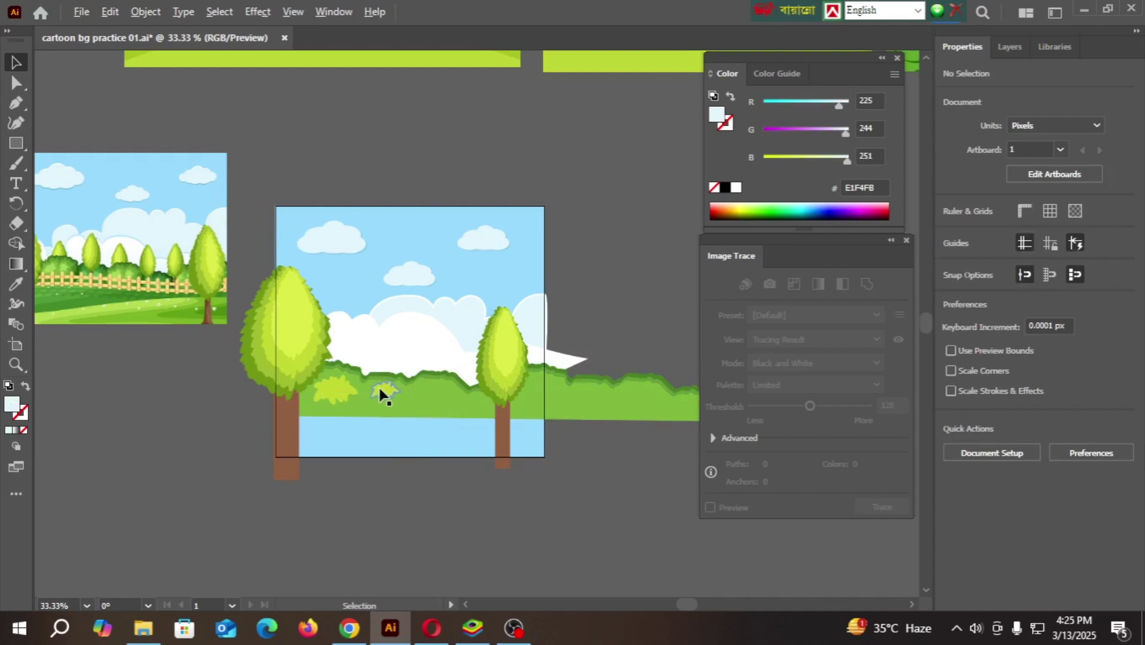
- Copy the small leaf cluster along the bush between the trees, and place another copy enlarged to about 243 by 165 px on the bush extension
drag(377, 387, 428, 397)
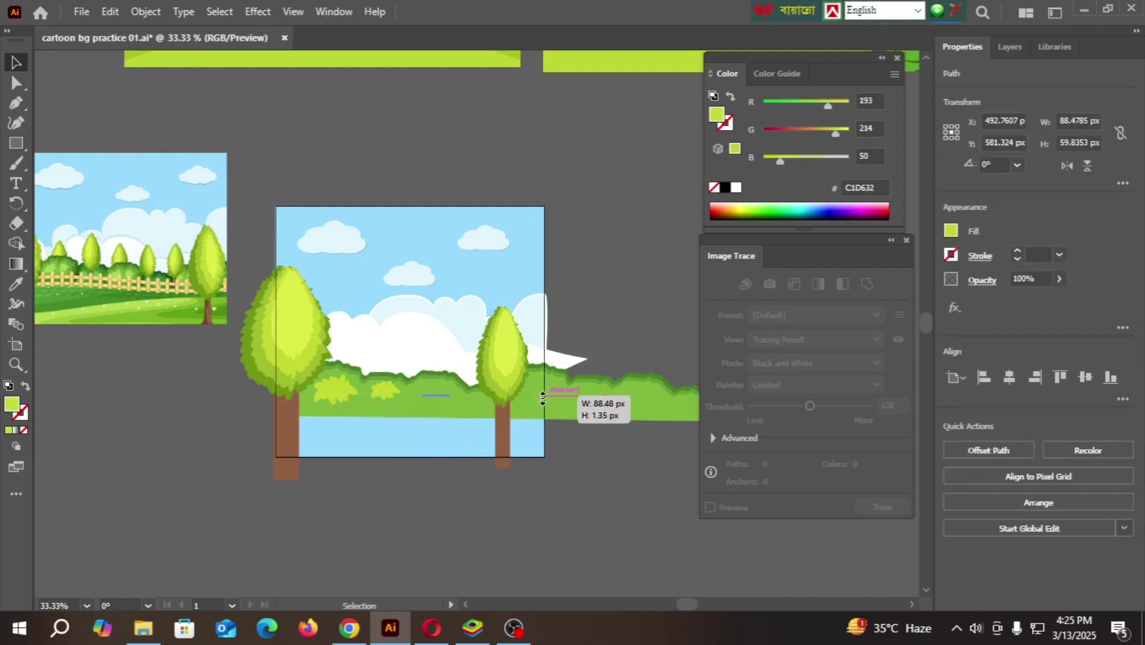
drag(432, 399, 594, 440)
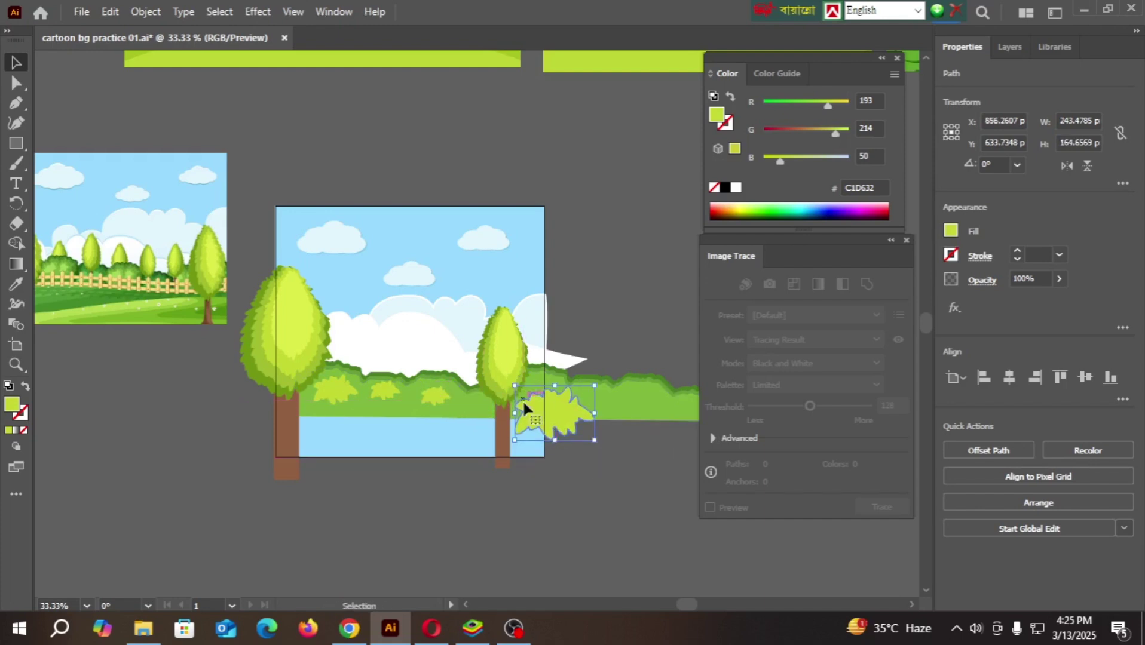
drag(548, 405, 558, 386)
click(582, 454)
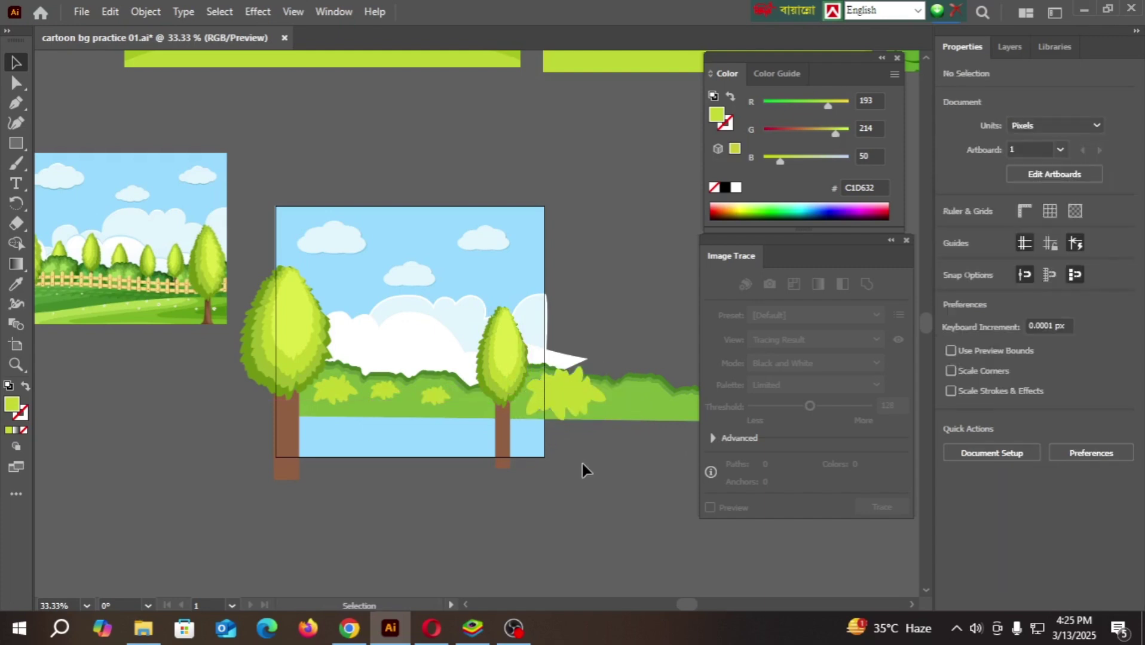
- Examine the fence and grass in the reference landscape, and look through the other reference scenes for a usable fence
scroll(157, 357, down, 1)
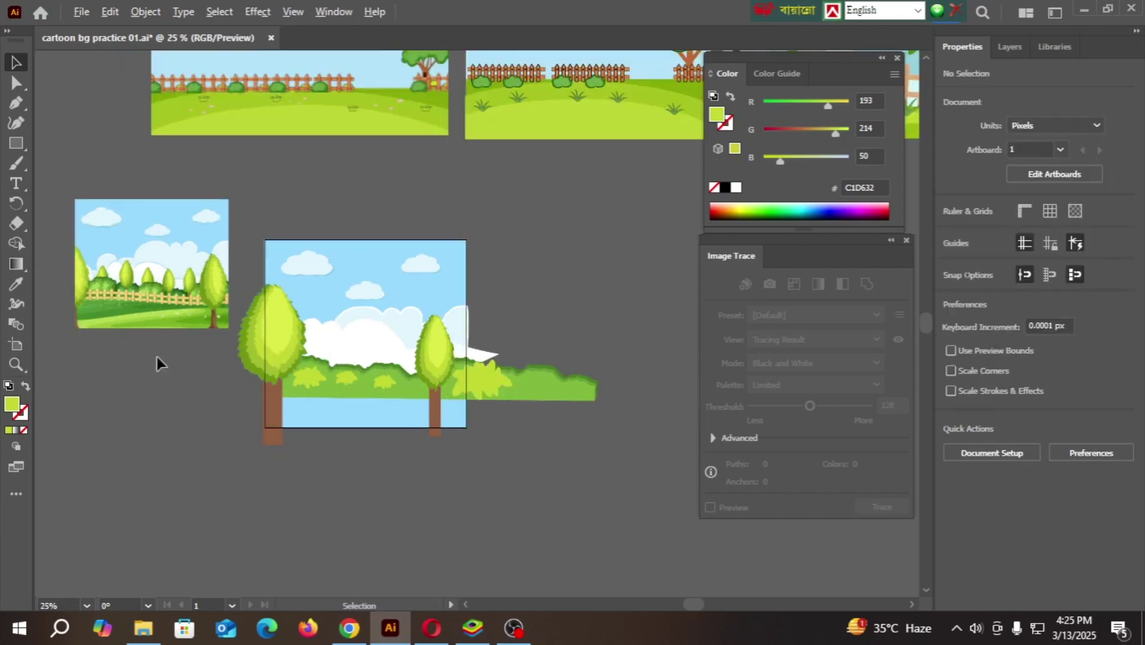
scroll(83, 308, up, 3)
scroll(132, 288, up, 1)
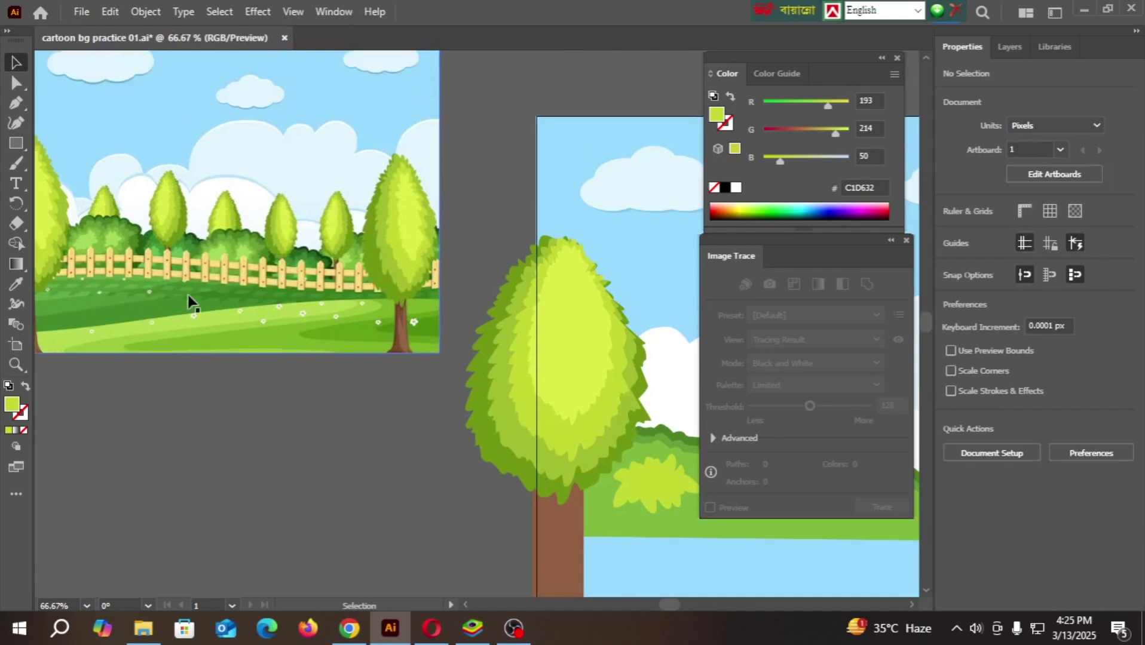
scroll(90, 292, up, 1)
scroll(460, 305, down, 2)
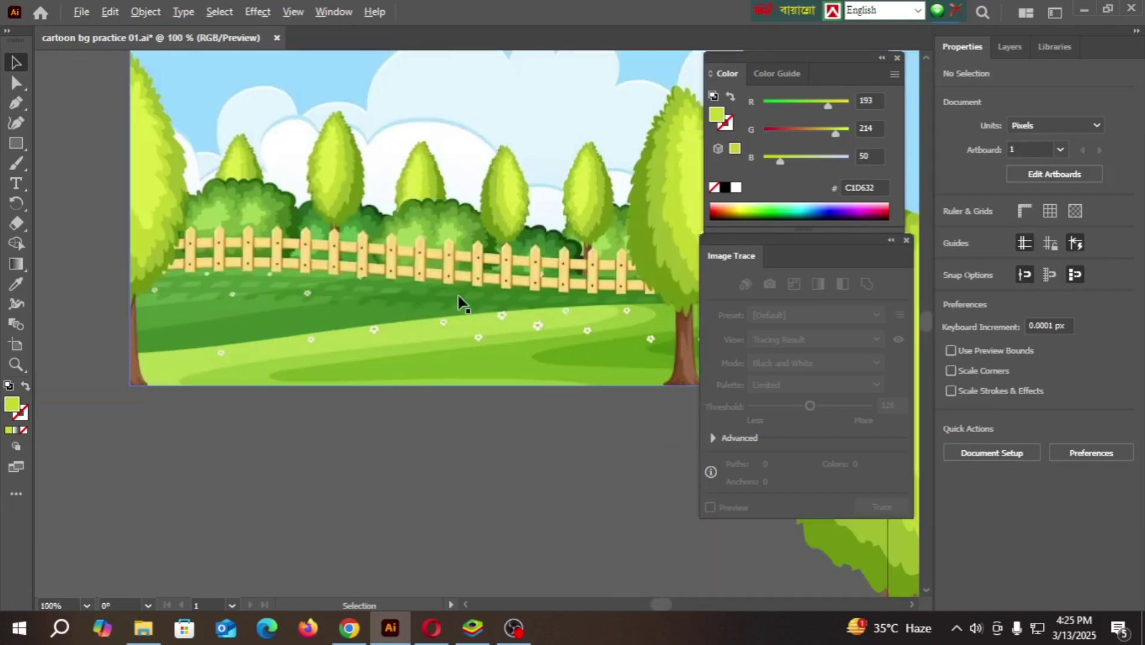
drag(531, 434, 346, 429)
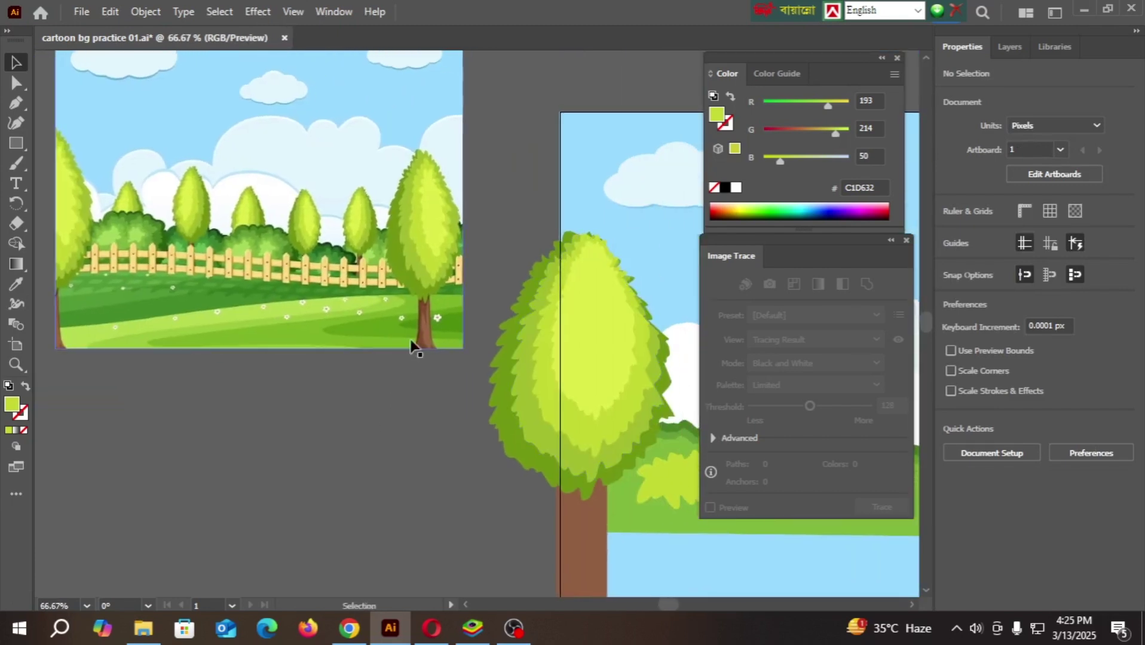
scroll(106, 346, down, 3)
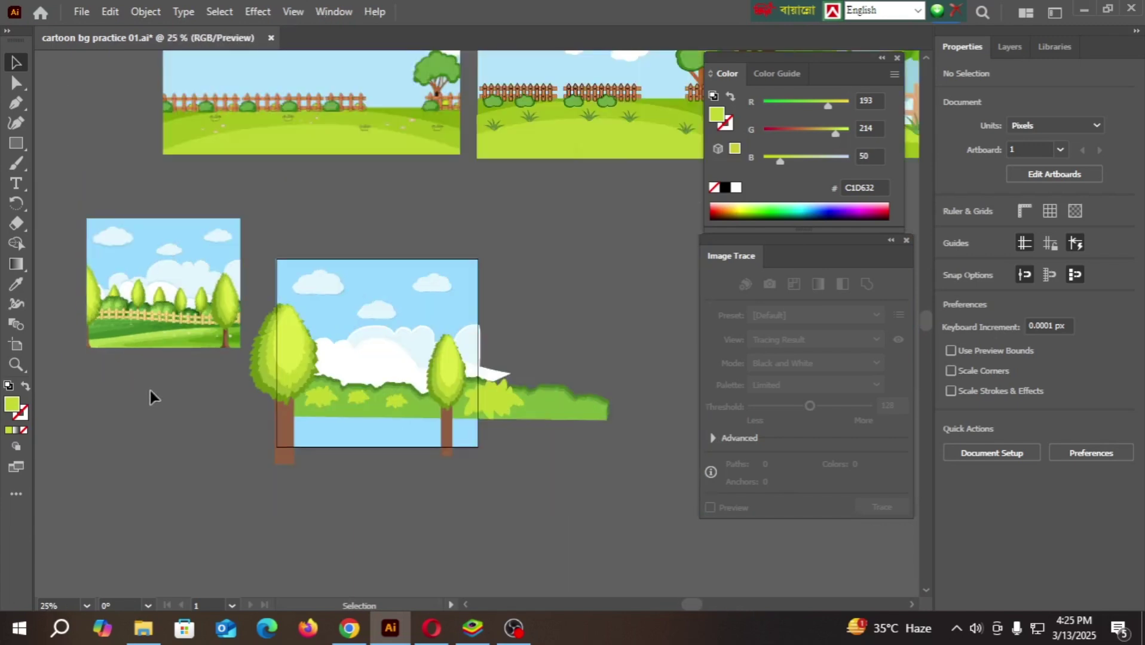
scroll(247, 433, up, 1)
scroll(314, 409, up, 4)
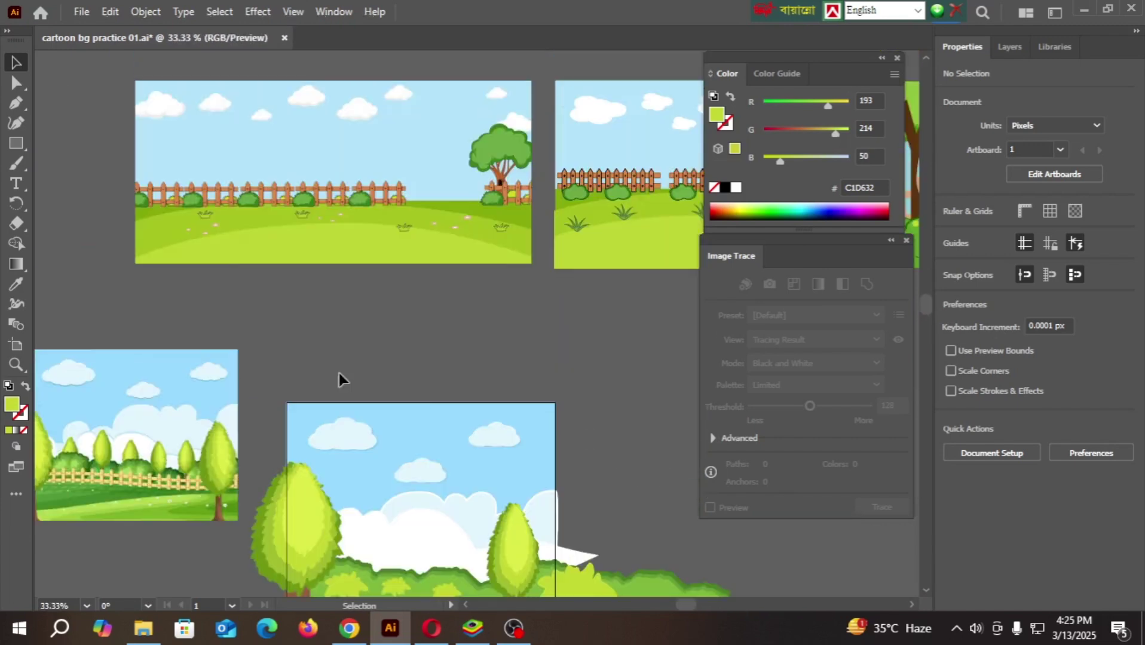
scroll(466, 326, down, 2)
drag(630, 340, 418, 327)
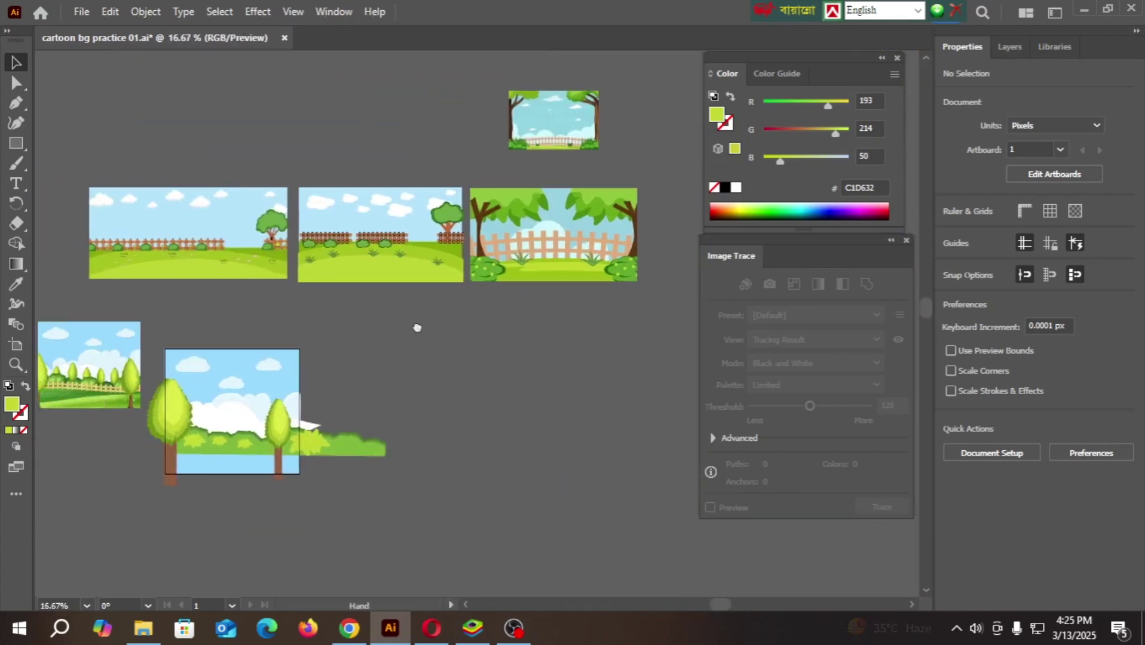
- Release the clipping mask on the reference scene with the arched picket fence
click(548, 247)
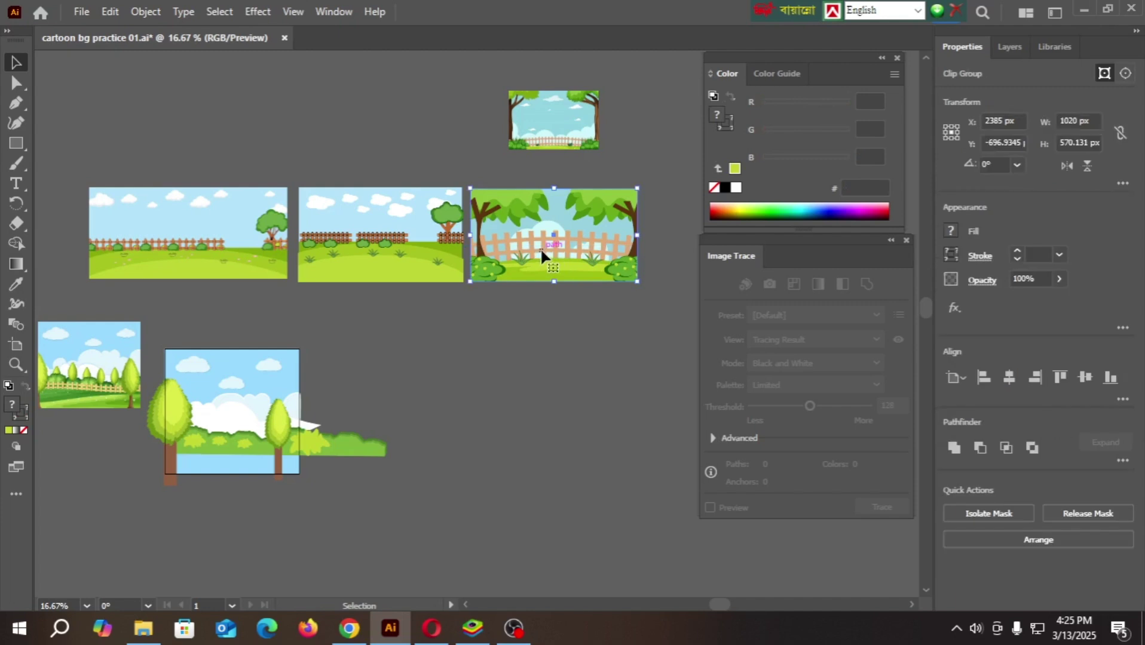
right_click(543, 242)
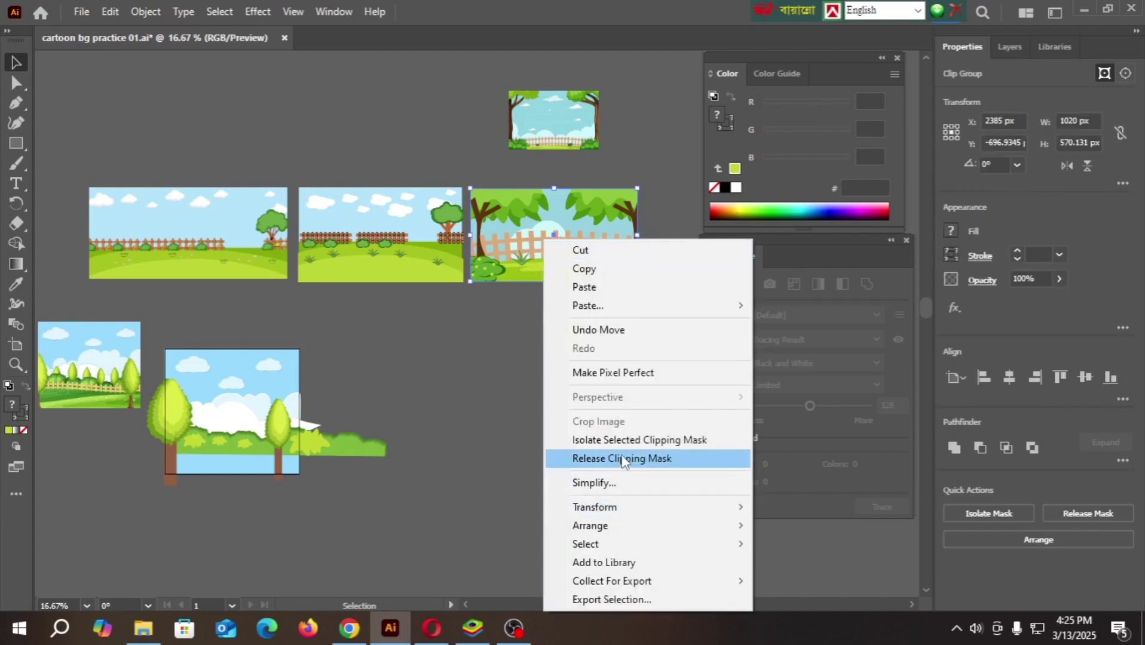
click(624, 459)
click(520, 388)
- Move the picket fence group out of the reference scene to the empty canvas to the right of the artboard
click(560, 238)
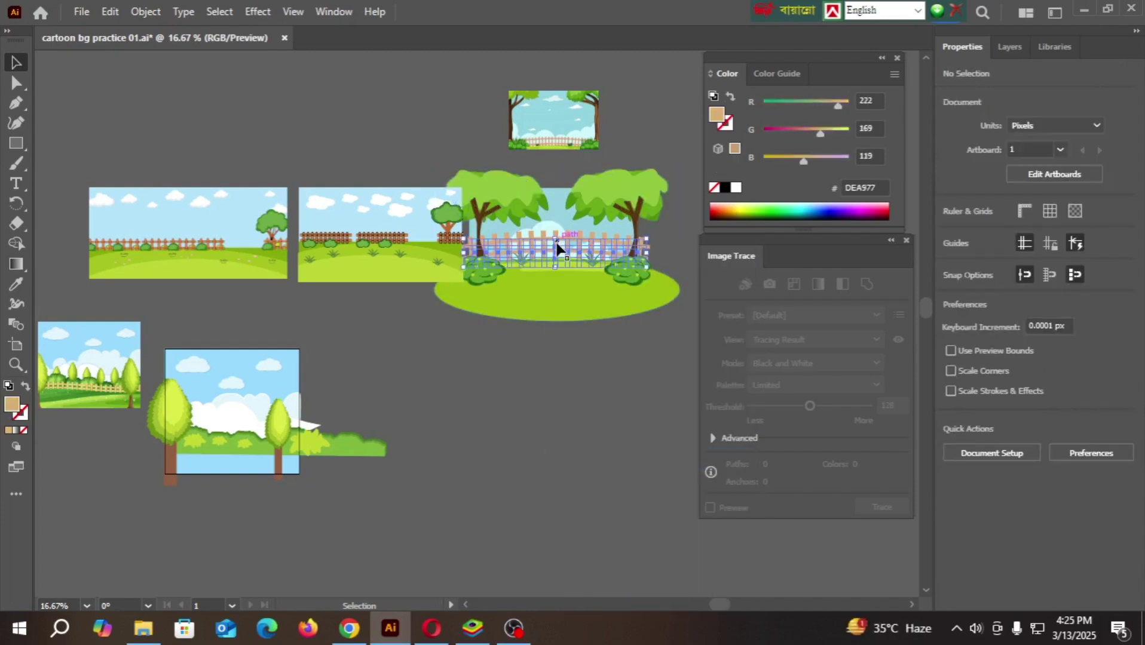
drag(557, 239, 524, 427)
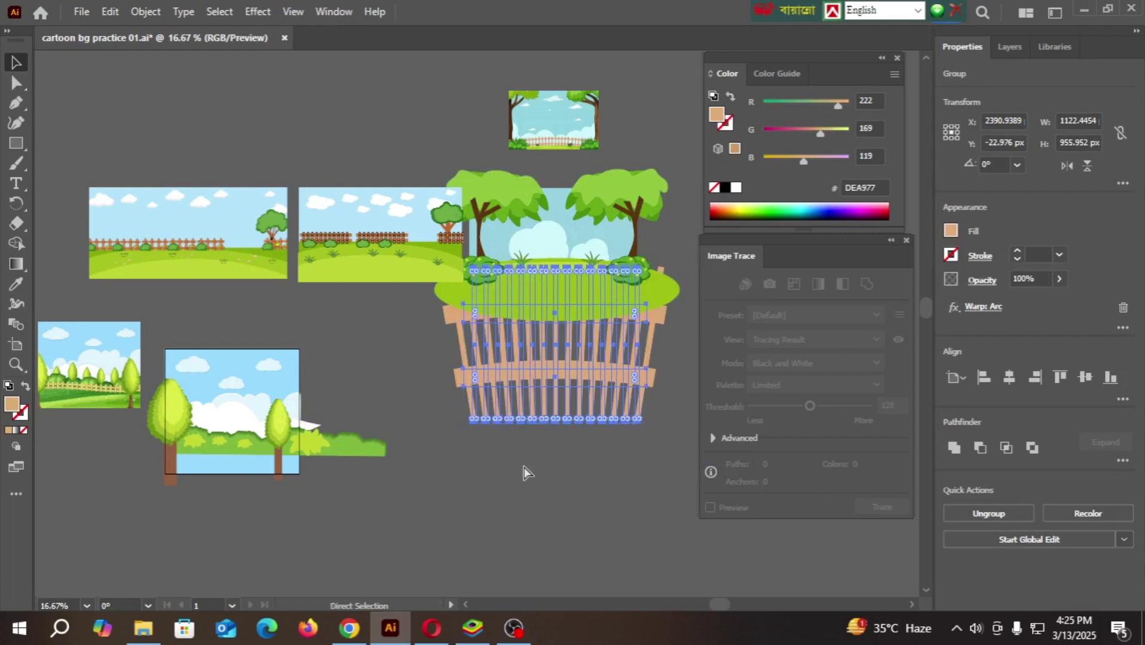
key(ctrl+z)
drag(560, 253, 415, 387)
- Straighten the arched picket fence by applying an Arc warp effect with a horizontal bend of -11%
scroll(392, 457, up, 1)
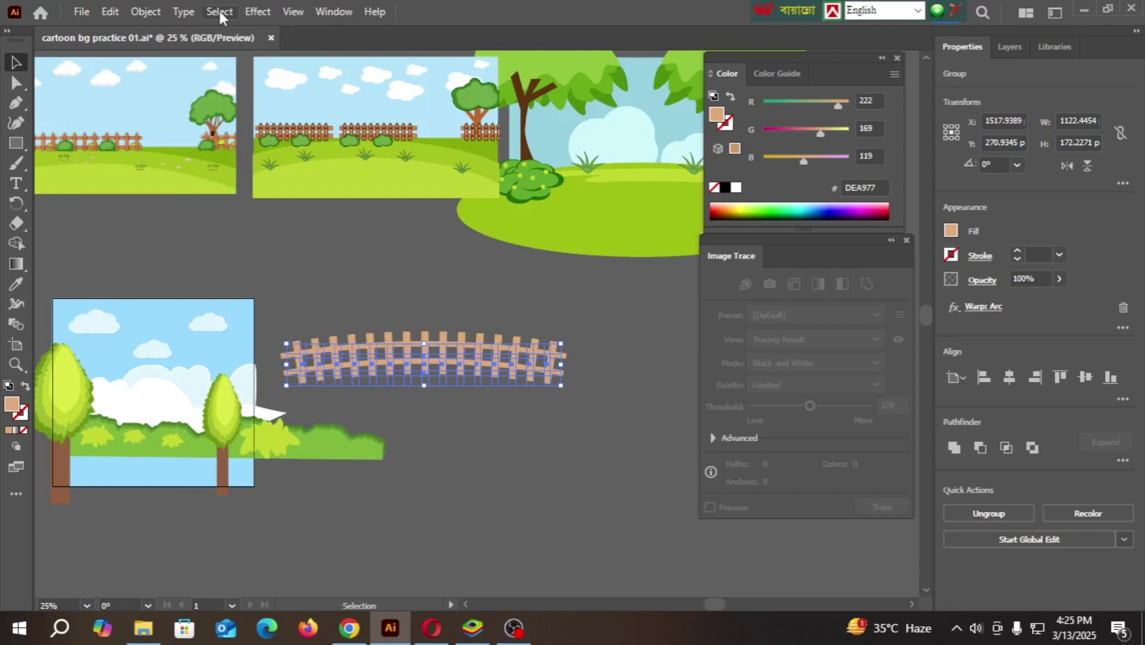
click(257, 12)
mouse_move(315, 233)
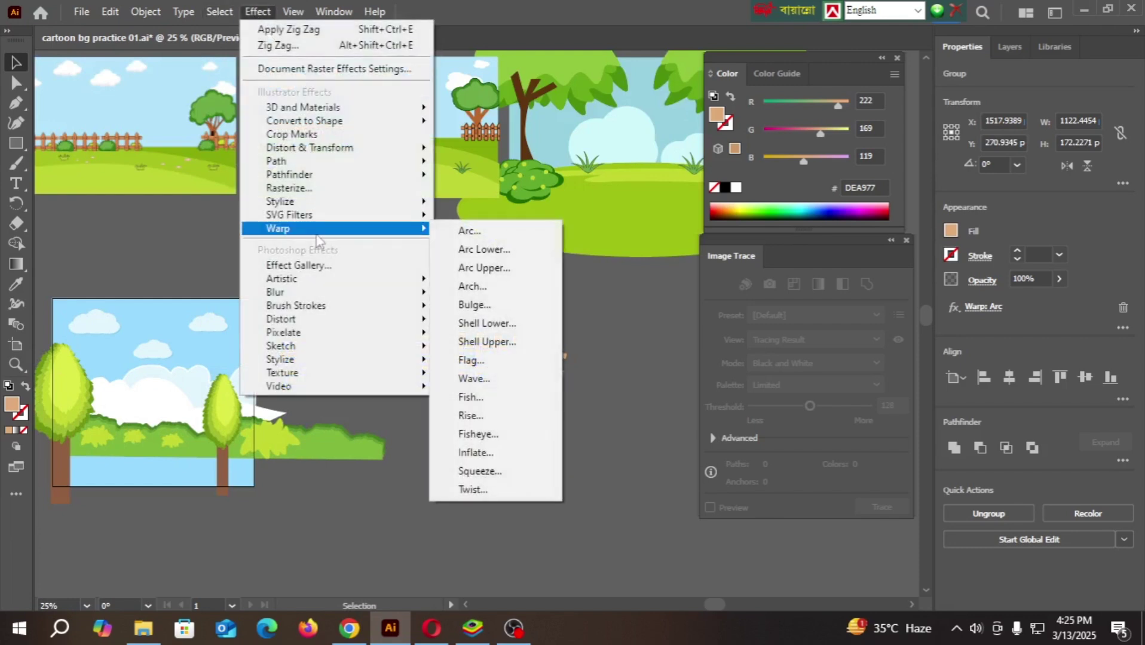
click(529, 232)
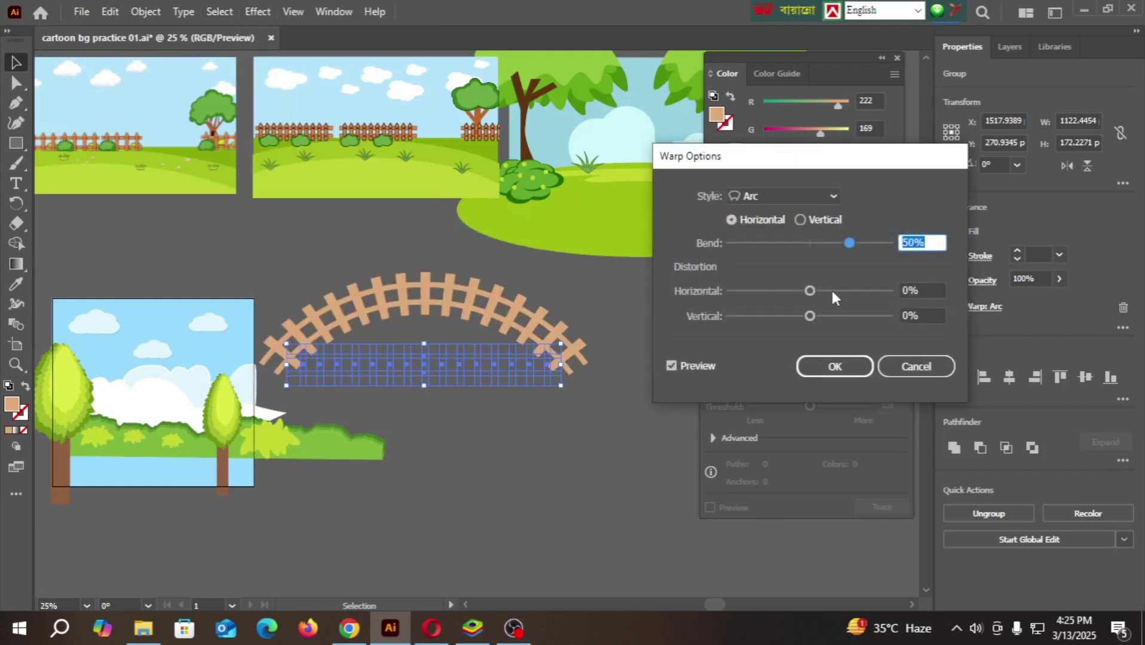
text(0)
click(681, 365)
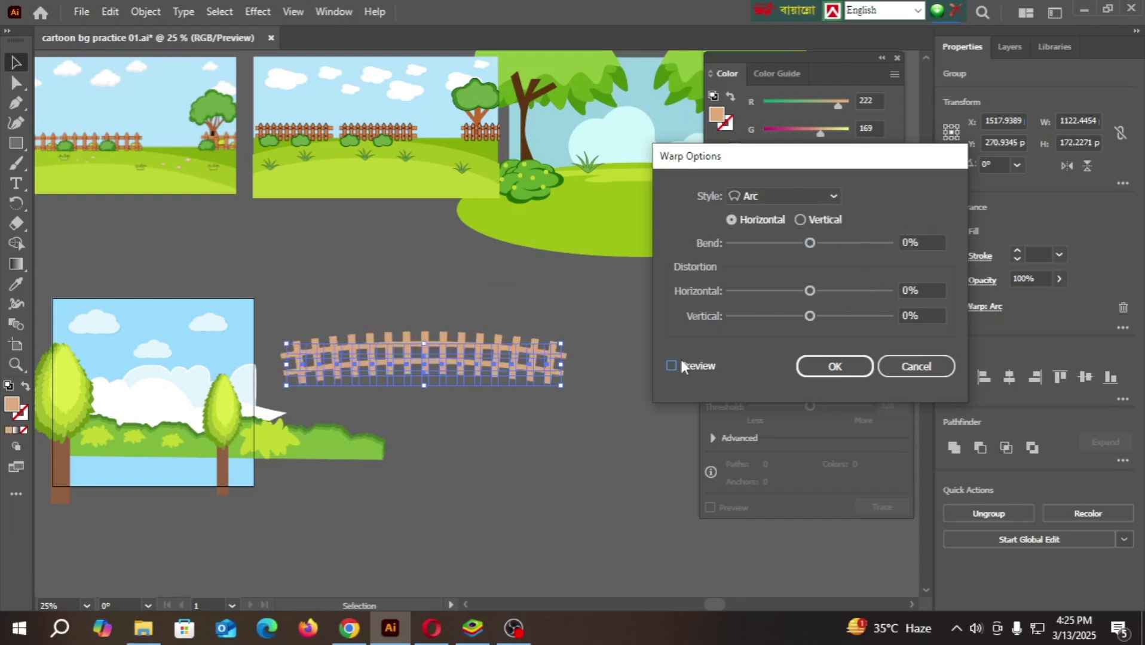
mouse_move(806, 242)
mouse_down()
mouse_move(775, 248)
mouse_move(800, 245)
mouse_up()
click(672, 366)
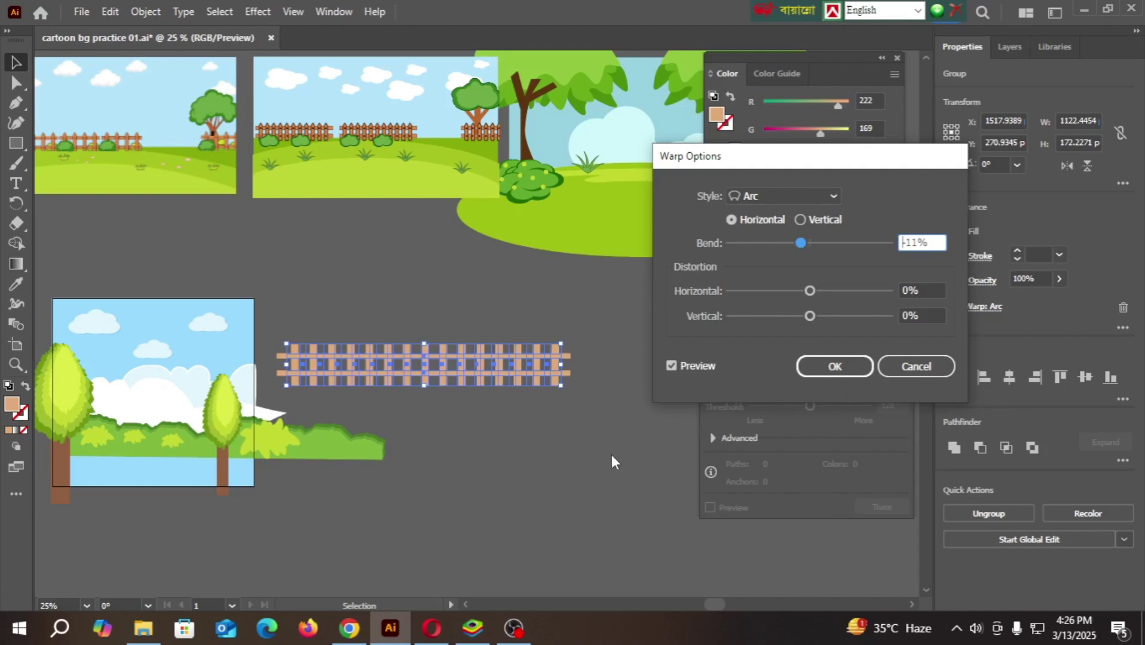
click(833, 366)
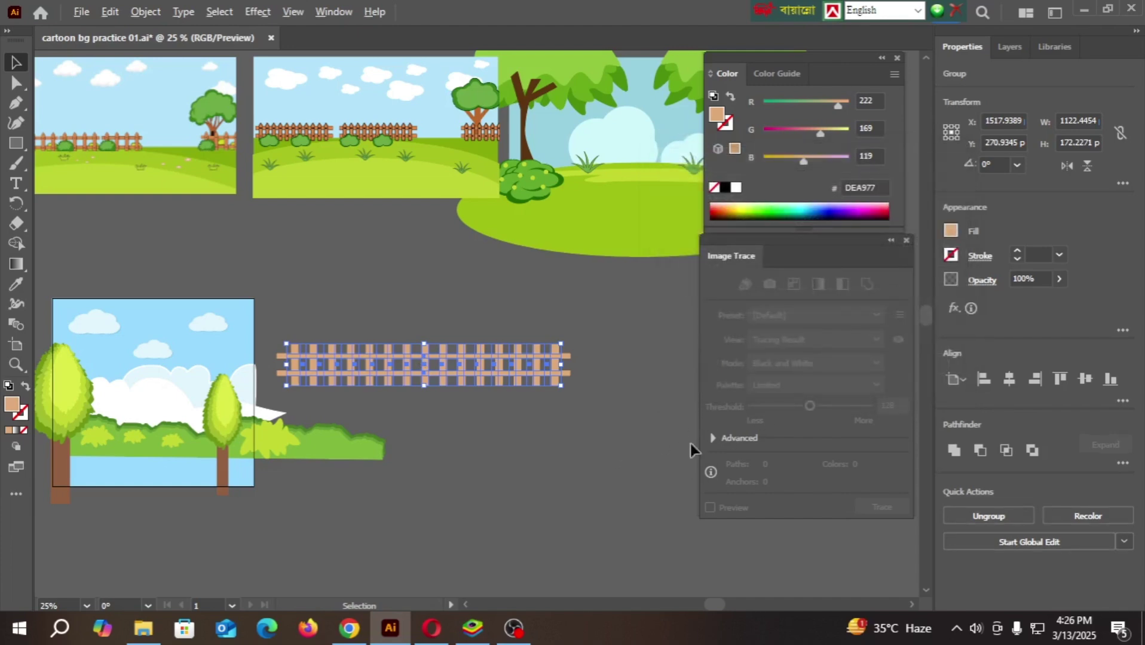
click(598, 433)
- Apply a new Flag warp with a -26% horizontal bend to the straightened fence, and suppress the repeated-effect alert
scroll(598, 433, down, 2)
scroll(321, 397, up, 5)
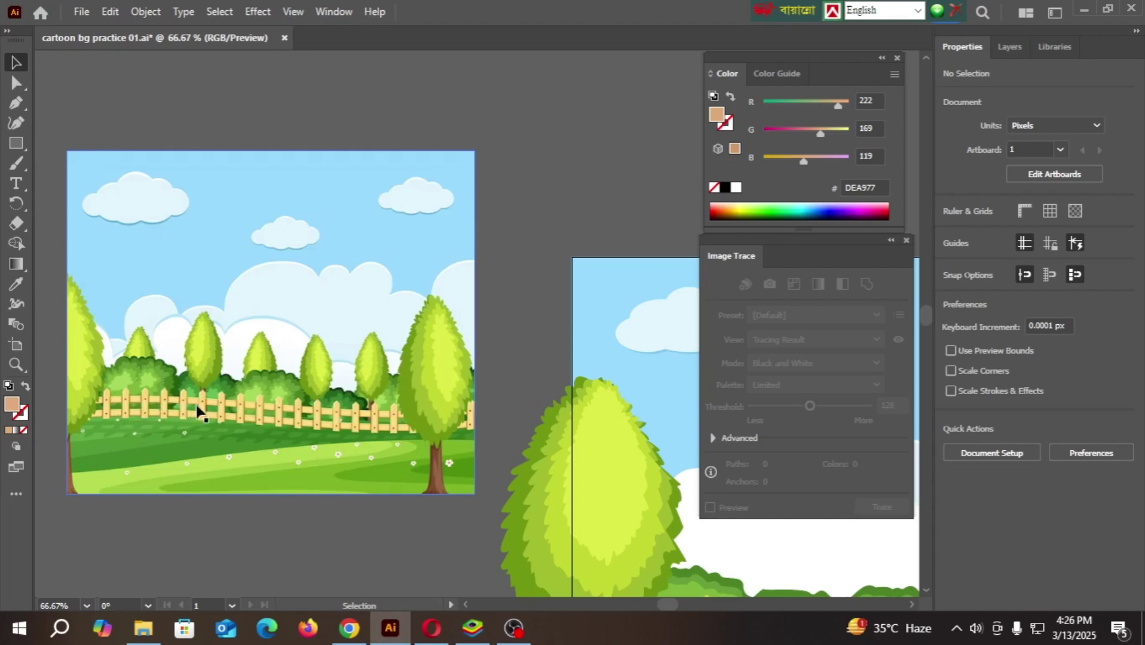
scroll(296, 451, down, 3)
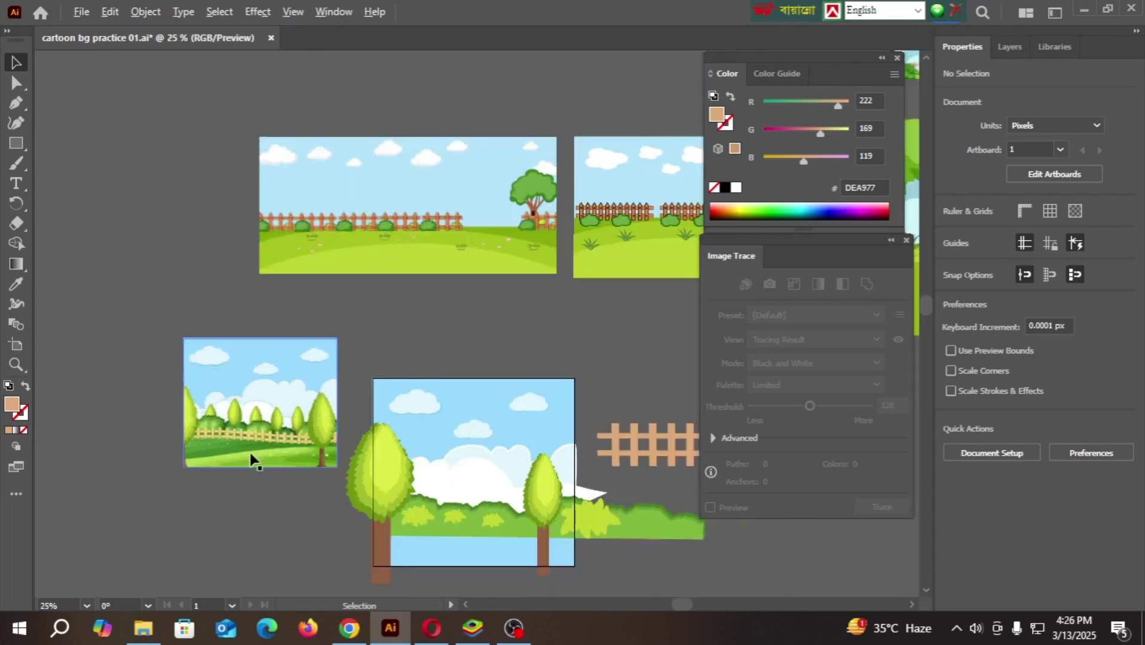
drag(622, 584, 389, 466)
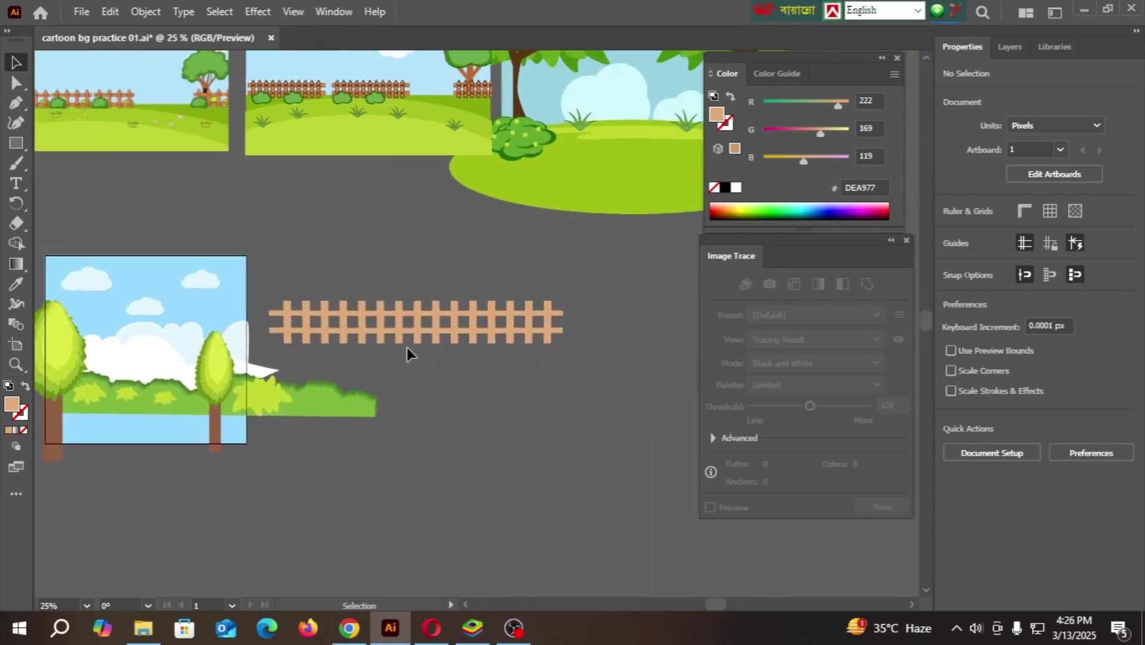
click(417, 321)
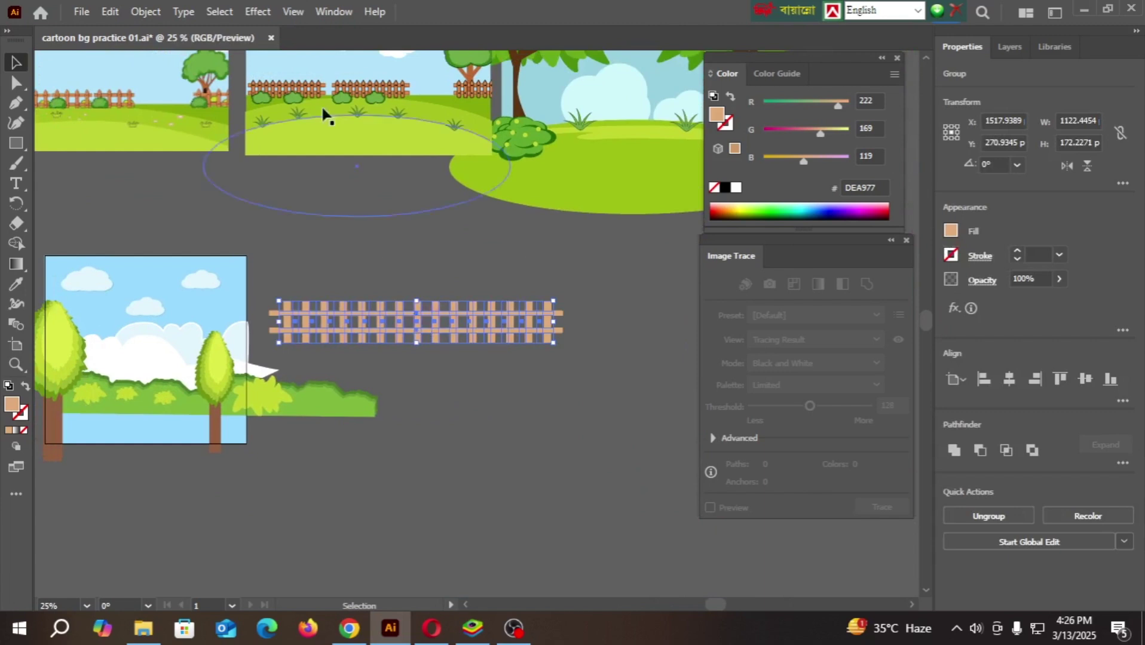
click(257, 12)
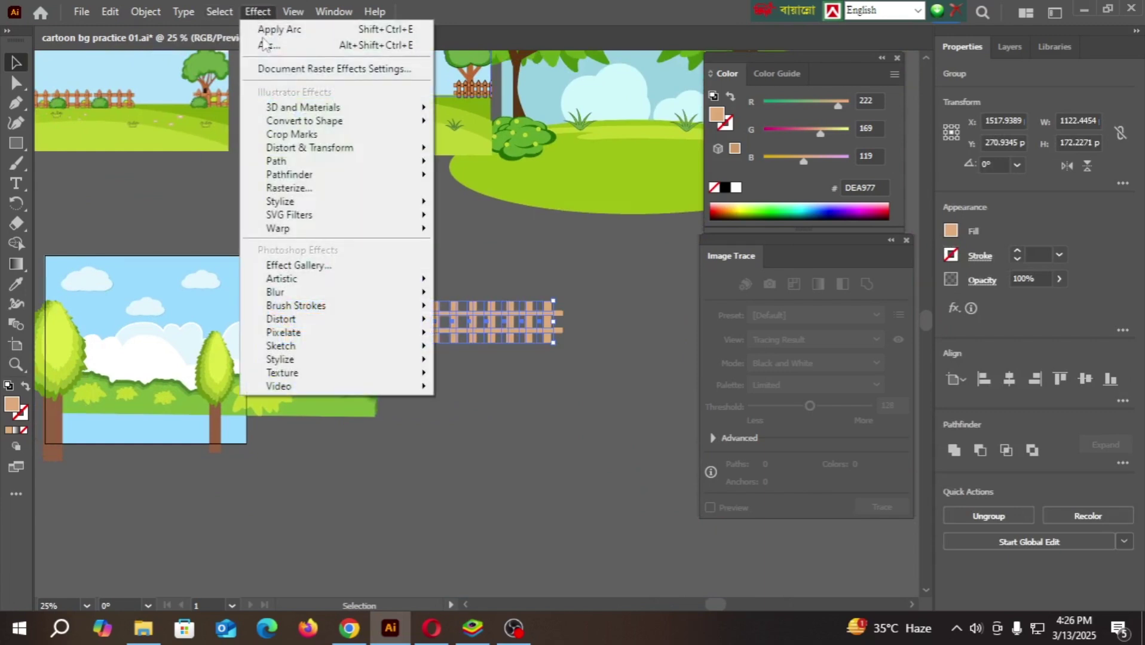
mouse_move(323, 233)
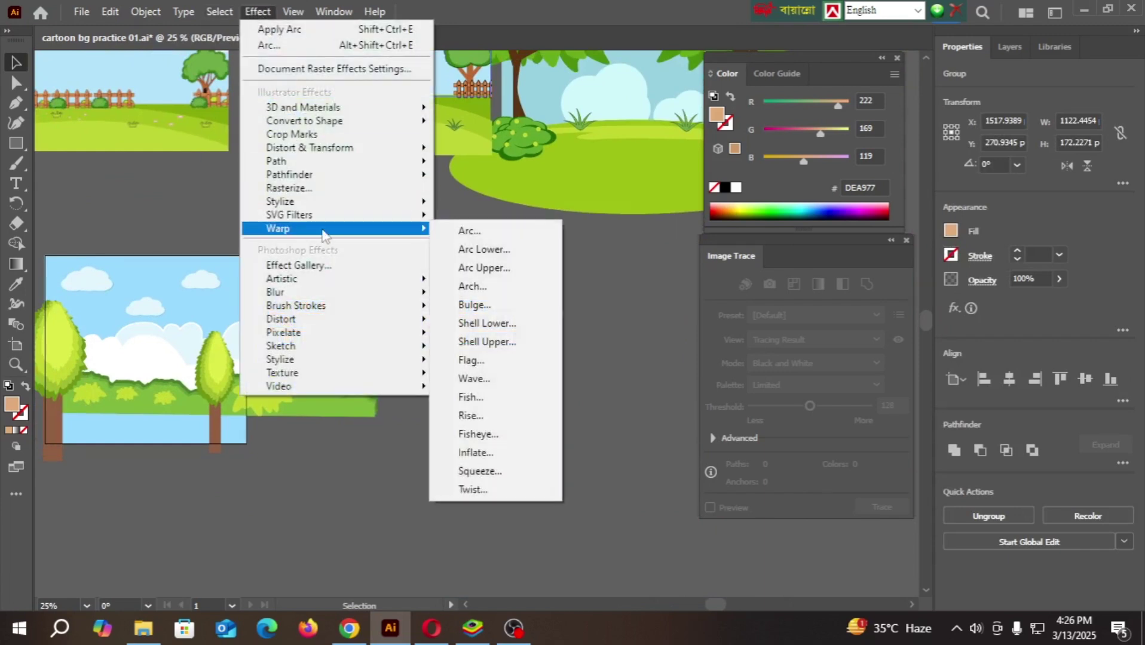
click(505, 361)
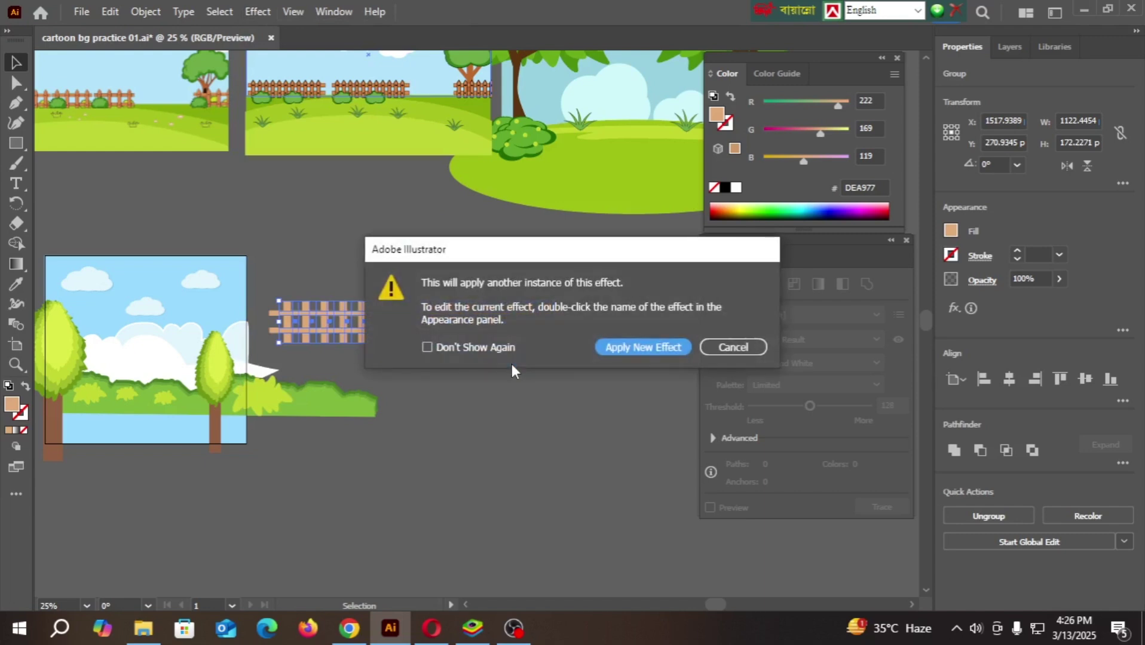
click(450, 352)
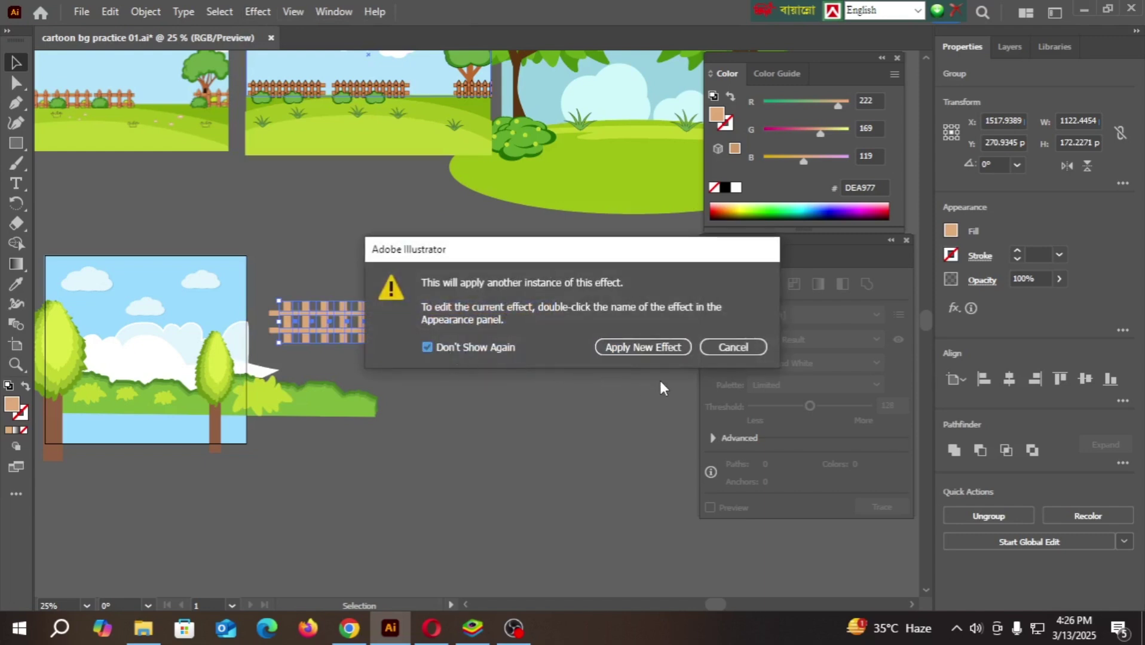
click(646, 346)
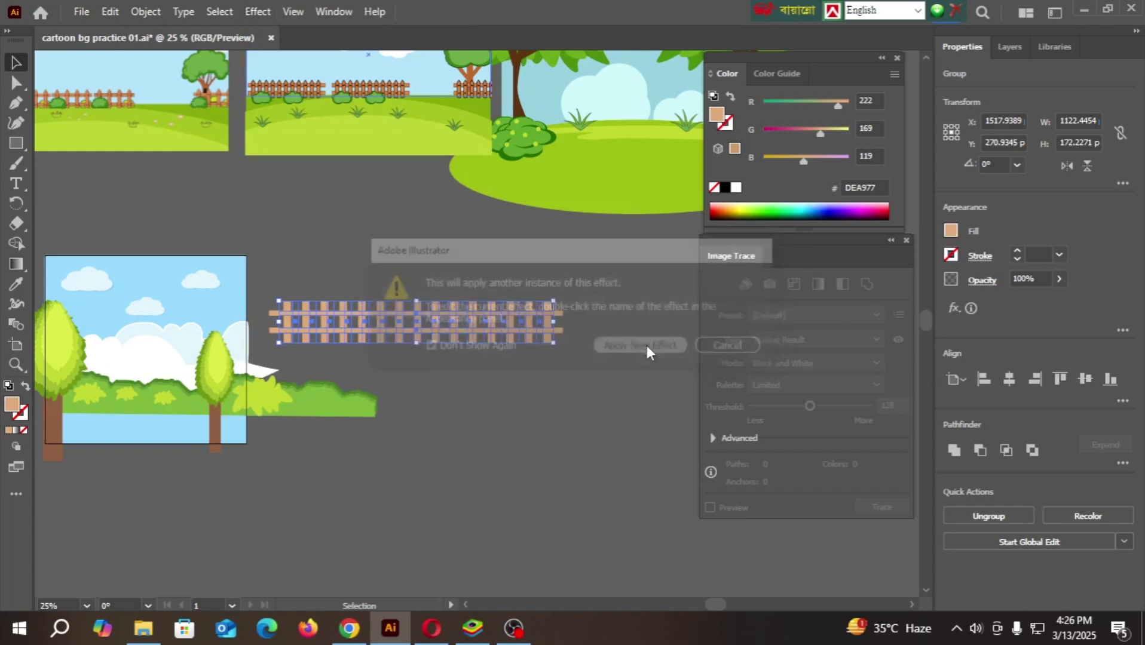
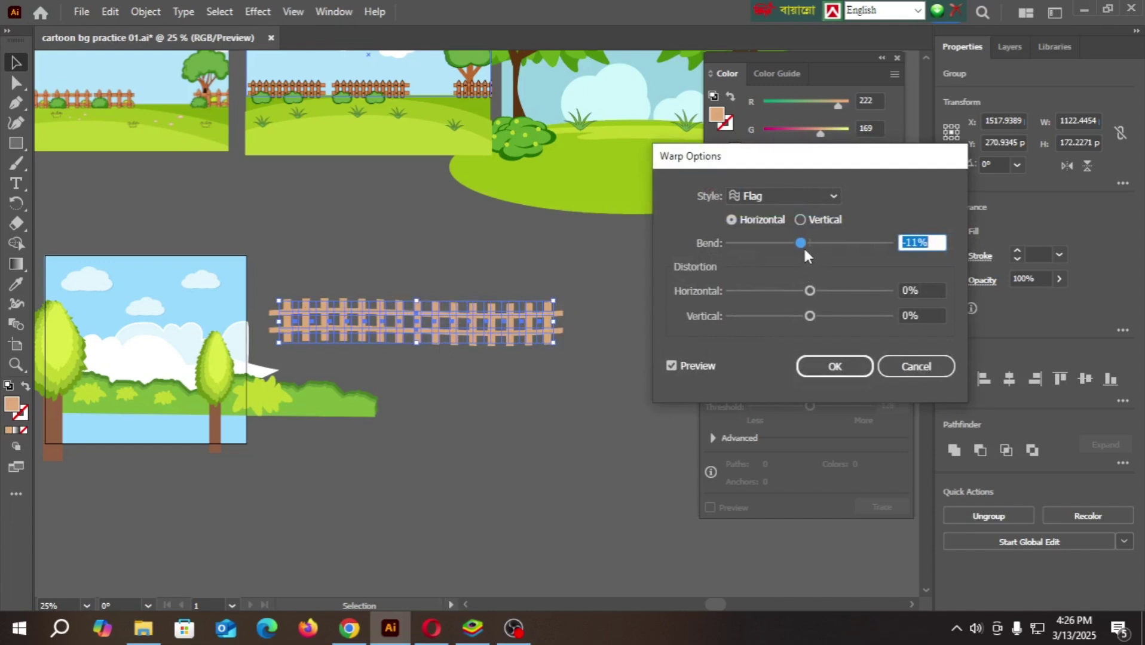
mouse_move(801, 243)
mouse_down()
mouse_move(840, 244)
mouse_move(785, 248)
mouse_up()
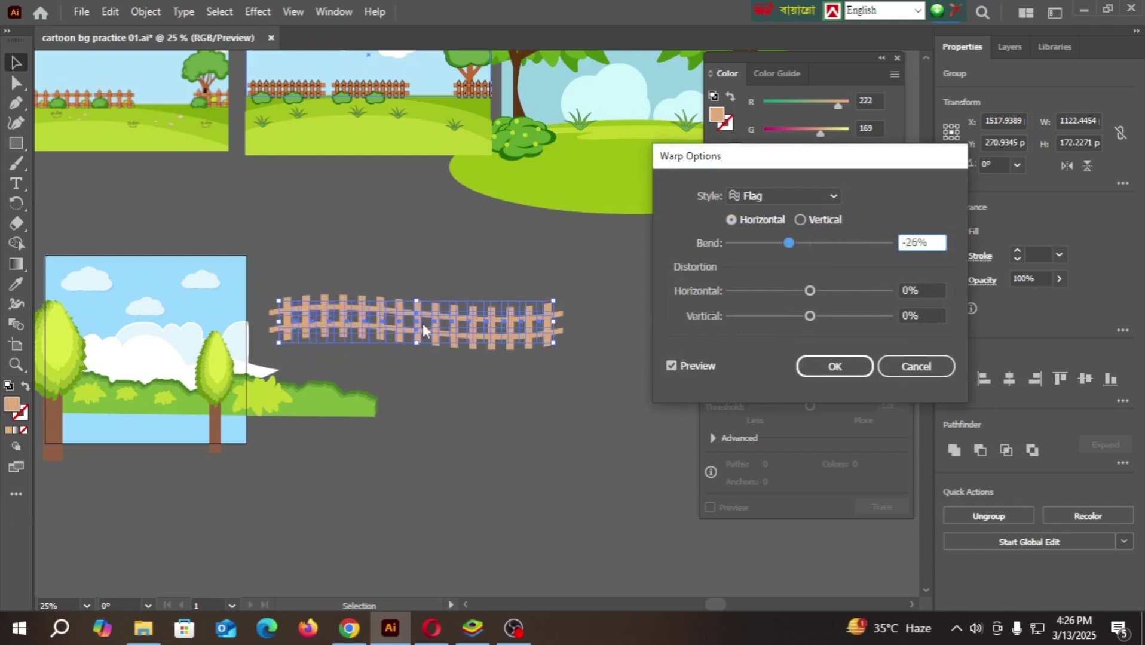
click(834, 366)
click(531, 410)
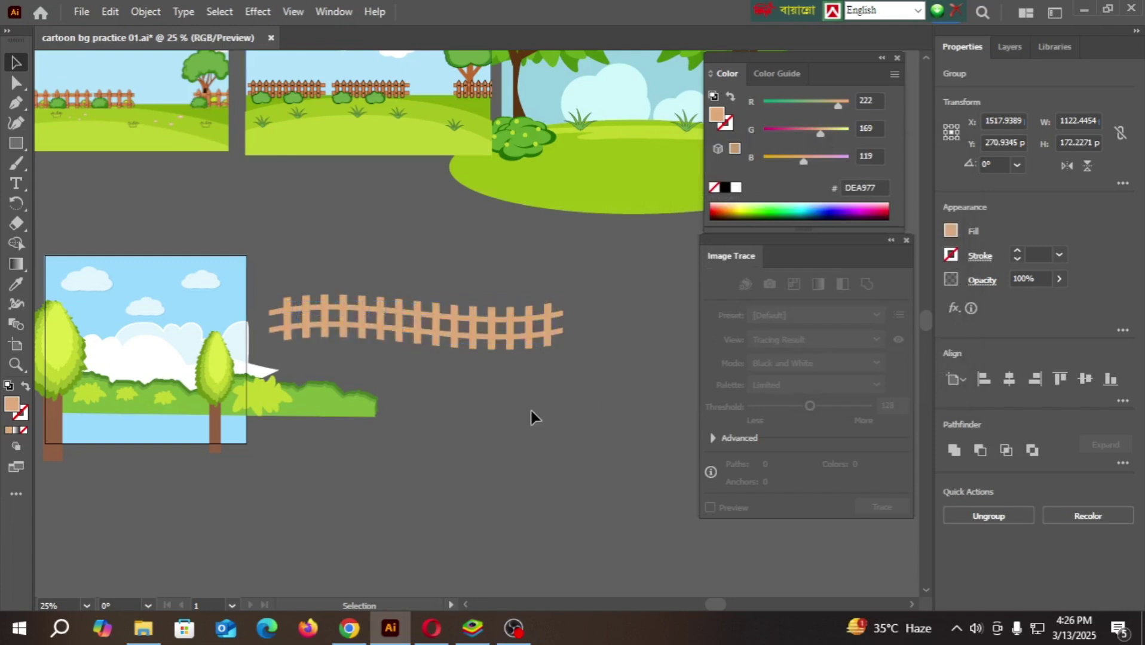
- Shrink the wavy fence to about 709 by 86 px and move it just below the artboard
scroll(550, 411, down, 2)
scroll(441, 422, up, 2)
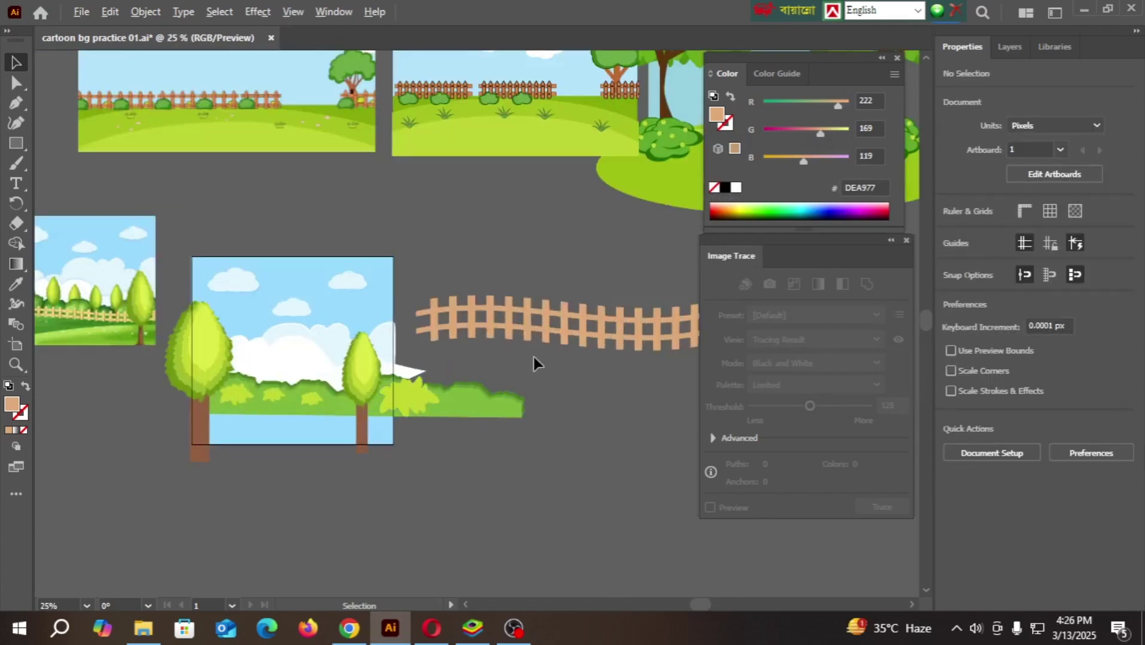
click(574, 320)
scroll(597, 371, right, 3)
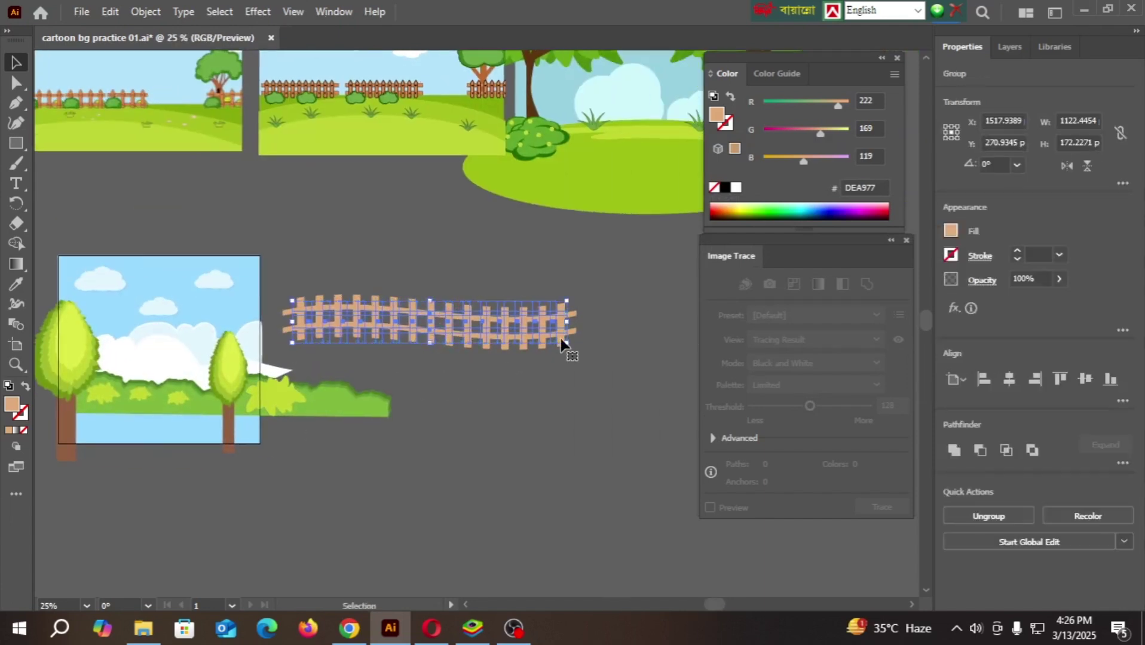
drag(564, 345, 469, 324)
click(531, 375)
drag(480, 383, 709, 359)
drag(645, 288, 455, 447)
- Bring the fence to the front and place it across the lower edge of the bush between the two trees
right_click(456, 447)
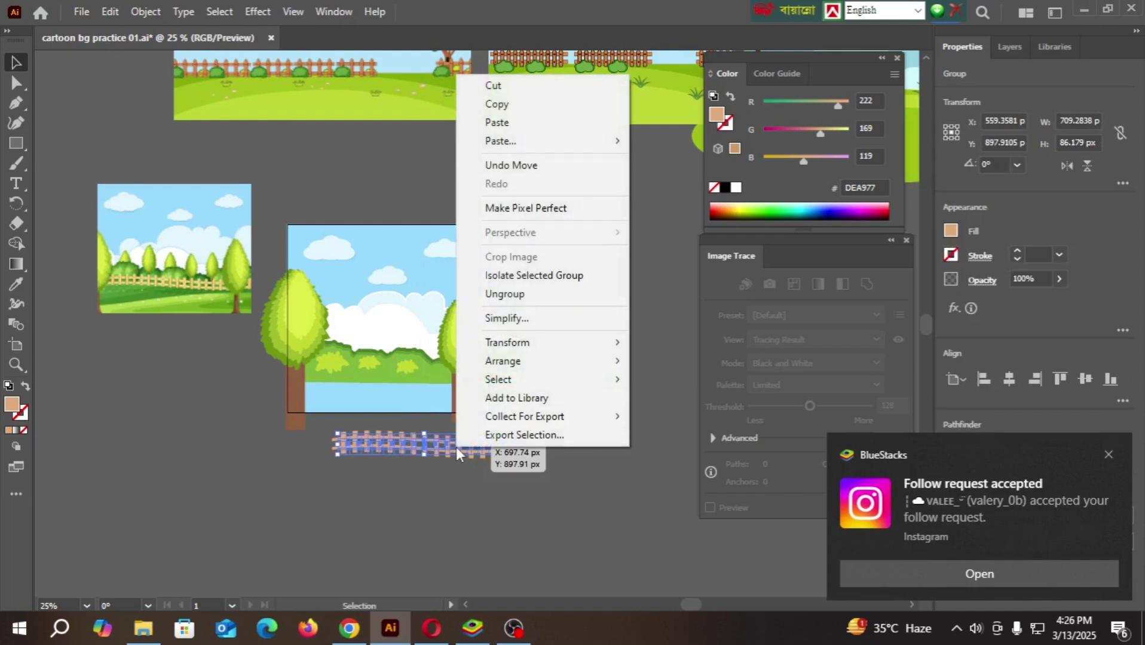
mouse_move(529, 363)
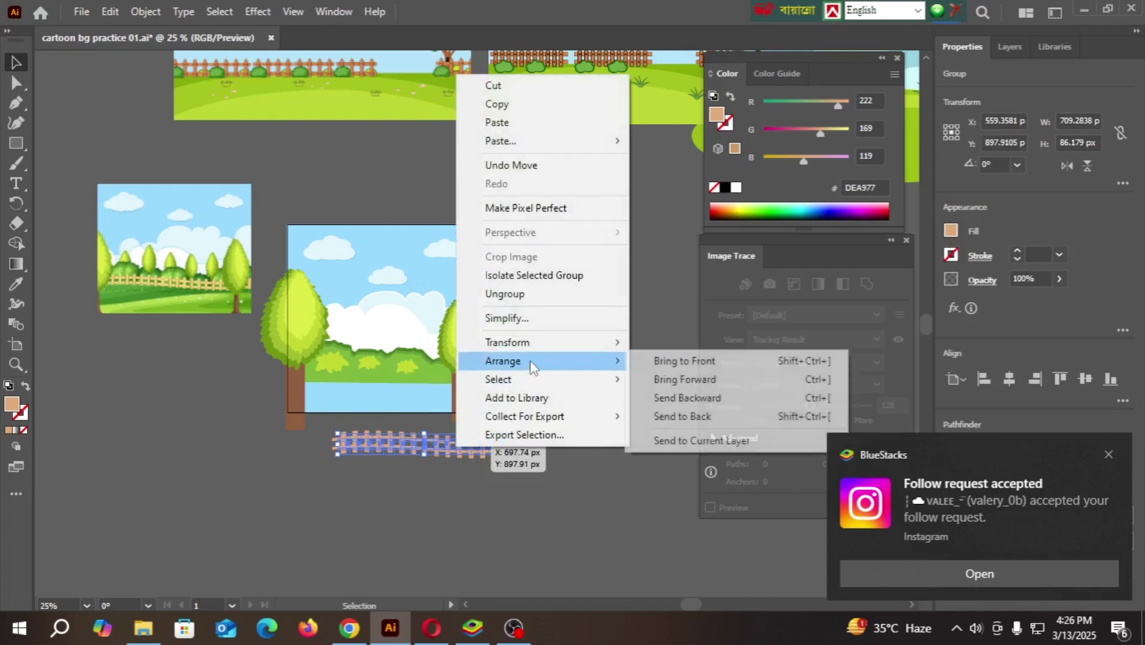
click(695, 364)
drag(454, 453, 424, 387)
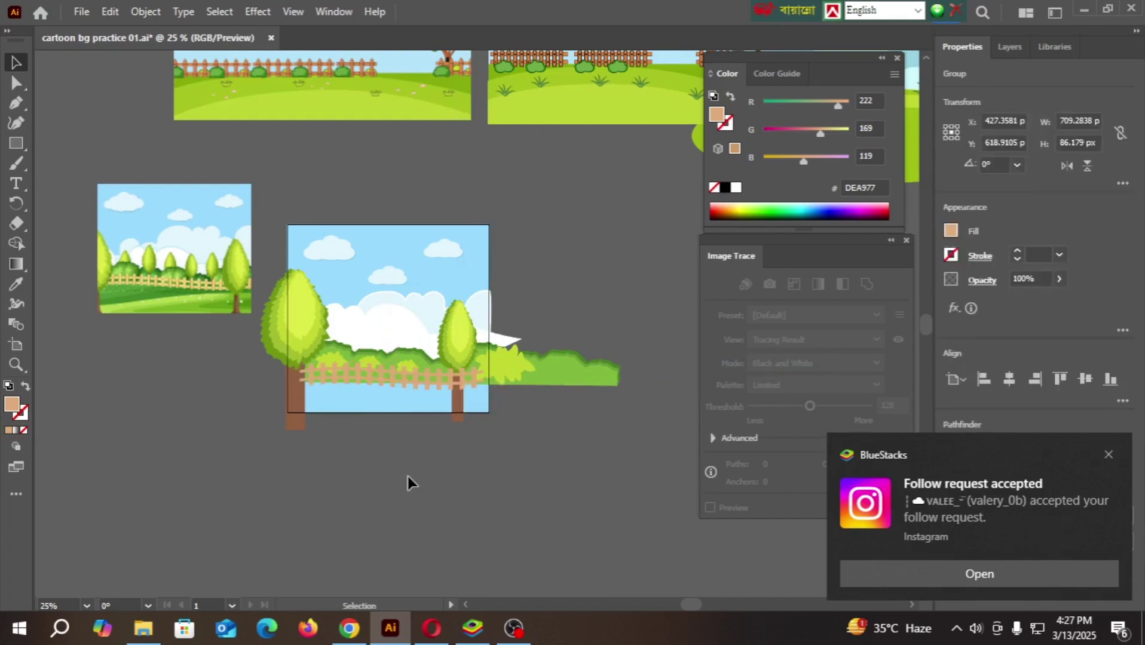
click(364, 415)
scroll(364, 415, up, 3)
scroll(348, 398, down, 1)
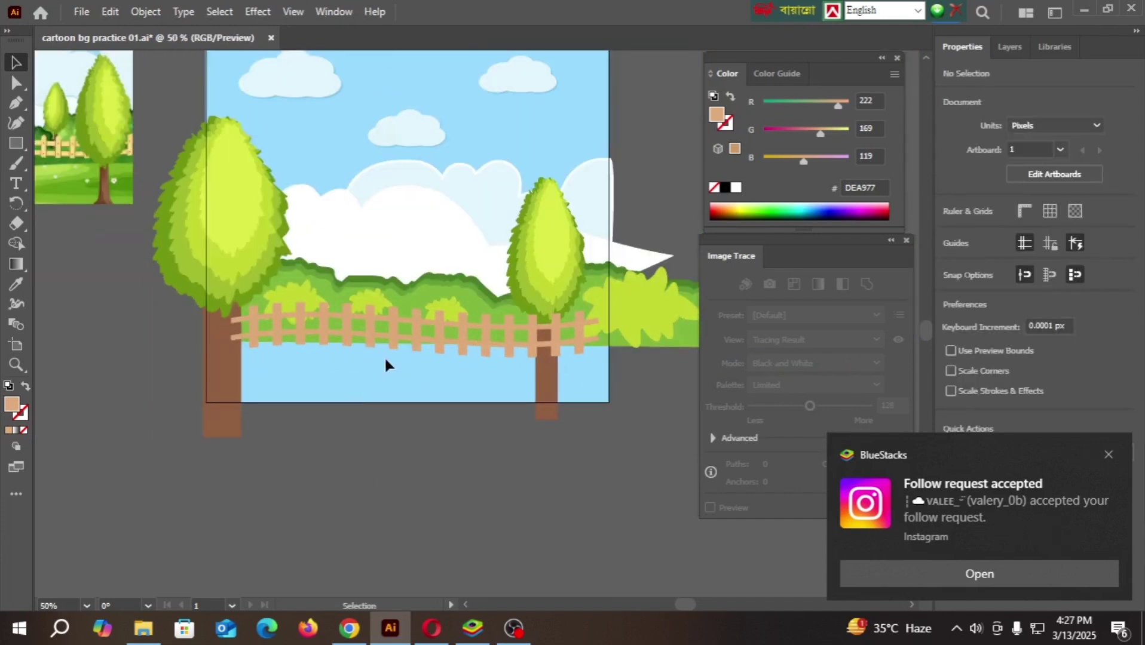
- Recolor the fence pale yellow (FEE08A) by sampling the fence in the reference landscape with the Eyedropper
click(405, 337)
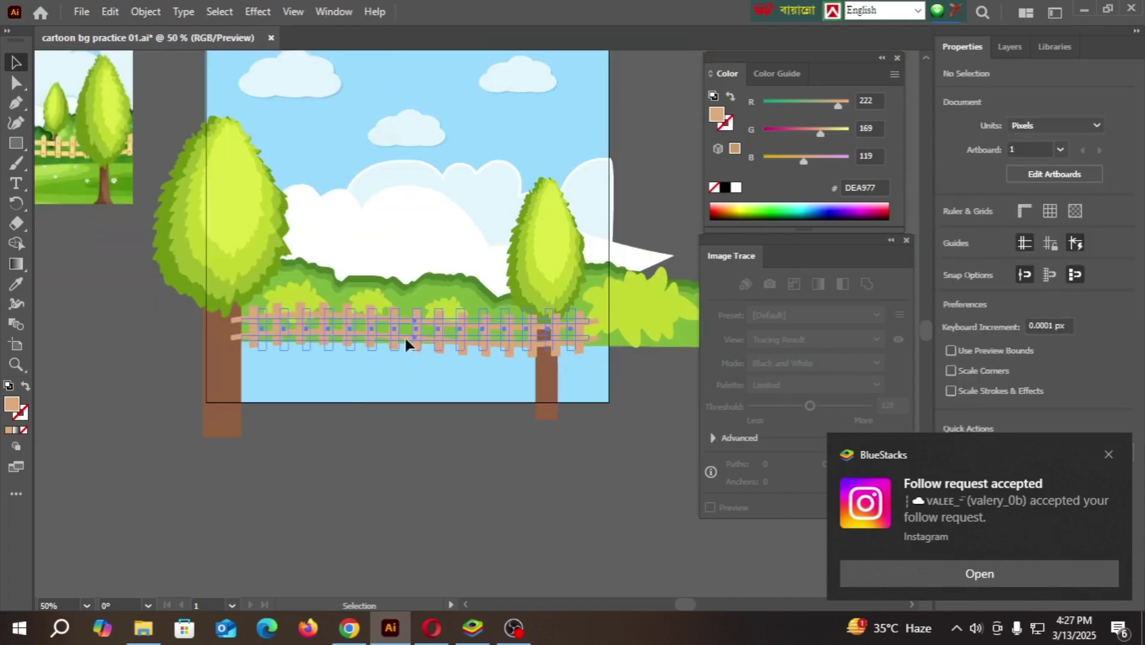
double_click(12, 405)
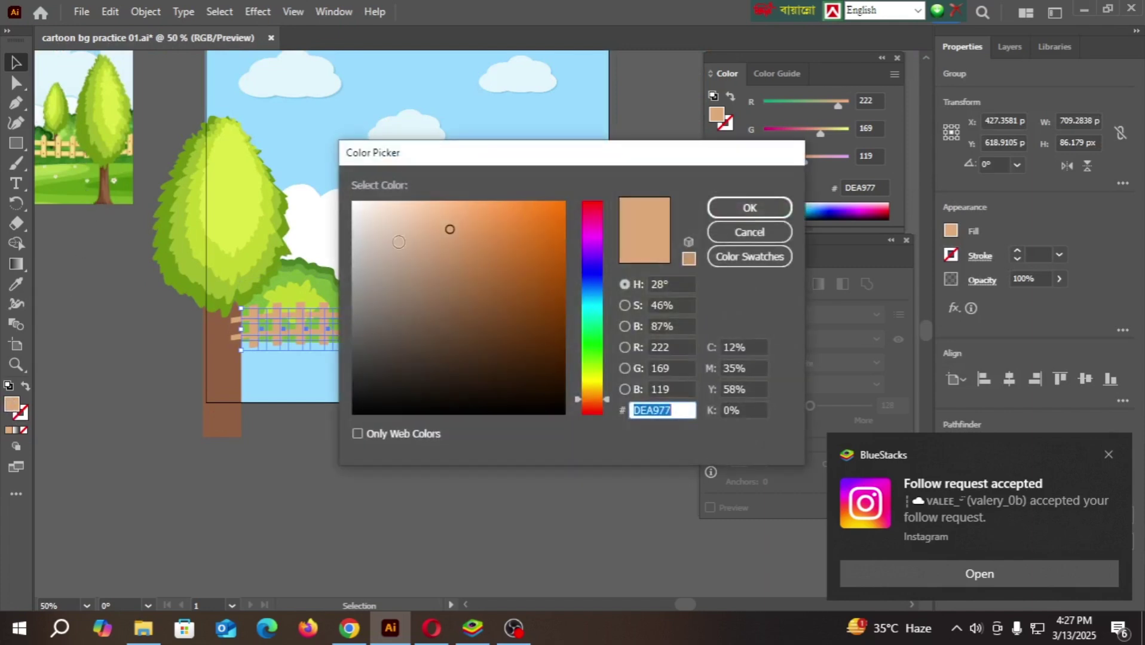
click(744, 233)
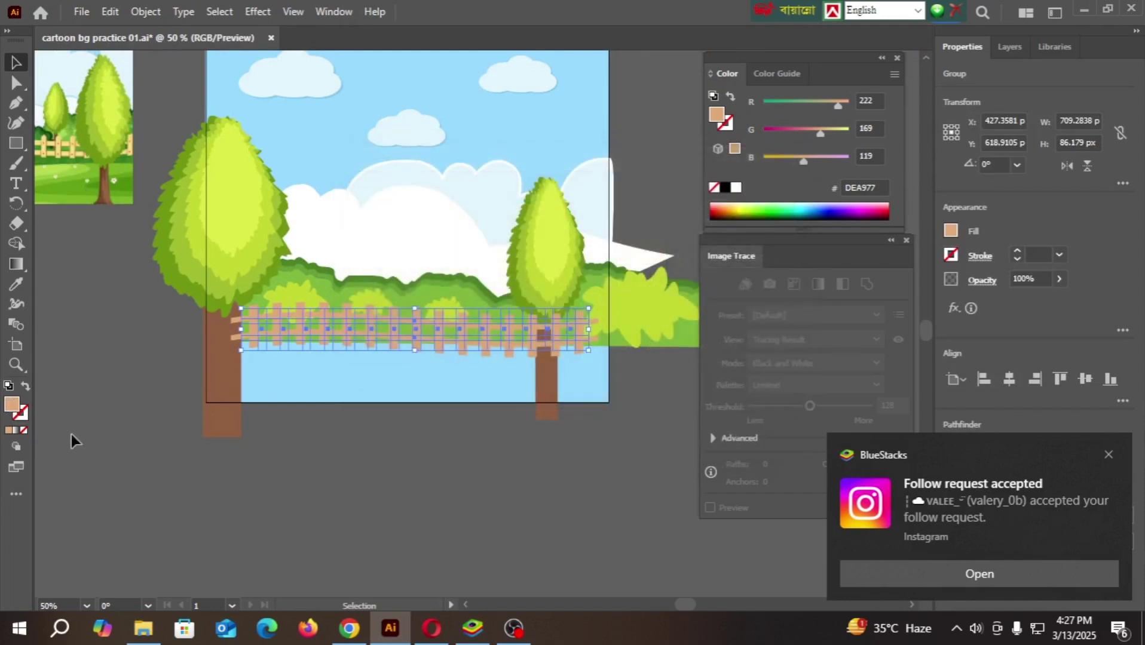
click(21, 287)
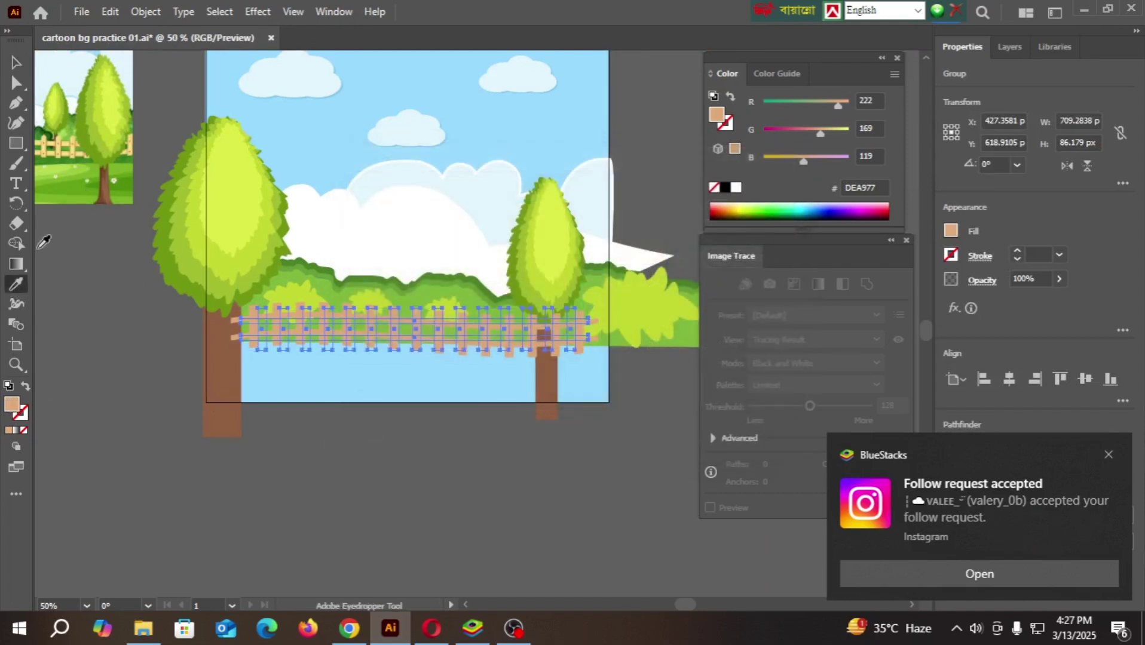
click(63, 148)
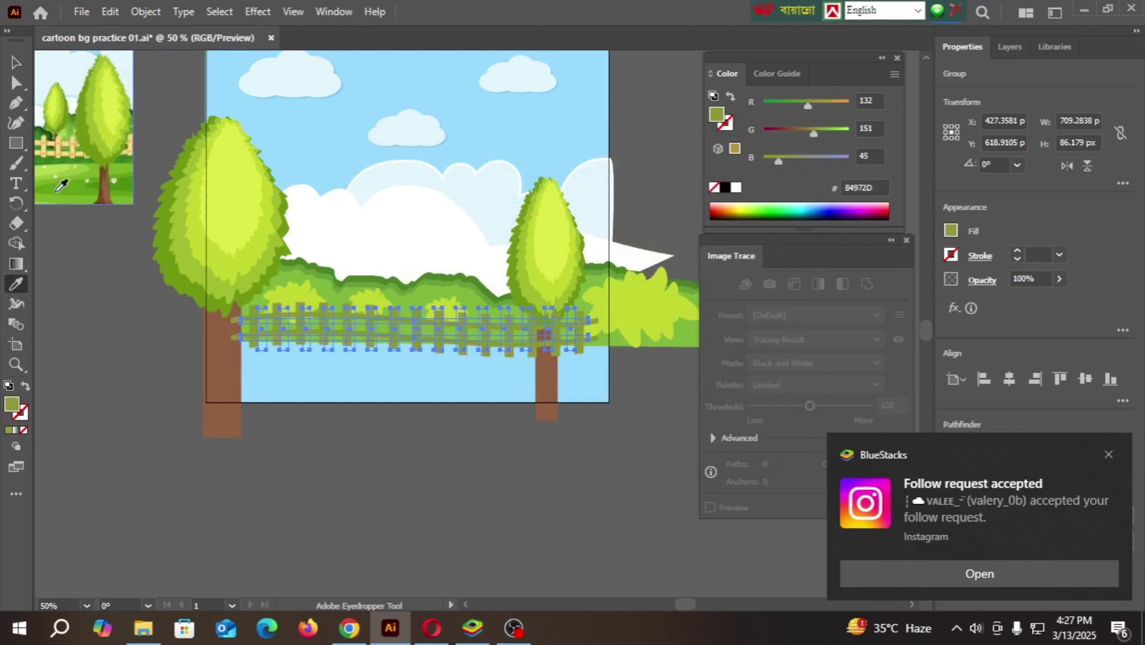
scroll(66, 141, up, 4)
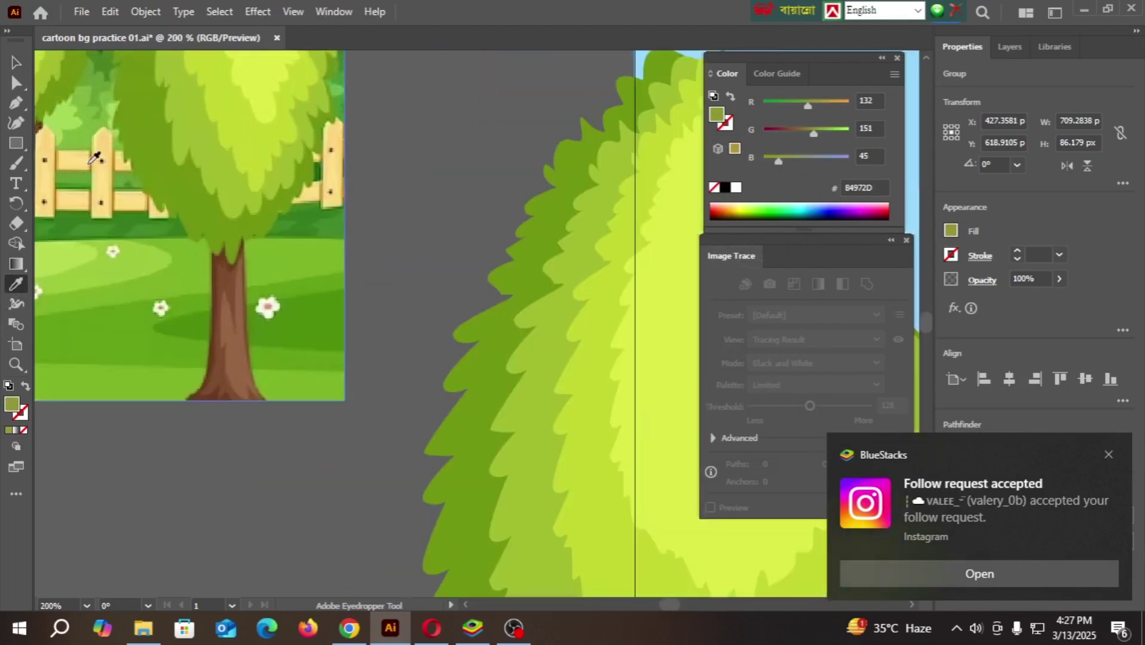
click(84, 154)
scroll(65, 172, down, 4)
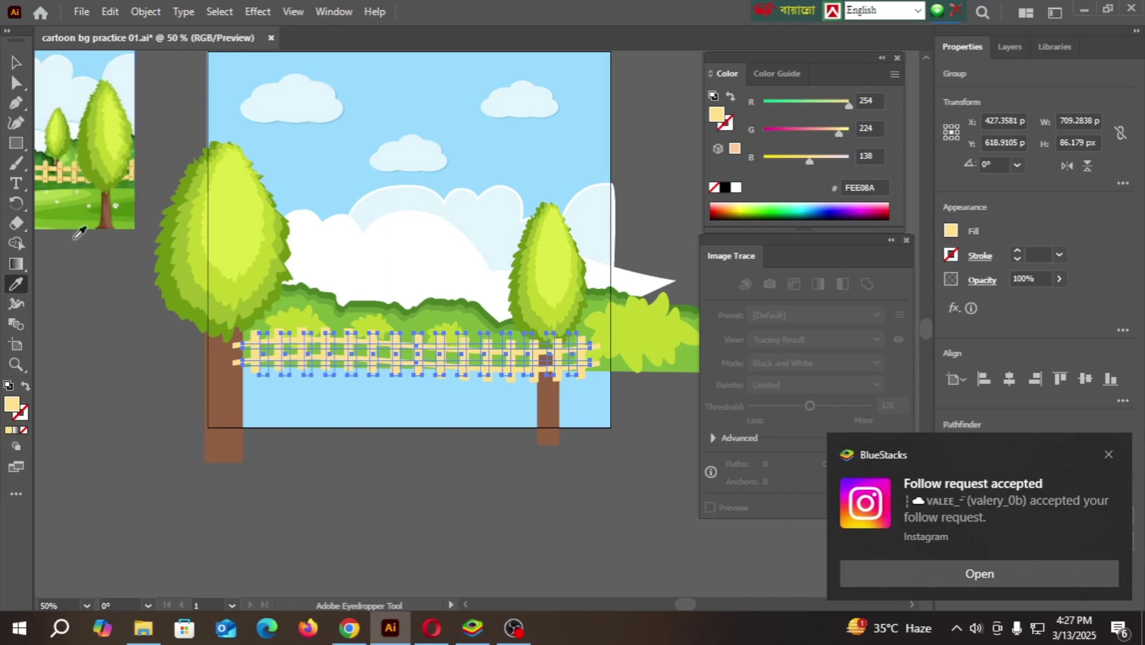
click(13, 62)
click(412, 462)
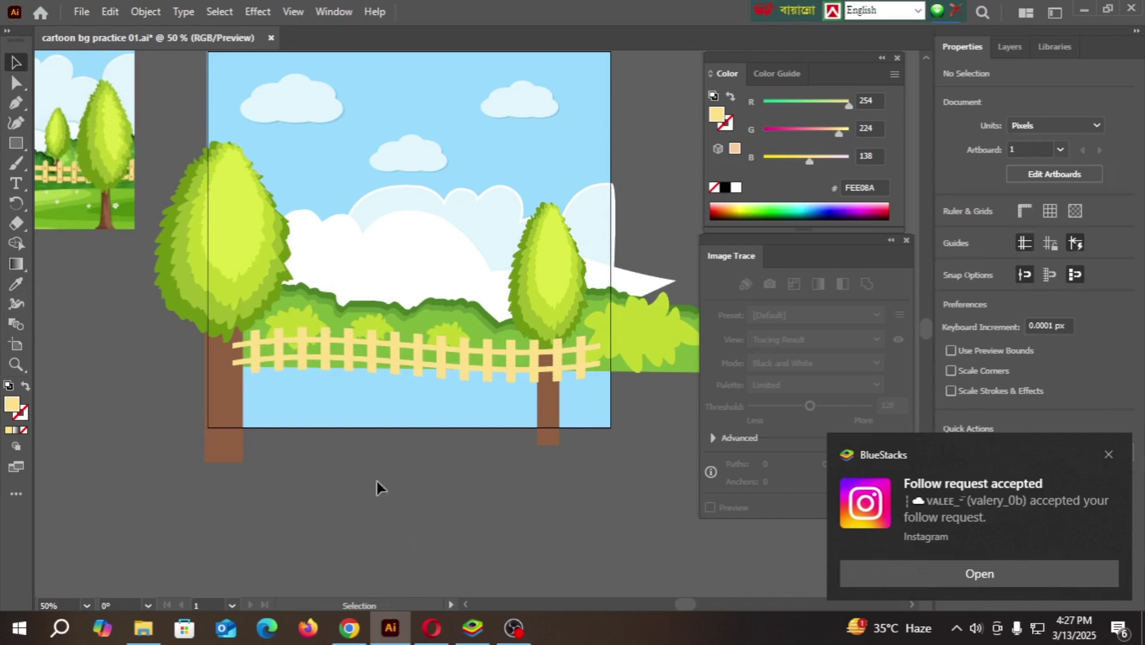
- Shift the fence slightly left to about X 394 px so that it overlaps the large tree's trunk
click(357, 362)
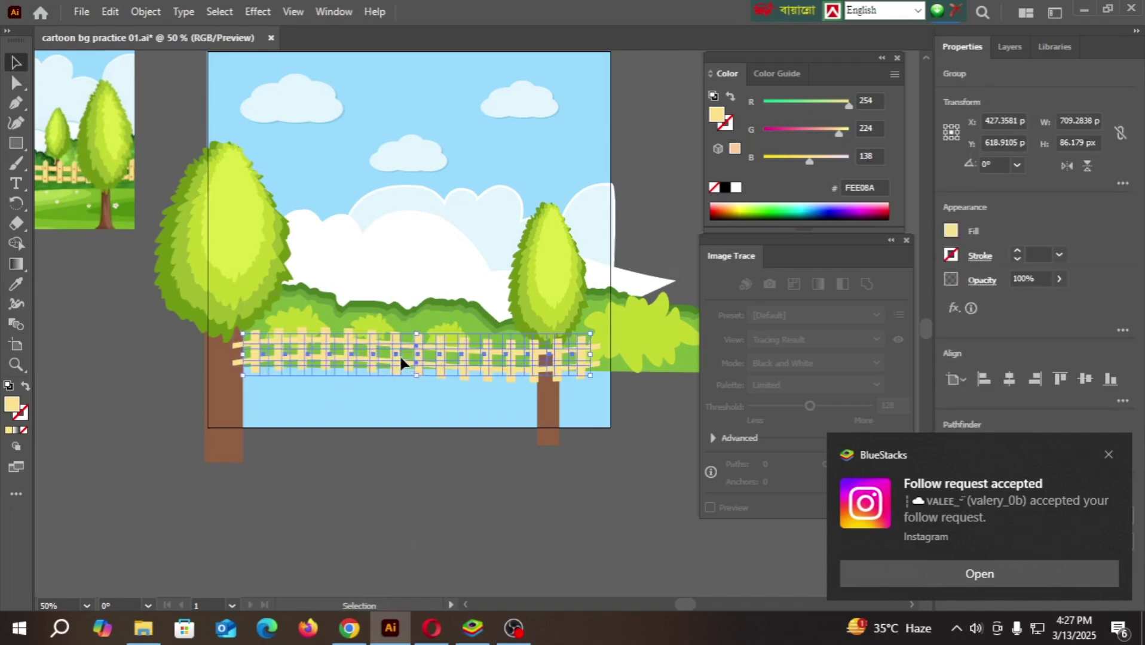
drag(399, 360, 386, 359)
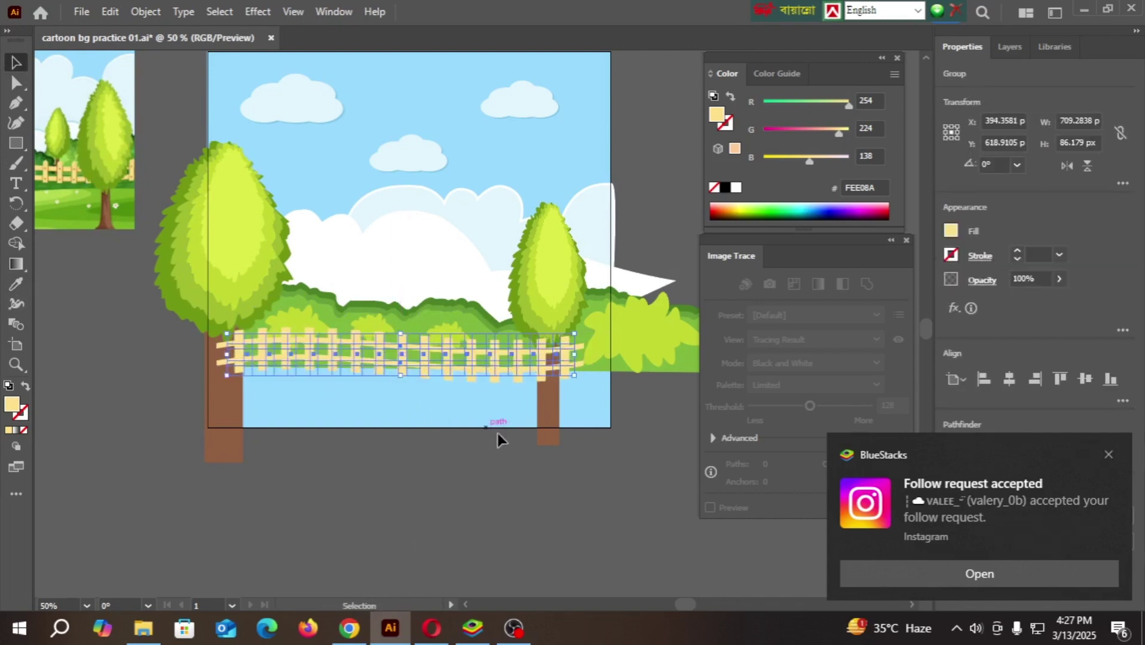
click(492, 465)
- Send the fence backward so that it sits behind both tree trunks
click(491, 374)
click(1108, 456)
click(560, 501)
click(463, 361)
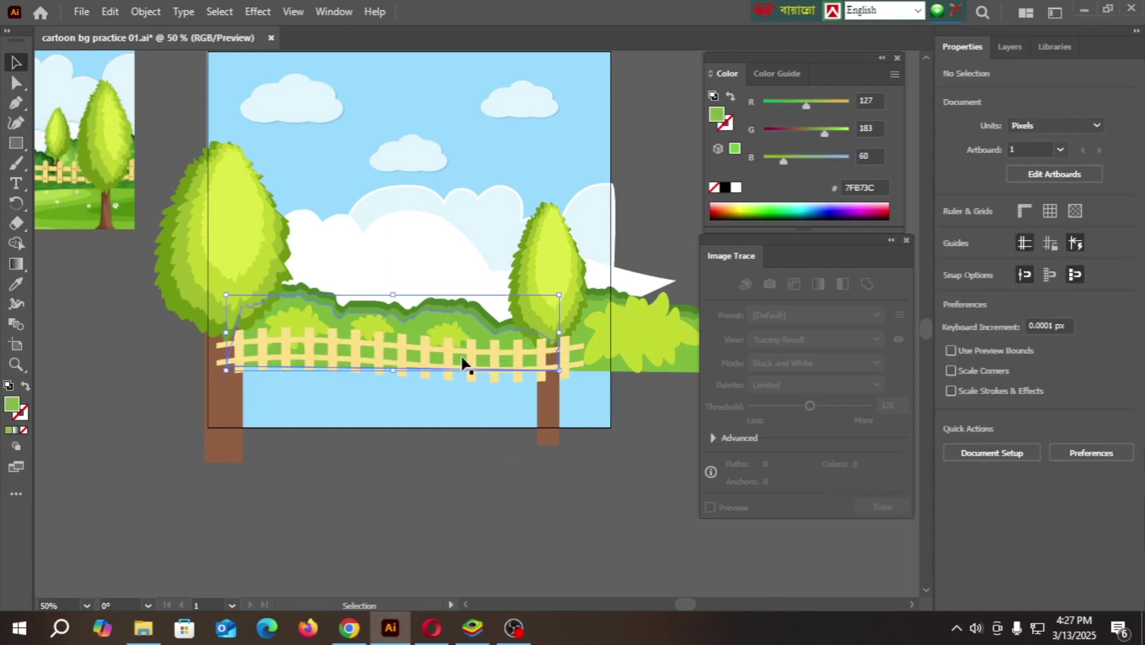
click(493, 376)
key(ctrl)
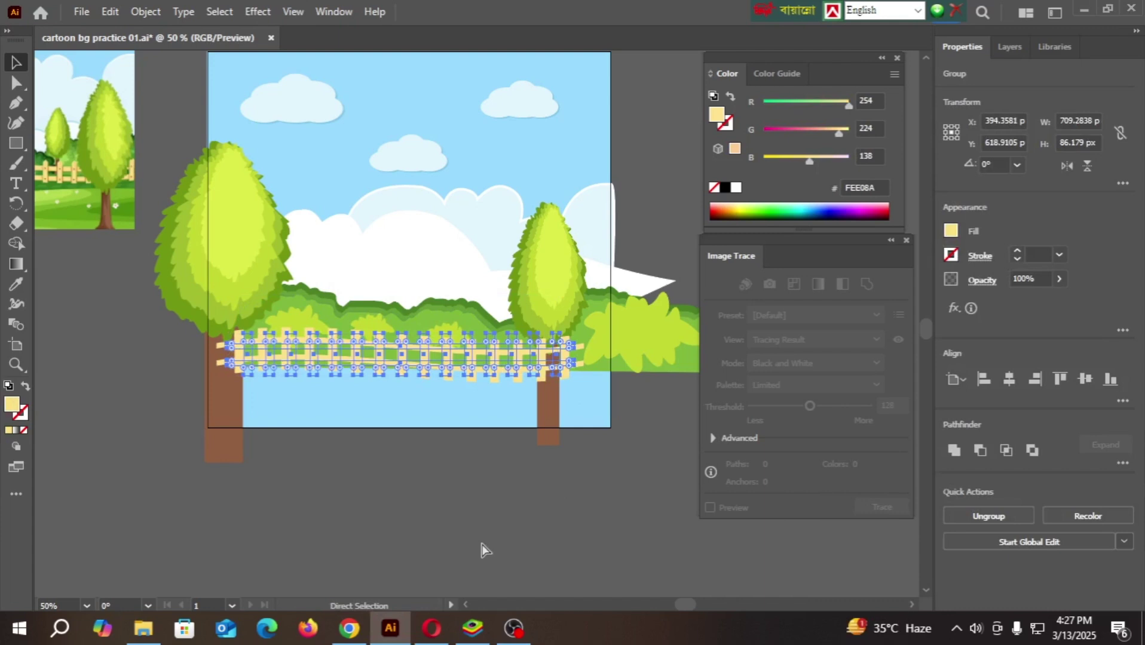
key(ctrl+bracketleft)
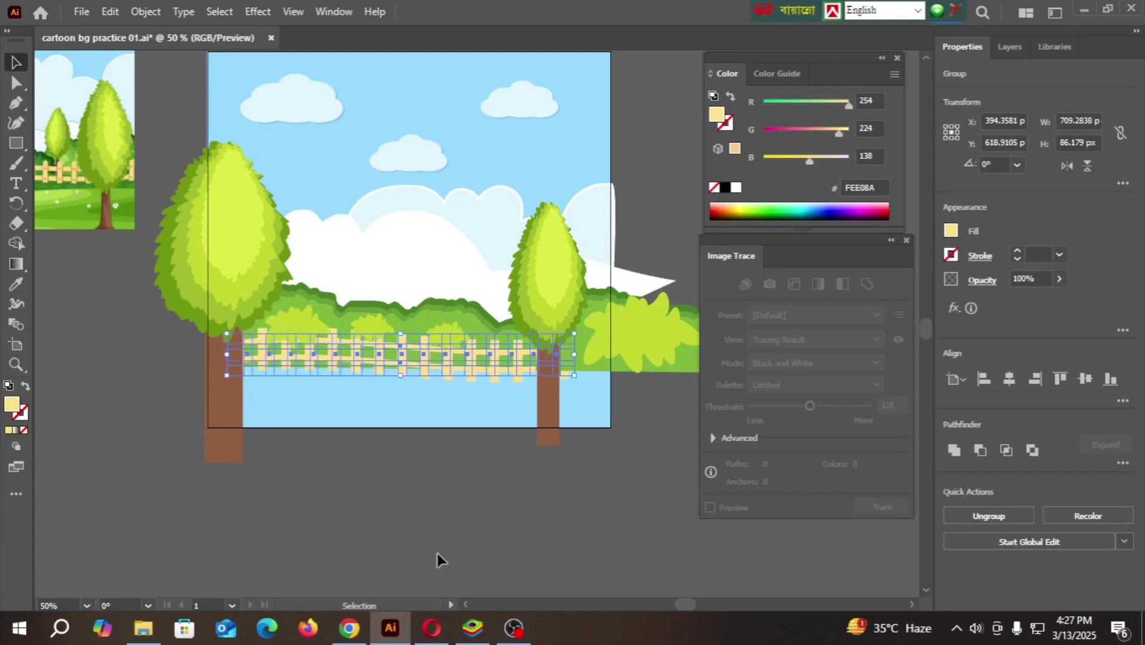
click(426, 492)
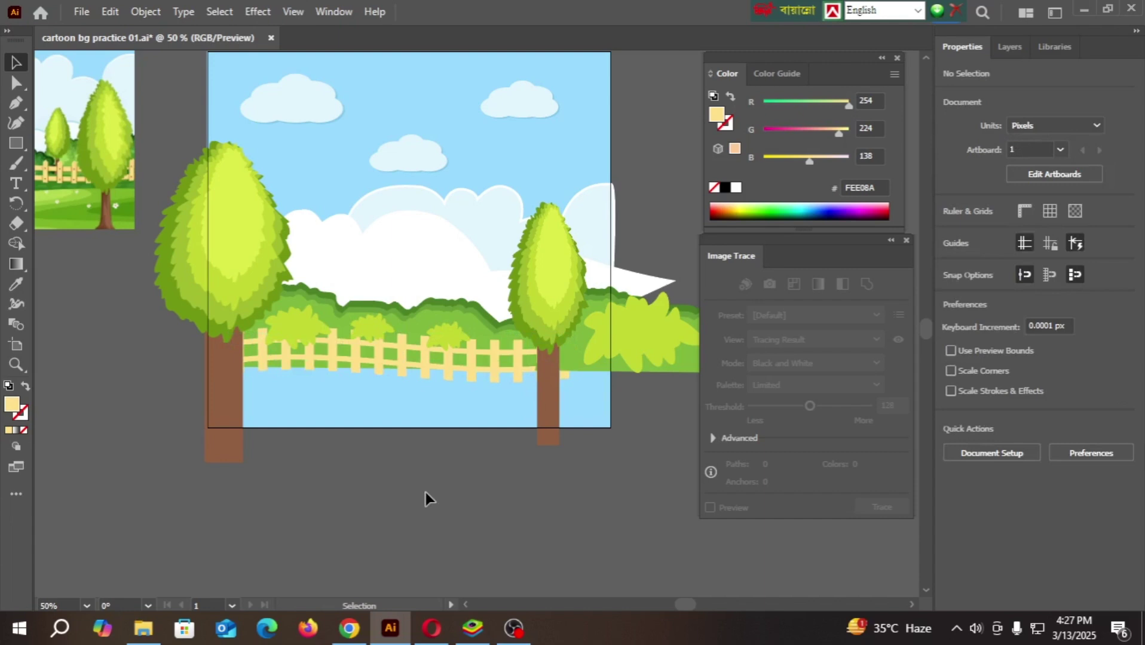
- Bring the fence forward again, in front of both trees and the bush behind its far end
click(648, 337)
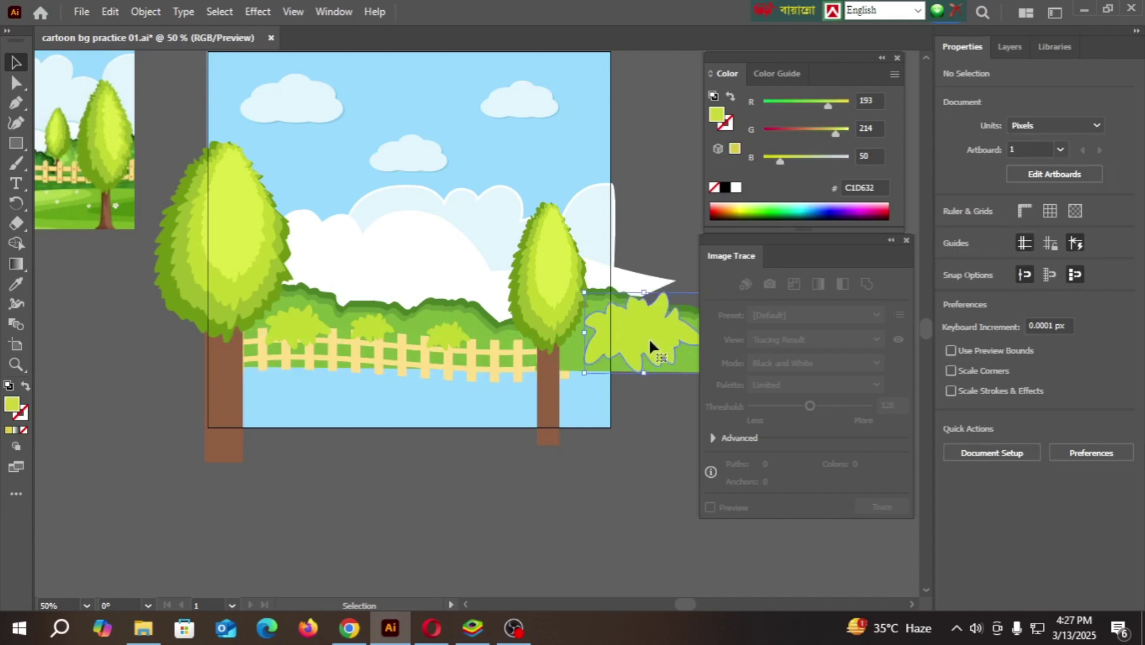
click(645, 389)
click(406, 355)
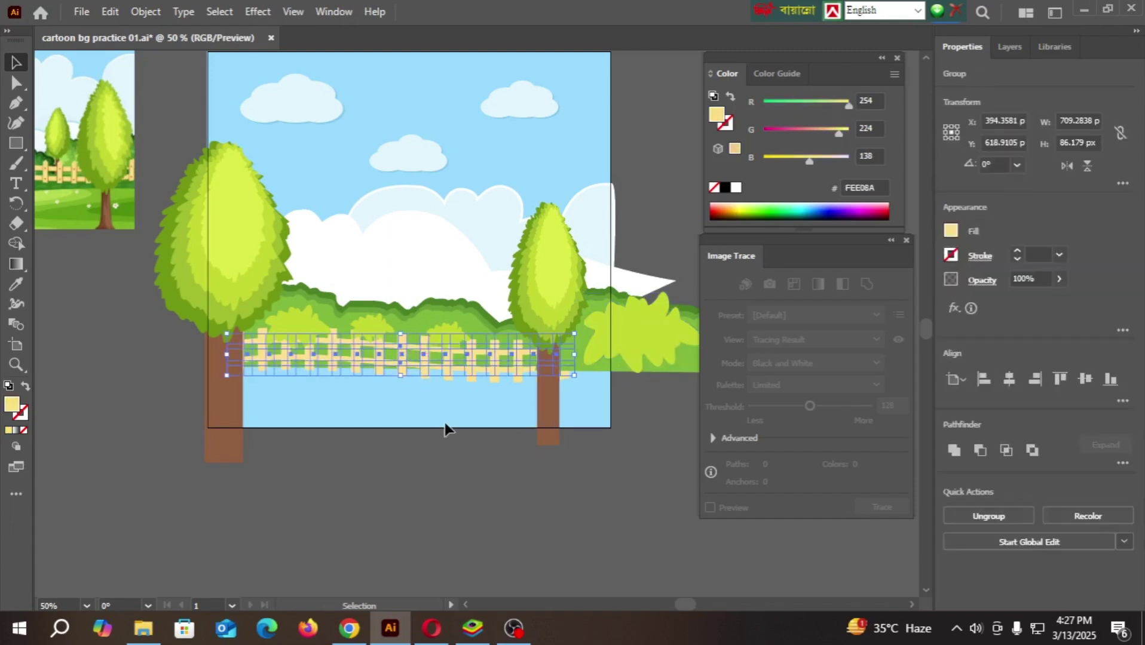
key(a)
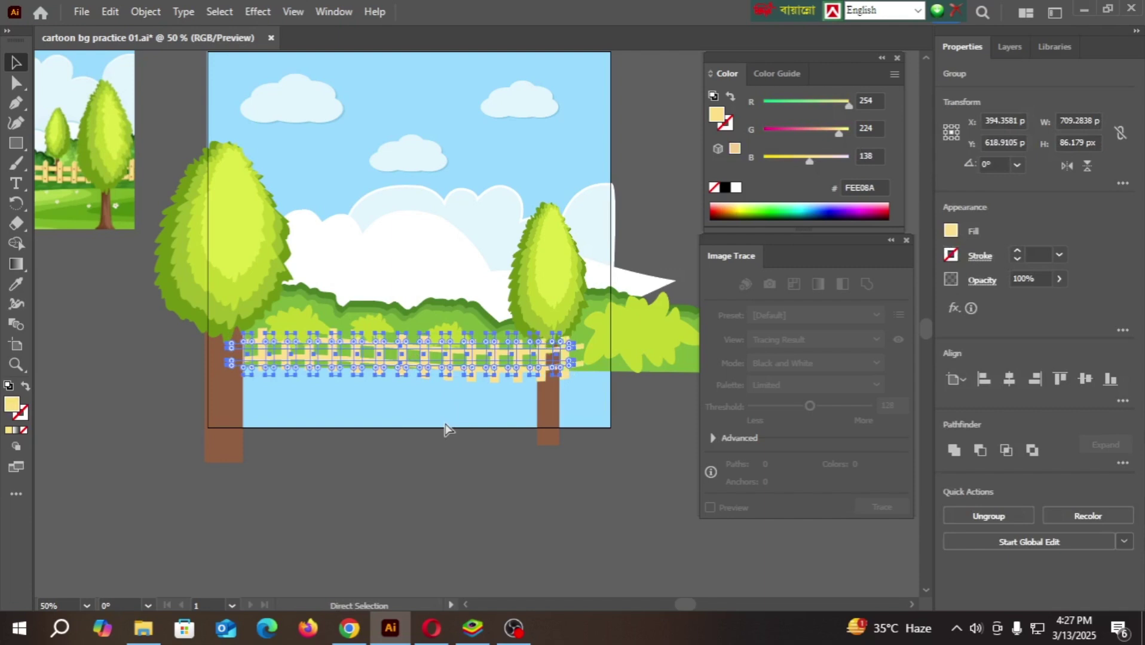
key(v)
click(392, 480)
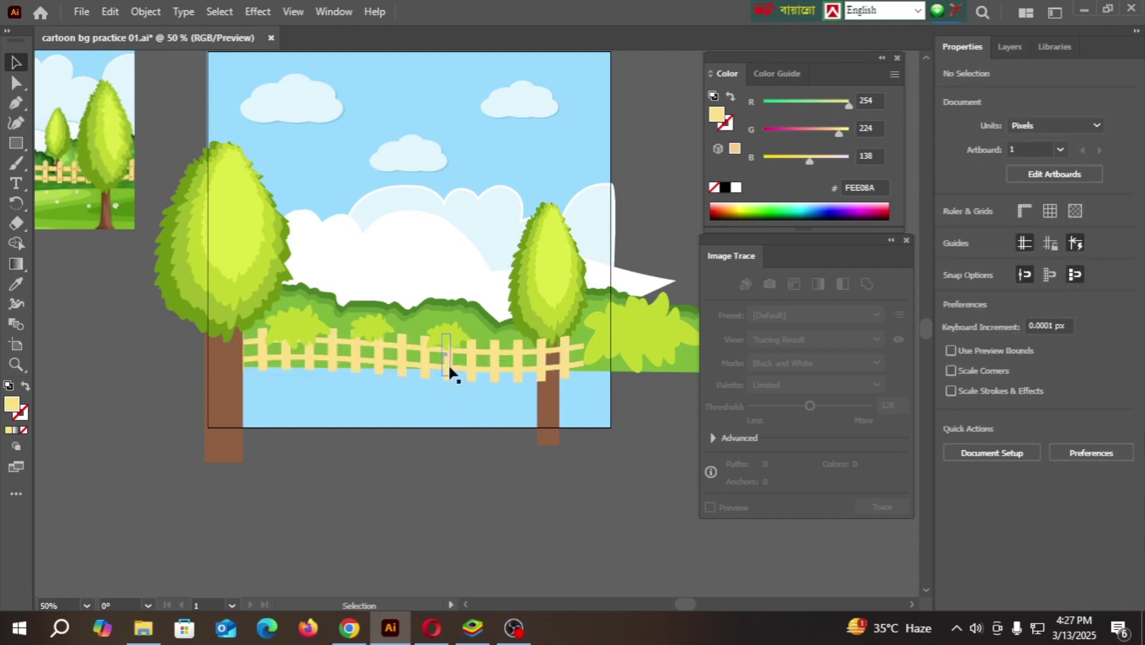
click(468, 365)
key(a)
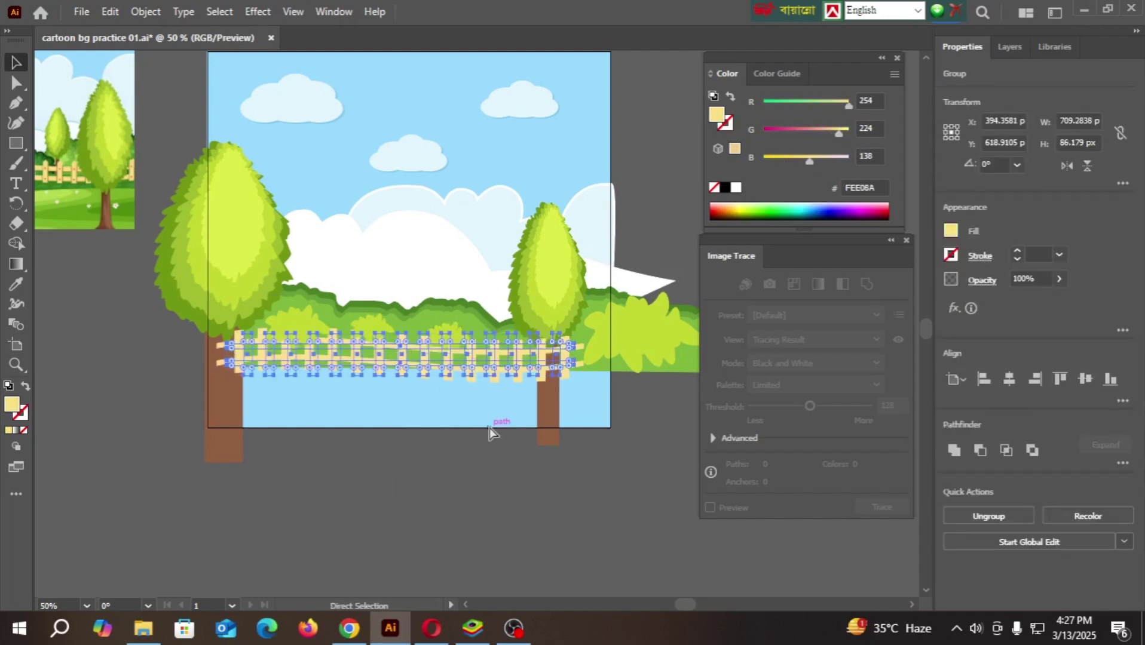
key(v)
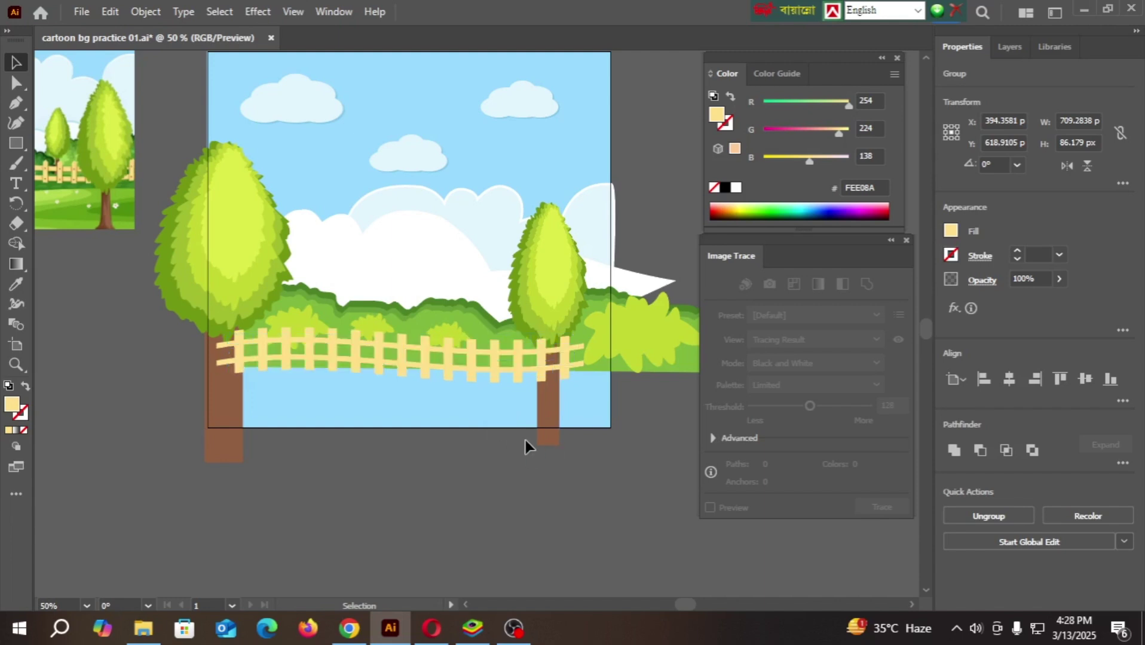
click(526, 447)
- Bring the small tree to the front so that its trunk covers the fence
click(544, 245)
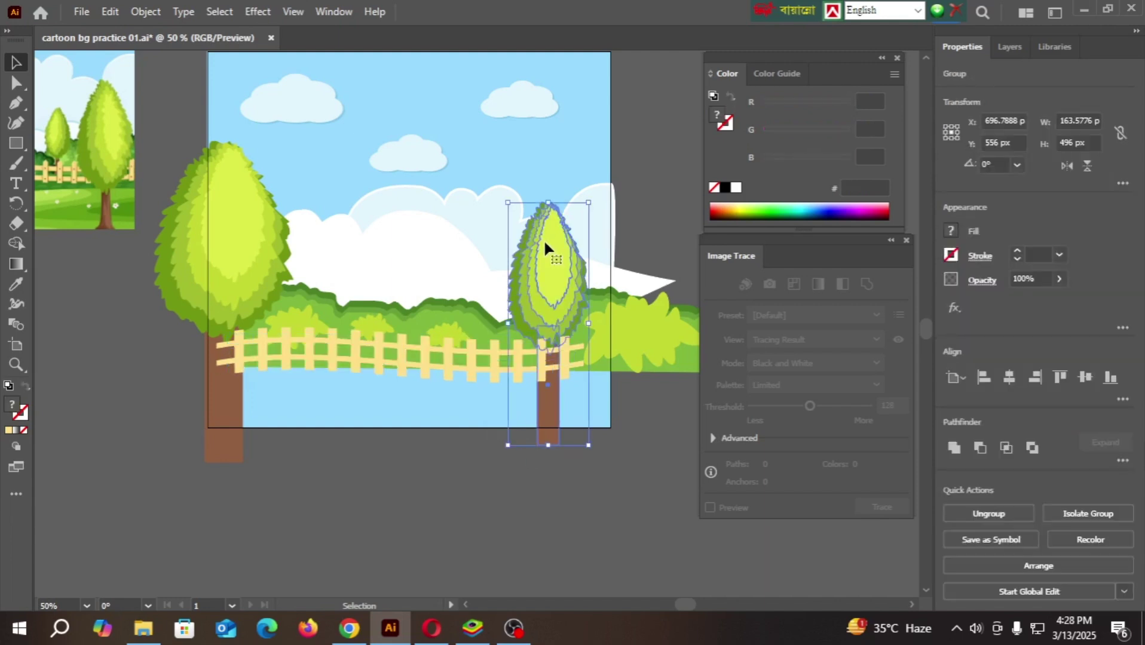
right_click(545, 245)
mouse_move(613, 529)
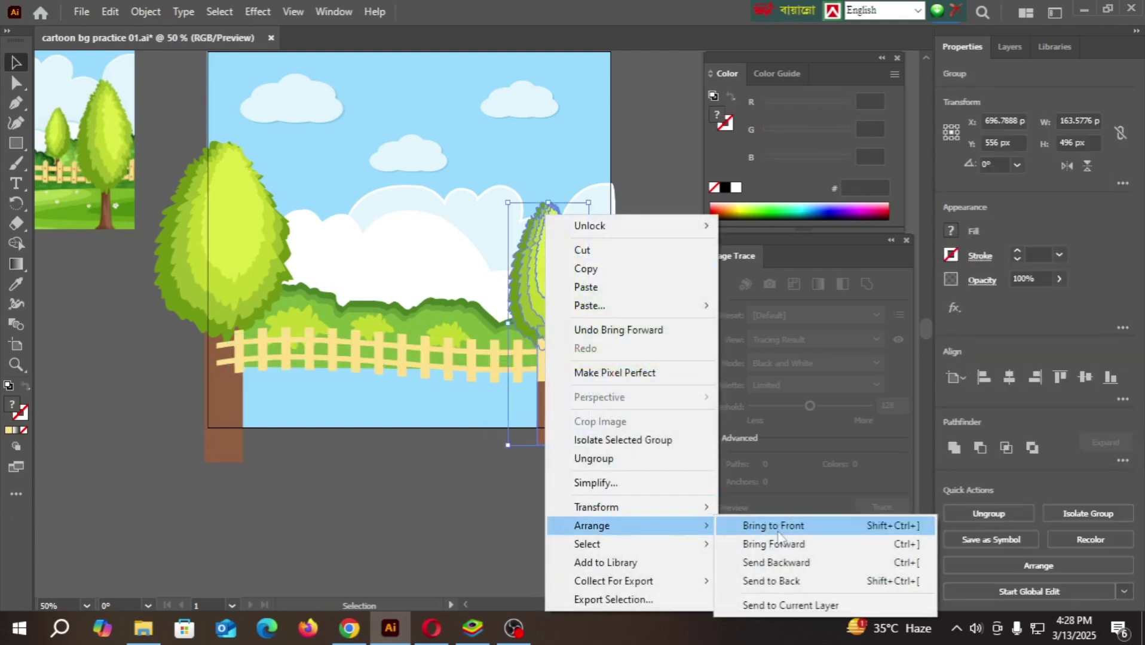
click(754, 527)
click(620, 527)
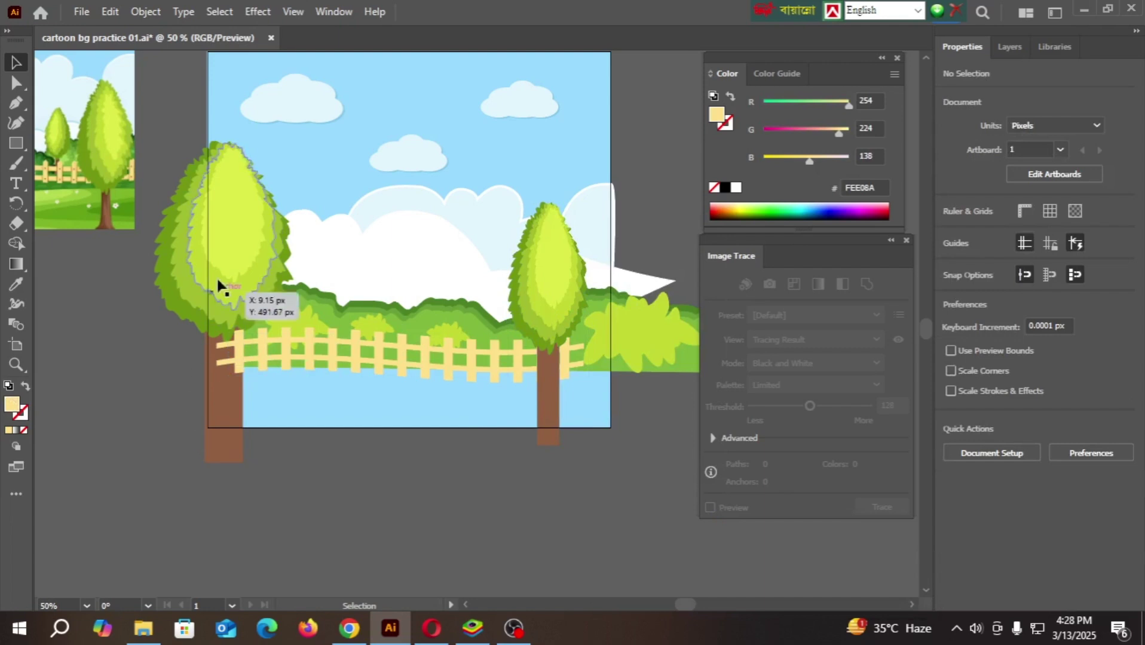
- Bring the large tree to the front so that its trunk covers the end of the fence
click(227, 240)
right_click(229, 248)
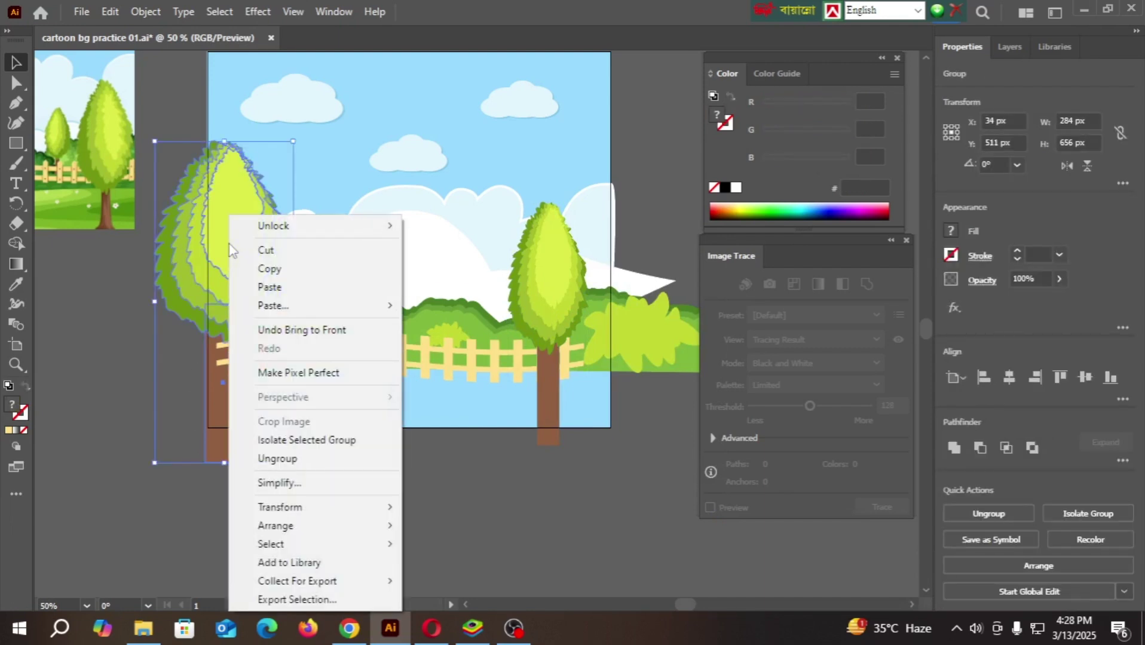
mouse_move(320, 527)
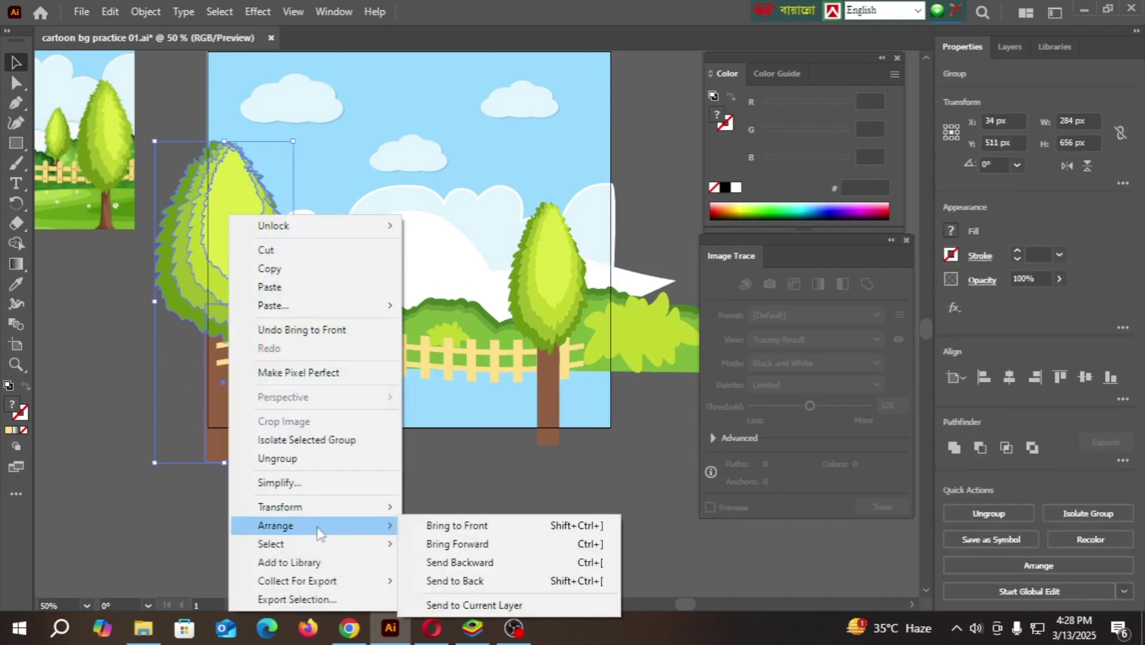
click(423, 527)
click(461, 484)
- With the Pen tool, draw a curve along the fence's base from about X -54, Y 641 px to about X 586, Y 651 px
scroll(464, 489, right, 1)
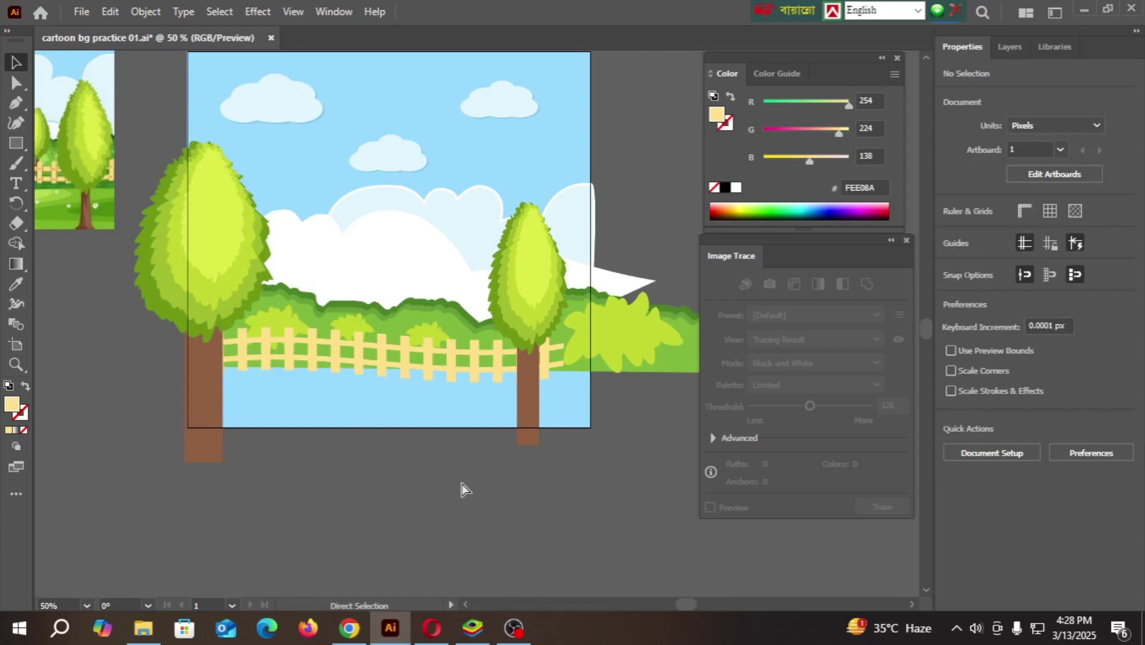
scroll(565, 491, up, 1)
scroll(625, 495, down, 2)
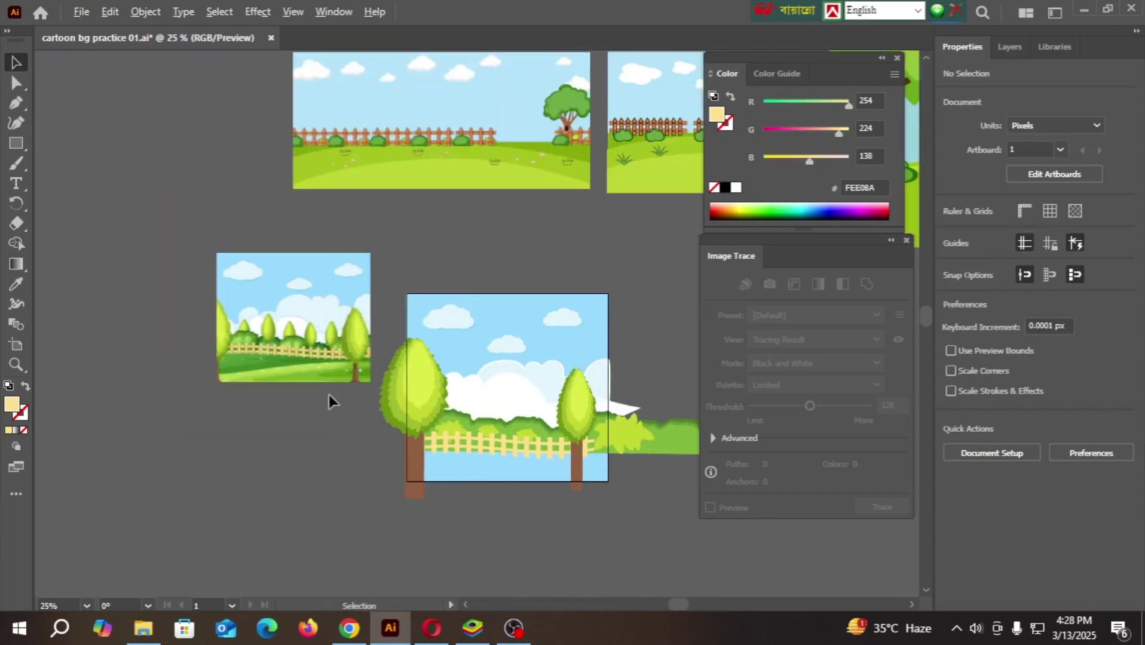
scroll(330, 401, up, 2)
scroll(142, 328, up, 2)
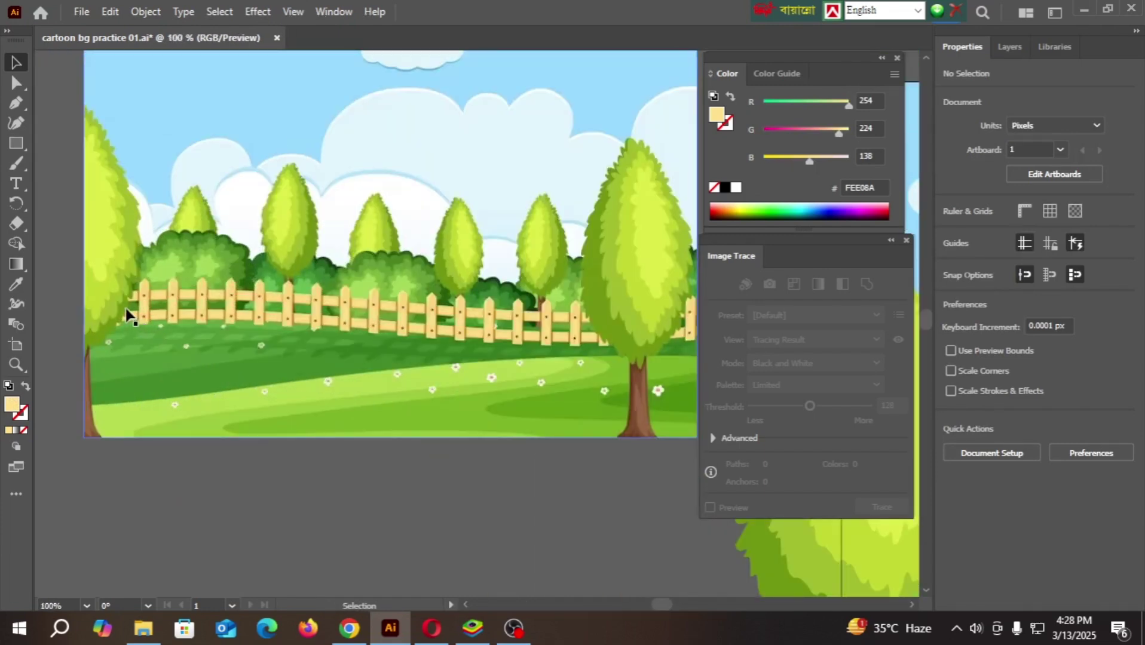
scroll(158, 390, down, 1)
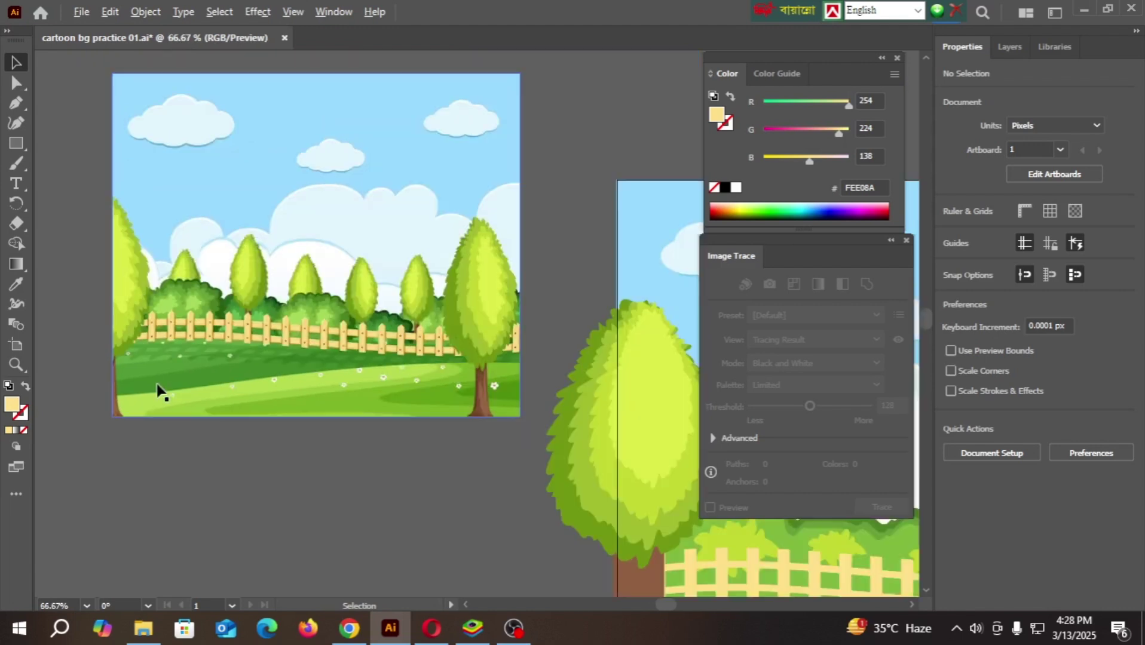
scroll(138, 334, down, 2)
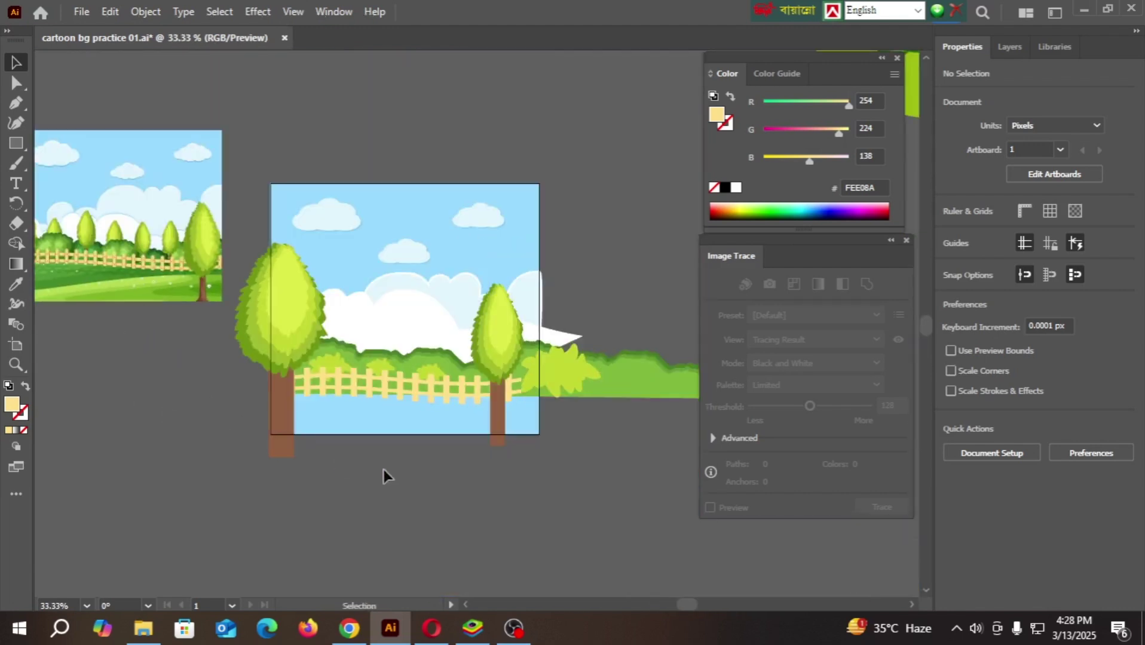
click(16, 104)
scroll(235, 415, up, 2)
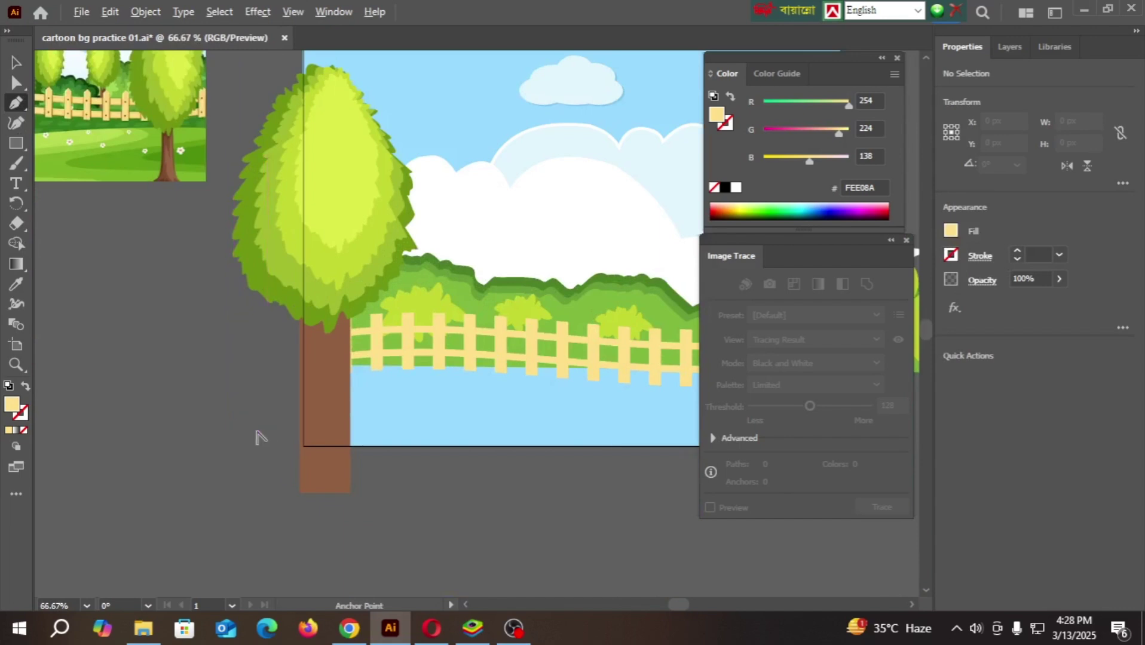
scroll(255, 435, down, 1)
drag(522, 510, 416, 470)
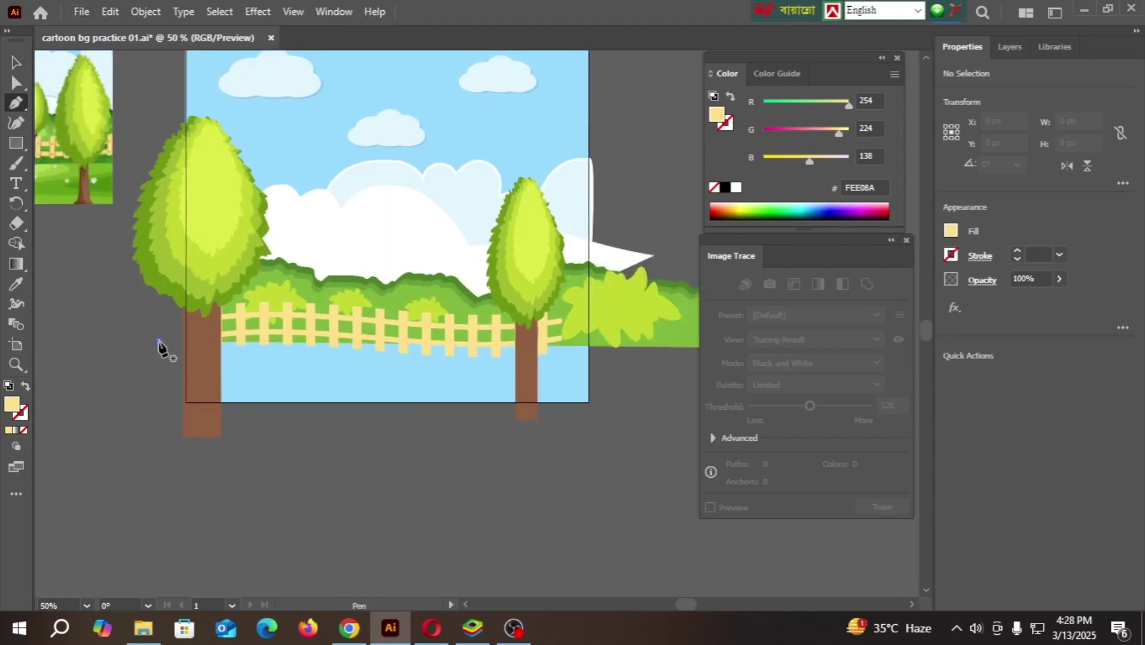
drag(158, 340, 472, 350)
click(472, 346)
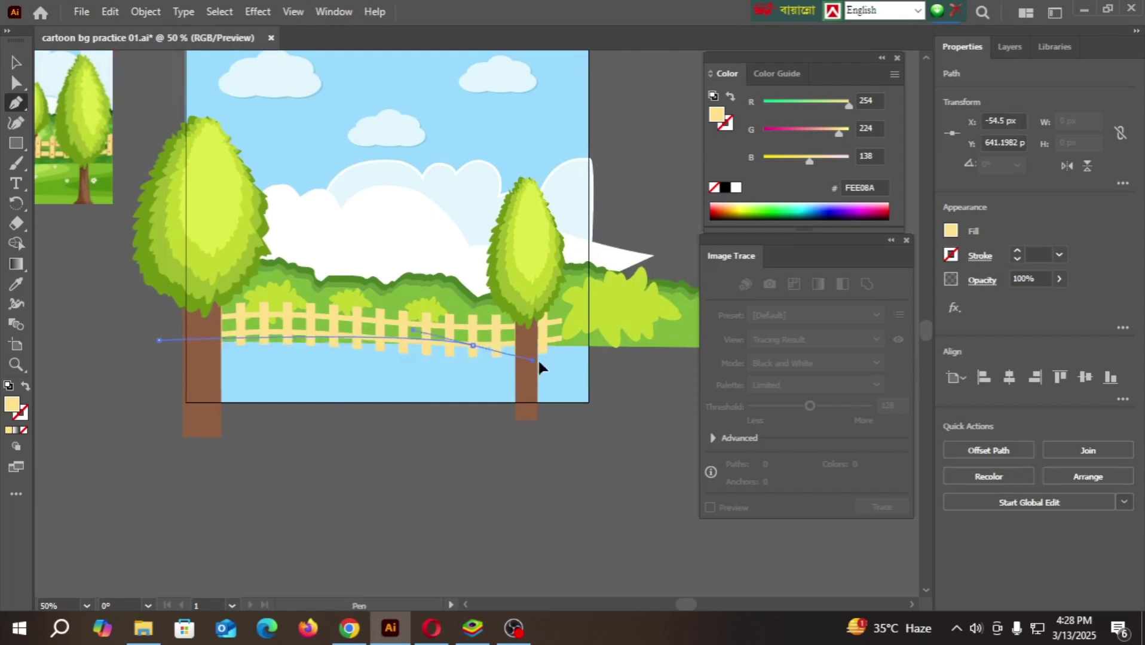
drag(614, 357, 691, 370)
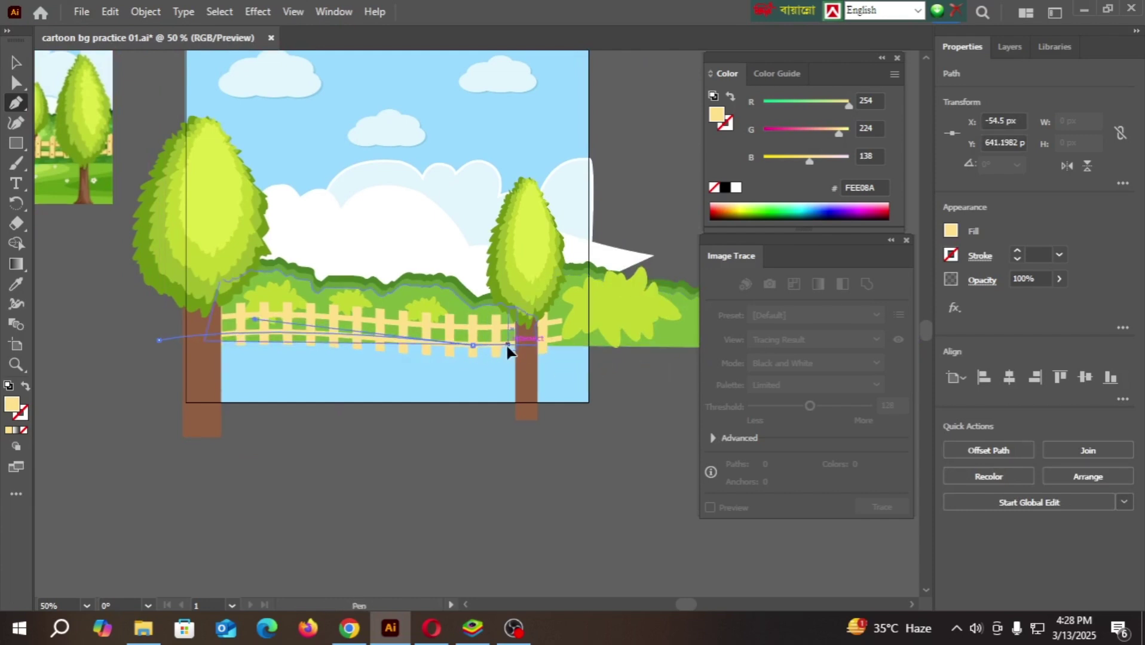
drag(473, 345, 493, 350)
- Extend the ground outline past the artboard edge to about X 854, Y 619 px, and drop it straight down to about Y 678 px
scroll(617, 344, up, 1)
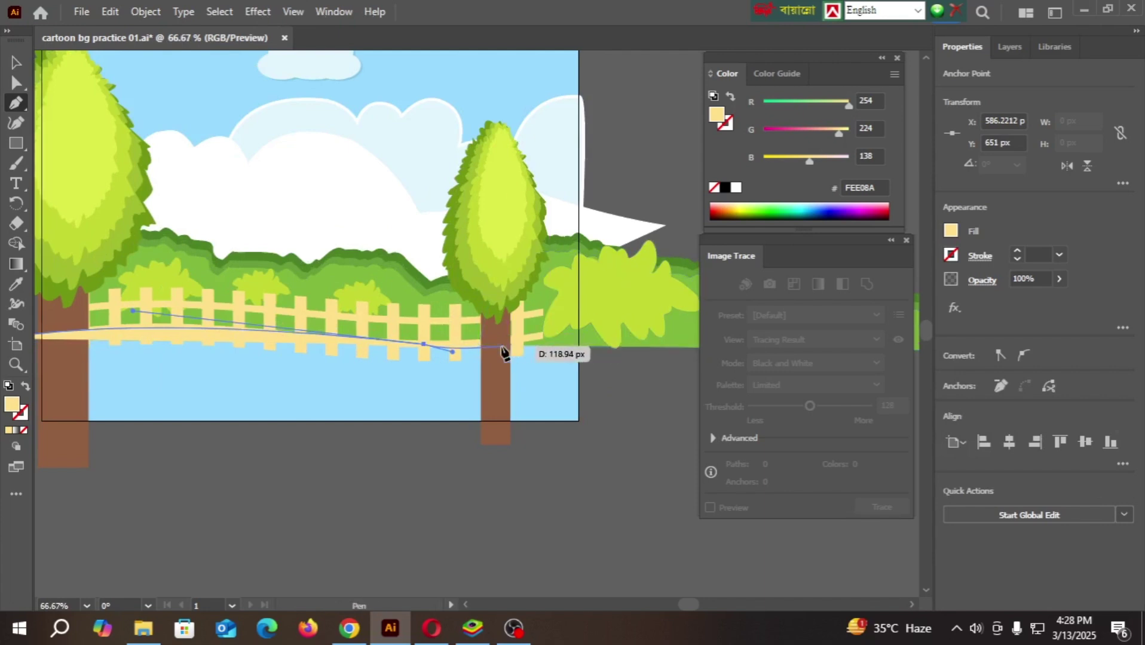
scroll(537, 341, up, 1)
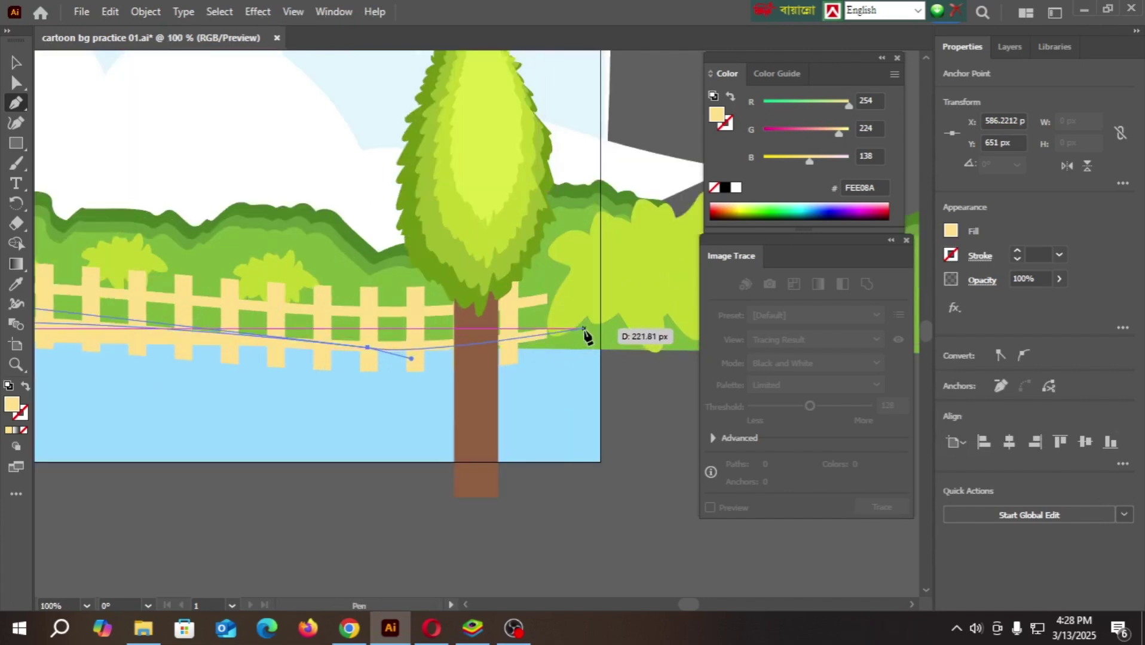
click(632, 323)
scroll(632, 325, down, 2)
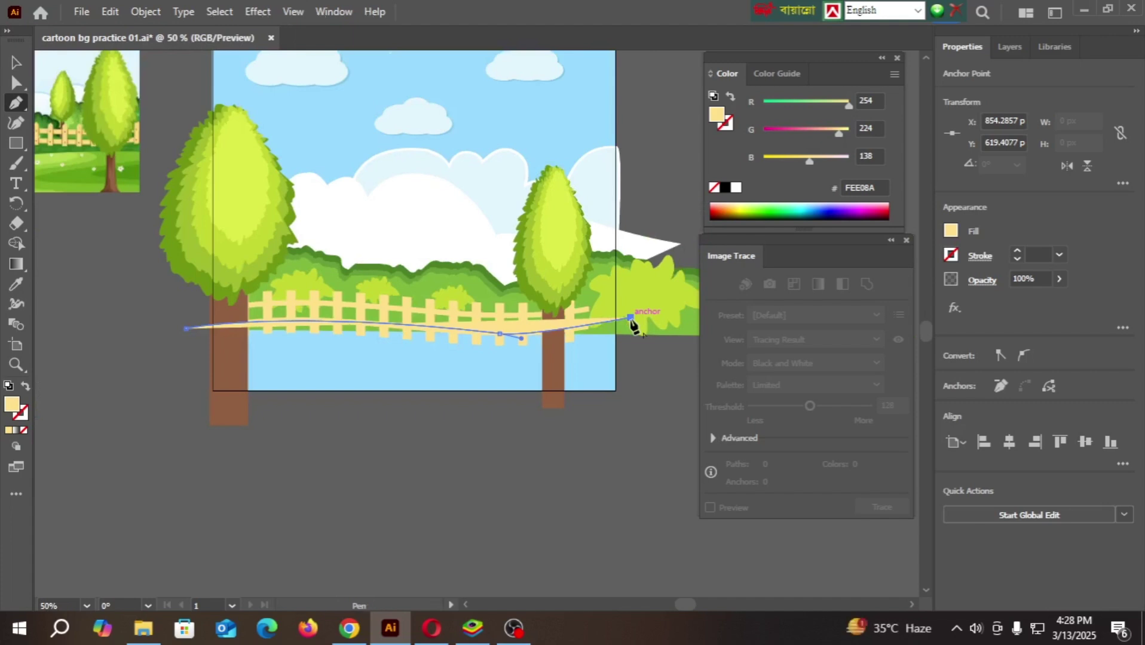
scroll(632, 323, down, 2)
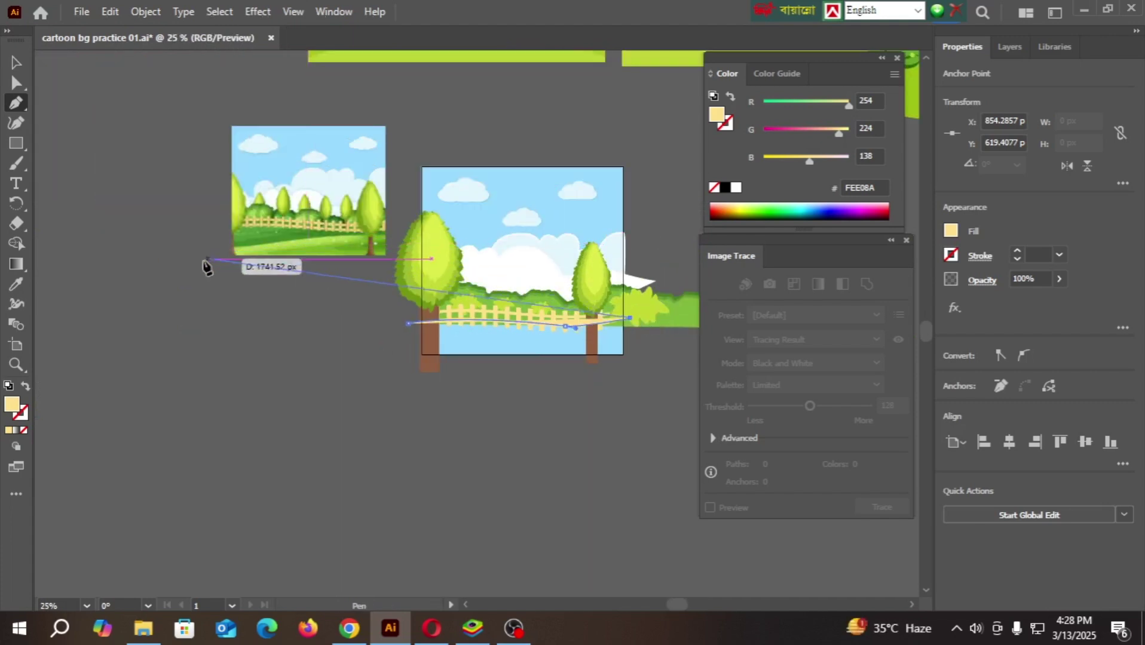
scroll(574, 331, up, 1)
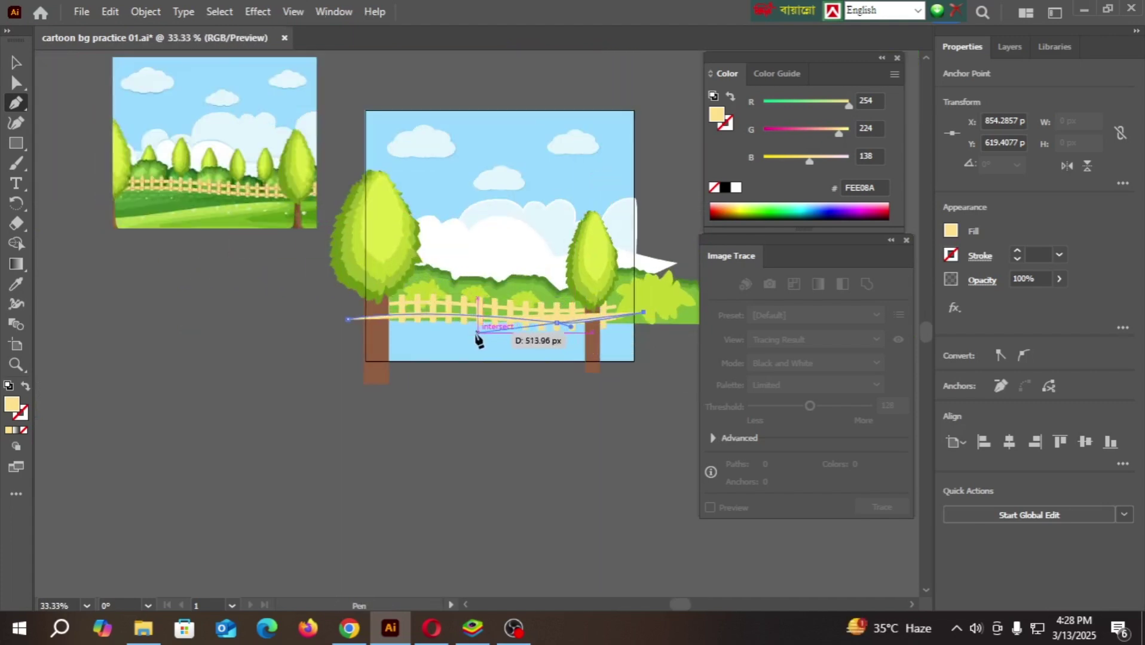
click(644, 331)
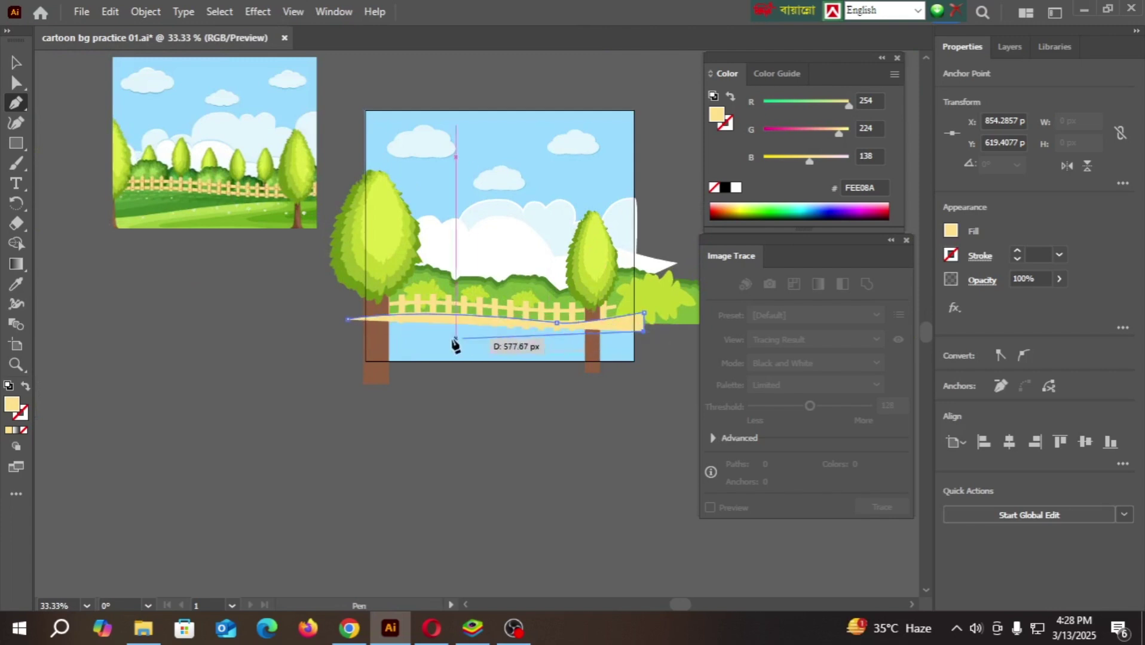
- Curve the lower edge back beyond the large tree's trunk and close the ground shape at about 1171 by 140 px
drag(352, 348, 150, 379)
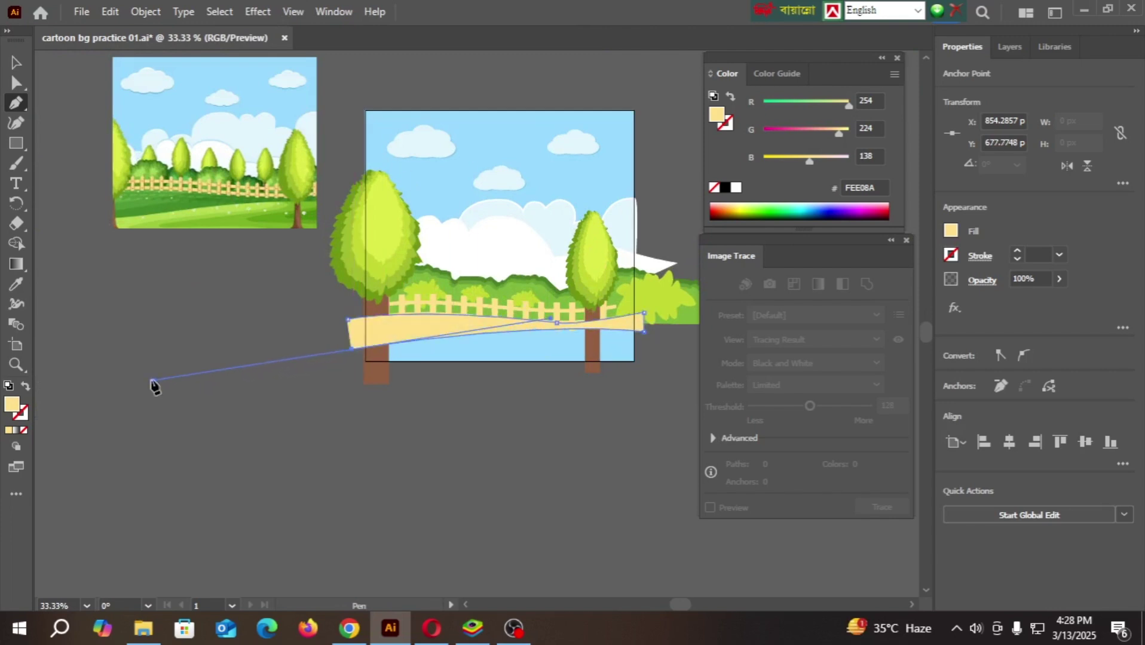
scroll(369, 330, up, 2)
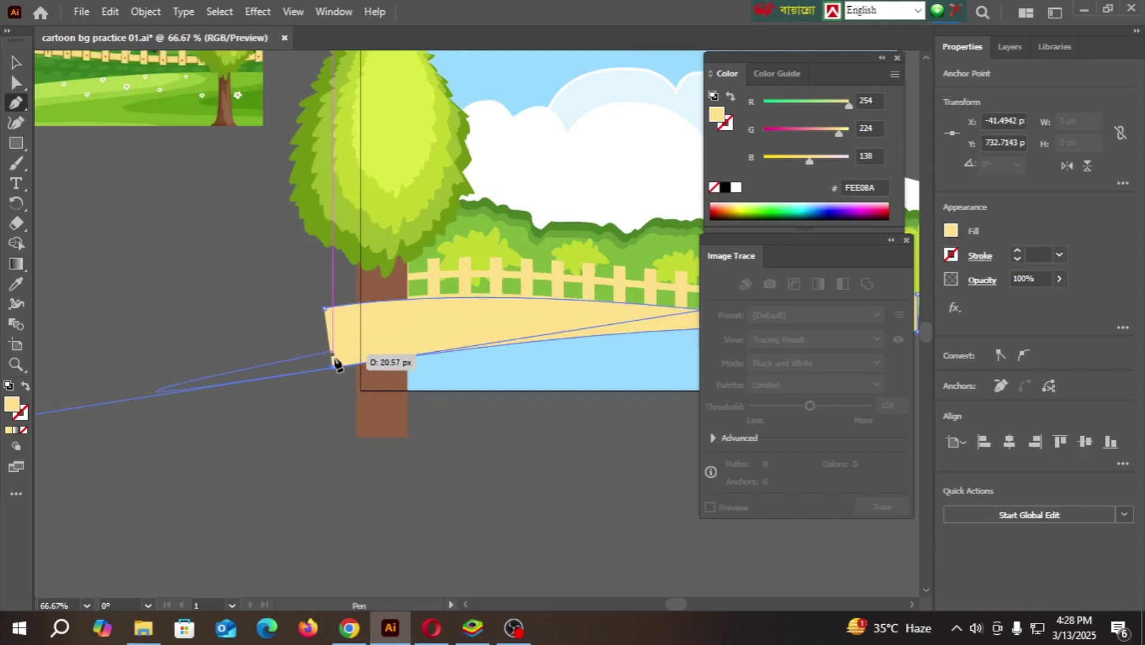
drag(326, 369, 326, 310)
click(13, 63)
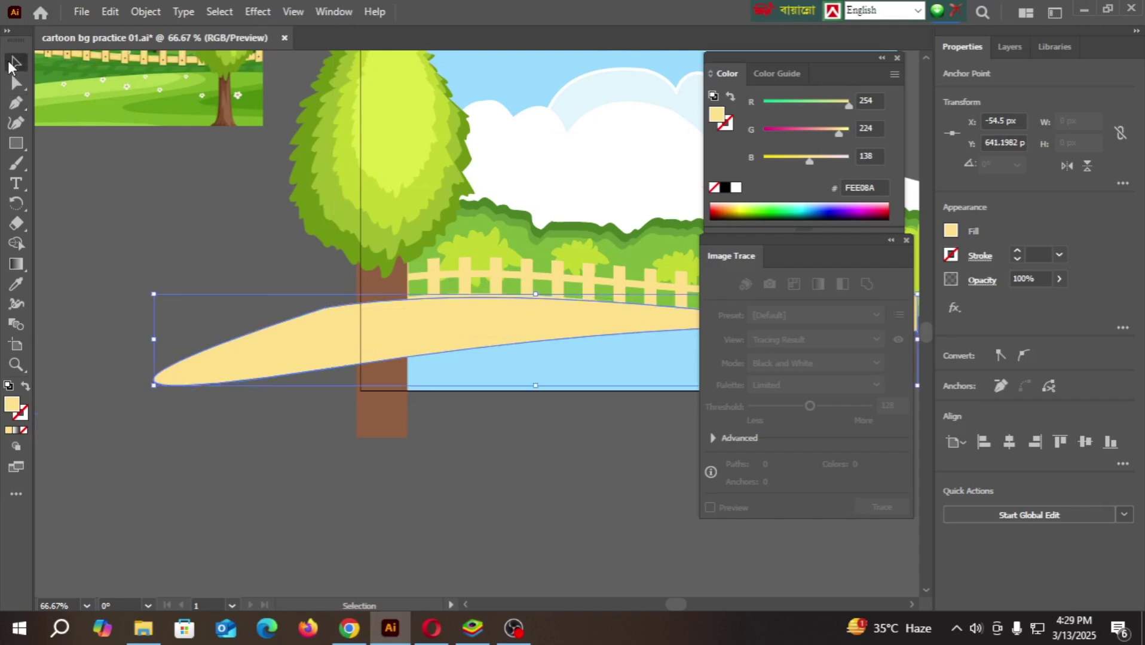
click(311, 424)
scroll(312, 424, down, 2)
- Fill the new ground shape with the medium green 65AA45 sampled from the reference picture's grass
click(315, 382)
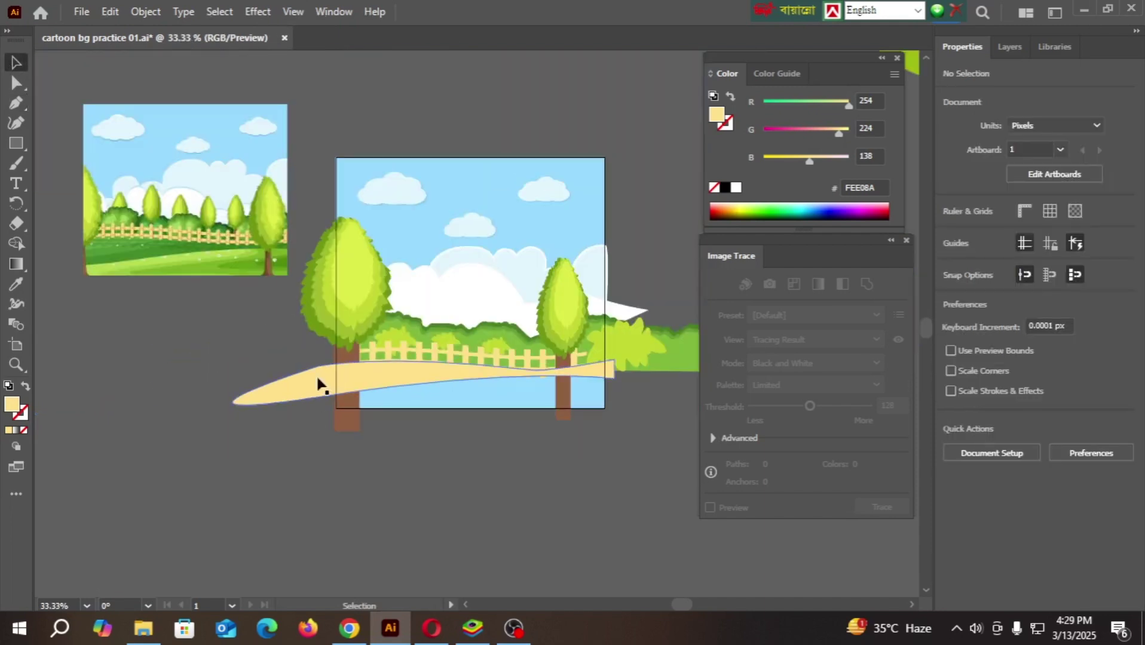
click(16, 284)
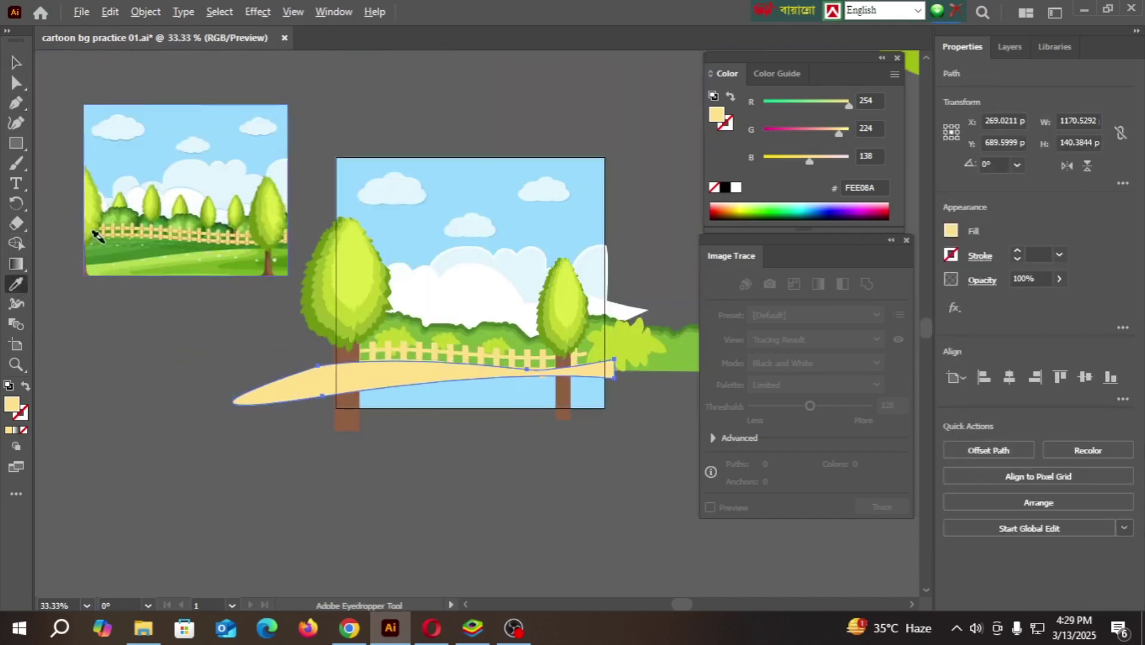
scroll(149, 230, up, 4)
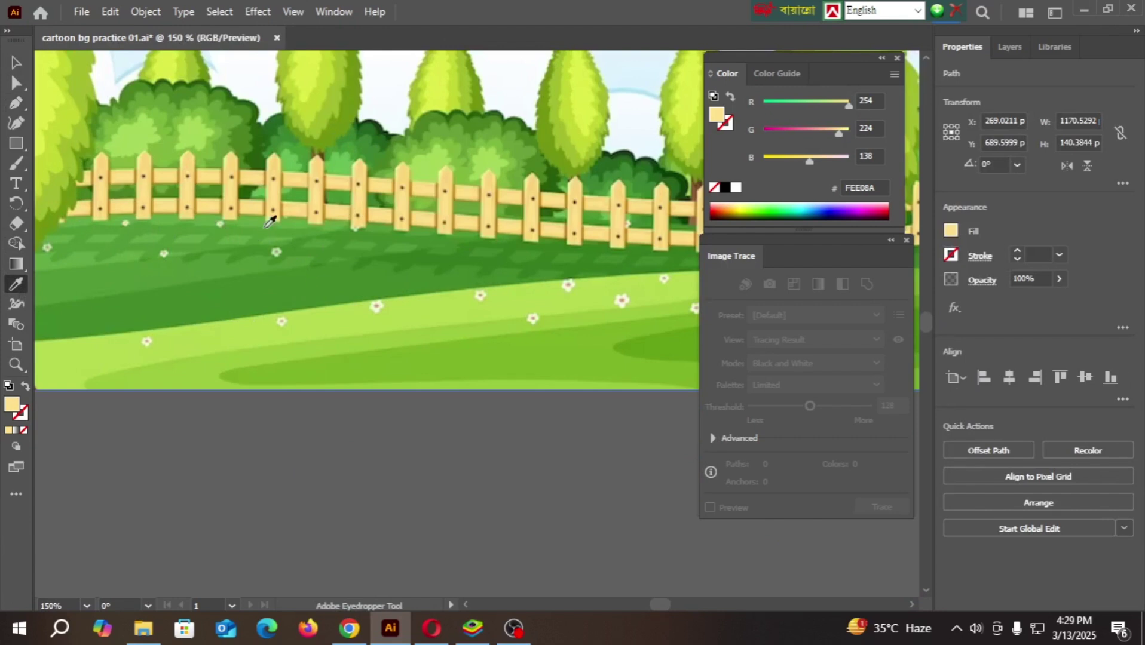
click(172, 273)
scroll(154, 281, down, 4)
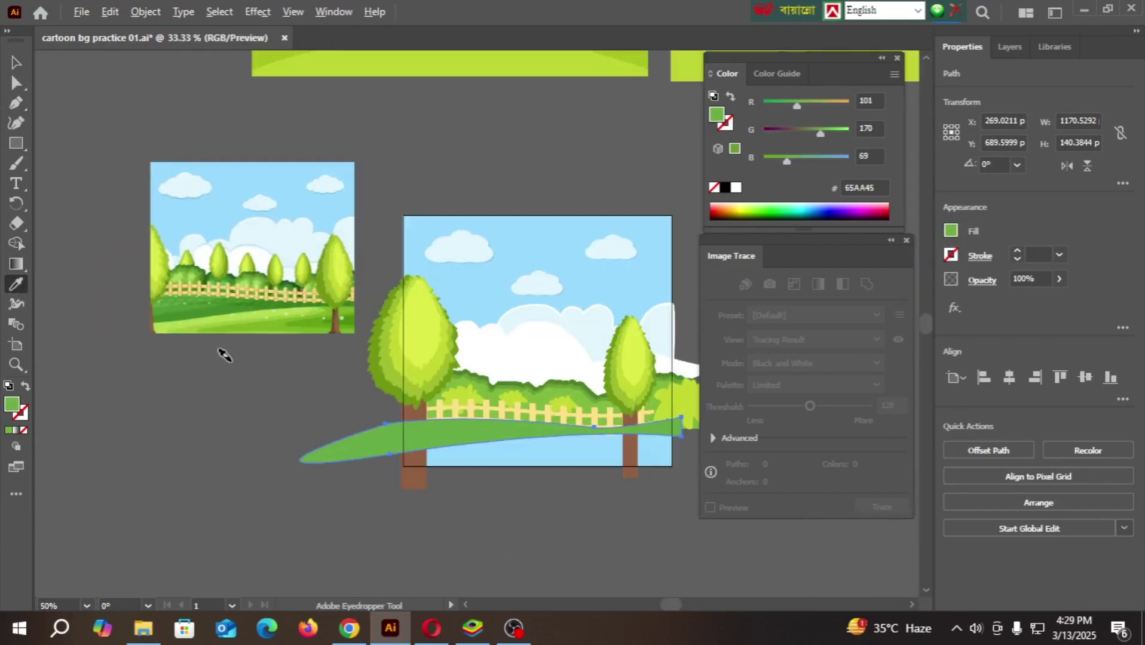
click(14, 63)
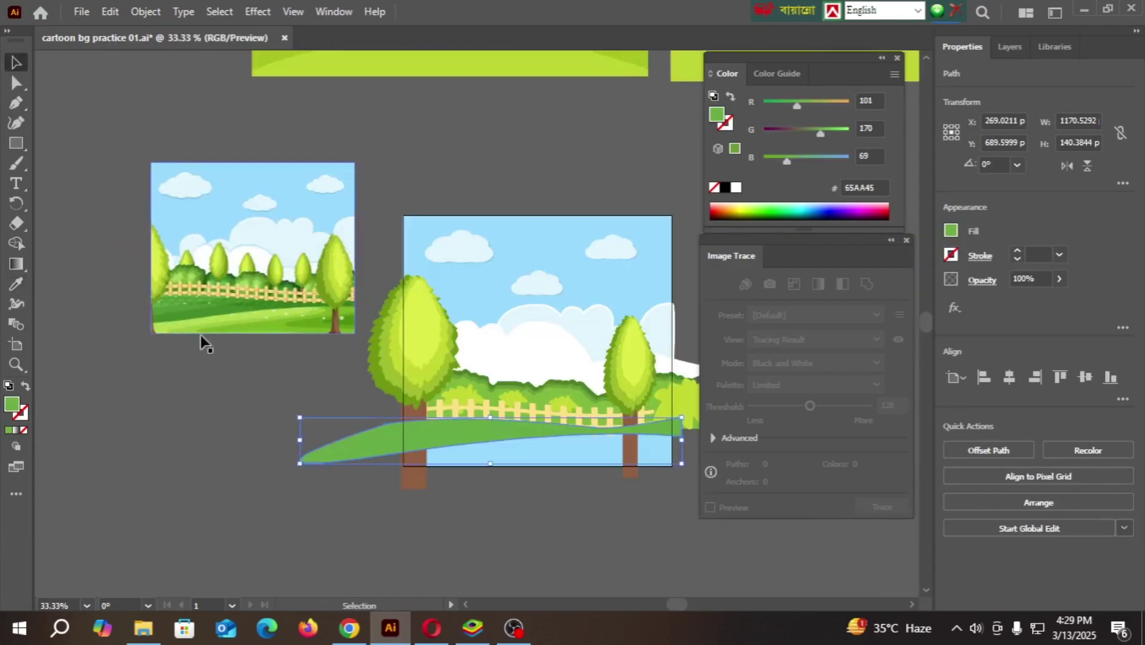
click(208, 429)
- Send the medium green ground shape backward behind the fence and both tree trunks
scroll(512, 495, up, 1)
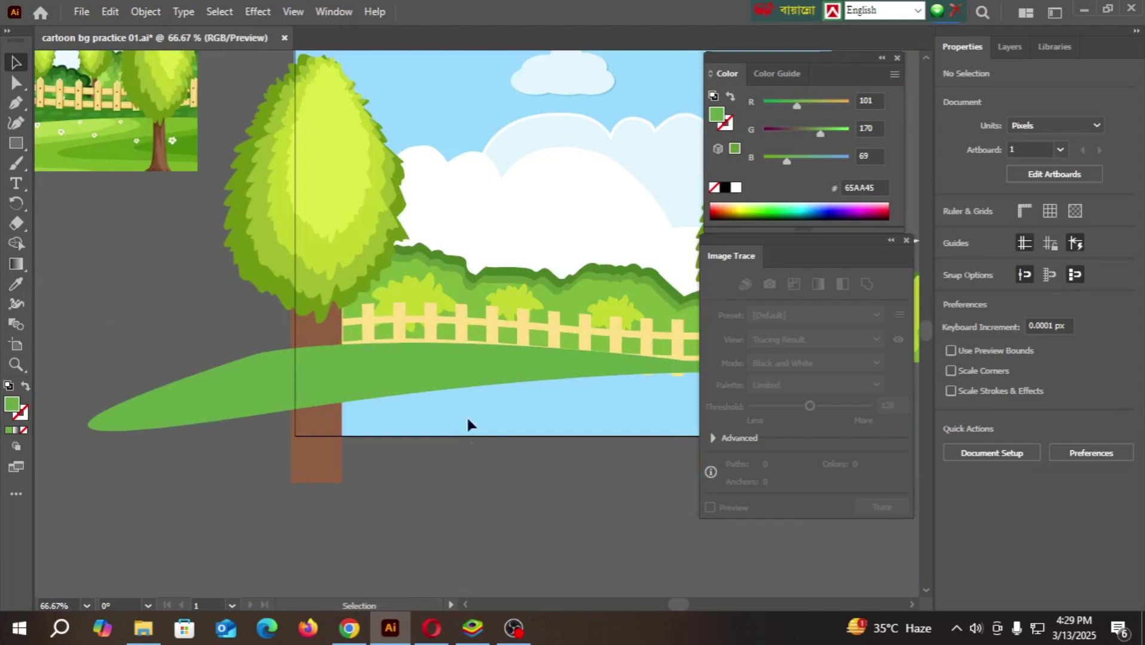
click(451, 373)
key(a)
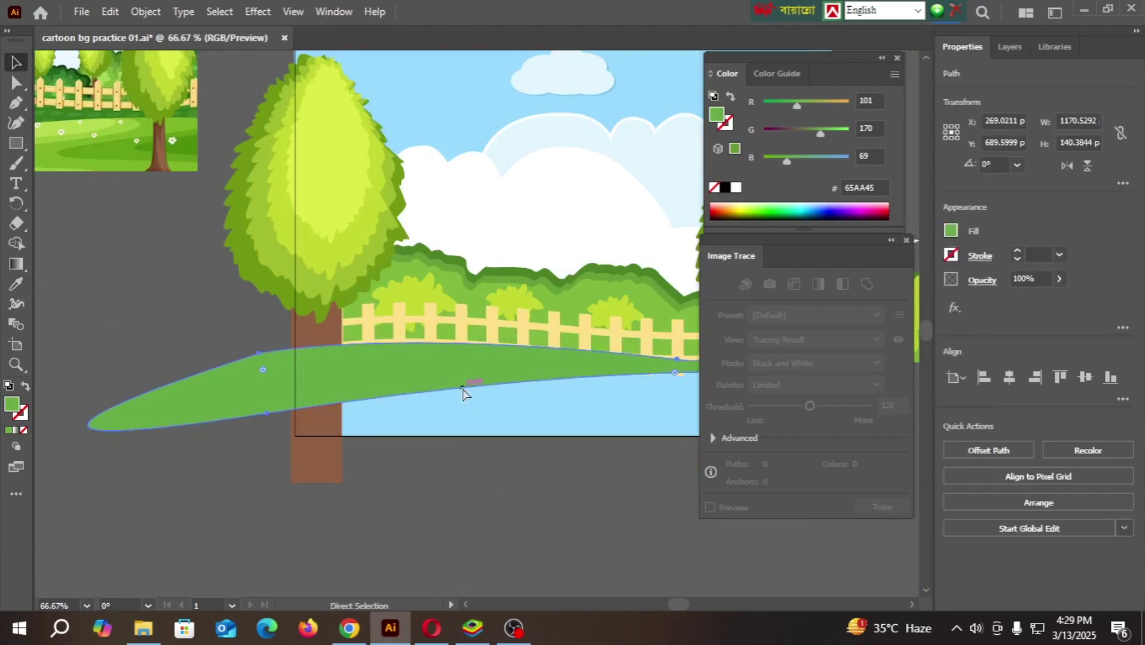
key(ctrl+bracketleft)
key(ctrl+bracketleft)
key(v)
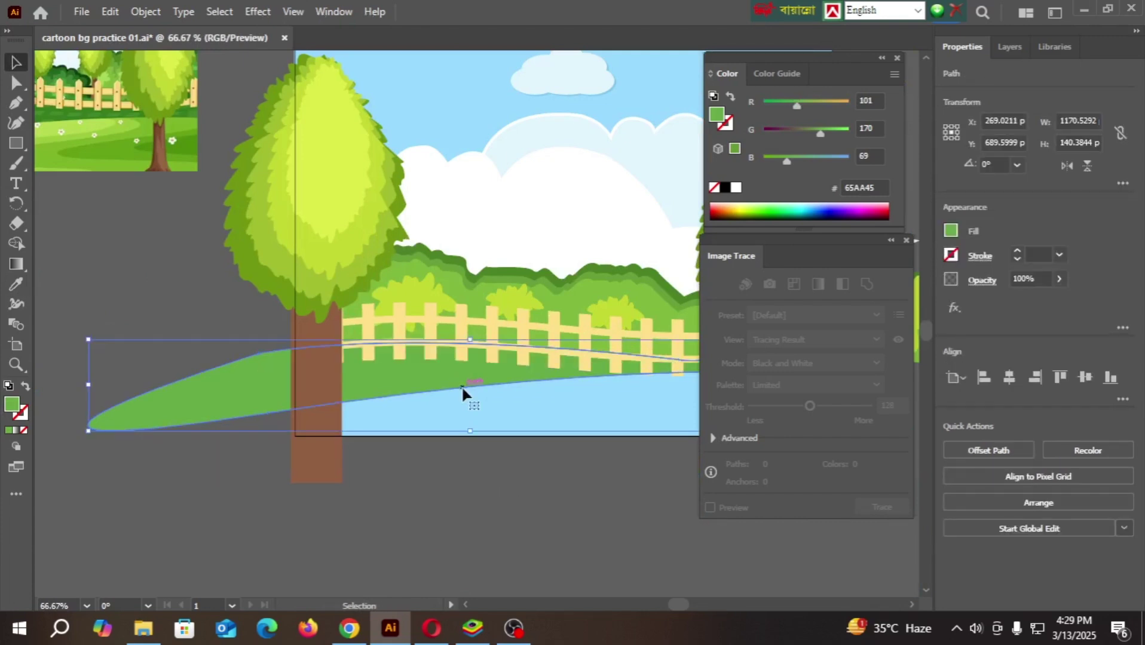
click(452, 478)
alt+scroll(452, 492, down, 1)
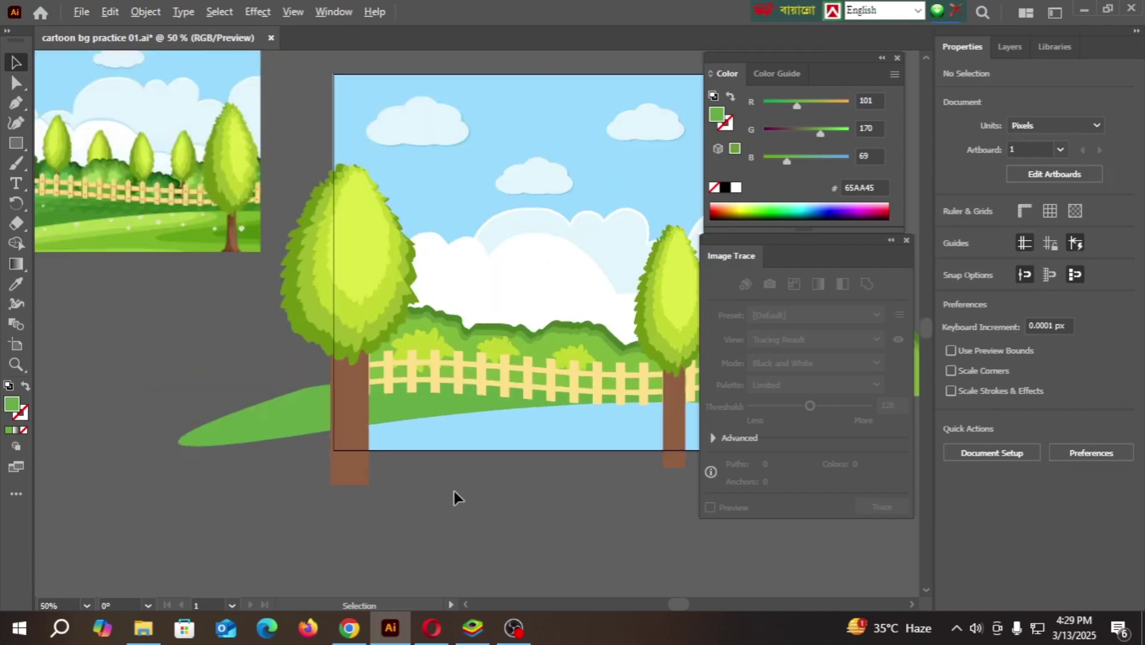
- With the Pen tool, draw a second ground's upper edge from about X -133, Y 776 px through X -41, Y 708 px past the far artboard edge
drag(536, 482, 421, 431)
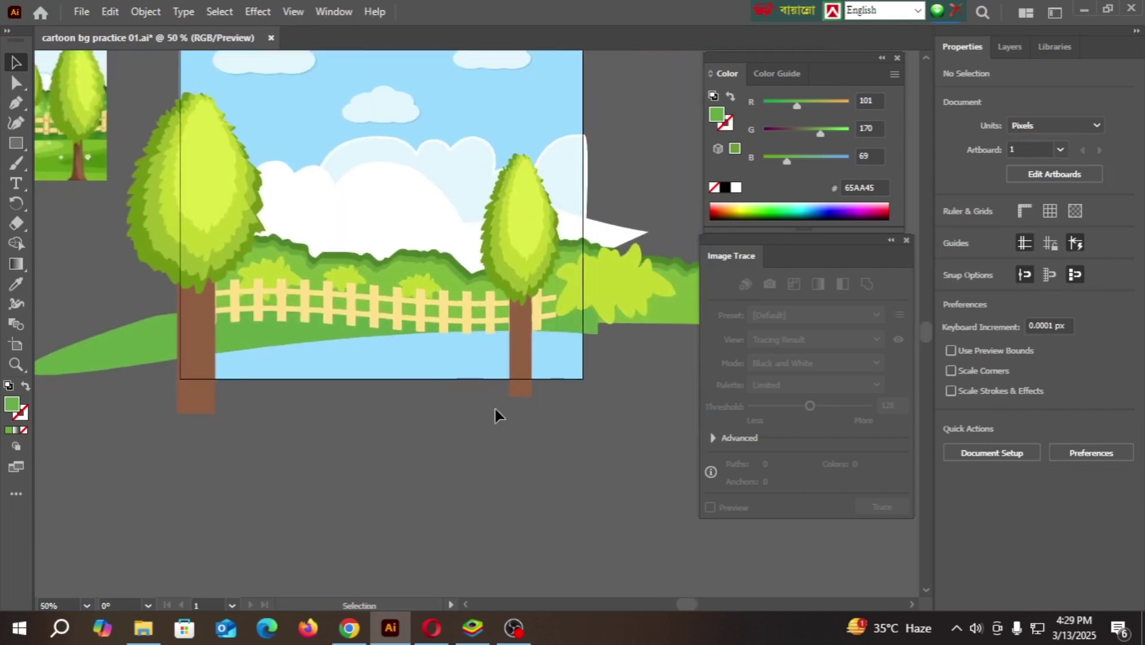
click(17, 106)
alt+scroll(169, 371, up, 2)
alt+scroll(239, 374, down, 2)
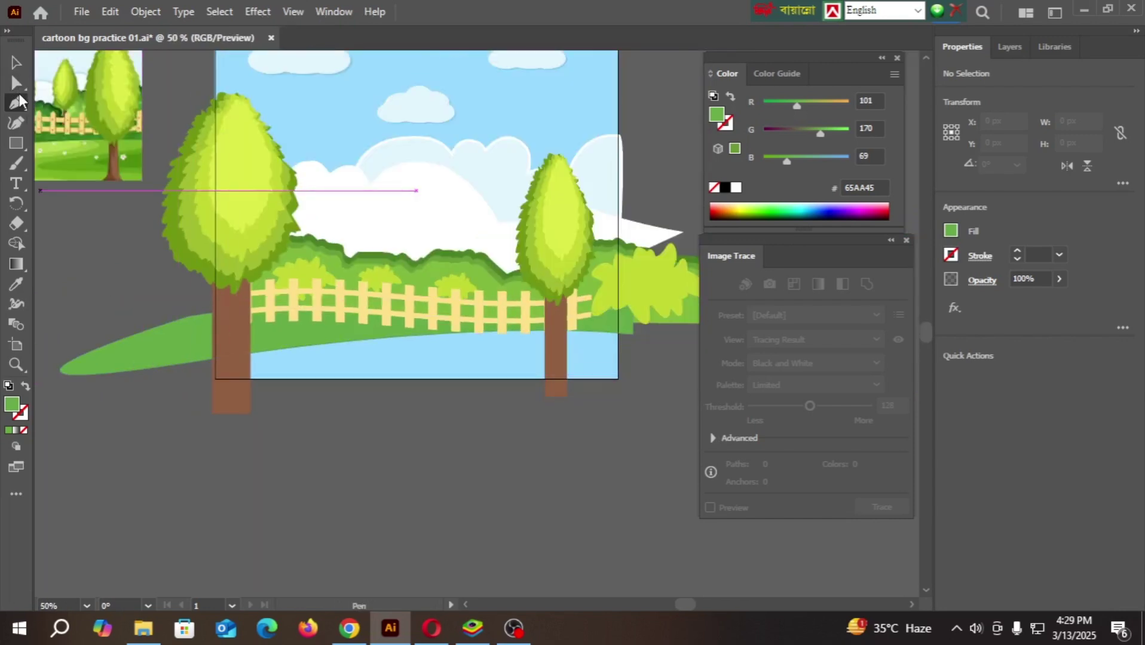
click(161, 382)
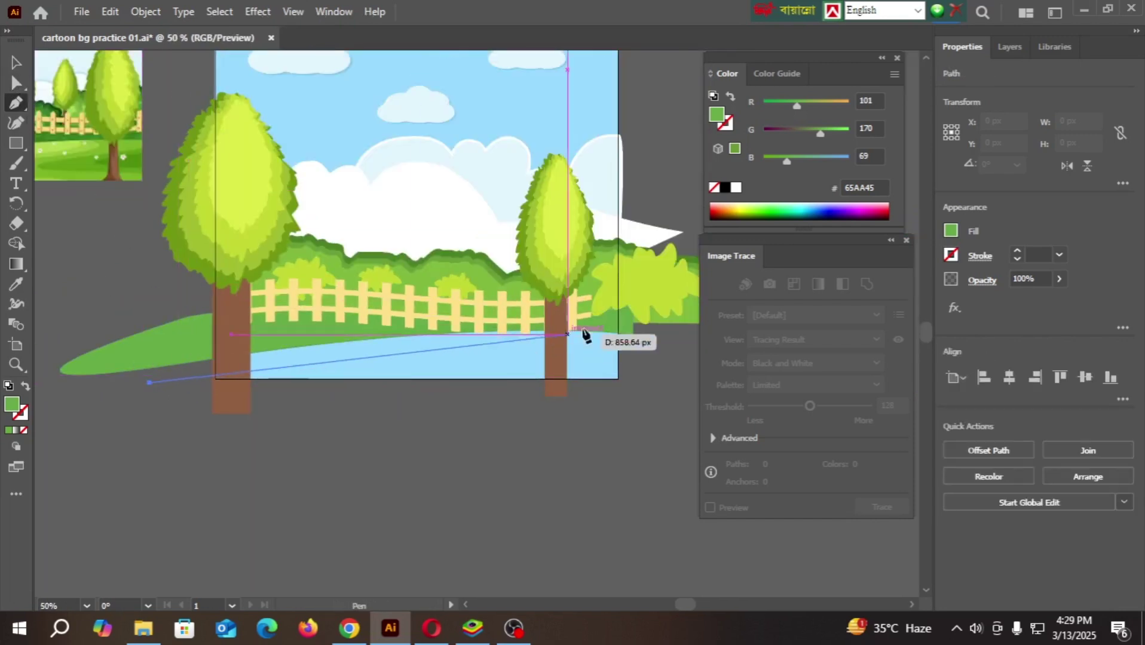
click(193, 349)
drag(632, 329, 709, 359)
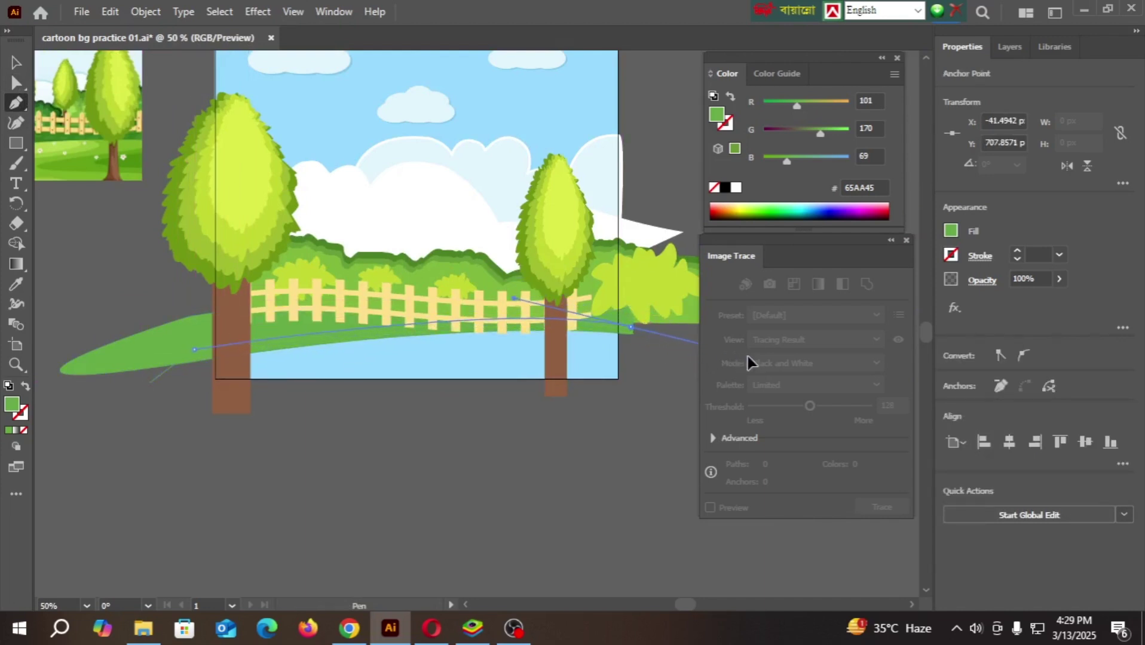
- Continue the outline well below the artboard and close the second ground shape at about 1101 by 378 px
drag(652, 406, 596, 464)
click(567, 475)
click(299, 503)
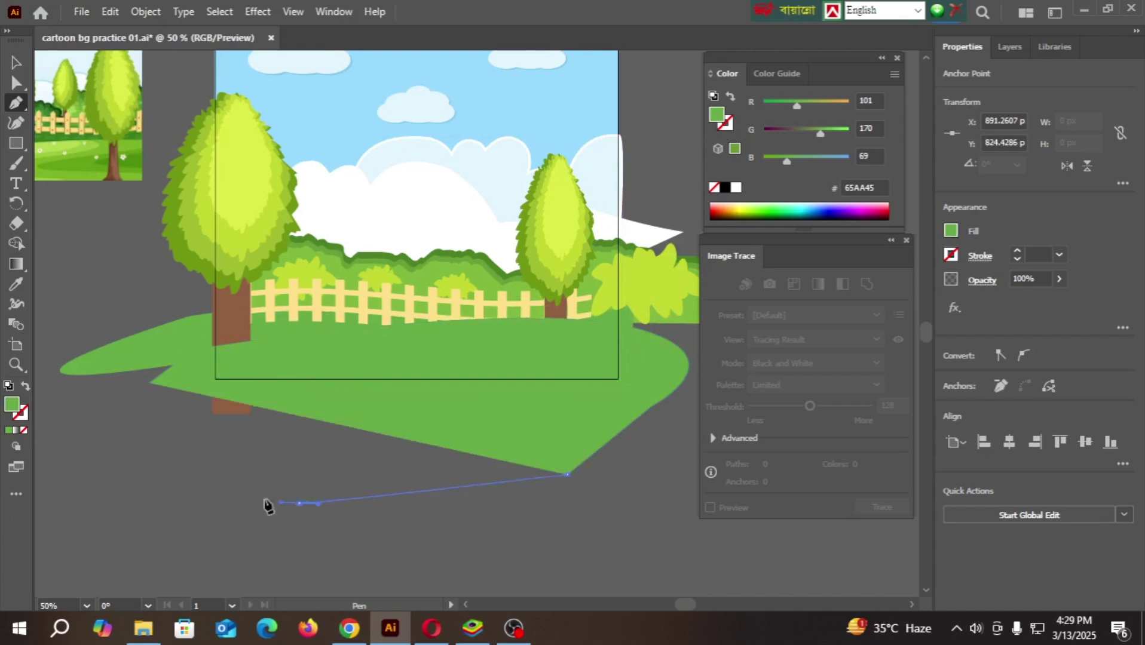
click(280, 502)
click(156, 463)
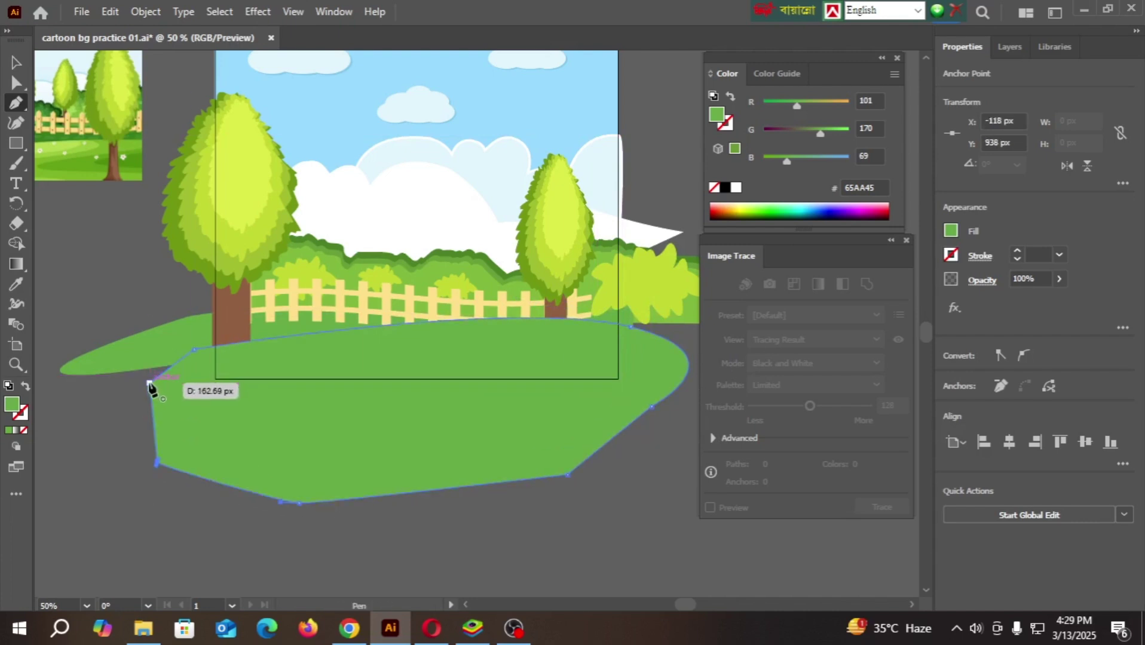
click(149, 383)
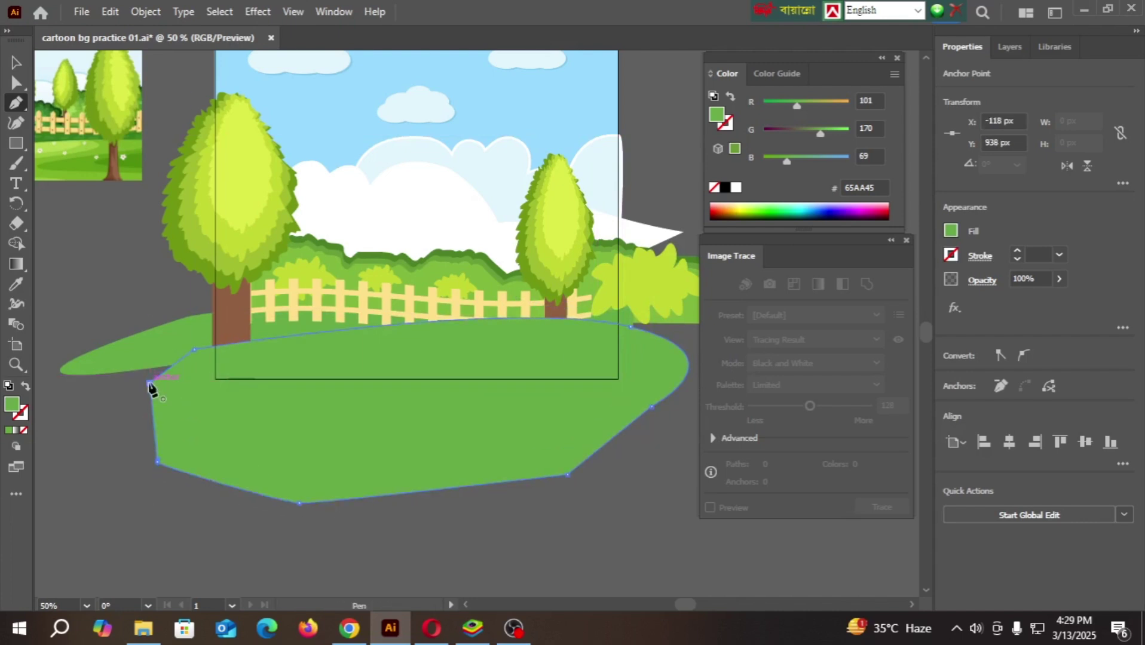
- Fill the second ground shape with the light green B3D94F sampled from the reference's foreground grass
click(14, 288)
scroll(113, 197, up, 3)
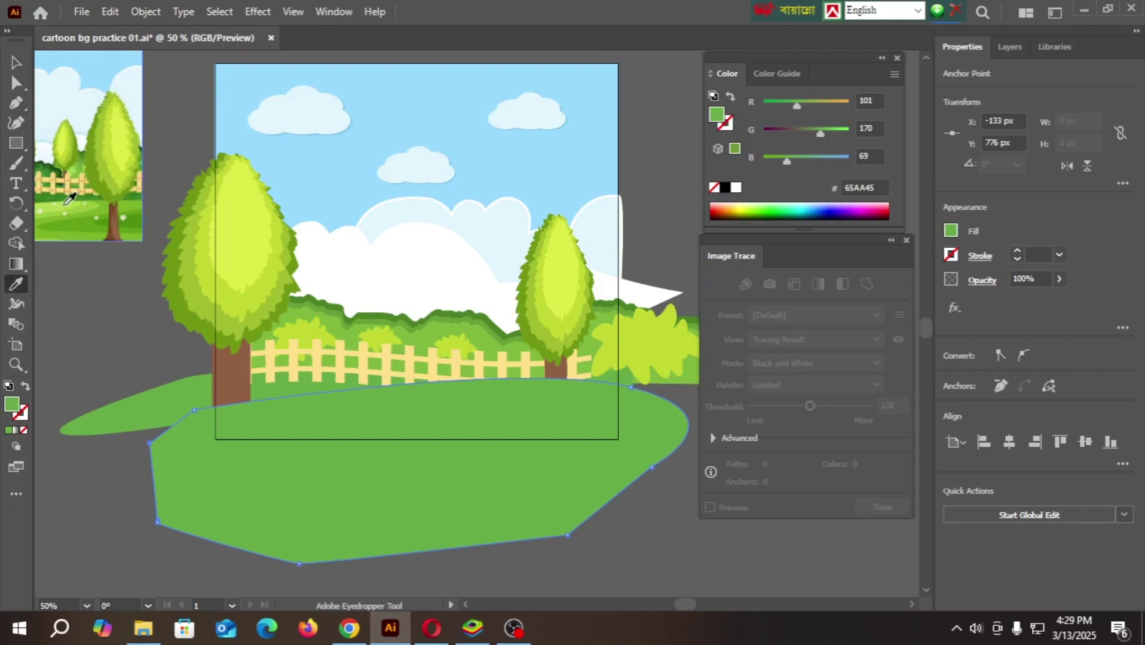
click(67, 203)
click(16, 62)
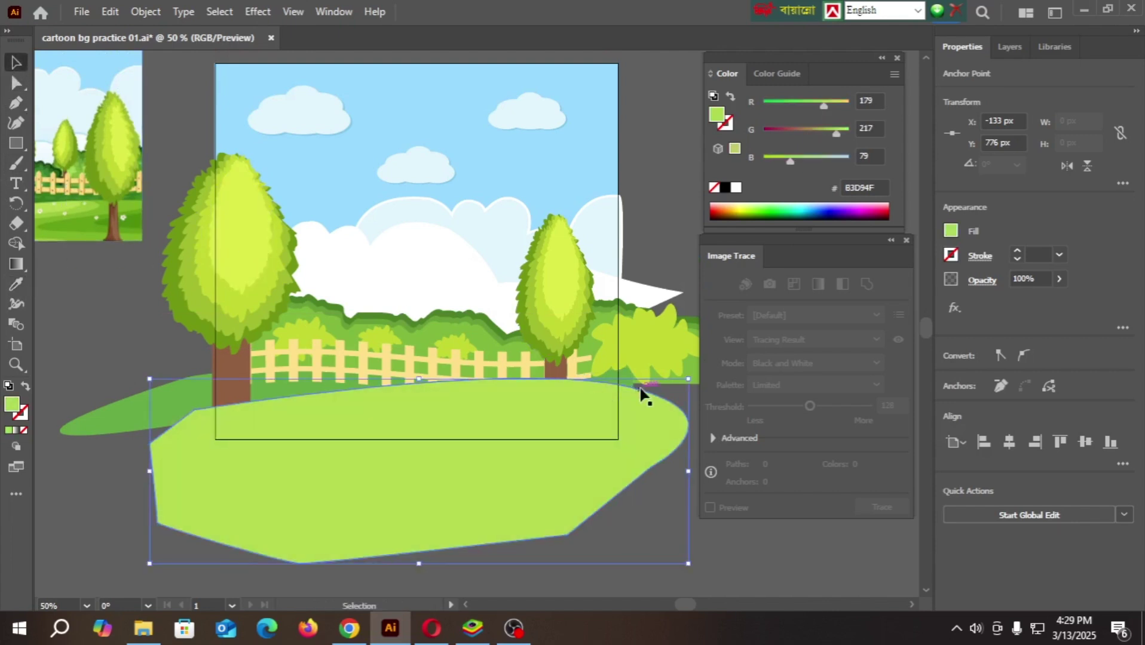
scroll(640, 394, down, 3)
click(197, 554)
- Send the light green ground shape backward behind both tree trunks and the fence
click(324, 457)
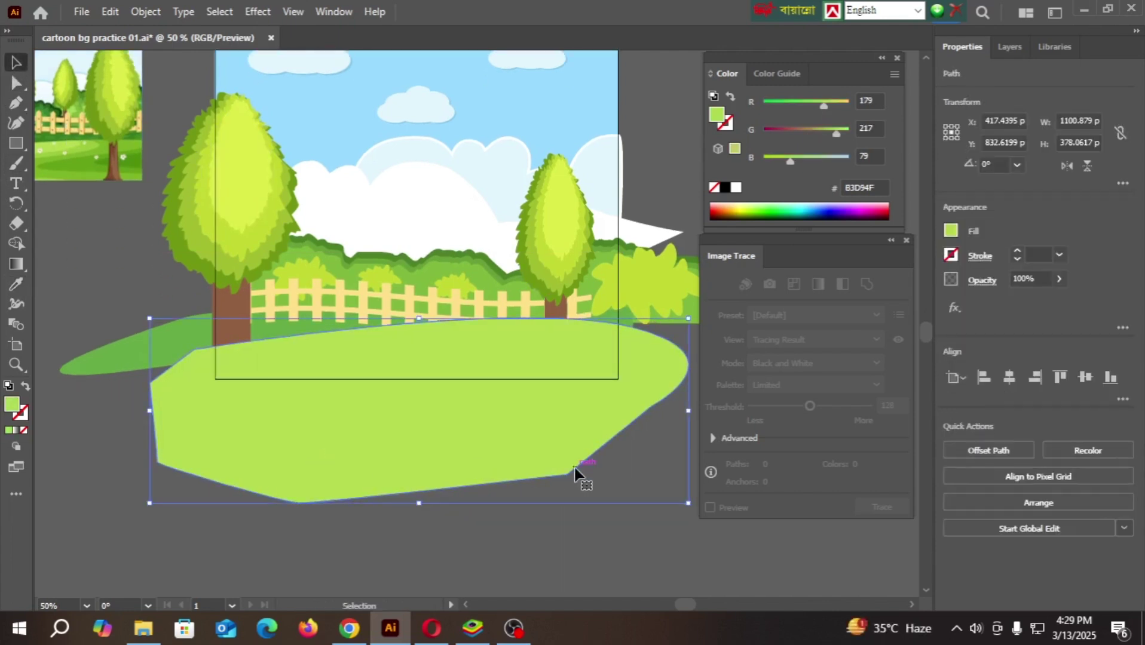
key(a)
key(ctrl+bracketleft)
key(ctrl+bracketleft)
key(ctrl+bracketleft)
key(ctrl+bracketleft)
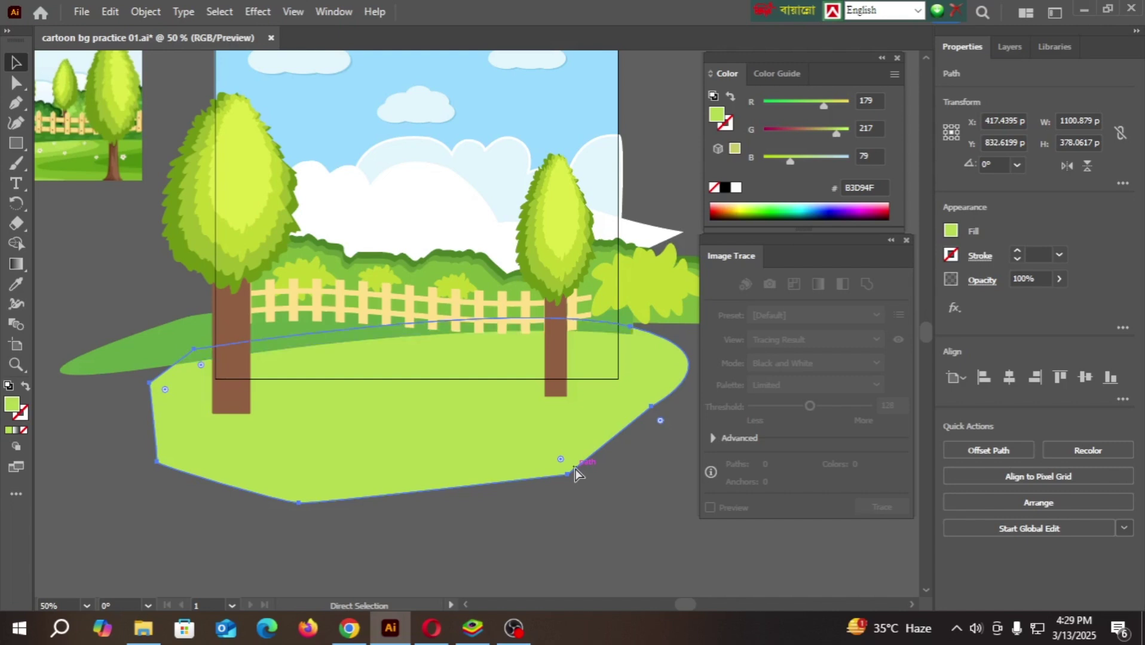
key(v)
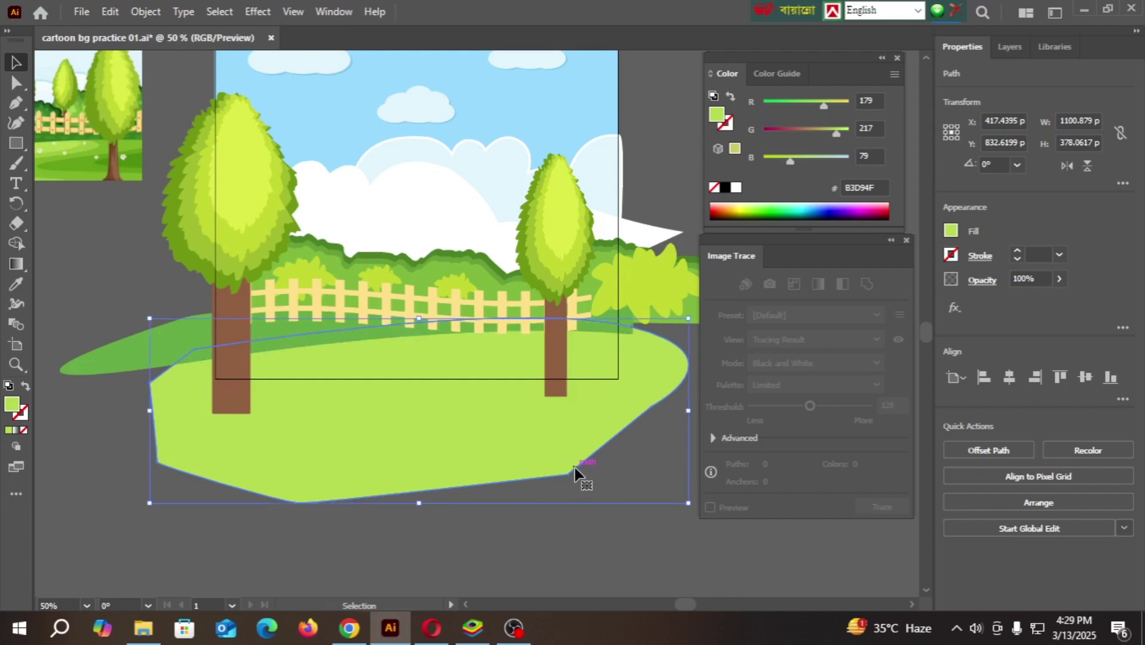
click(627, 540)
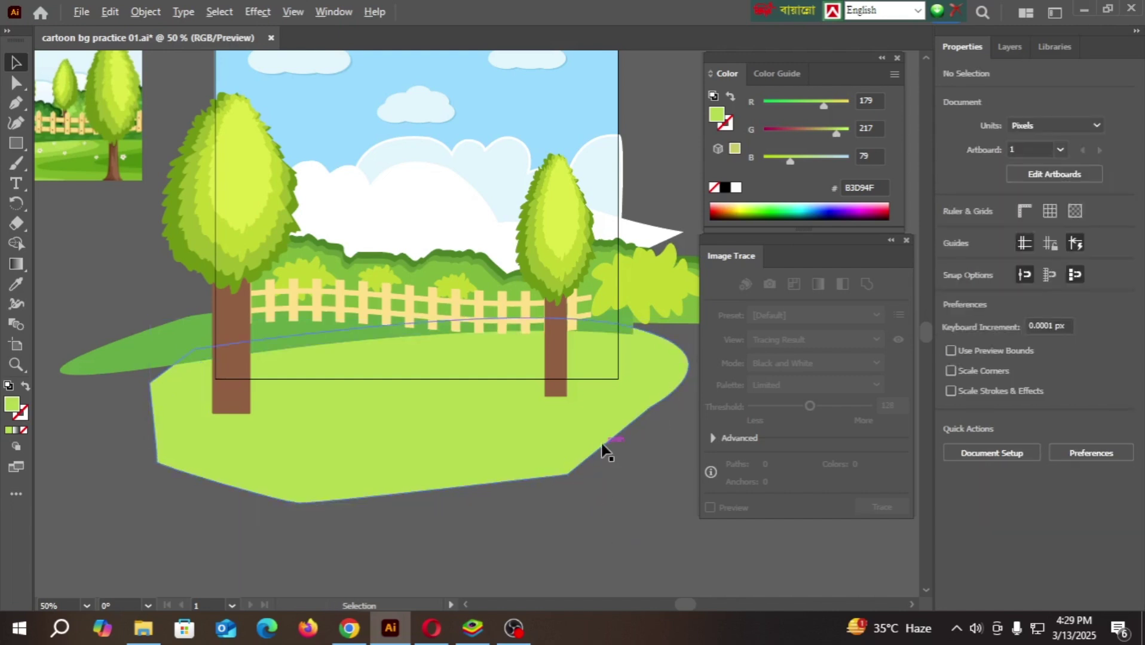
- Compare the foreground grass bands in the reference picture with the drawn ground shapes
scroll(601, 443, down, 3)
scroll(637, 446, up, 2)
scroll(570, 487, up, 2)
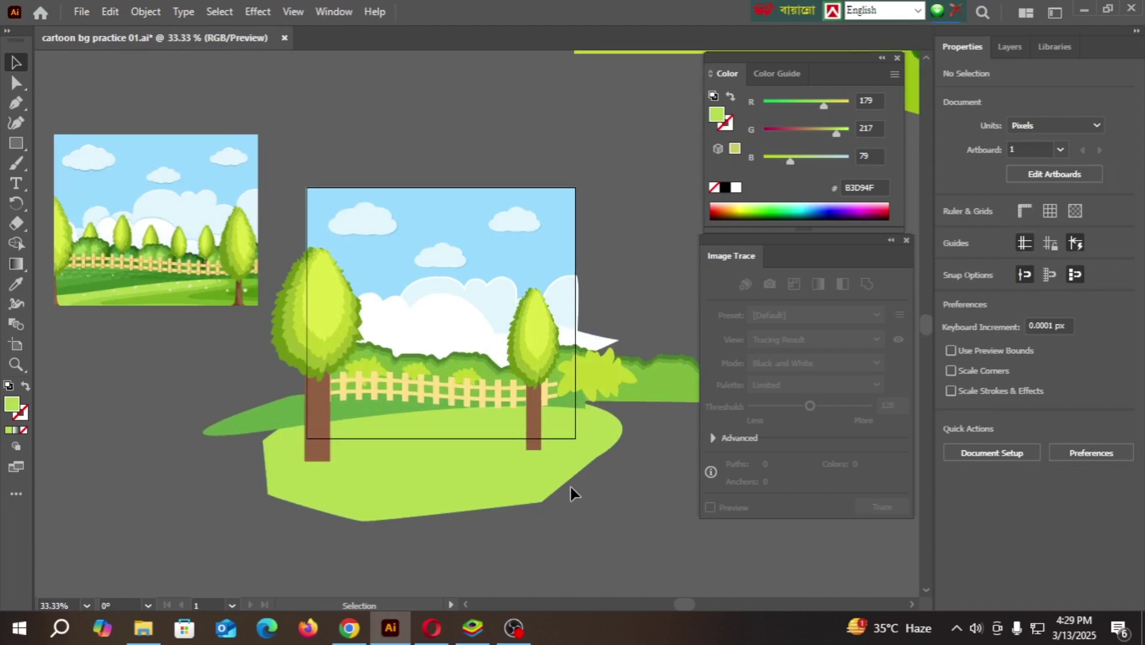
scroll(105, 259, up, 2)
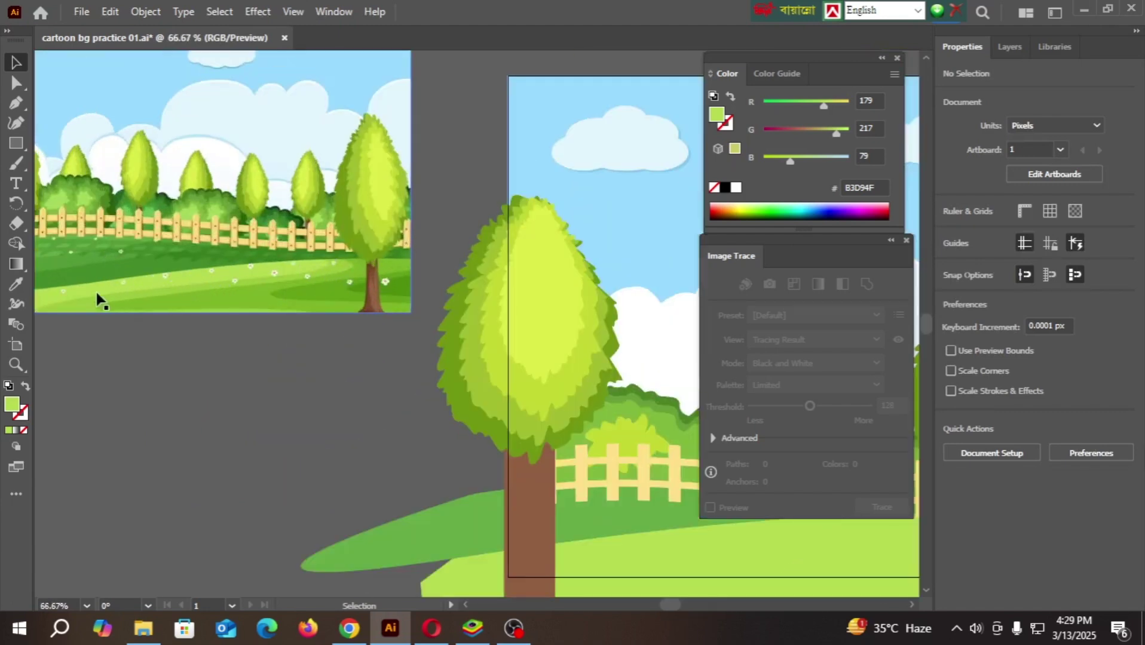
scroll(145, 335, down, 1)
scroll(145, 337, down, 2)
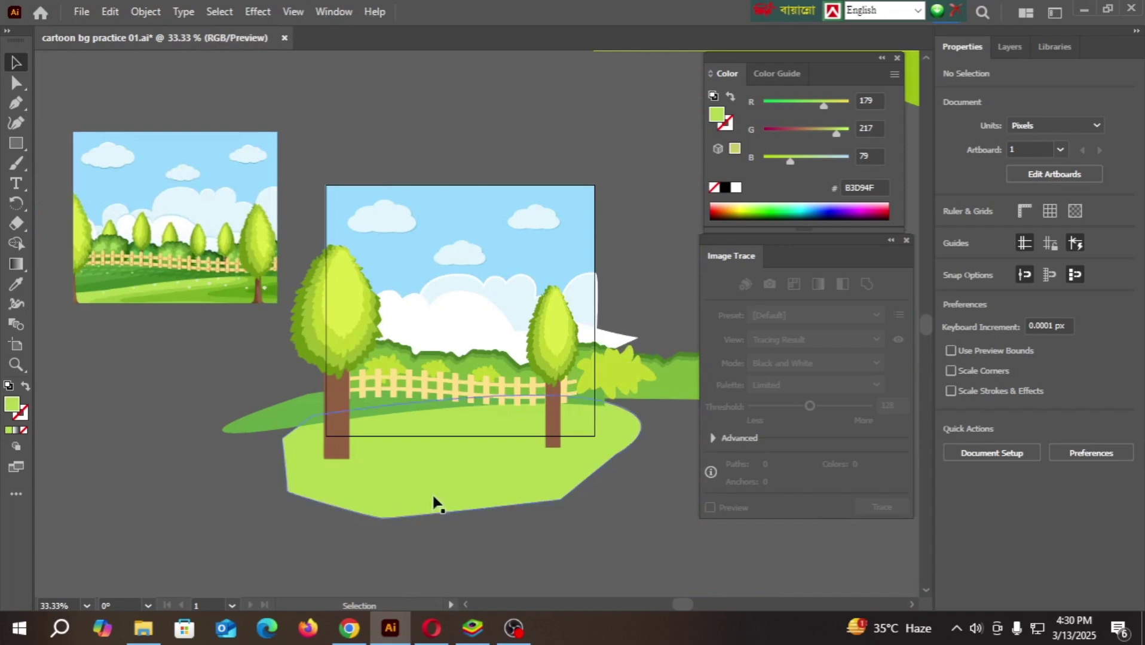
scroll(170, 301, up, 3)
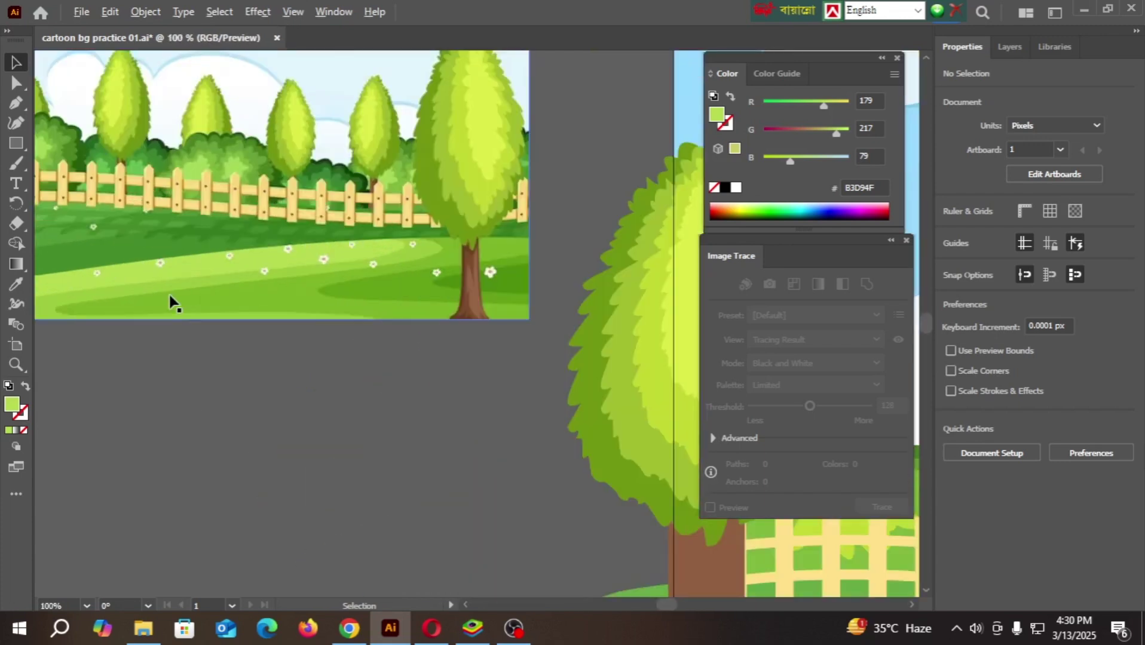
scroll(238, 301, down, 4)
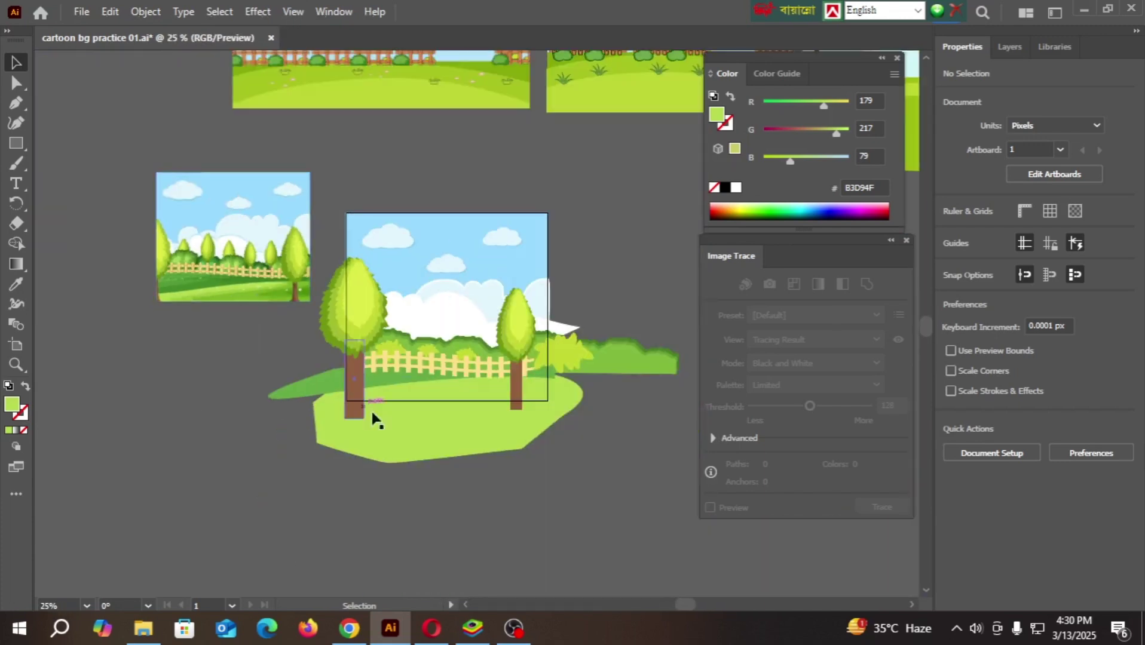
scroll(636, 450, up, 1)
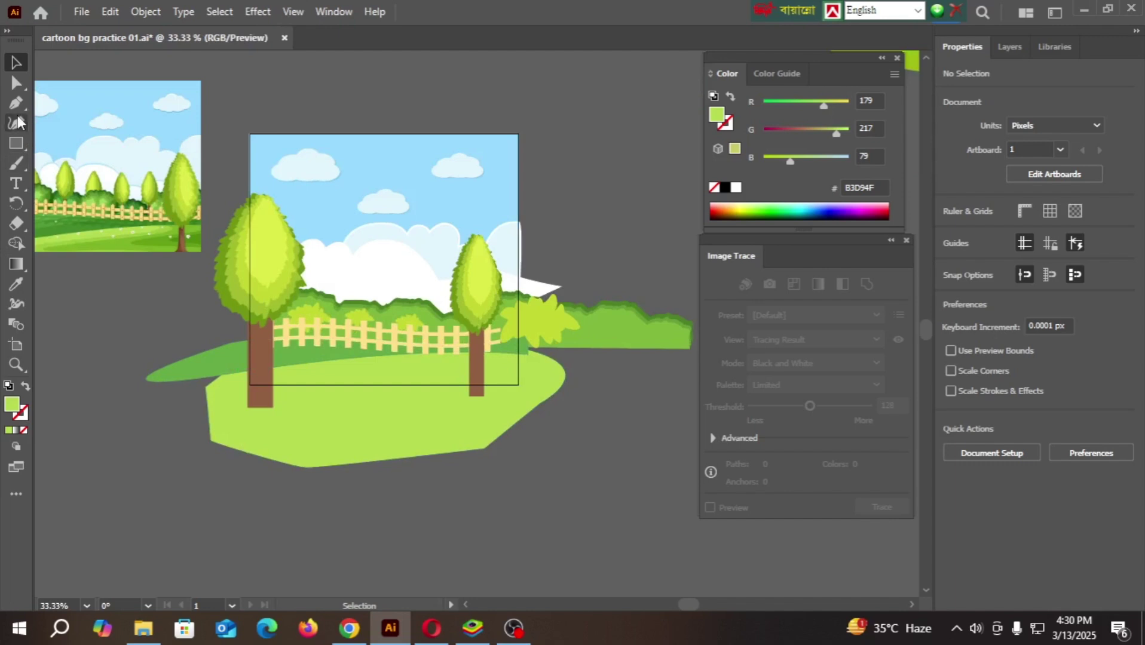
- Start a new Pen path just past the artboard edge beyond the smaller tree, at about X 854, Y 696 px
scroll(388, 383, up, 2)
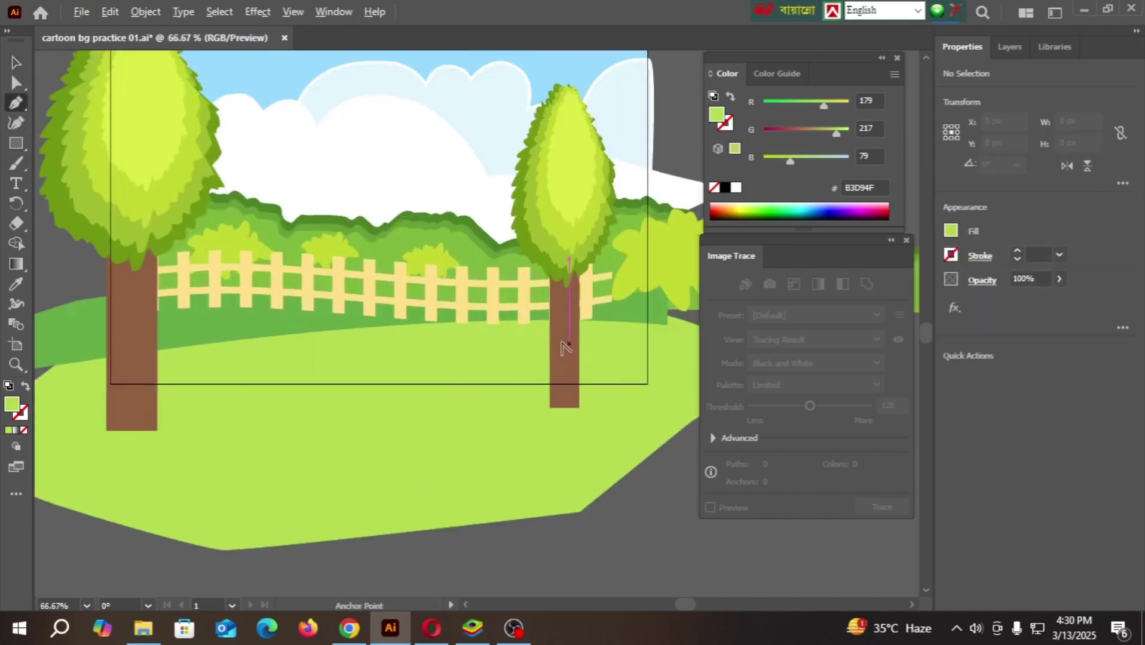
scroll(562, 350, down, 1)
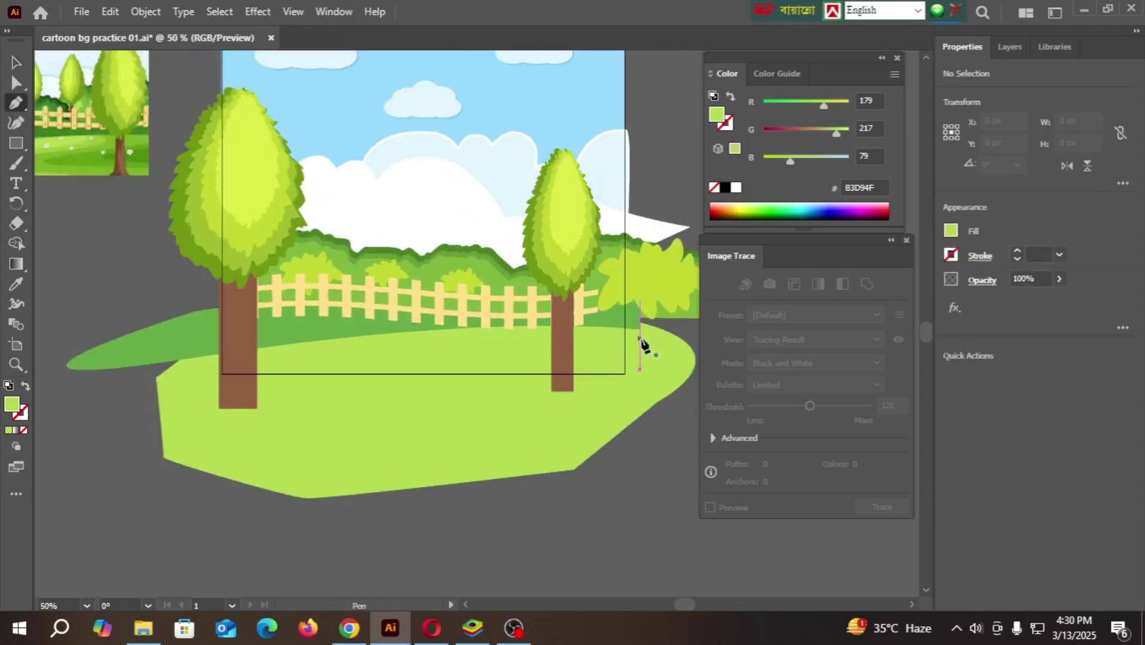
click(640, 339)
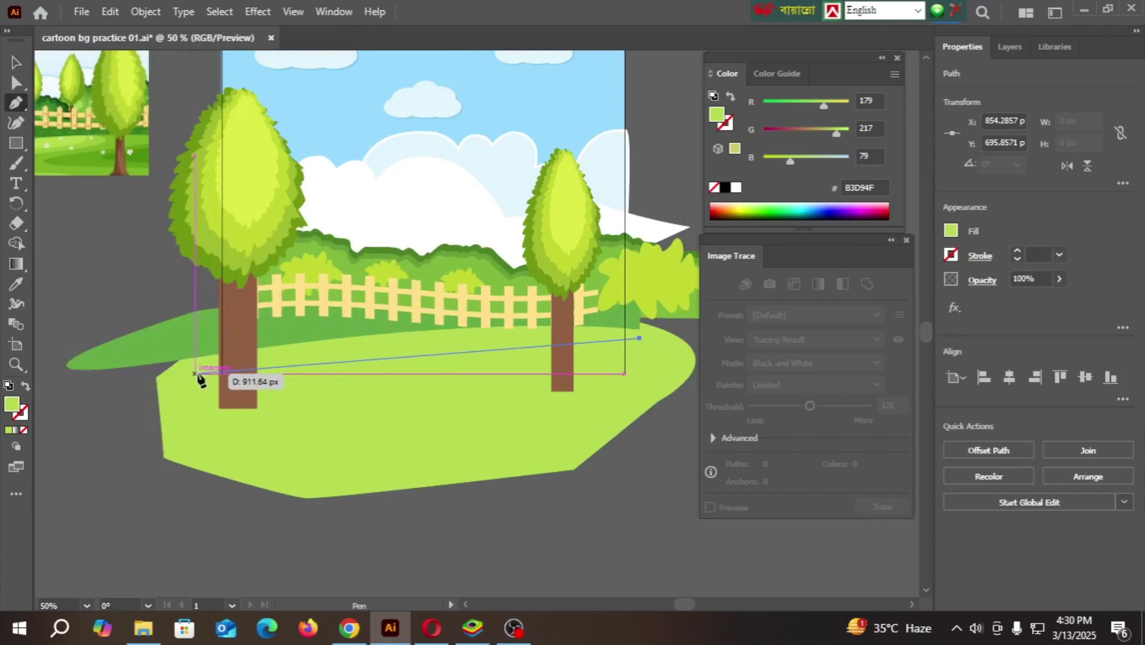
drag(200, 364, 94, 414)
drag(555, 433, 58, 427)
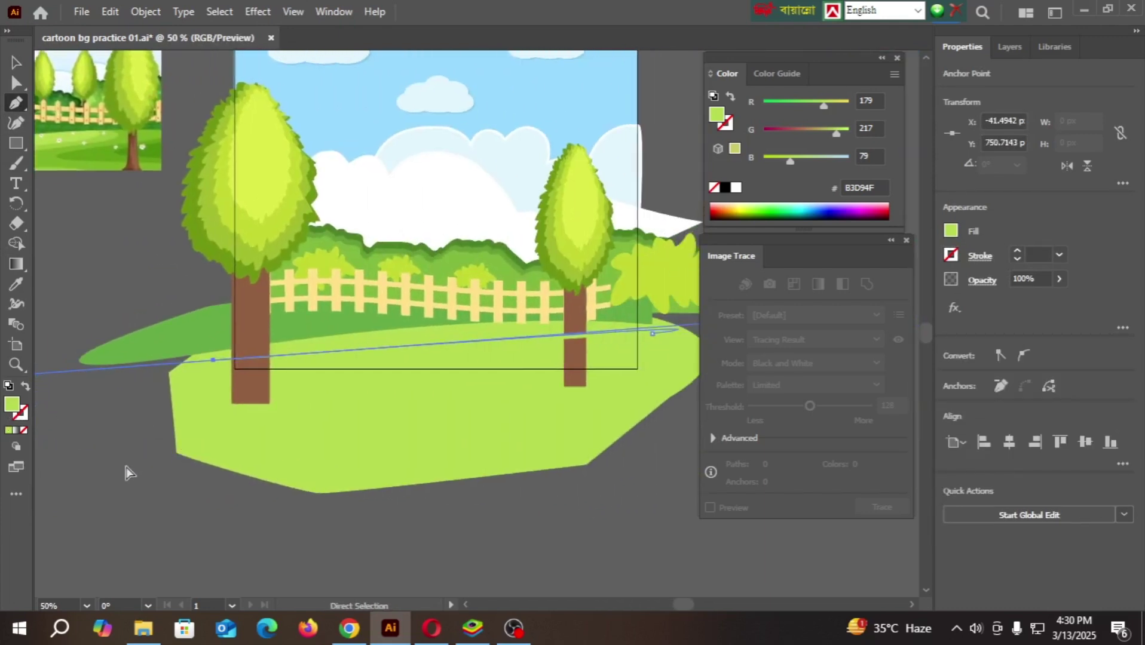
key(ctrl+z)
drag(114, 377, 12, 405)
drag(475, 437, 107, 427)
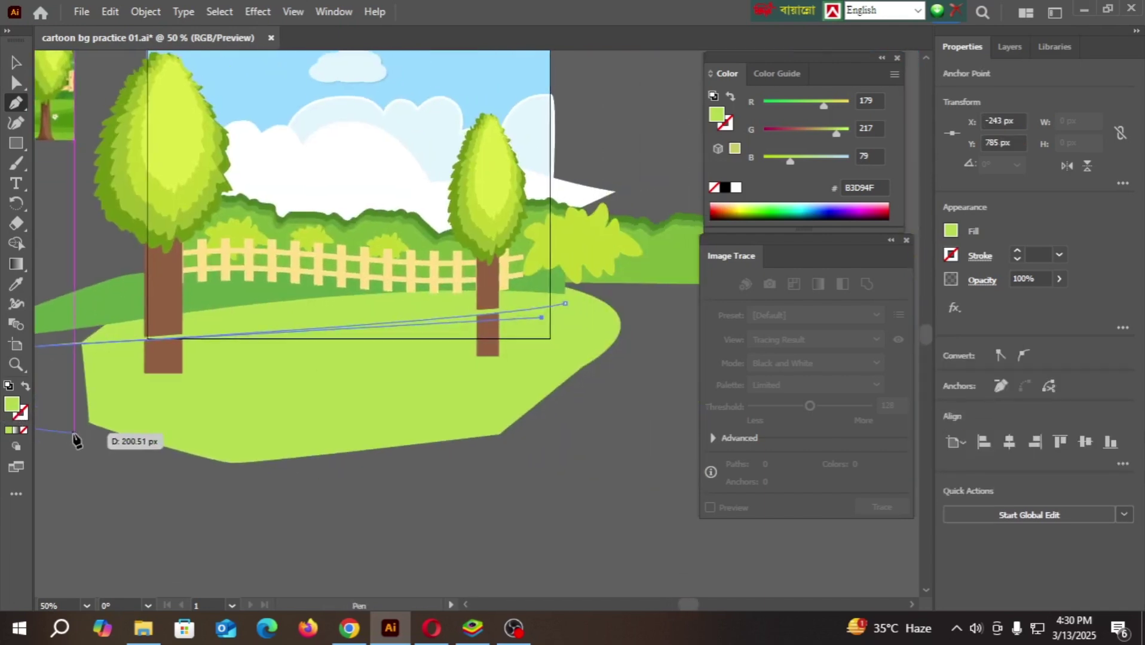
scroll(77, 437, down, 2)
drag(253, 453, 426, 475)
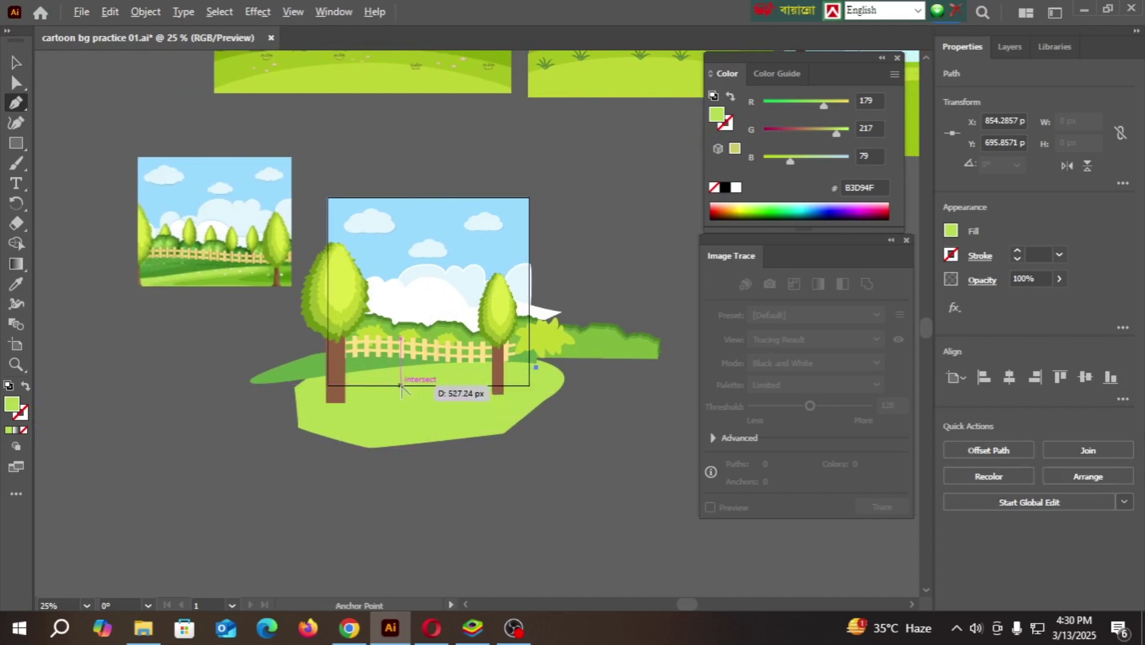
- Draw a closed Pen ground band curving across the artboard's lower edge, extending past both trees and over the light green grass
scroll(406, 386, up, 2)
click(425, 359)
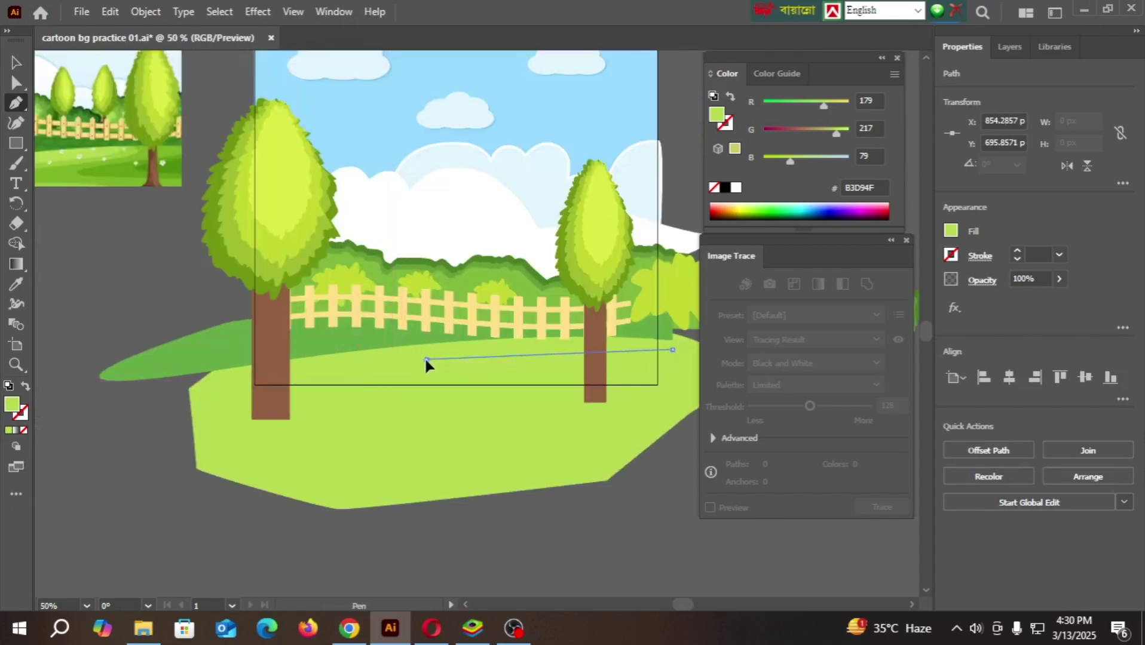
drag(356, 372, 330, 371)
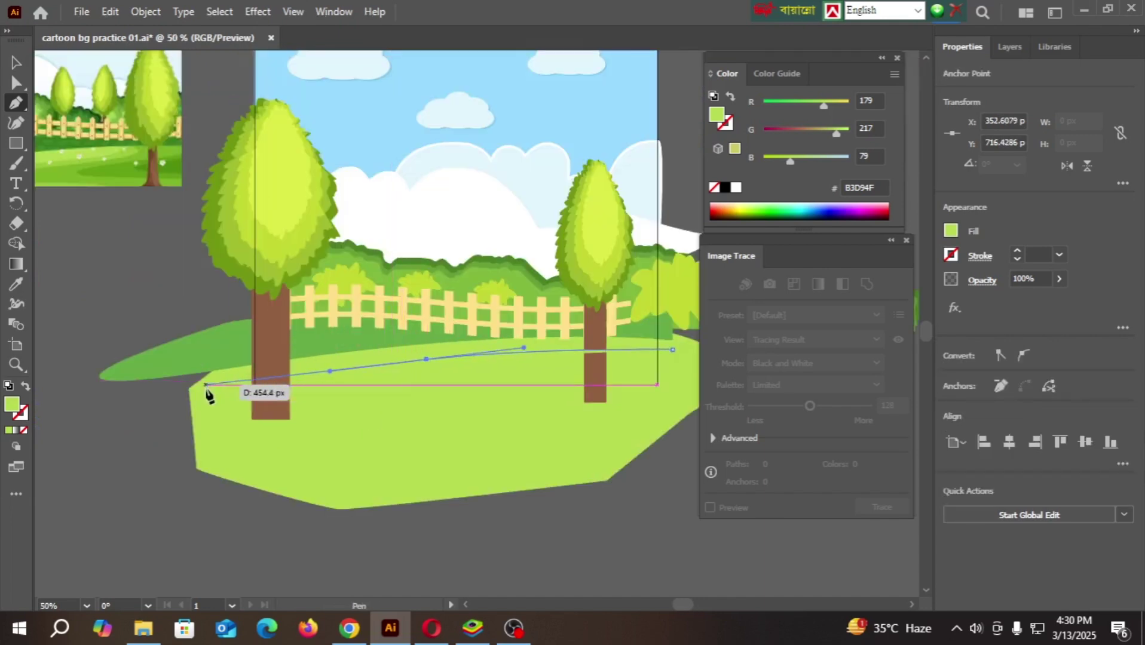
drag(206, 390, 173, 408)
click(344, 432)
click(488, 448)
drag(557, 452, 340, 429)
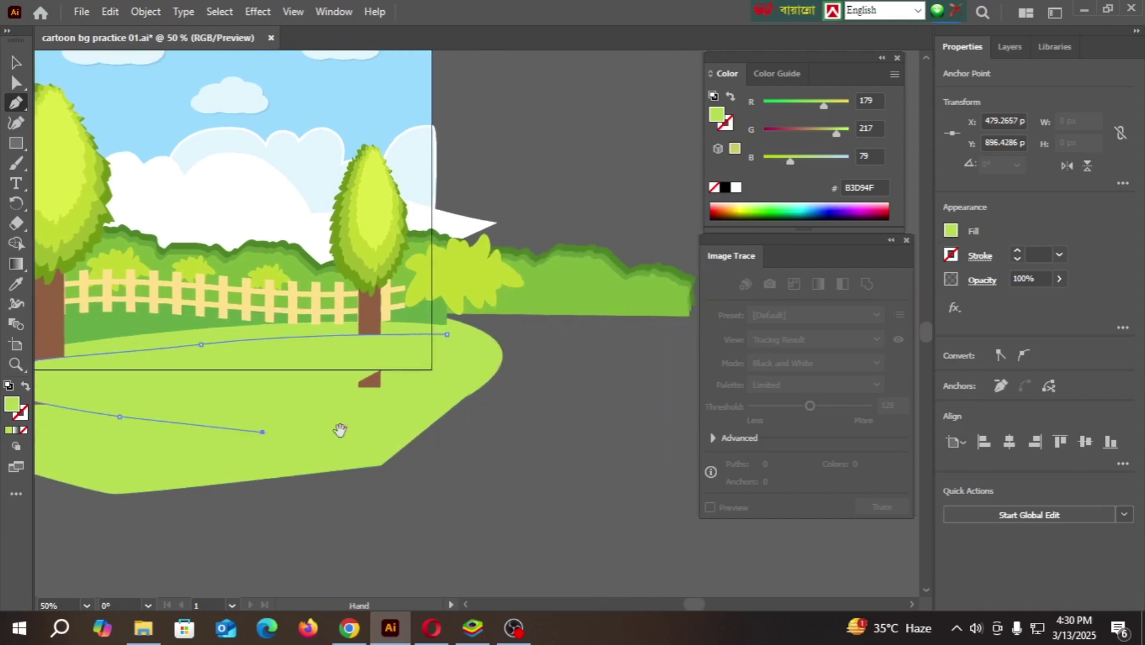
click(532, 417)
click(575, 363)
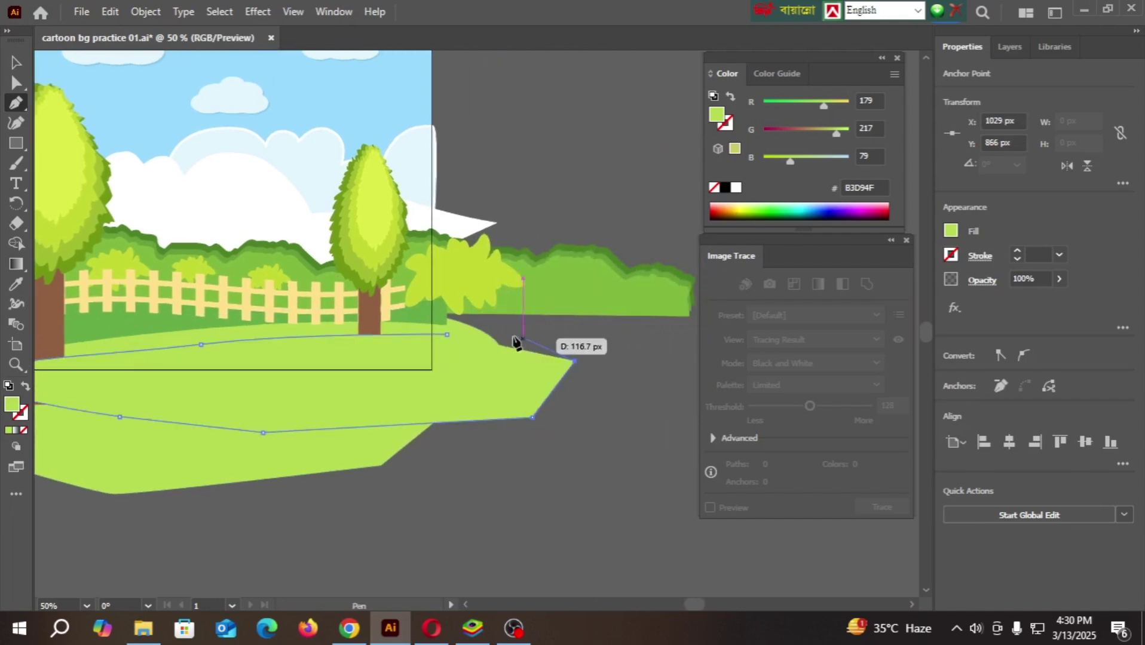
click(447, 334)
- Fill the new ground band with the mid green 9CC73B sampled from the reference picture's foreground grass
scroll(578, 372, down, 2)
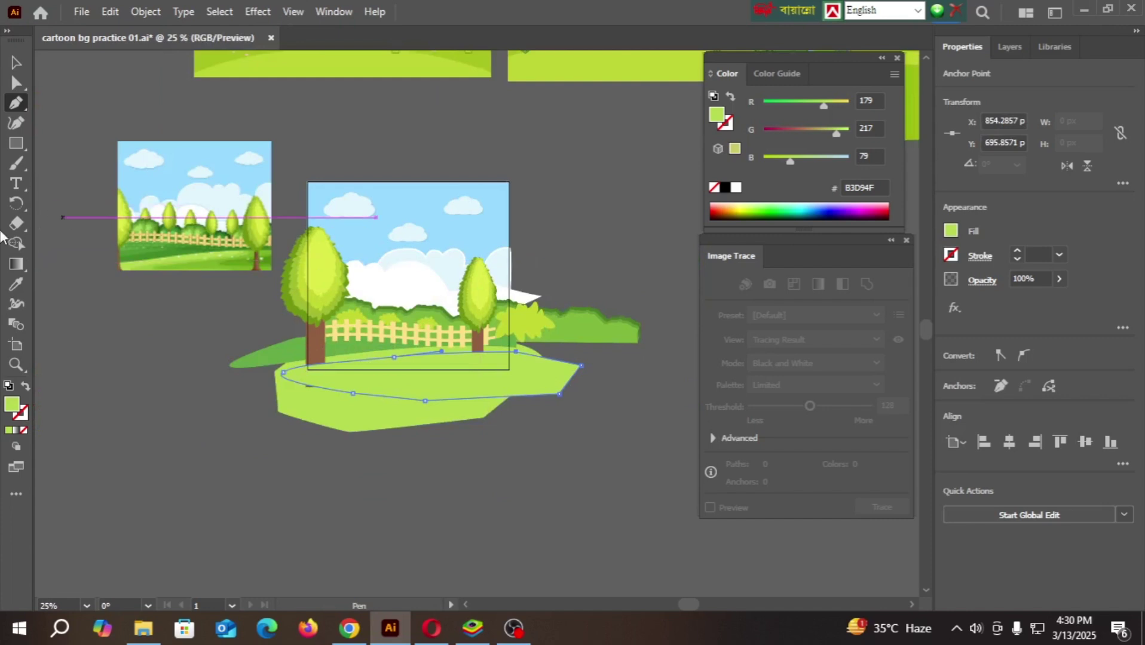
click(16, 285)
scroll(209, 254, up, 3)
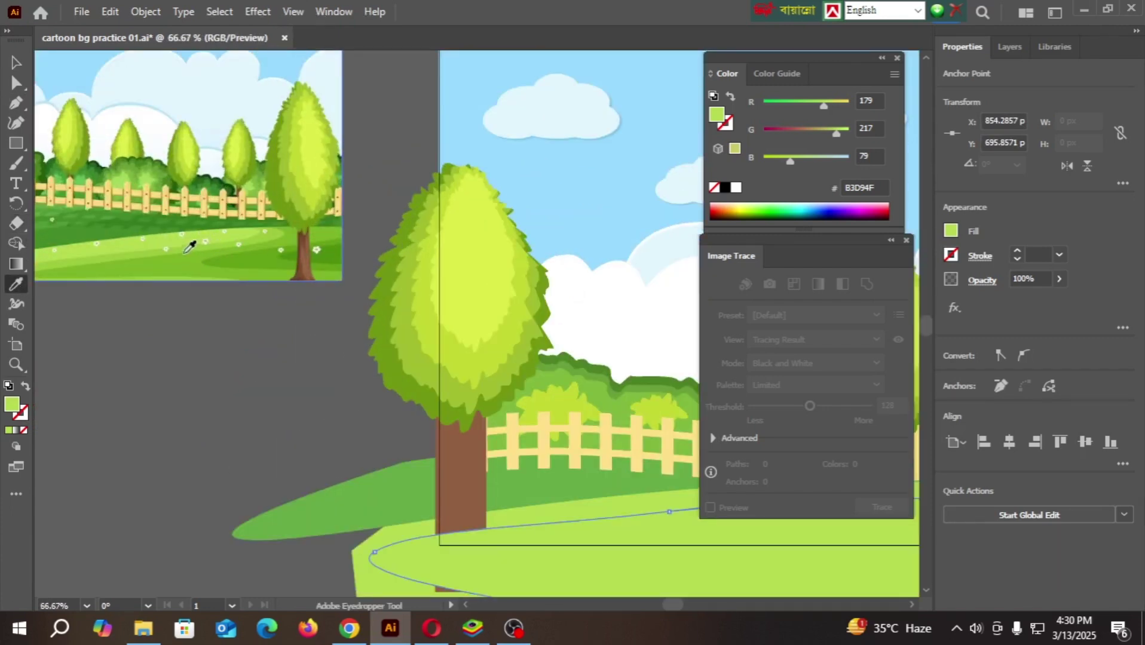
click(185, 241)
scroll(224, 254, down, 3)
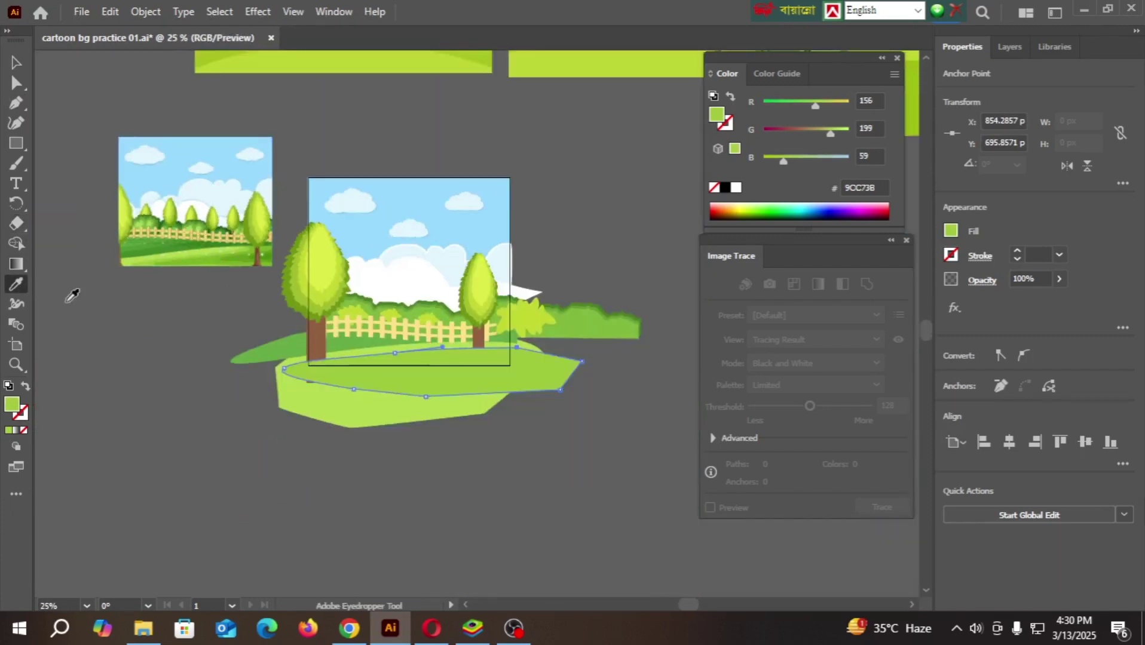
click(15, 63)
click(445, 438)
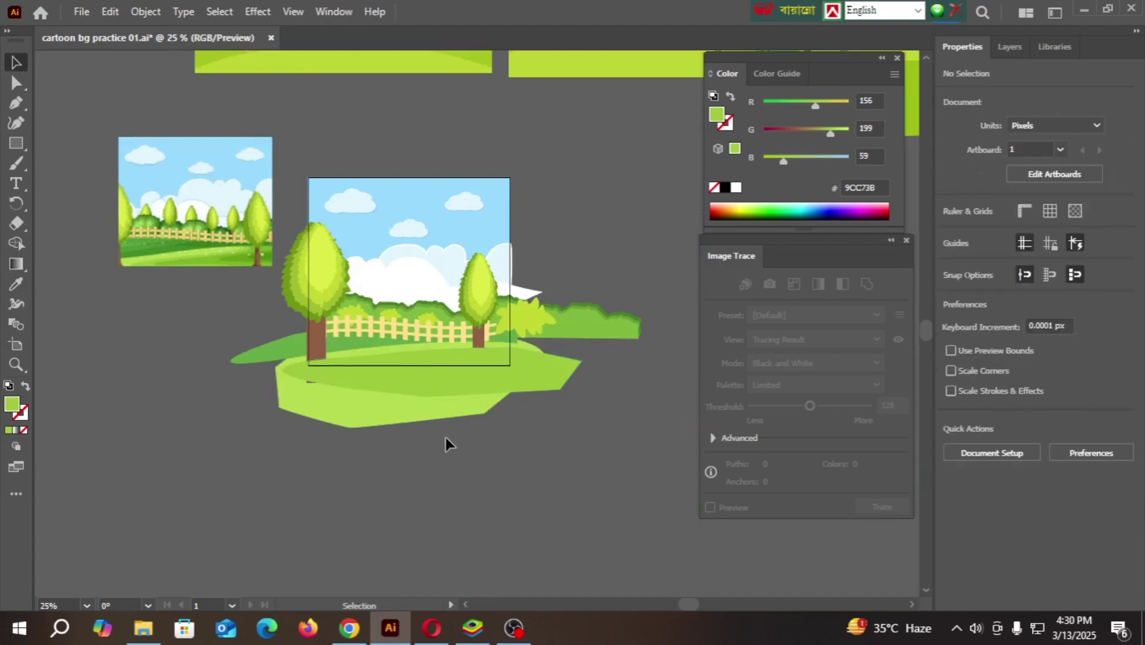
- Bring the smaller tree and the larger tree to the front of the ground band
scroll(436, 355, up, 2)
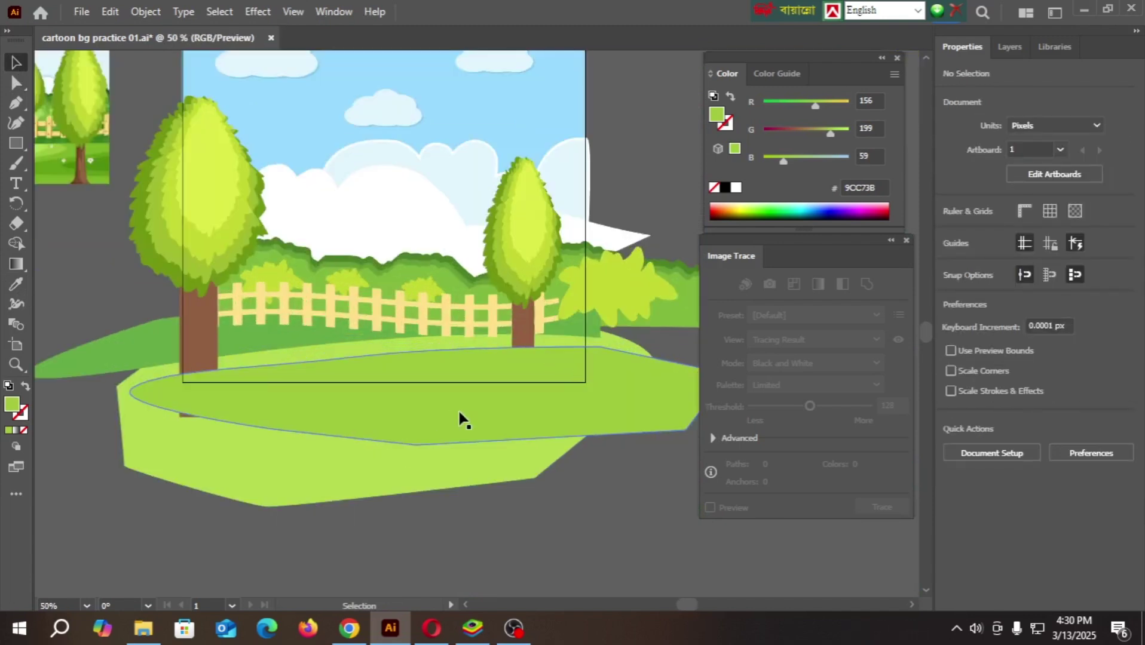
click(518, 220)
right_click(518, 220)
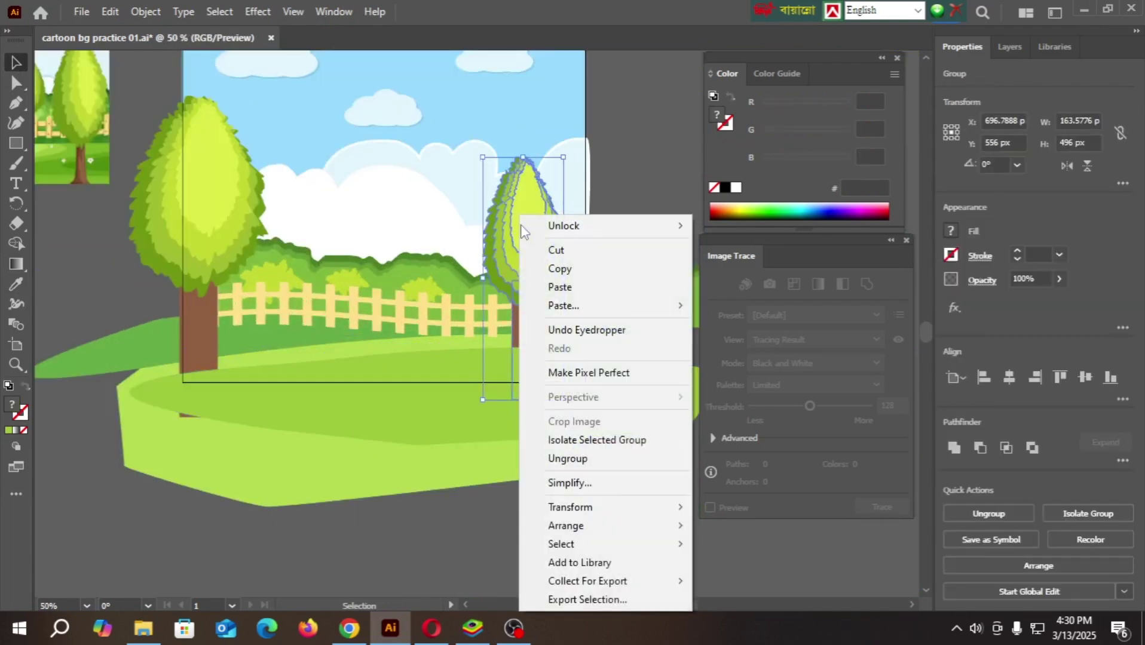
mouse_move(598, 526)
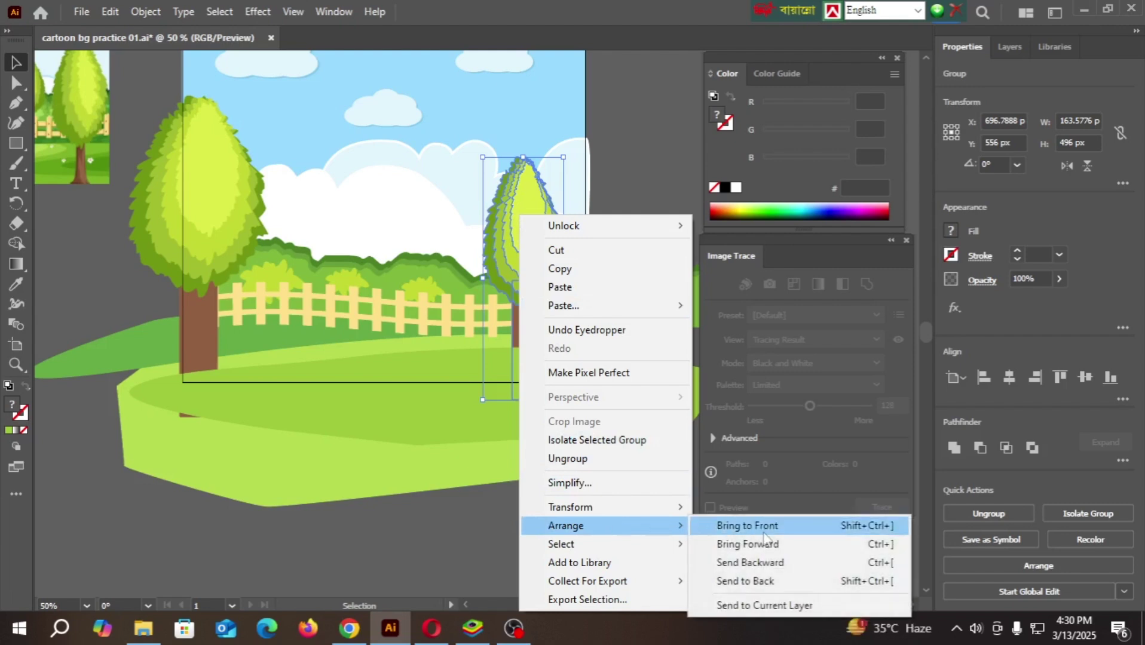
click(735, 527)
right_click(192, 174)
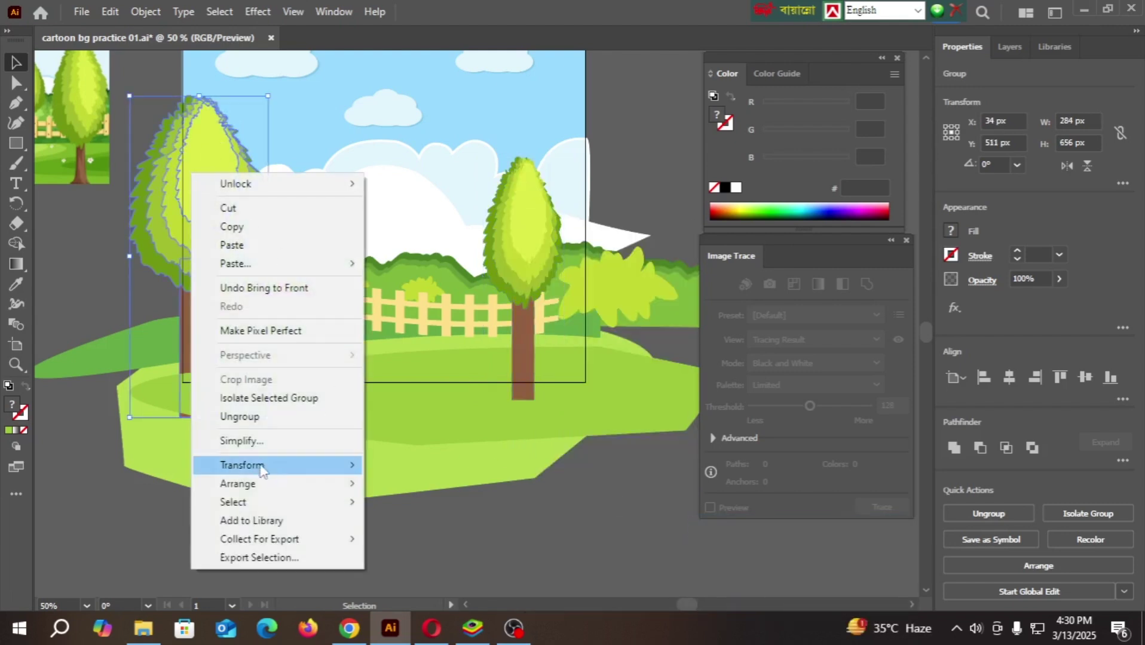
mouse_move(267, 471)
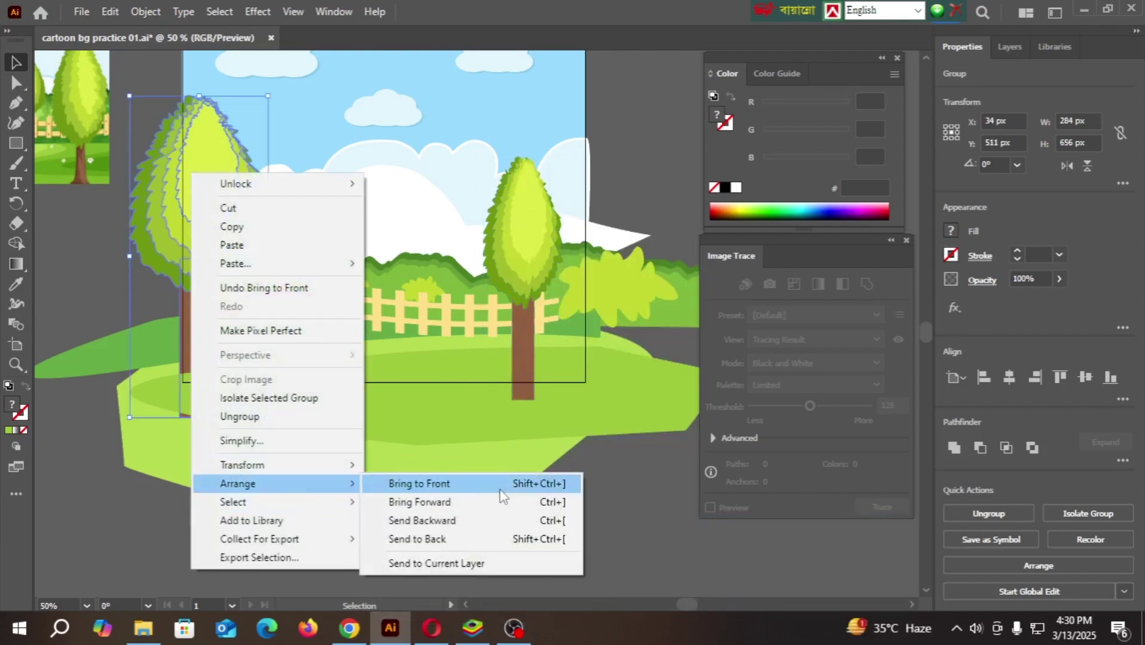
click(500, 484)
click(586, 508)
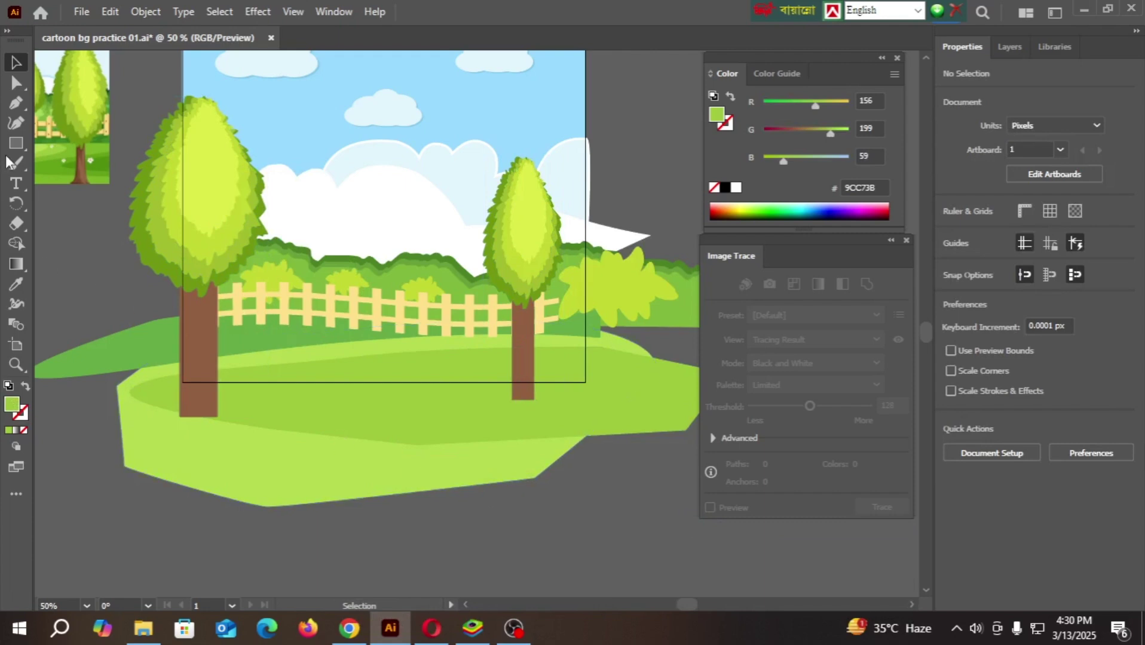
- Draw a thin tapered shadow shape about 505 px wide and 45 px high across the smaller tree's trunk with the Pen tool
click(16, 108)
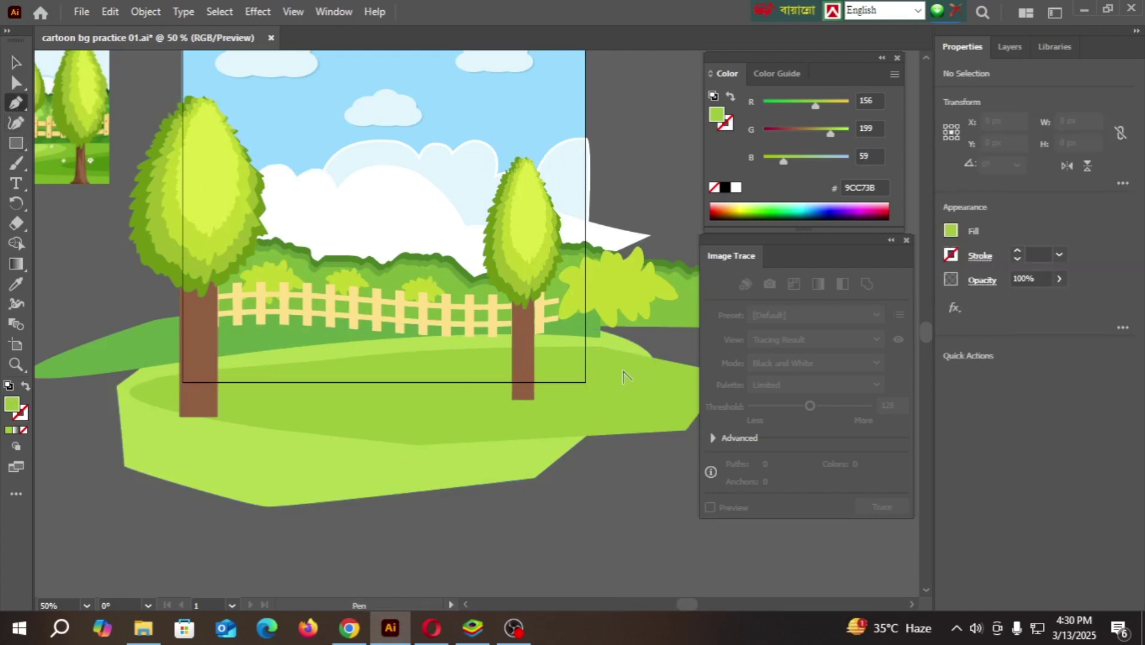
scroll(623, 375, up, 2)
scroll(646, 353, down, 2)
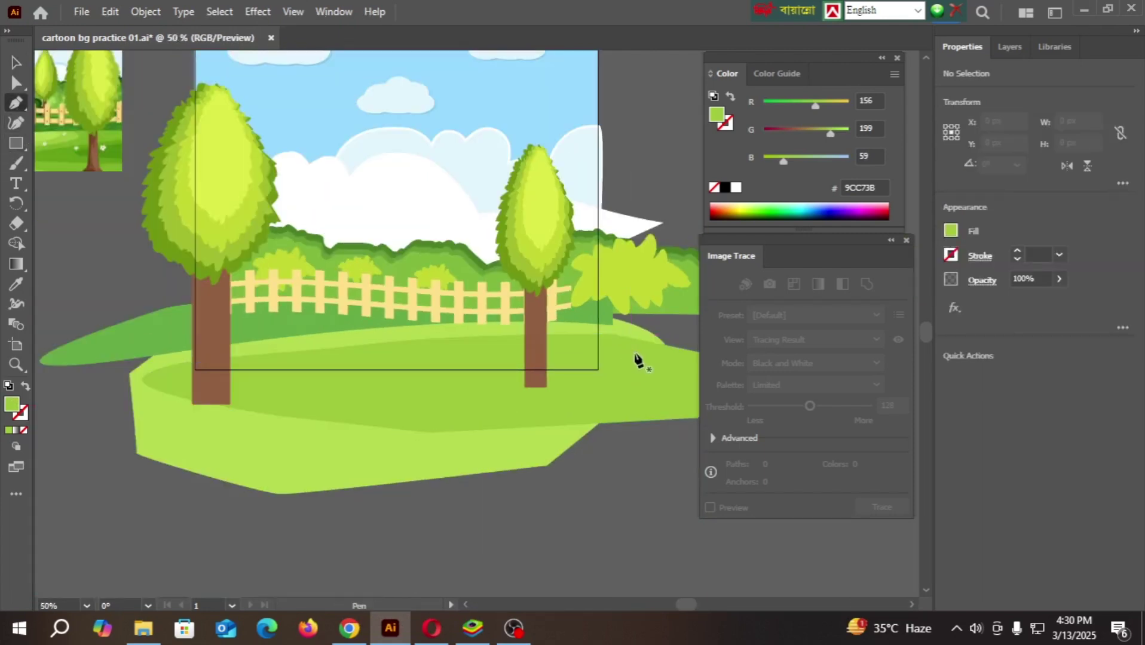
click(634, 353)
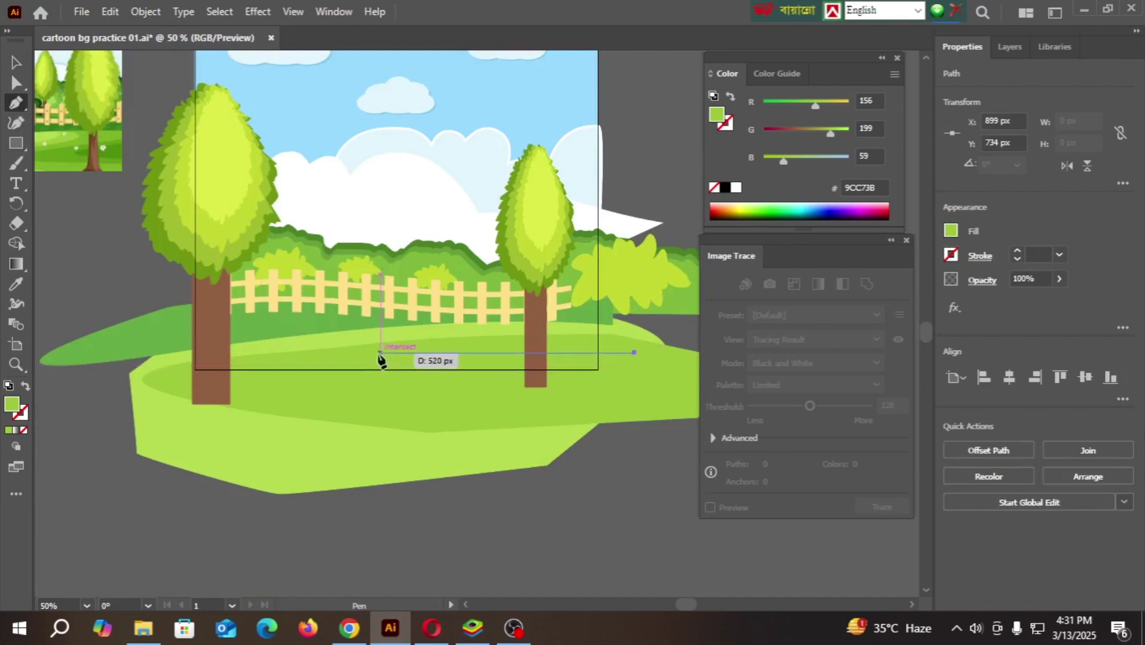
drag(414, 349, 372, 362)
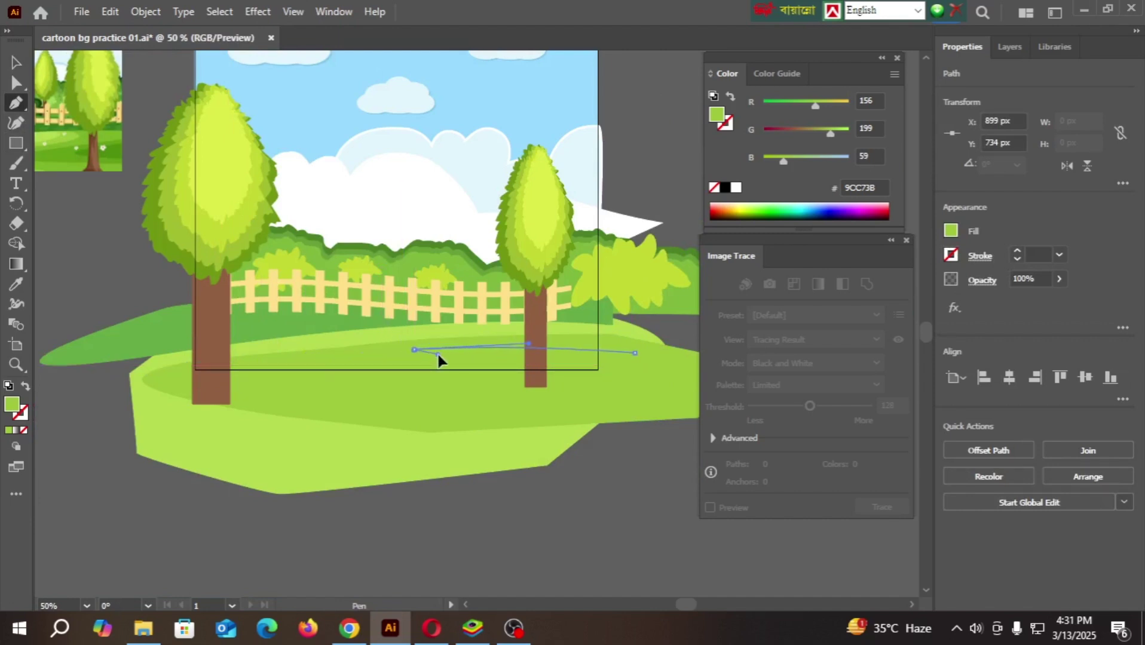
drag(428, 353, 635, 354)
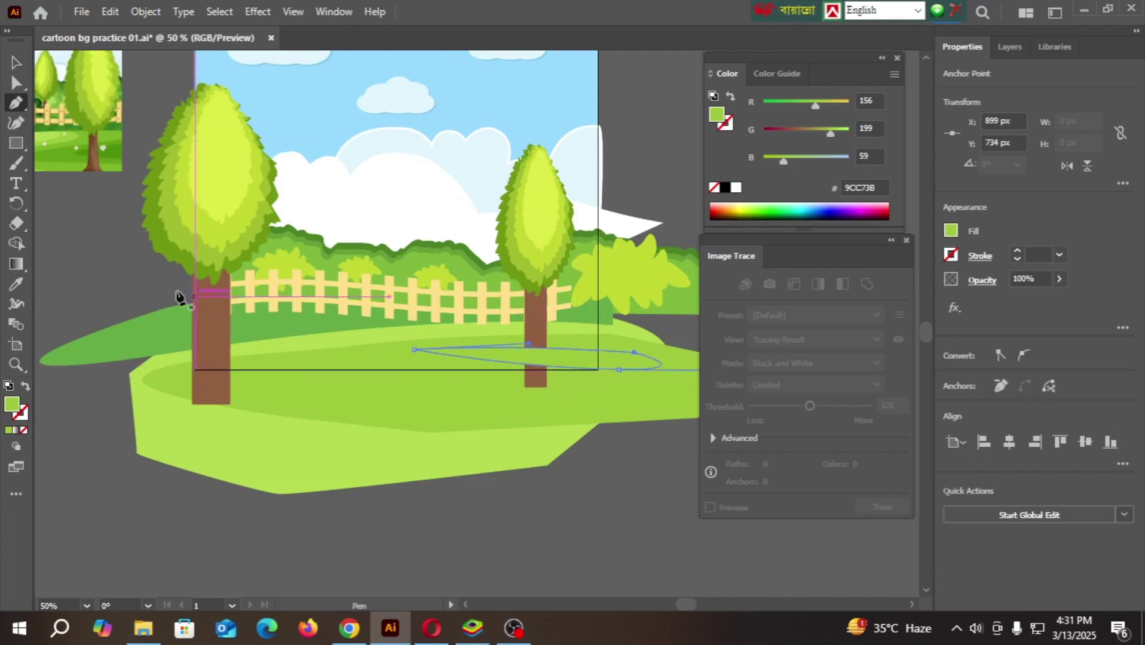
- Fill the shadow shape with the dark green 629F17 sampled from the grass near the reference picture's tree trunk
click(15, 286)
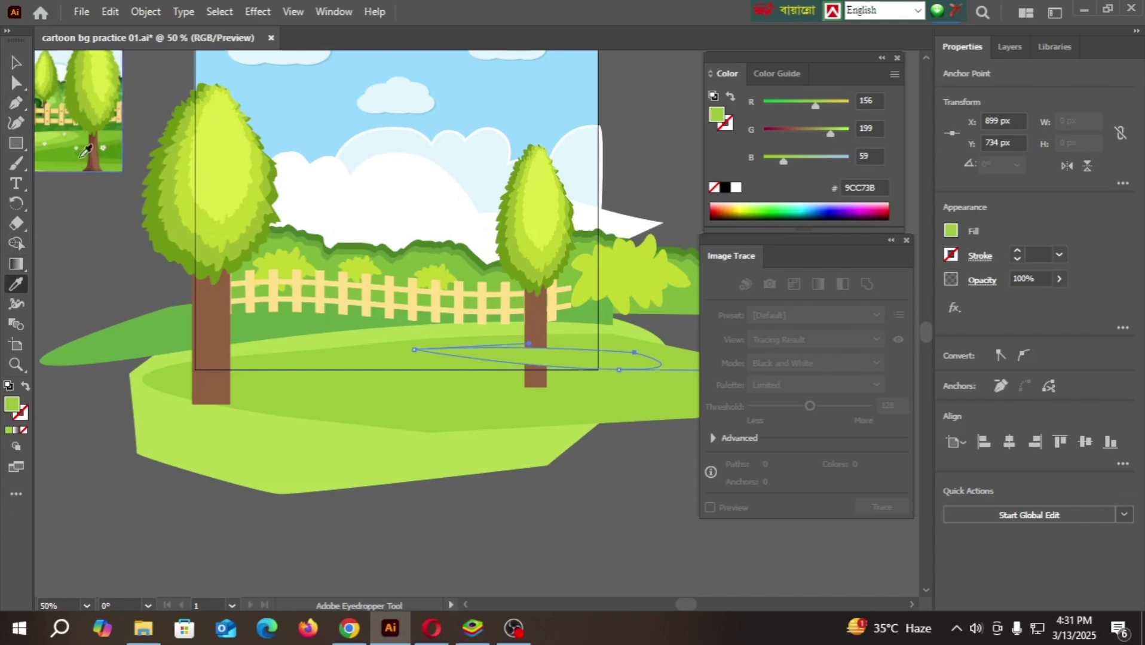
scroll(86, 151, up, 1)
alt+scroll(72, 178, up, 2)
click(72, 187)
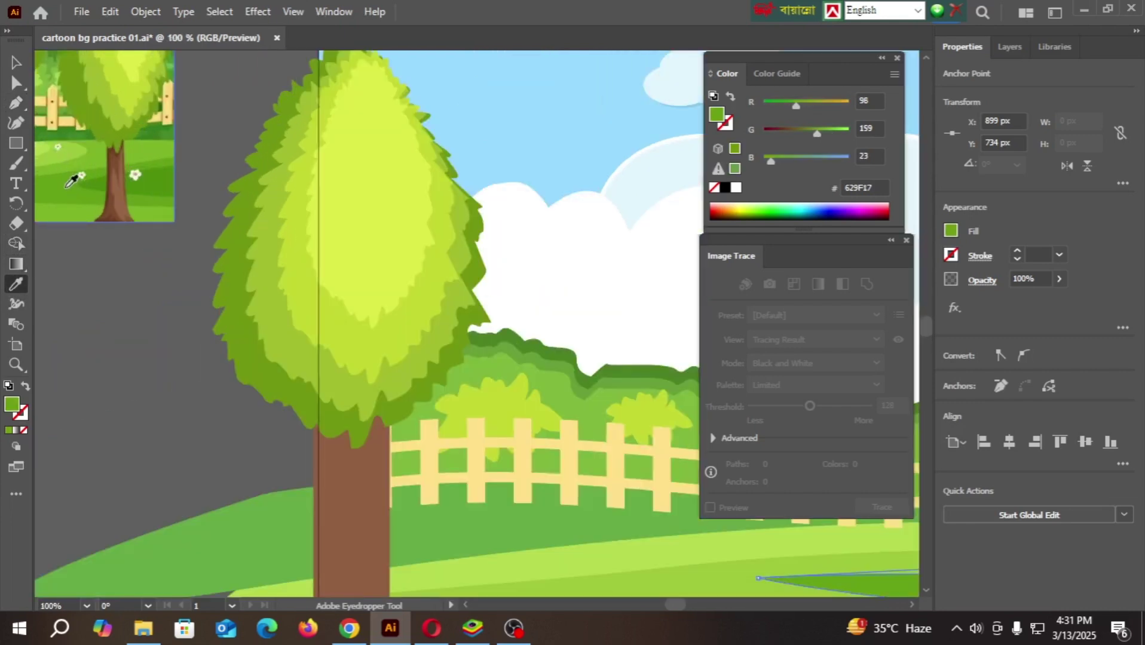
alt+scroll(69, 185, down, 2)
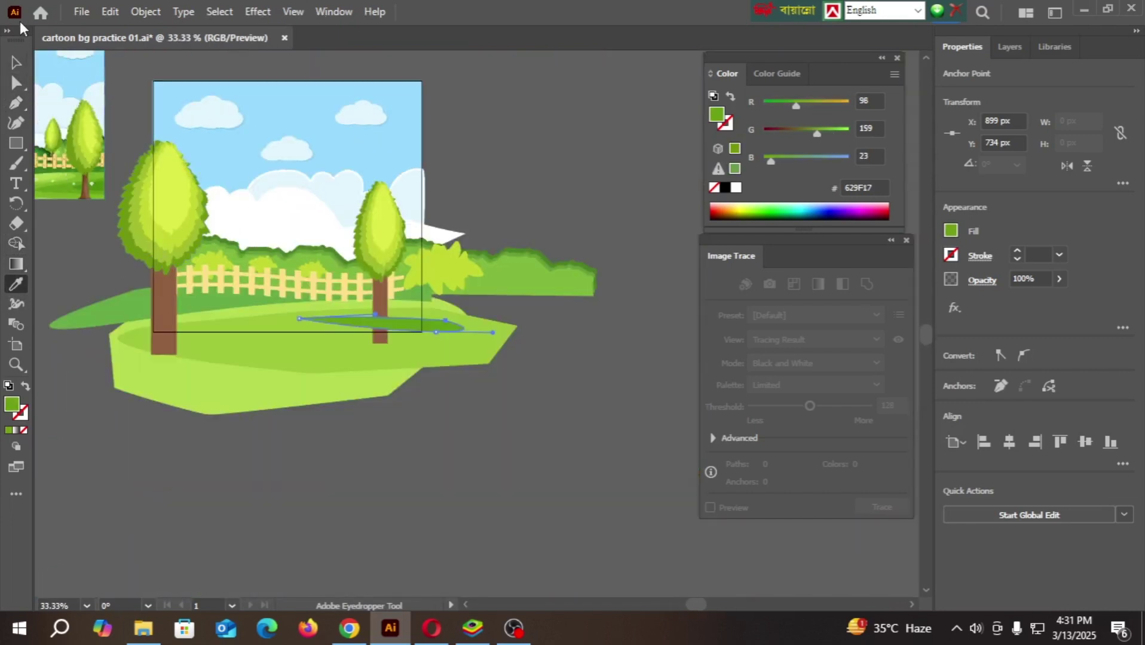
click(10, 66)
click(435, 434)
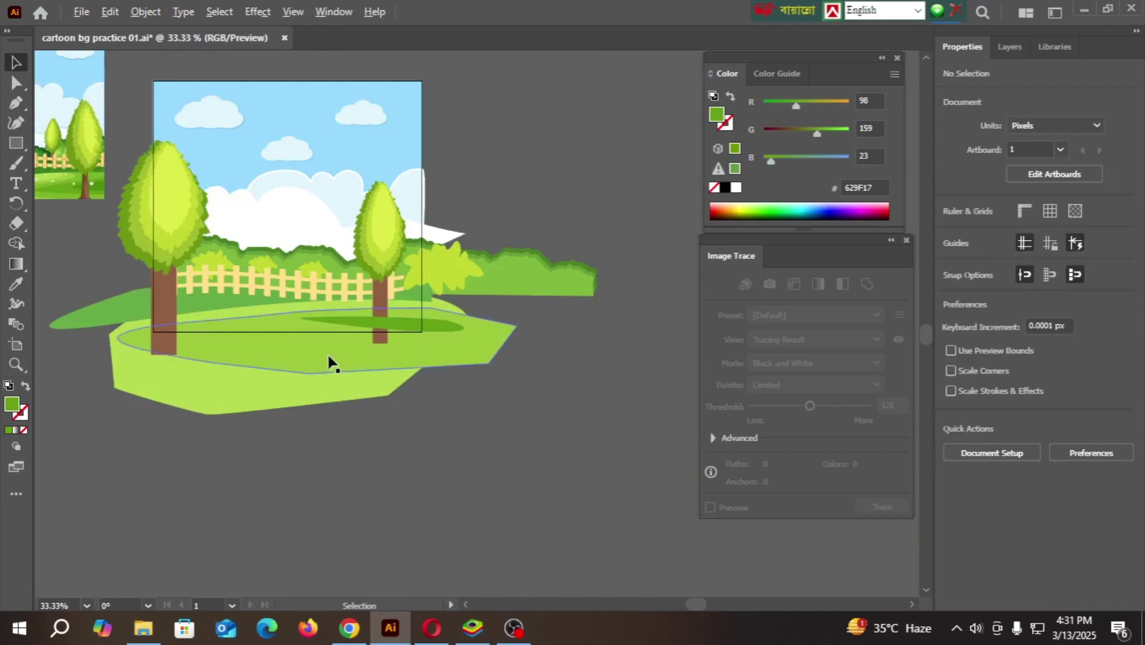
- Rotate the dark green shadow shape slightly counterclockwise so its rounded end rises along the grass slope
alt+scroll(329, 363, up, 2)
click(366, 299)
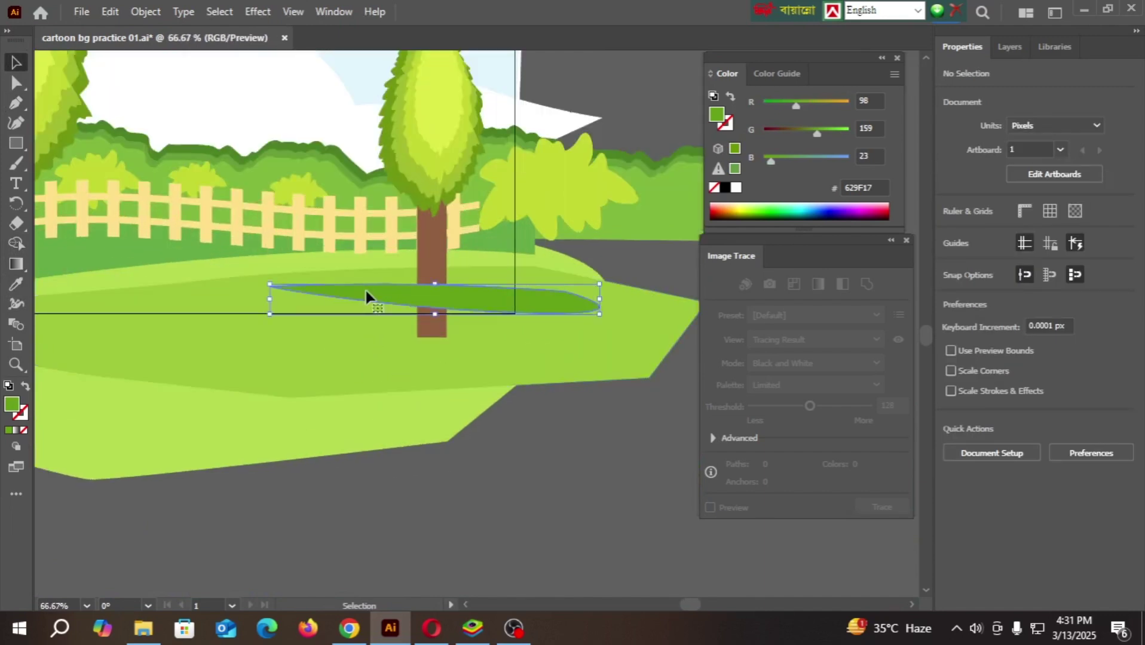
drag(607, 321, 616, 302)
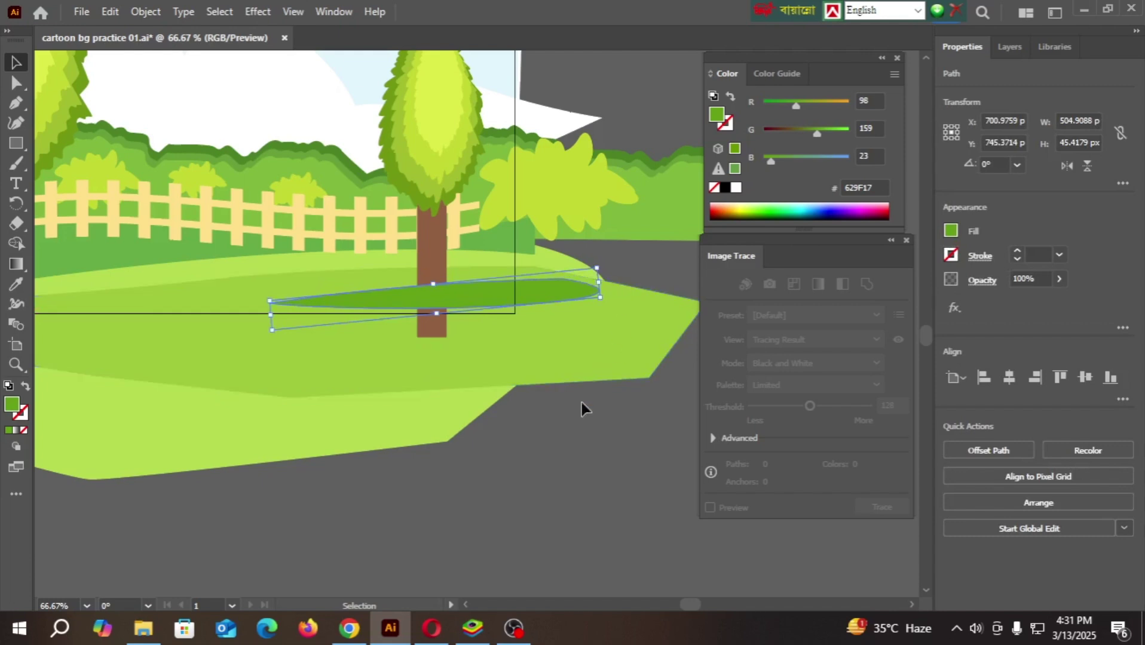
click(567, 468)
- Bring the smaller tree group to the front of the dark green shadow
click(433, 150)
right_click(434, 151)
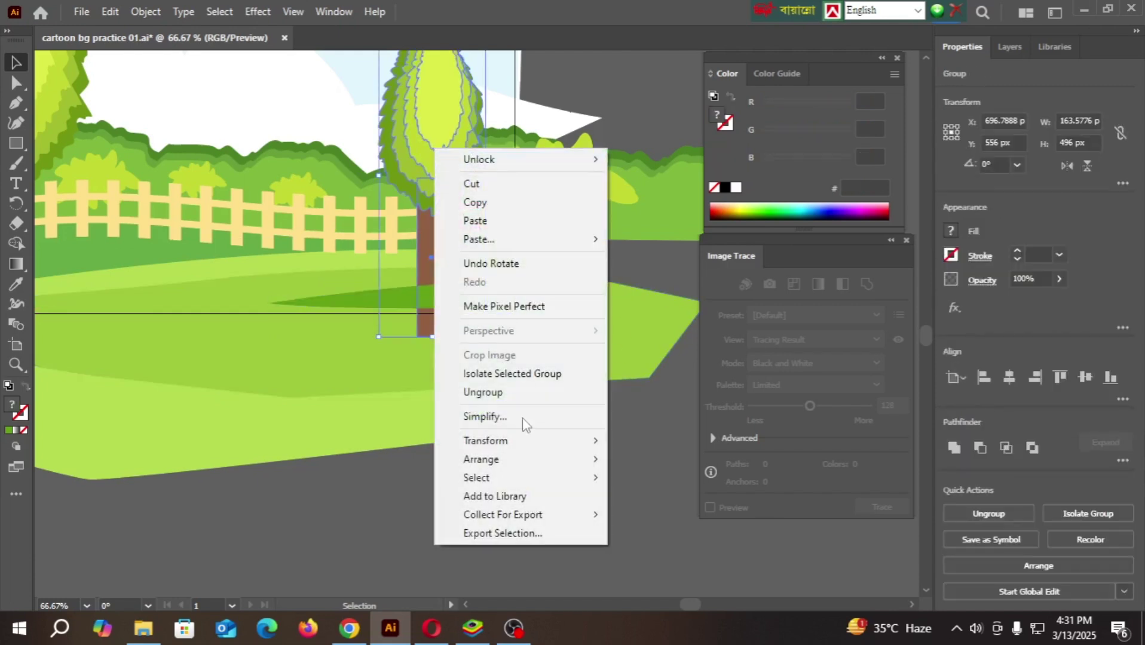
mouse_move(529, 459)
click(711, 460)
click(615, 470)
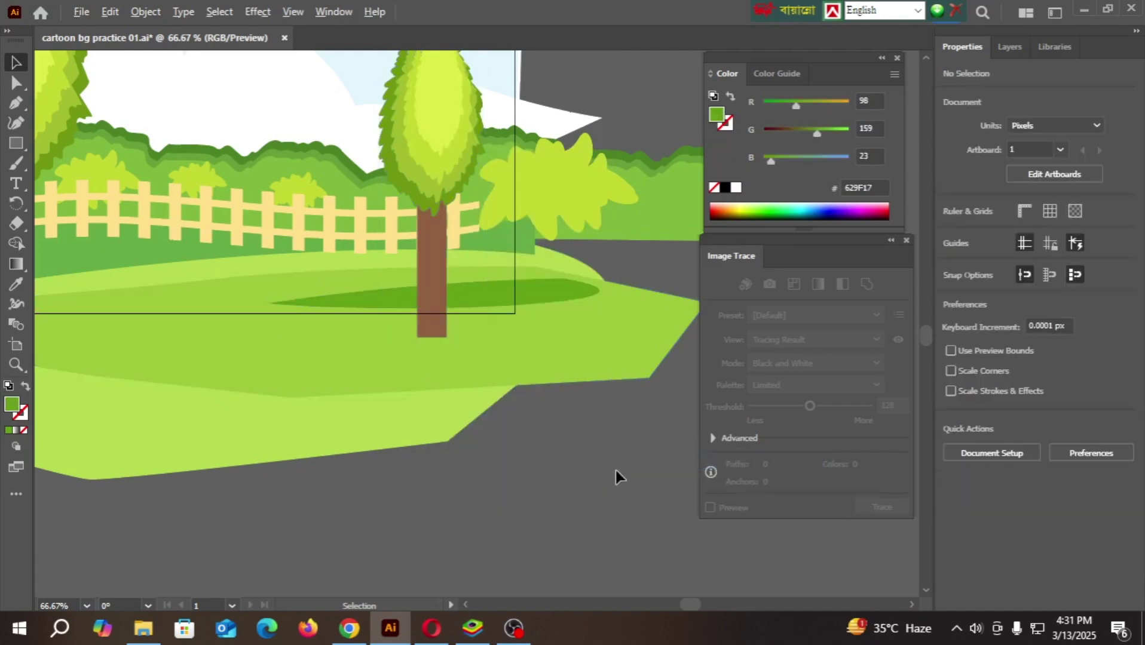
scroll(615, 472, down, 4)
scroll(601, 503, up, 2)
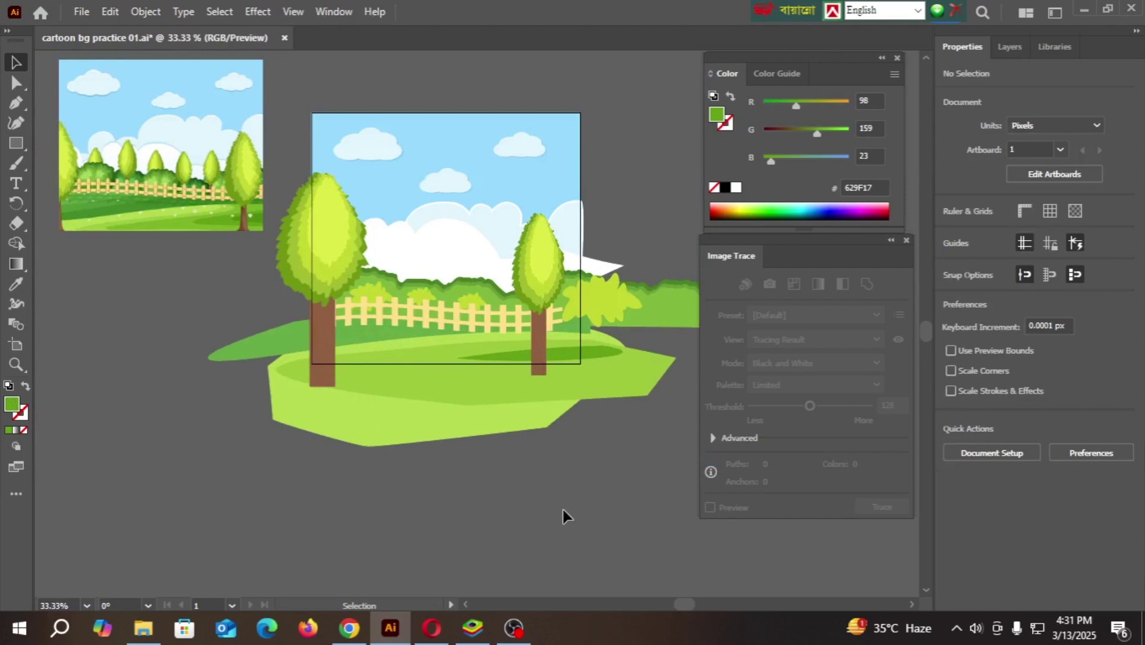
scroll(526, 499, down, 1)
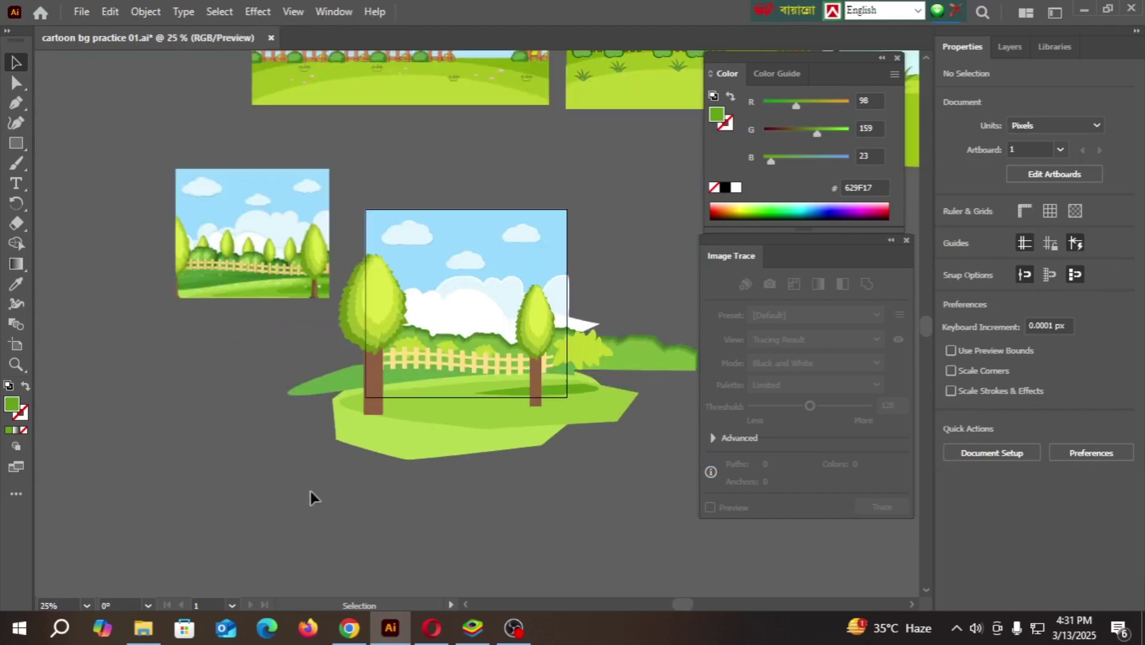
click(465, 225)
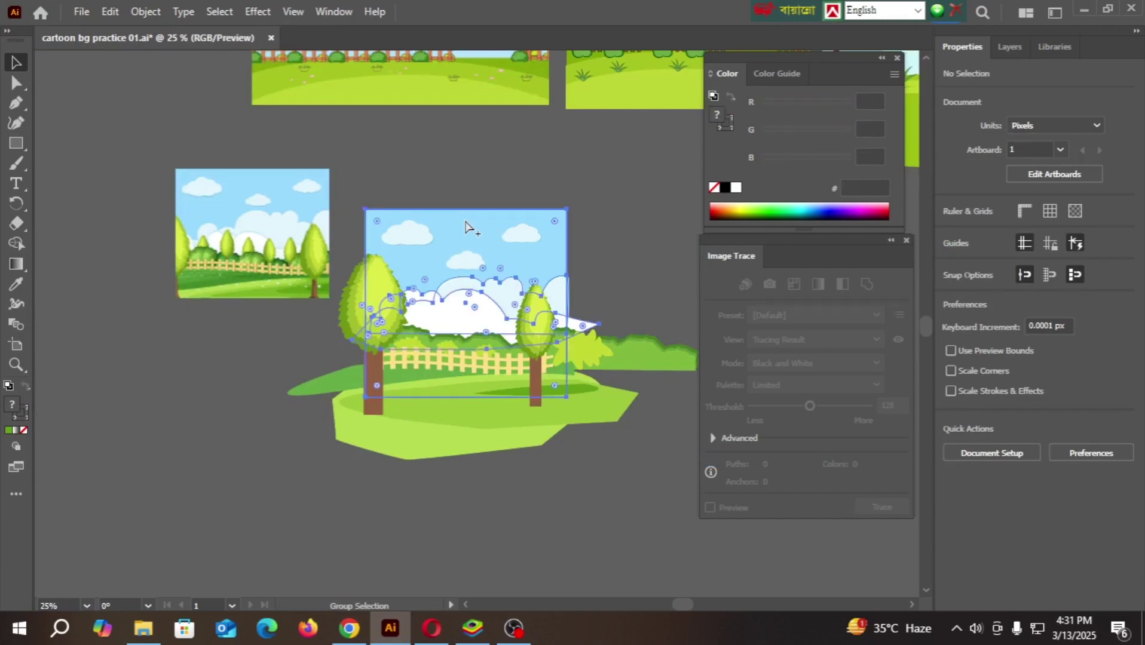
click(347, 493)
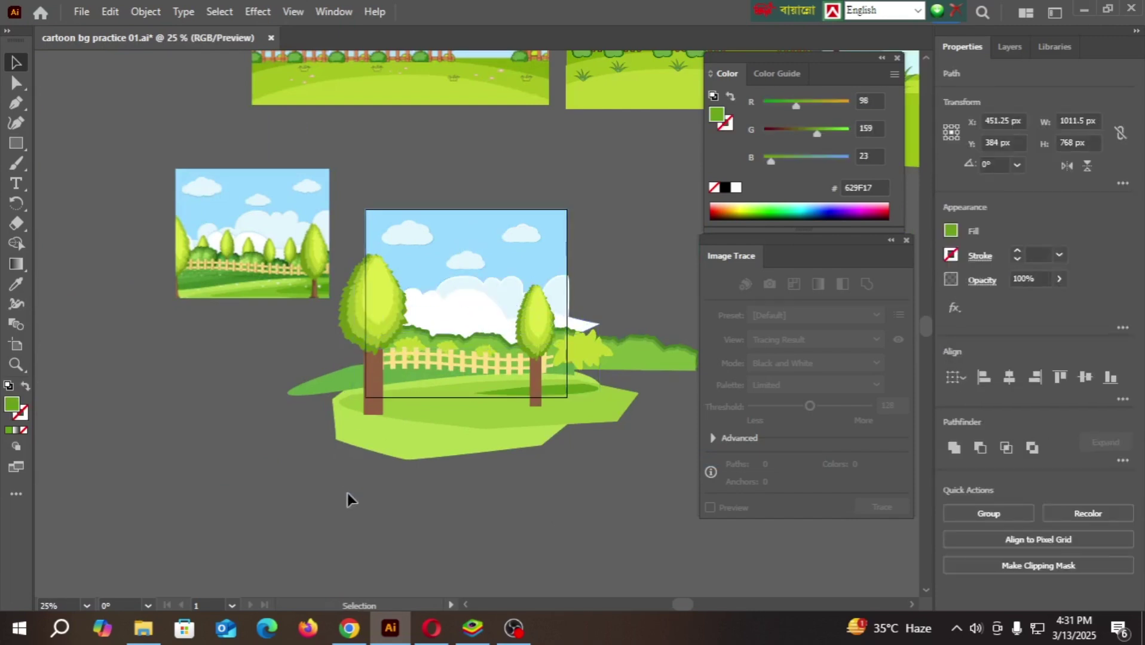
- Draw an 854 by 760 px rectangle over the artboard from its upper-left corner, undoing the stray thin rectangle drawn at its edge
drag(17, 143, 72, 143)
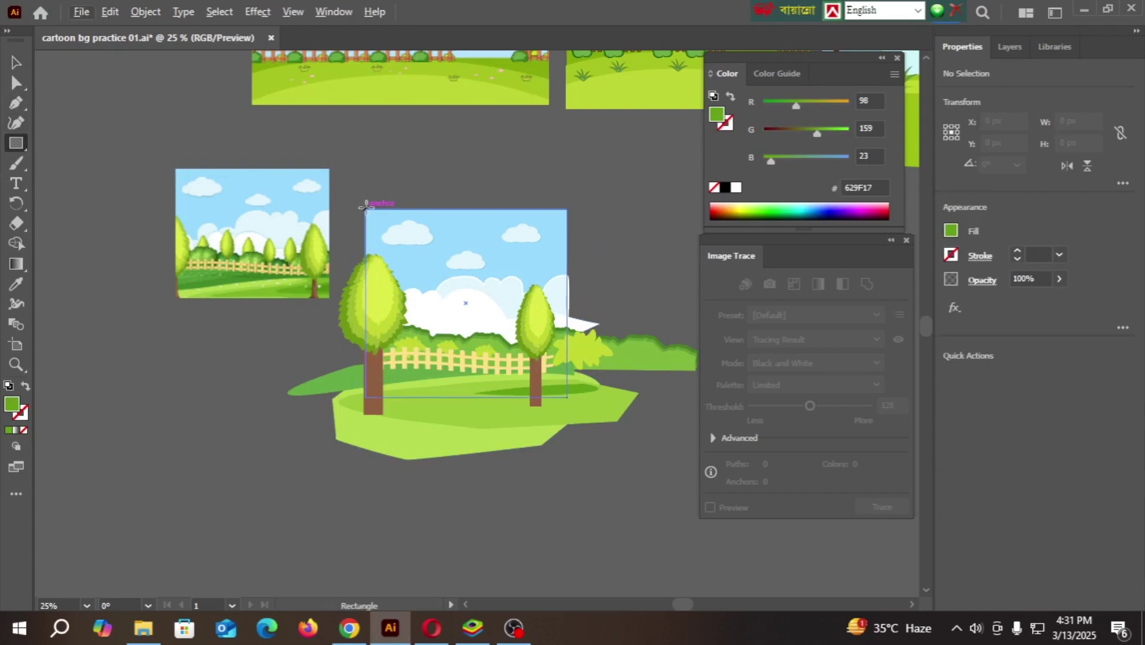
drag(366, 205, 574, 396)
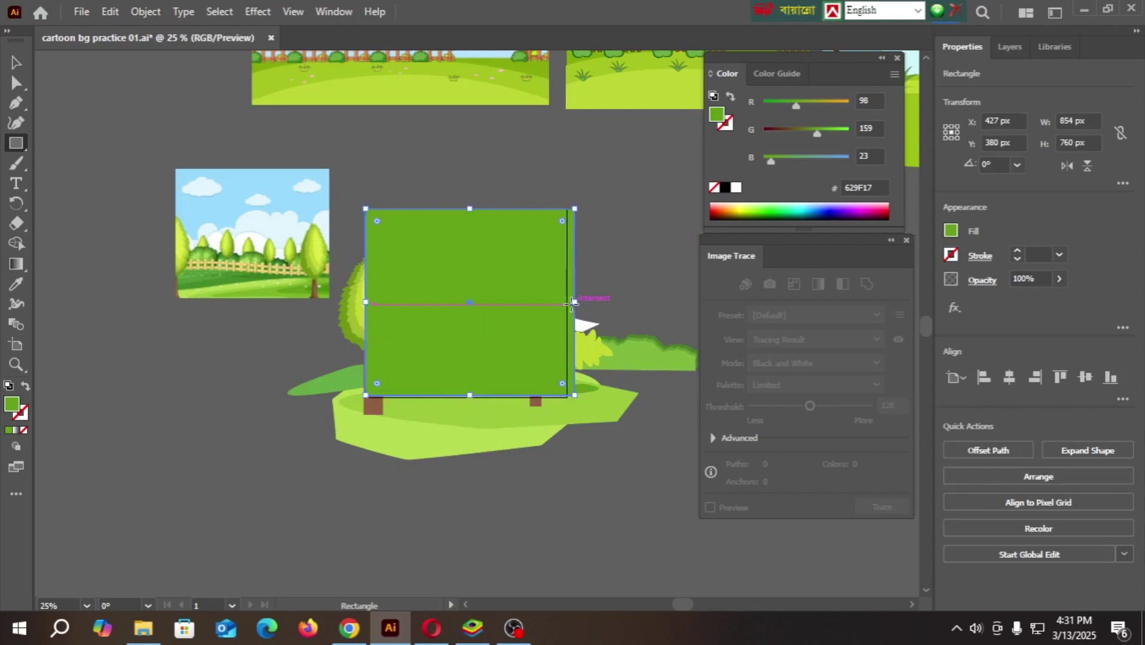
drag(571, 303, 566, 305)
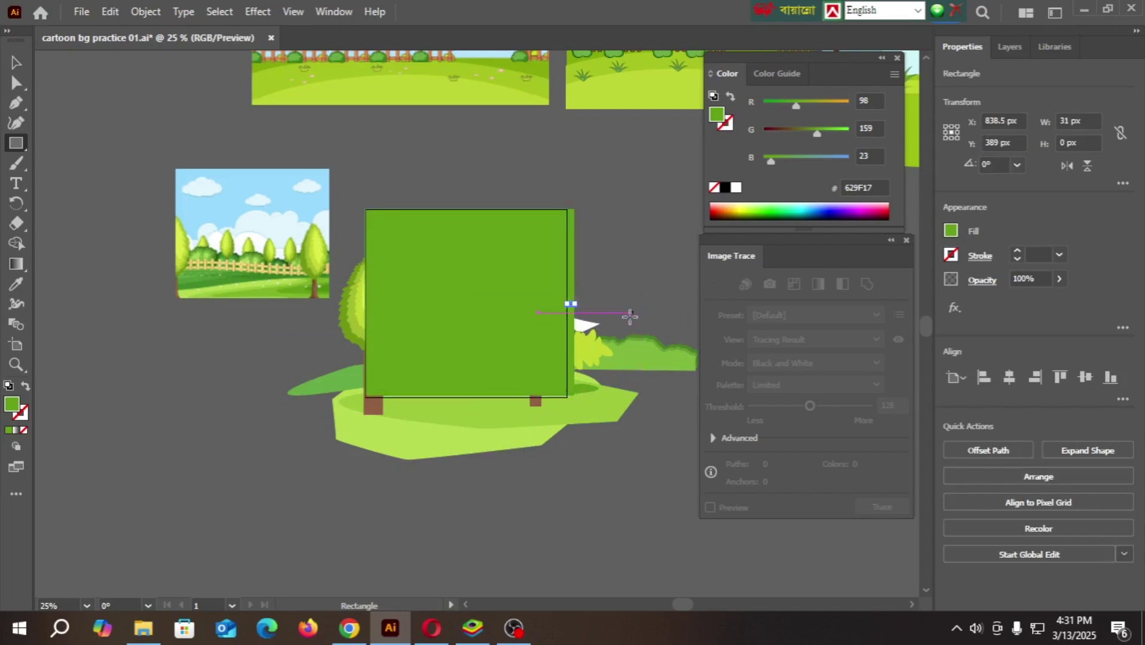
key(ctrl+z)
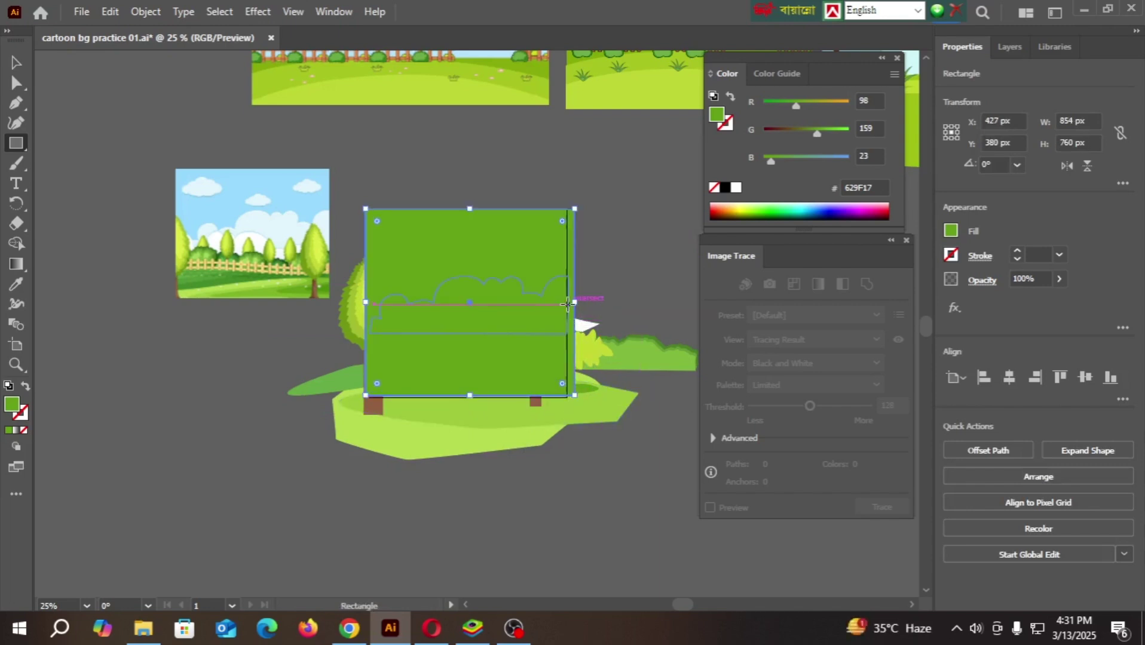
- Narrow the green rectangle to 823 px wide so its edge meets the artboard's right edge, and deselect it
scroll(572, 303, up, 8)
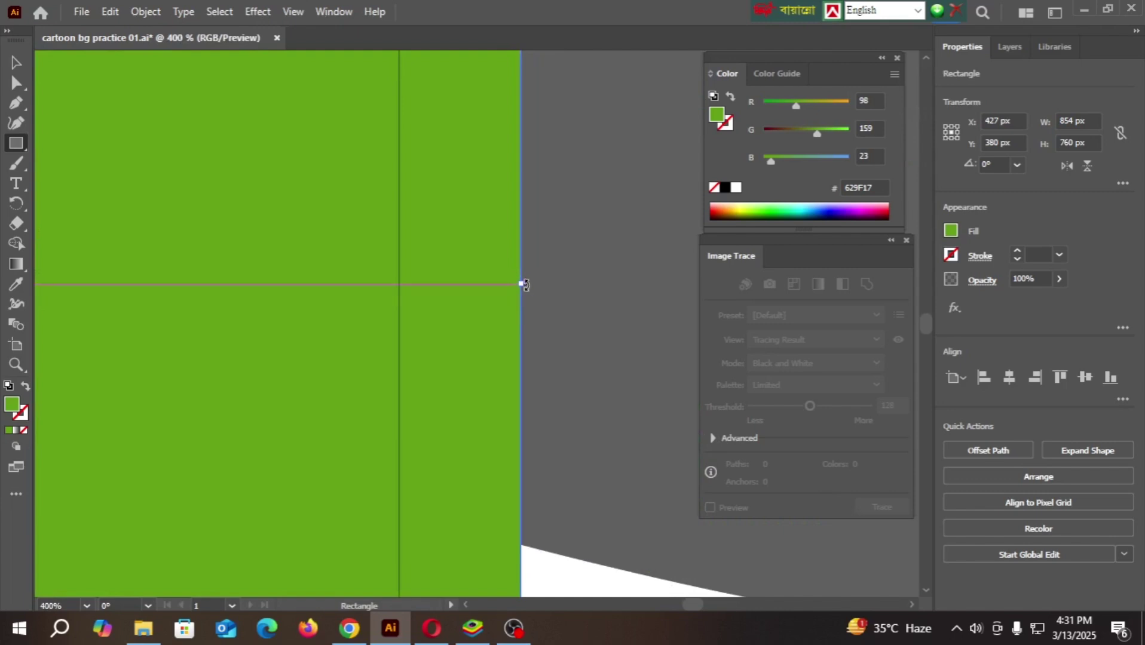
drag(522, 285, 402, 291)
scroll(488, 296, down, 8)
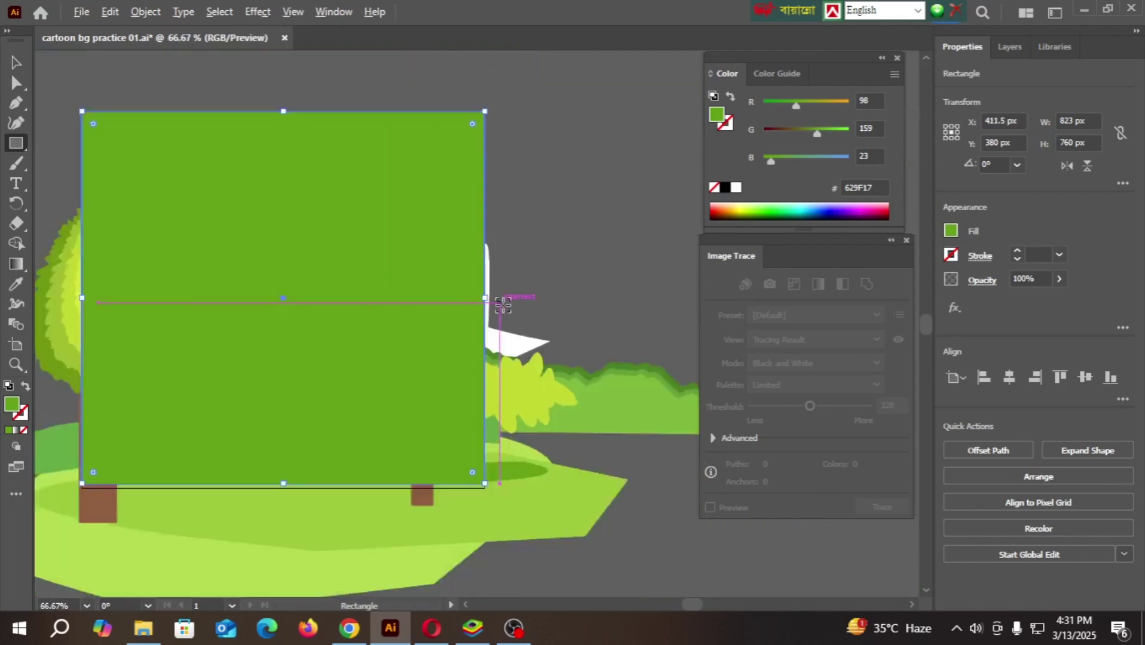
click(16, 62)
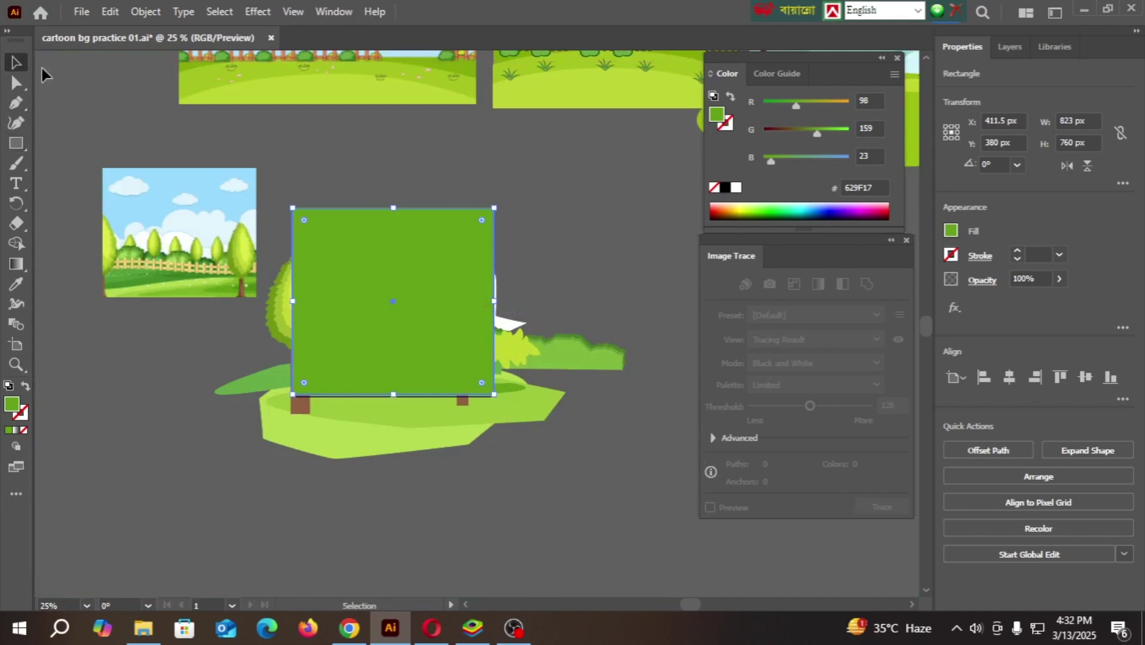
click(611, 184)
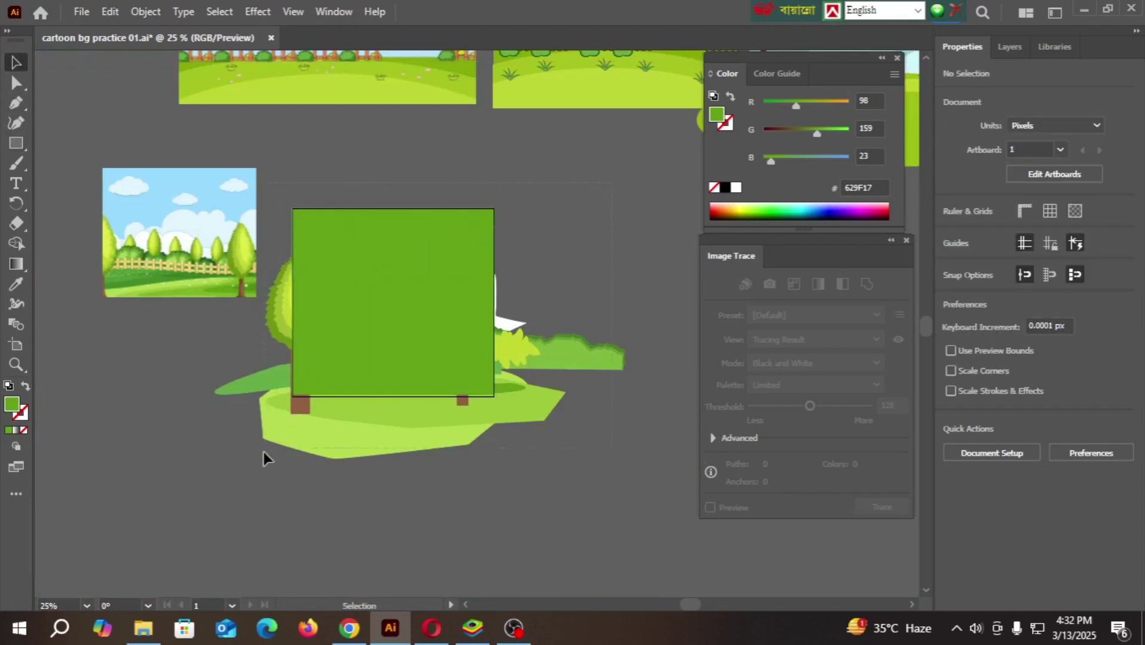
- Clip all the landscape artwork to the green rectangle with a clipping mask and compare it with the reference picture
key(ctrl+a)
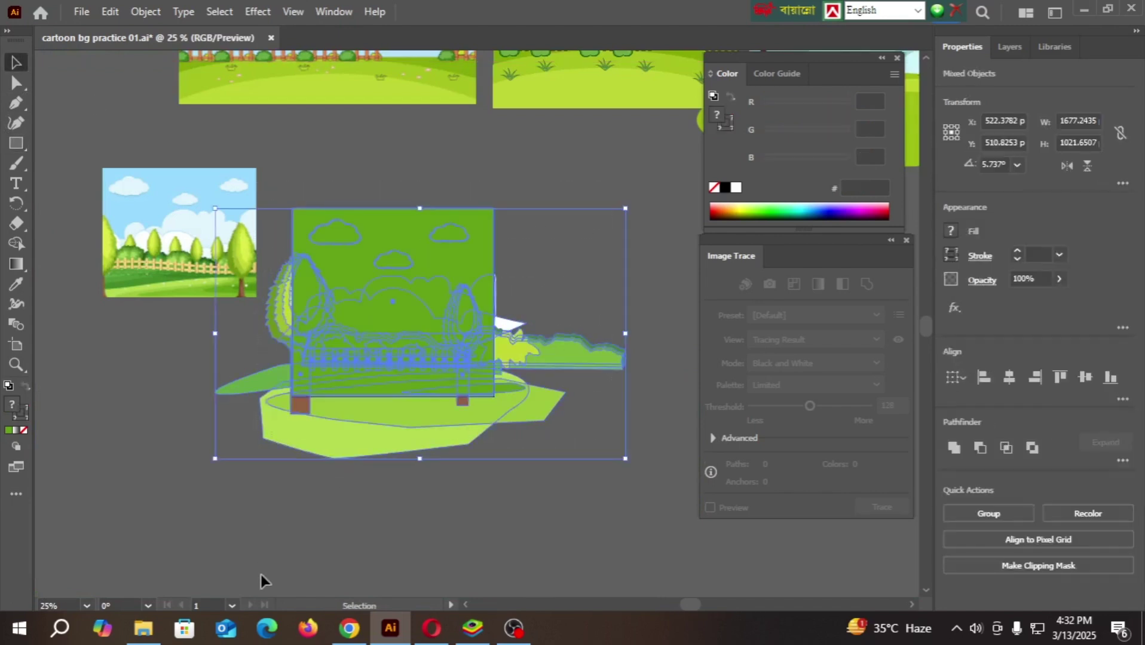
key(ctrl+7)
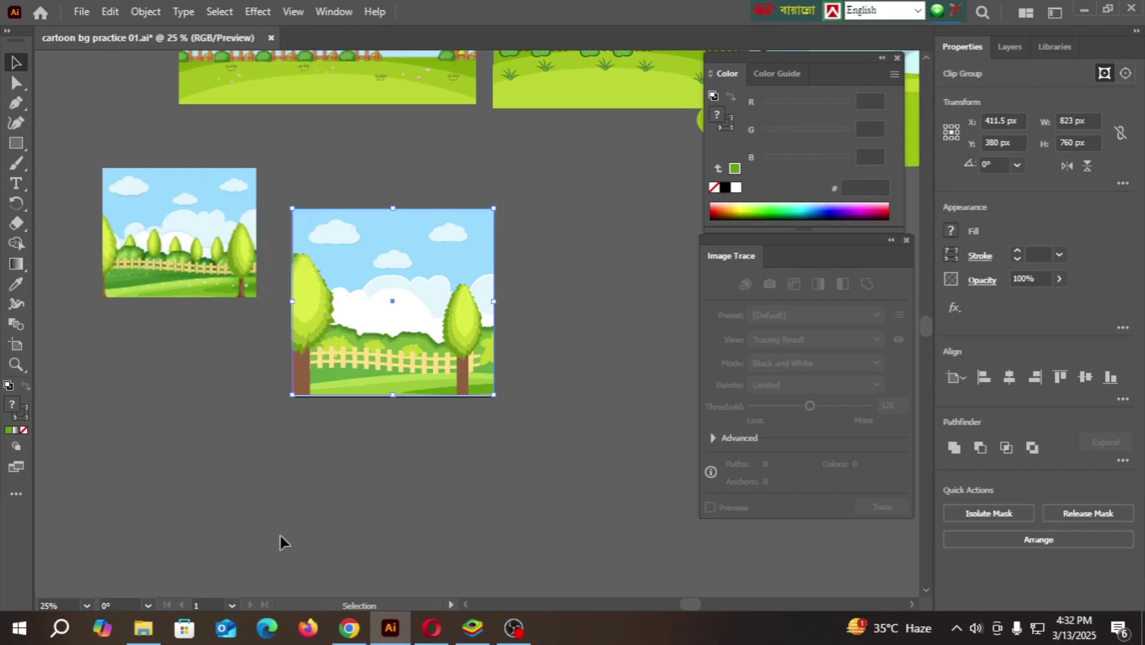
click(285, 503)
scroll(321, 443, up, 1)
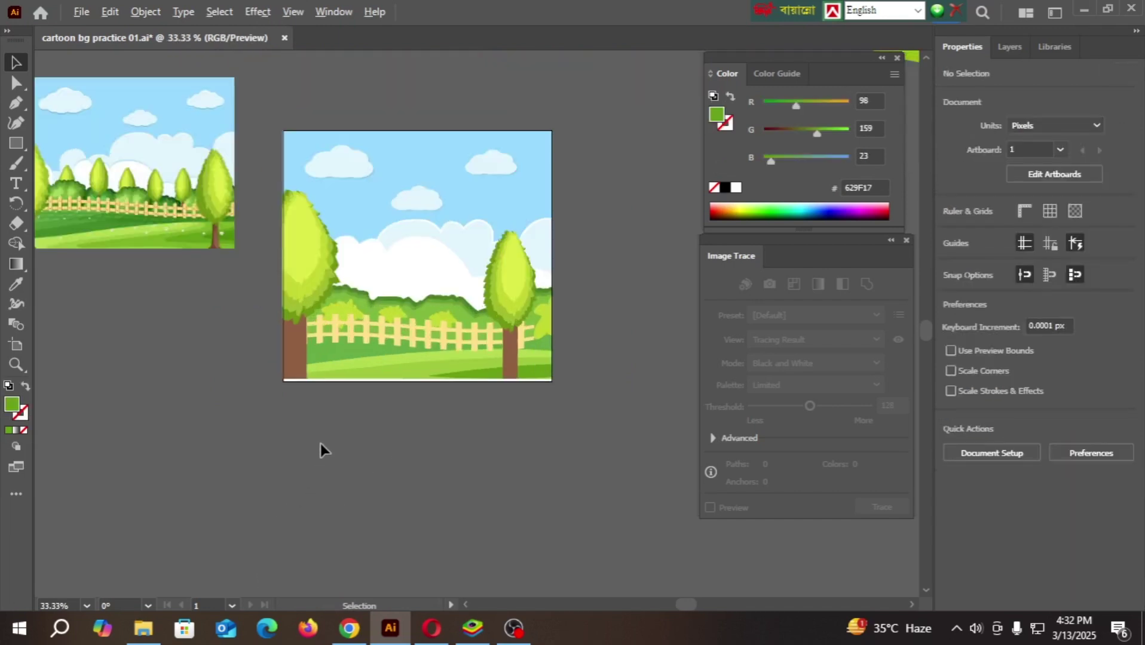
scroll(371, 429, down, 1)
scroll(141, 281, up, 2)
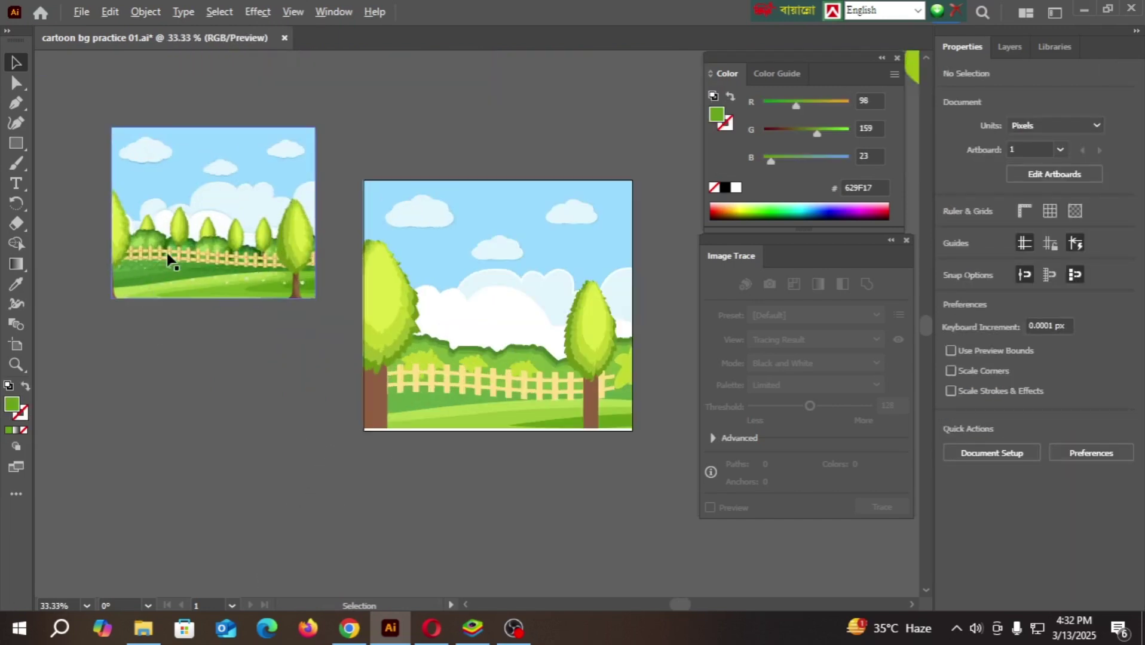
scroll(183, 261, down, 1)
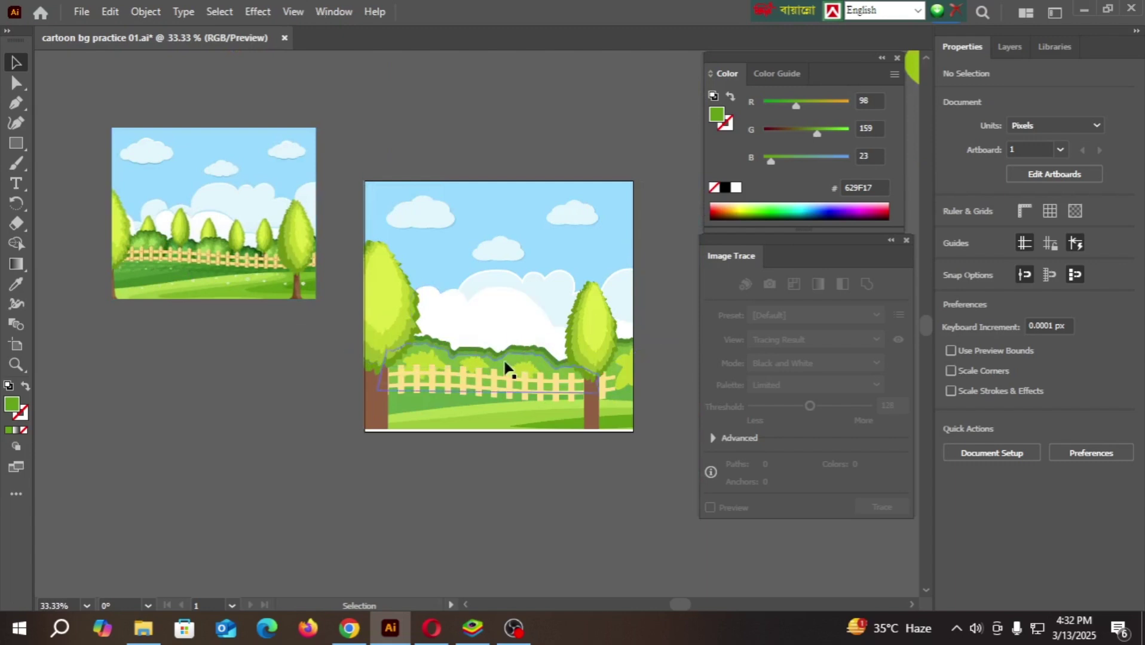
scroll(487, 376, down, 1)
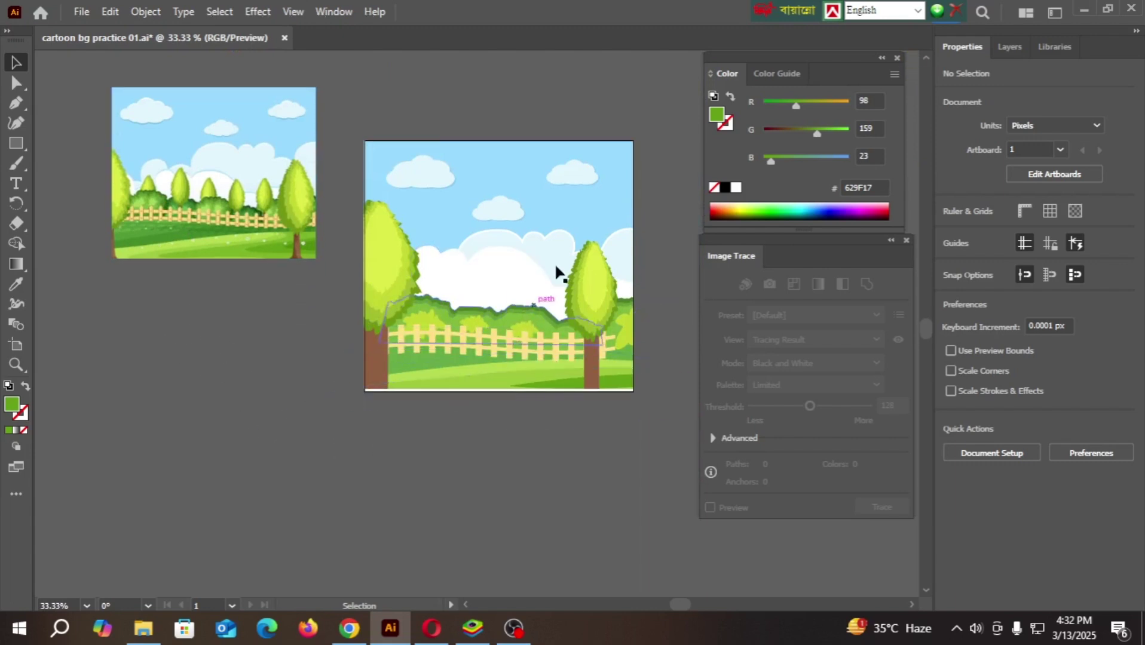
- Nudge the clipped landscape down to Y 385 px to cover the gap at the artboard's lower edge
drag(327, 444, 327, 446)
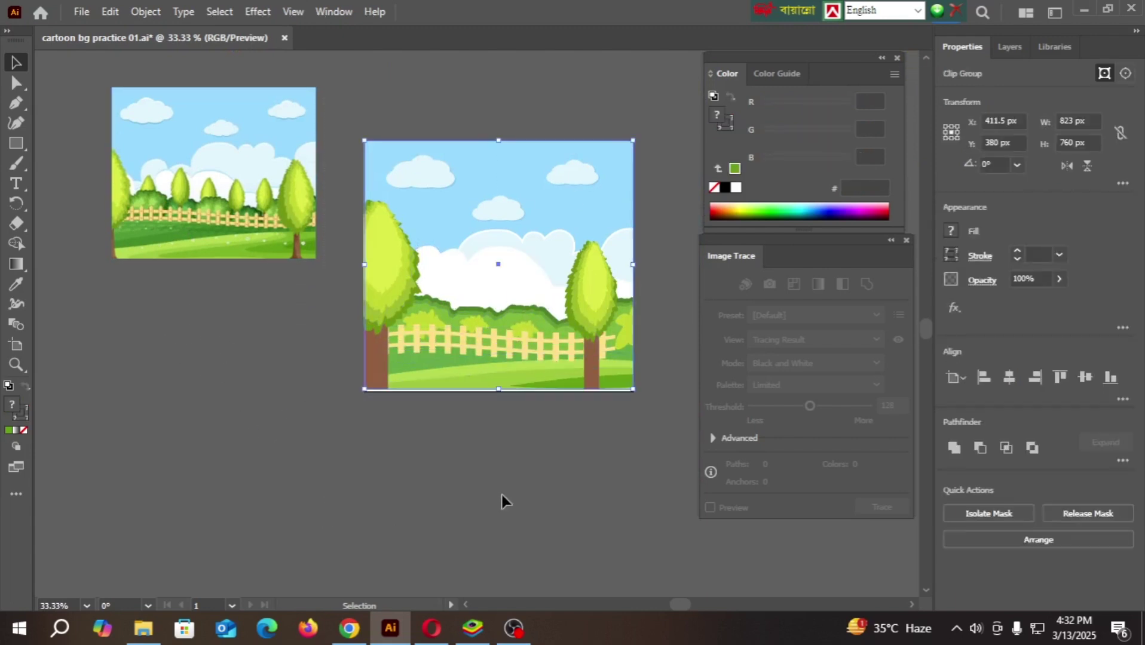
key(shift+Down)
key(shift+Down)
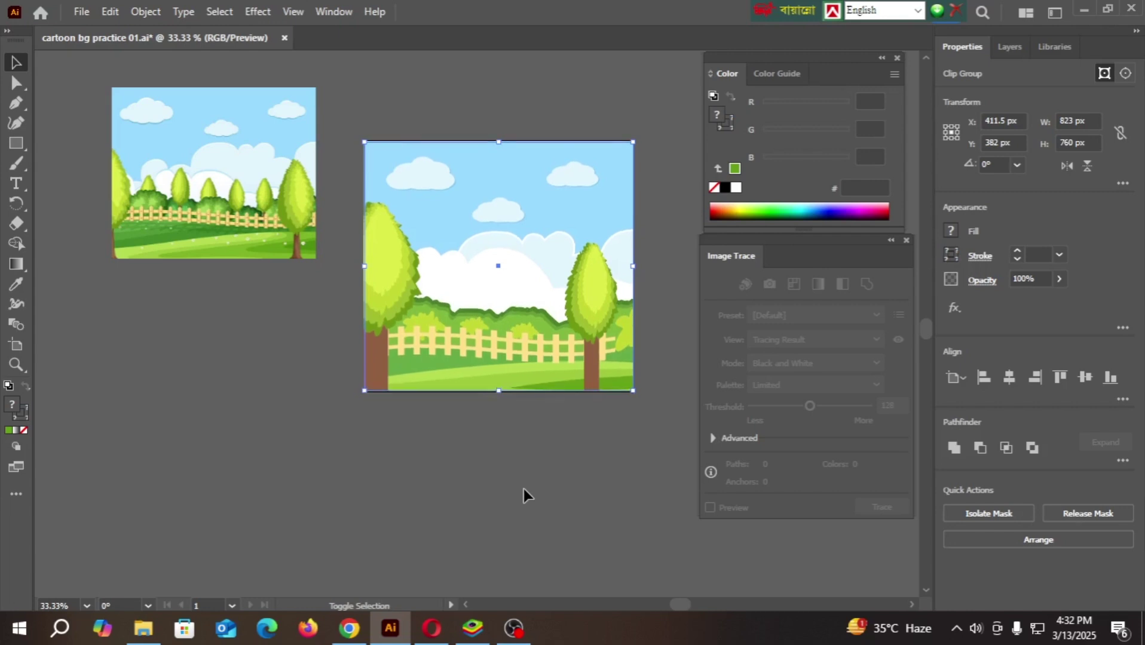
key(Up)
click(492, 473)
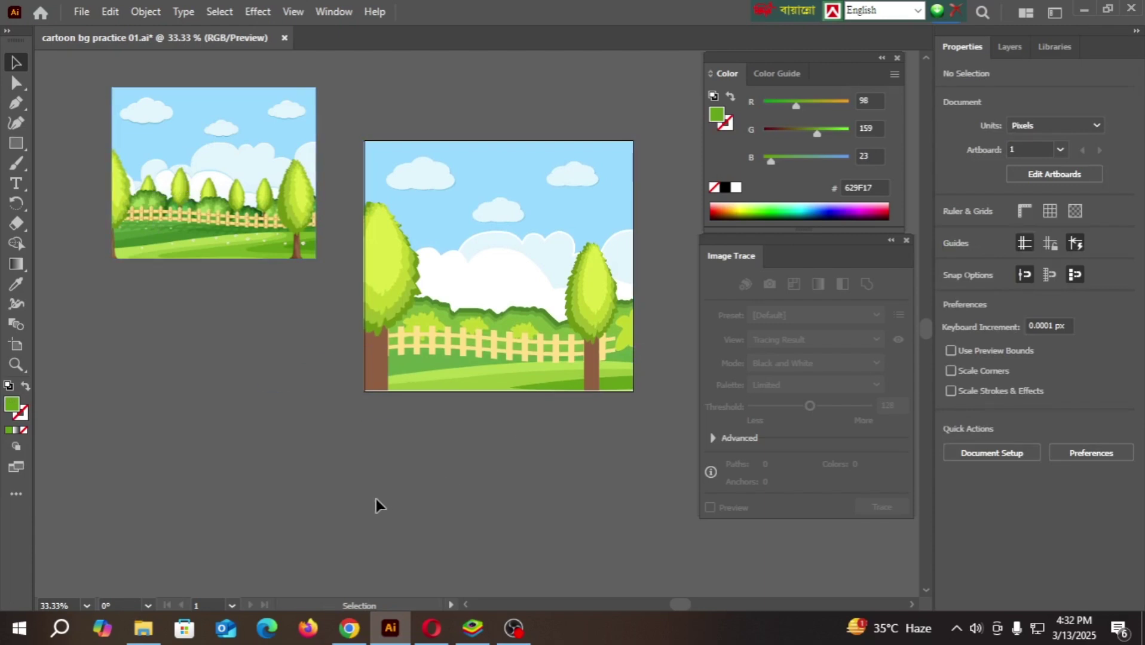
- Release the landscape's clipping mask and deselect the artwork
click(502, 149)
right_click(503, 152)
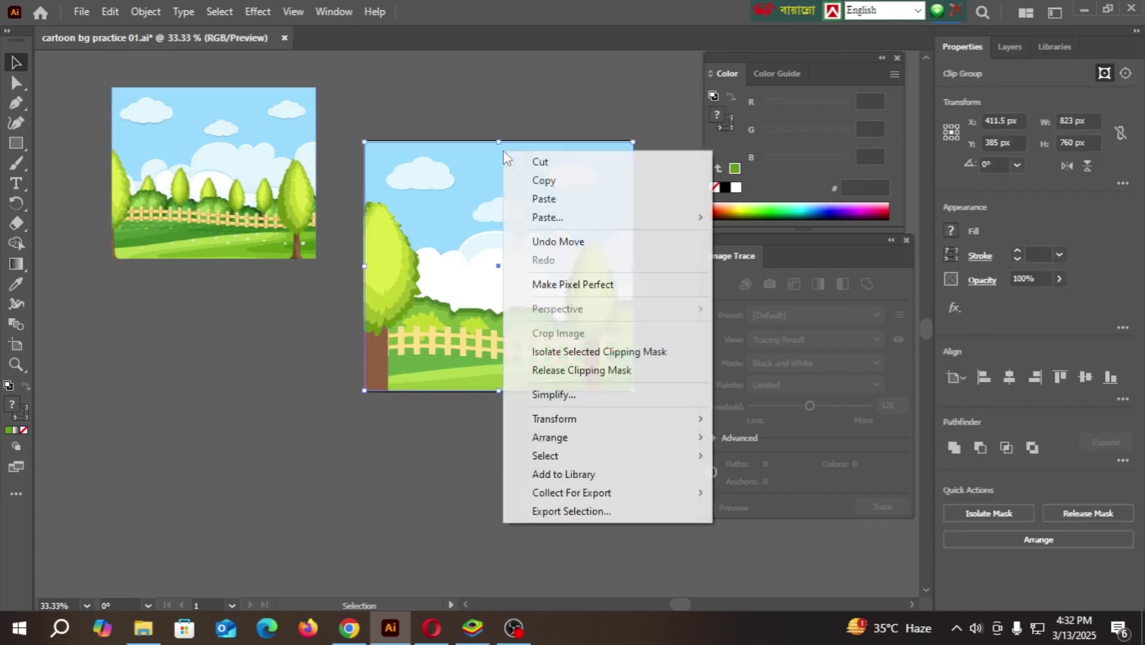
click(636, 371)
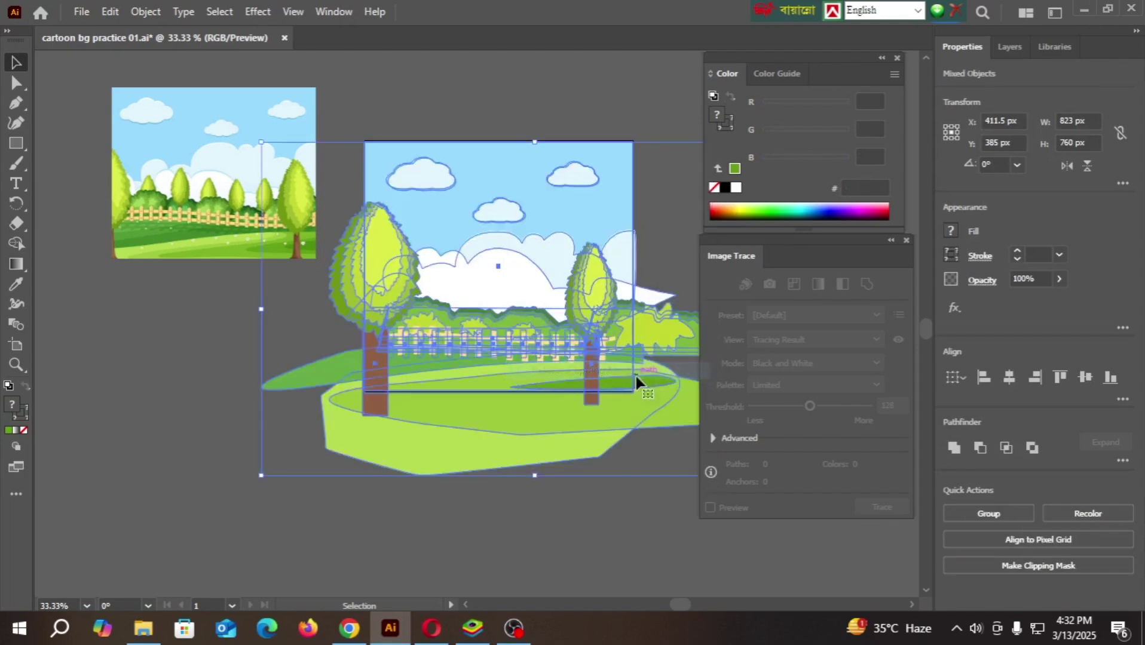
click(393, 516)
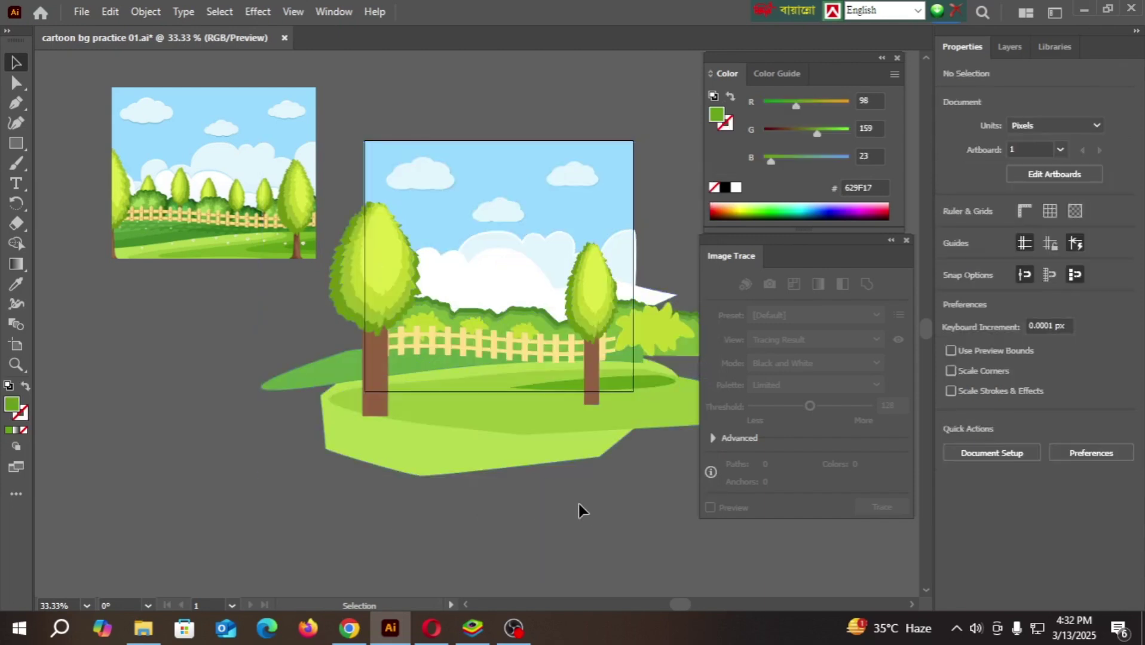
- Place a copy of the smaller tree beside the artboard under the reference picture, ungroup it and delete its trunk
click(598, 286)
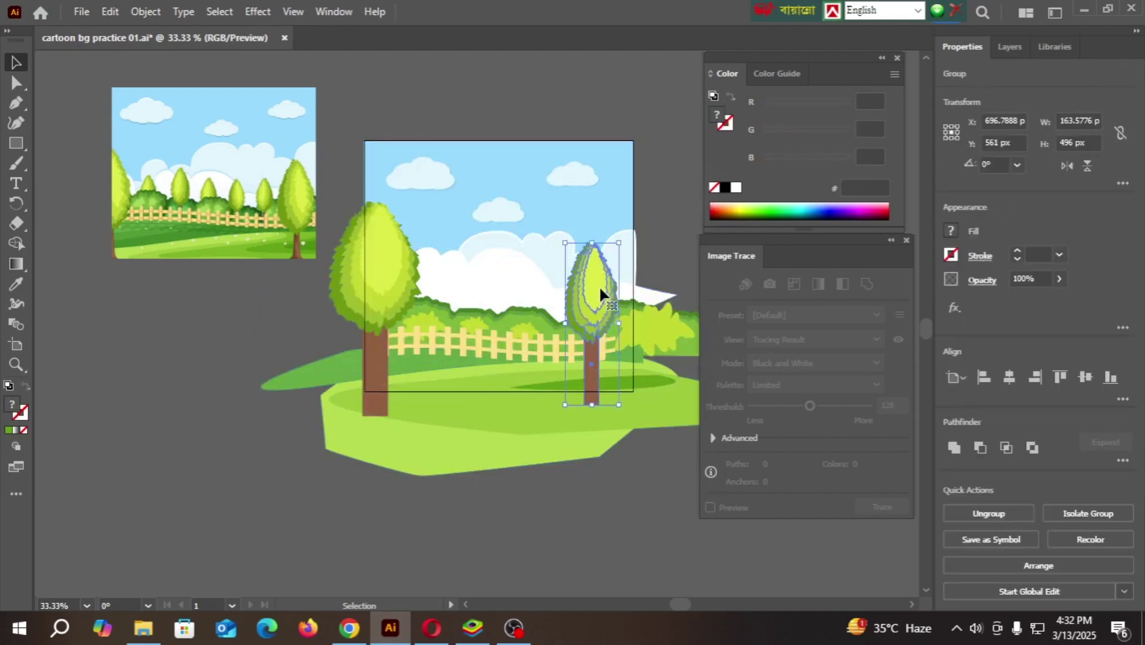
drag(598, 286, 256, 354)
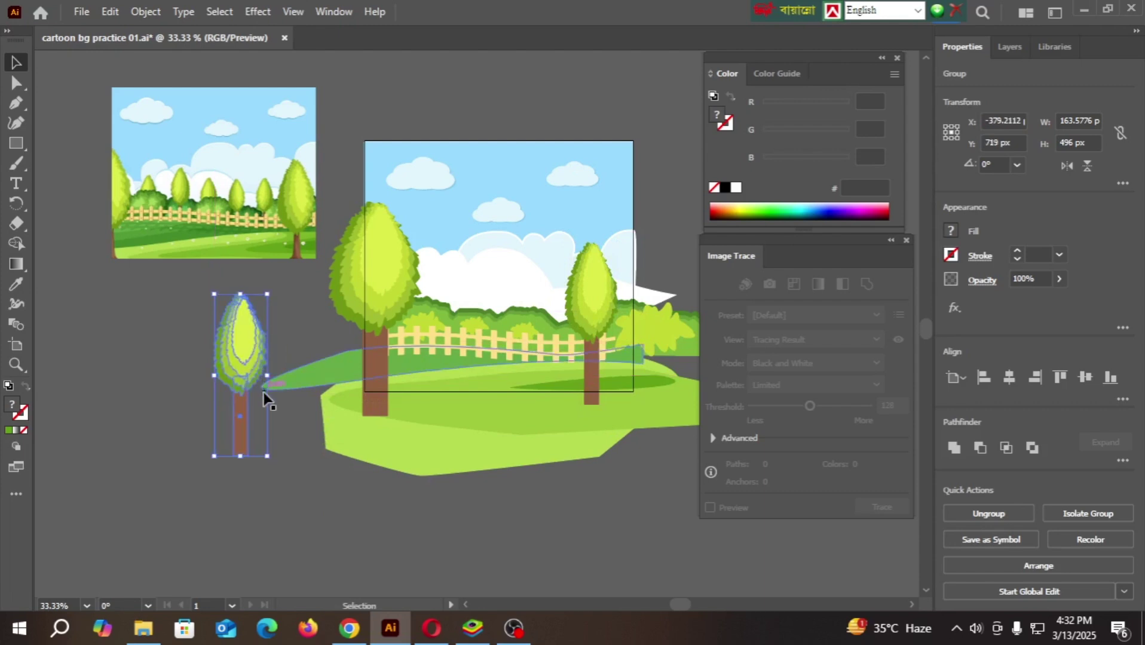
right_click(239, 366)
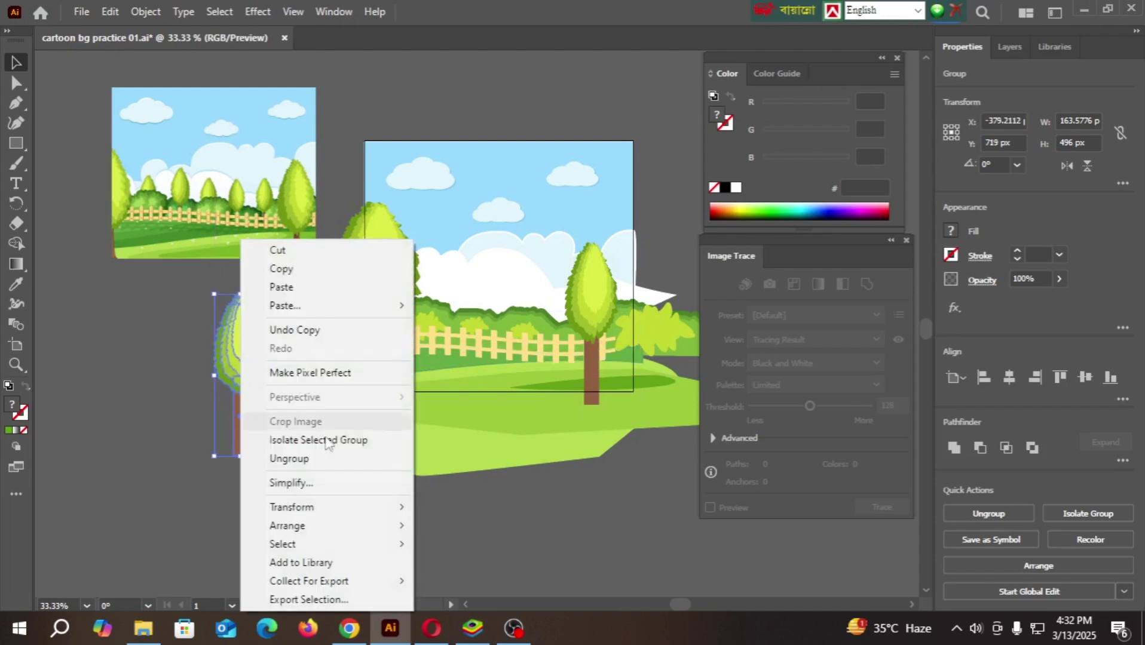
click(293, 458)
click(270, 485)
click(240, 445)
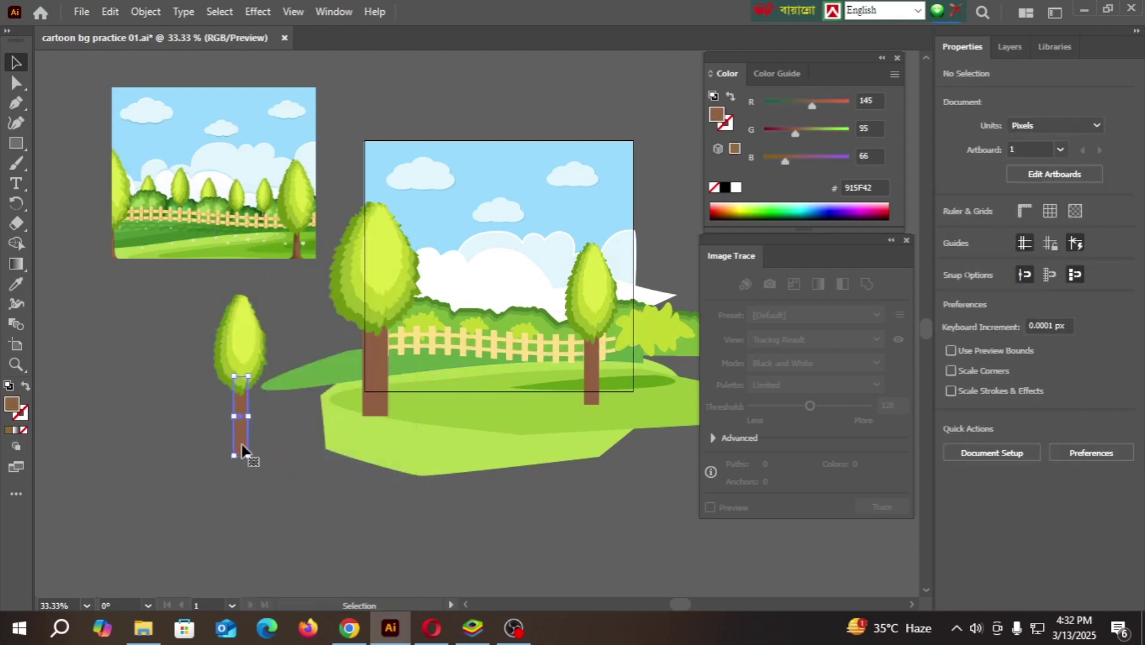
key(Delete)
- Group the trunkless foliage layers, place a copy over the bushes between the two trees, and delete the spare group outside the artboard
click(251, 386)
right_click(243, 382)
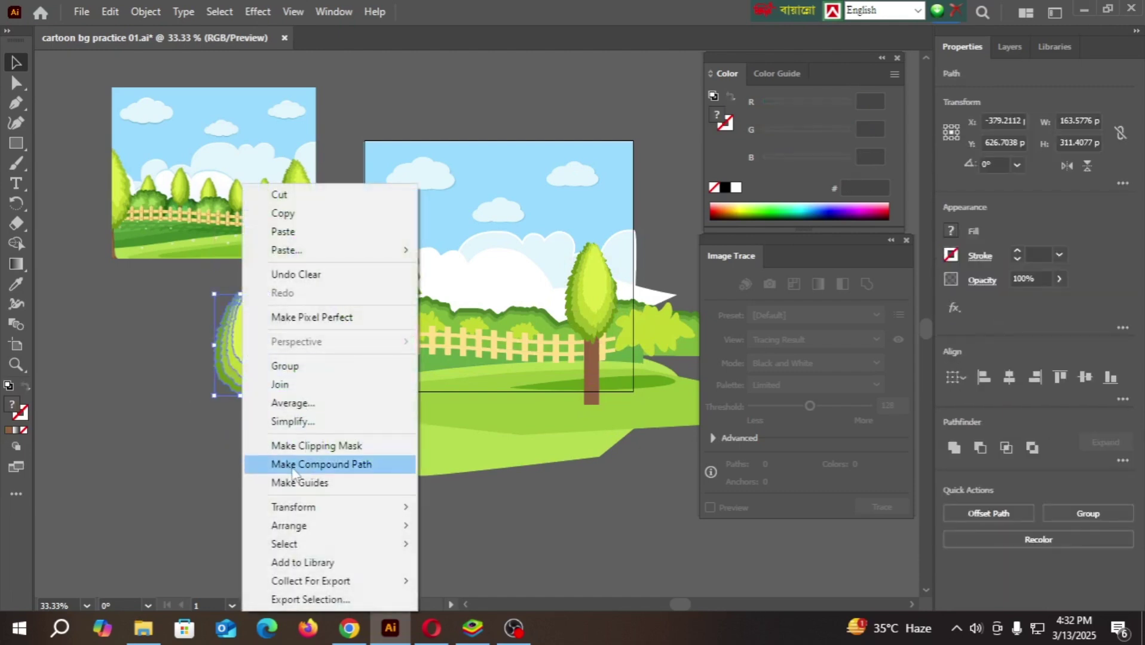
click(285, 367)
drag(242, 357, 477, 305)
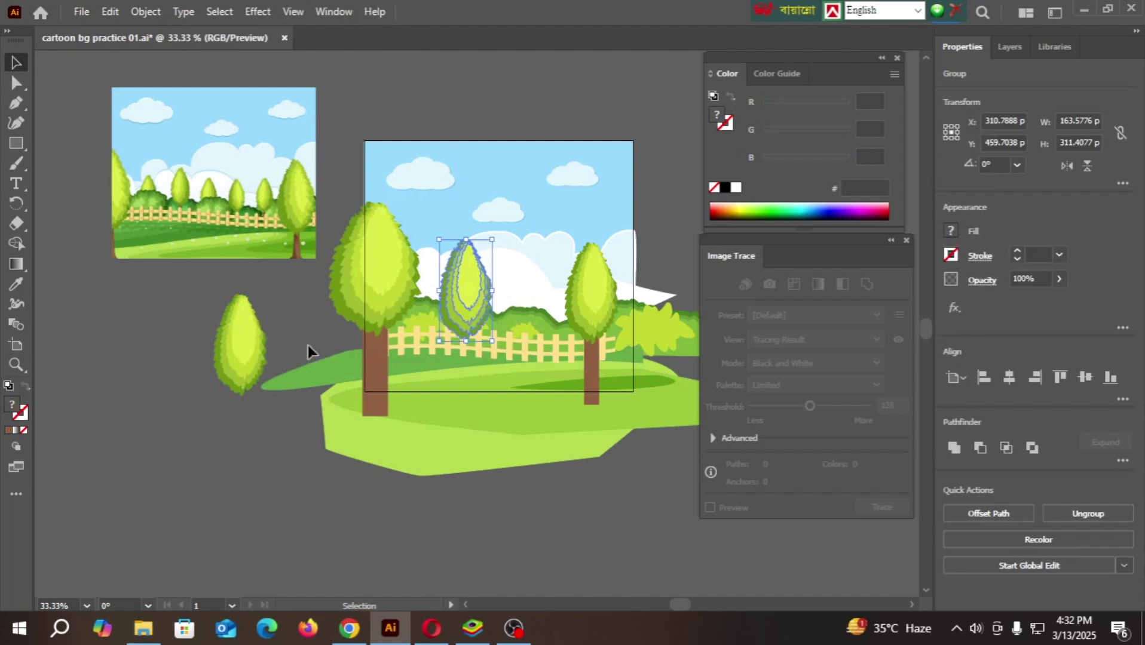
click(238, 330)
key(Delete)
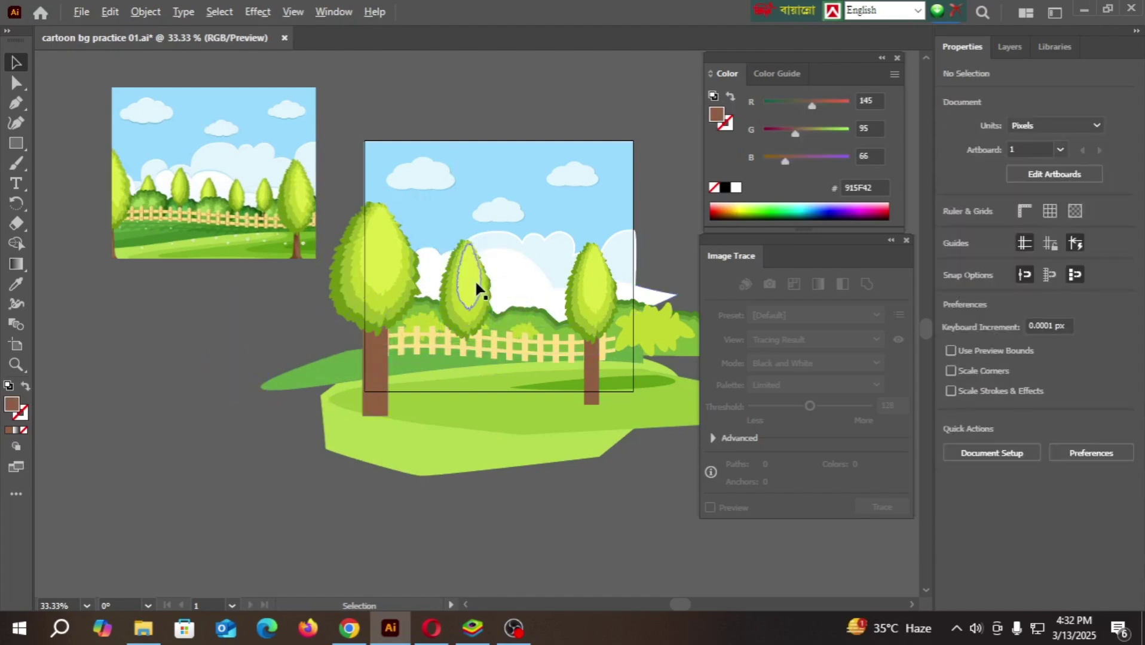
- Scale the foliage group down to about 82 by 130 px and place it on the bush line beside the large tree
scroll(478, 289, up, 2)
click(462, 281)
drag(511, 200, 455, 315)
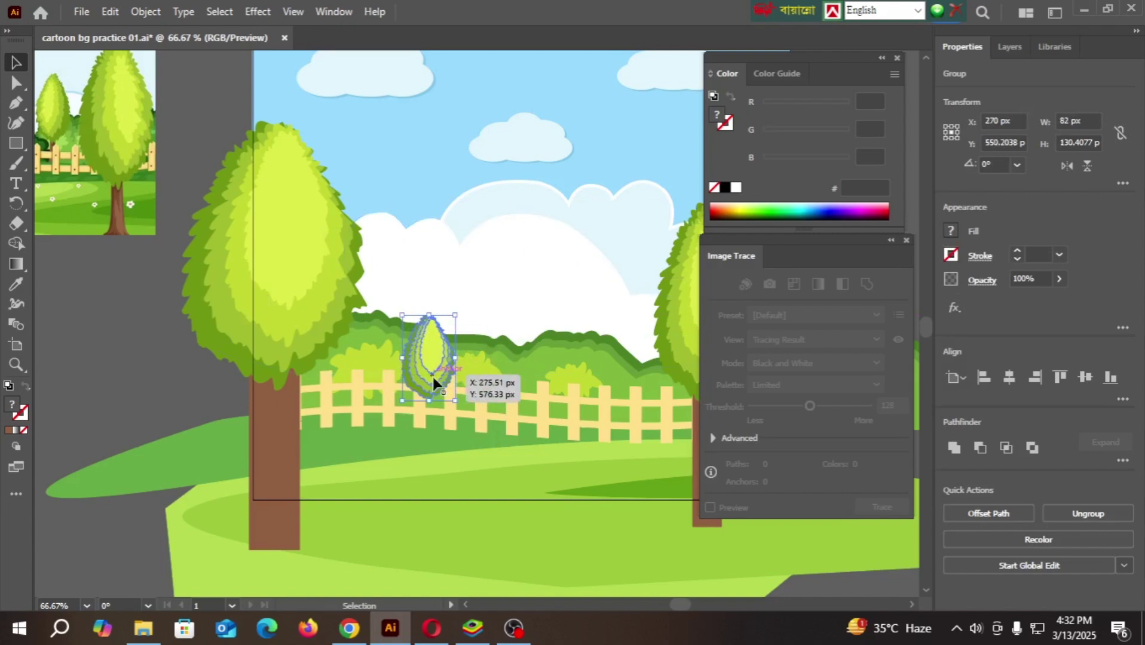
drag(432, 380, 402, 328)
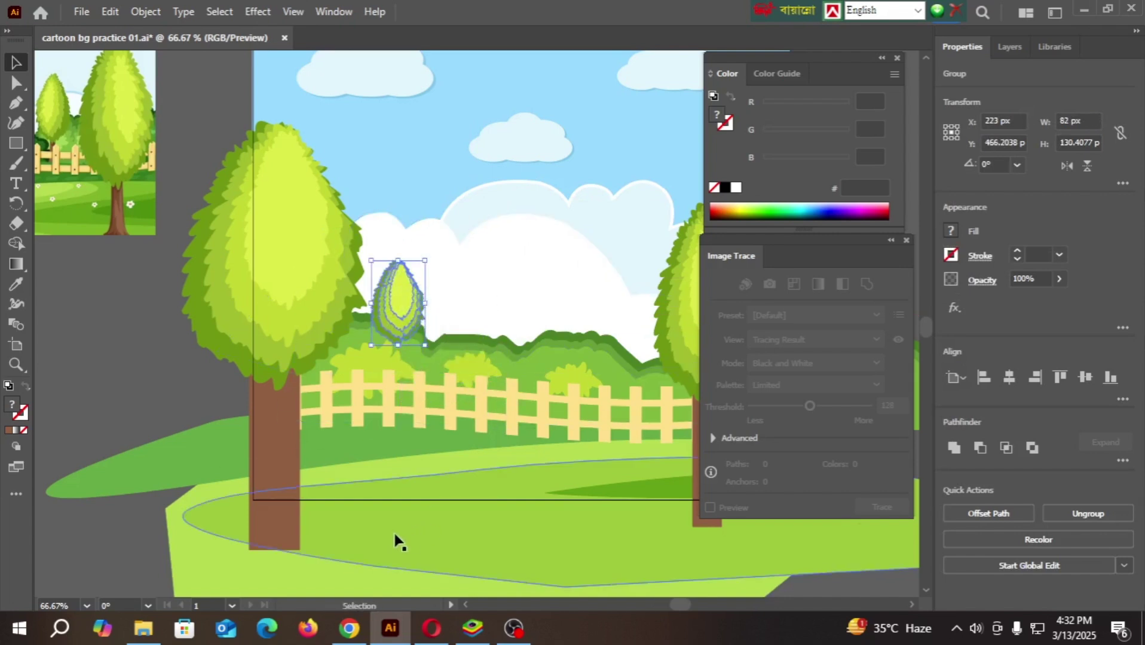
- Place two copies of the small foliage group along the bush line, one mid-hedge and one beside the smaller tree
scroll(245, 382, down, 1)
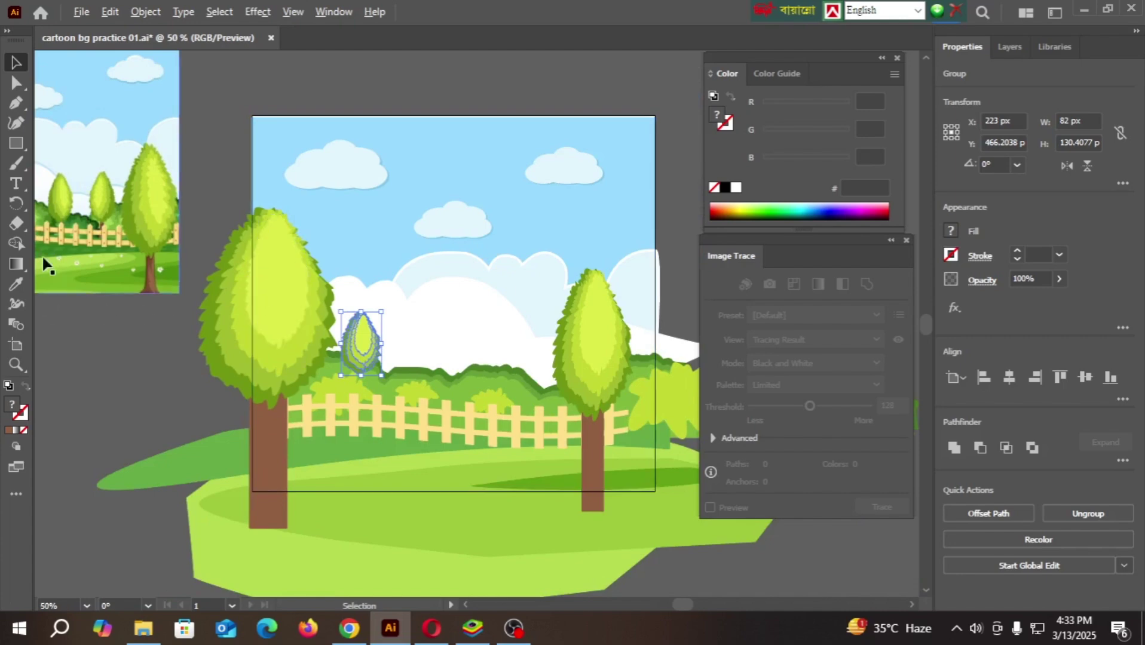
scroll(66, 245, up, 2)
scroll(187, 279, down, 1)
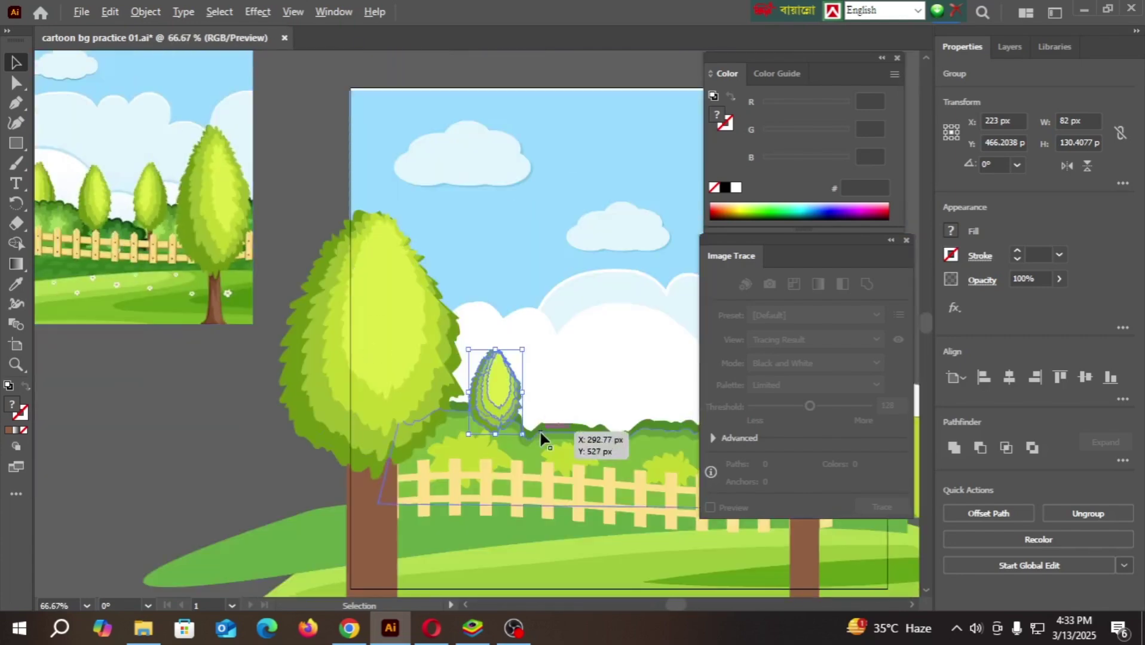
click(204, 453)
drag(205, 453, 100, 414)
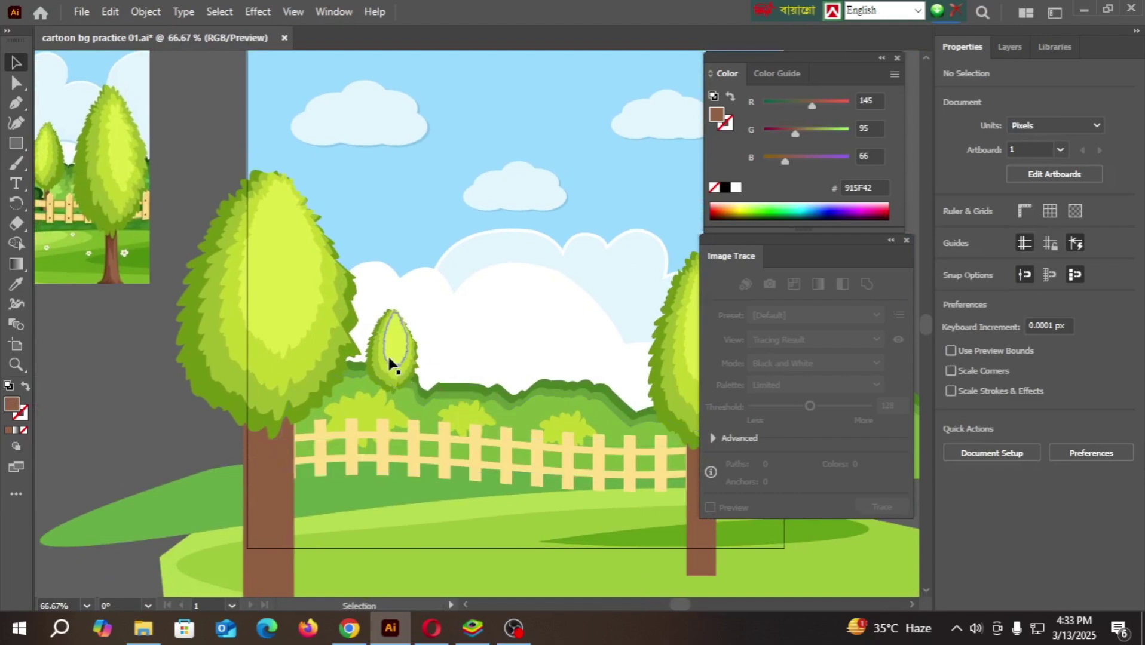
drag(389, 363, 640, 401)
key(ctrl+minus)
key(ctrl+minus)
key(ctrl+minus)
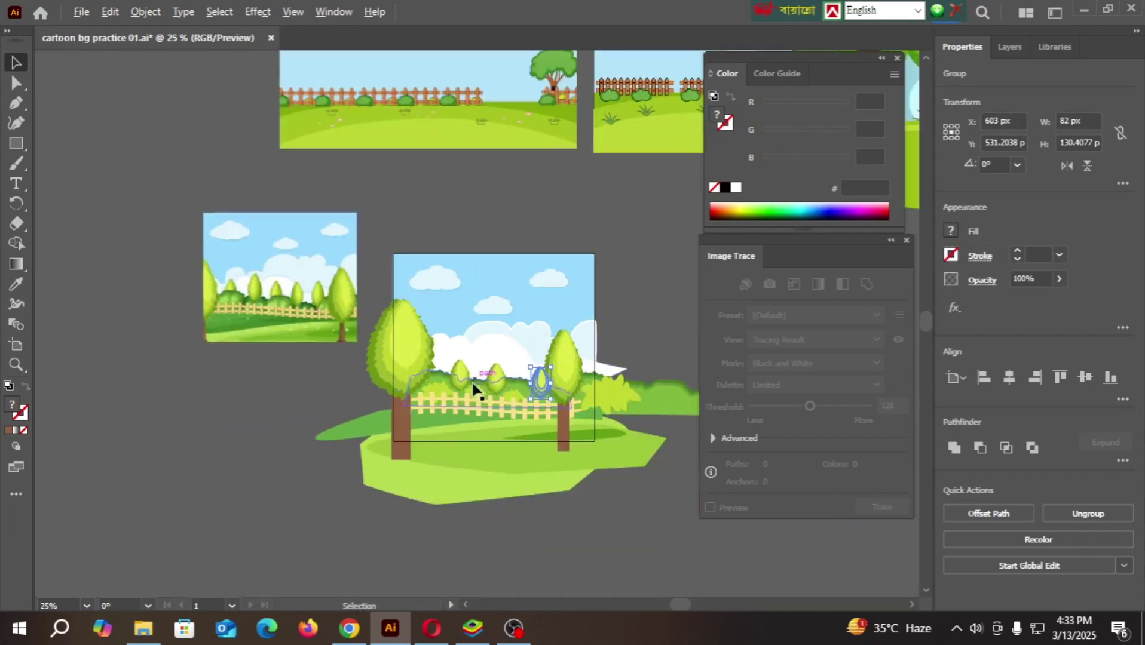
click(643, 535)
- Enlarge the foliage copy beside the smaller tree to about 126 by 237 px
scroll(588, 401, up, 3)
mouse_move(452, 339)
mouse_down()
mouse_move(383, 235)
mouse_move(442, 336)
mouse_move(450, 329)
mouse_up()
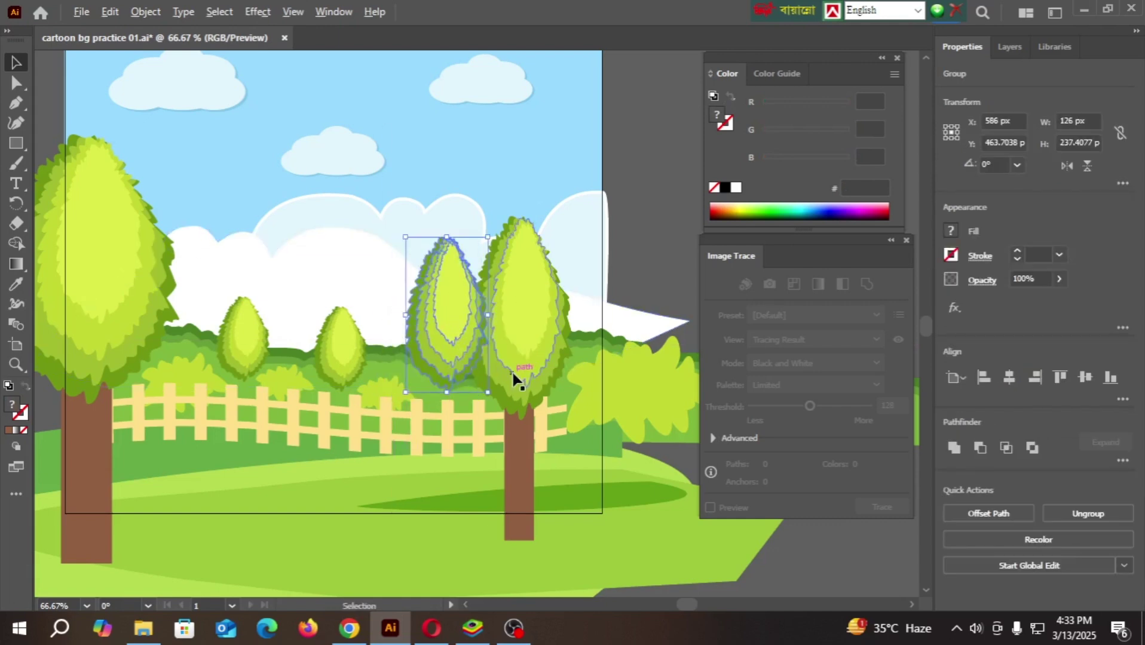
scroll(526, 484, down, 3)
click(625, 550)
scroll(625, 526, down, 1)
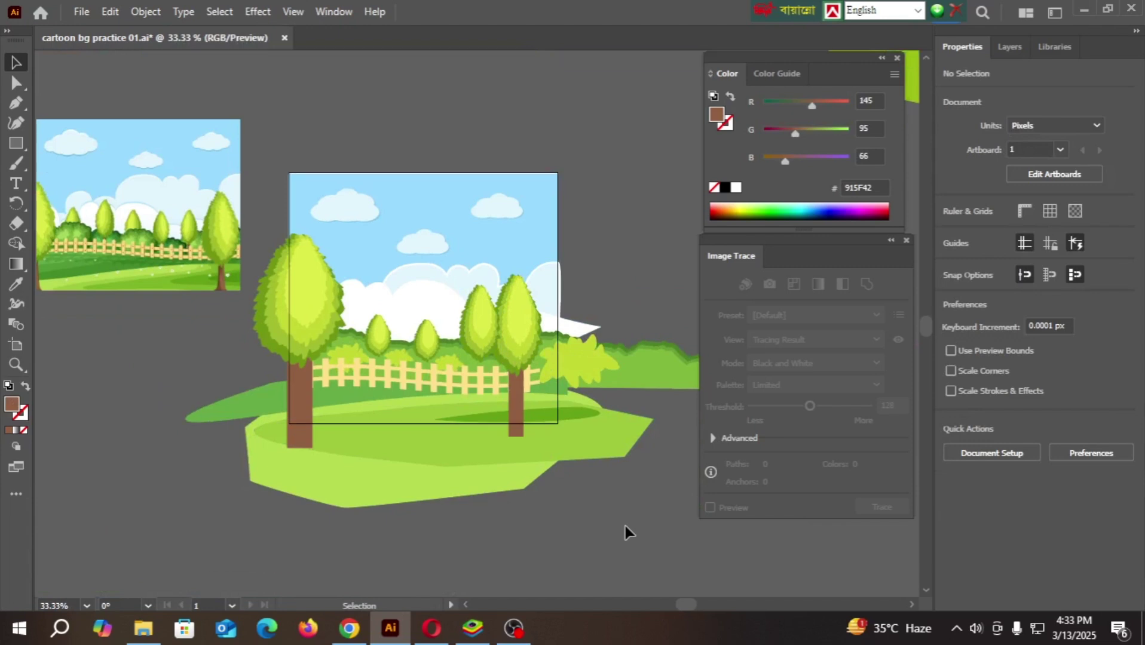
scroll(573, 499, down, 1)
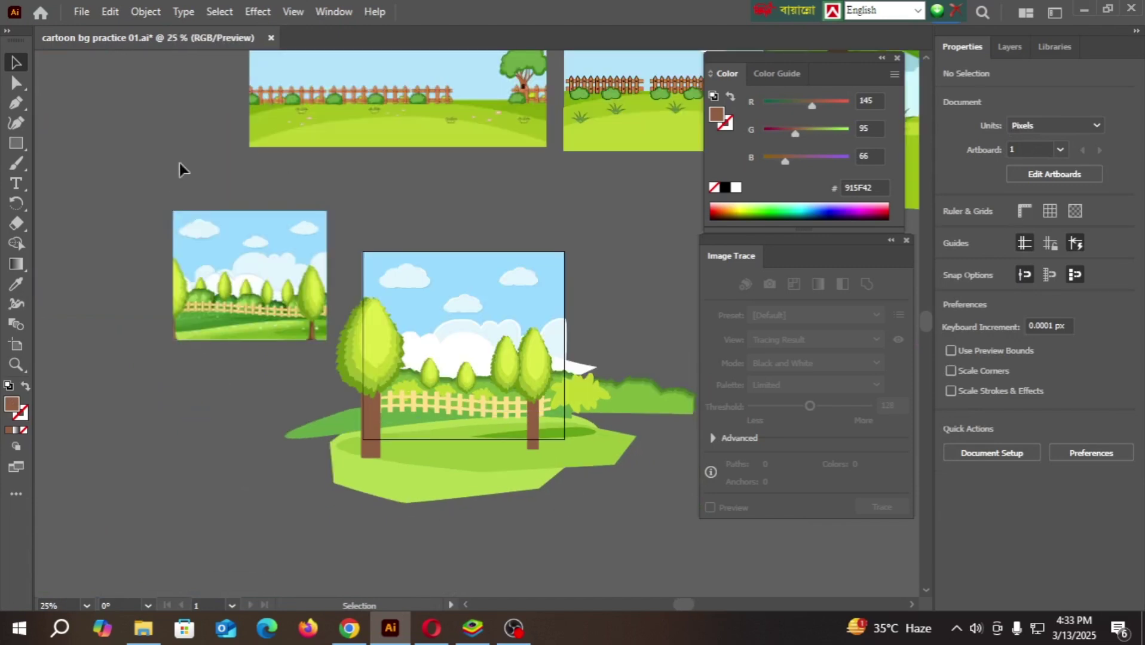
- Draw a brown rectangle about 843 by 790 px covering the whole artboard
click(17, 143)
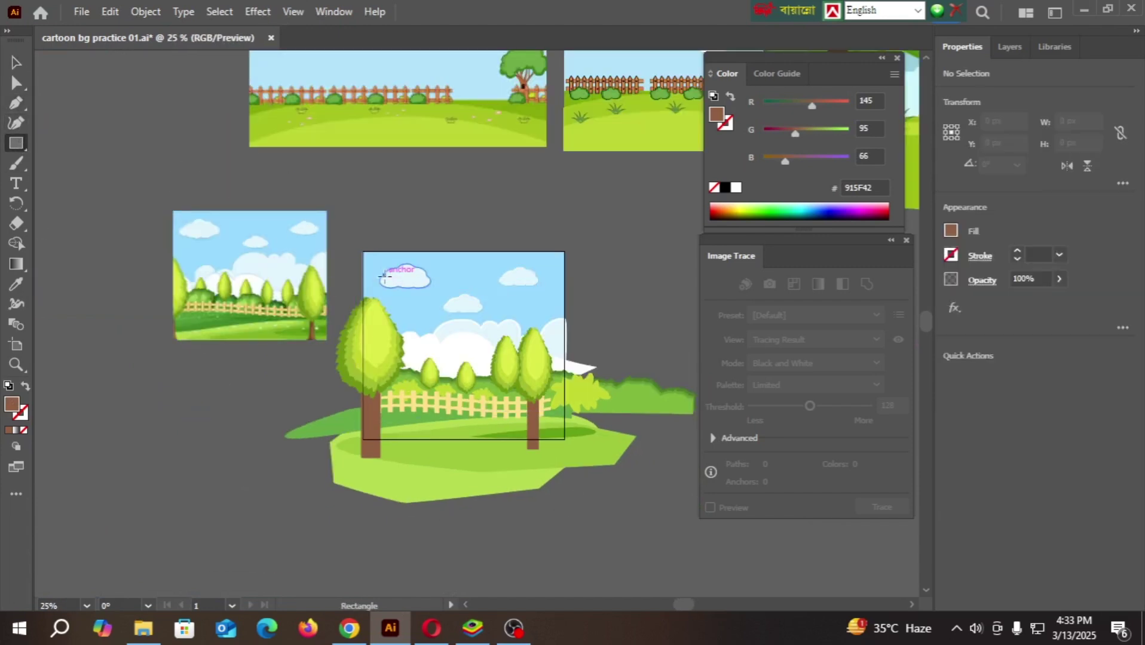
scroll(358, 258, up, 2)
scroll(350, 236, down, 2)
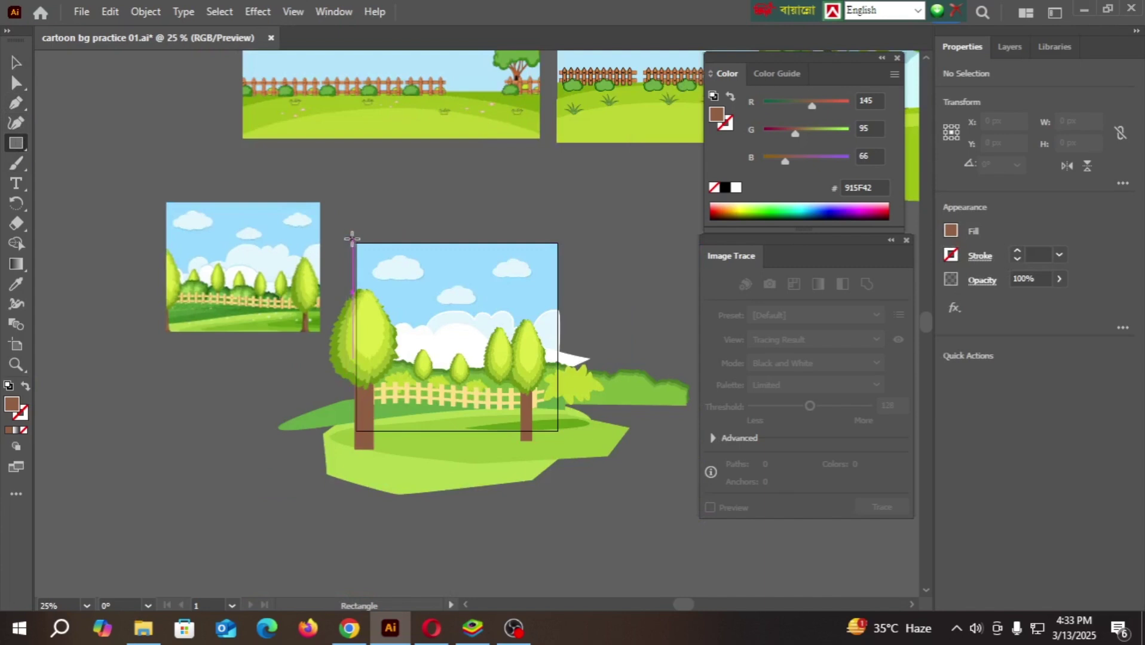
drag(352, 238, 561, 433)
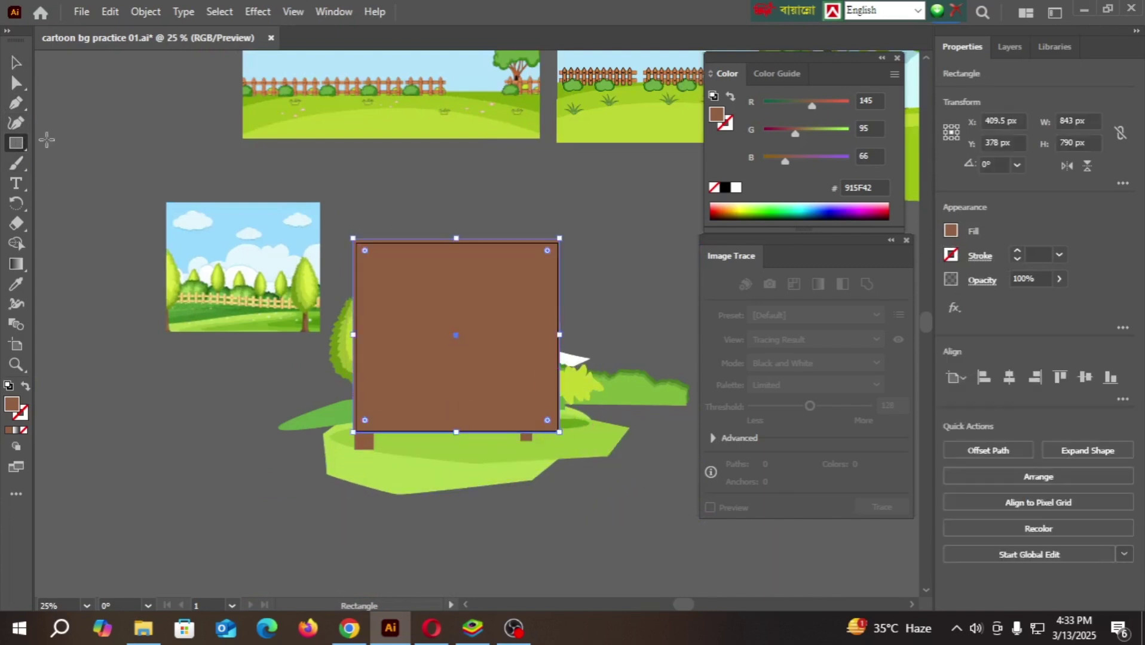
- Make a clipping mask of the whole scene artwork using the brown rectangle covering the artboard
click(17, 60)
click(547, 505)
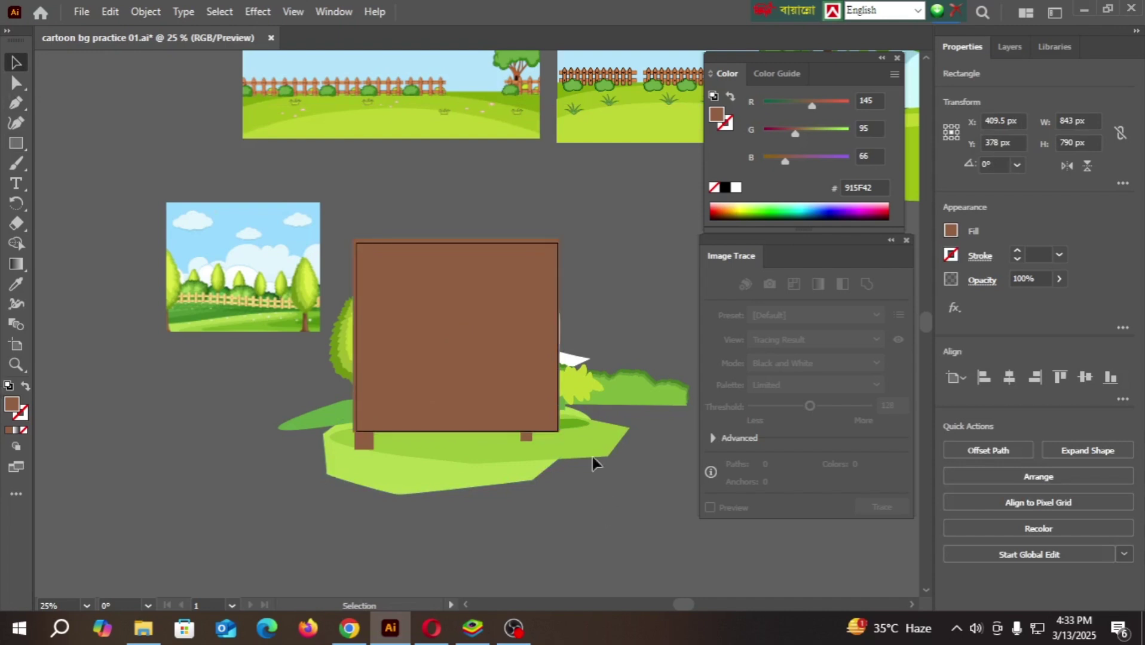
drag(330, 496, 346, 566)
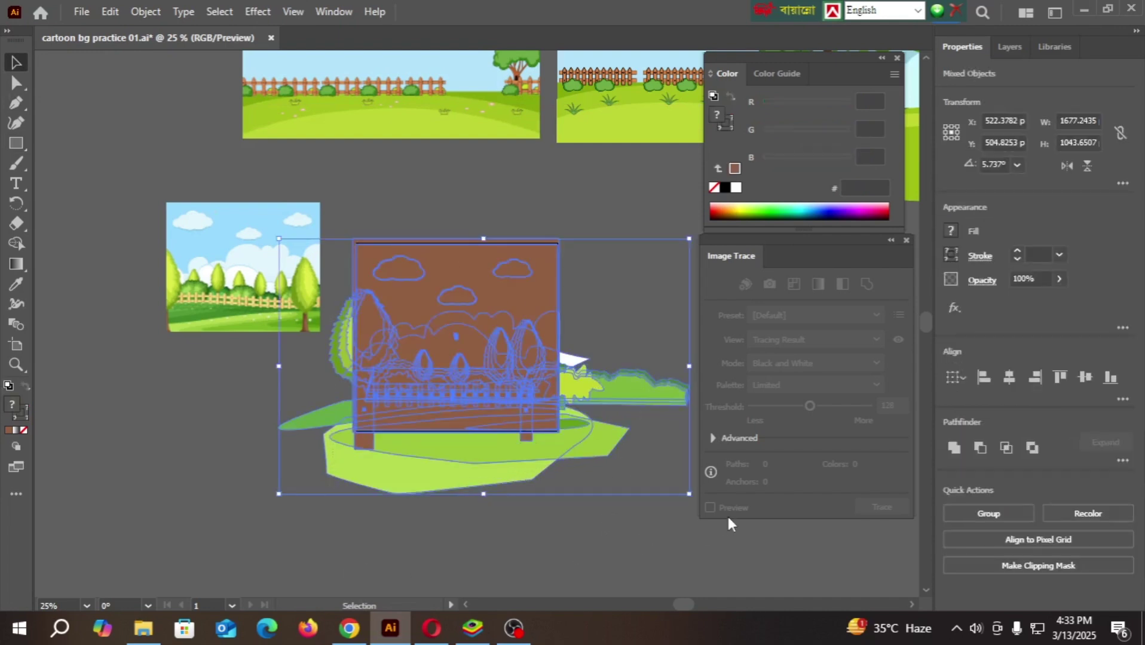
key(ctrl+7)
click(468, 490)
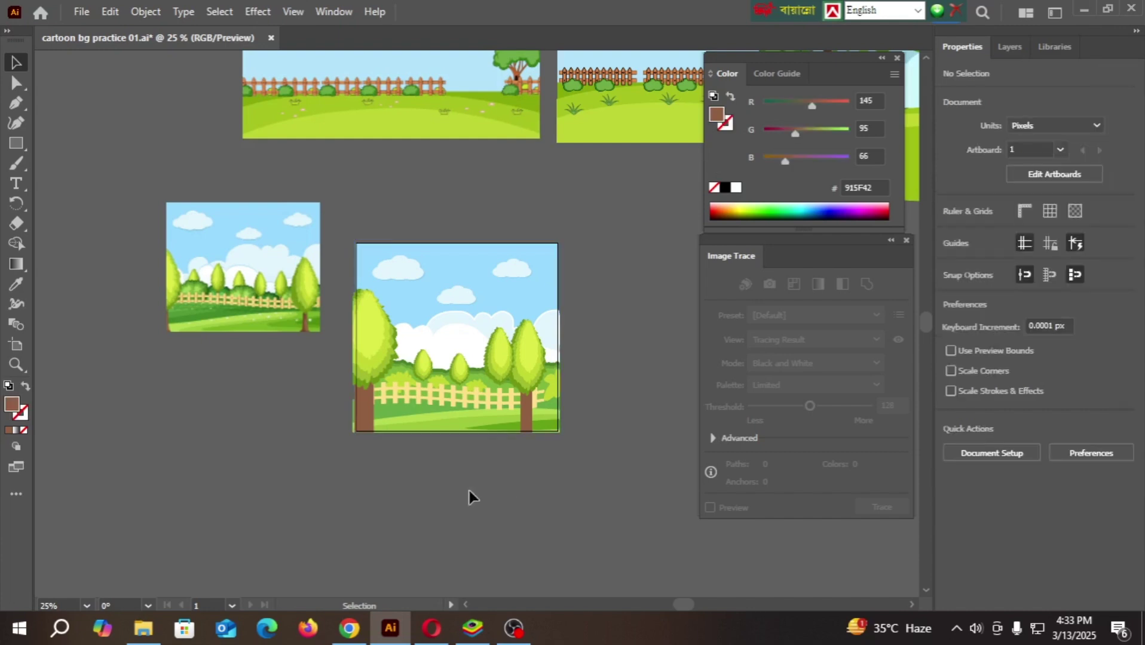
- Place a copy of the clipped scene on the empty canvas to the right of the artboard
scroll(413, 433, up, 1)
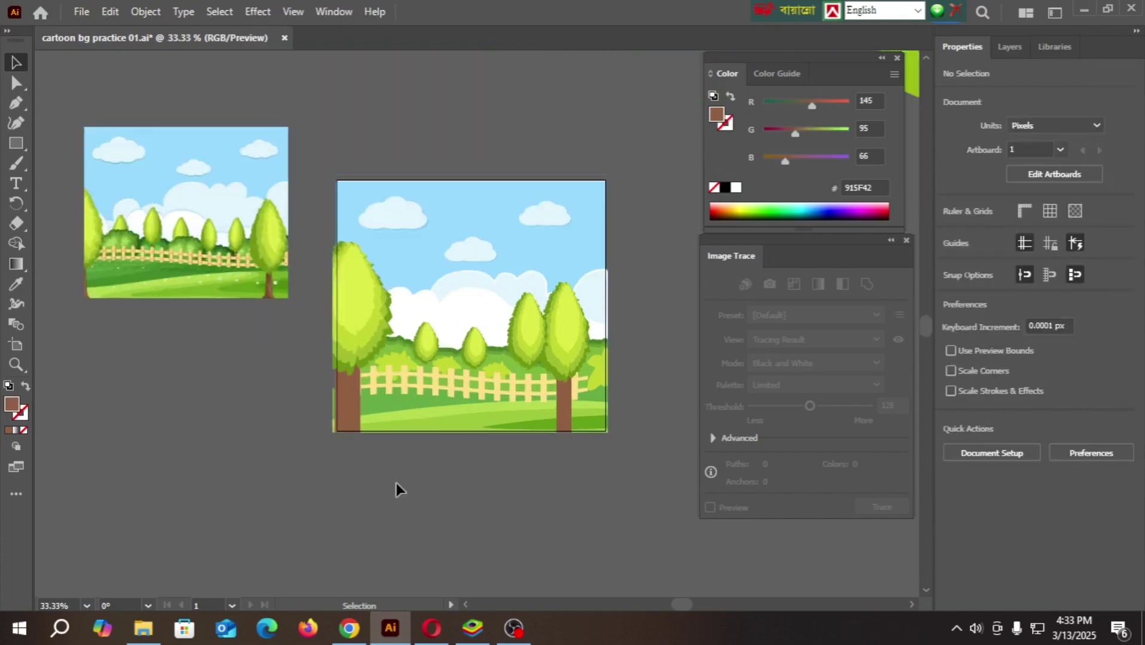
scroll(396, 483, down, 1)
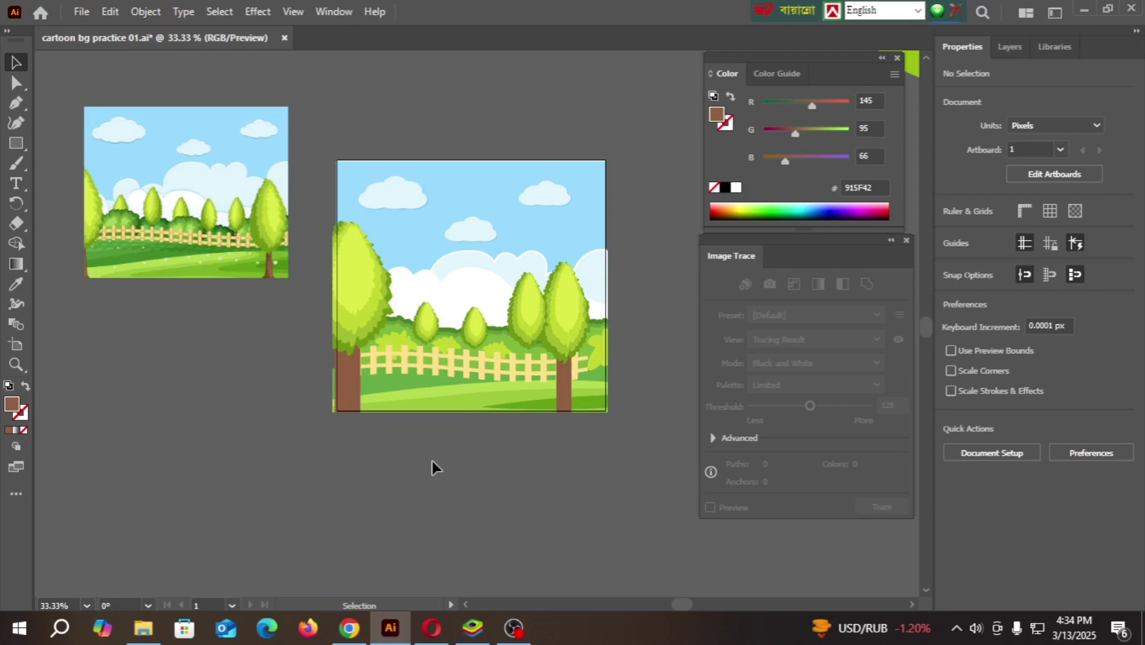
scroll(432, 461, up, 10)
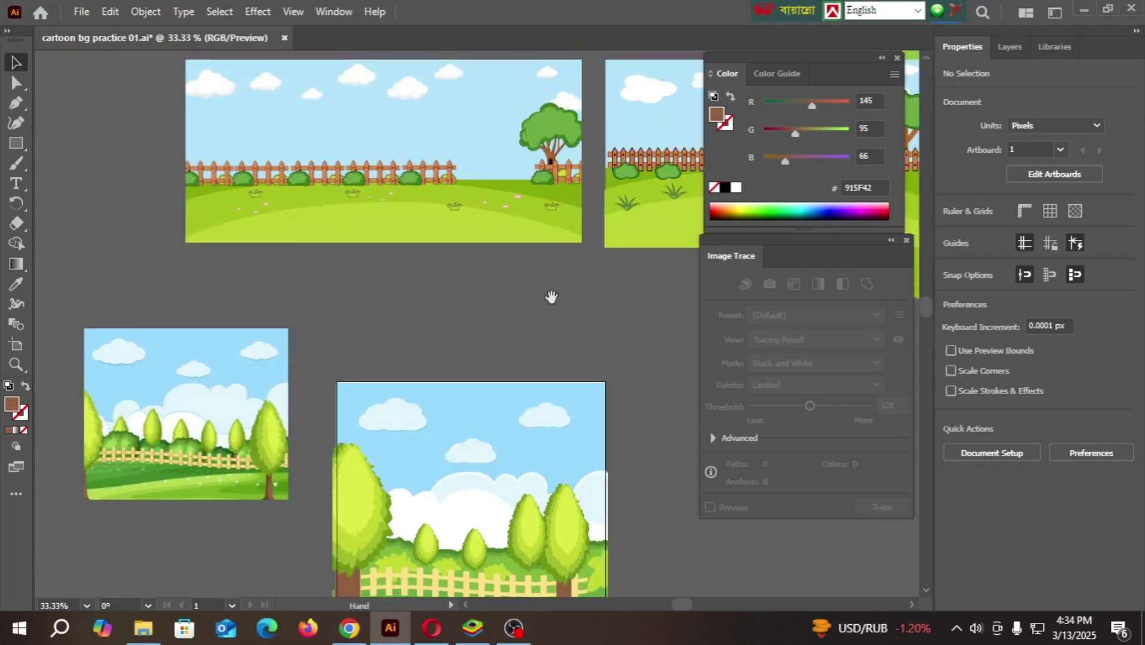
drag(551, 297, 2, 222)
scroll(537, 315, down, 2)
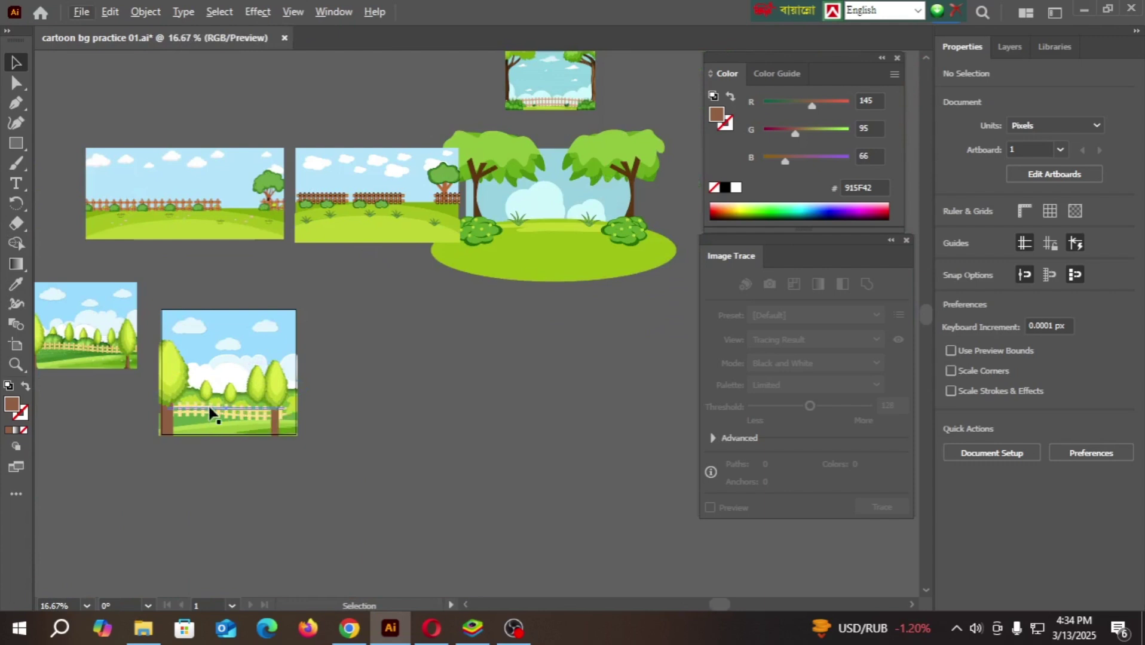
drag(121, 499, 223, 429)
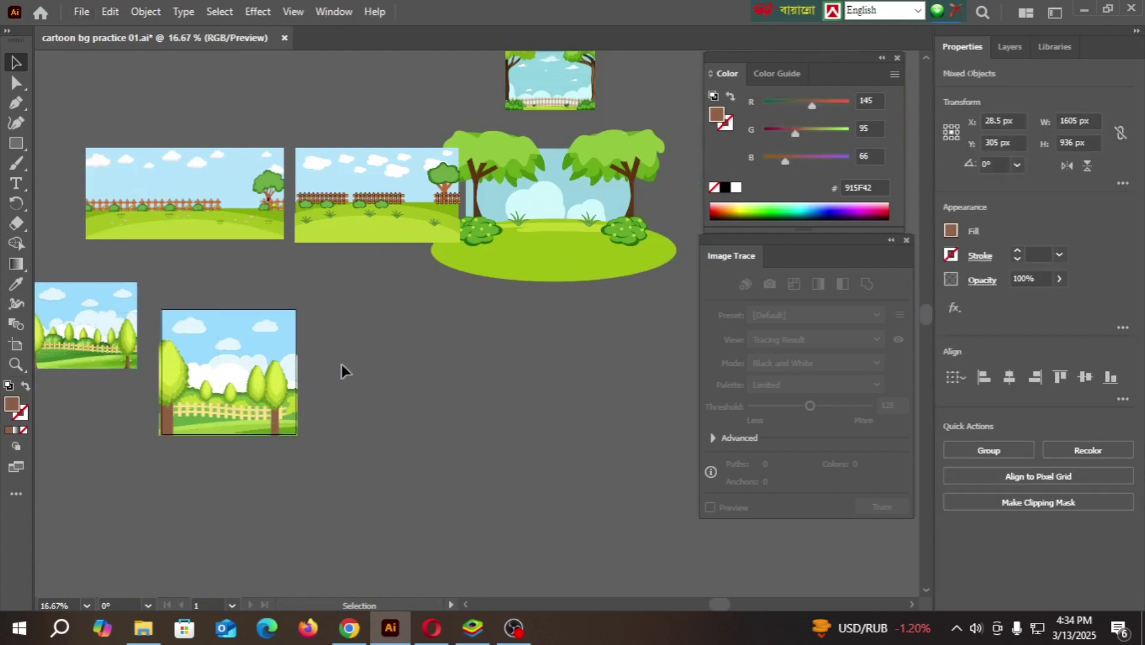
click(207, 465)
click(227, 427)
drag(264, 360, 478, 362)
click(476, 466)
- Release the clipping mask on the copied scene
scroll(478, 463, up, 2)
click(430, 338)
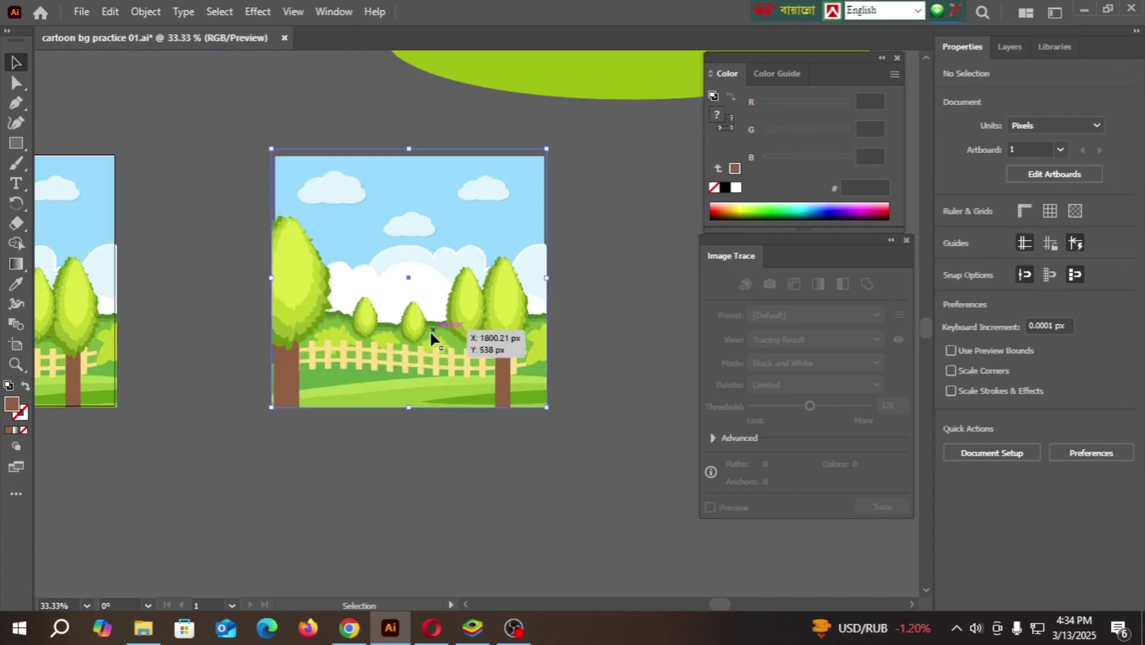
right_click(430, 333)
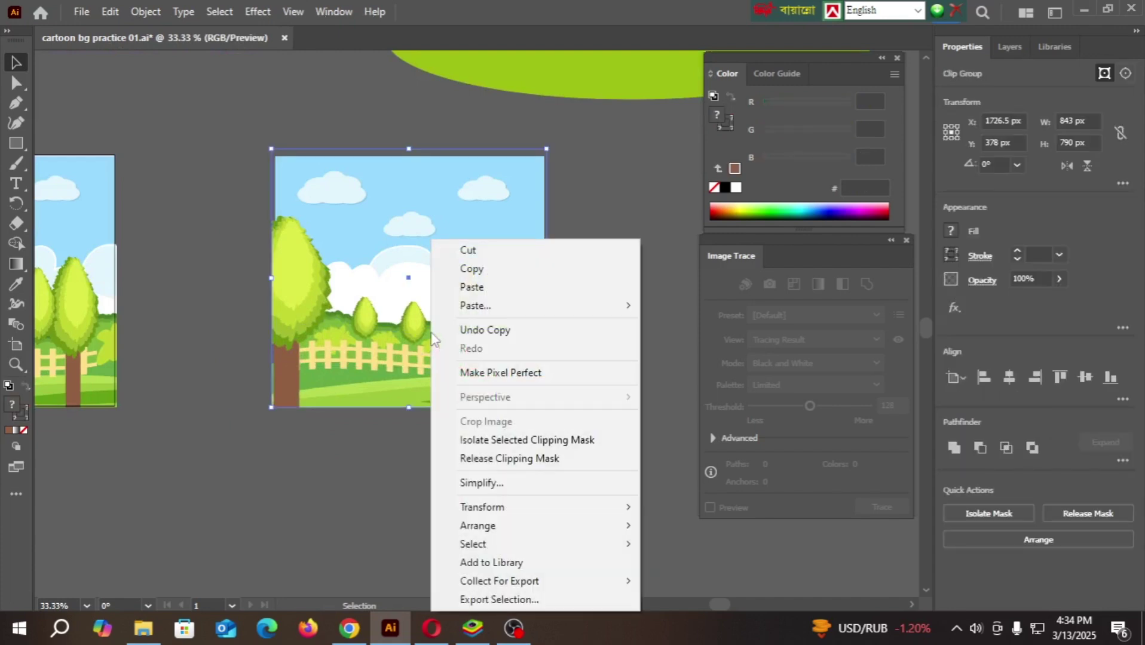
click(523, 459)
click(299, 545)
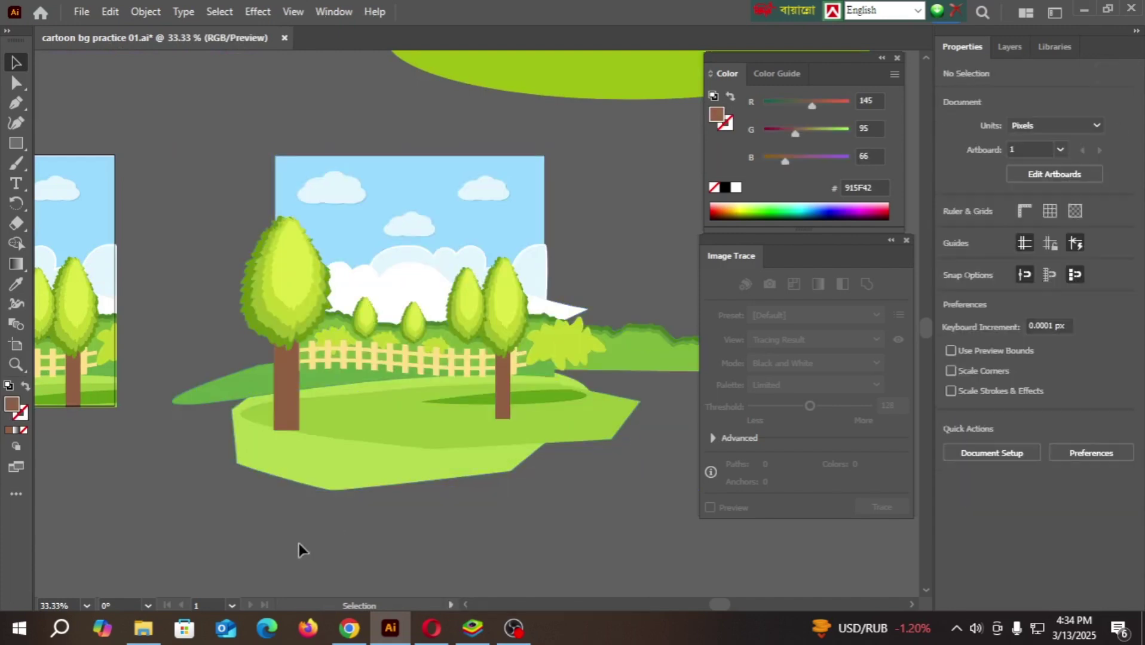
- Place a copy of the fence in the empty space below the unclipped scene copy and select it
click(366, 371)
drag(366, 371, 547, 548)
drag(399, 549, 245, 451)
click(531, 527)
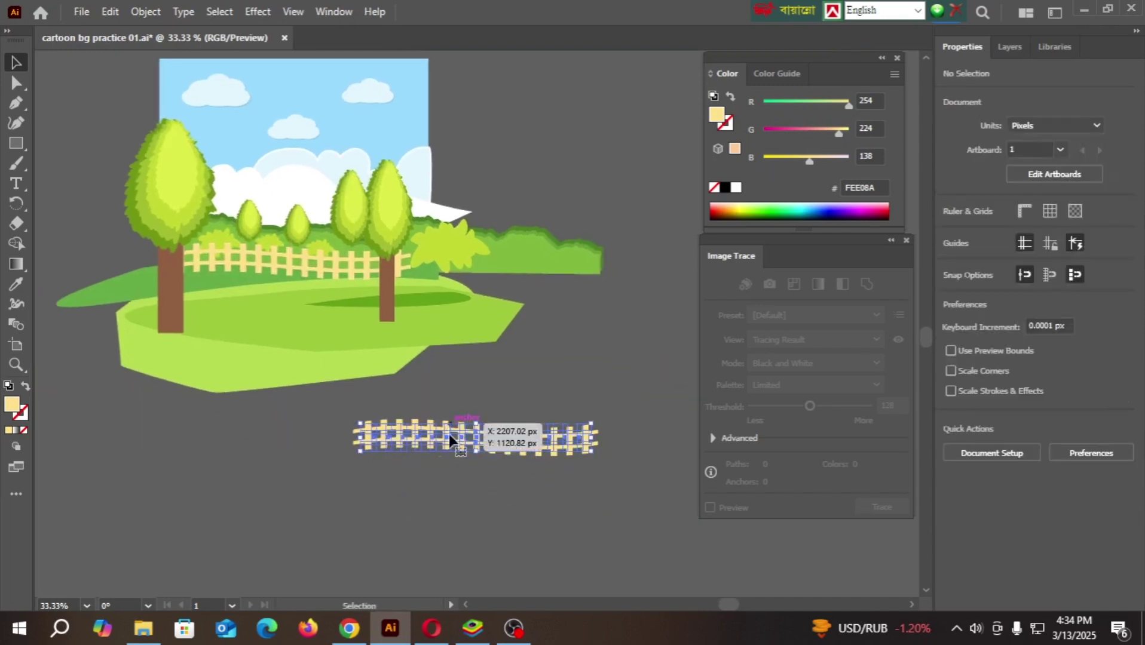
click(454, 435)
- Apply a horizontal Flag warp with about 1% bend to the fence copy
click(257, 12)
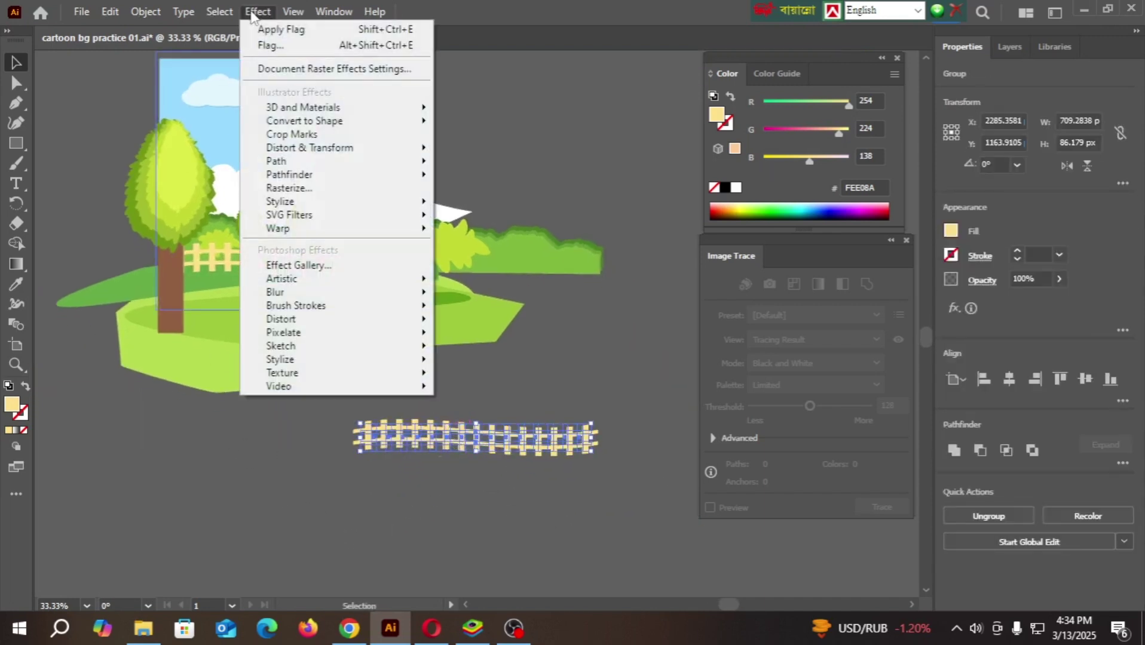
mouse_move(331, 230)
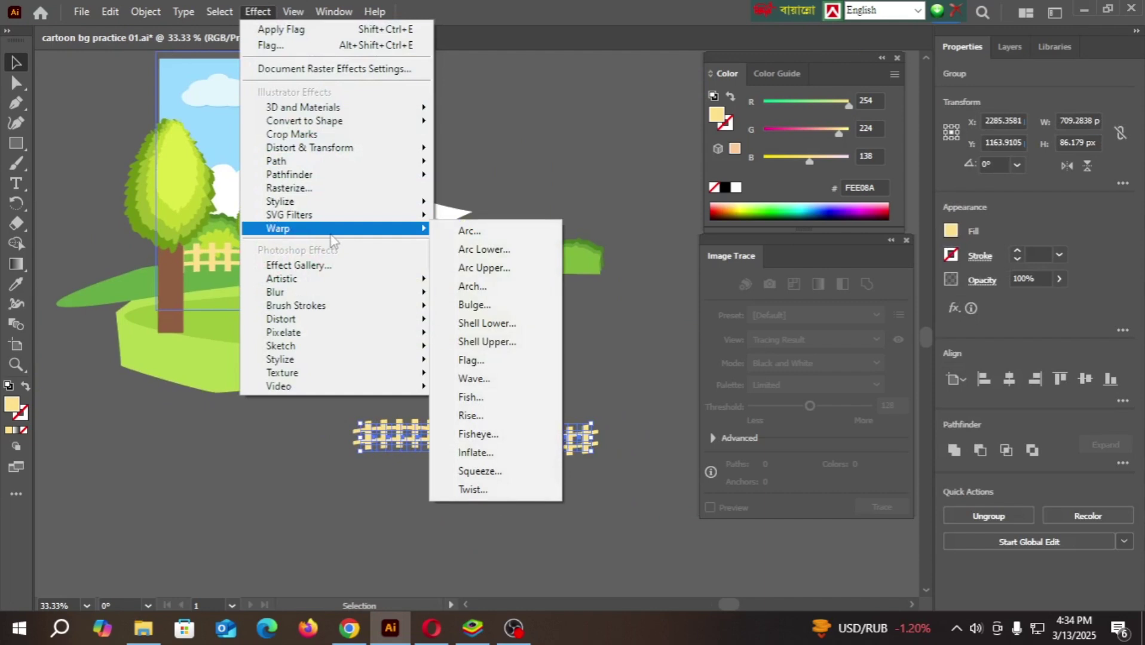
click(516, 236)
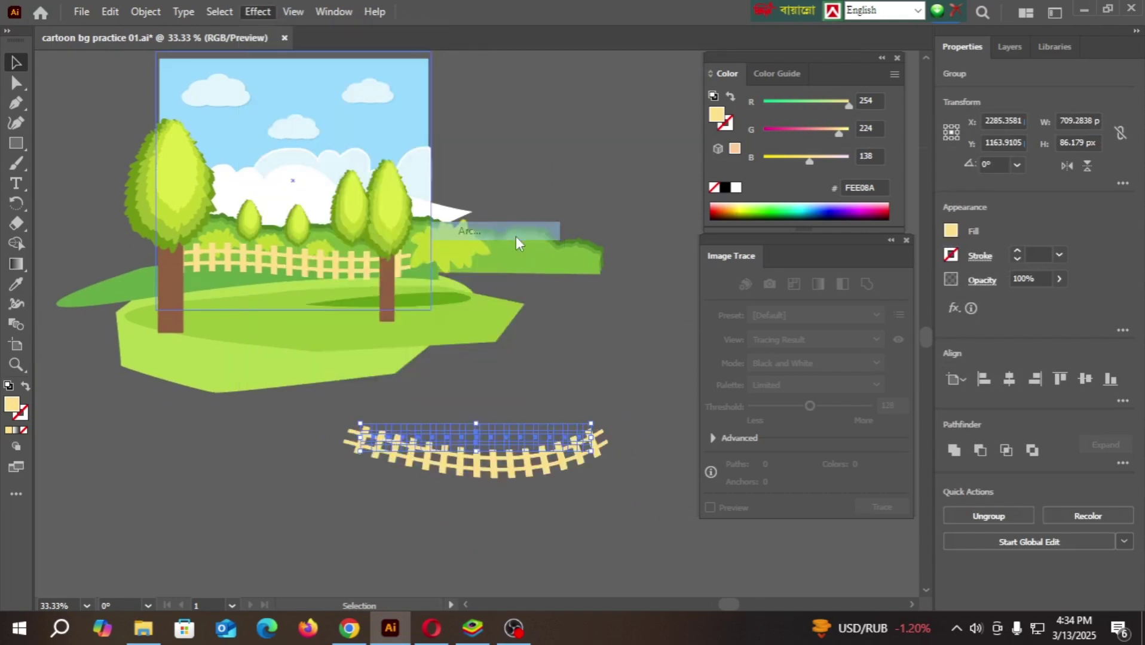
click(804, 196)
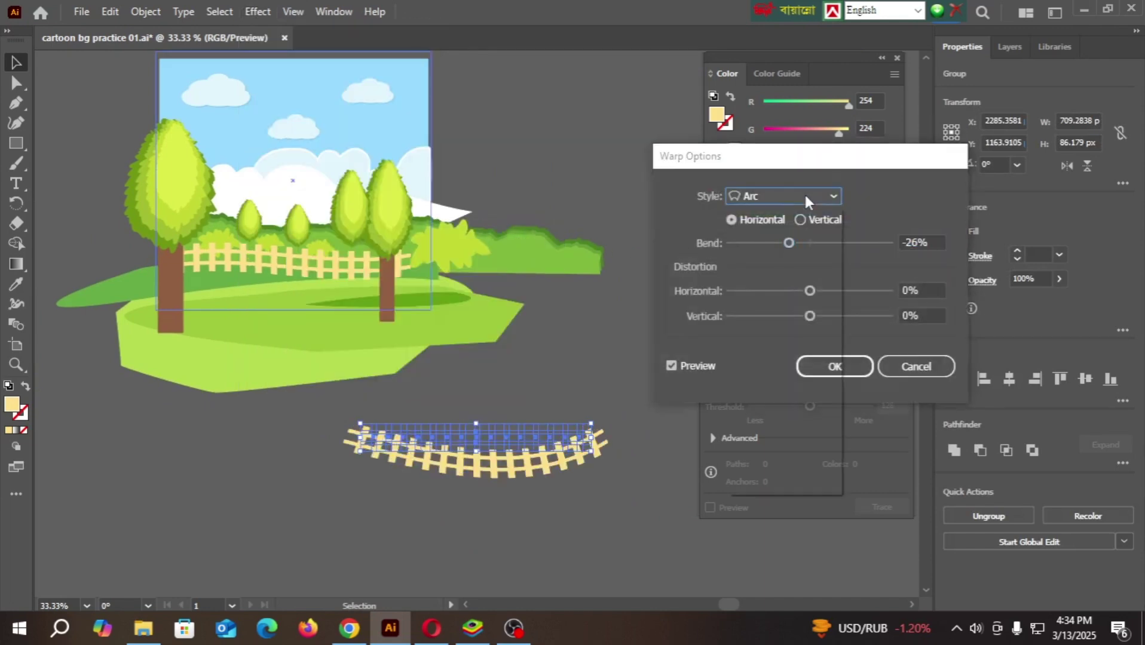
click(760, 352)
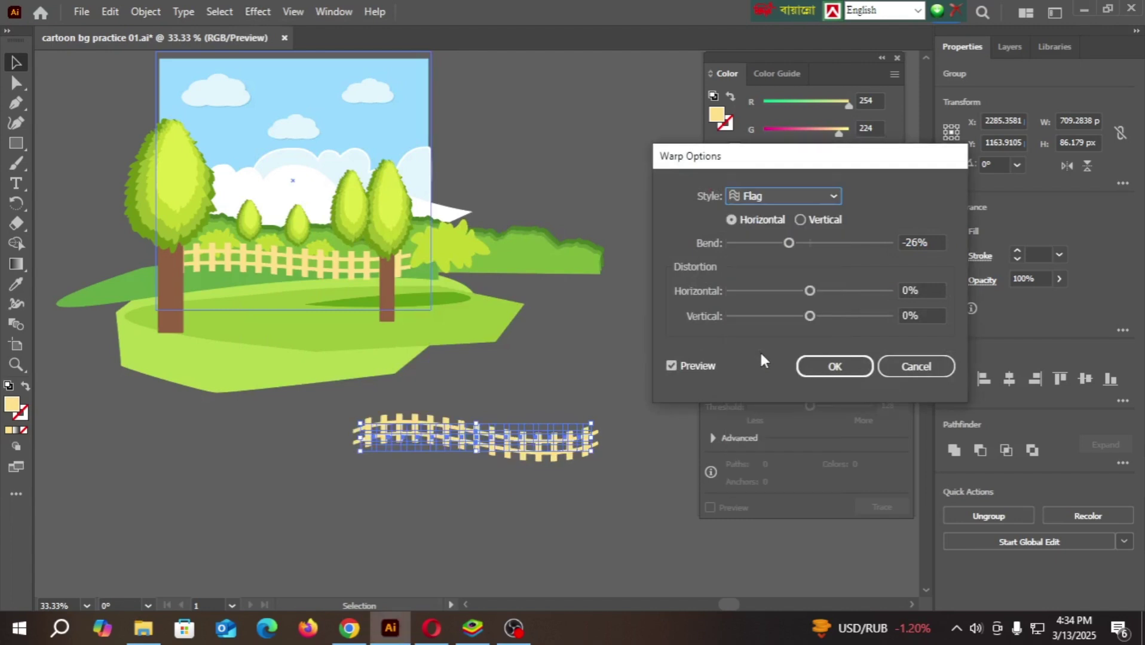
drag(793, 239, 811, 240)
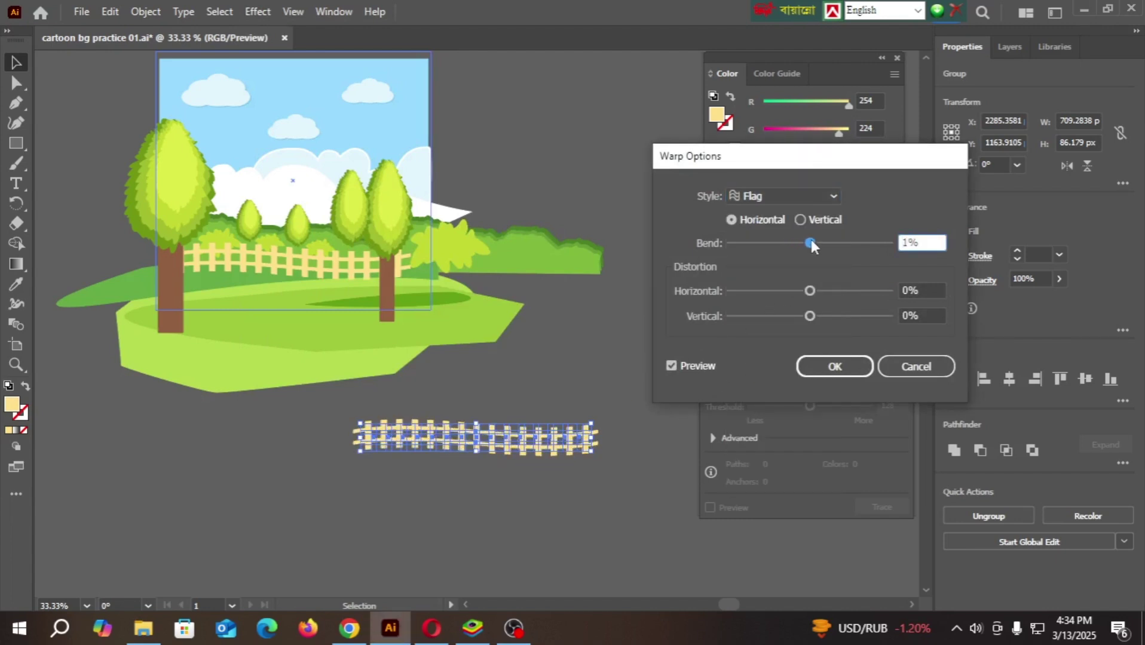
click(834, 369)
click(528, 507)
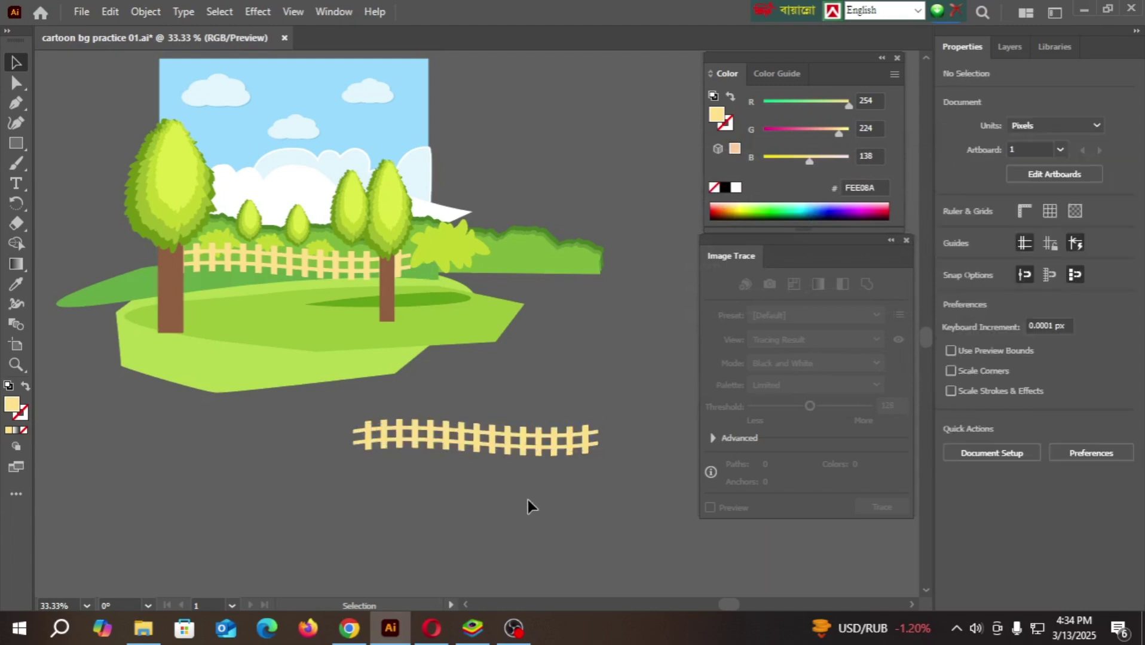
- Remove the fence copy and the unclipped scene copy from the canvas
drag(549, 494, 351, 434)
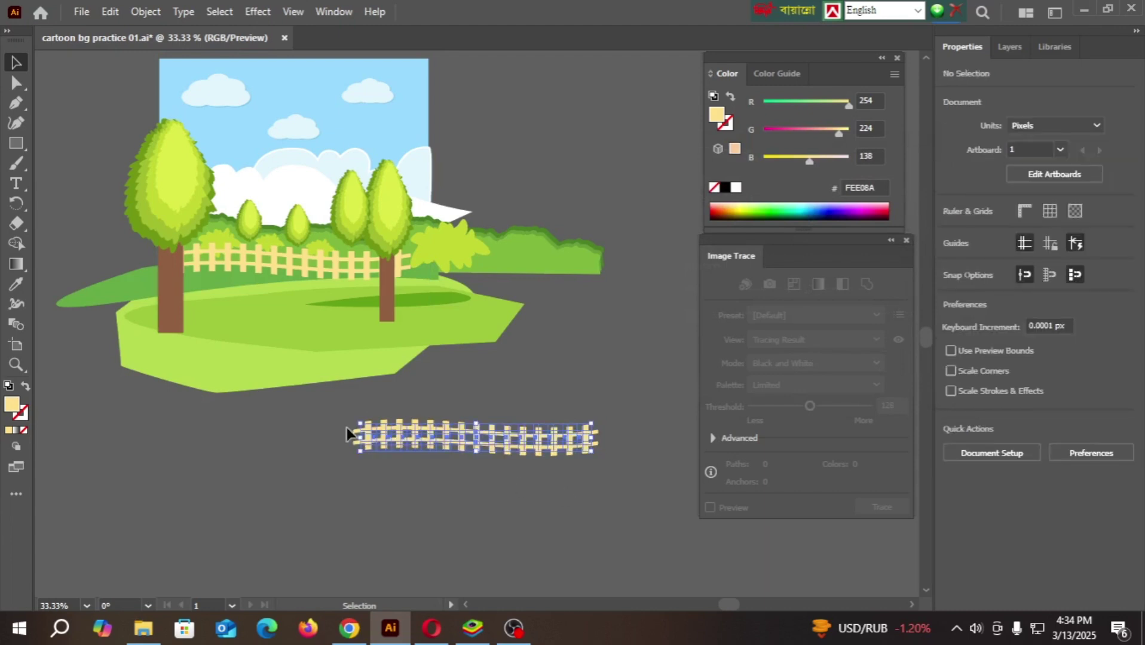
key(ctrl+x)
alt+scroll(512, 472, down, 1)
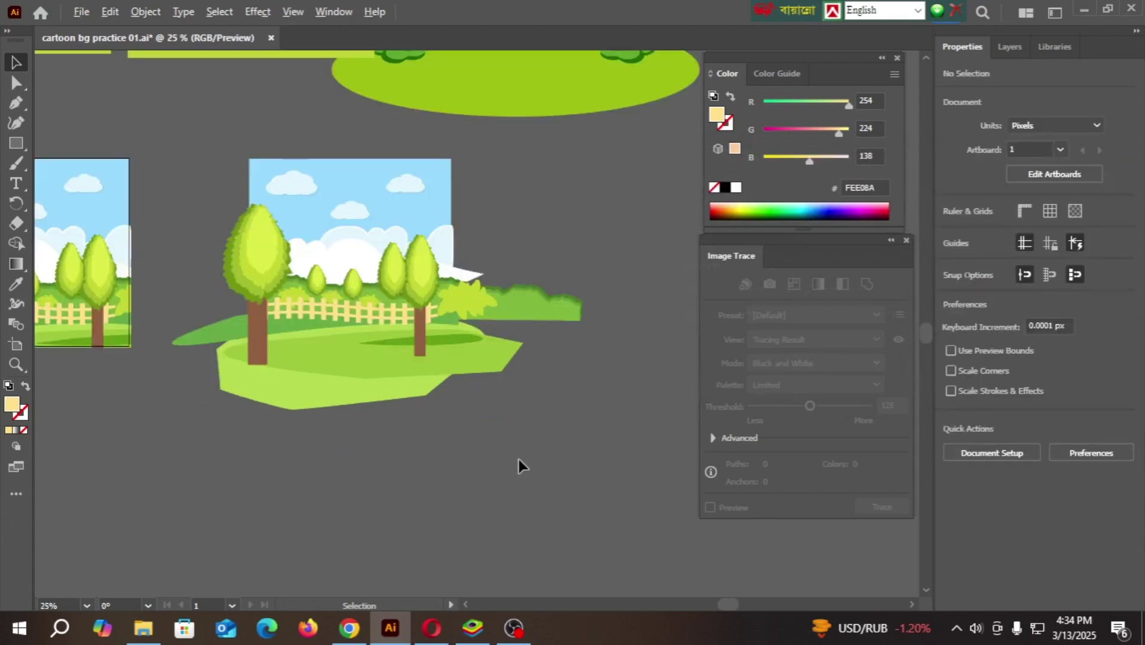
drag(238, 169, 346, 323)
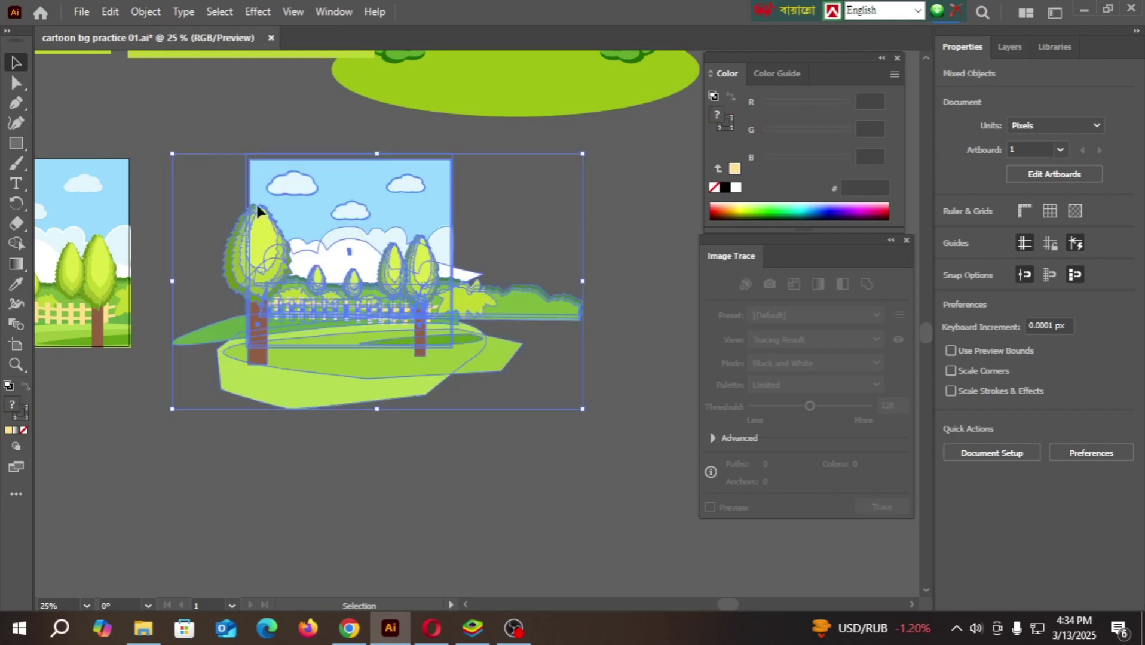
key(ctrl+x)
alt+scroll(484, 360, down, 1)
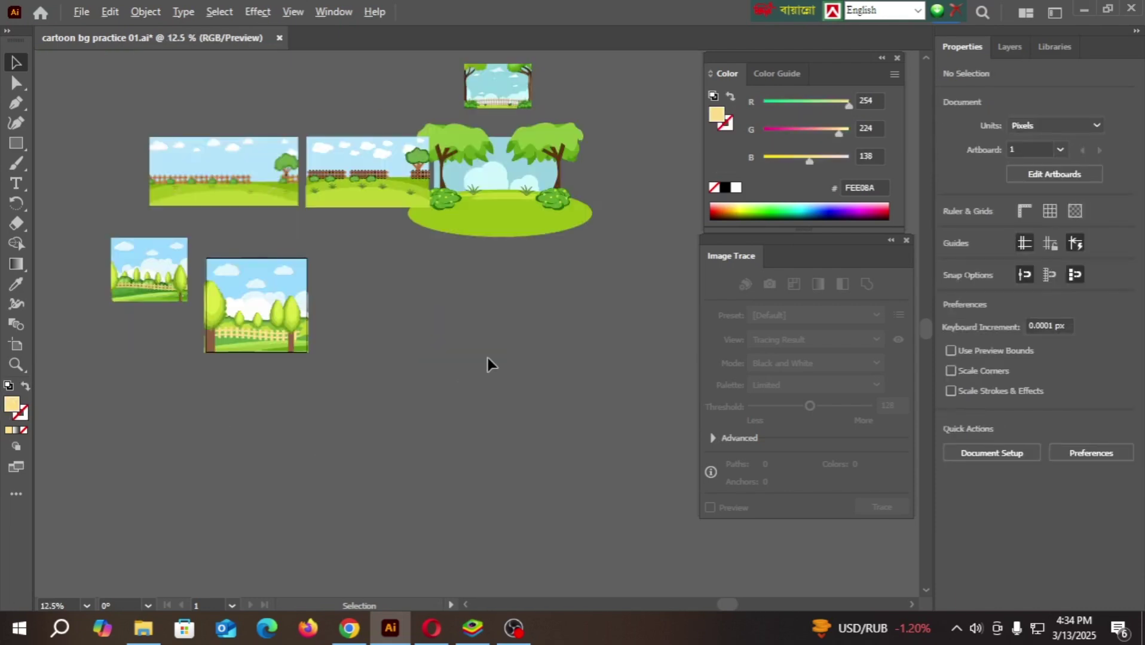
- Examine the clipped scene on the artboard and compare it with the reference landscape
alt+scroll(143, 382, up, 1)
scroll(155, 380, up, 1)
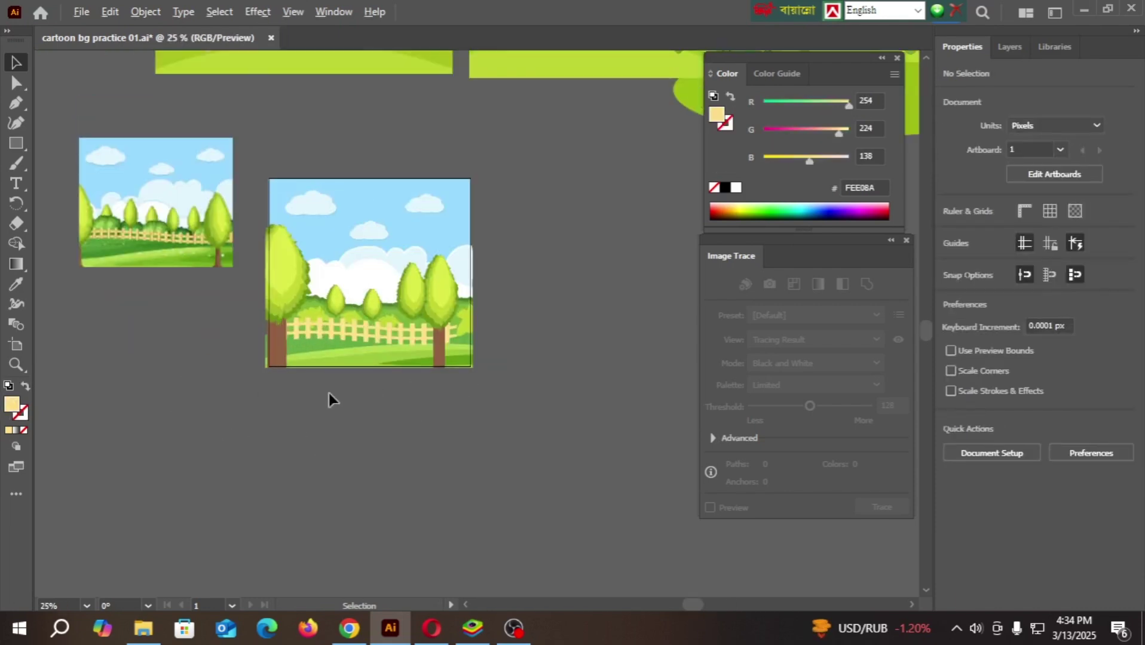
alt+scroll(328, 394, up, 1)
scroll(367, 420, up, 1)
scroll(557, 338, up, 1)
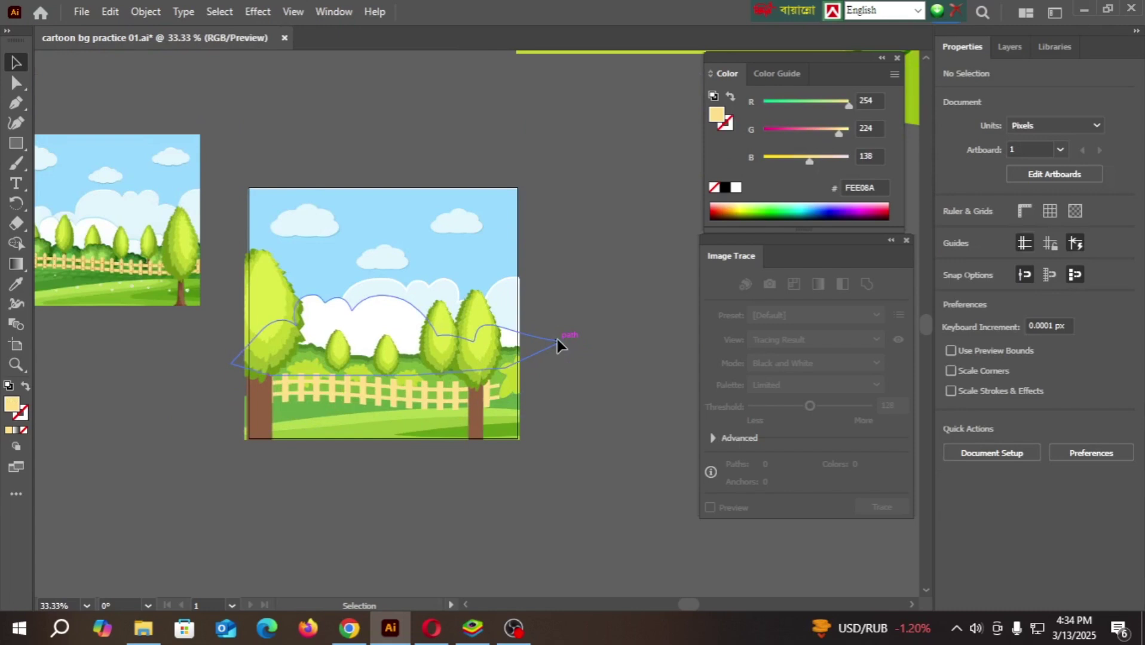
scroll(338, 523, down, 1)
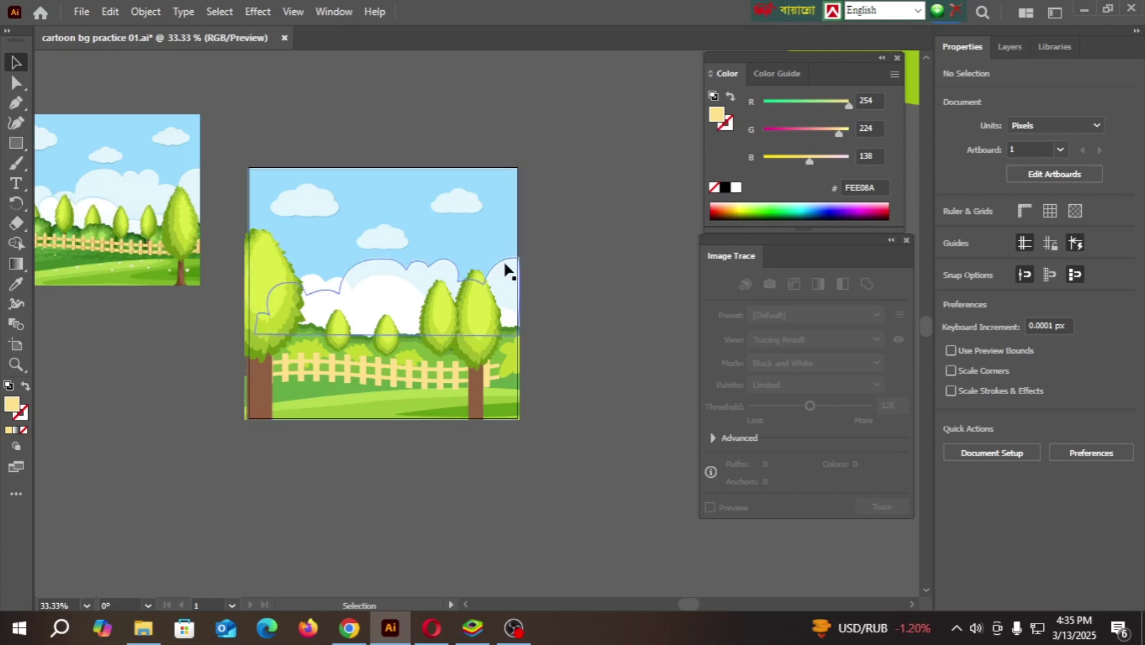
scroll(505, 276, down, 2)
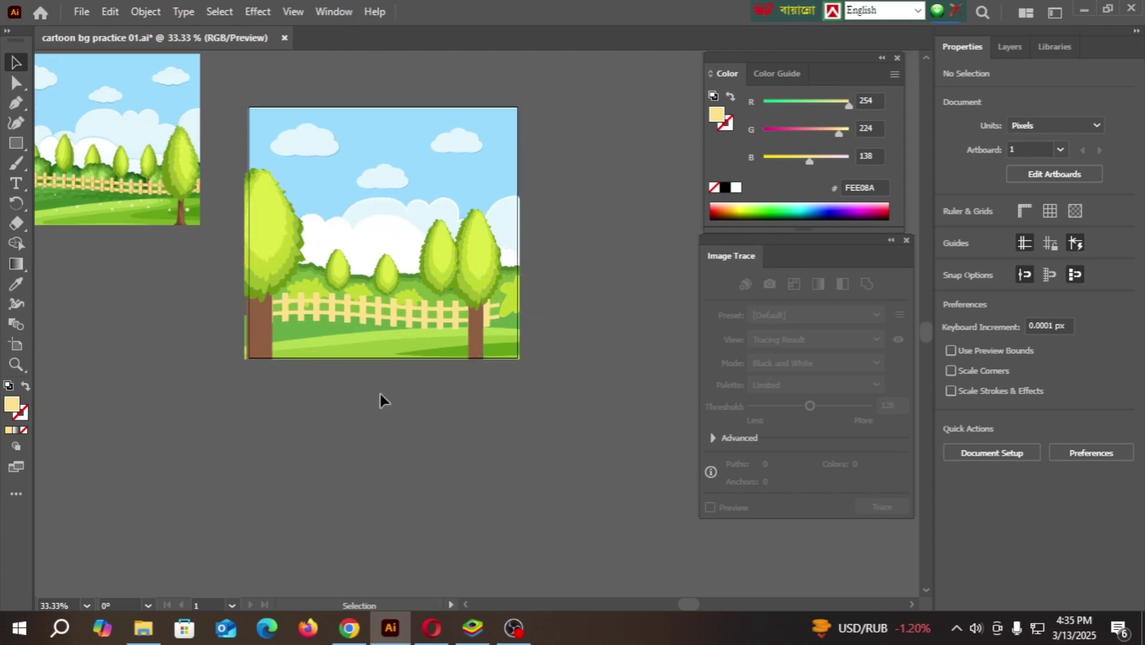
scroll(185, 322, up, 1)
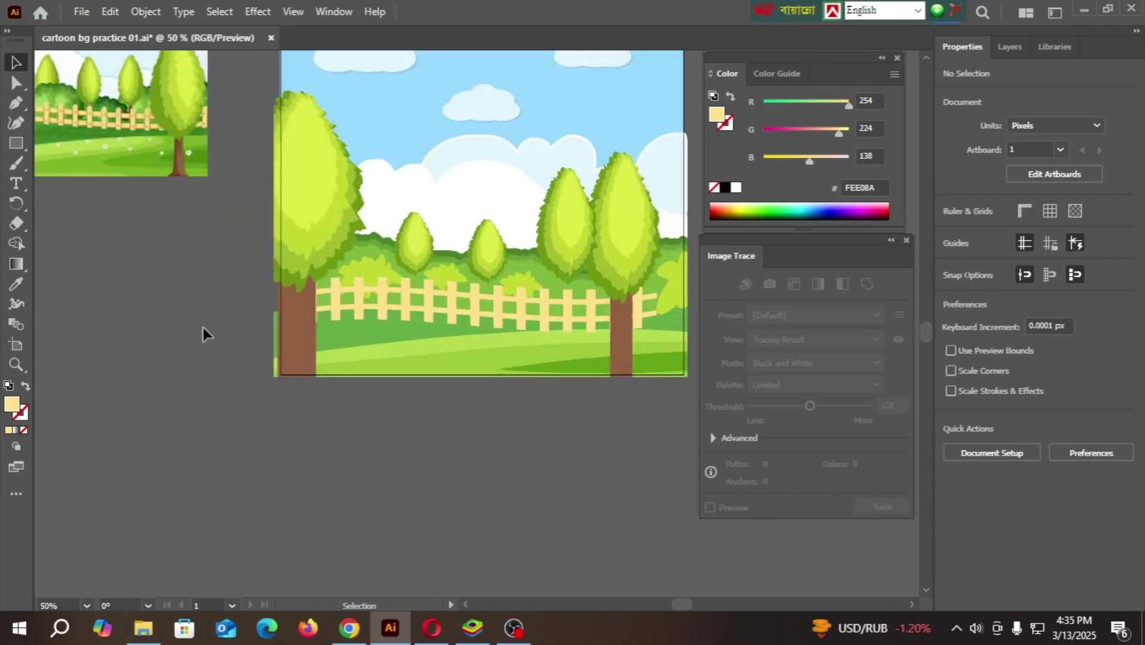
scroll(203, 327, down, 1)
scroll(397, 324, up, 2)
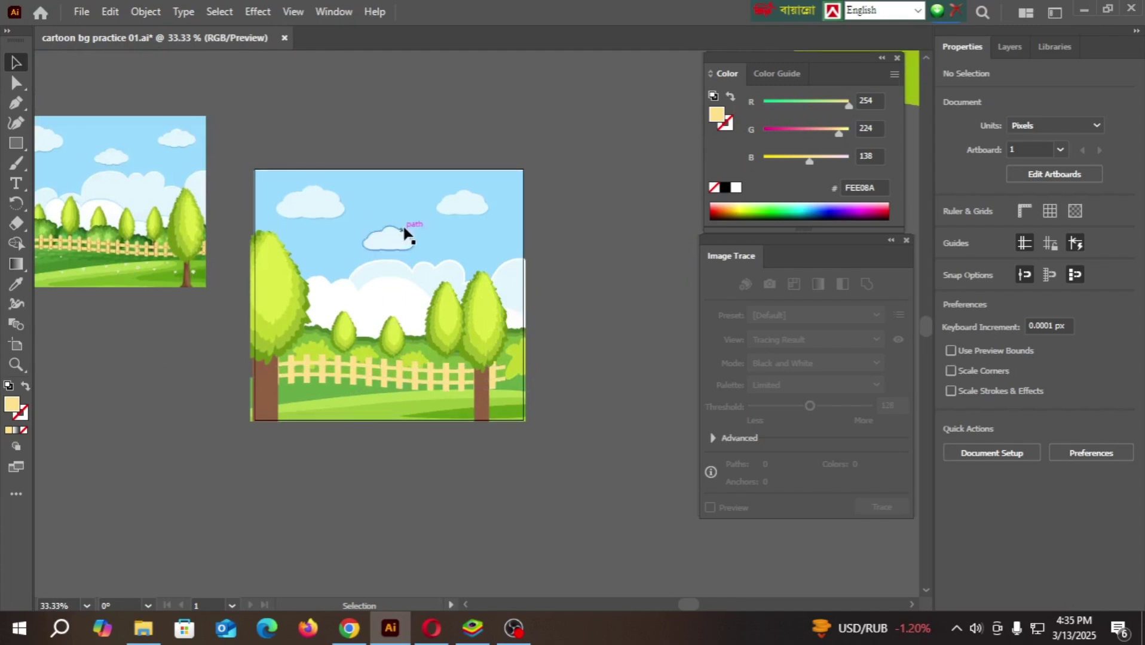
drag(406, 233, 481, 201)
key(ctrl+z)
scroll(548, 229, down, 2)
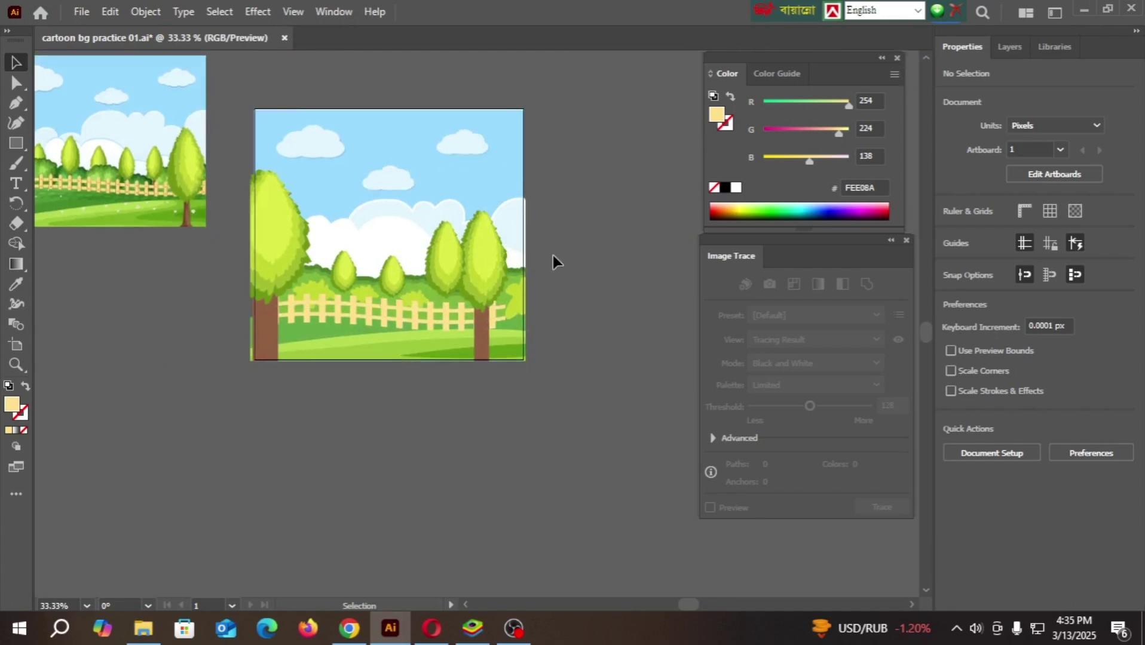
- Switch to Chrome, save the previewed park scene image as background-scene-with-green-field_1639-2574 in the Supplier folder, and show it in its folder
click(349, 628)
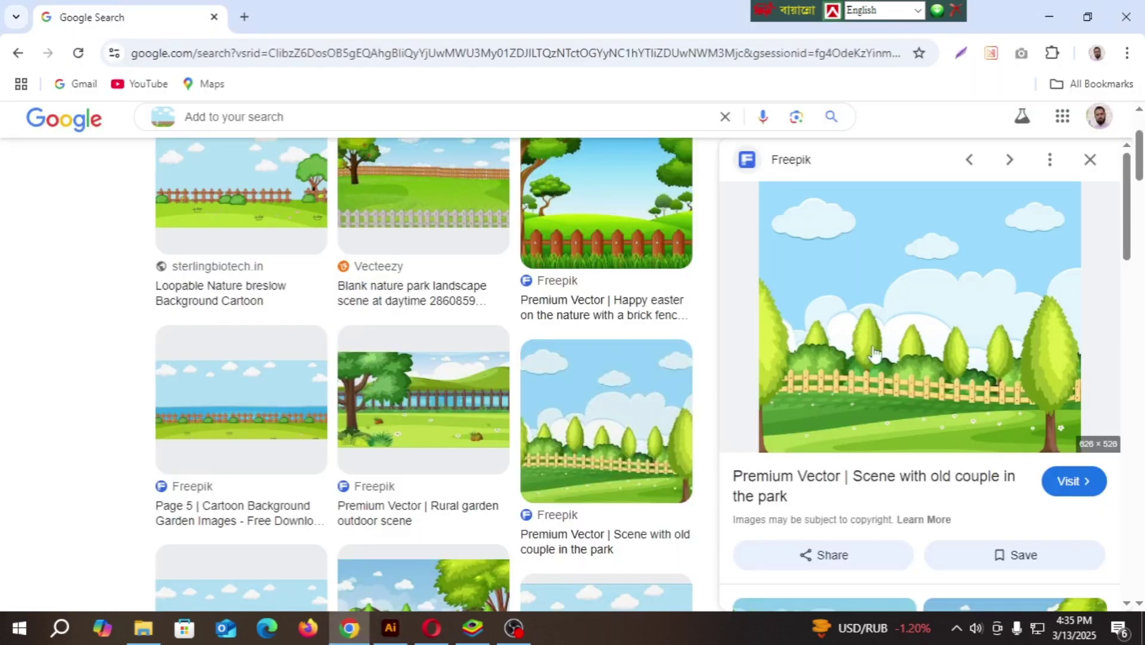
right_click(877, 243)
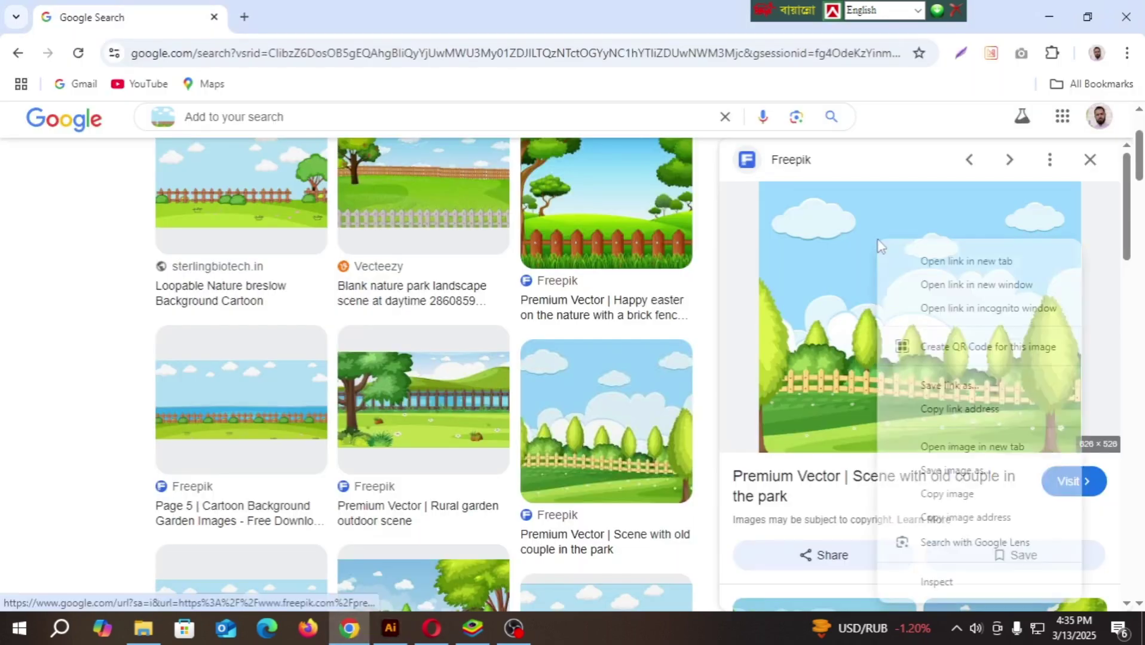
click(960, 478)
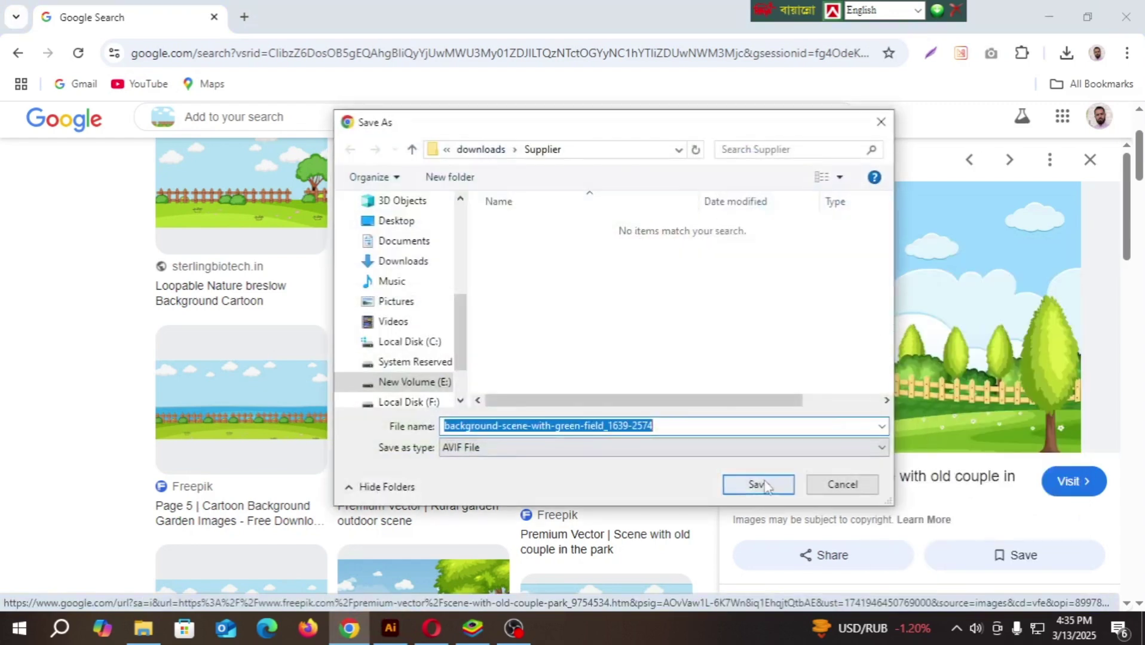
click(757, 484)
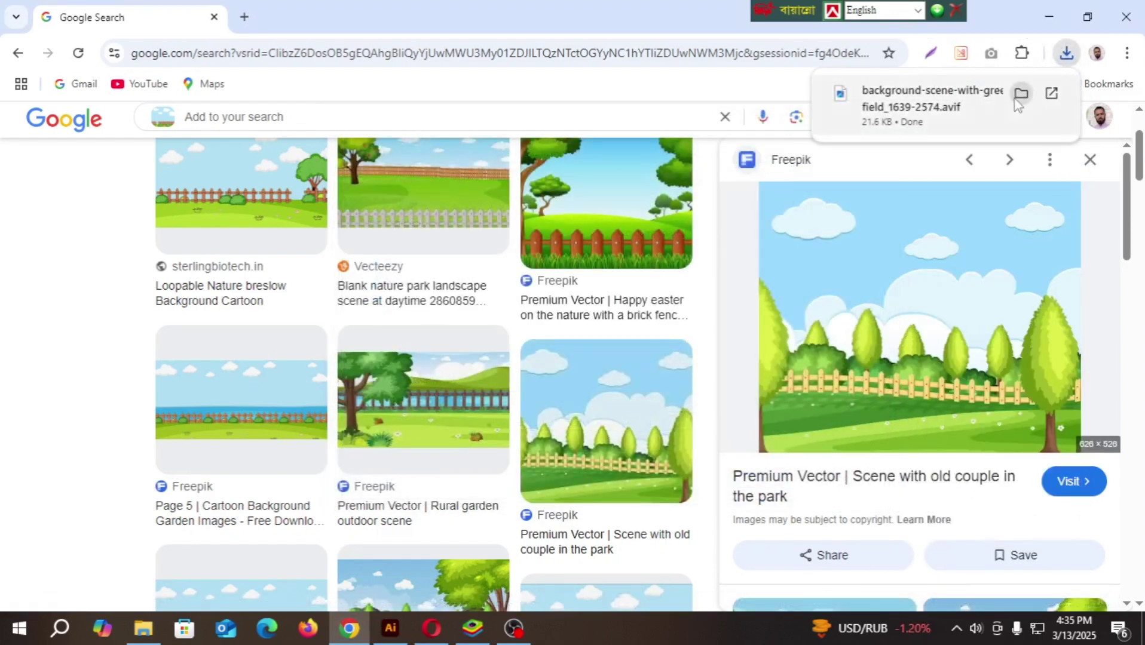
click(1020, 95)
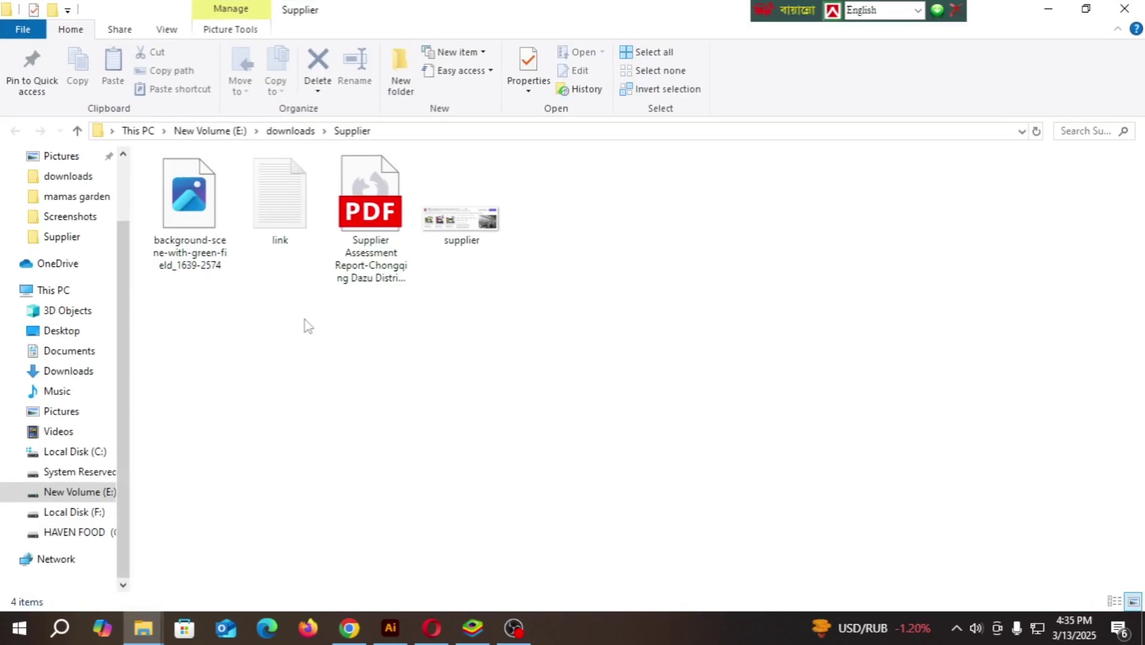
- View the saved background-scene-with-green-field_1639-2574 image from the Supplier folder, and close the viewer and the folder window
right_click(644, 182)
click(709, 251)
click(186, 210)
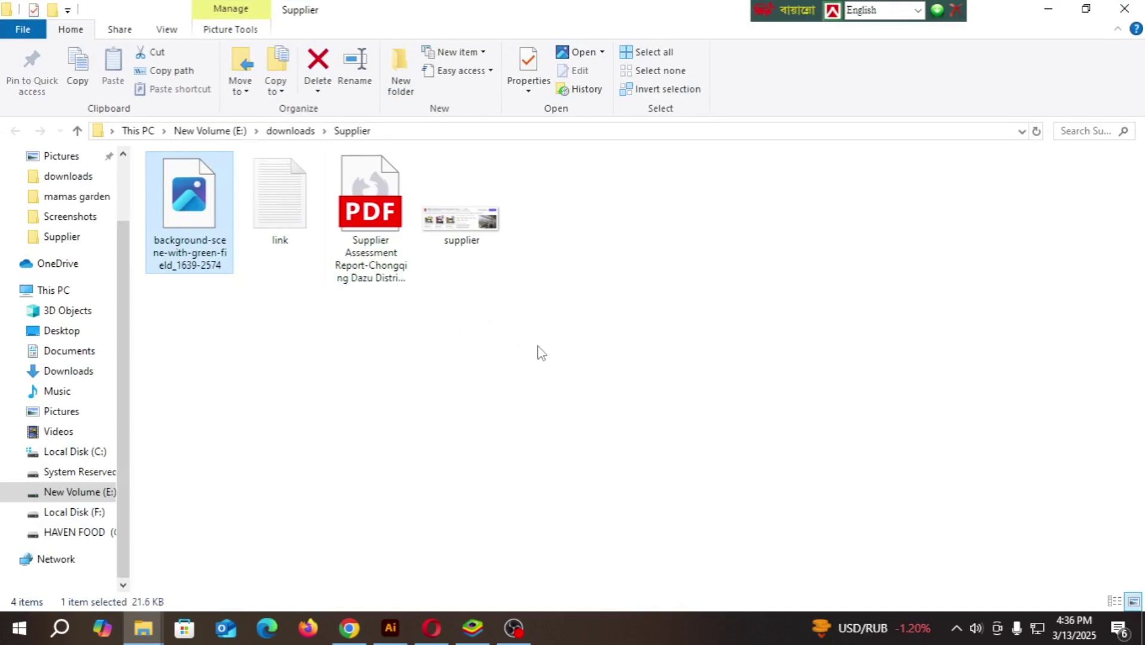
key(Return)
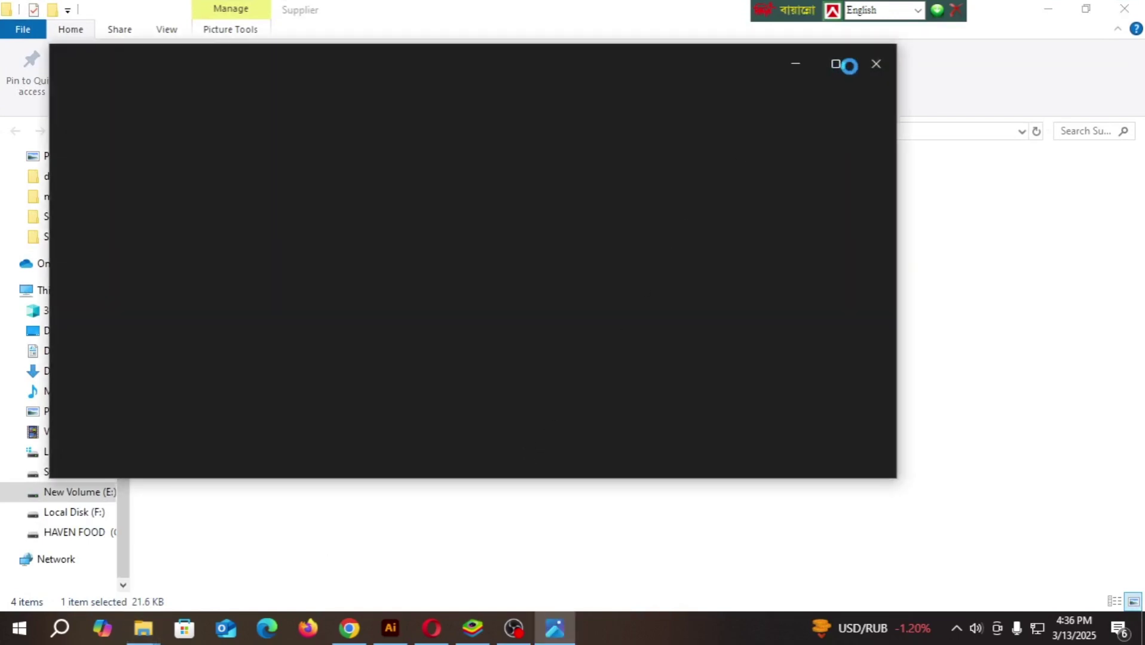
click(869, 64)
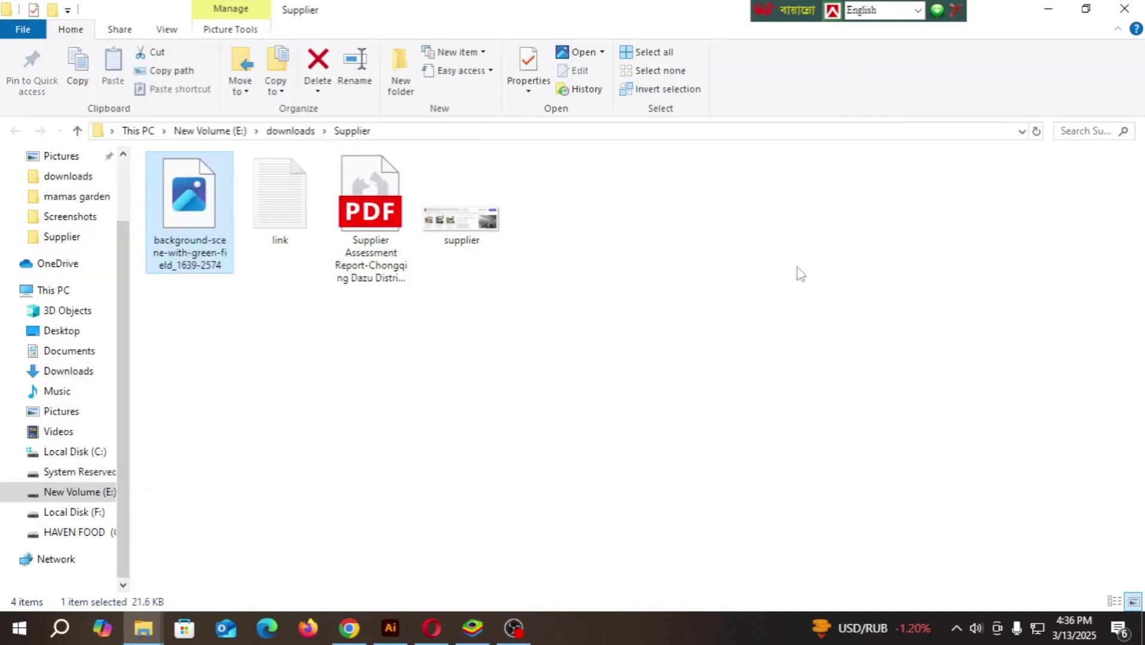
click(1097, 9)
- Look over the similar landscape results in Chrome and close the browser to return to Illustrator
click(857, 158)
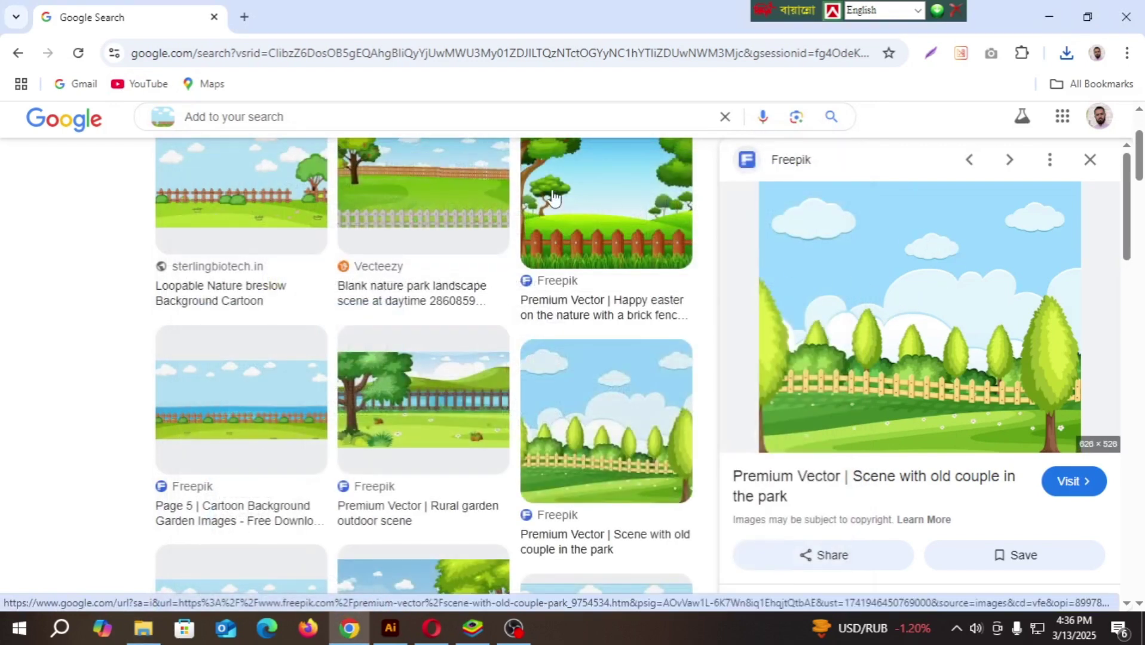
scroll(925, 315, down, 1)
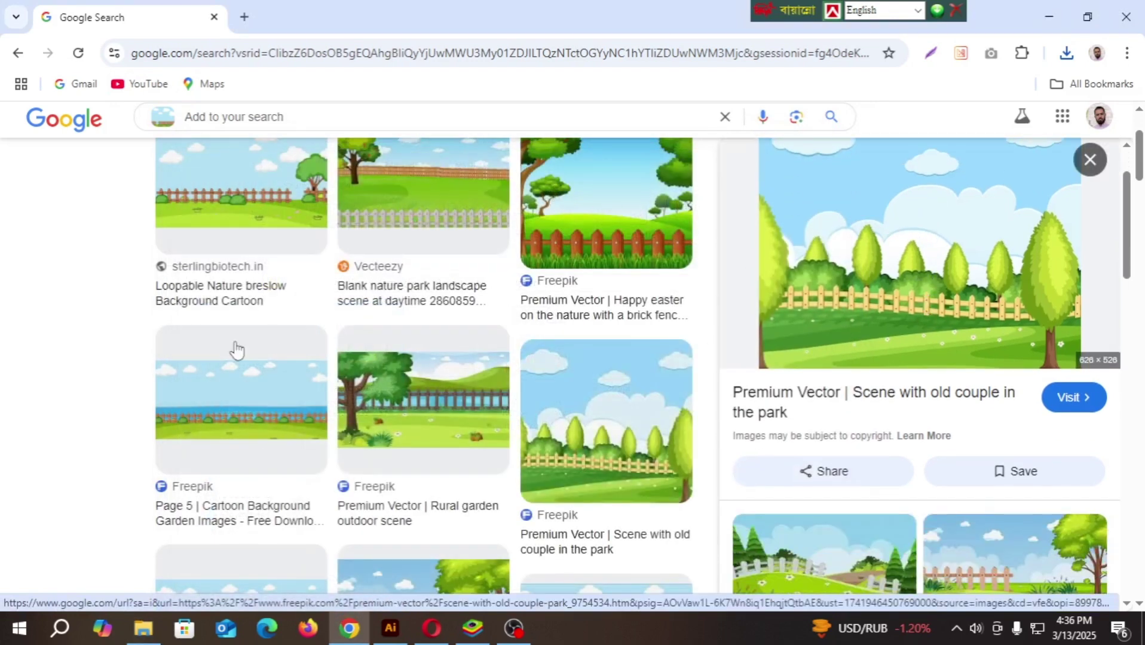
scroll(461, 386, up, 2)
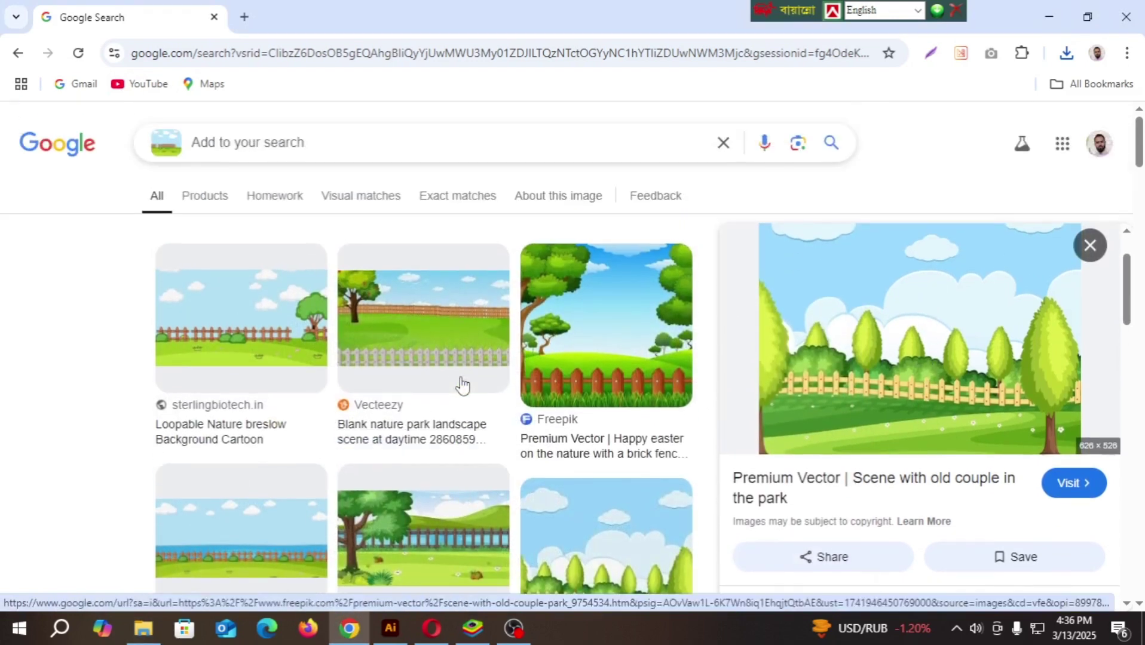
click(1126, 17)
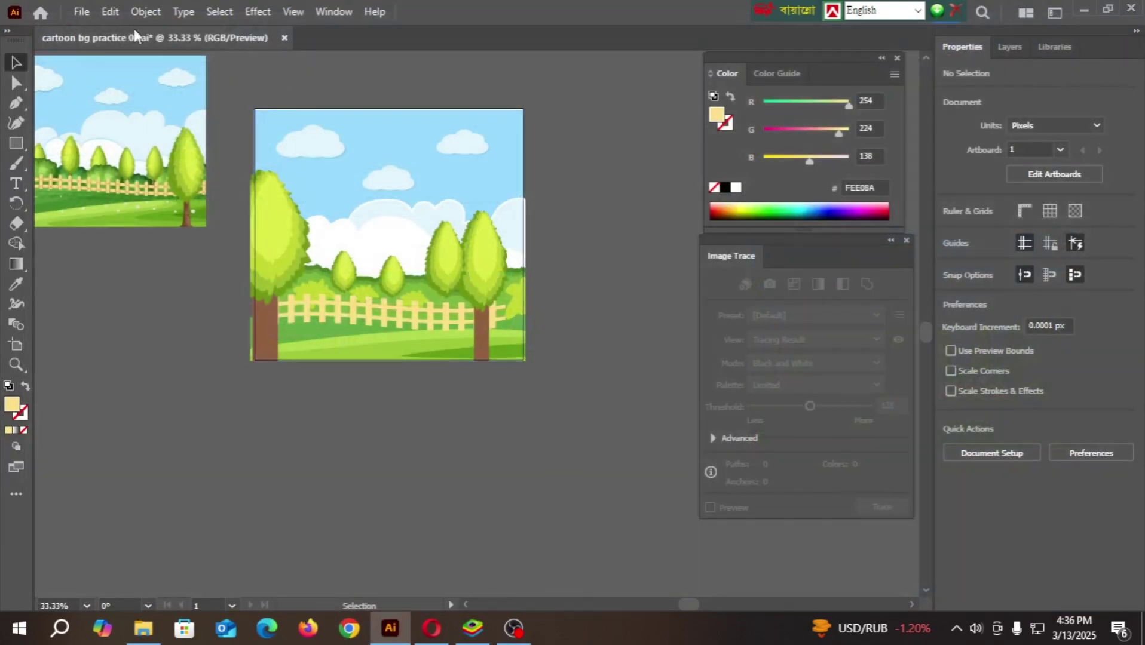
- Save the cartoon bg practice 01.ai artwork under its existing name and close the document
click(81, 12)
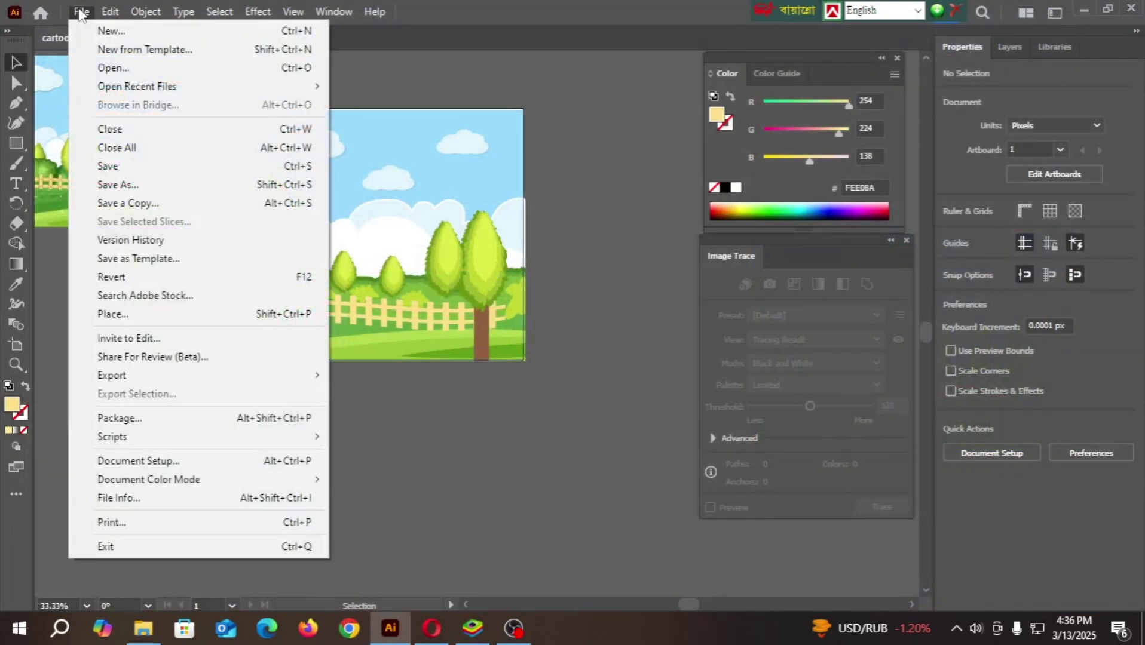
click(111, 166)
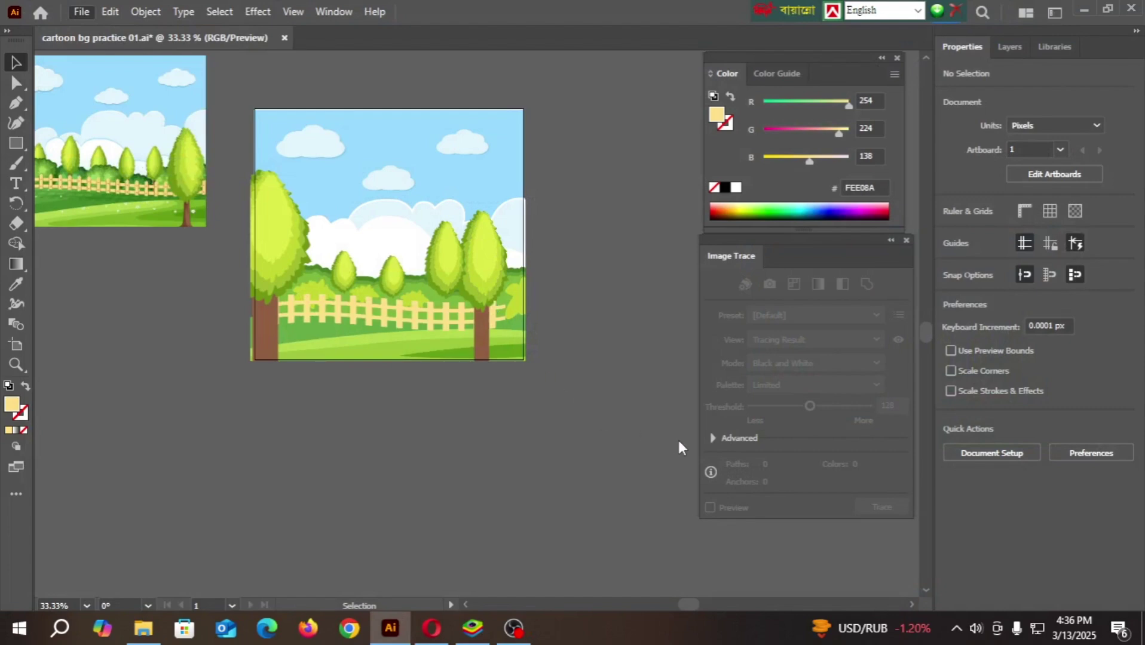
click(280, 37)
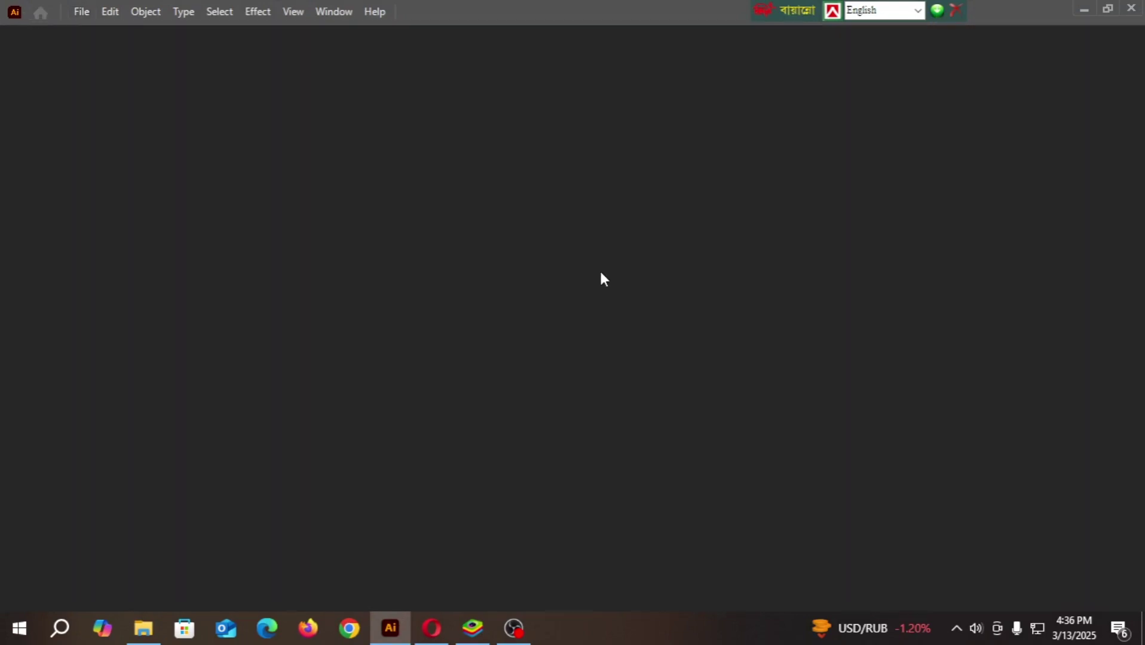